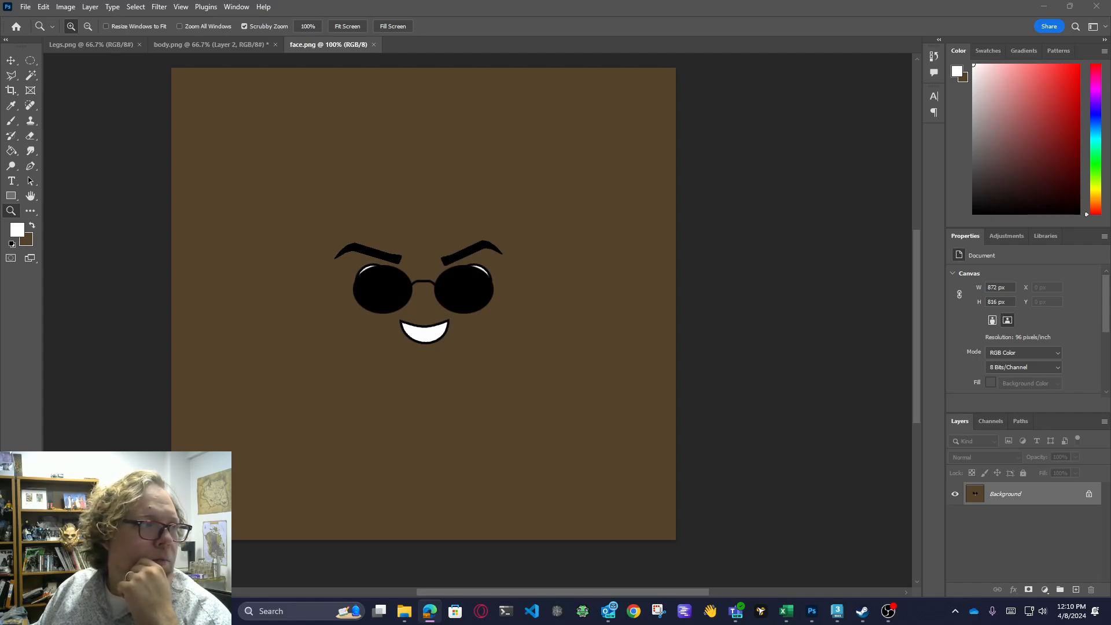
Switch to the body.png document, show Layer 2 with the vest artwork and activate the Magic Wand tool
click(213, 43)
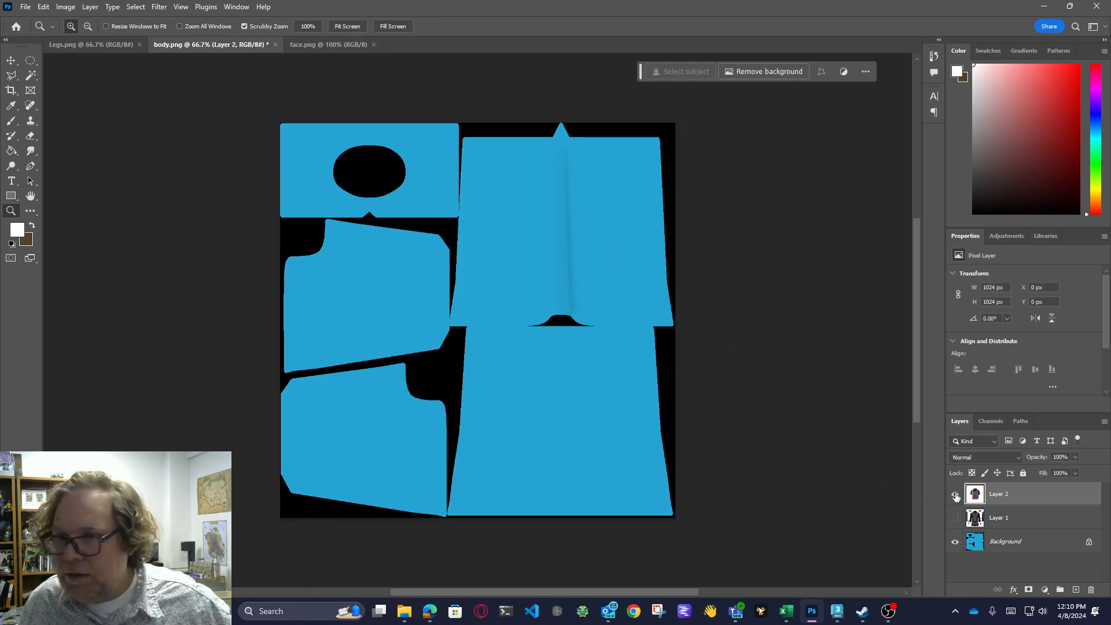
click(955, 495)
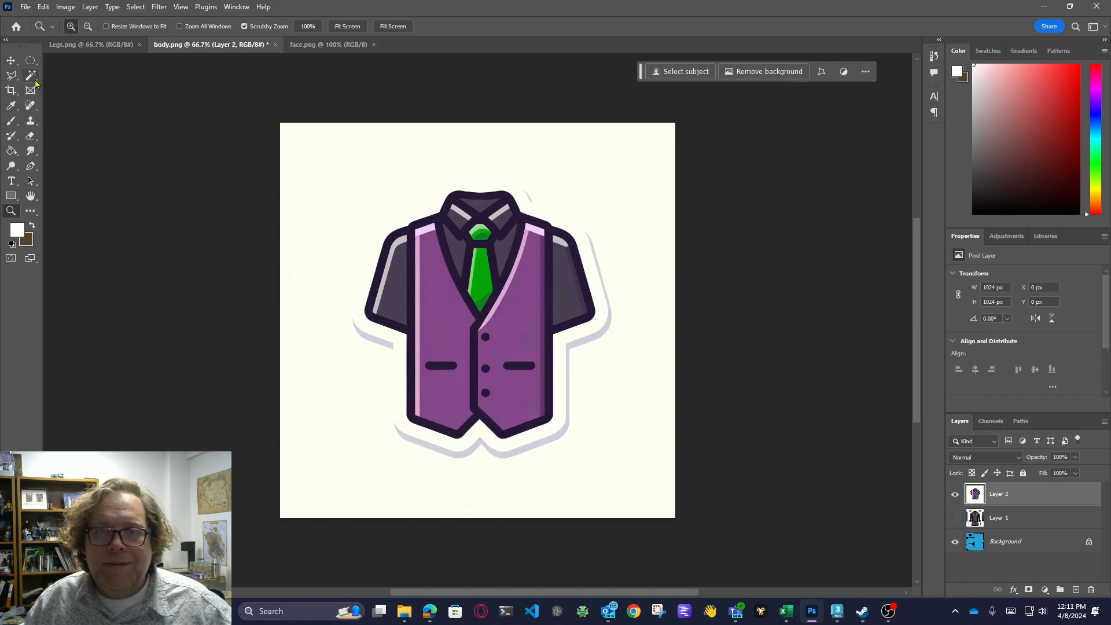
click(31, 76)
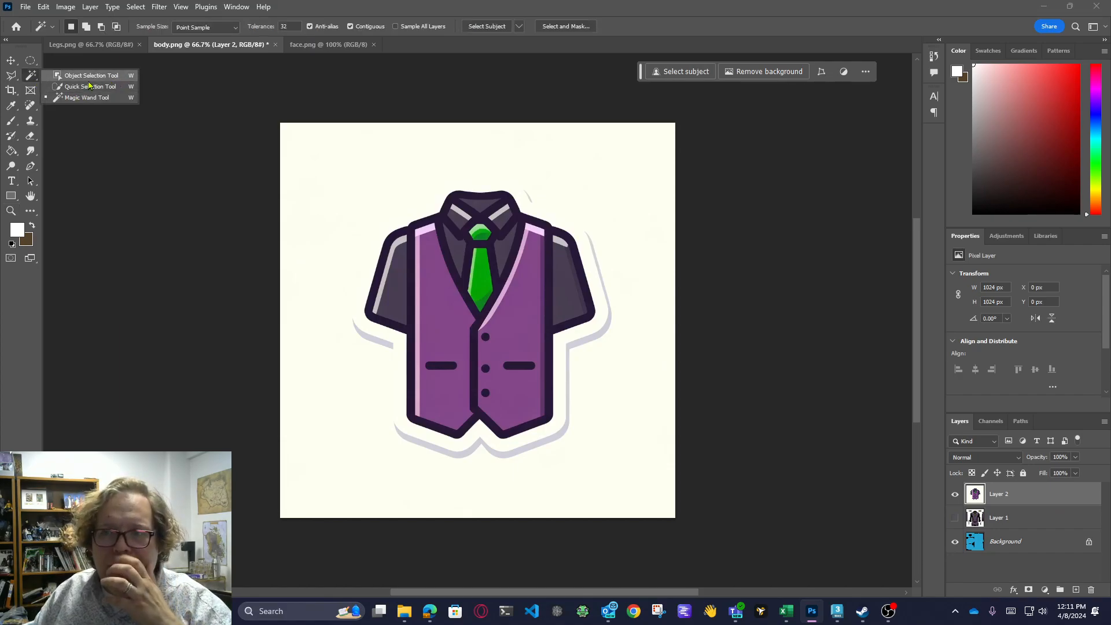
click(66, 7)
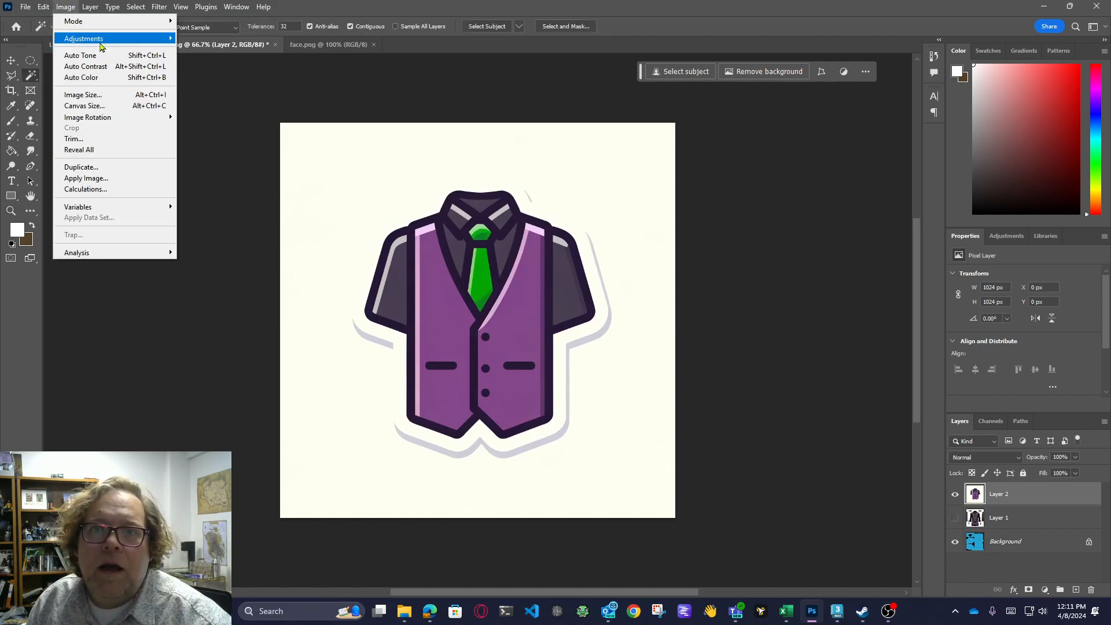
mouse_move(103, 42)
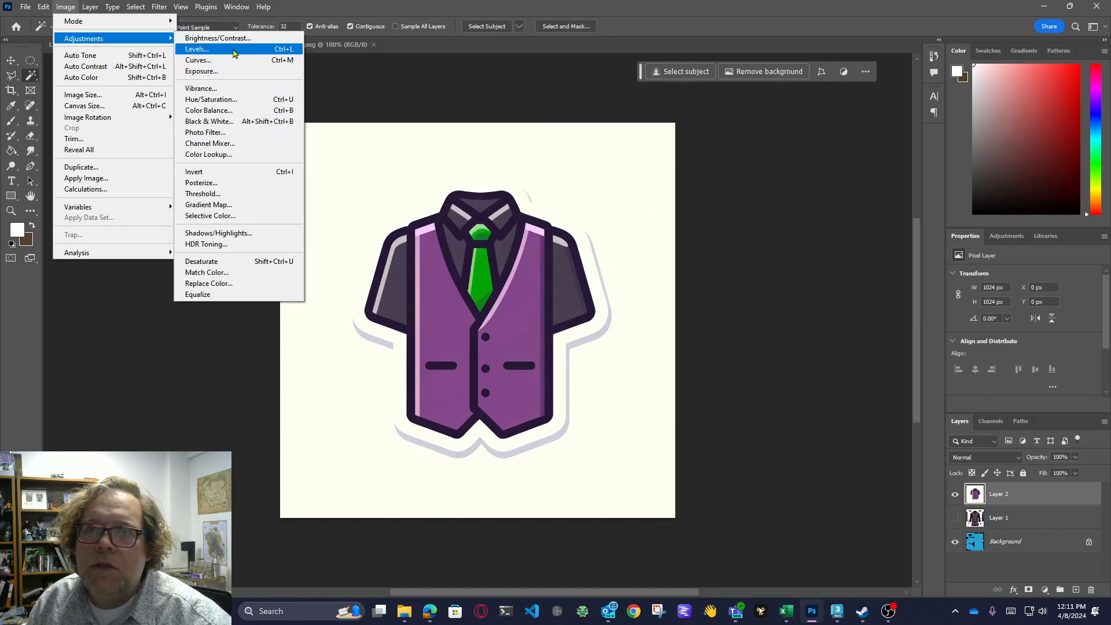
click(234, 52)
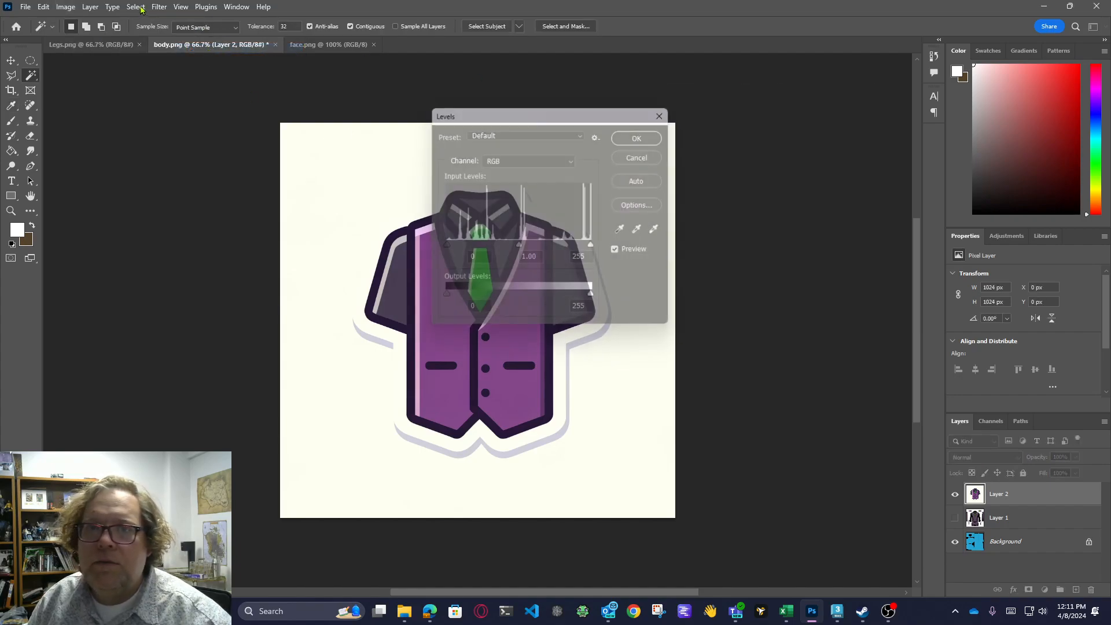
key(Escape)
Apply a Brightness/Contrast adjustment to Layer 2 with brightness -21 and contrast 100
click(66, 6)
mouse_move(110, 39)
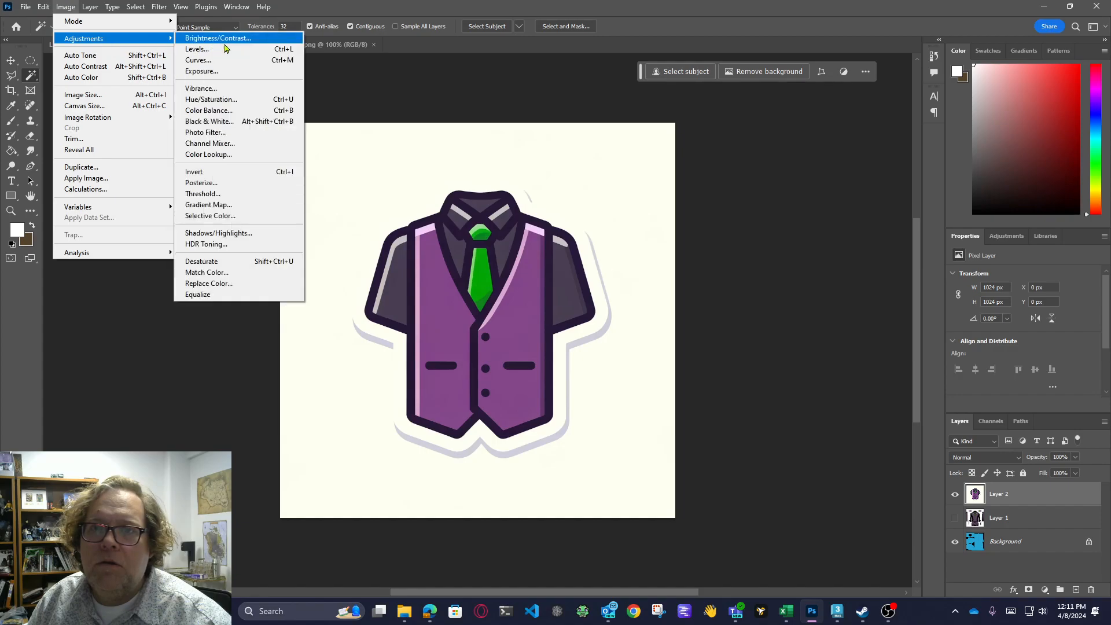
click(234, 38)
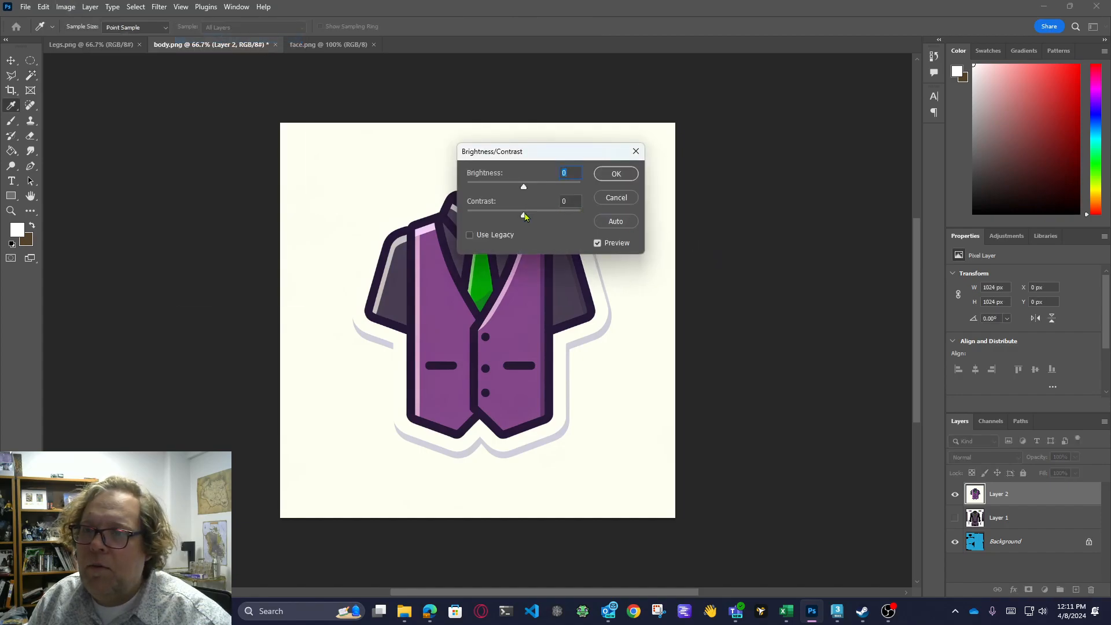
drag(524, 216, 586, 225)
drag(524, 187, 519, 191)
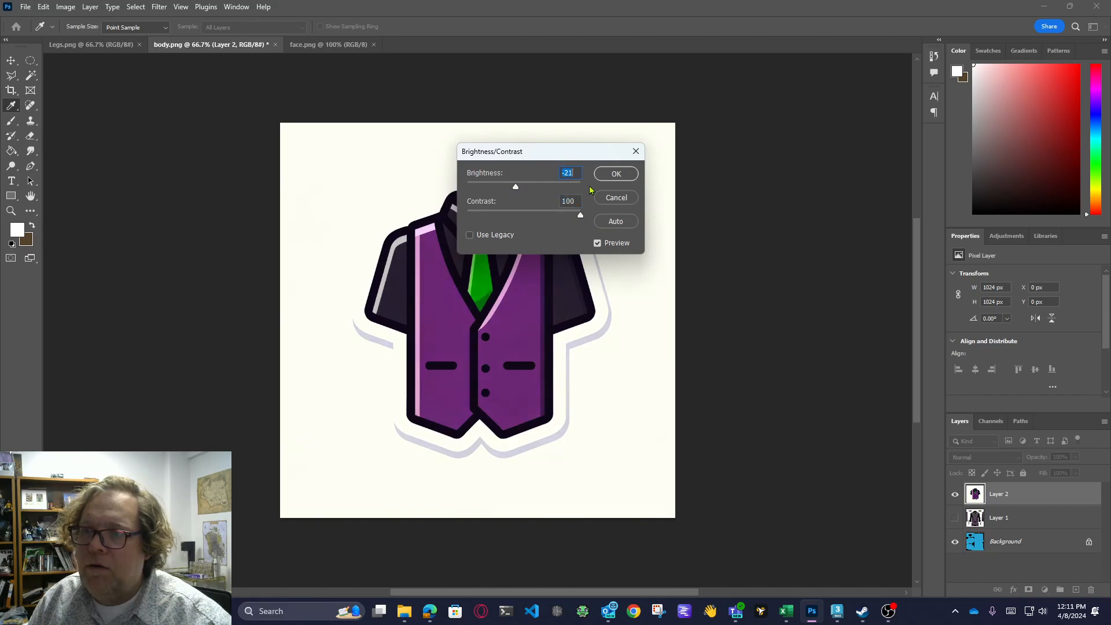
click(616, 173)
key(w)
click(72, 8)
mouse_move(146, 42)
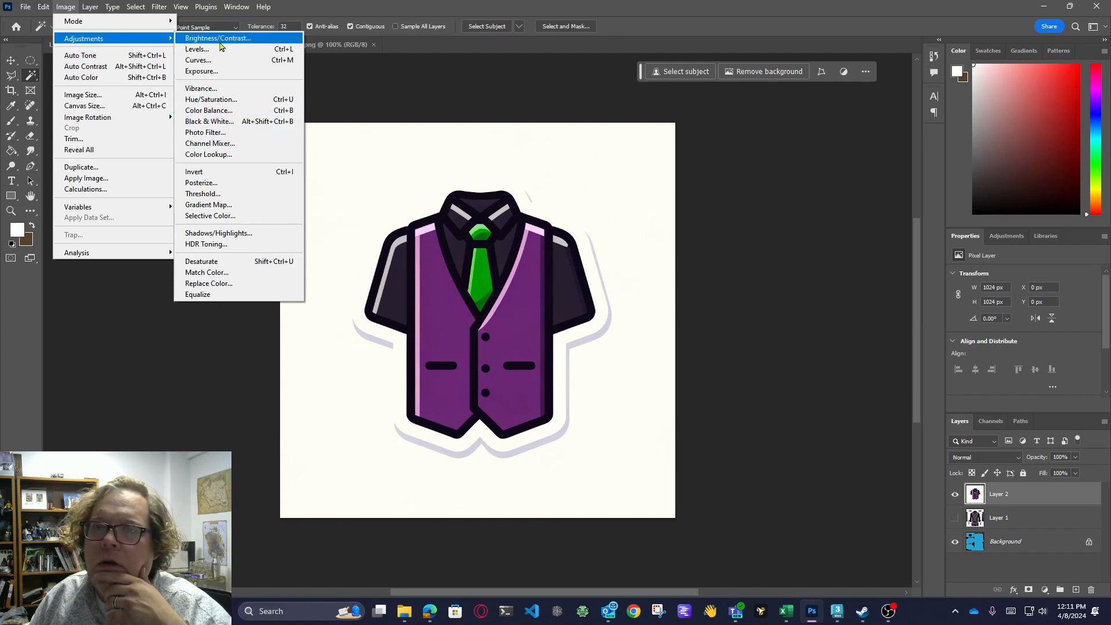
click(221, 42)
drag(524, 215, 586, 216)
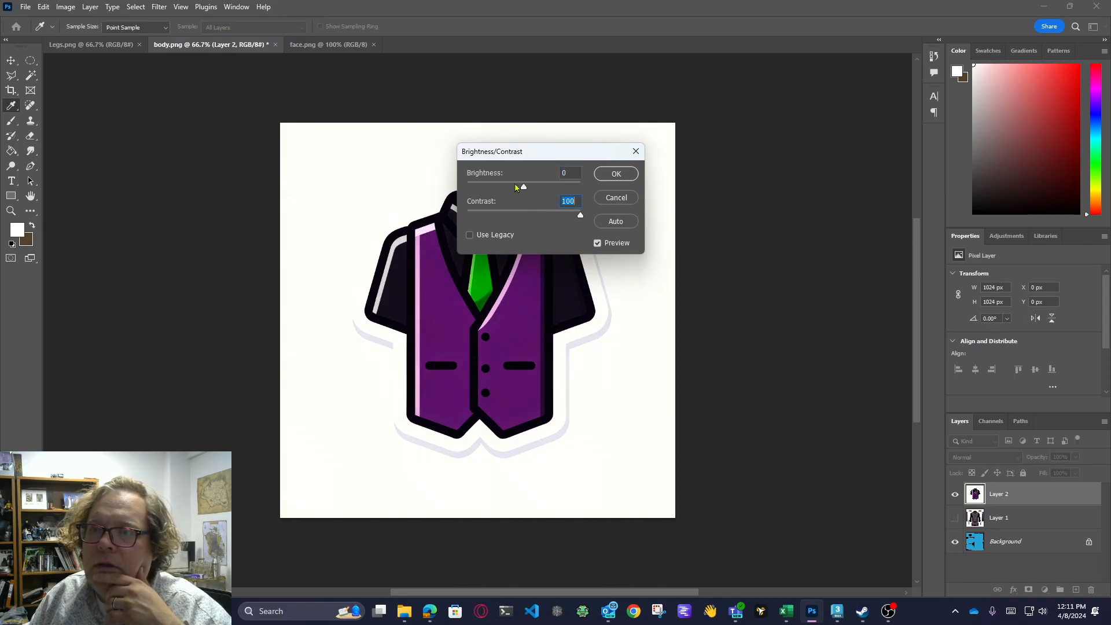
drag(531, 188, 541, 191)
drag(543, 152, 643, 168)
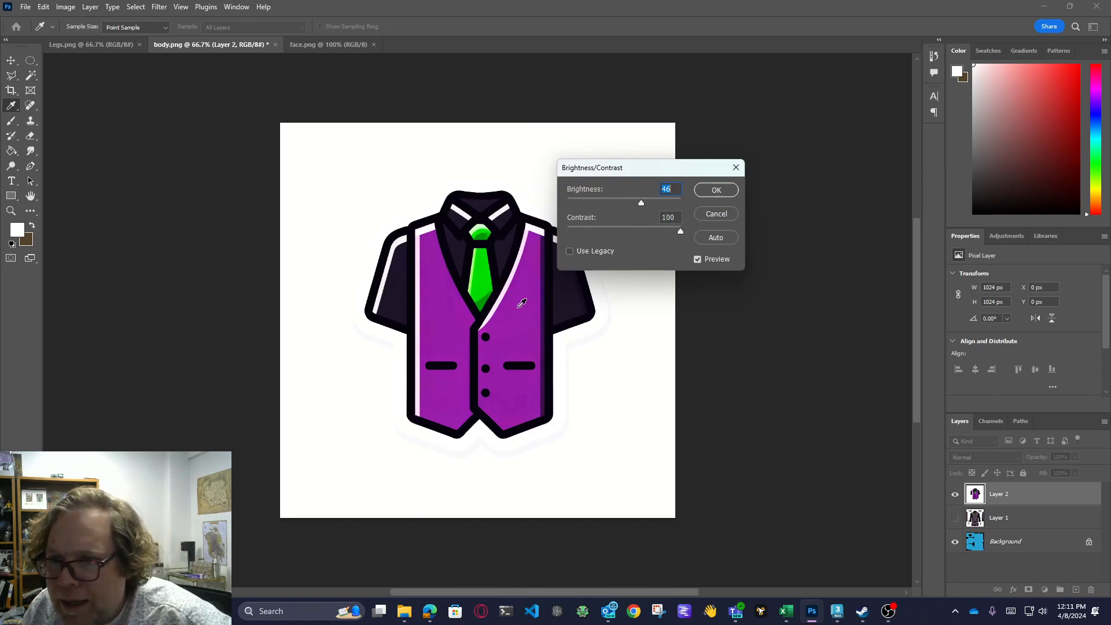
drag(681, 233, 603, 240)
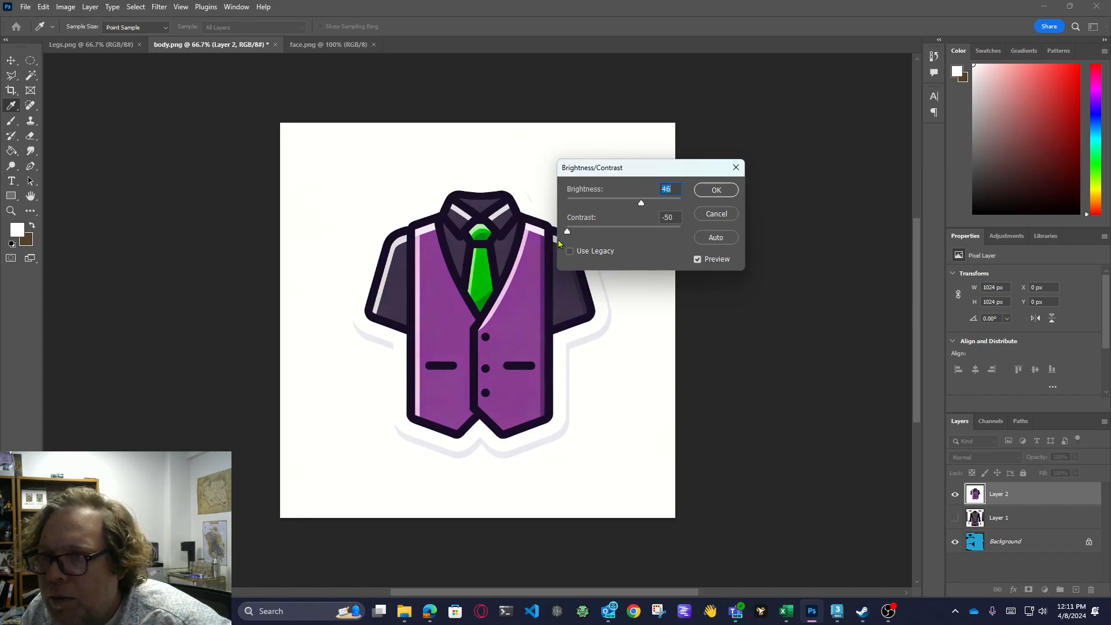
click(716, 214)
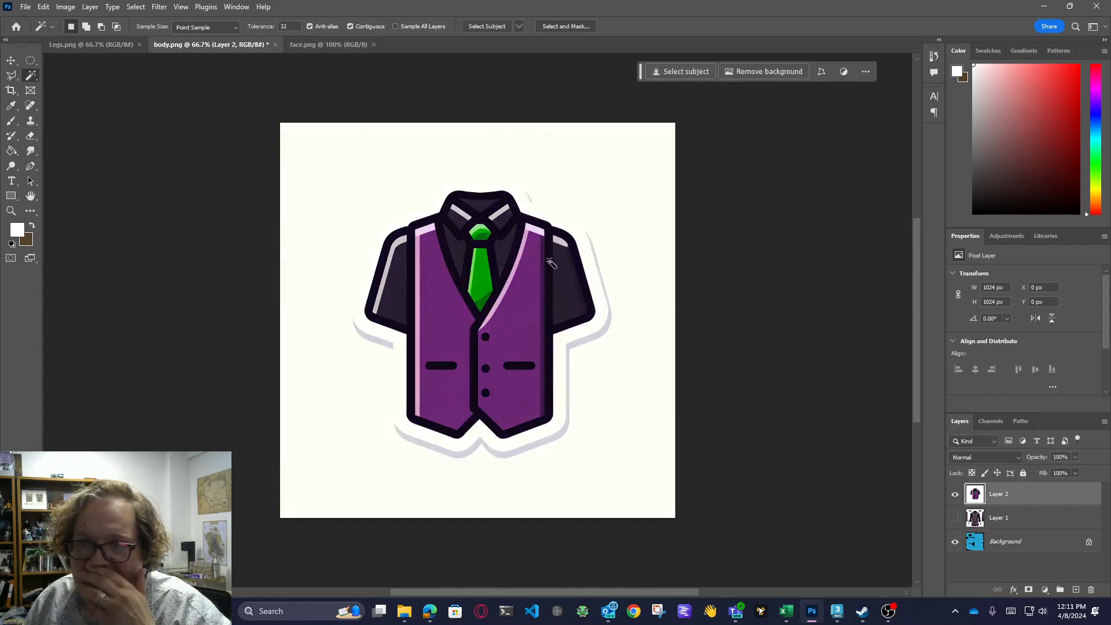
Brighten the vest artwork with a Brightness/Contrast adjustment of brightness 70 and contrast -15
click(65, 6)
mouse_move(98, 40)
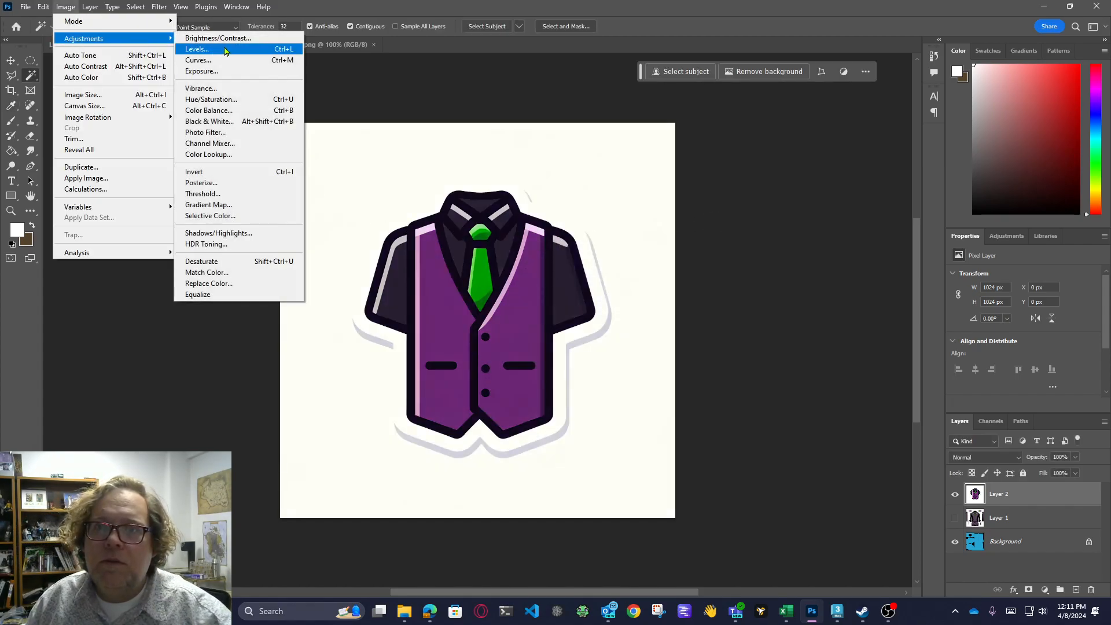
click(218, 37)
drag(624, 205, 650, 207)
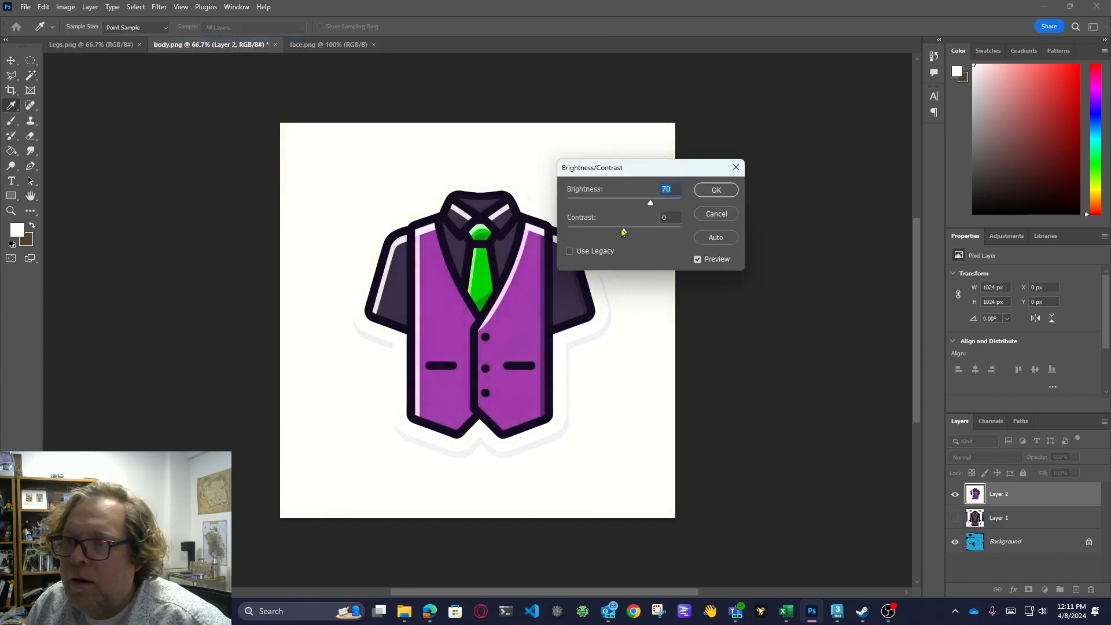
mouse_move(600, 232)
mouse_down()
mouse_move(637, 232)
mouse_move(608, 232)
mouse_up()
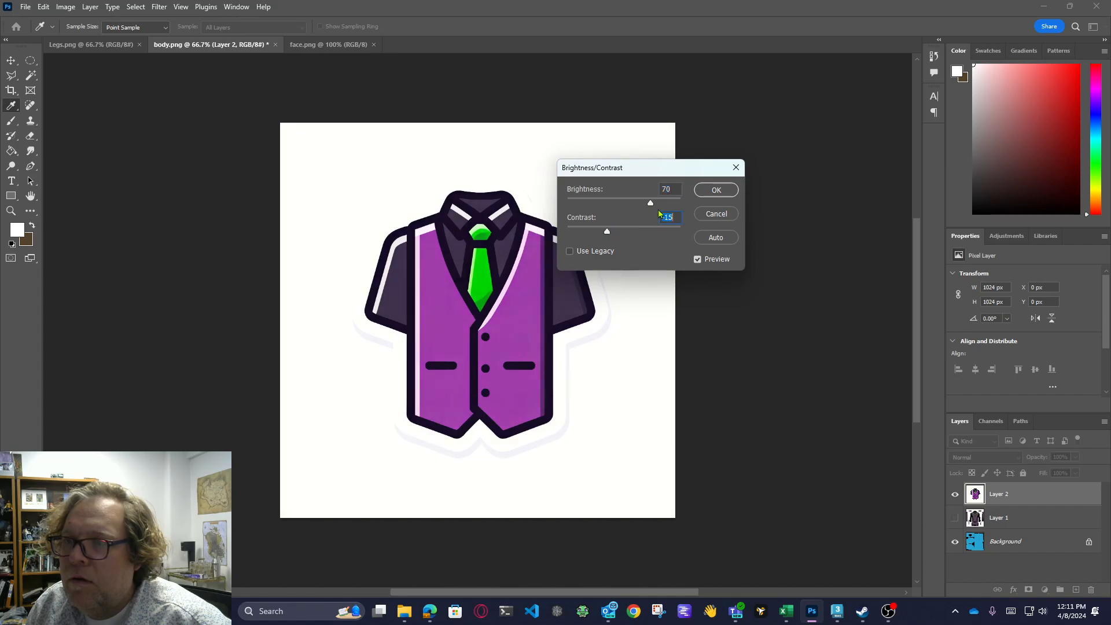
click(699, 192)
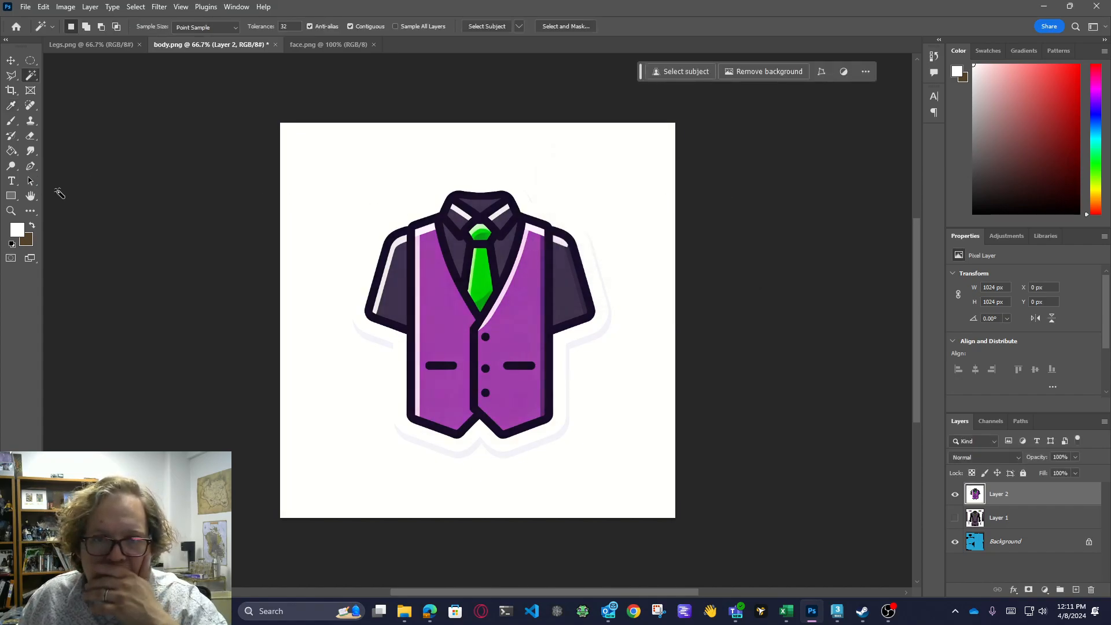
Select the shirt's dark outline with the Magic Wand and add a new layer above Layer 2
click(10, 211)
click(191, 249)
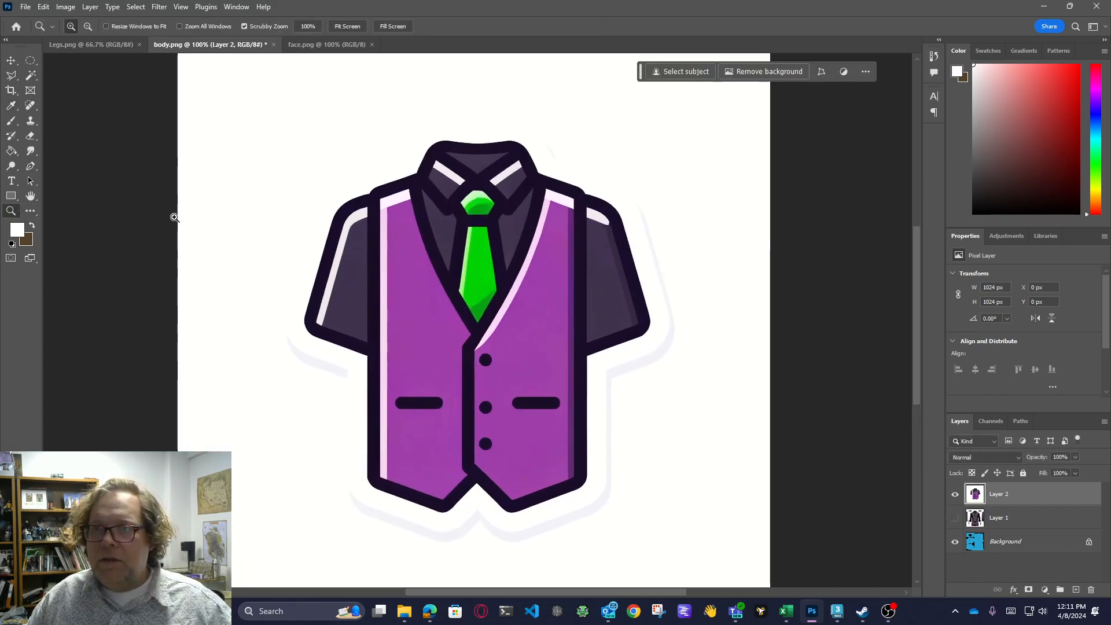
click(31, 76)
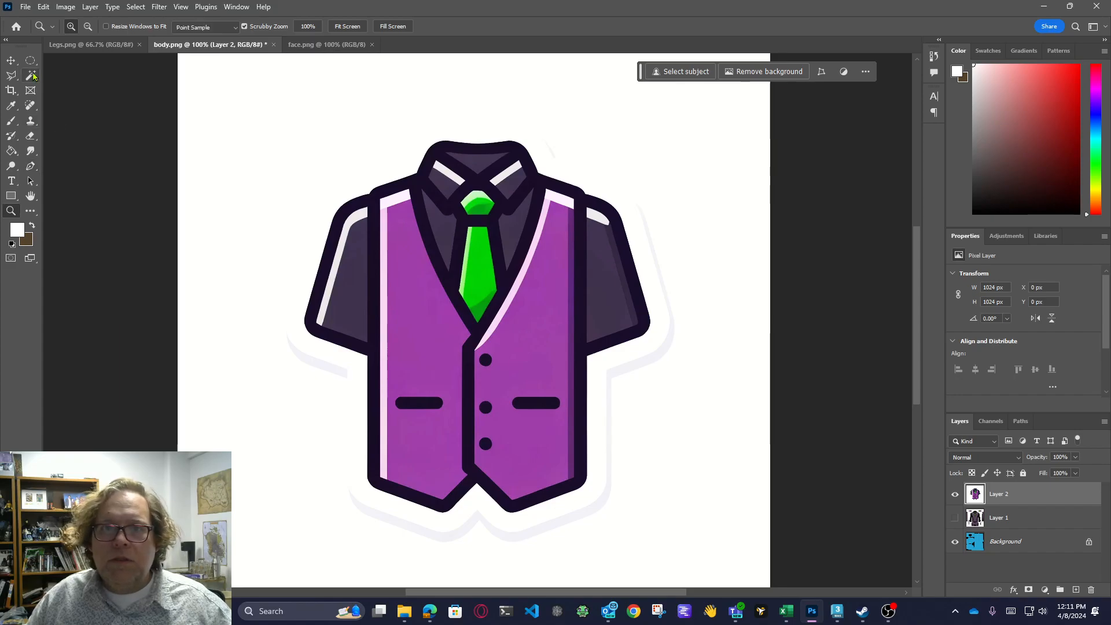
click(456, 295)
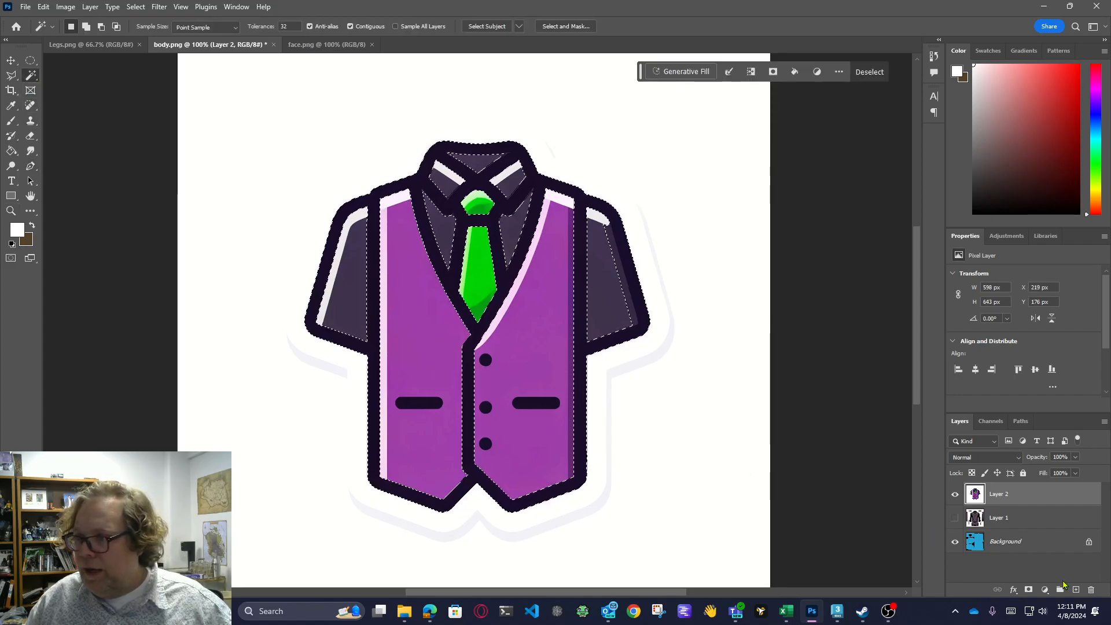
click(1074, 591)
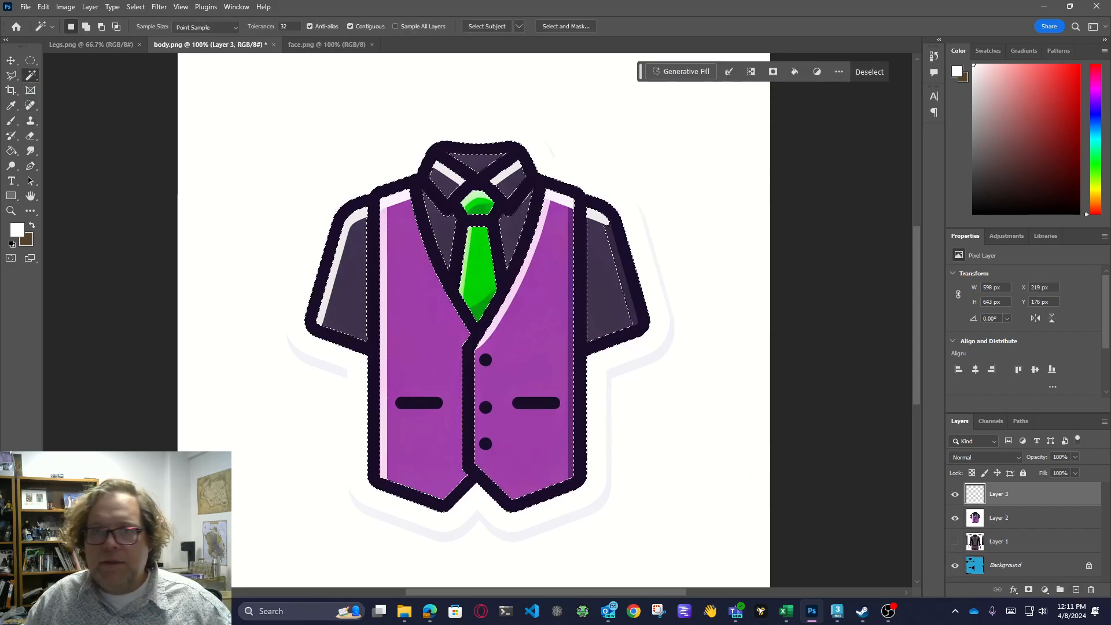
Reset the colors to default black and white, fill the selected outline with black on Layer 3, and deselect
click(12, 244)
click(11, 150)
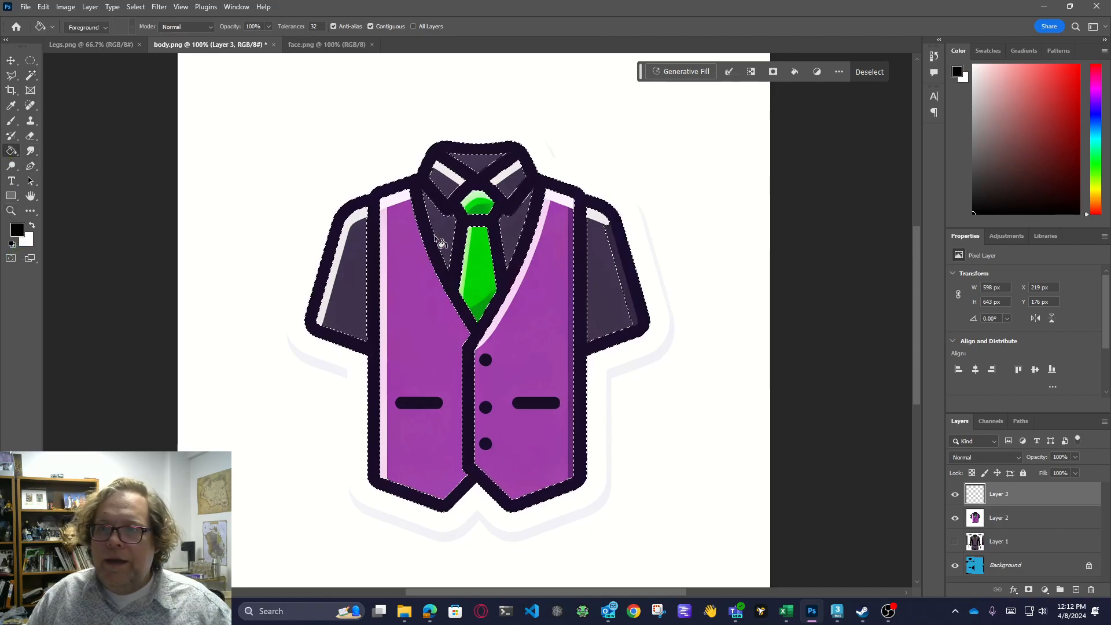
click(467, 282)
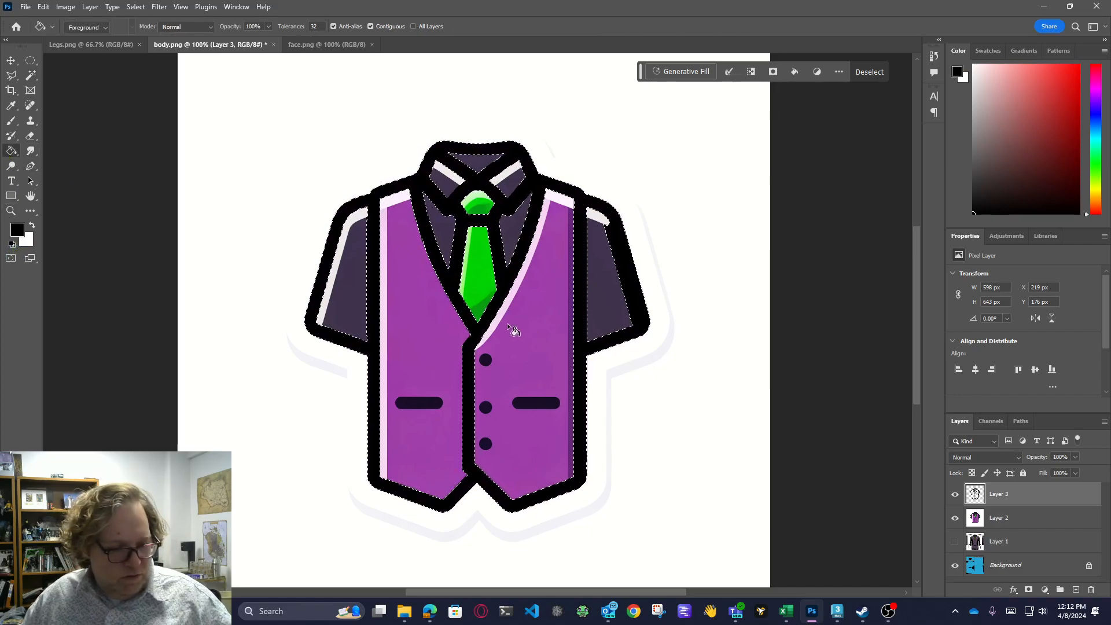
key(ctrl+d)
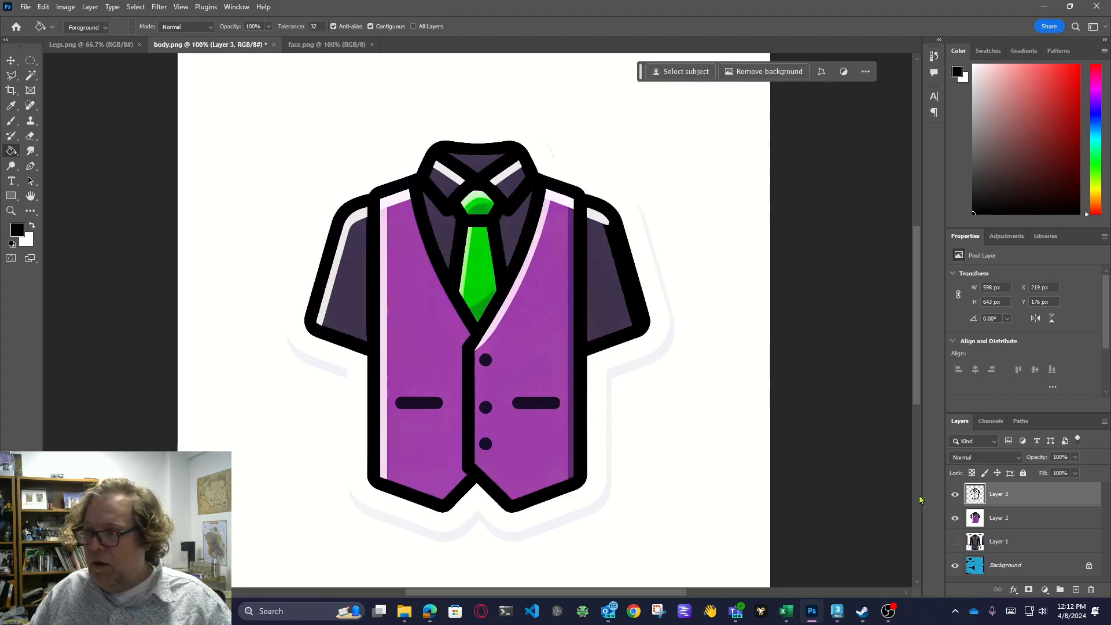
Compare the artwork with and without the black outline on Layer 3, leaving that layer hidden
click(955, 494)
click(956, 495)
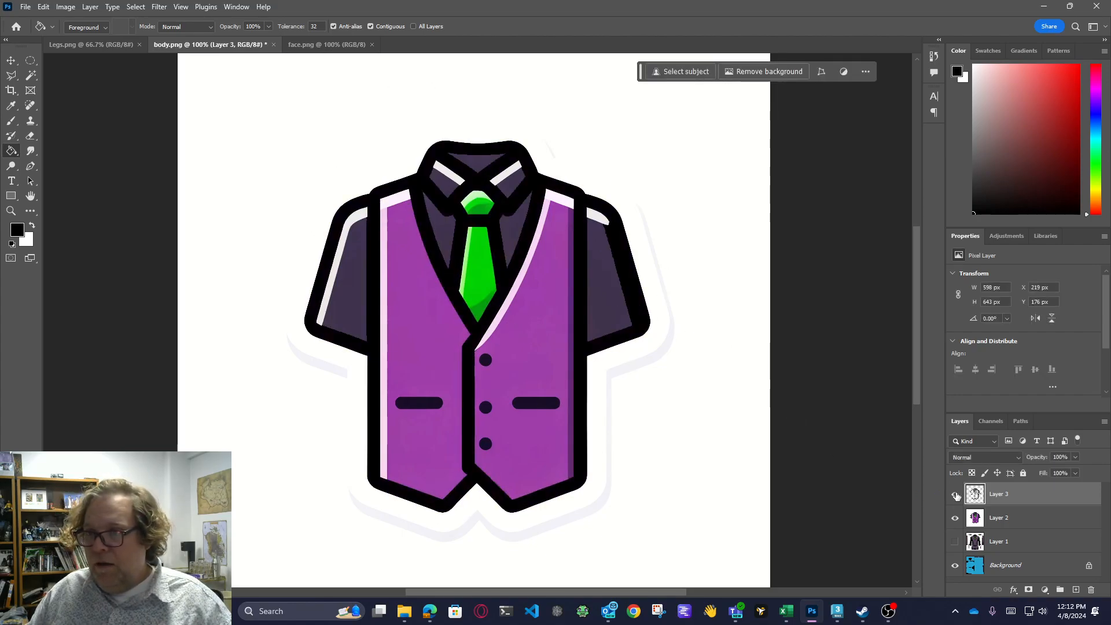
click(955, 496)
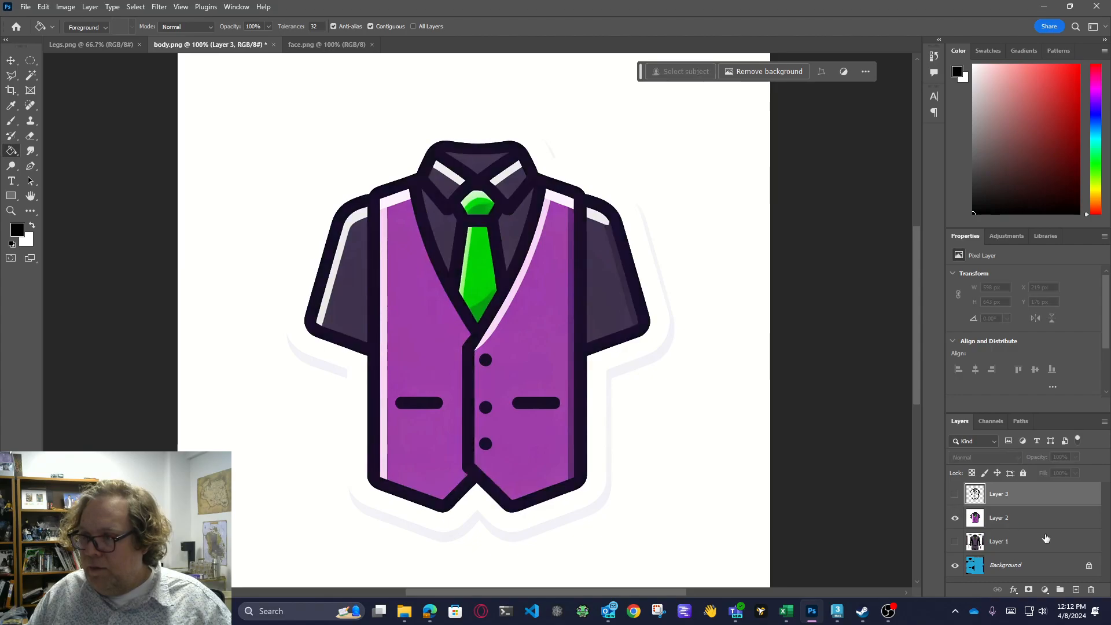
Fill the shirt's dark outline with black directly on Layer 2 using the Paint Bucket at tolerance 10
click(1021, 526)
click(540, 490)
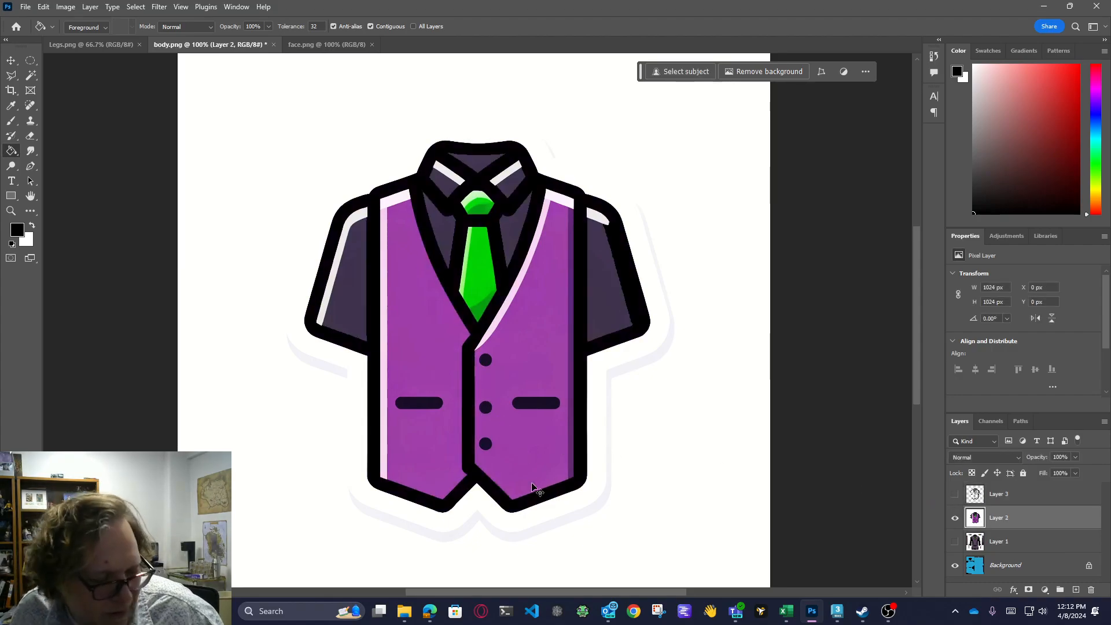
key(ctrl+z)
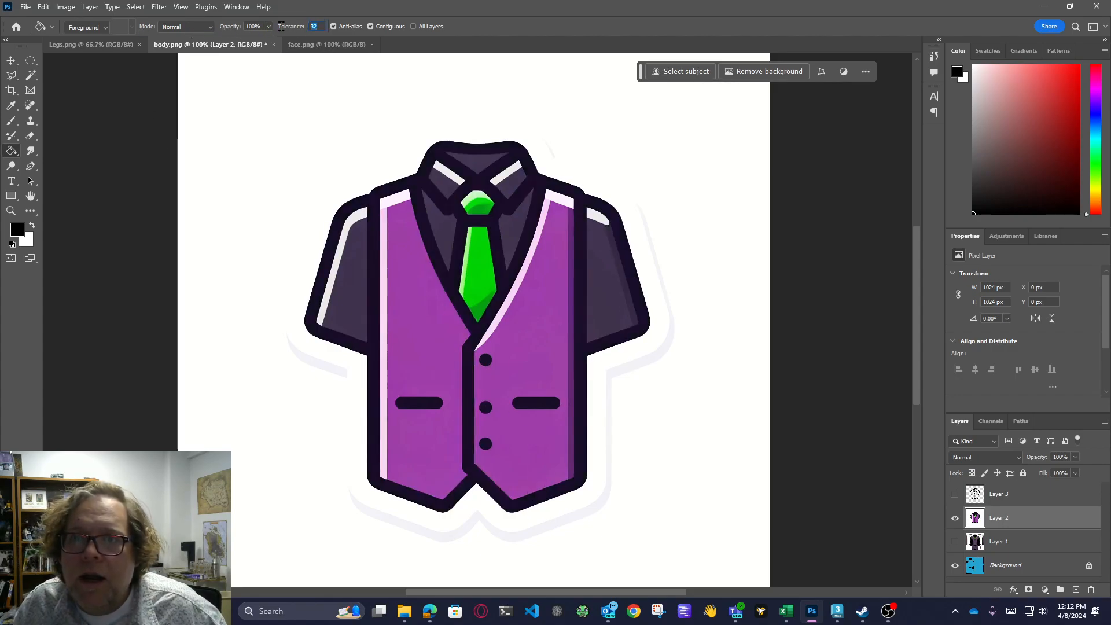
click(470, 386)
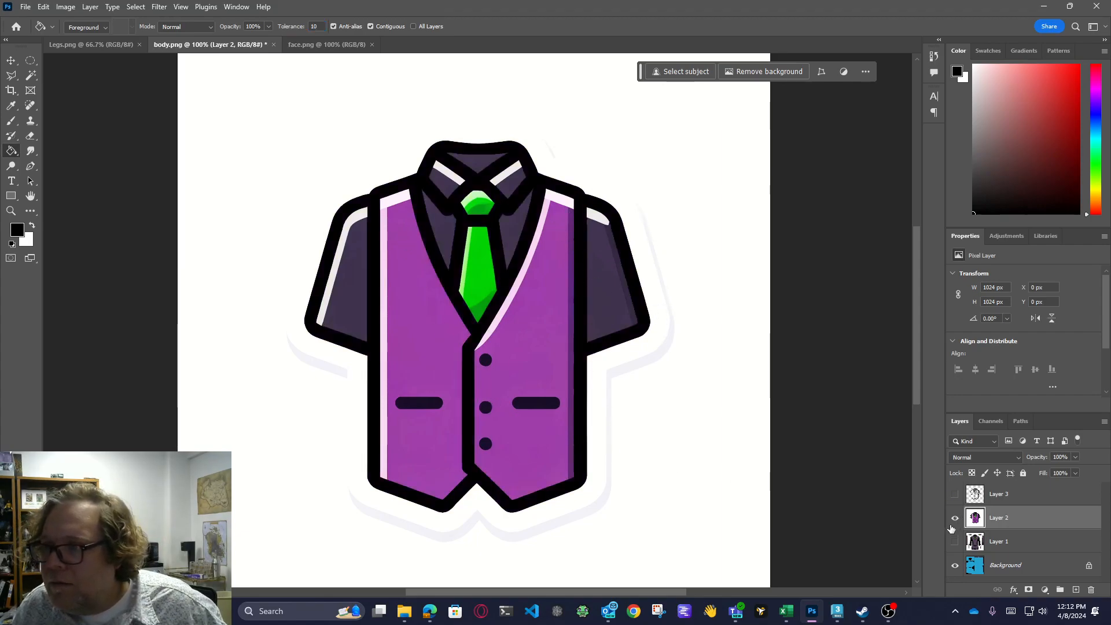
Check Layer 3 against the filled outline on Layer 2, and delete Layer 3
click(956, 493)
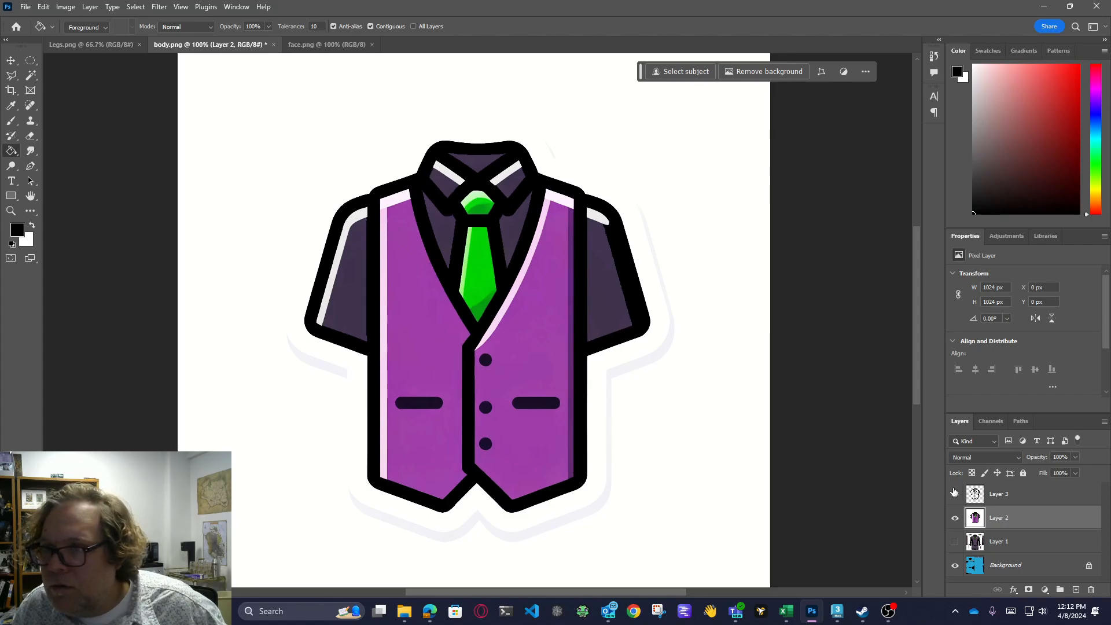
click(954, 493)
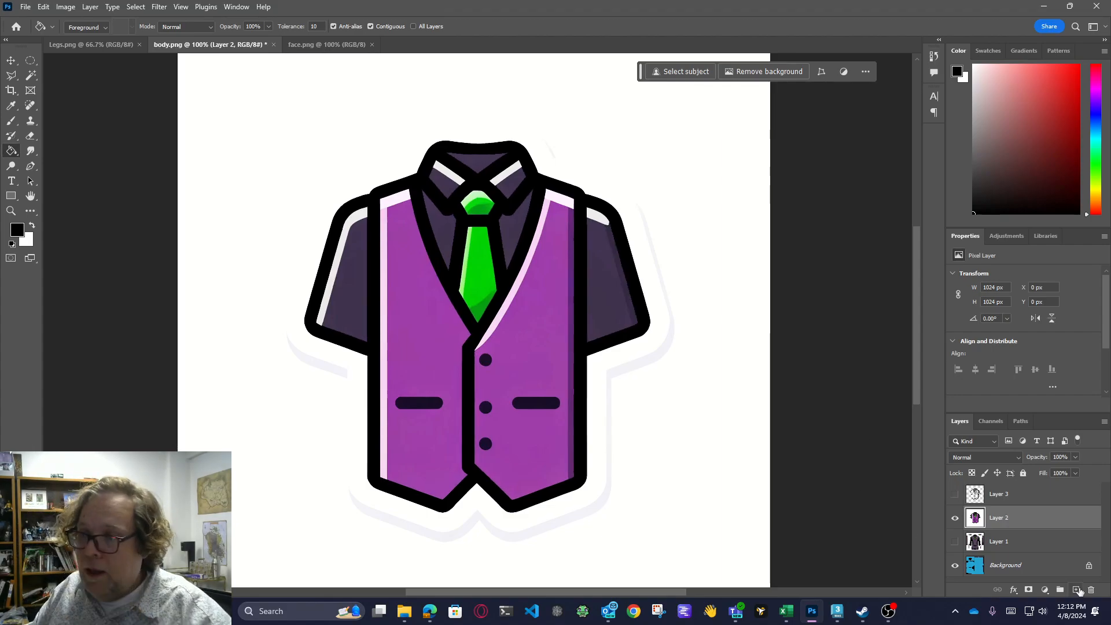
drag(1027, 496, 1092, 589)
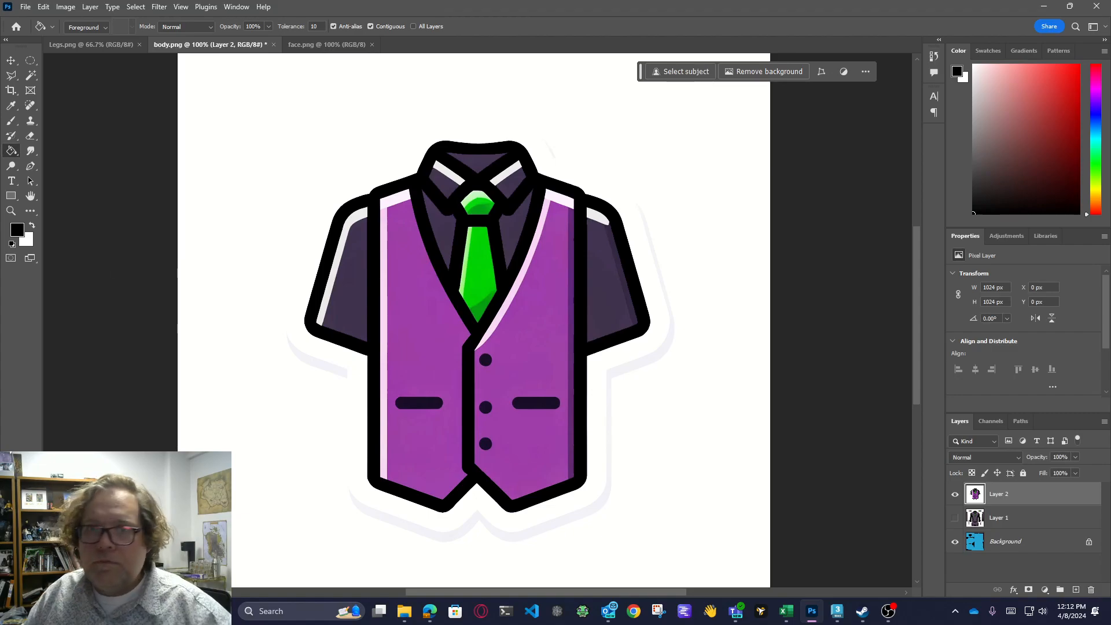
Select the whole shirt and vest on Layer 2 with the Object Selection tool in Rectangle mode
right_click(39, 83)
click(63, 74)
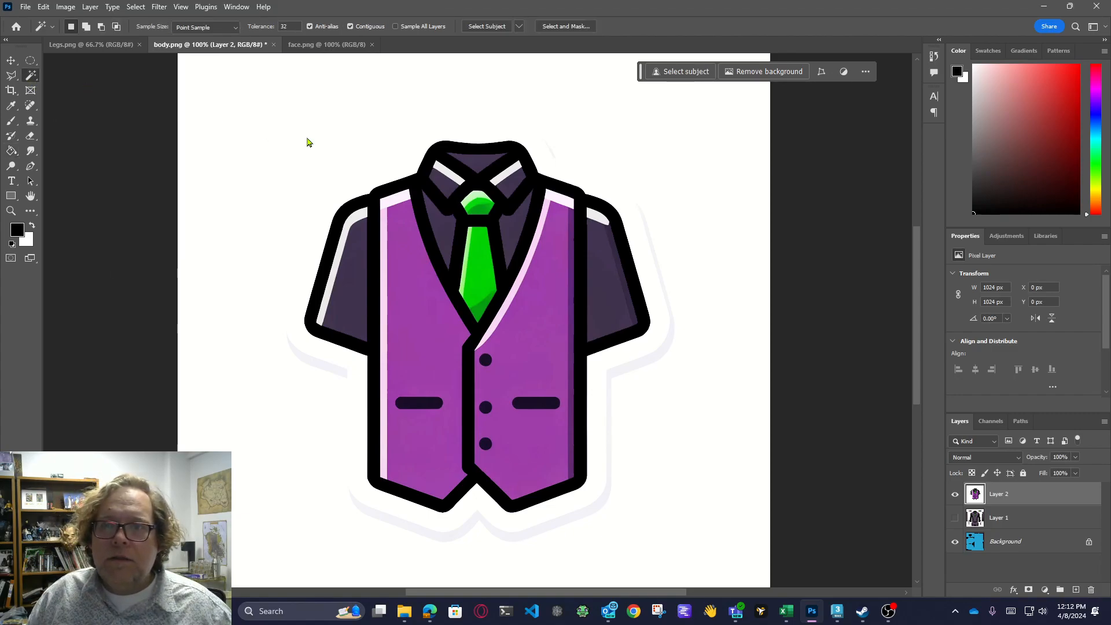
drag(282, 87, 688, 494)
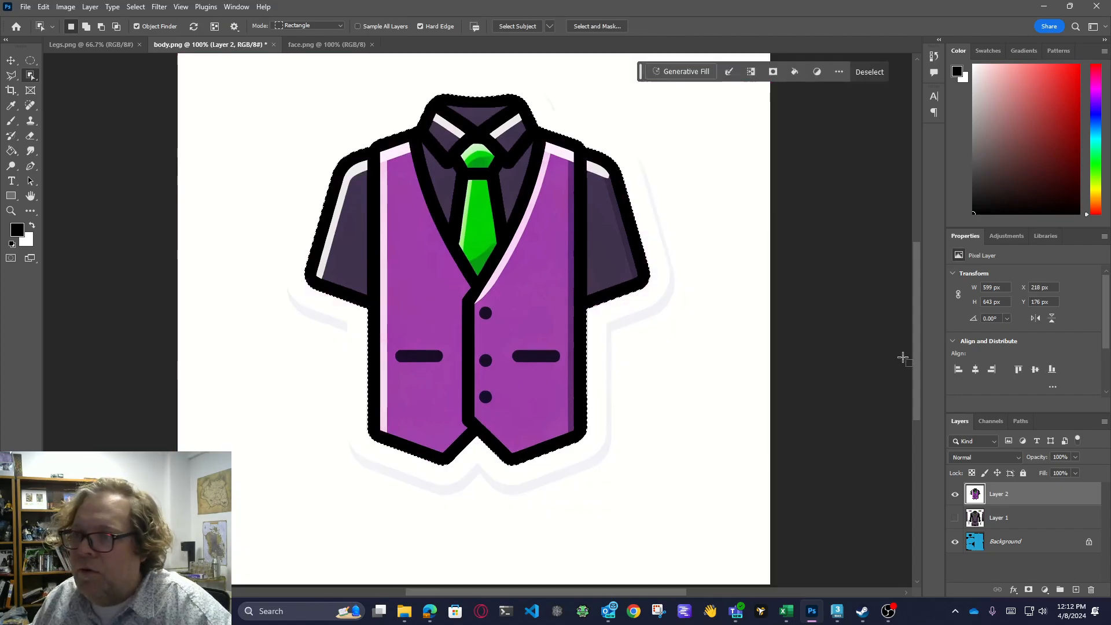
Copy the selected shirt and vest onto its own new layer without the white backdrop, and delete Layer 2
drag(908, 346, 903, 301)
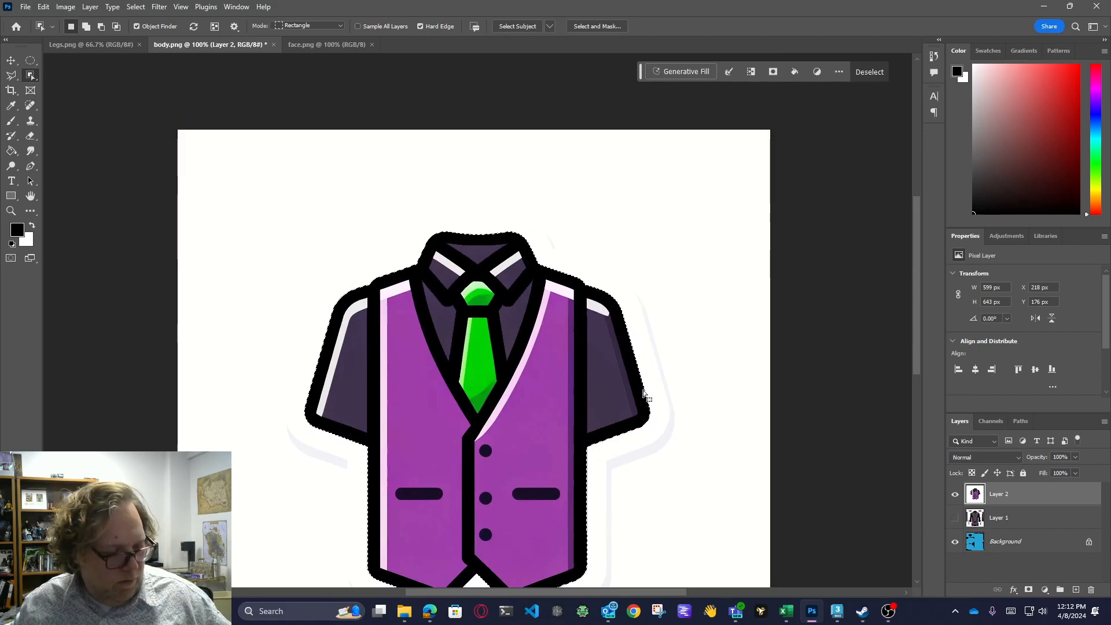
key(ctrl+d)
key(ctrl+v)
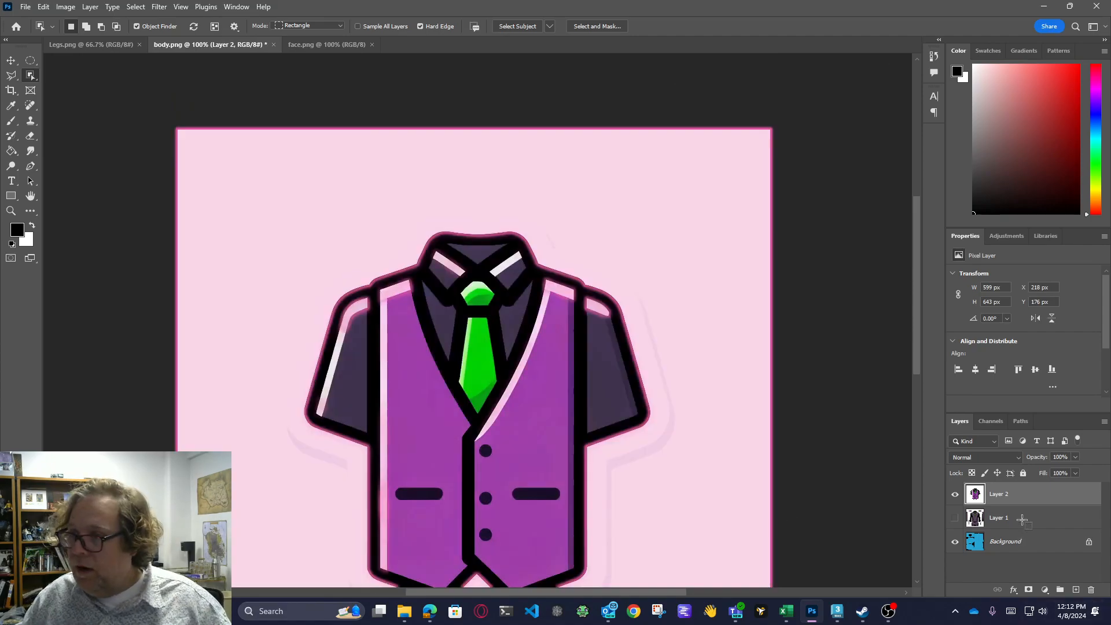
click(1091, 590)
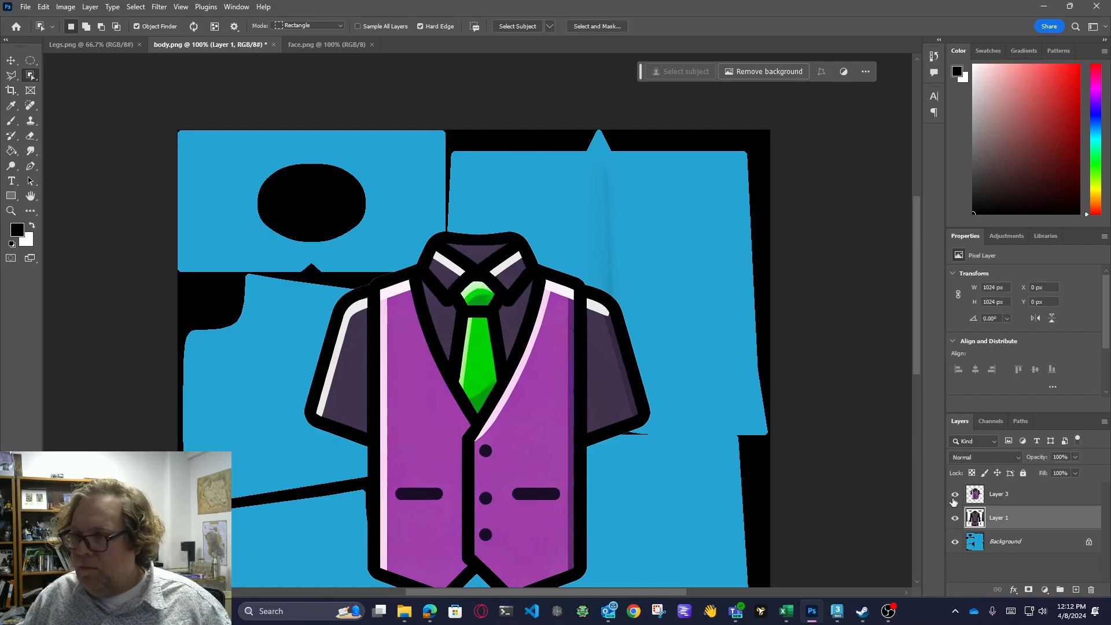
Inspect the suit artwork on Layer 1 by itself, and return to Layer 3 over the blue template
click(956, 518)
click(955, 494)
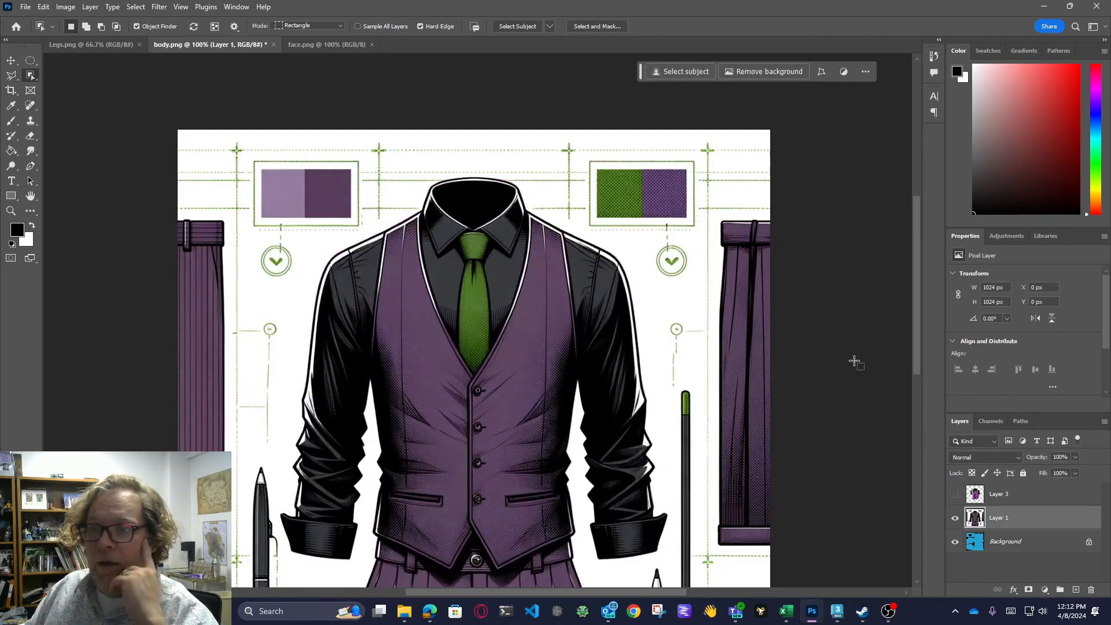
drag(920, 346, 920, 346)
scroll(920, 350, down, 2)
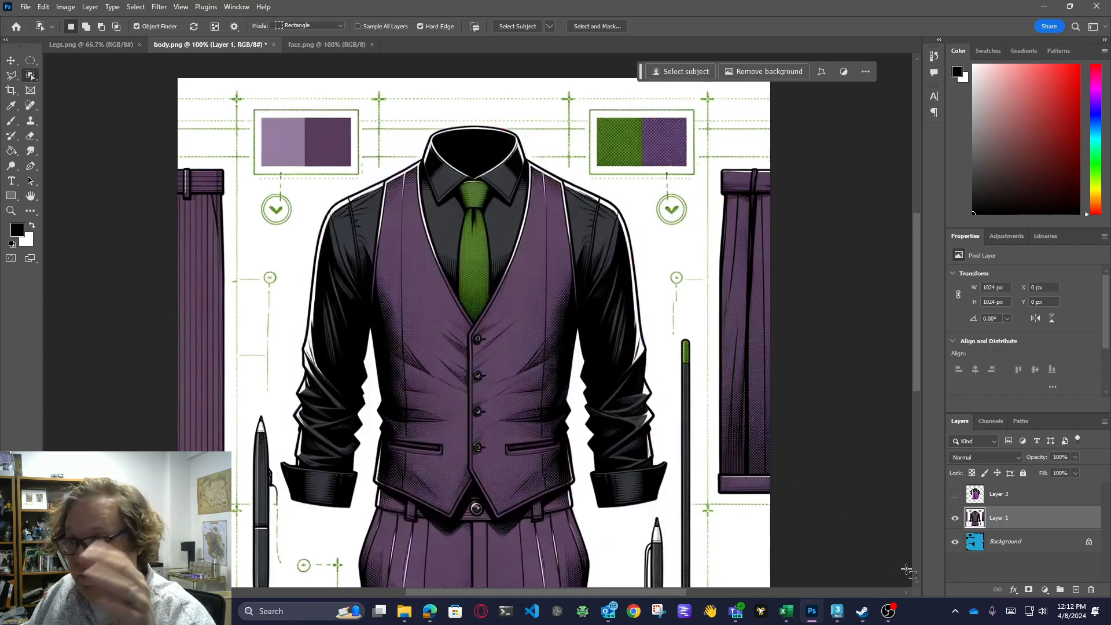
click(955, 519)
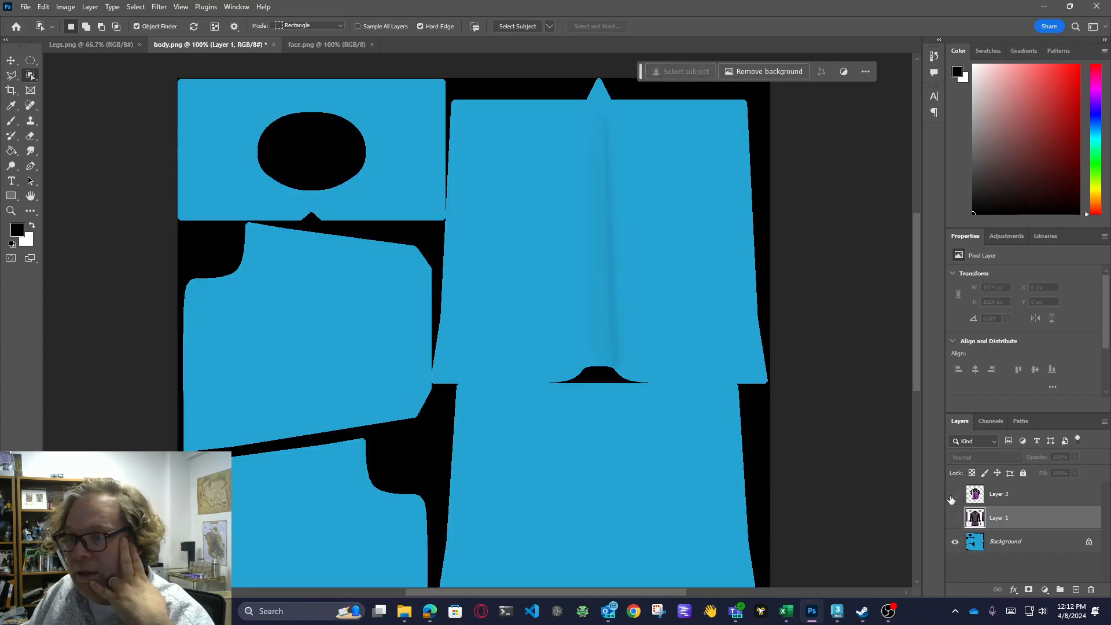
click(955, 495)
scroll(921, 359, up, 3)
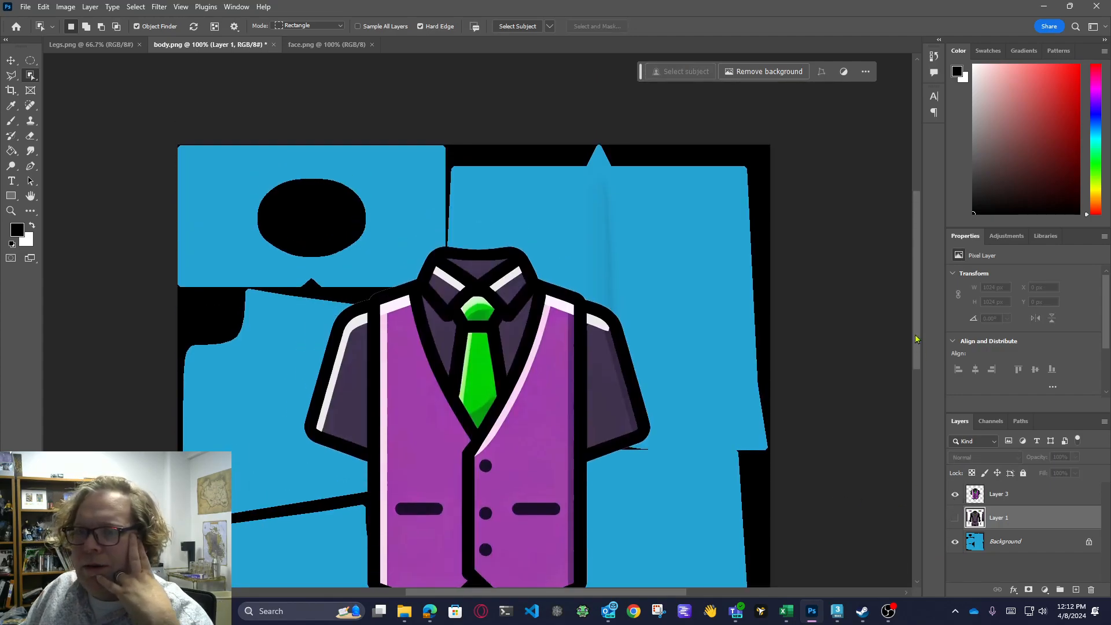
Position the Layer 3 shirt over the template's front torso panel and reduce its opacity to 42%
click(12, 61)
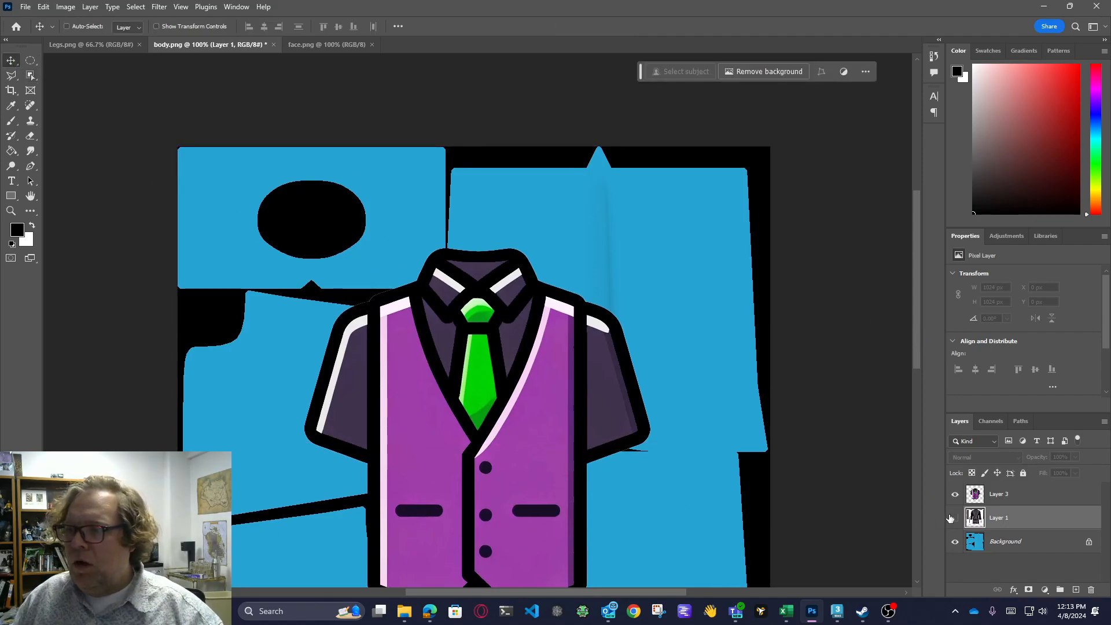
click(999, 493)
drag(513, 487, 641, 371)
click(1076, 458)
drag(1079, 470, 1047, 474)
drag(605, 280, 595, 279)
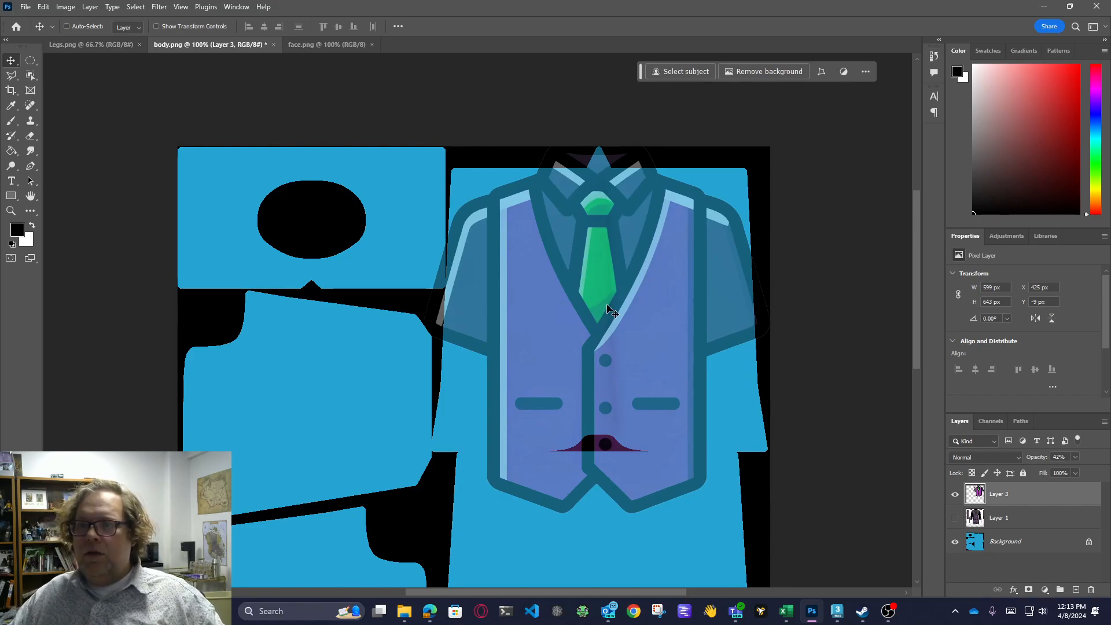
Free-transform the Layer 3 shirt to about 150% width and 73% height so the vest covers the torso panel
key(ctrl+t)
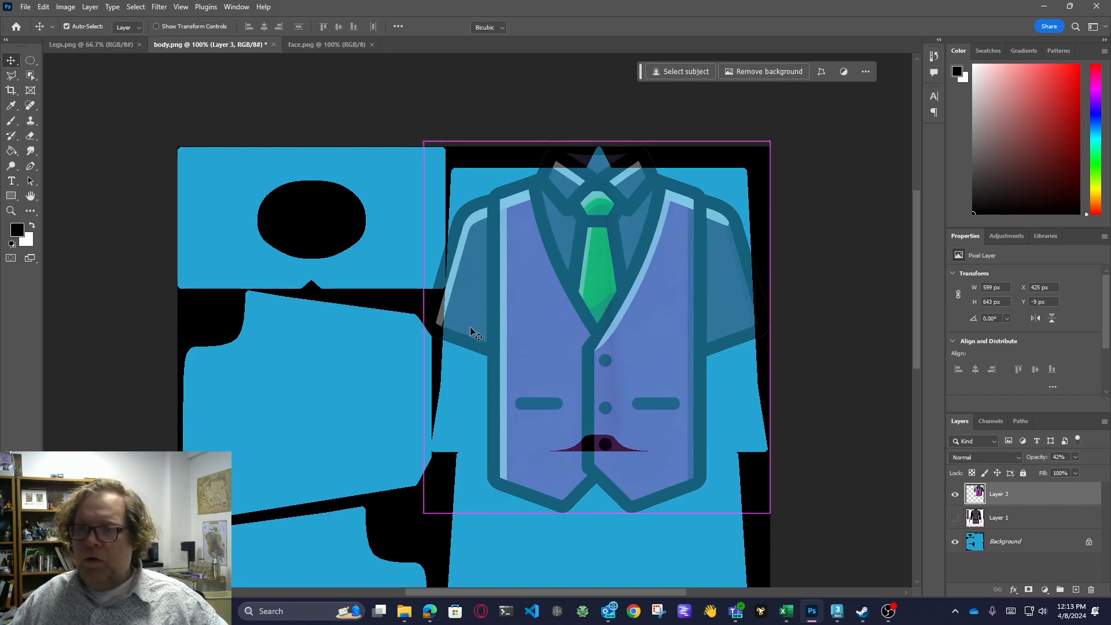
drag(424, 326, 357, 319)
drag(765, 327, 860, 310)
drag(358, 330, 339, 326)
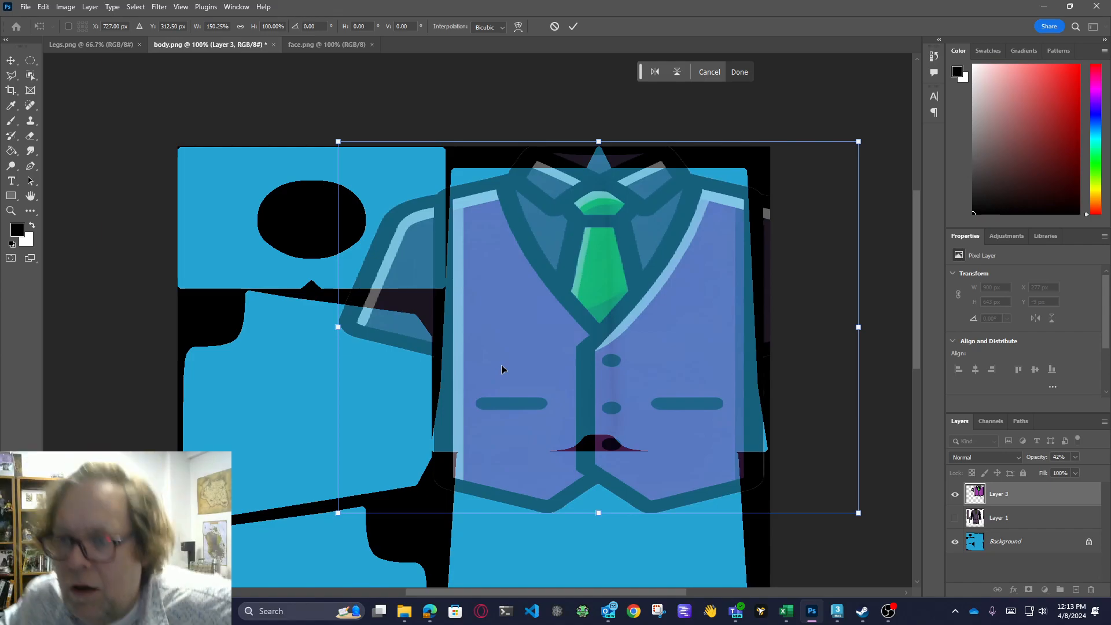
drag(601, 517, 592, 411)
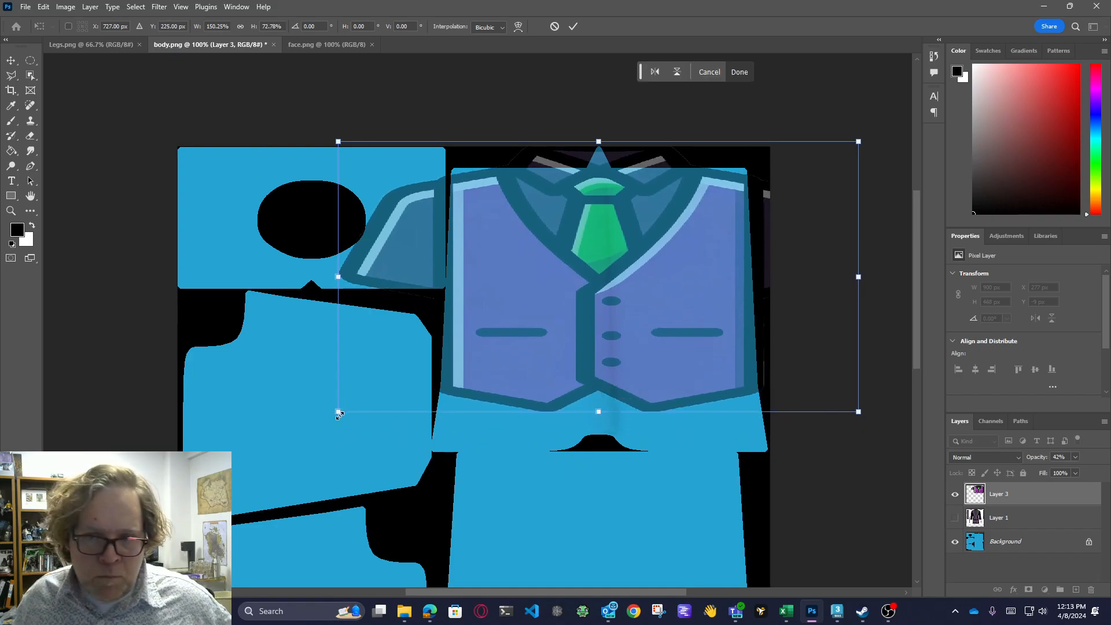
Skew the shirt's corners to follow the torso panel's slanted sides, apply the transform and restore Layer 3 to 100% opacity
drag(341, 416, 322, 405)
mouse_move(338, 141)
mouse_down()
mouse_move(330, 113)
mouse_move(334, 130)
mouse_up()
drag(321, 408, 314, 408)
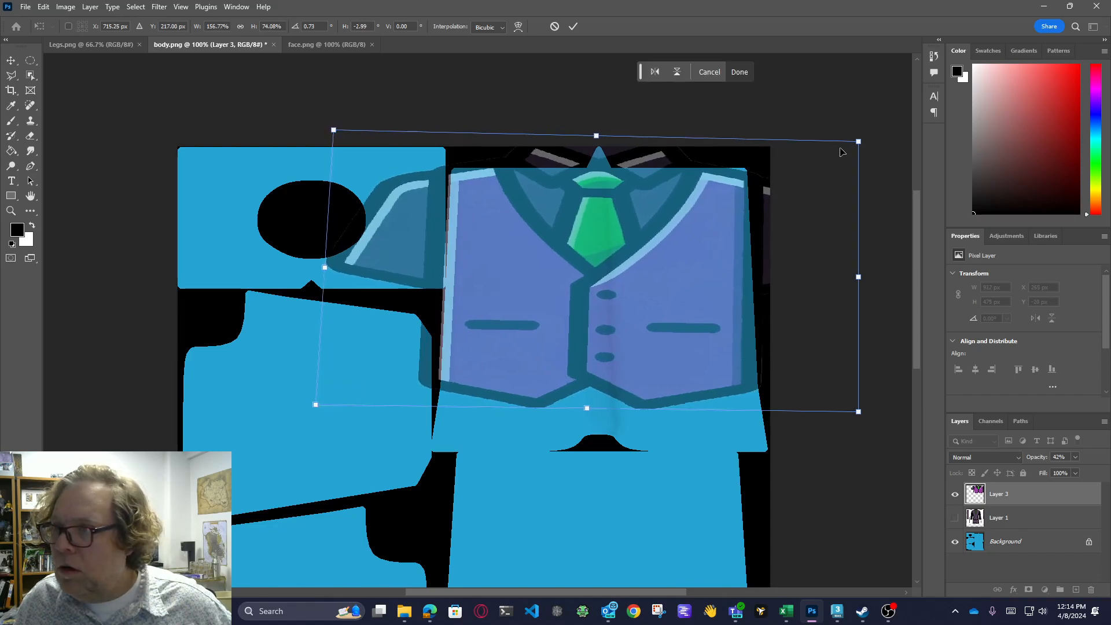
mouse_move(861, 416)
mouse_down()
mouse_move(890, 412)
mouse_move(882, 415)
mouse_up()
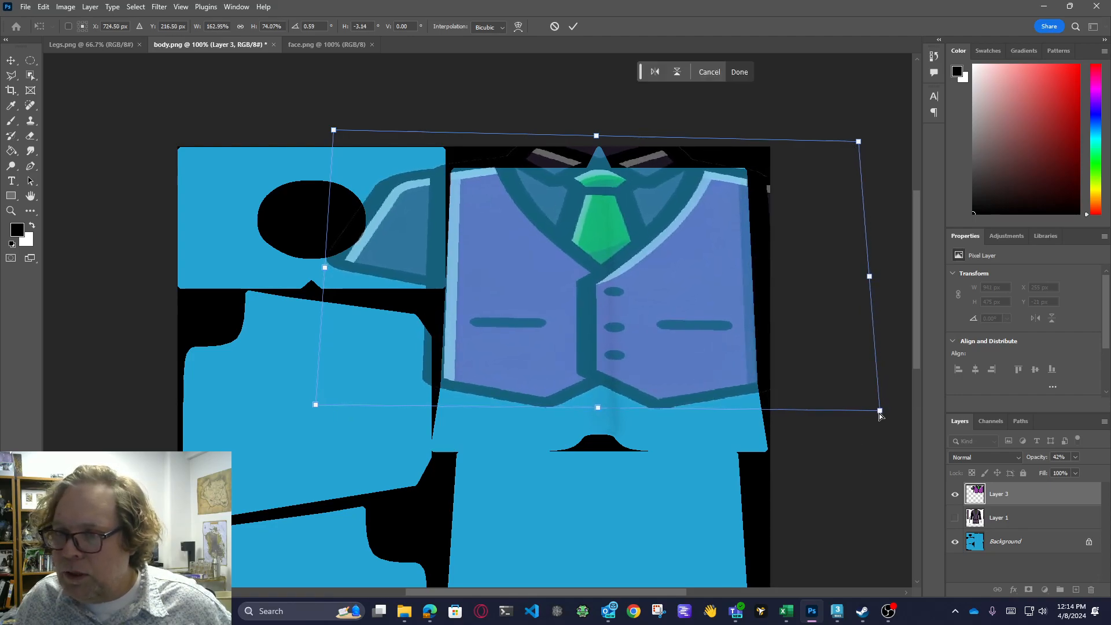
drag(318, 411, 311, 408)
drag(880, 415, 885, 414)
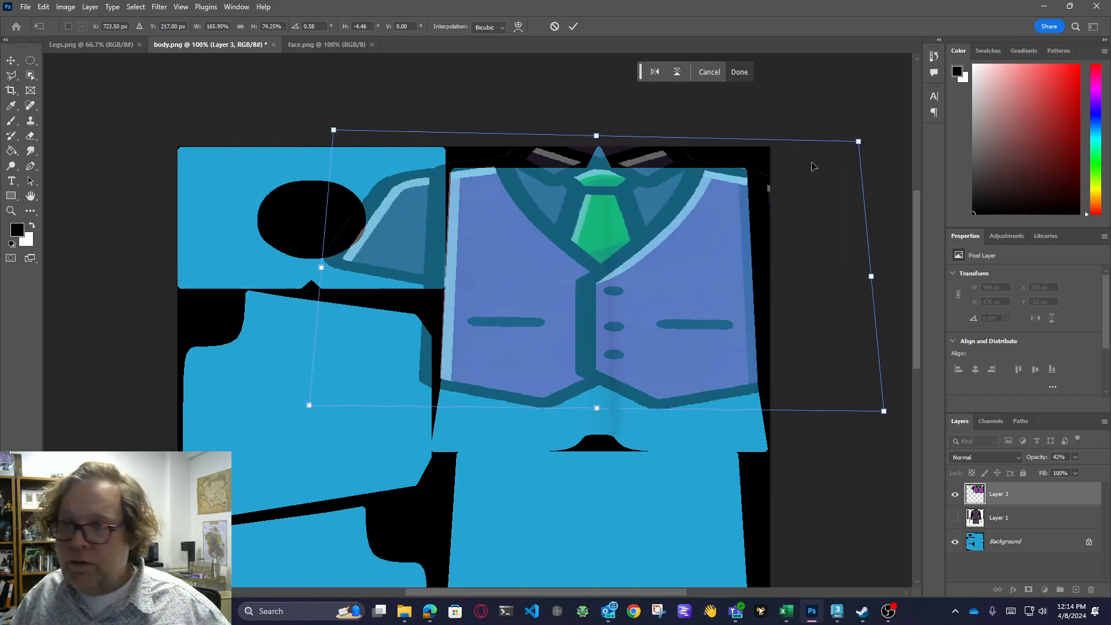
key(Escape)
click(1076, 457)
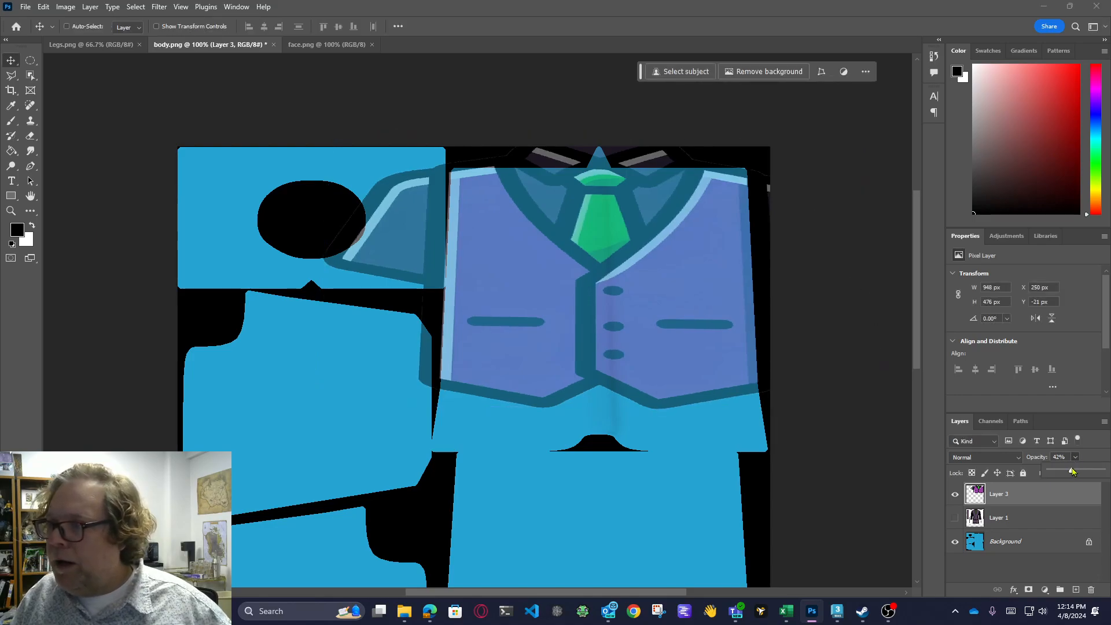
drag(1072, 472, 1102, 471)
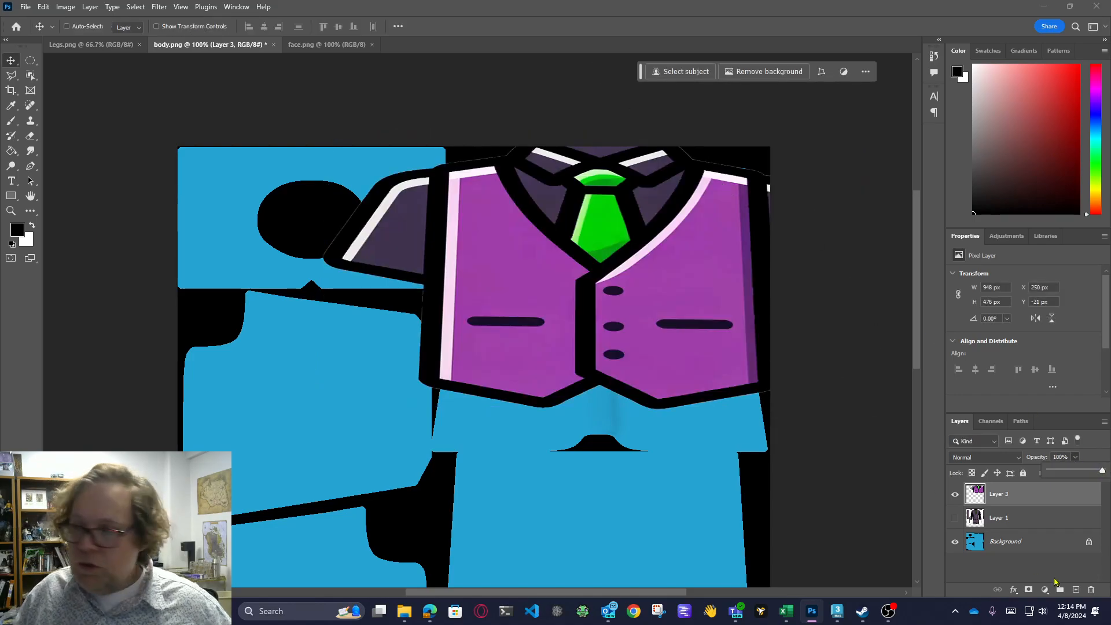
Try to select the front torso panel on the Background layer with the Object Selection tool, with Layer 3 hidden
click(956, 494)
click(1018, 542)
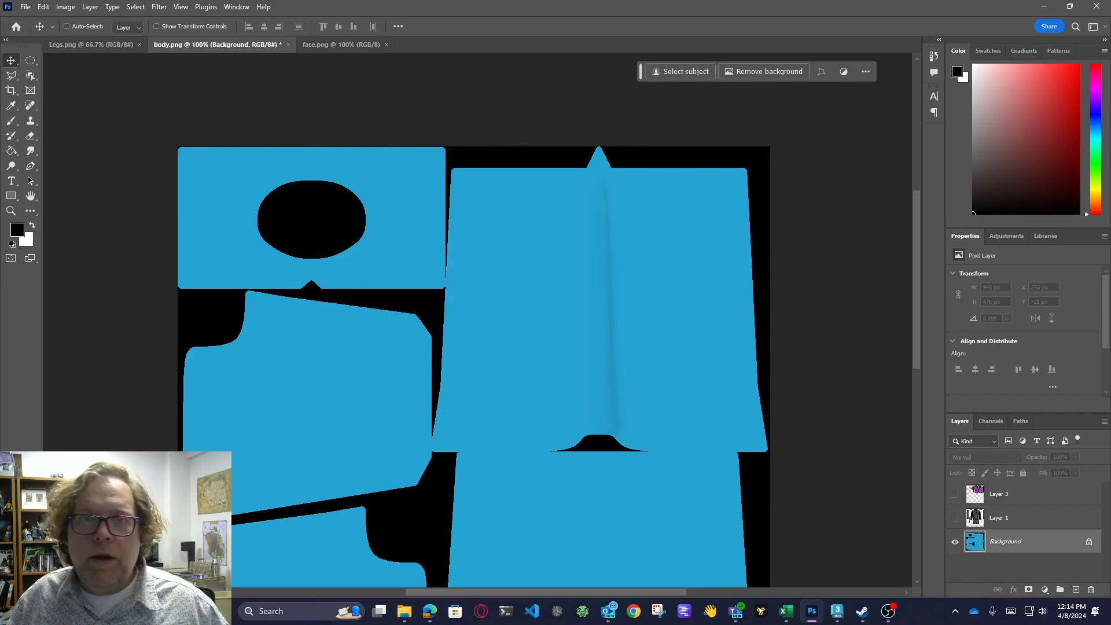
click(31, 78)
drag(428, 137, 833, 478)
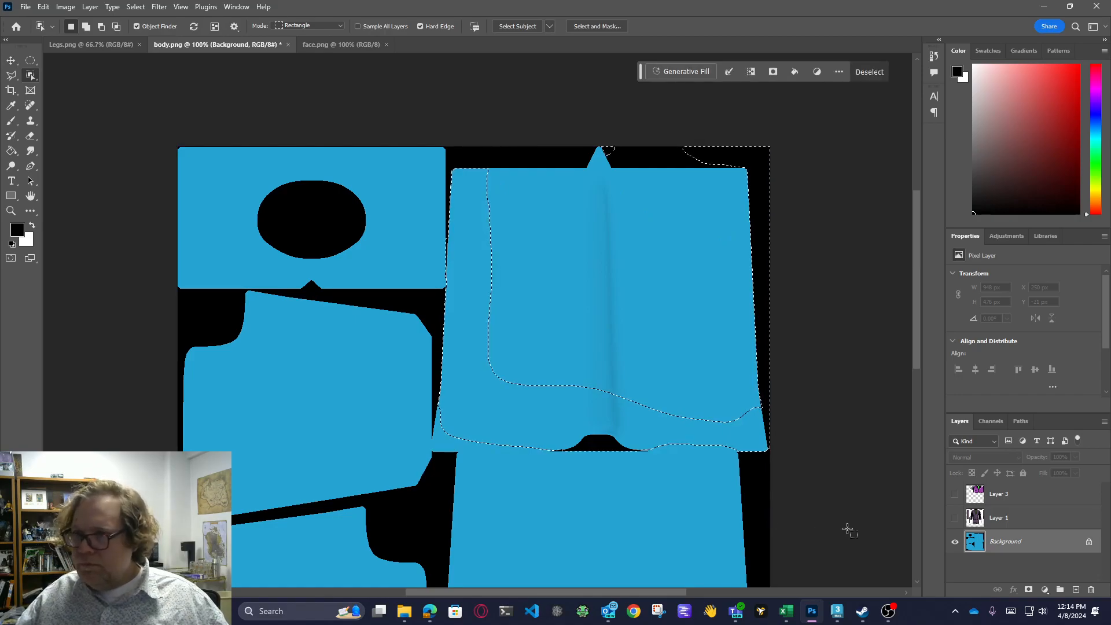
key(ctrl+d)
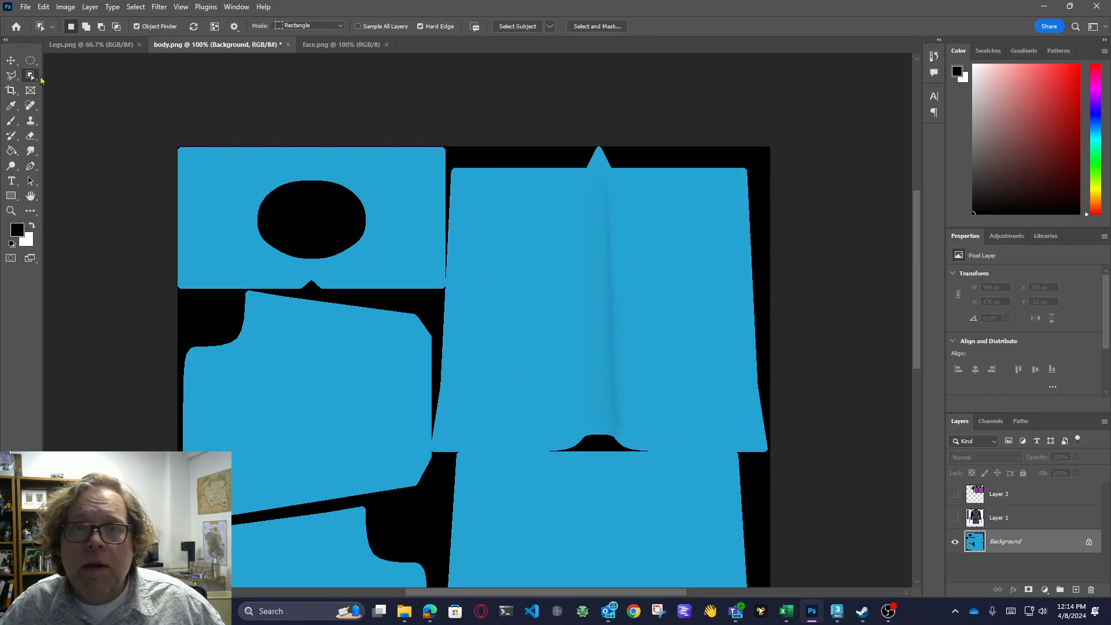
Select the front torso panel with the Quick Selection tool, and make Layer 3 visible and active
key(shift+w)
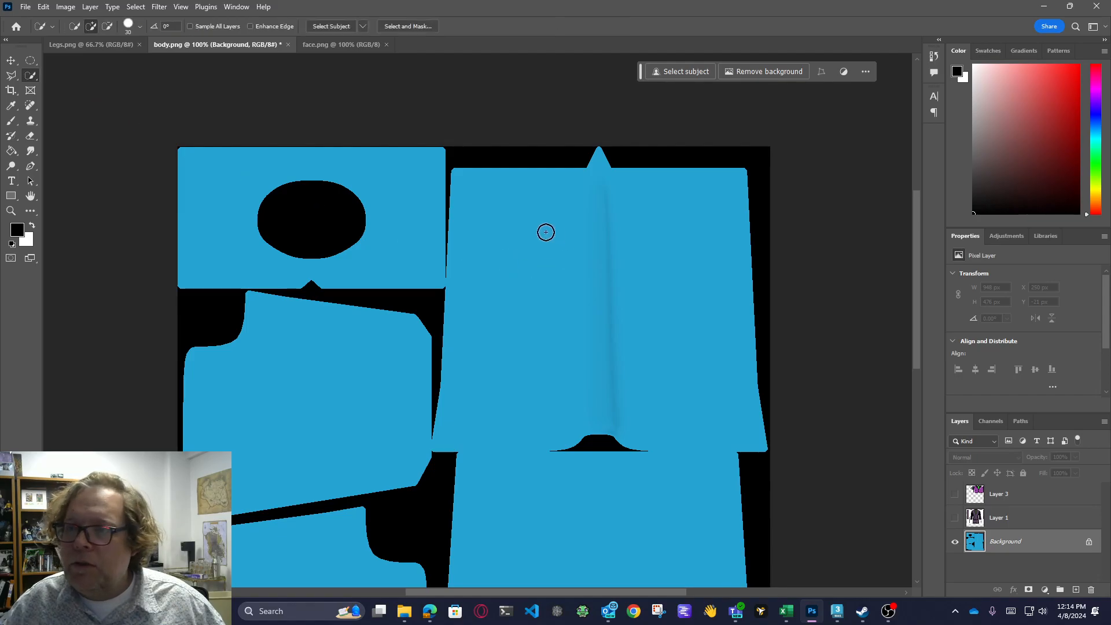
mouse_move(546, 231)
mouse_down()
mouse_move(511, 320)
mouse_move(549, 365)
mouse_up()
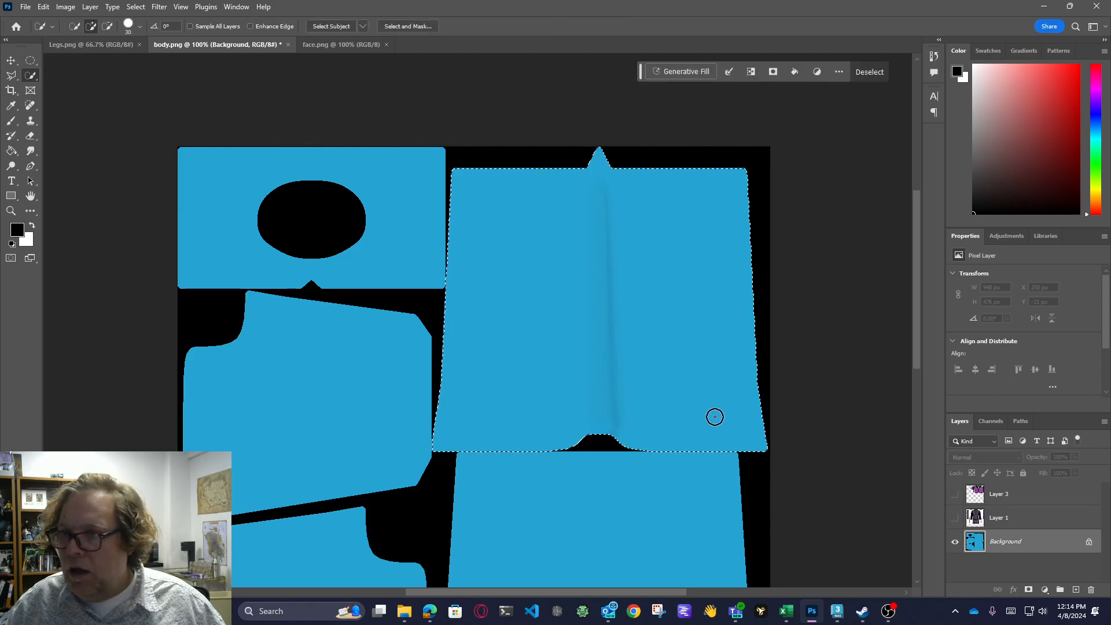
click(955, 494)
click(1016, 504)
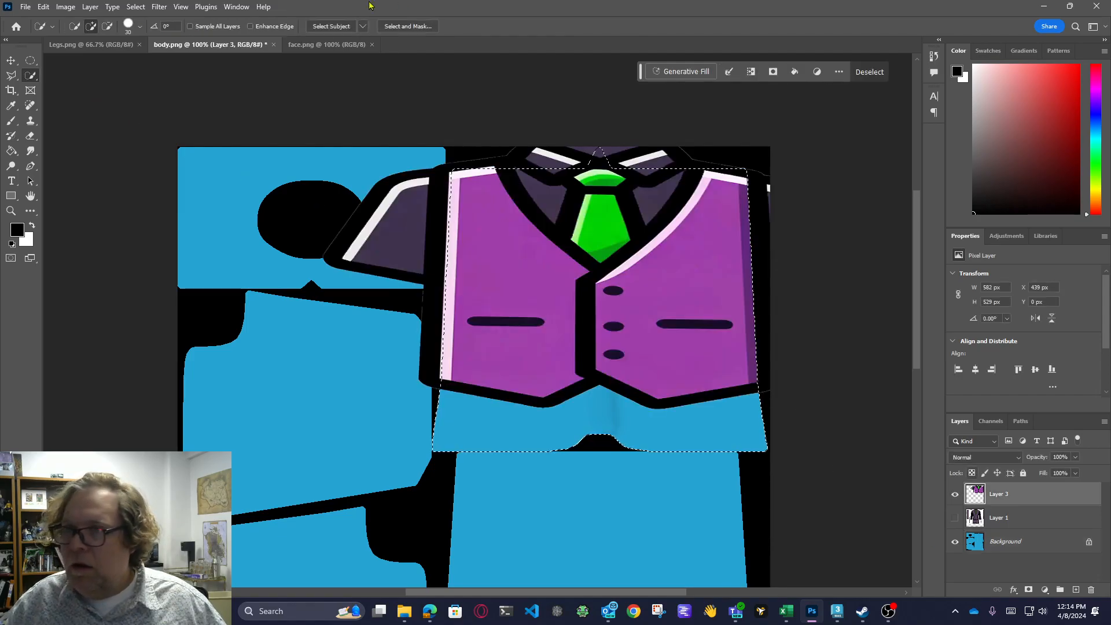
Invert the selection, delete the Layer 3 artwork outside the torso panel and deselect
click(135, 7)
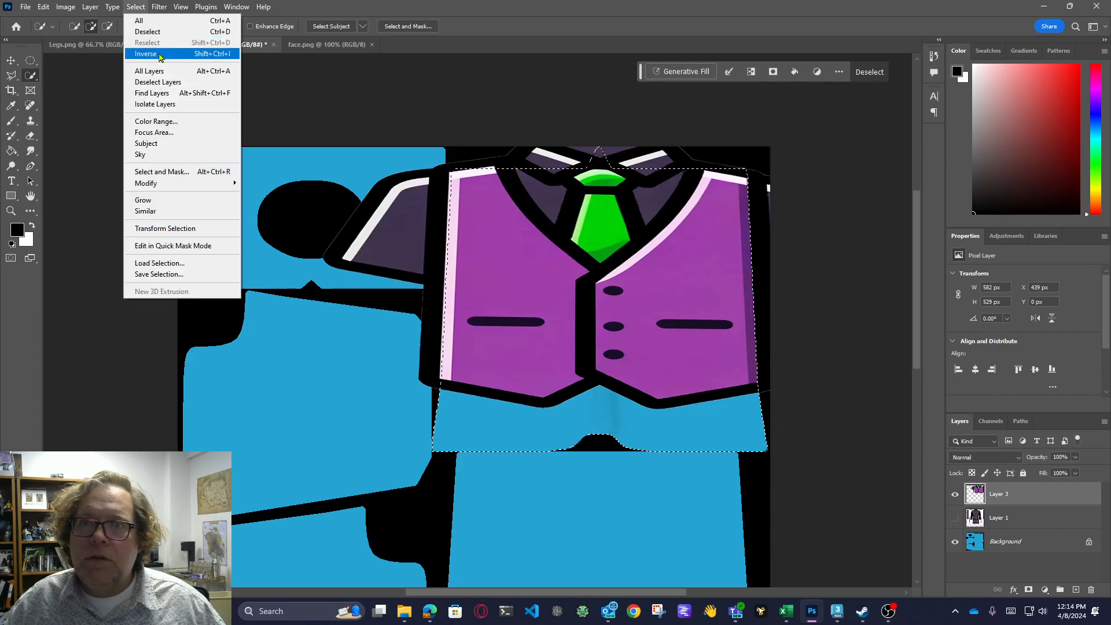
click(141, 20)
key(Delete)
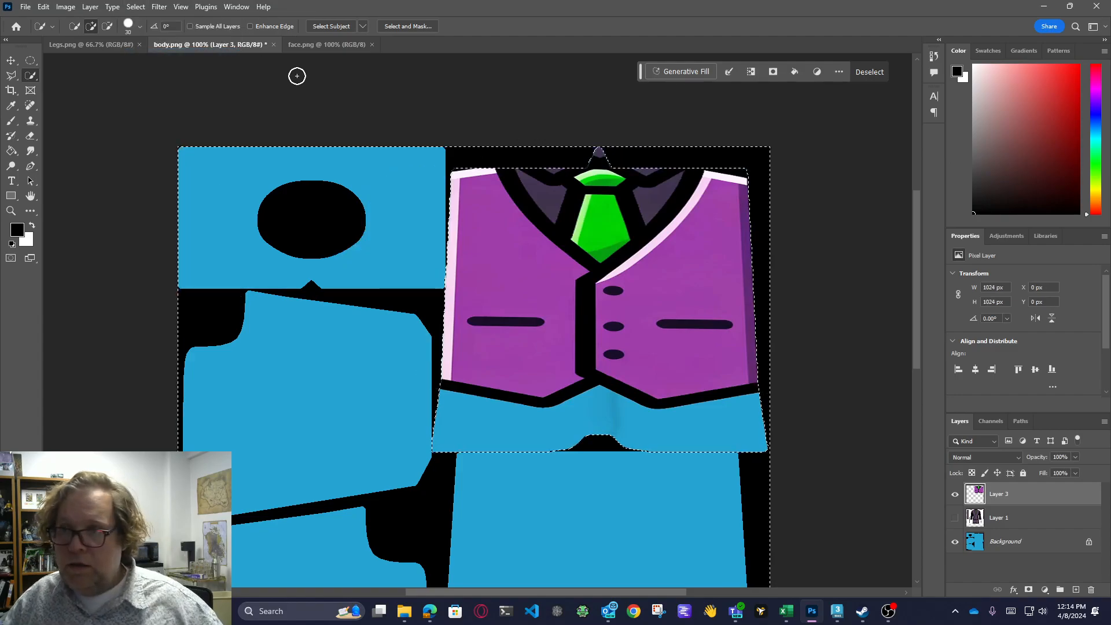
key(ctrl+d)
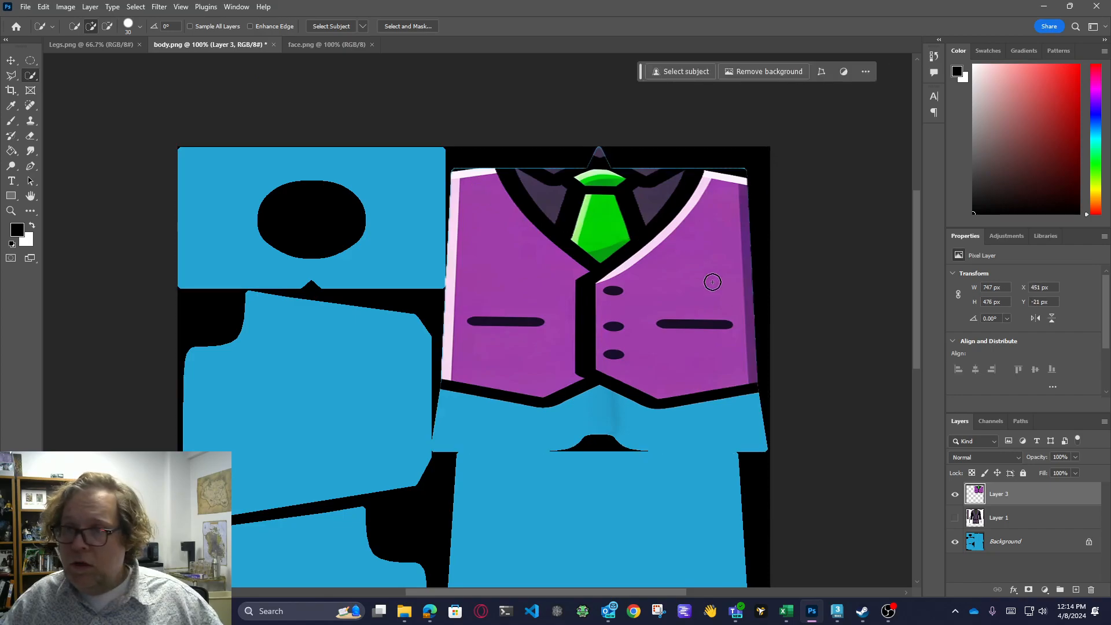
Undo the trimming of Layer 3 to the torso panel and clear the selection
drag(917, 332, 913, 326)
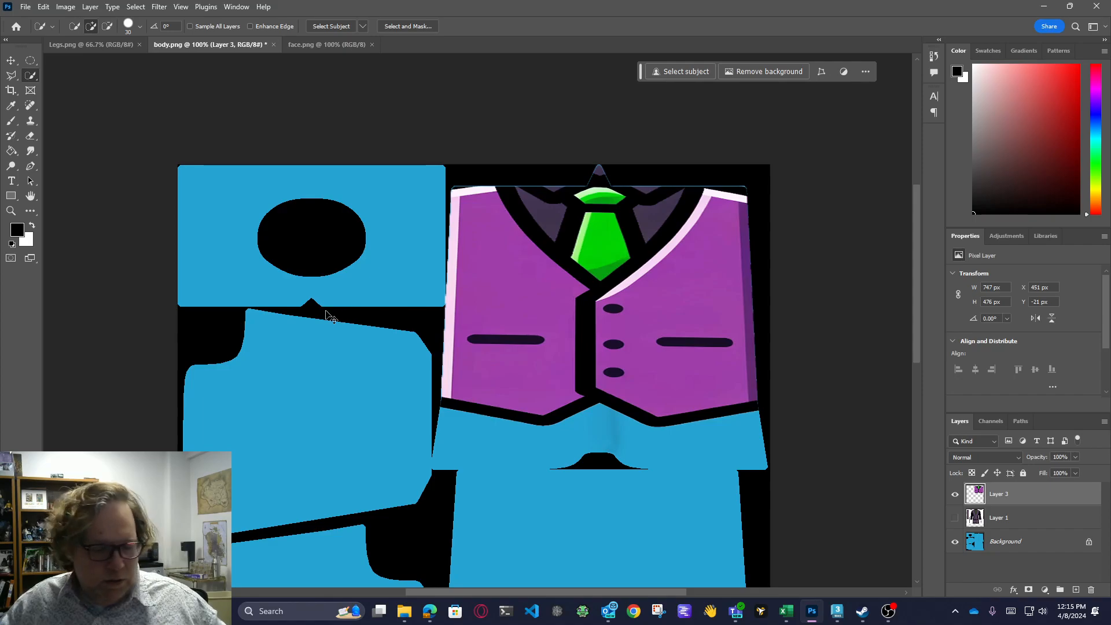
key(ctrl+z)
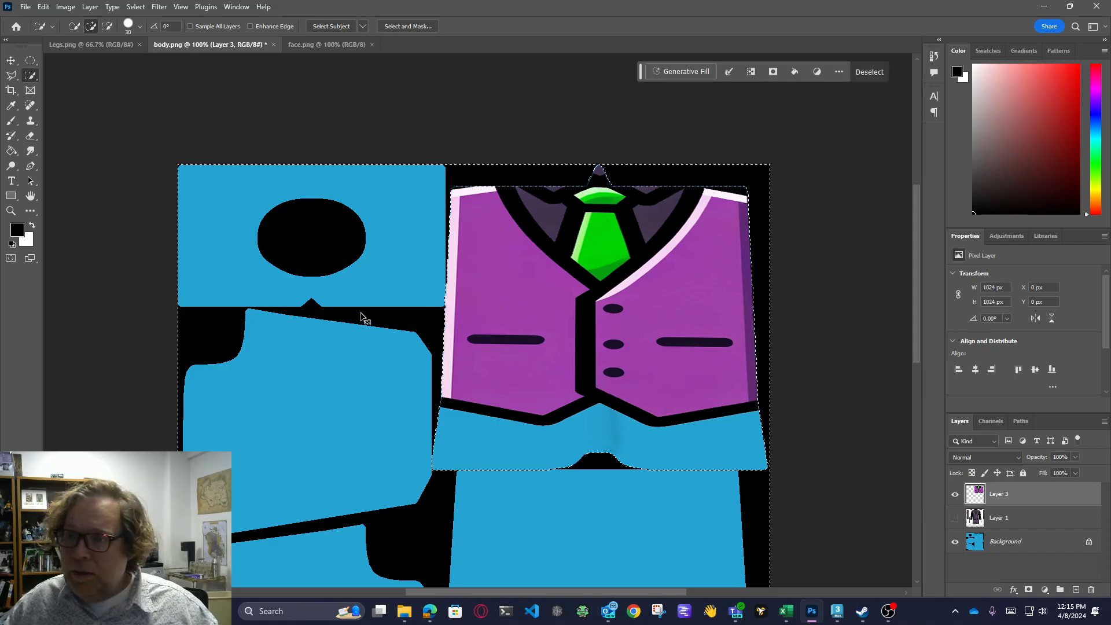
key(ctrl+z)
key(ctrl+d)
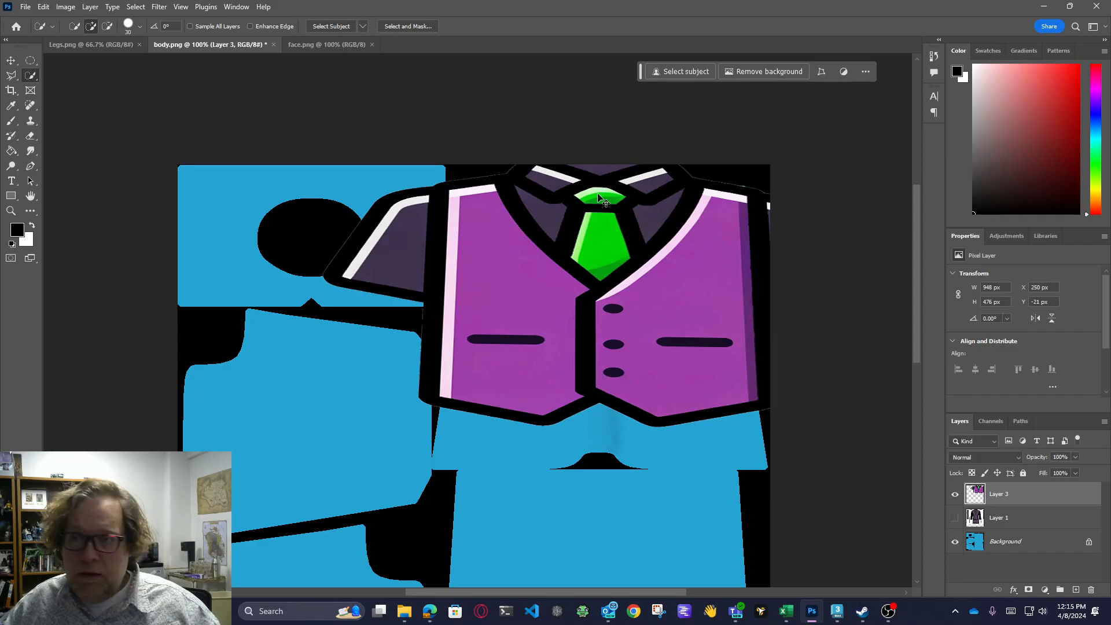
Lower the top edge of the Layer 3 shirt with Free Transform, making it 442 px high
key(ctrl+t)
mouse_move(598, 150)
mouse_down()
mouse_move(600, 181)
mouse_move(599, 171)
mouse_up()
key(Return)
Hide Layer 3 and select the whole front torso panel on the Background layer with the Quick Selection tool
key(w)
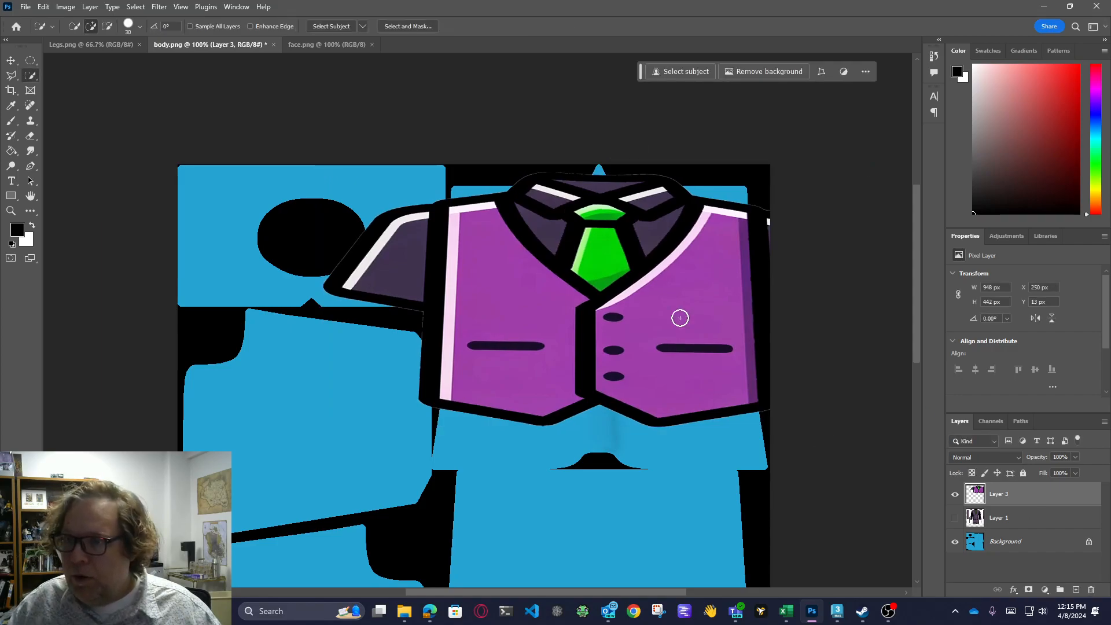
click(954, 496)
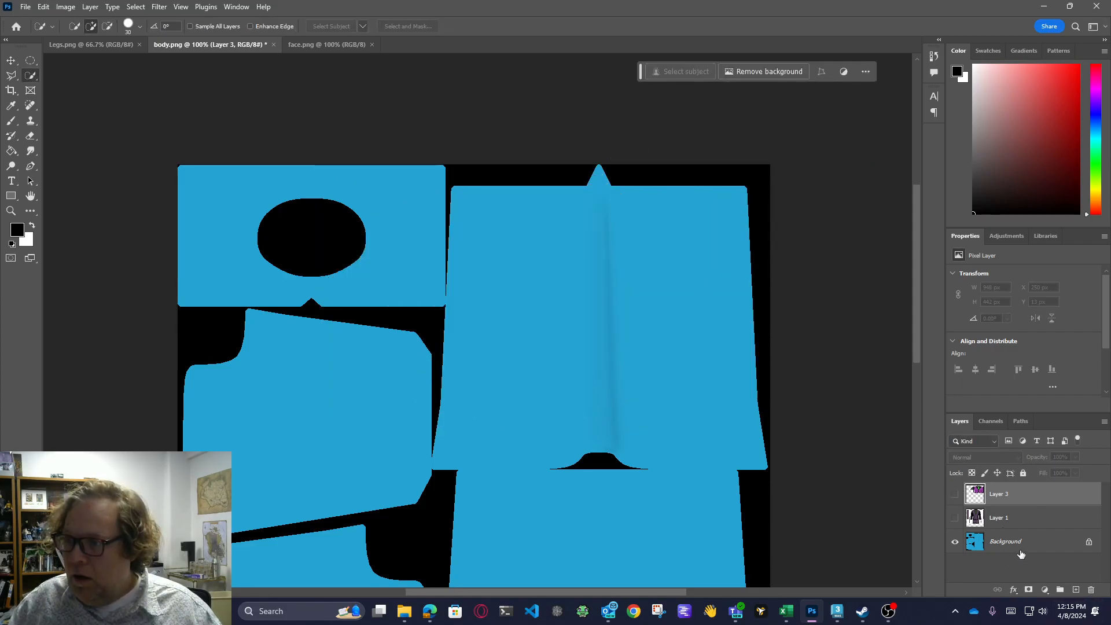
click(1010, 541)
drag(528, 313, 552, 354)
click(667, 348)
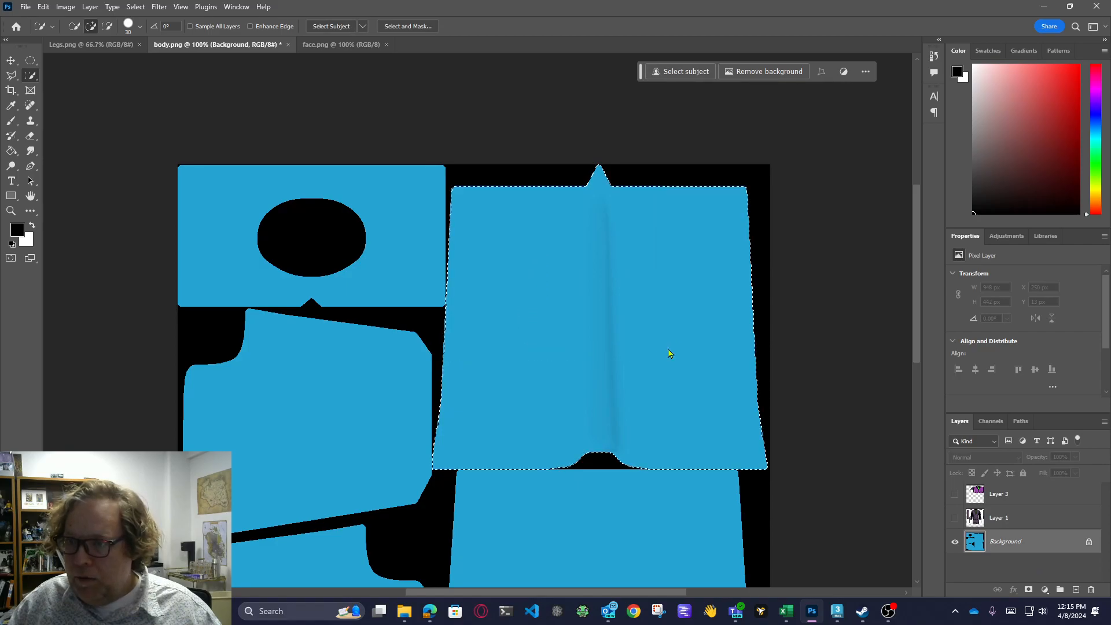
Show and activate Layer 3, and invert the selection to cover everything outside the torso panel
click(1016, 493)
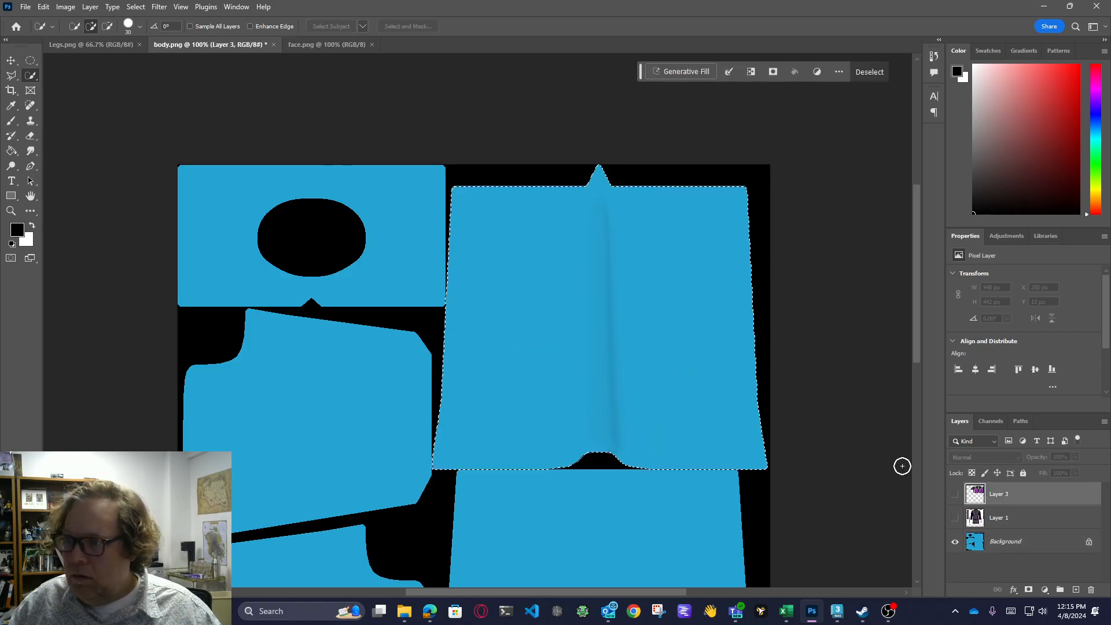
click(955, 495)
click(136, 6)
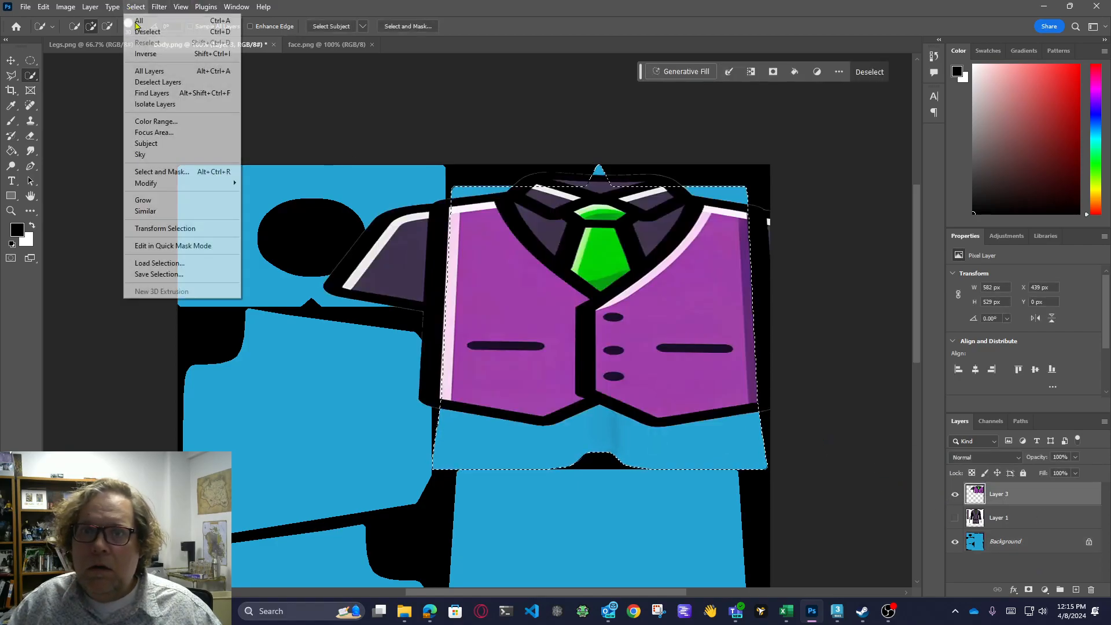
click(142, 56)
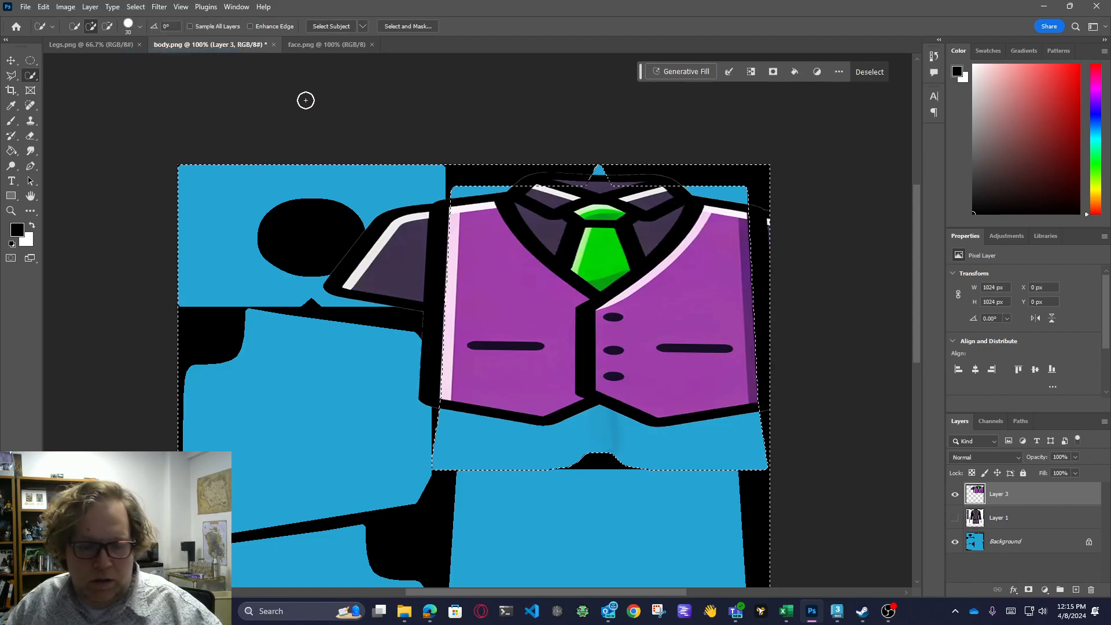
Delete the Layer 3 artwork outside the torso panel and clear the selection
key(Delete)
key(ctrl+d)
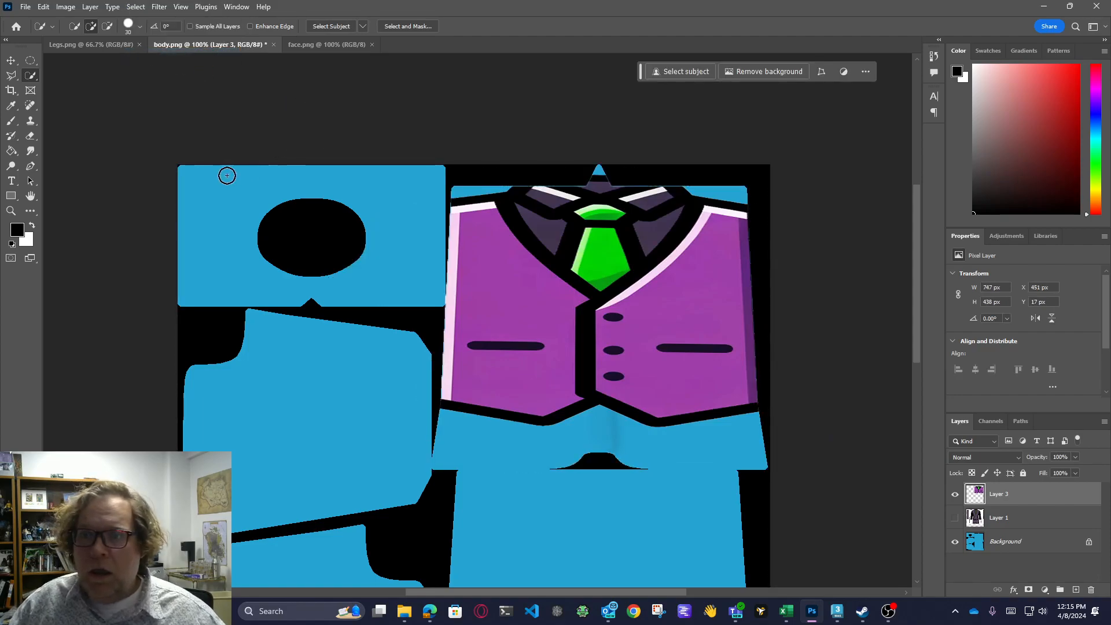
Try to extend the purple vest over the left shoulder with the Clone Stamp and its soft 105 px brush
click(26, 120)
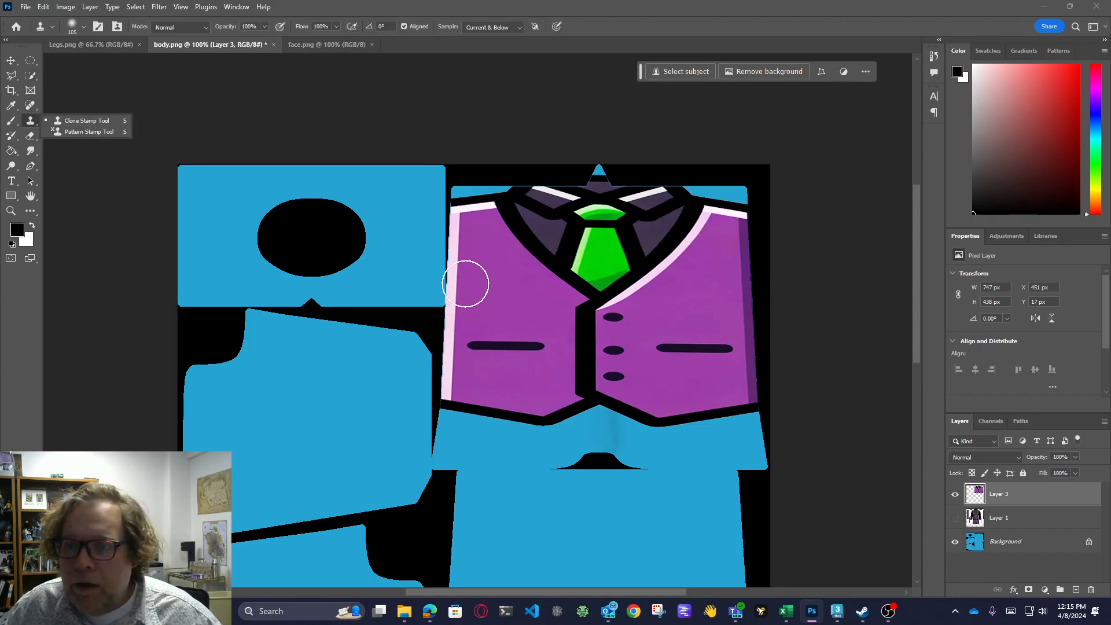
click(458, 209)
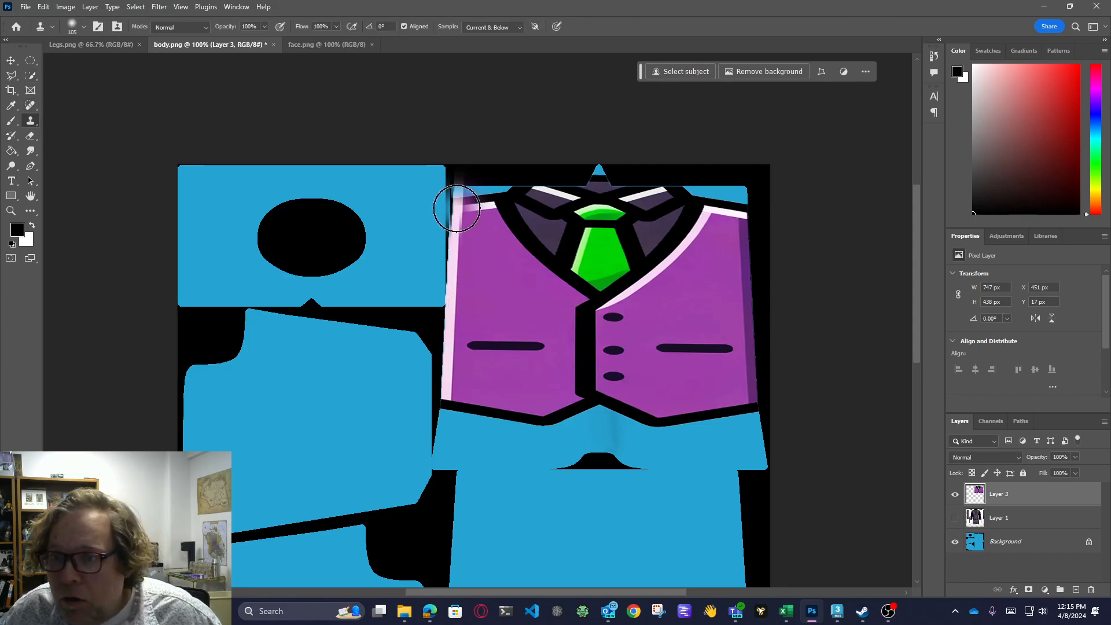
mouse_move(454, 213)
mouse_down()
mouse_move(499, 294)
mouse_move(325, 246)
mouse_move(443, 229)
mouse_move(464, 211)
mouse_up()
alt+click(474, 258)
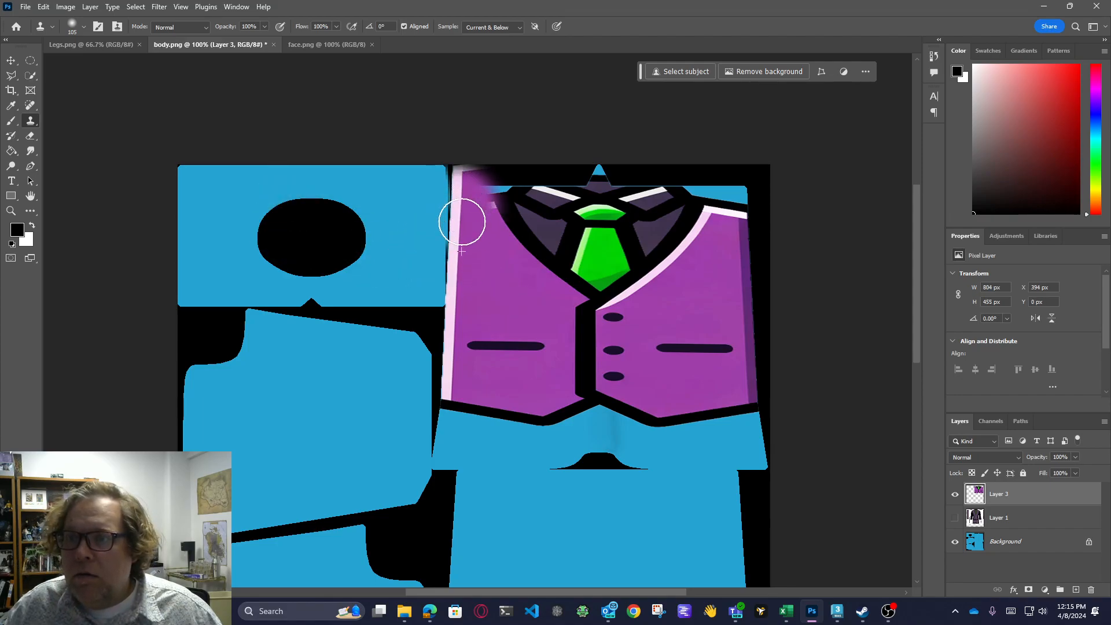
key(ctrl+z)
key(ctrl+z)
key(ctrl+z)
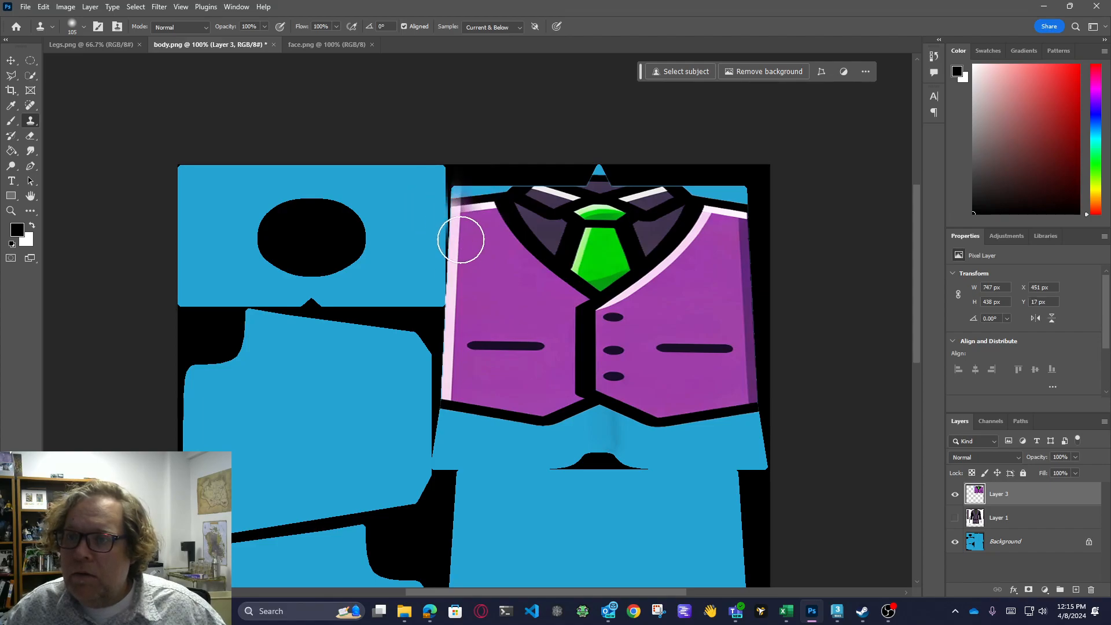
Clone the vest's pink edge and purple fabric up over the left shoulder with a 48 px Clone Stamp at 100% hardness
right_click(469, 255)
drag(562, 316, 600, 312)
click(544, 284)
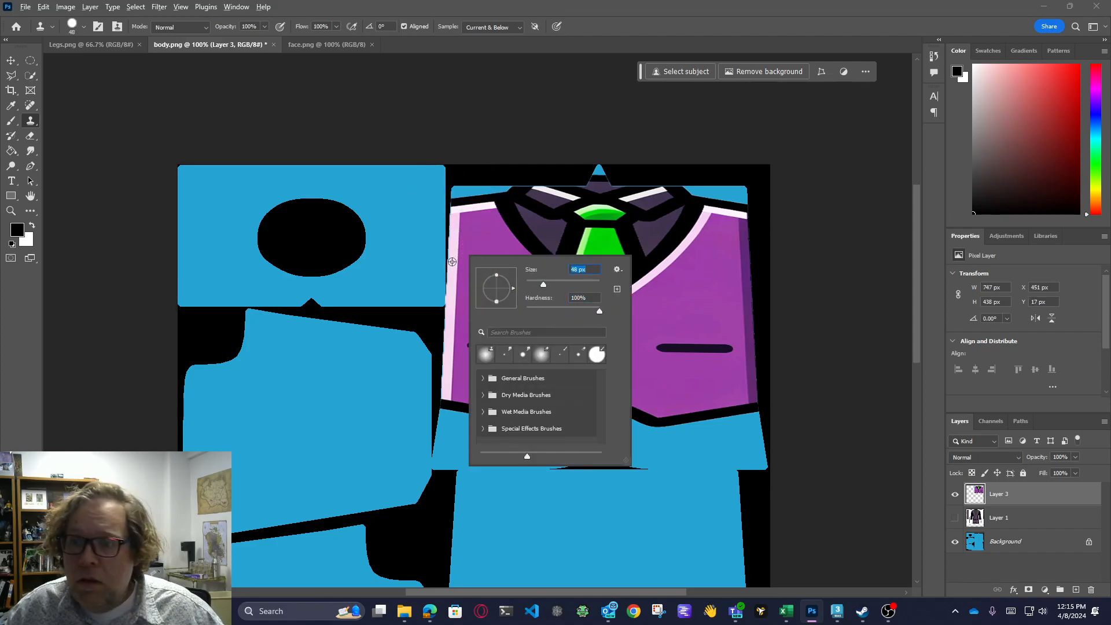
alt+click(452, 262)
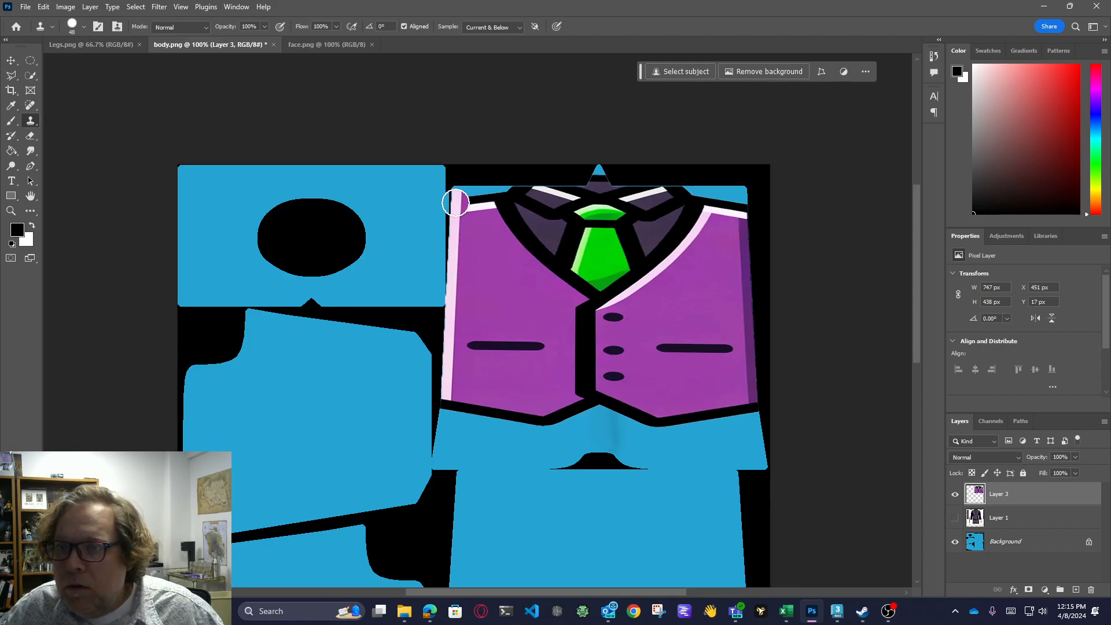
mouse_move(454, 196)
mouse_down()
mouse_move(478, 204)
mouse_move(480, 192)
mouse_up()
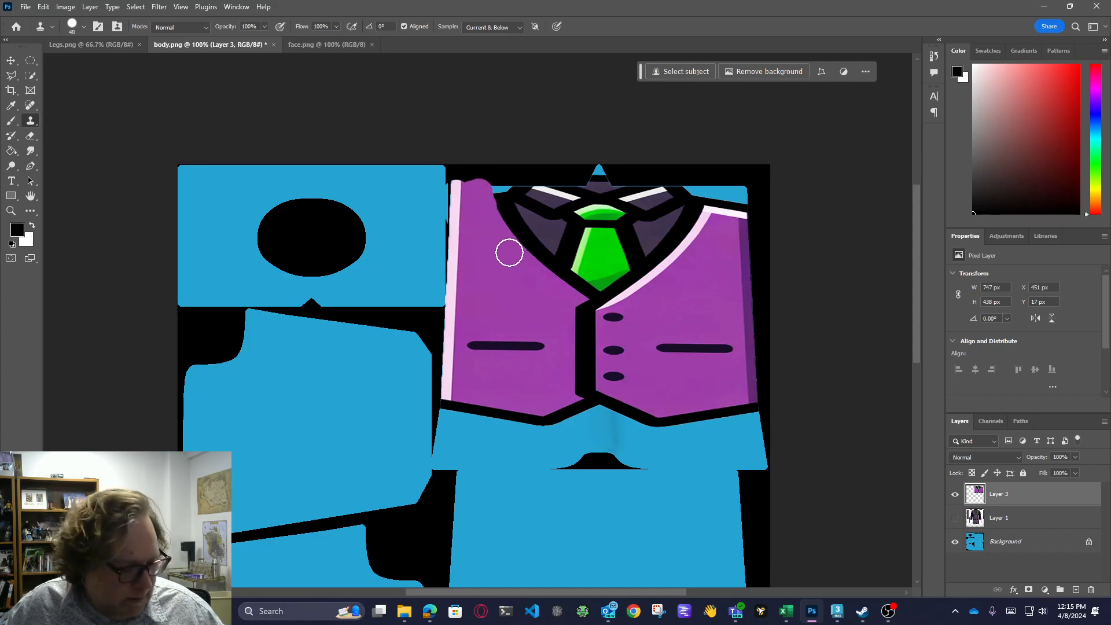
alt+click(499, 211)
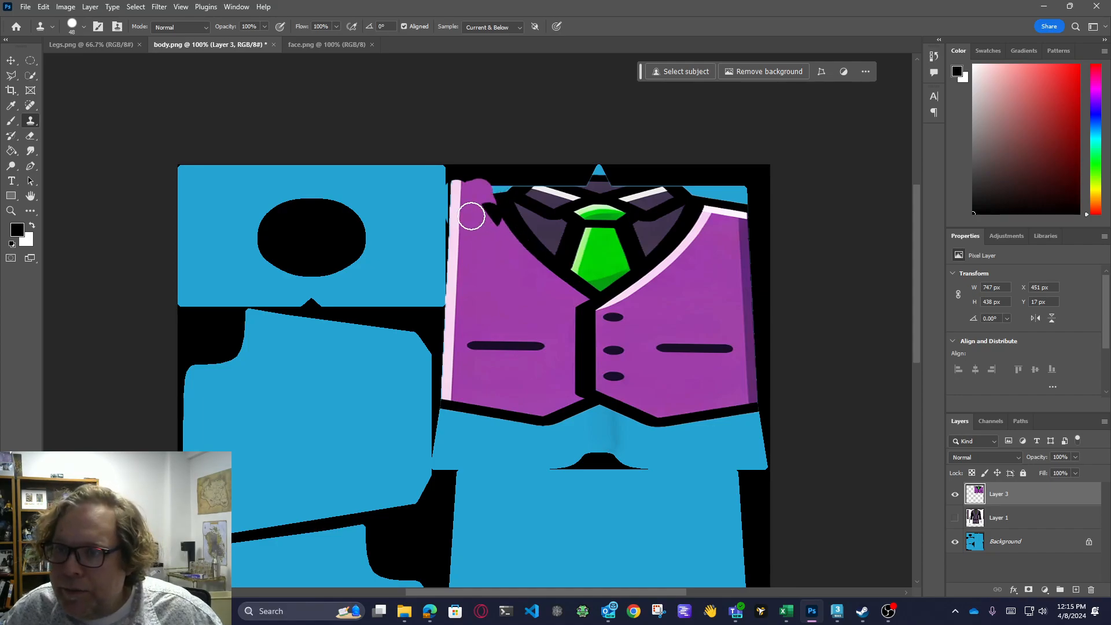
Paint a black lapel outline beside the left shoulder with a 10 px brush and cover the blue gap up to the collar
click(10, 211)
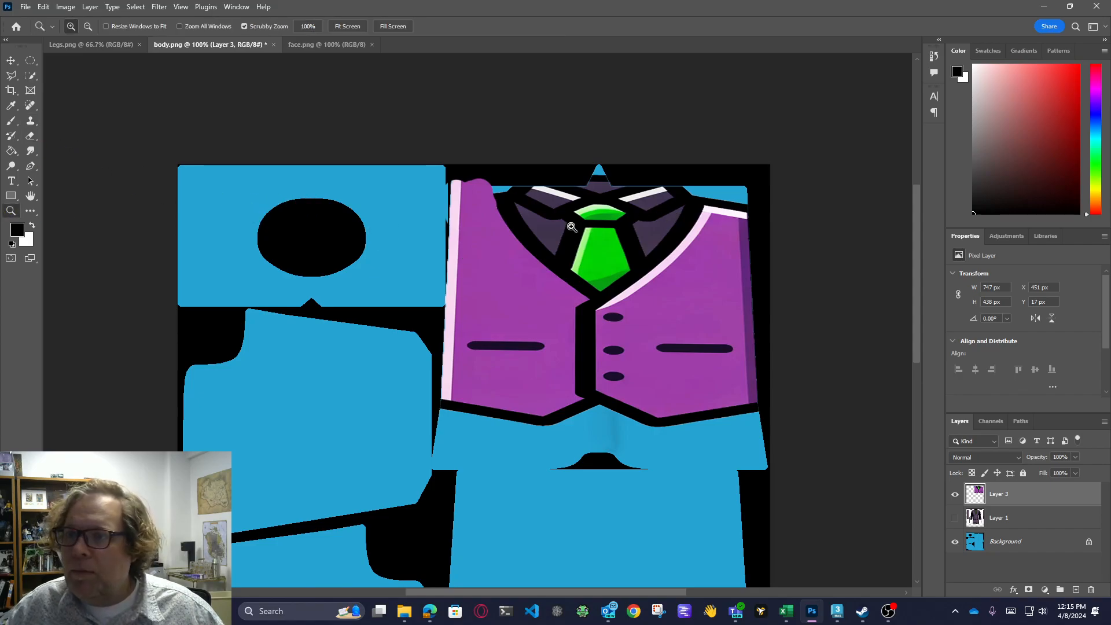
click(569, 231)
click(10, 121)
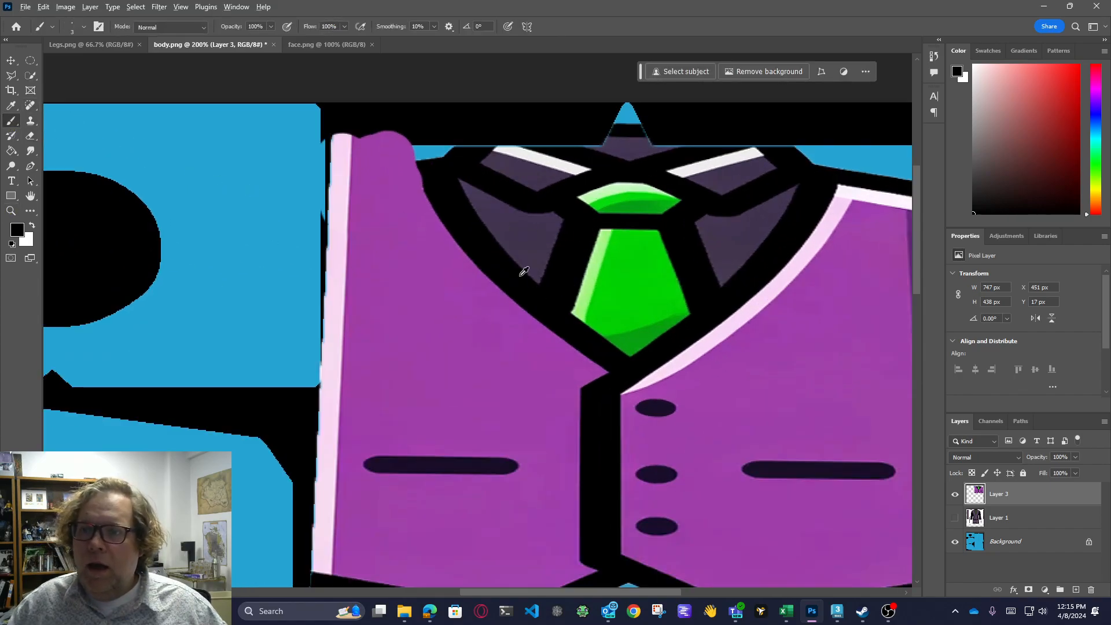
right_click(458, 343)
drag(527, 371, 523, 371)
click(590, 399)
click(417, 143)
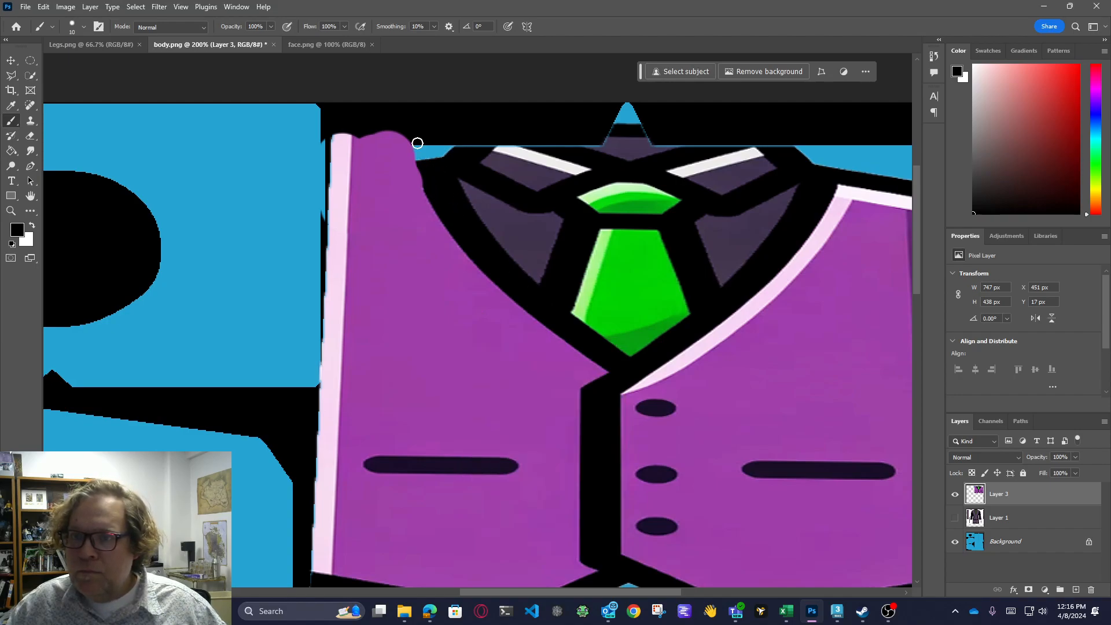
drag(413, 138, 424, 186)
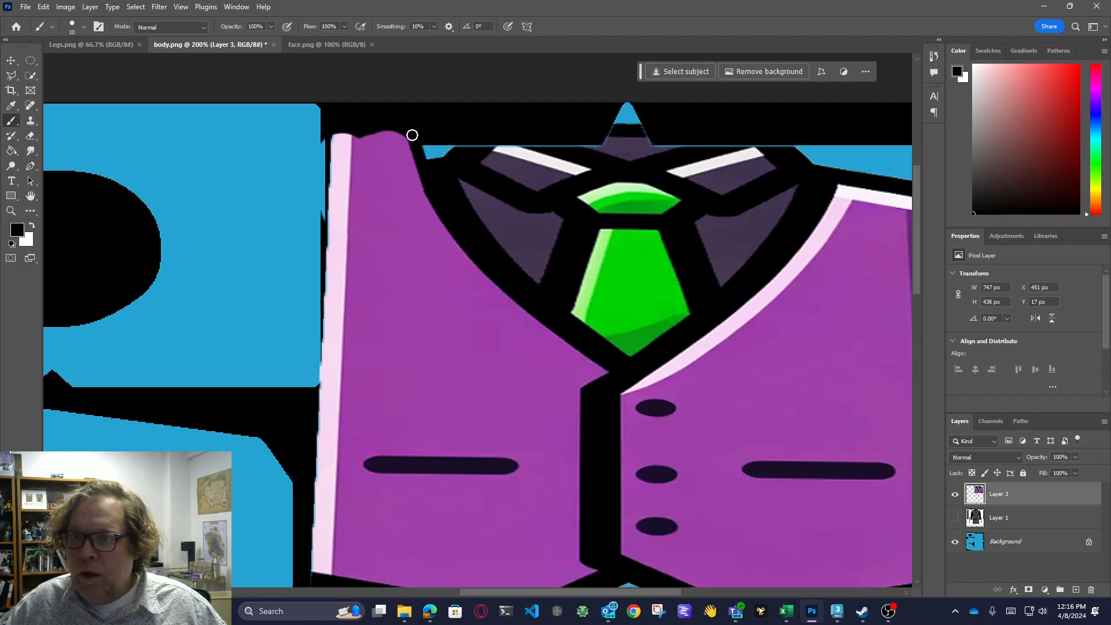
shift+click(429, 189)
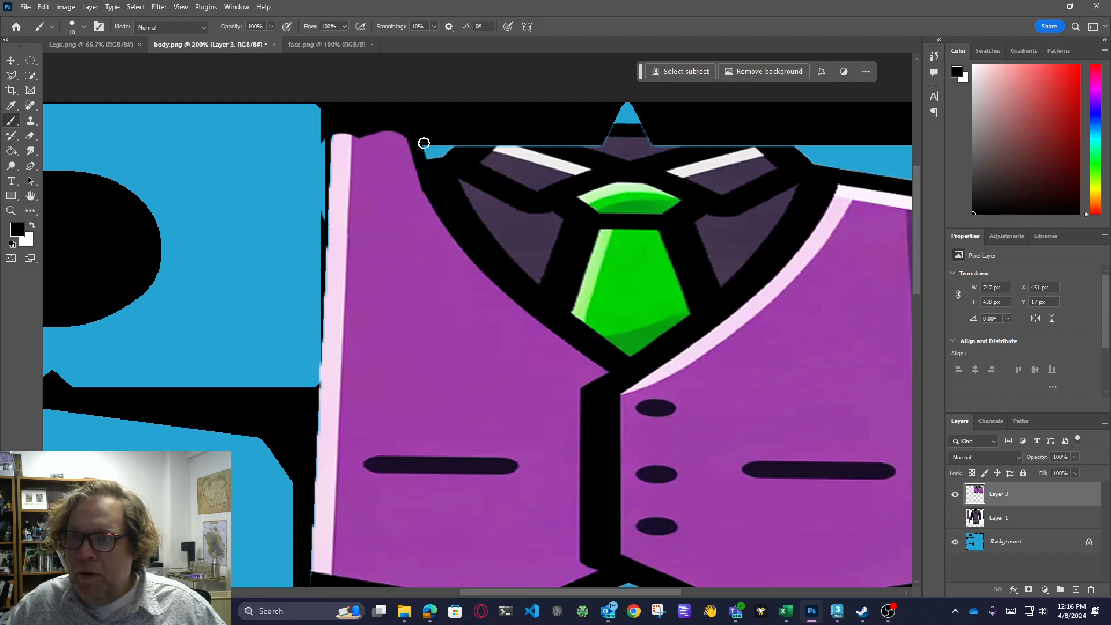
drag(434, 154, 481, 143)
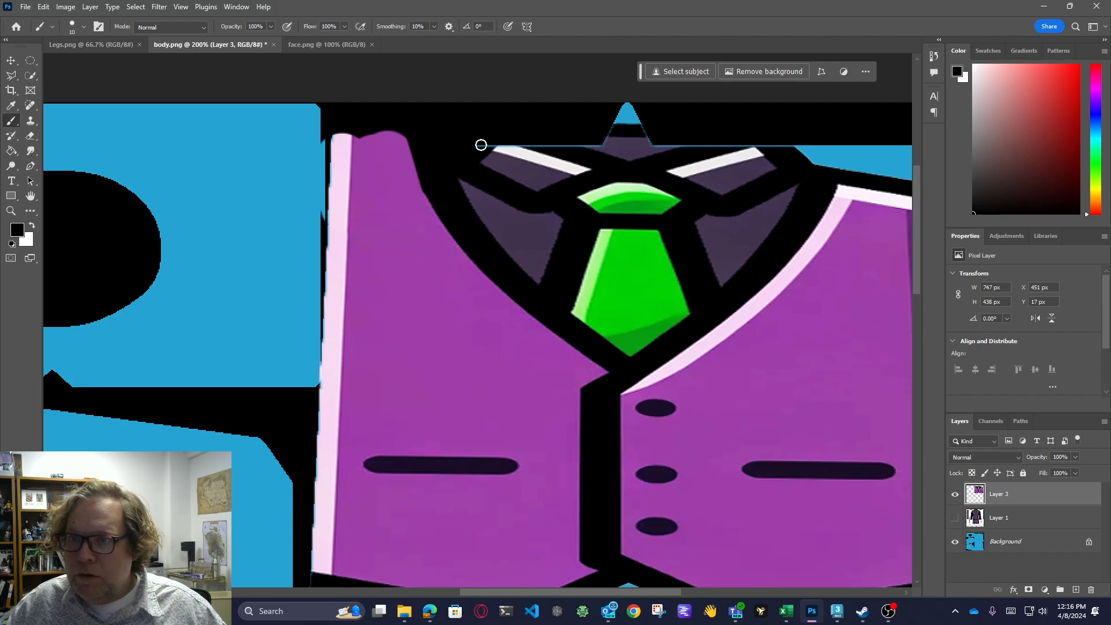
Extend the left collar flap outward in its sampled dark purple and lengthen its white highlight along the upper edge
alt+click(527, 181)
mouse_move(442, 129)
mouse_down()
mouse_move(519, 178)
mouse_move(430, 129)
mouse_move(460, 138)
mouse_up()
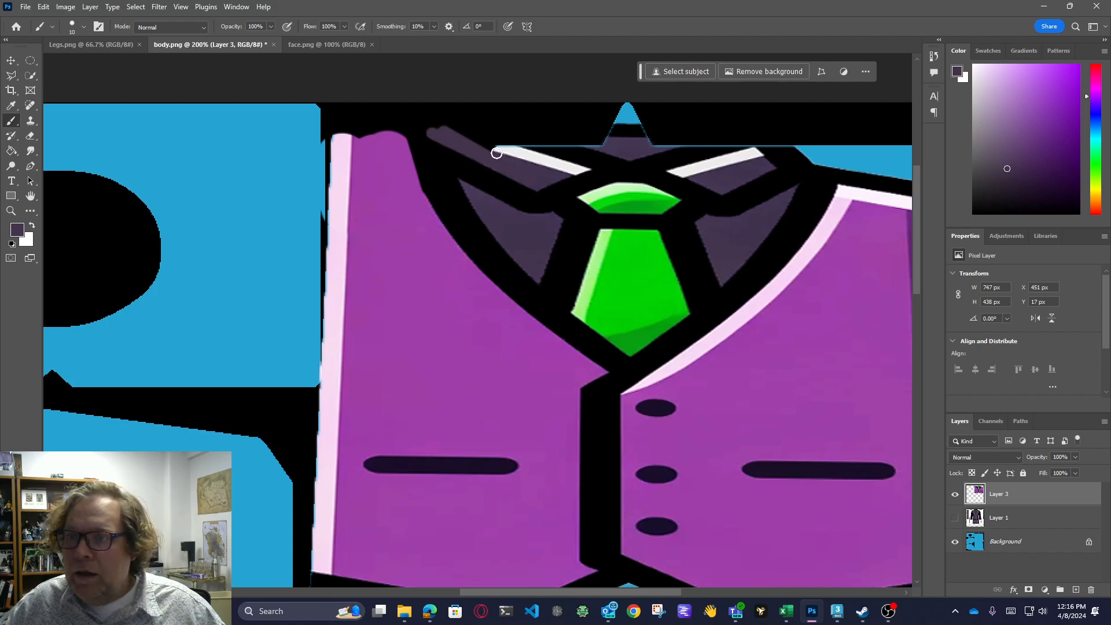
alt+click(527, 156)
click(506, 150)
shift+click(439, 120)
Paint the collar's dark purple along its upper left edge and over the blue neck tip at the centre
alt+click(516, 162)
shift+click(448, 139)
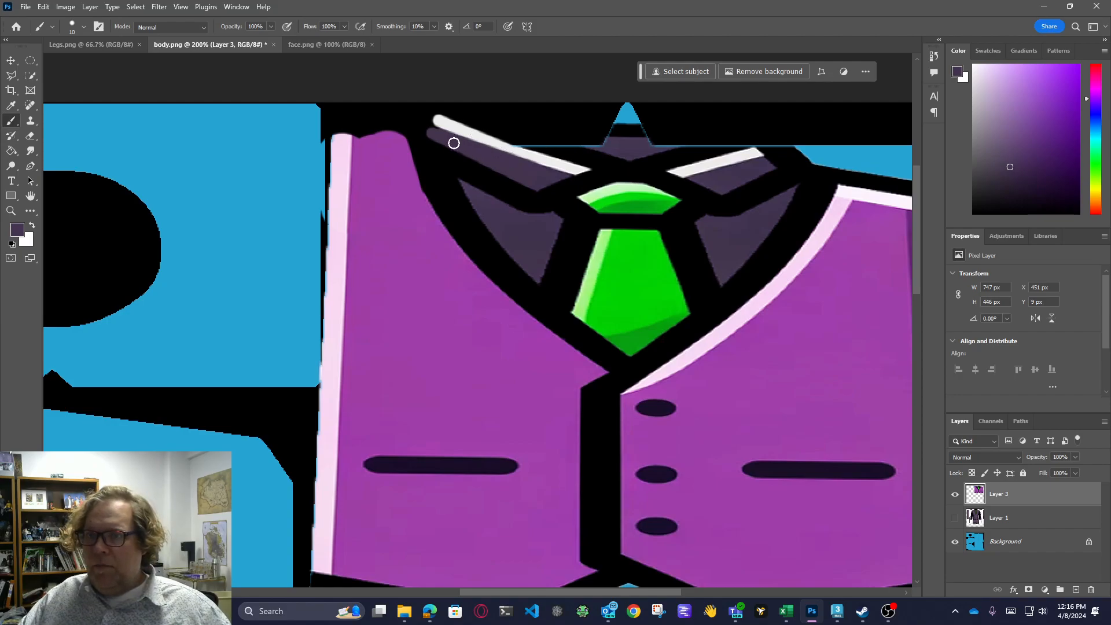
shift+click(602, 147)
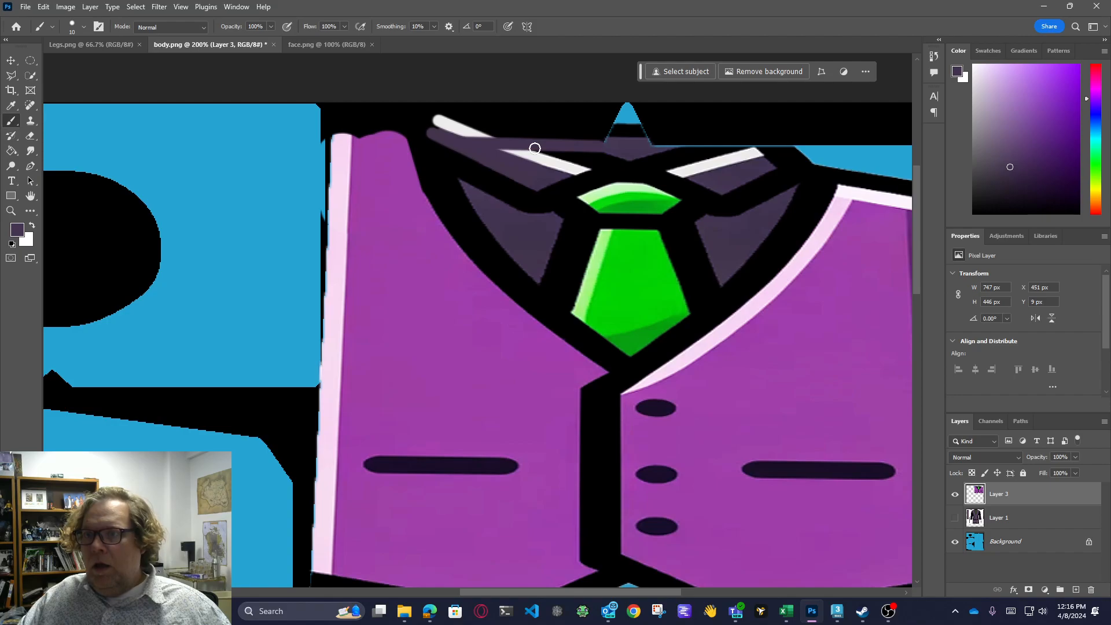
shift+click(629, 112)
mouse_move(625, 107)
mouse_down()
mouse_move(637, 132)
mouse_move(625, 129)
mouse_move(651, 144)
mouse_up()
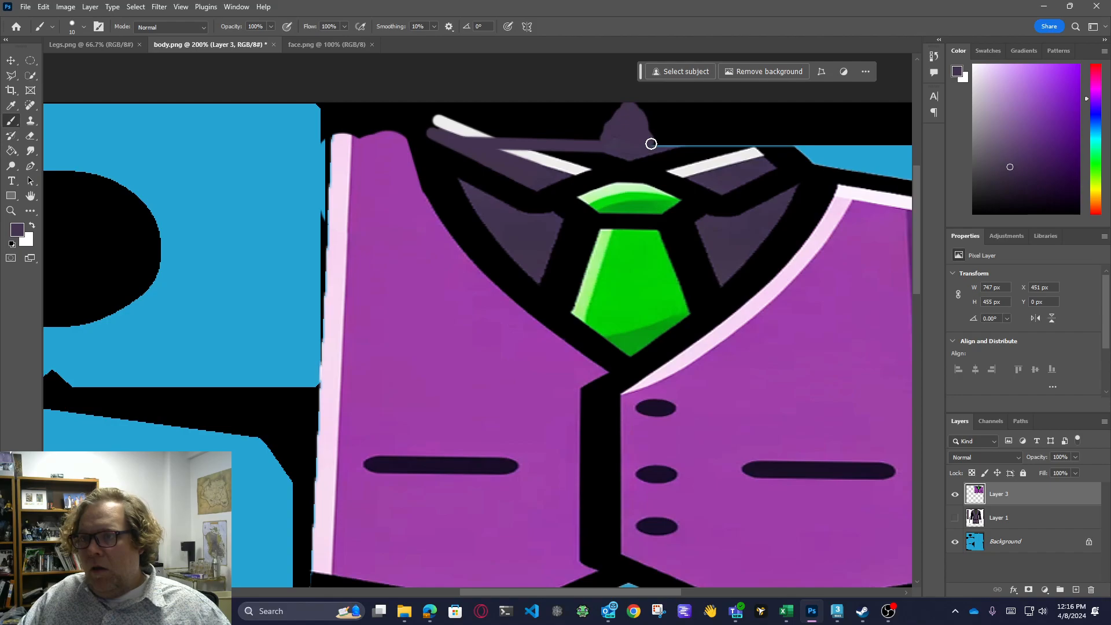
Continue the dark purple along the collar's upper right edge and extend the right collar flap outward
shift+click(823, 145)
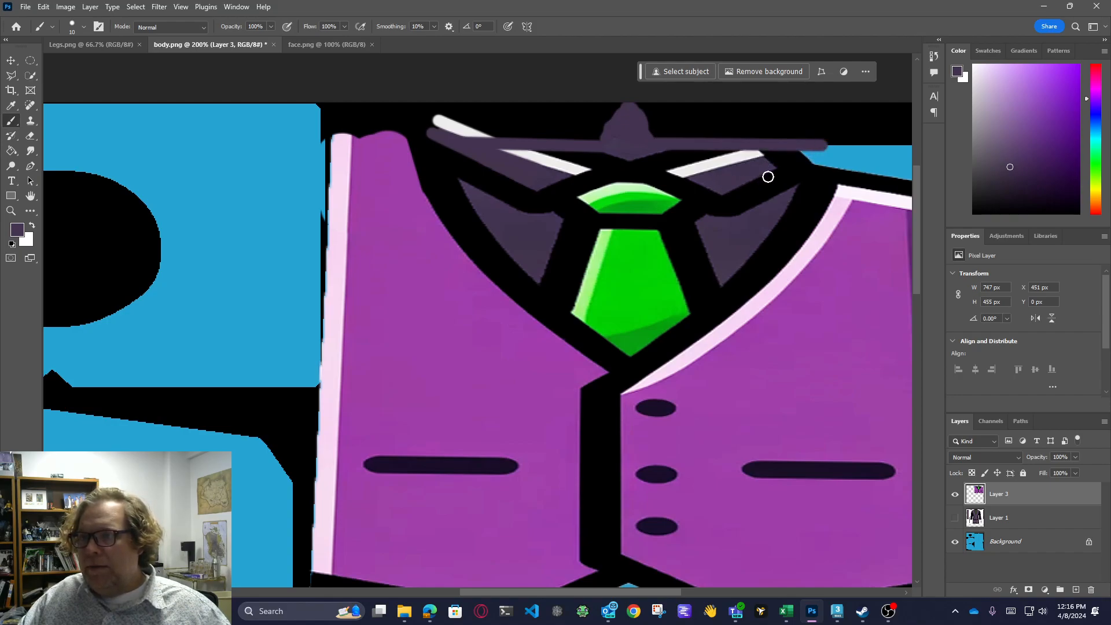
shift+click(827, 144)
drag(775, 157, 806, 138)
drag(701, 178, 780, 152)
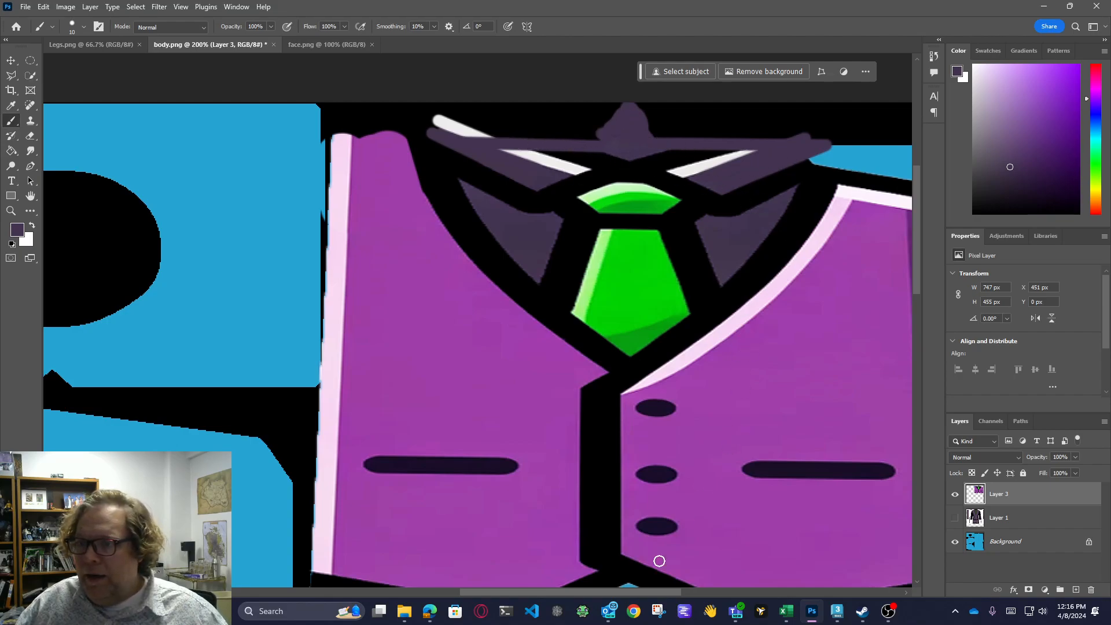
Paint sampled black over the blue area beside the right collar flap to continue the lapel outline upward
scroll(662, 168, right, 5)
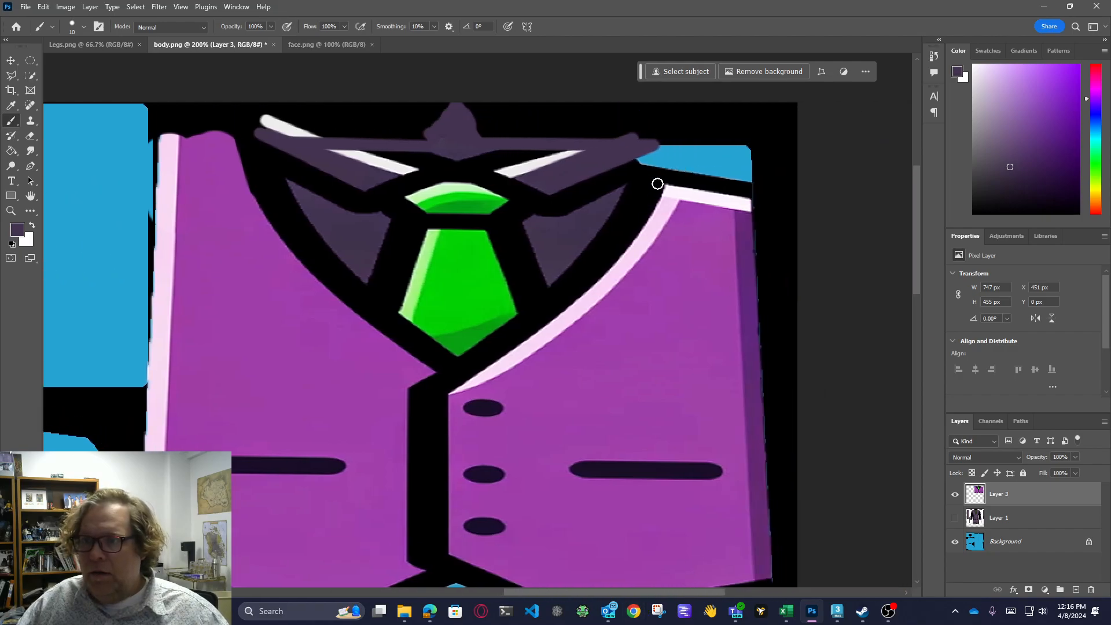
alt+click(650, 176)
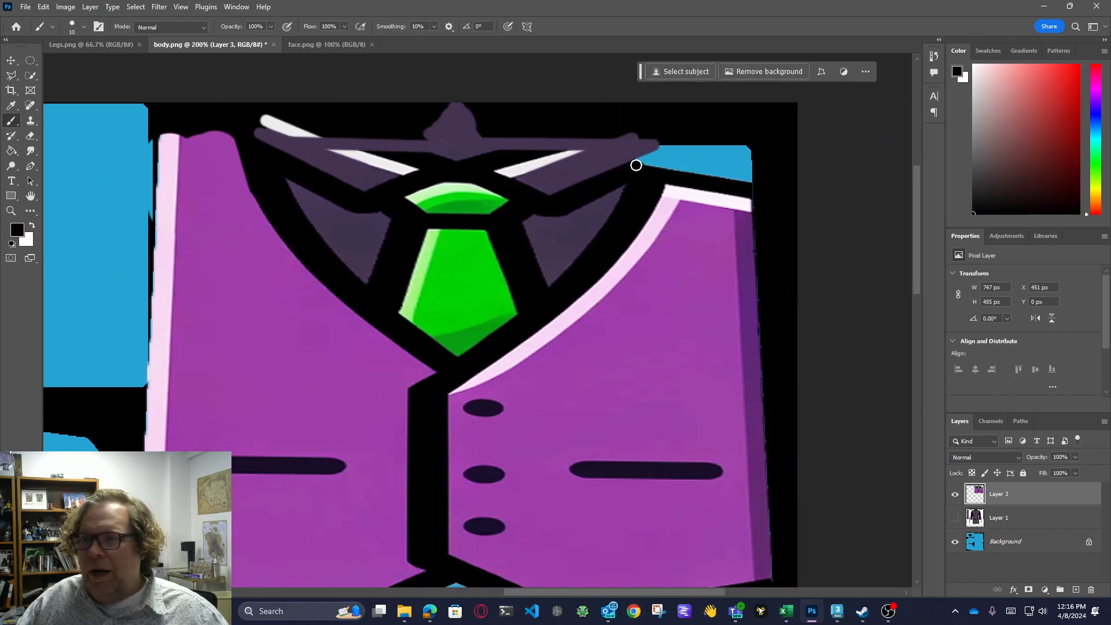
drag(680, 139, 660, 169)
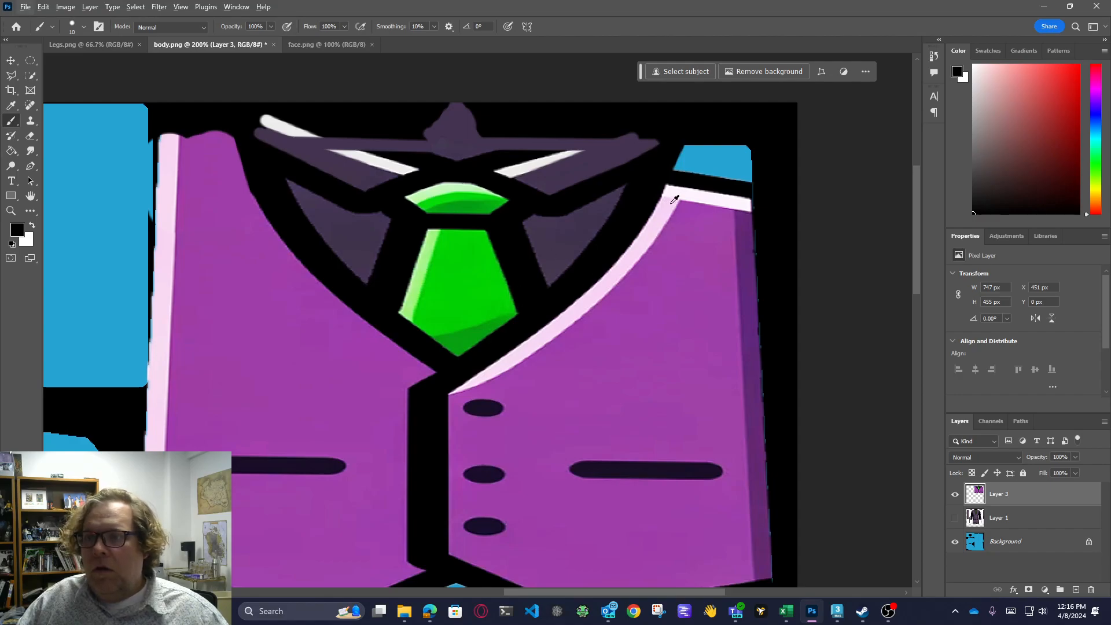
Extend the right lapel's pink highlight up to the panel's top edge using its sampled colour
alt+click(661, 209)
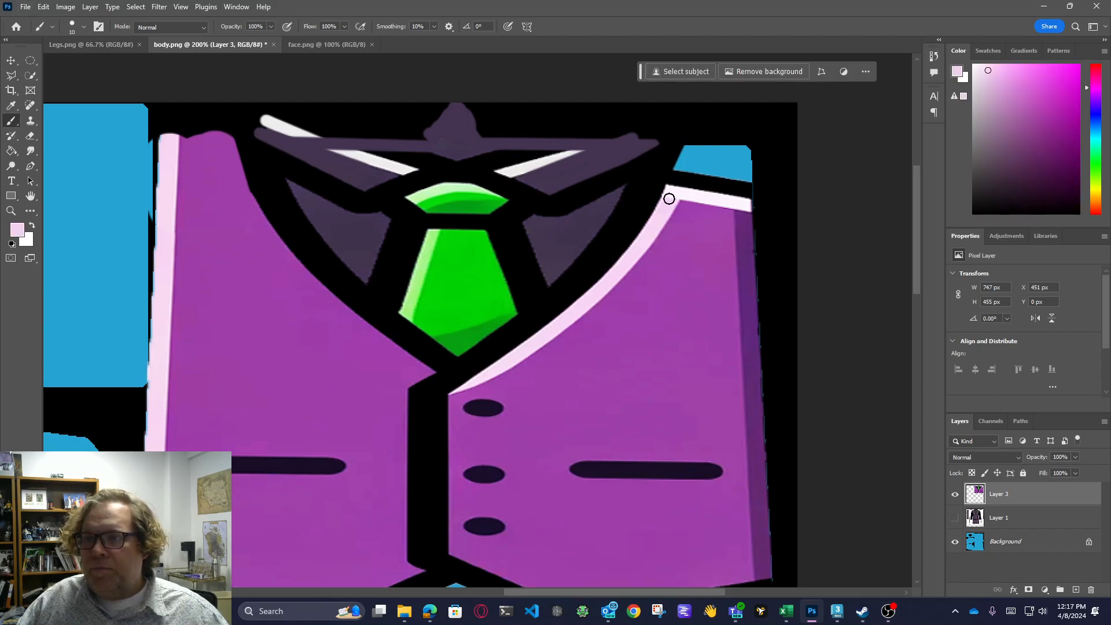
drag(691, 143, 665, 200)
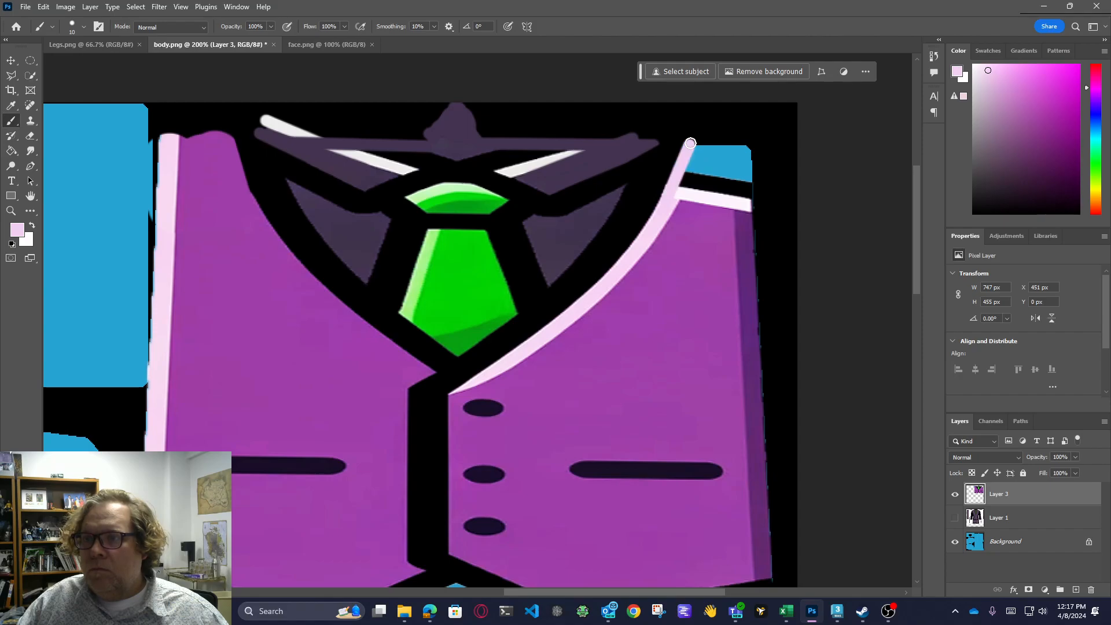
drag(698, 147, 676, 194)
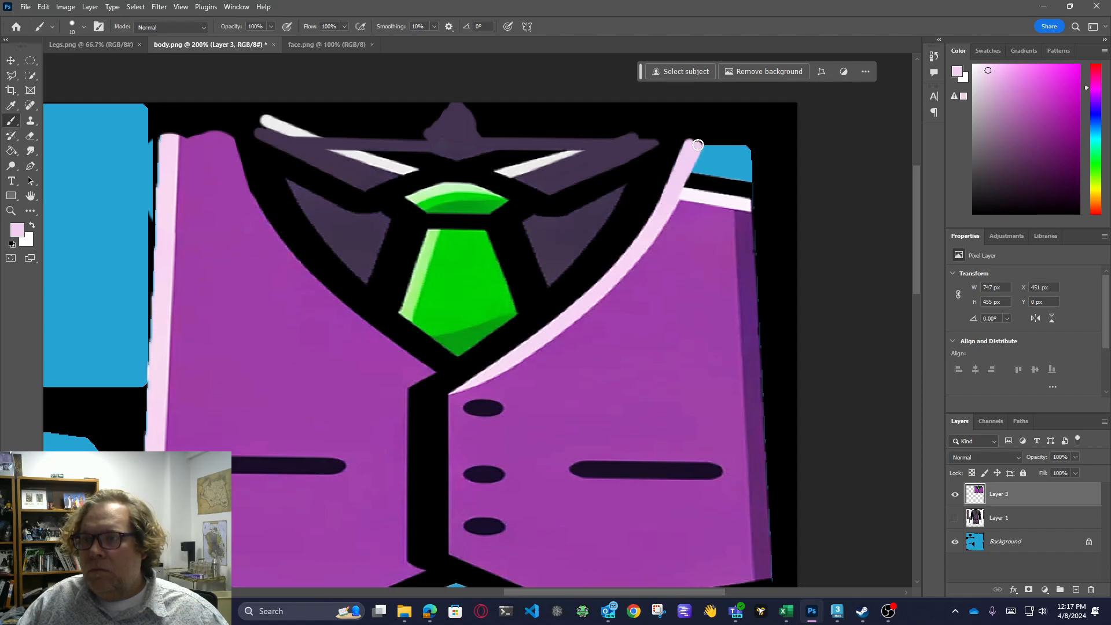
drag(704, 133, 672, 211)
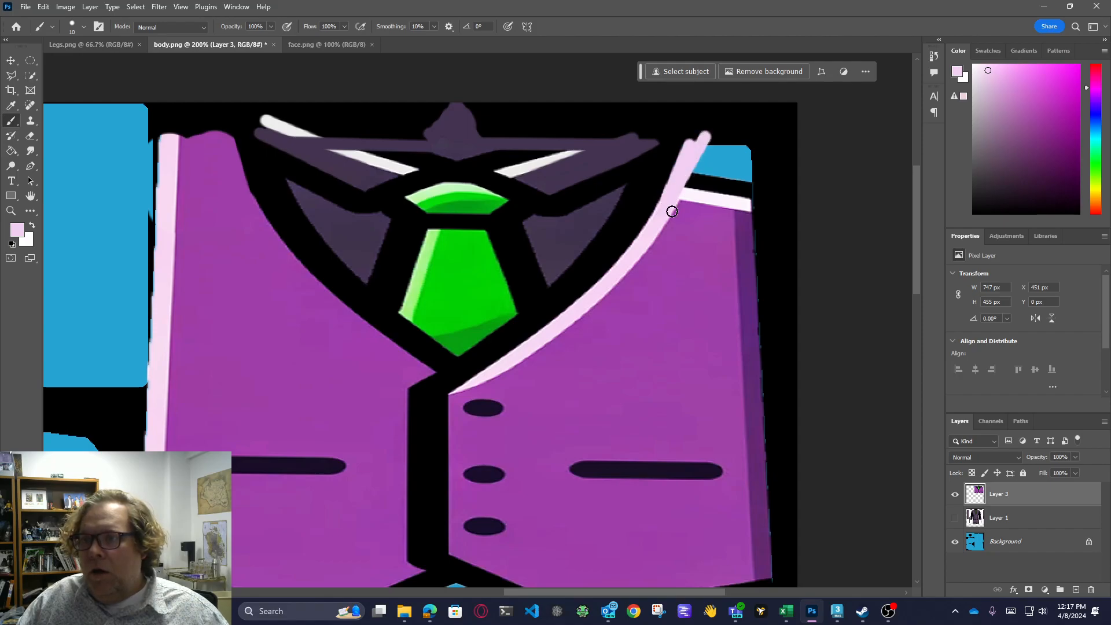
shift+click(672, 204)
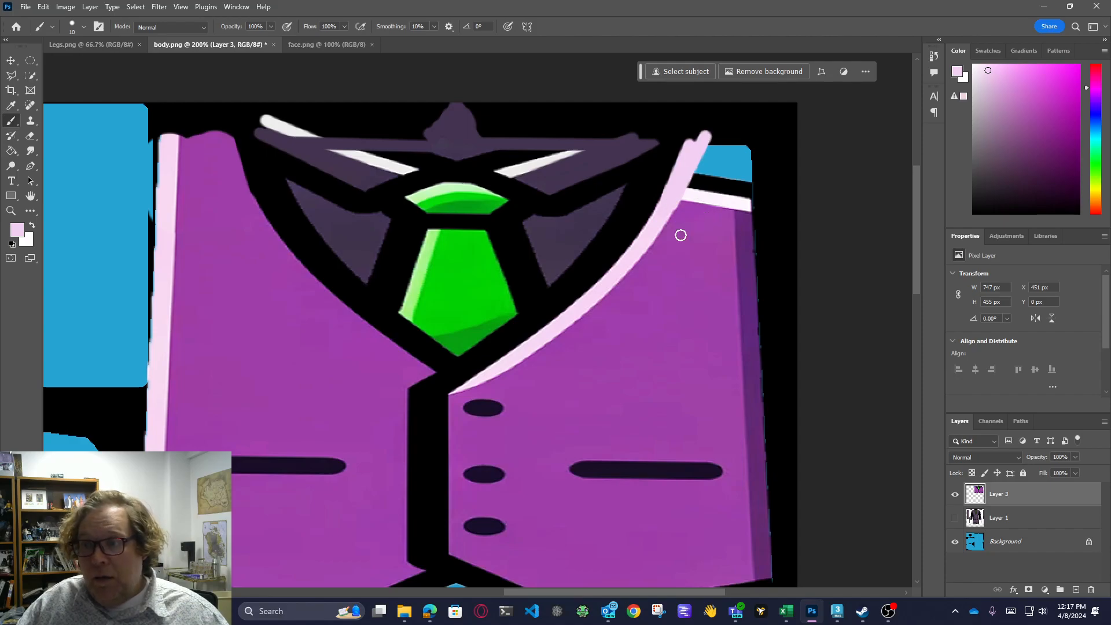
Fill the right shoulder beside the pink lapel highlight with the vest's sampled purple, up to the panel's top edge
alt+click(730, 229)
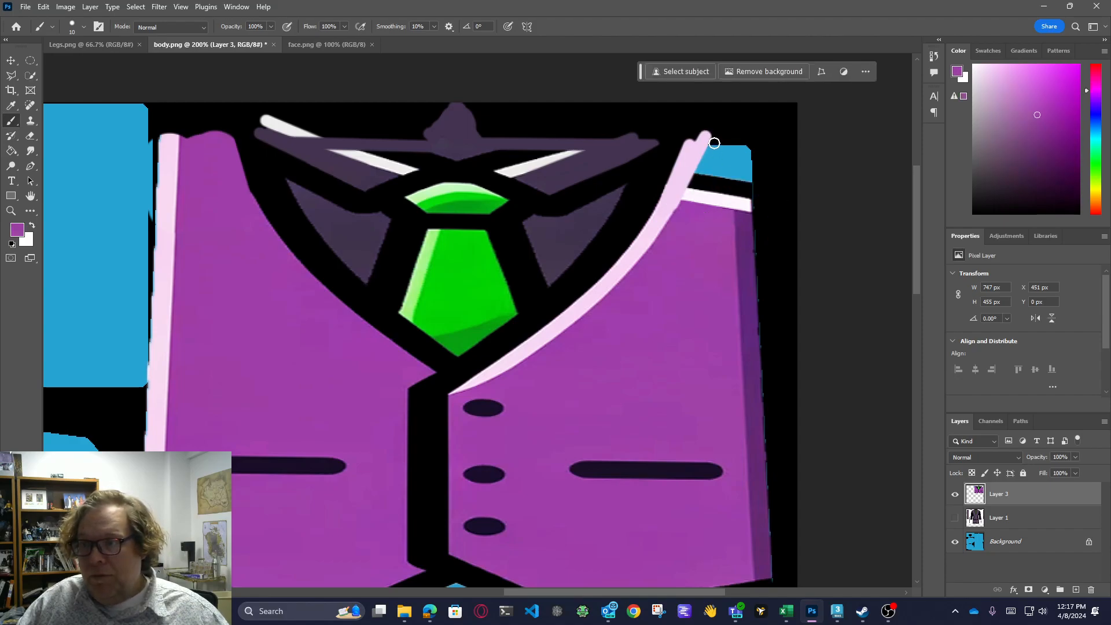
shift+click(724, 135)
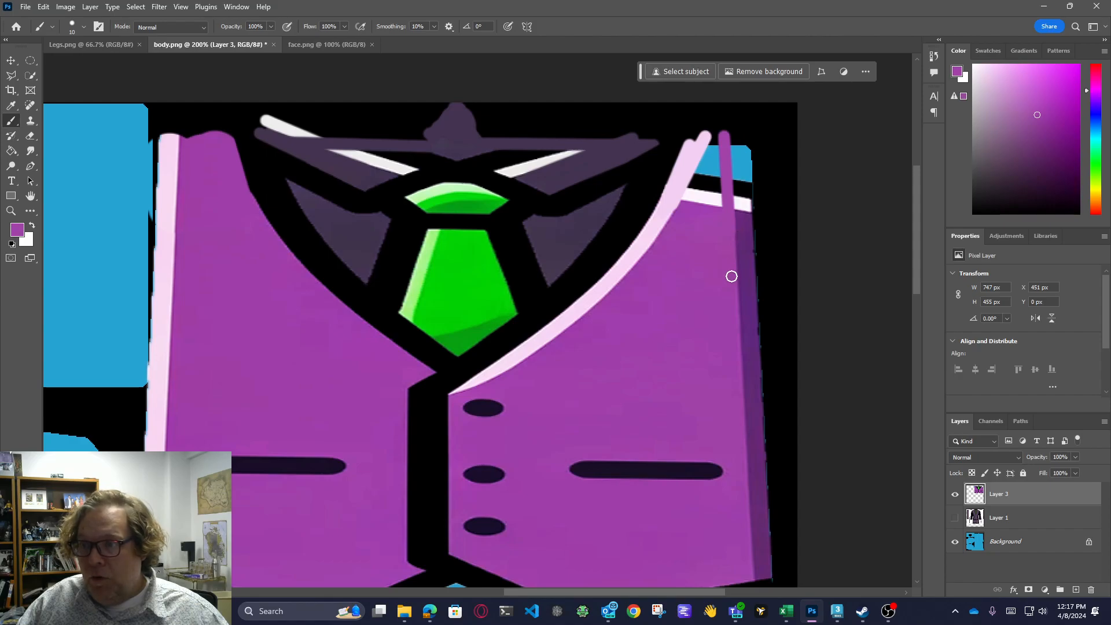
drag(716, 133, 716, 203)
drag(710, 132, 682, 206)
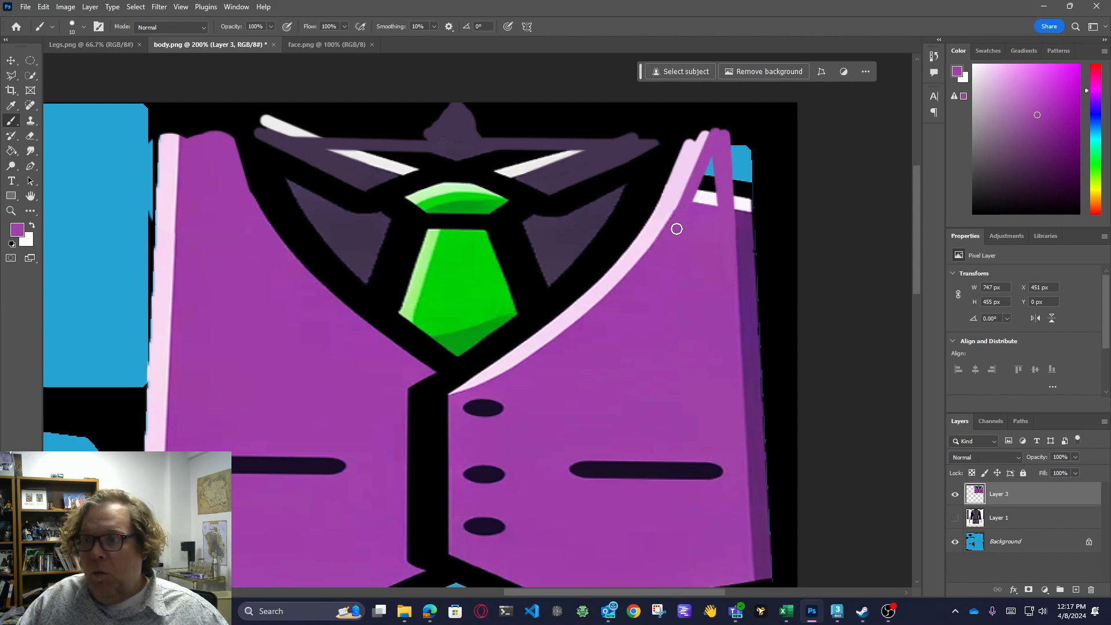
drag(721, 131, 721, 141)
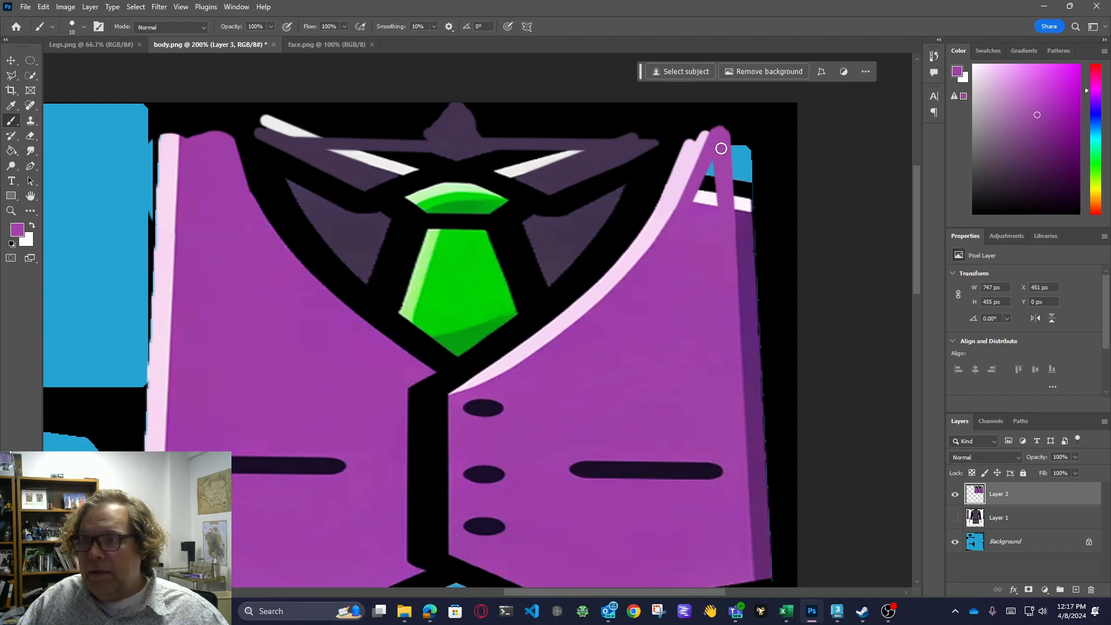
mouse_move(692, 213)
mouse_down()
mouse_move(710, 188)
mouse_move(700, 220)
mouse_move(698, 167)
mouse_move(709, 166)
mouse_move(708, 242)
mouse_move(734, 192)
mouse_move(722, 165)
mouse_move(715, 210)
mouse_move(712, 172)
mouse_move(693, 214)
mouse_move(701, 189)
mouse_move(702, 212)
mouse_up()
key(ctrl+z)
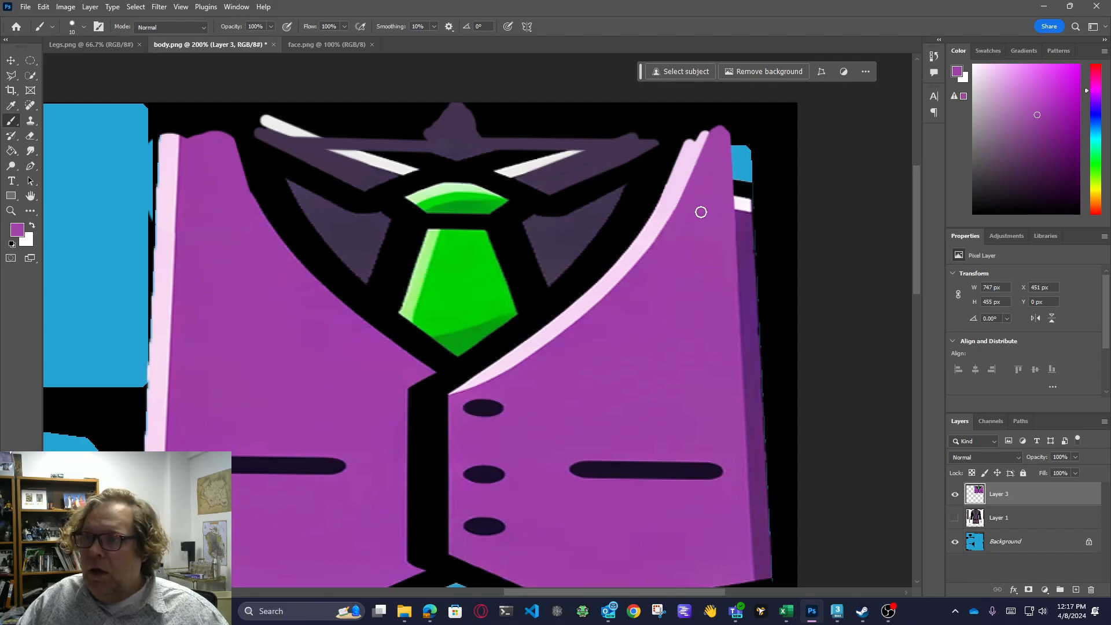
Extend the right-side dark purple shading strip up to the panel's top edge with its sampled colour, covering the inner blue and white gap
alt+click(749, 243)
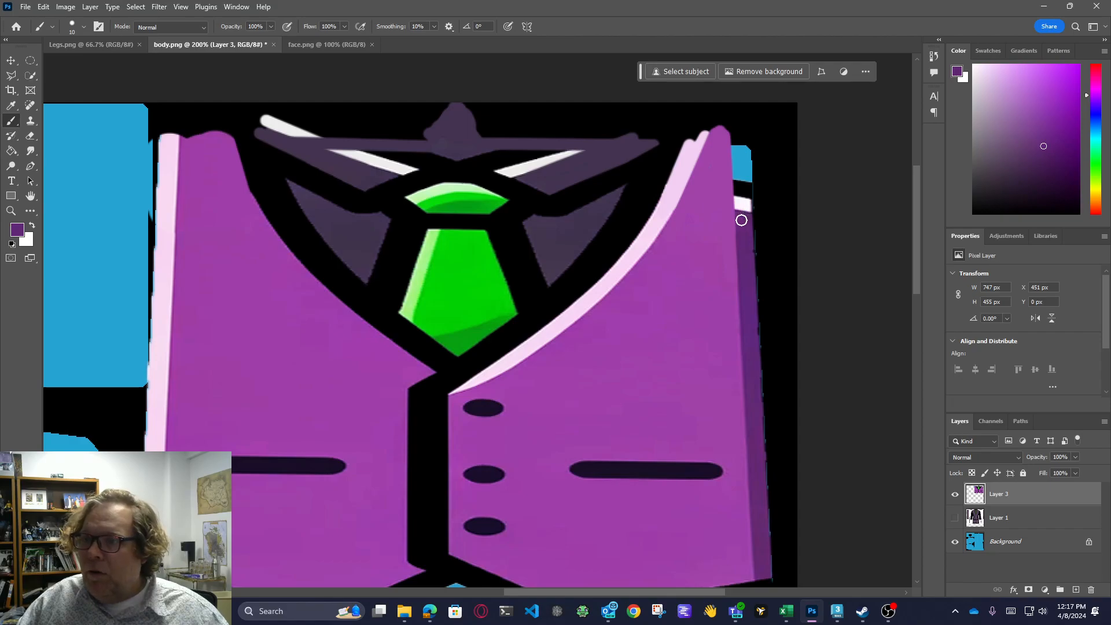
shift+click(731, 123)
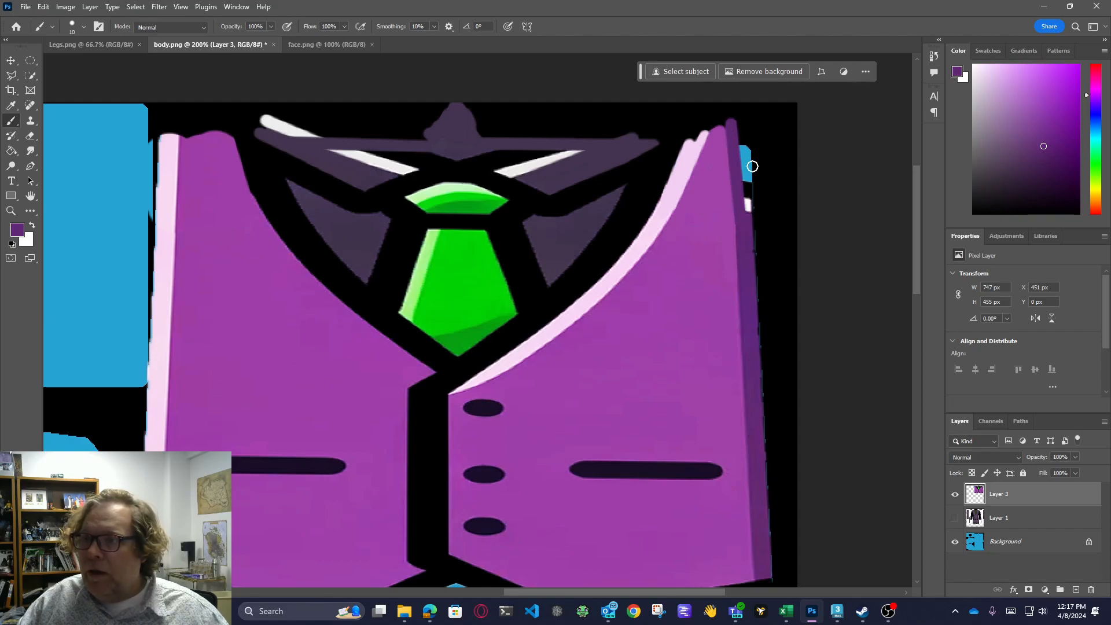
click(735, 123)
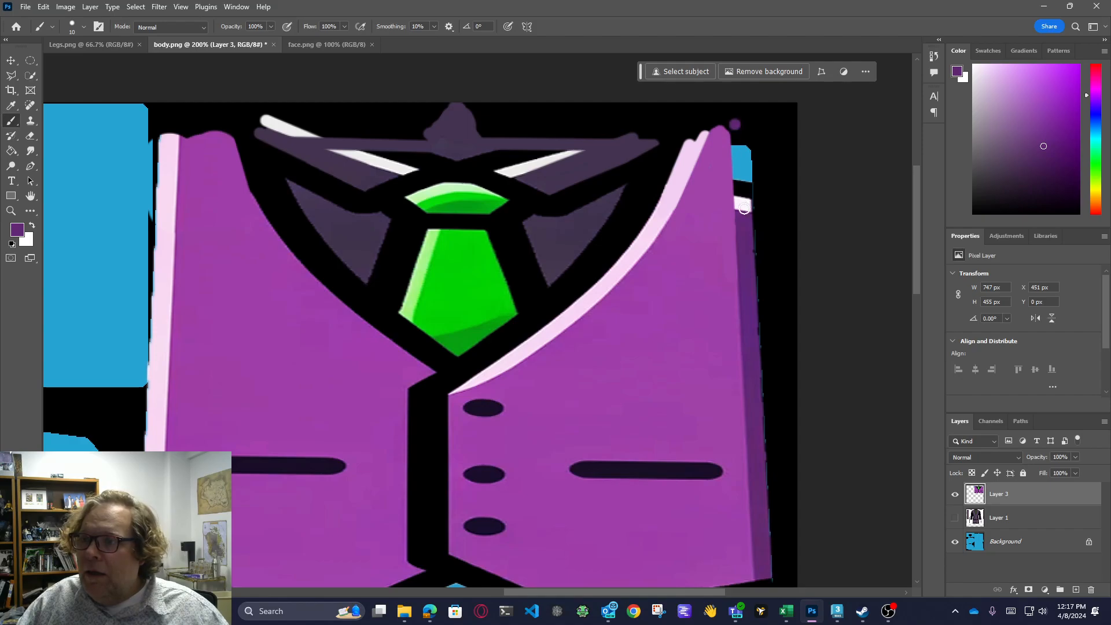
shift+click(743, 236)
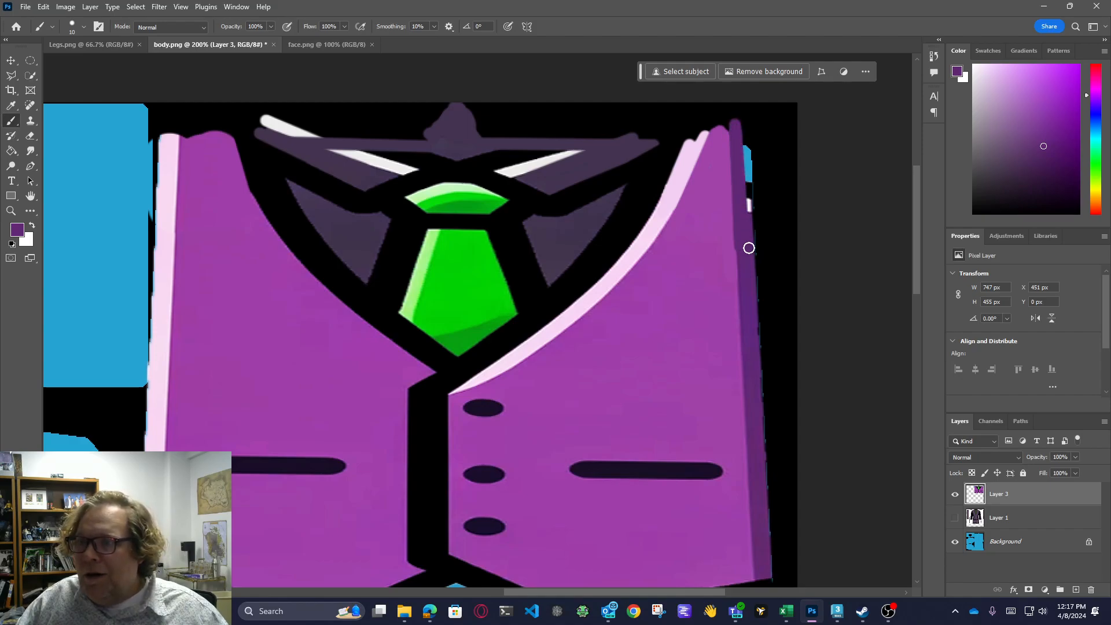
Widen the dark purple strip outward along the vest's right edge, painting straight strokes between the top edge and the hem
shift+click(764, 584)
shift+click(742, 125)
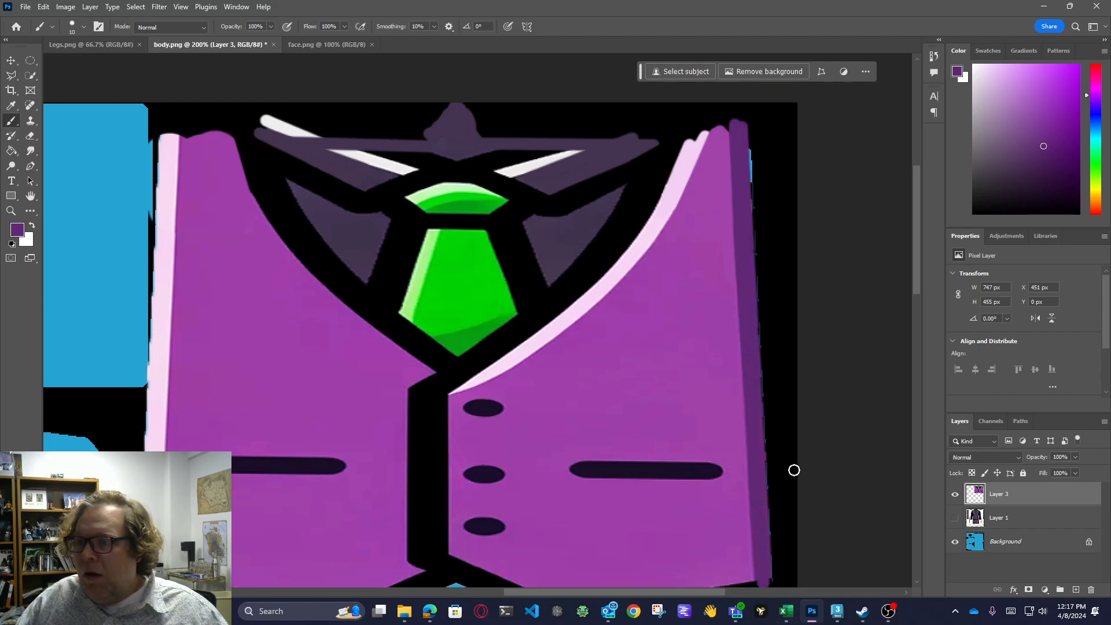
shift+click(777, 583)
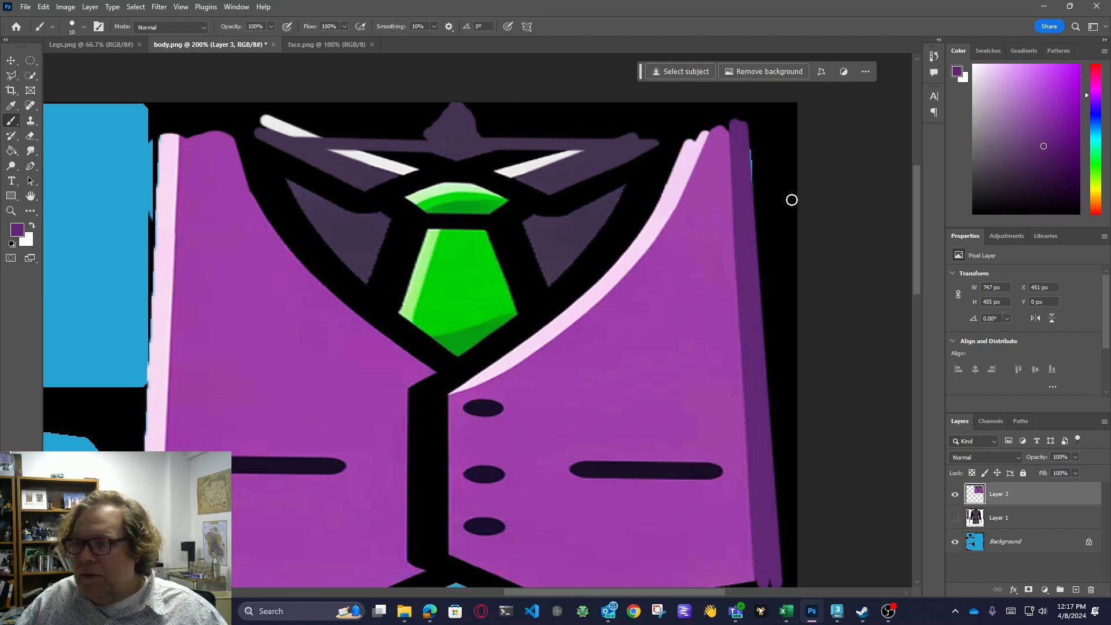
shift+click(752, 138)
Cover the thin blue gap along the vest's left edge with straight strokes in the sampled pink highlight colour
drag(917, 258, 917, 274)
alt+click(173, 73)
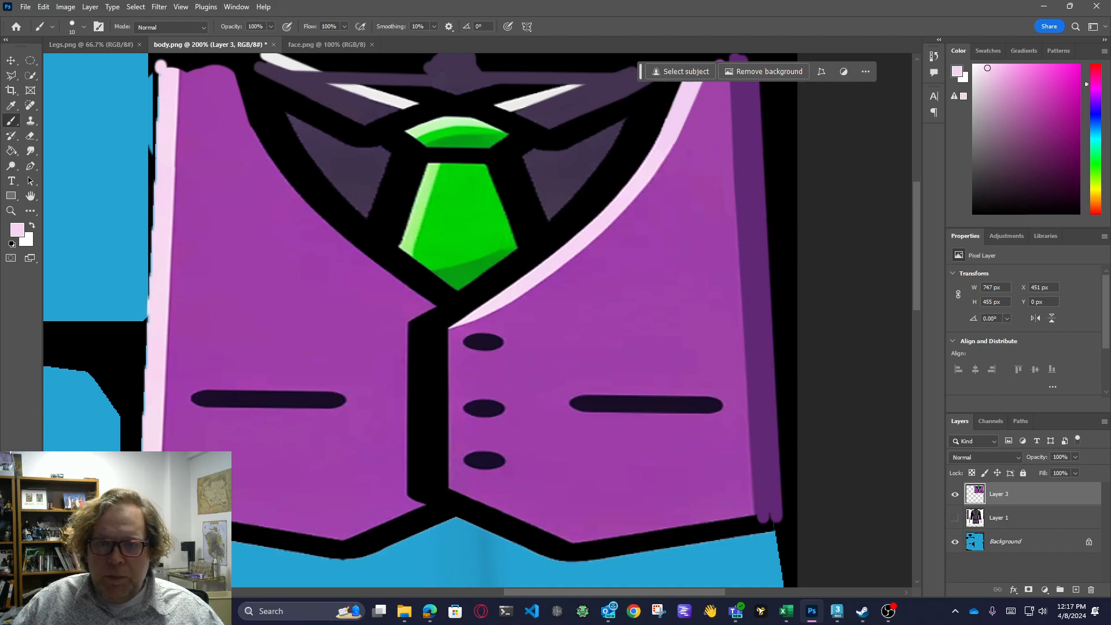
shift+click(138, 524)
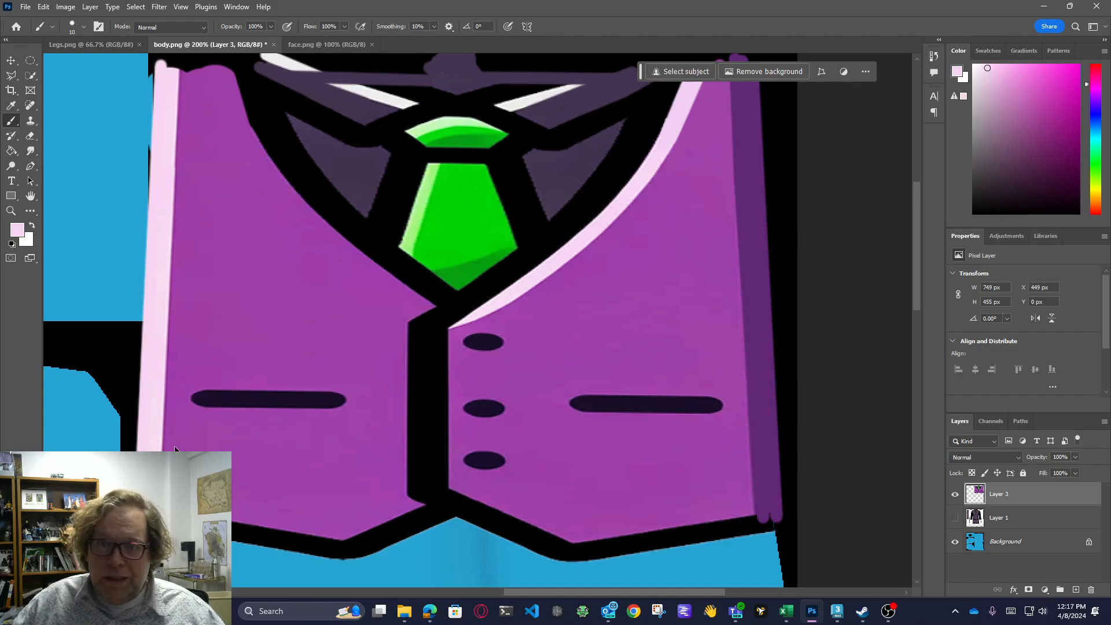
key(ctrl+z)
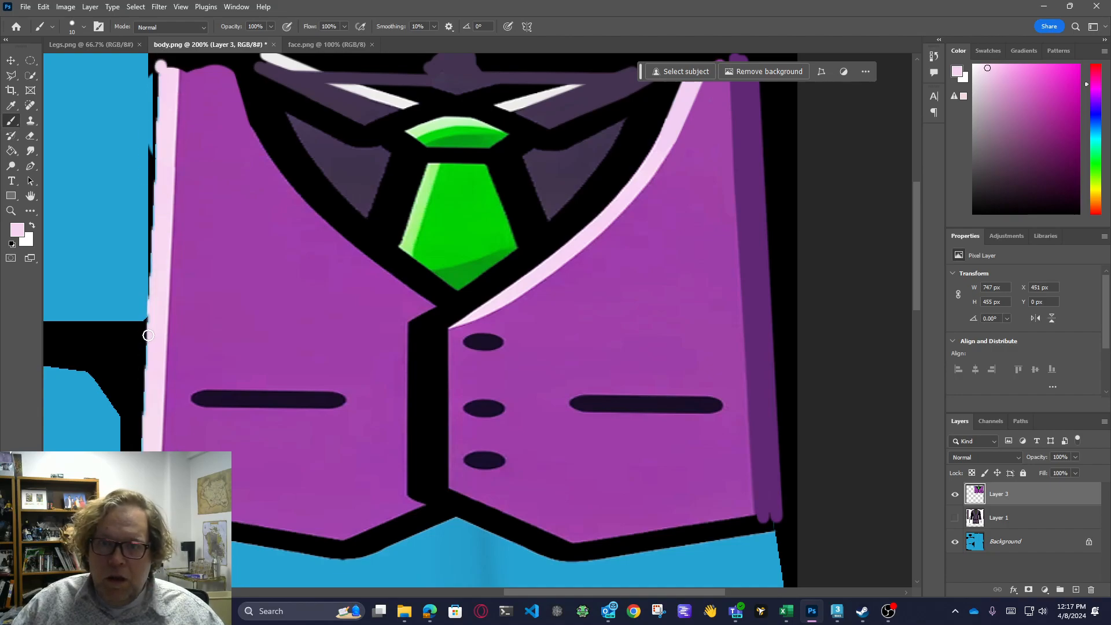
shift+click(152, 319)
shift+click(138, 505)
Paint black over the dark purple stroke ends along the hem at the vest's lower right corner
key(d)
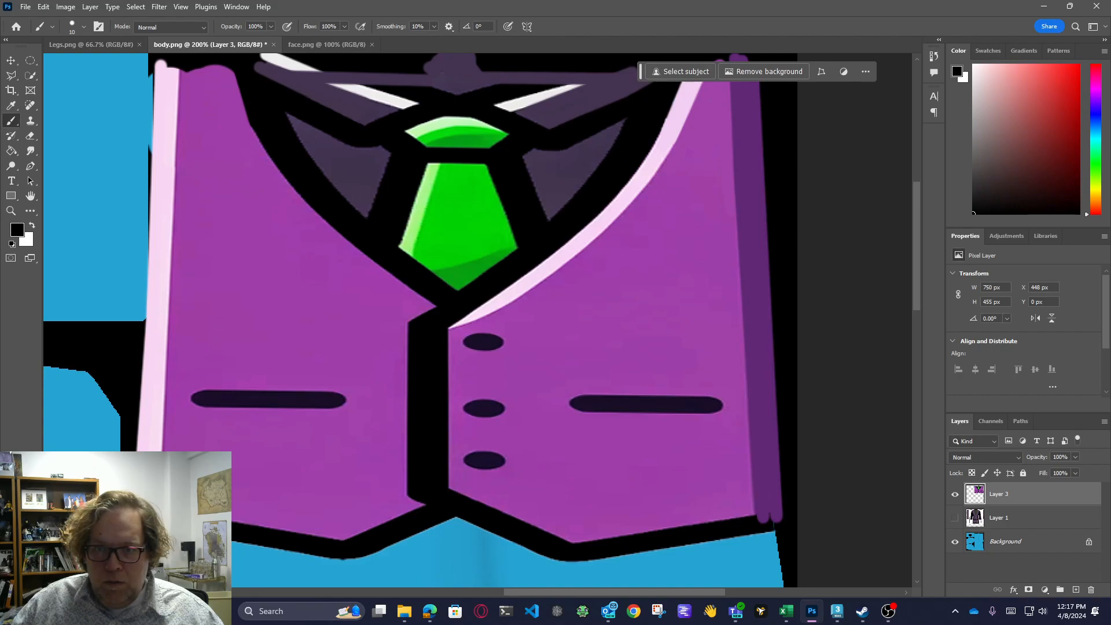
mouse_move(752, 524)
mouse_down()
mouse_move(790, 518)
mouse_move(766, 525)
mouse_up()
key(ctrl+minus)
key(ctrl+minus)
key(ctrl+minus)
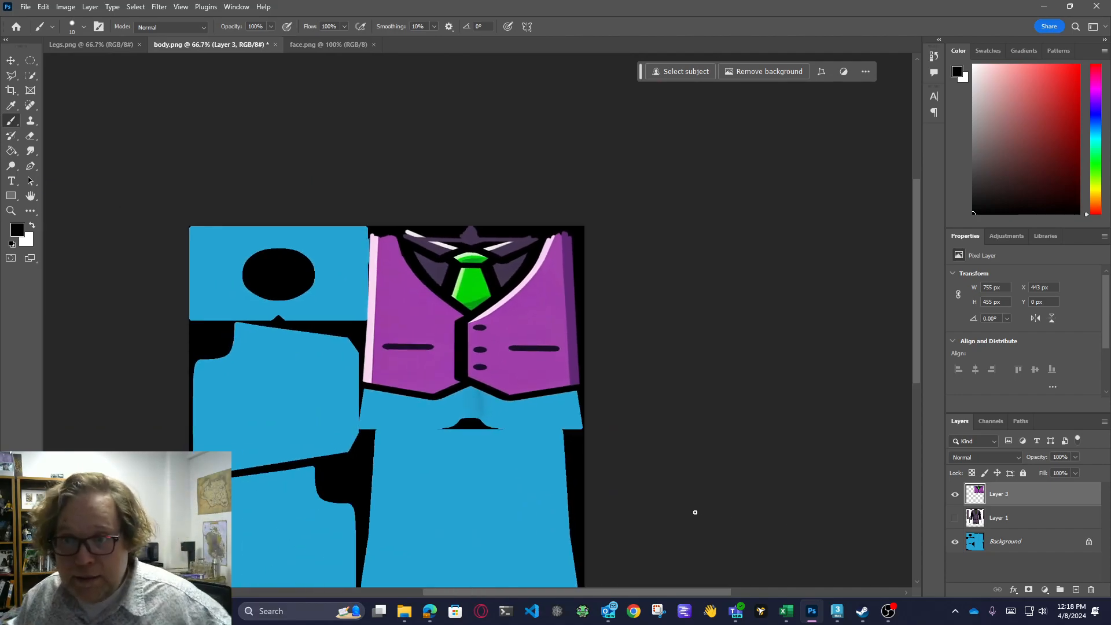
Flatten the layers of body.png into one background and undo the flattening
right_click(1019, 493)
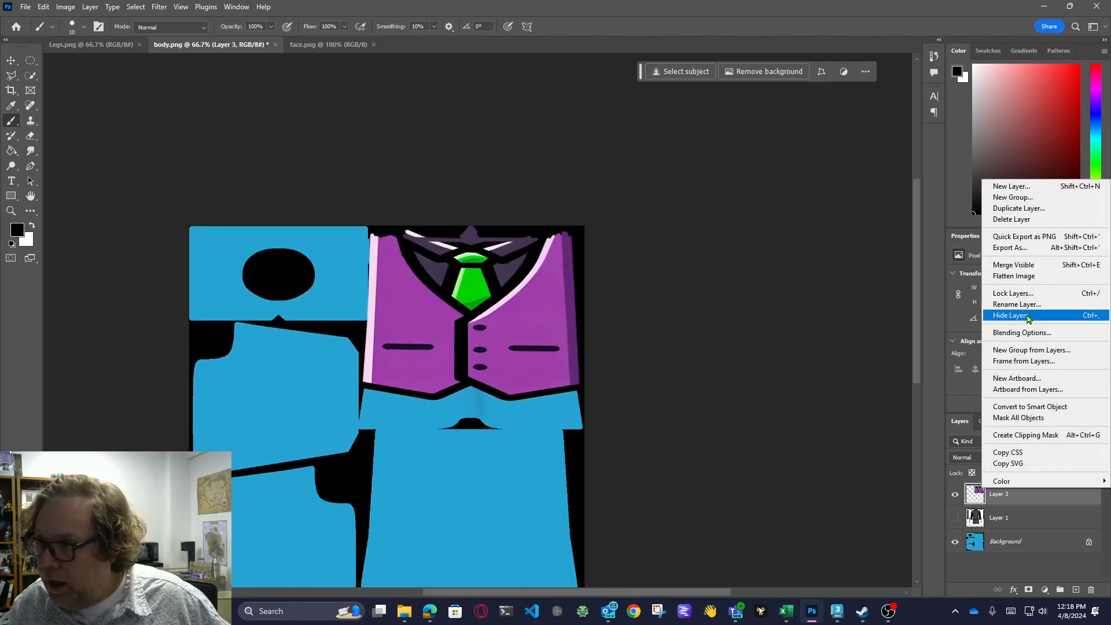
click(1020, 280)
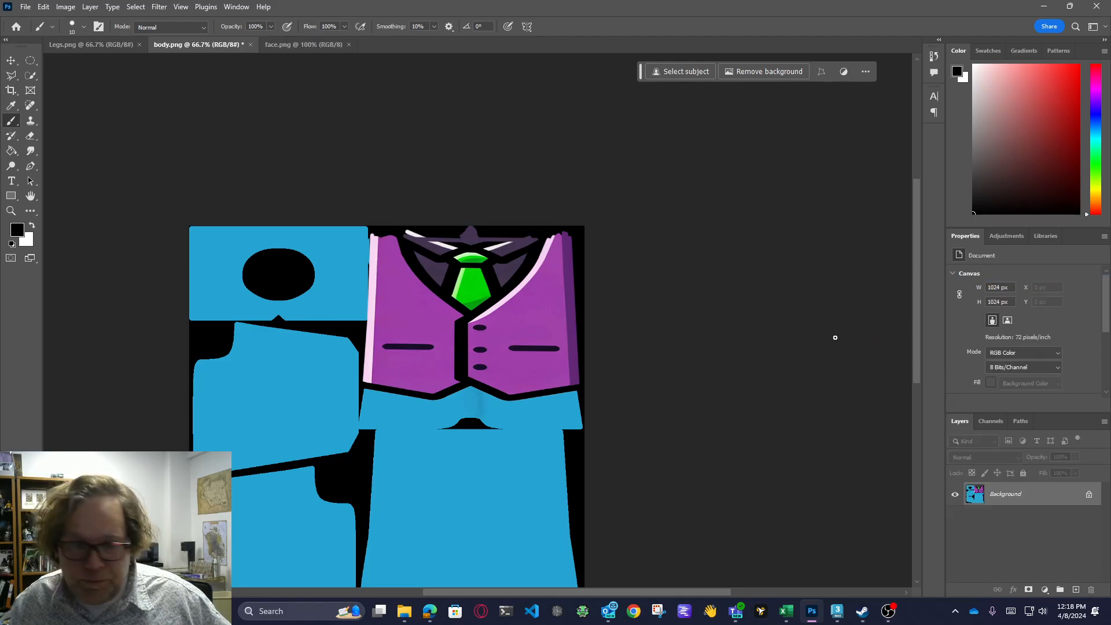
key(ctrl+z)
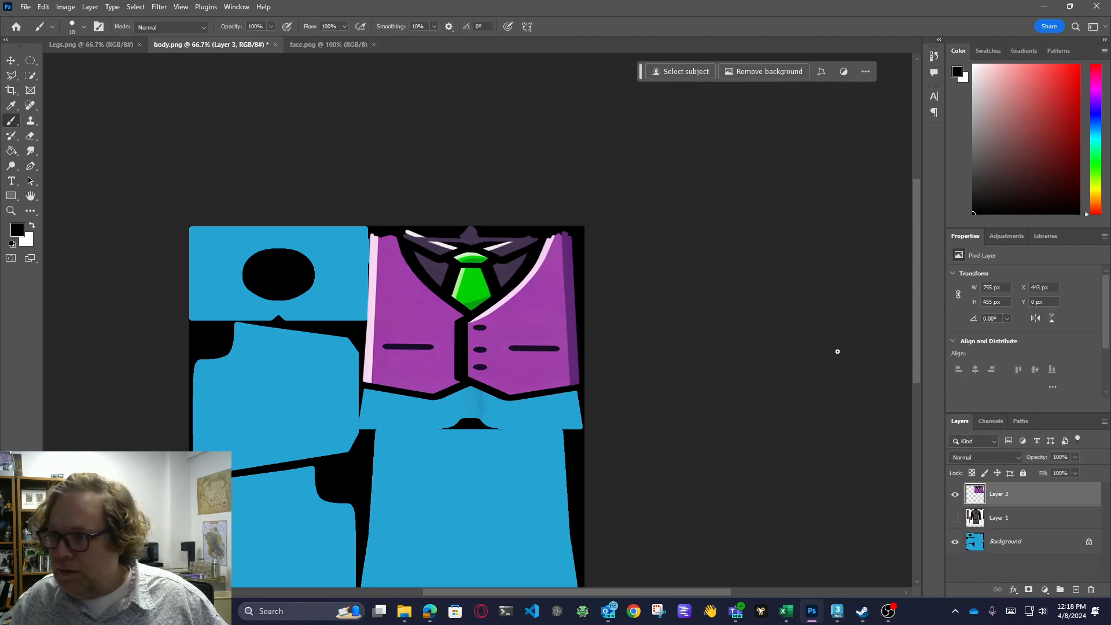
Switch to 3ds Max, examine the vest texture on the figure from the front, and return to Photoshop
click(838, 611)
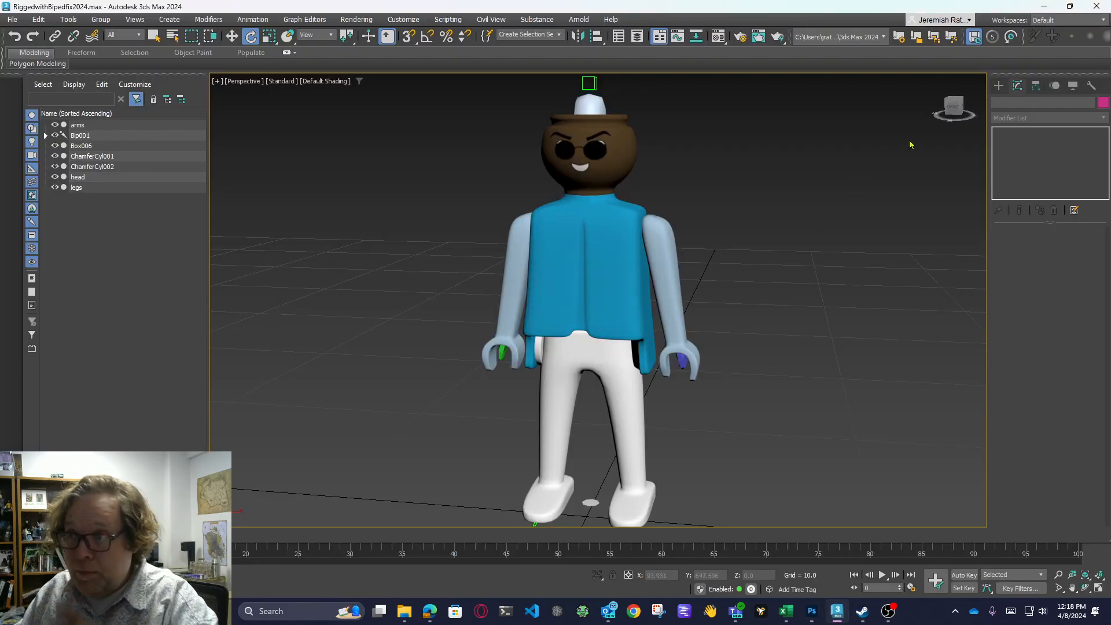
drag(956, 109, 613, 140)
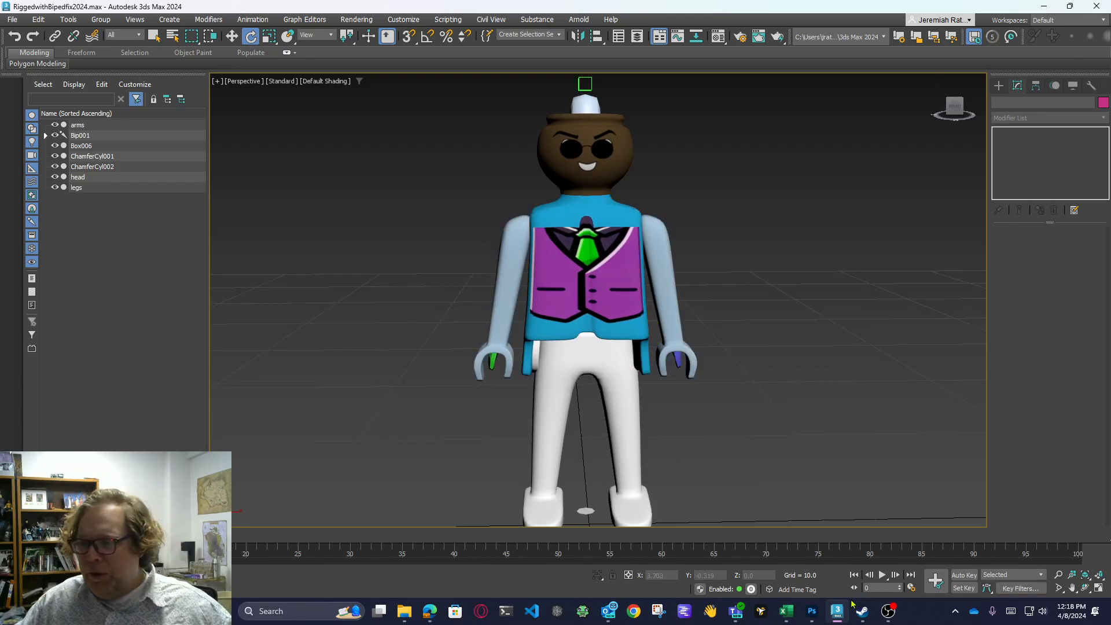
click(812, 612)
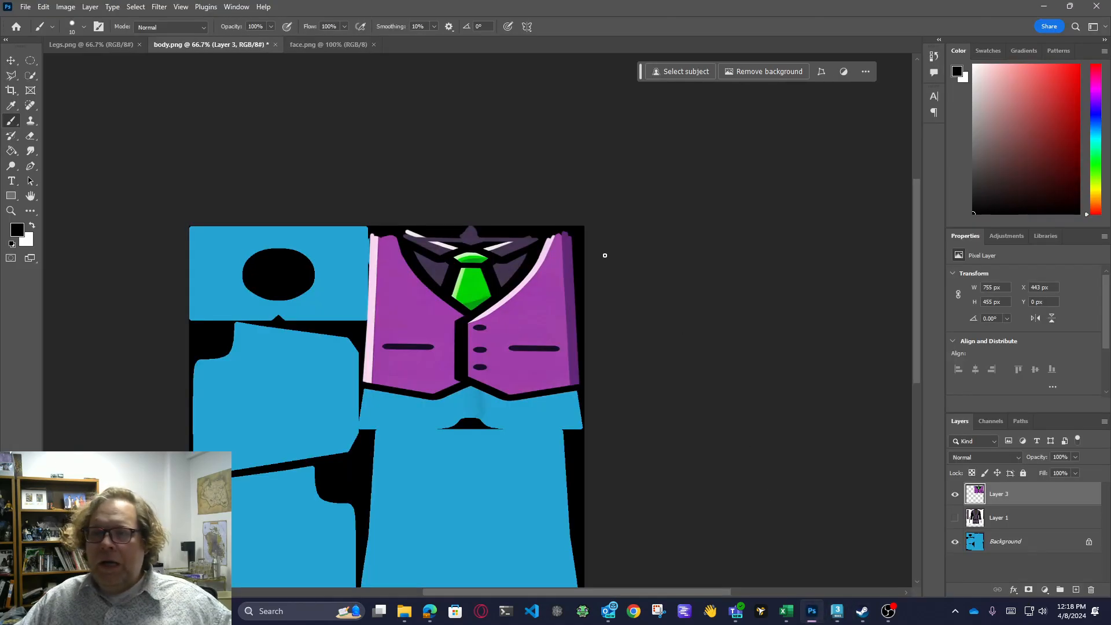
Cut the collar and knot strip off the vest's top with a rectangular selection about 106 px high and paste it on its own layer
click(12, 61)
click(30, 62)
click(32, 63)
click(67, 63)
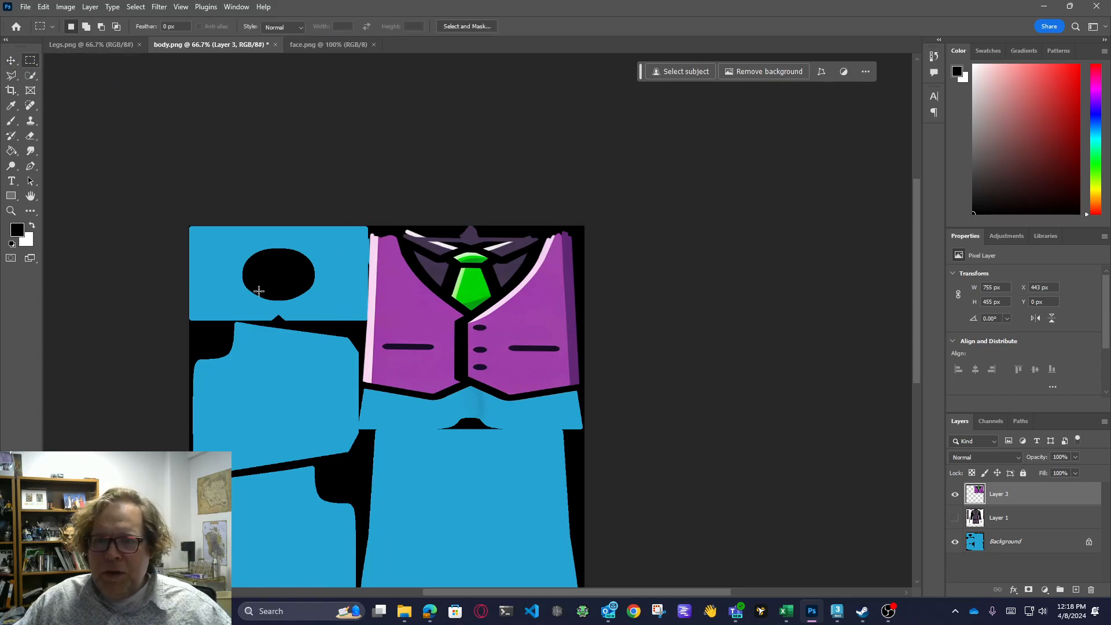
drag(320, 226, 620, 266)
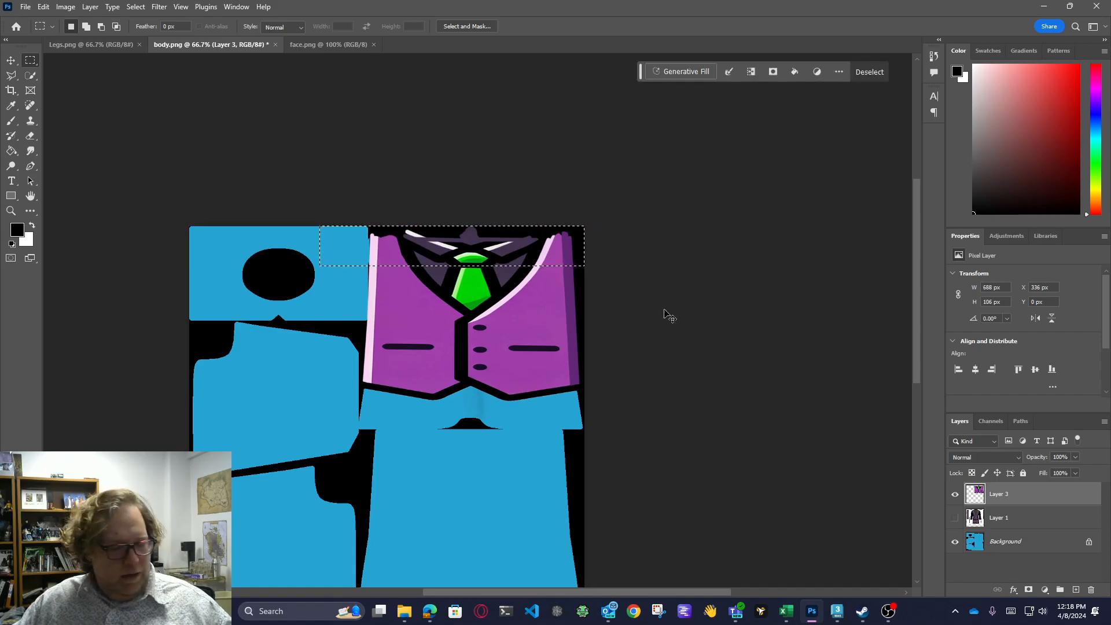
key(Delete)
key(ctrl+d)
key(ctrl+v)
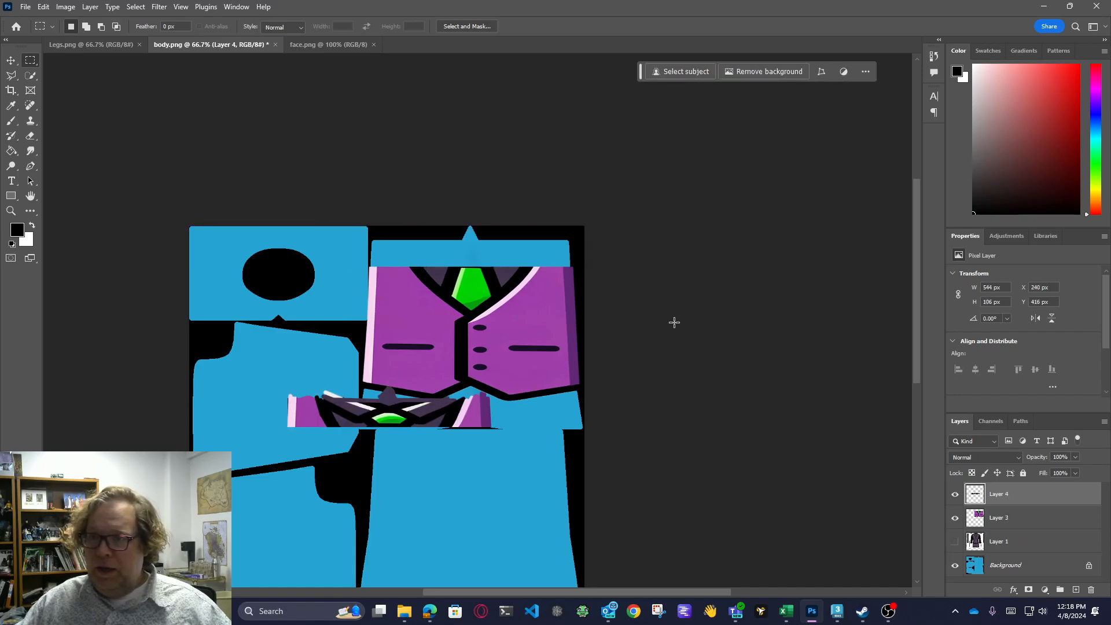
Stretch the remaining vest on Layer 3 upward to the canvas's top edge, to a height of 455 px
click(1020, 537)
click(992, 516)
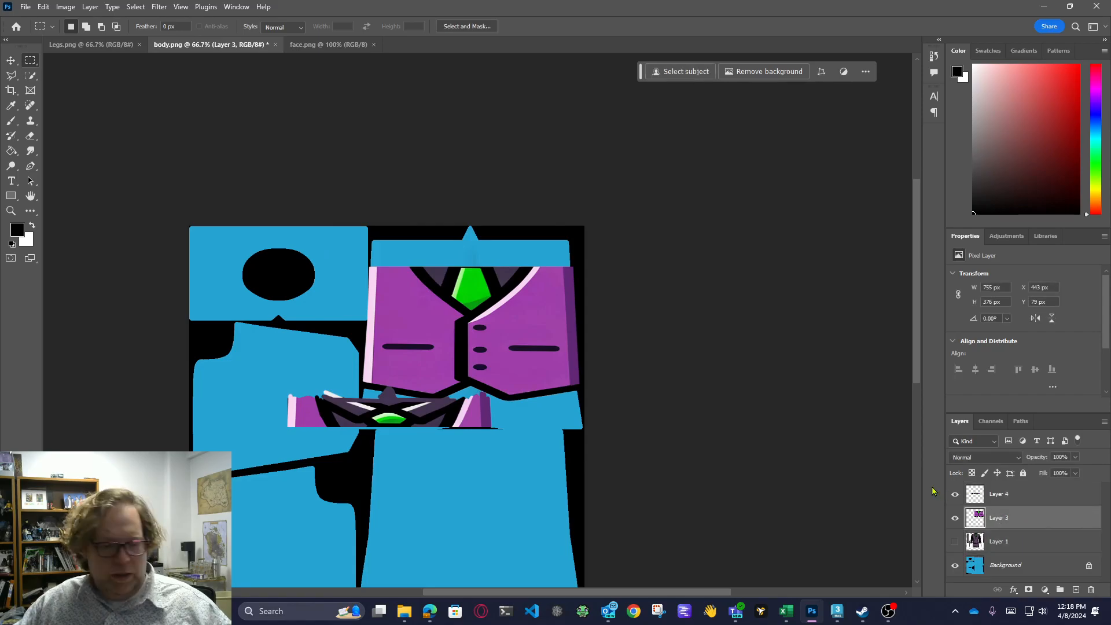
key(ctrl+t)
drag(505, 256, 508, 225)
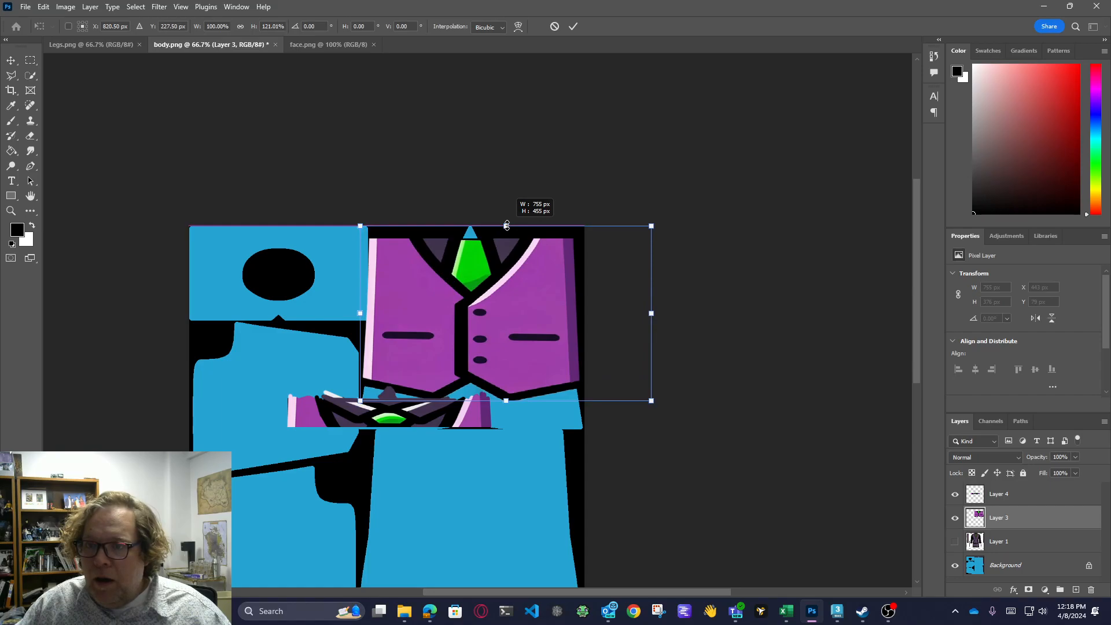
key(Return)
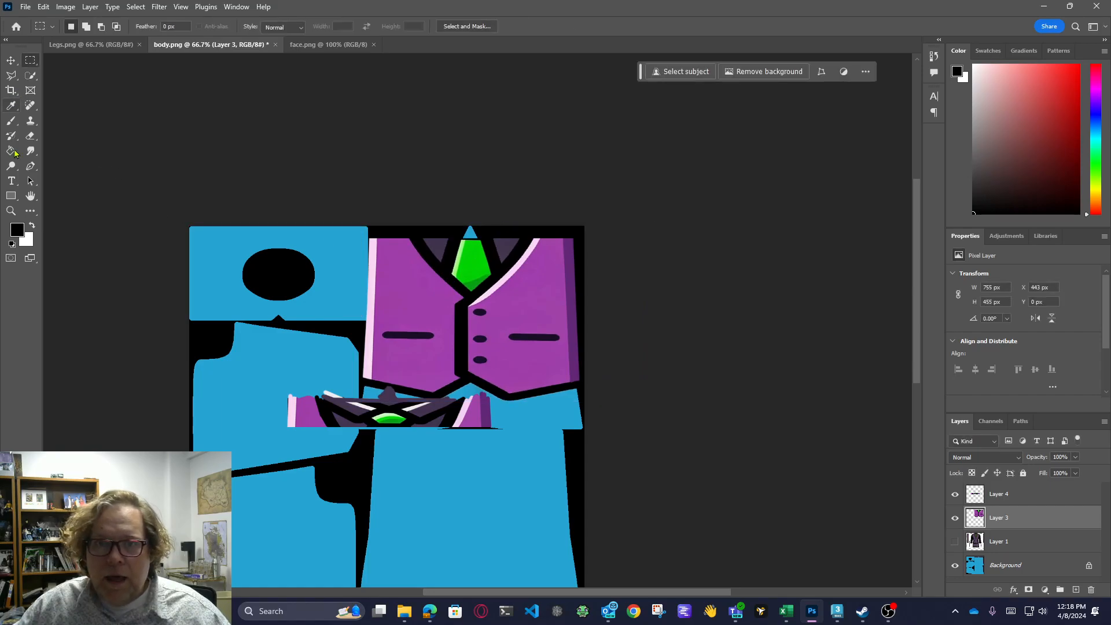
Copy the green tie knot from the pasted collar strip to a new layer and place it above the tie
drag(377, 407, 401, 432)
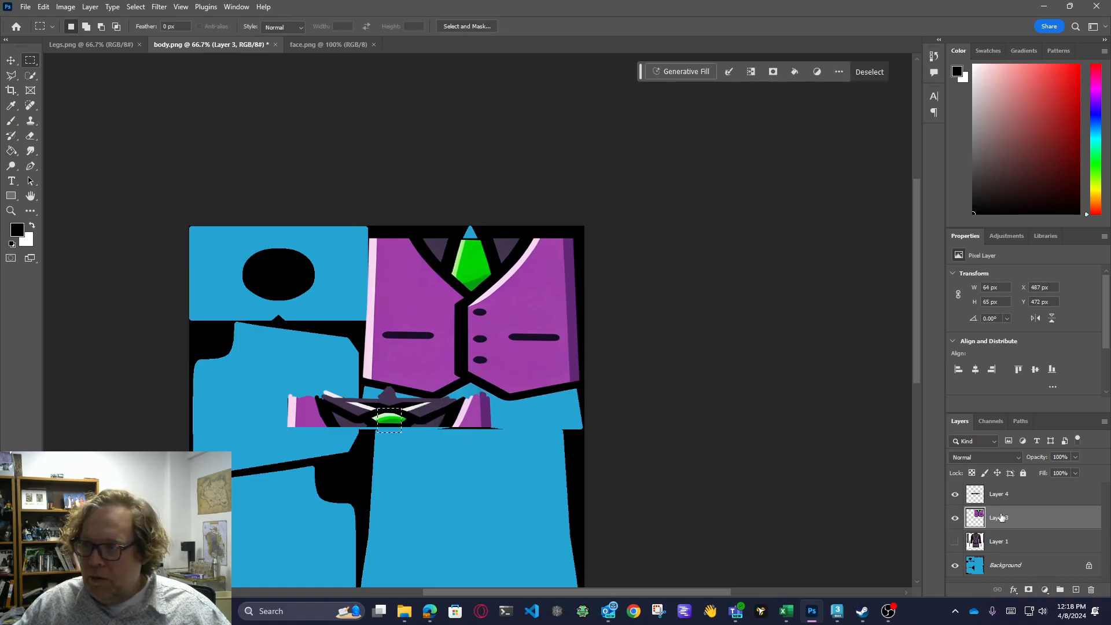
click(988, 498)
key(ctrl+x)
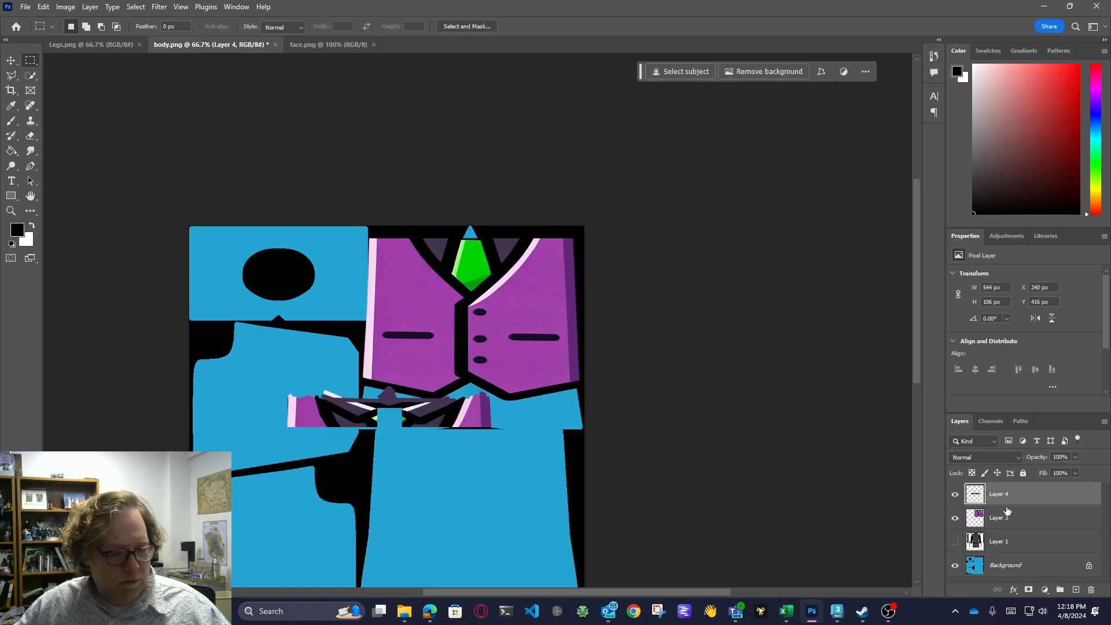
key(ctrl+z)
key(ctrl+j)
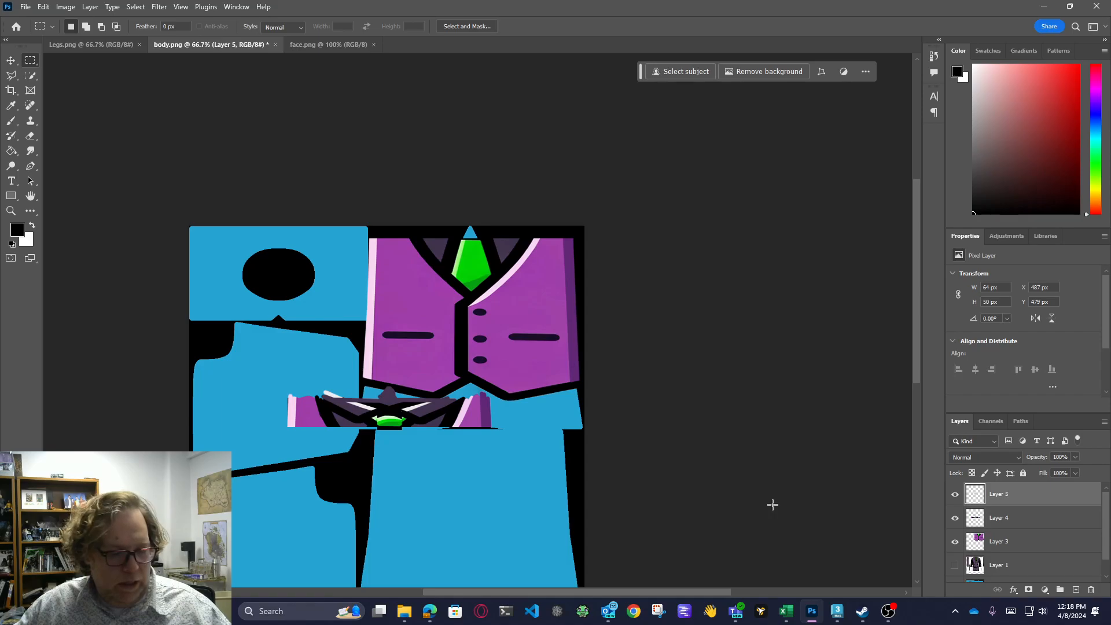
key(v)
drag(388, 426, 477, 248)
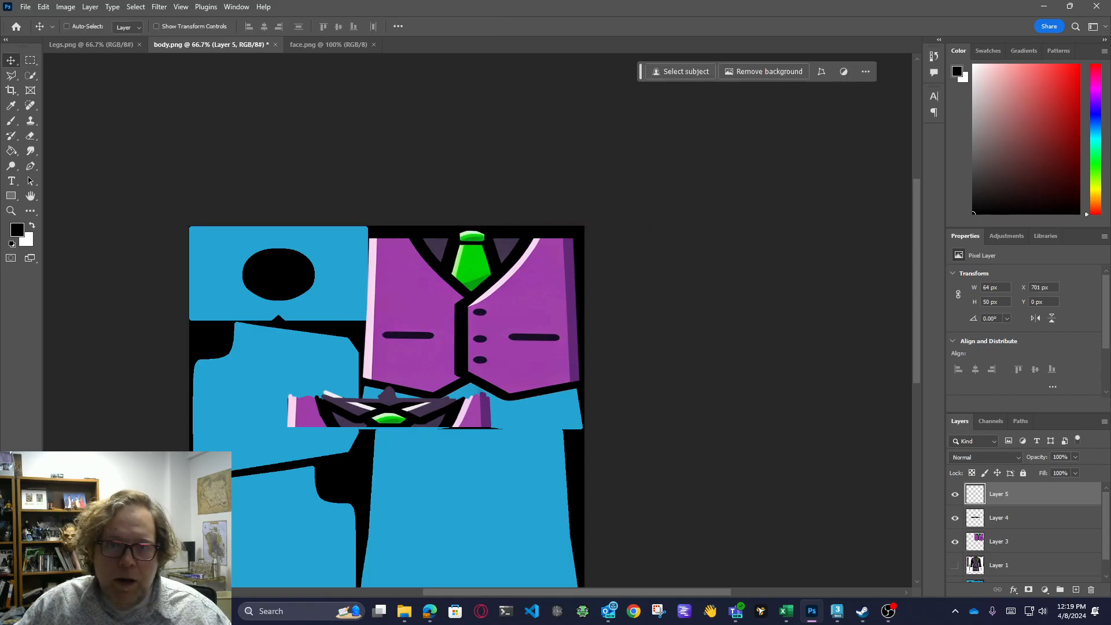
Reposition the copied knot so it sits centred just above the green tie at the panel's top edge
click(11, 211)
click(460, 236)
click(461, 236)
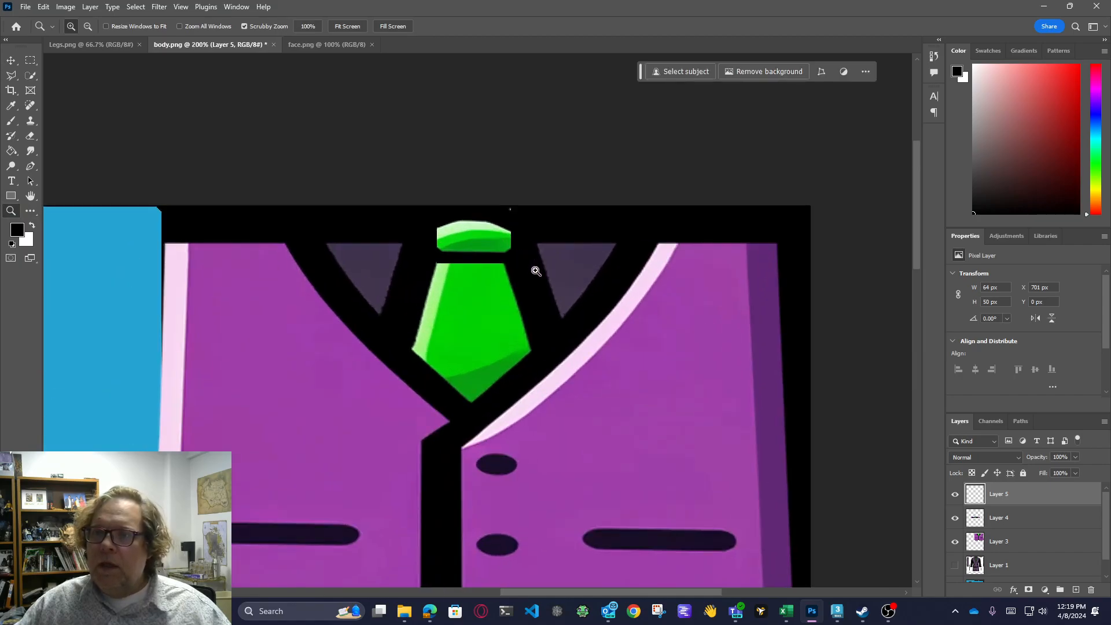
click(14, 62)
mouse_move(471, 267)
mouse_down()
mouse_move(472, 231)
mouse_move(470, 251)
mouse_up()
key(ctrl)
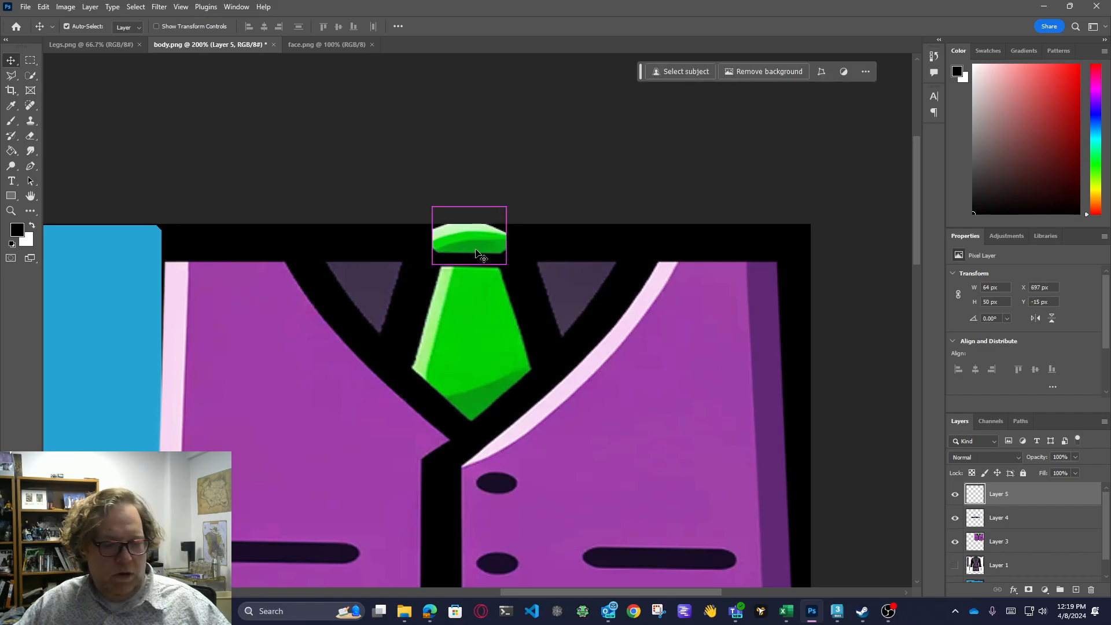
Hide the tie-knot and collar-strip layers and outline the blue triangle above the tie with a polygonal lasso selection
click(954, 503)
click(954, 504)
click(954, 505)
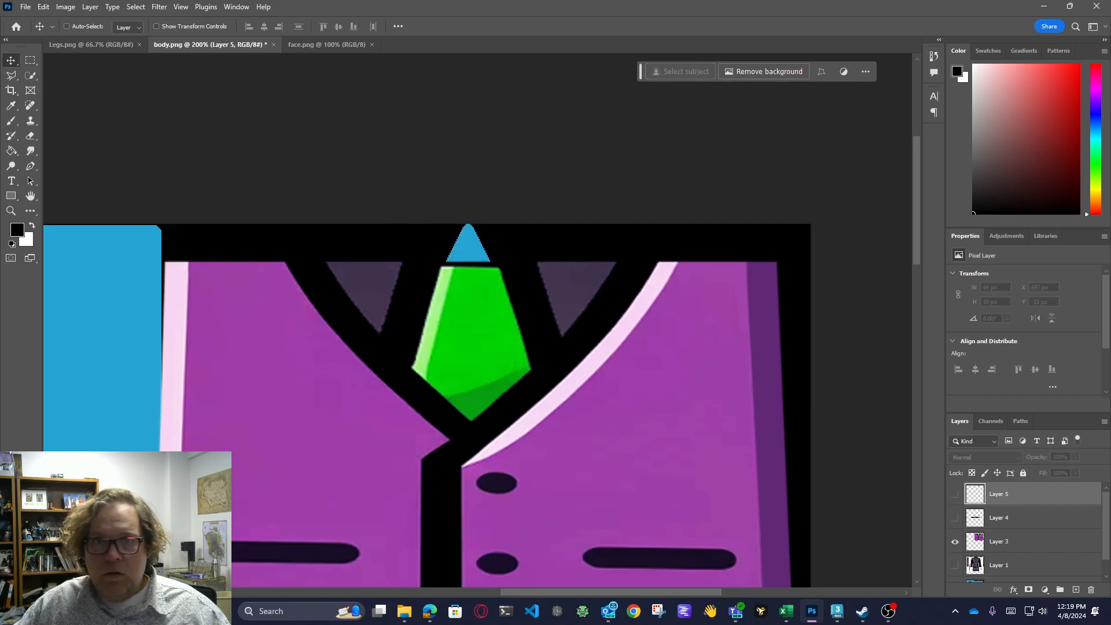
click(11, 76)
click(443, 262)
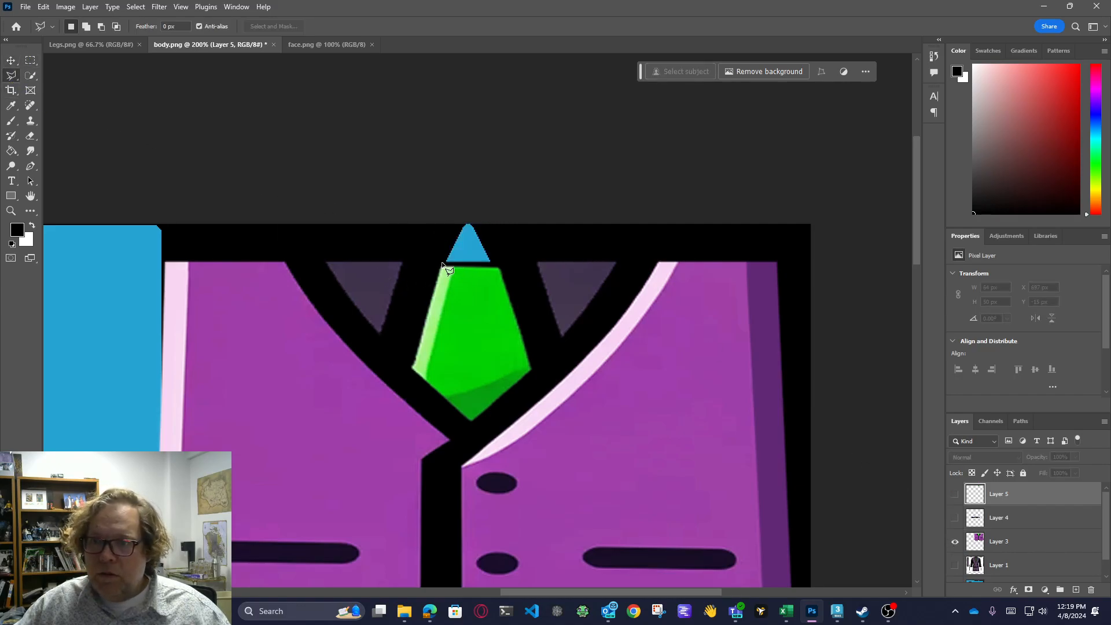
click(463, 212)
click(498, 250)
click(500, 267)
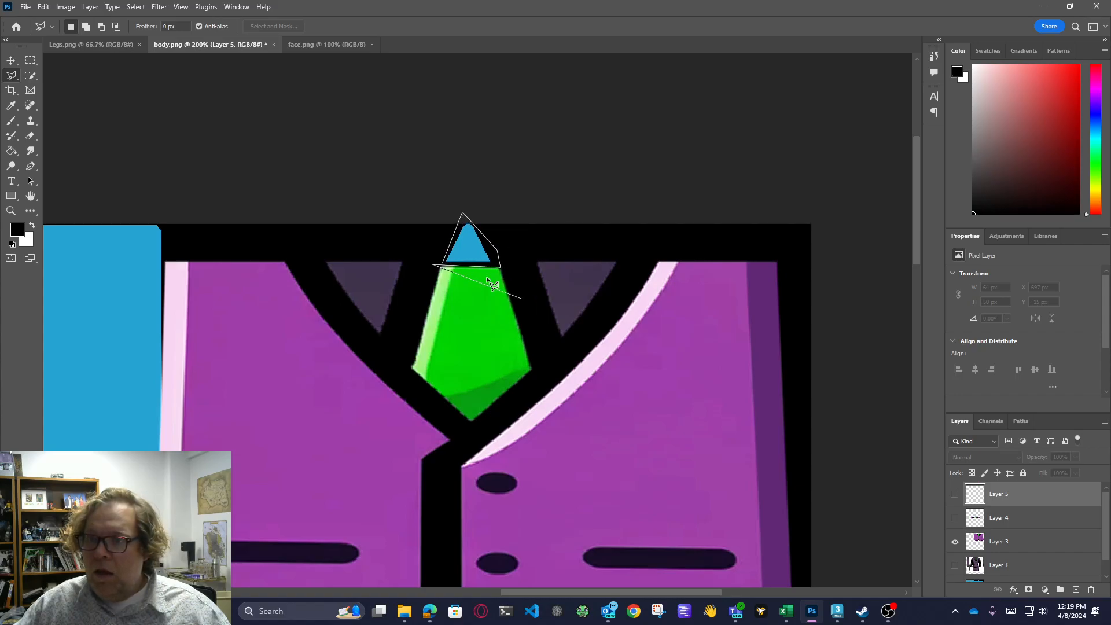
click(446, 267)
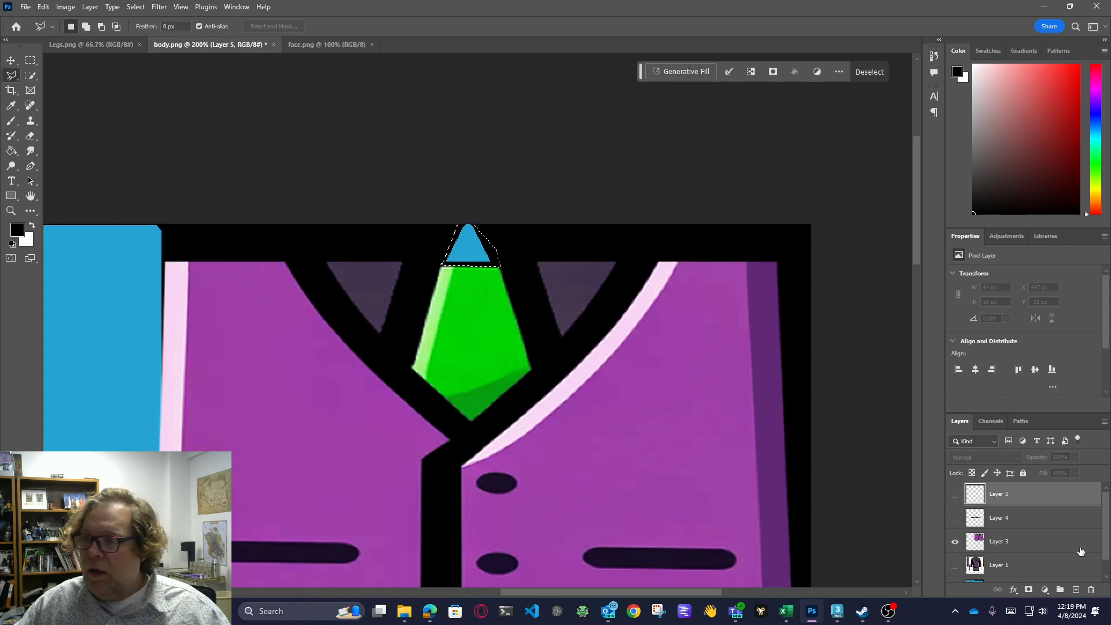
Show Layer 5 and paint the selected centre of the tie knot with the dark green sampled from it, then clear the selection
click(955, 494)
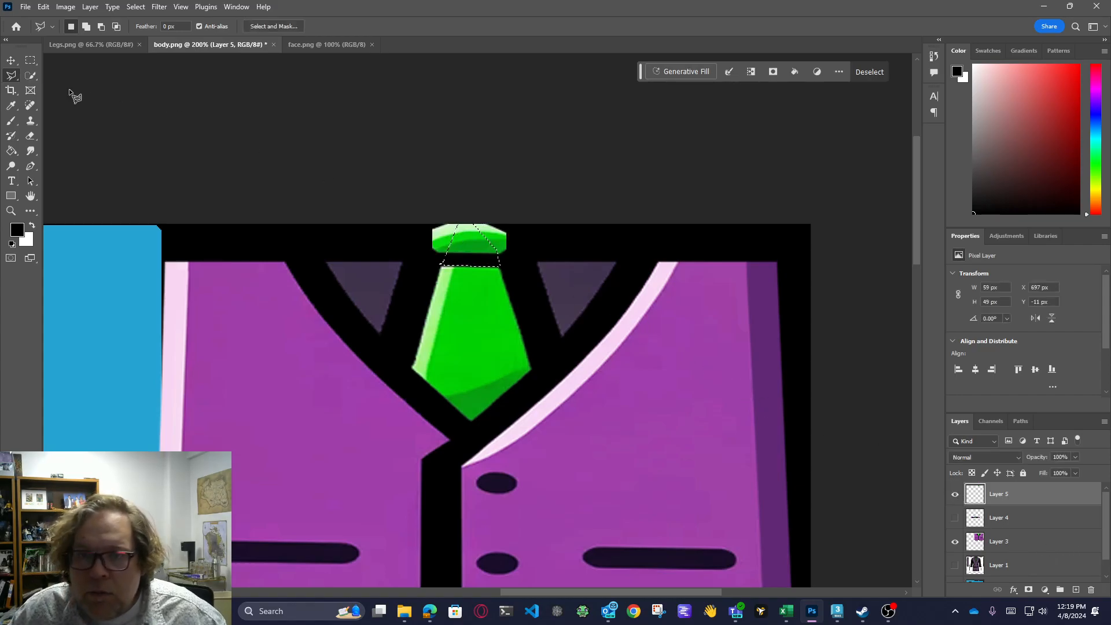
click(11, 121)
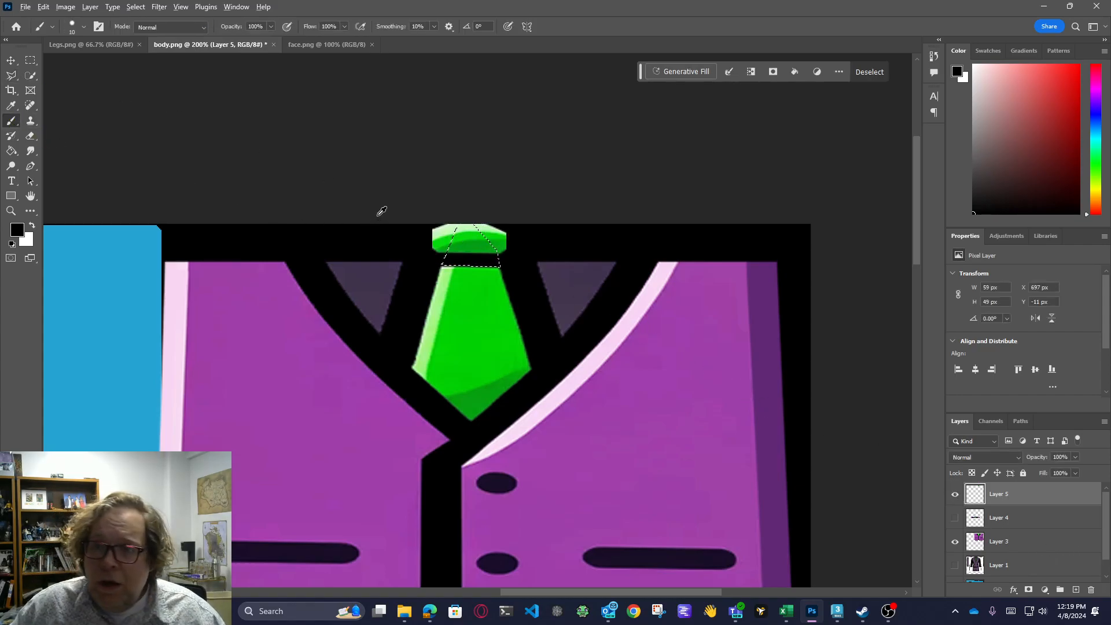
alt+click(483, 247)
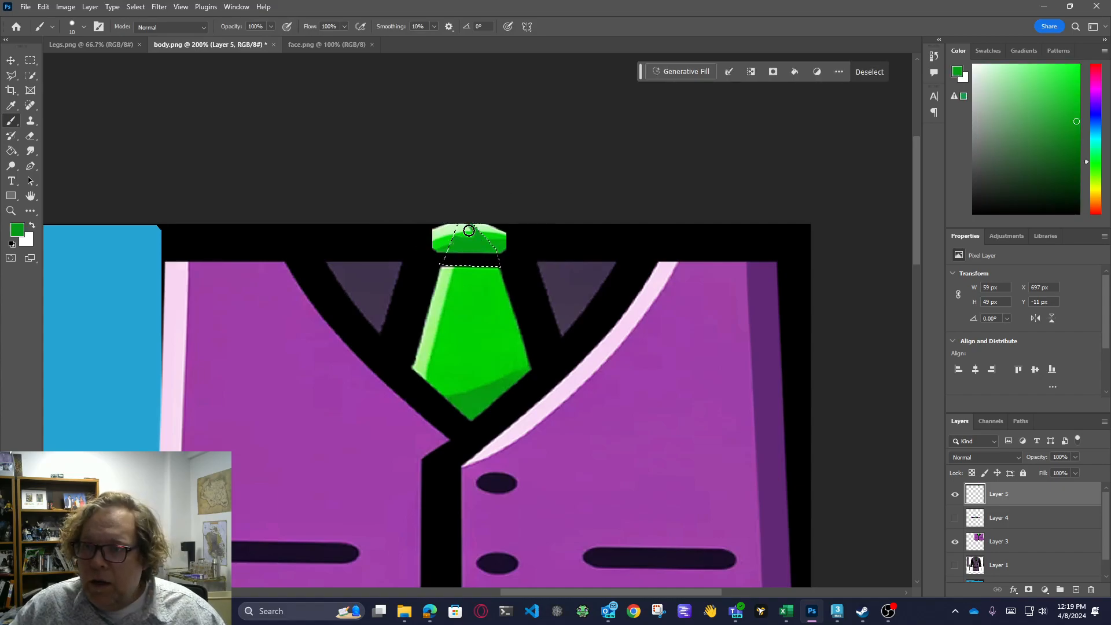
mouse_move(468, 223)
mouse_down()
mouse_move(492, 243)
mouse_move(462, 227)
mouse_up()
key(ctrl+d)
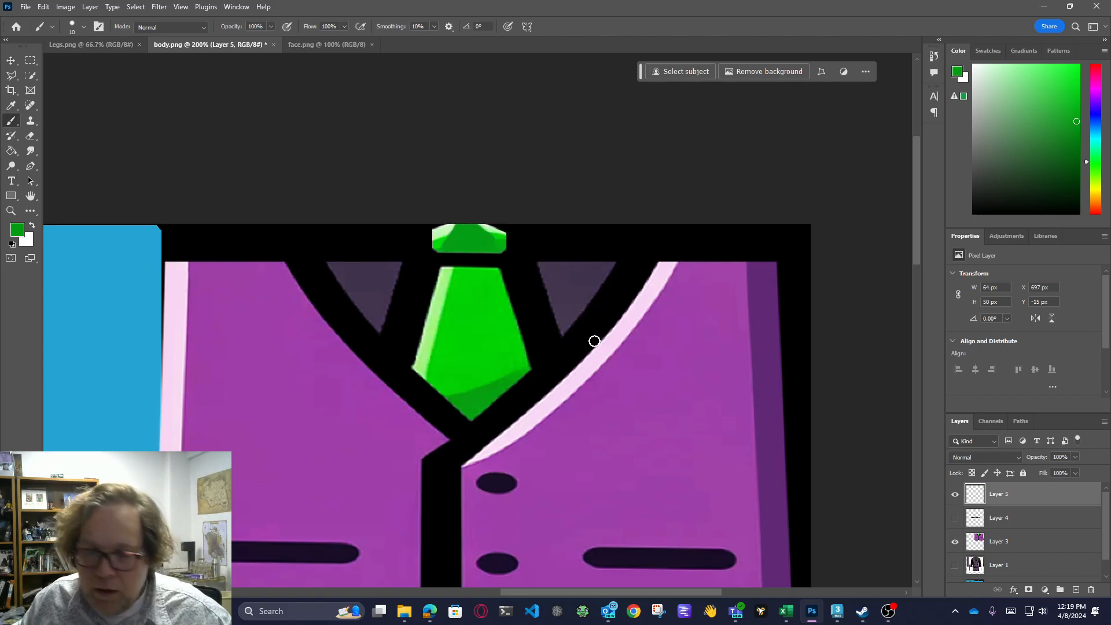
Show the collar strip on Layer 4 and move it onto the lower part of the blue panel with the black neck oval
key(ctrl+minus)
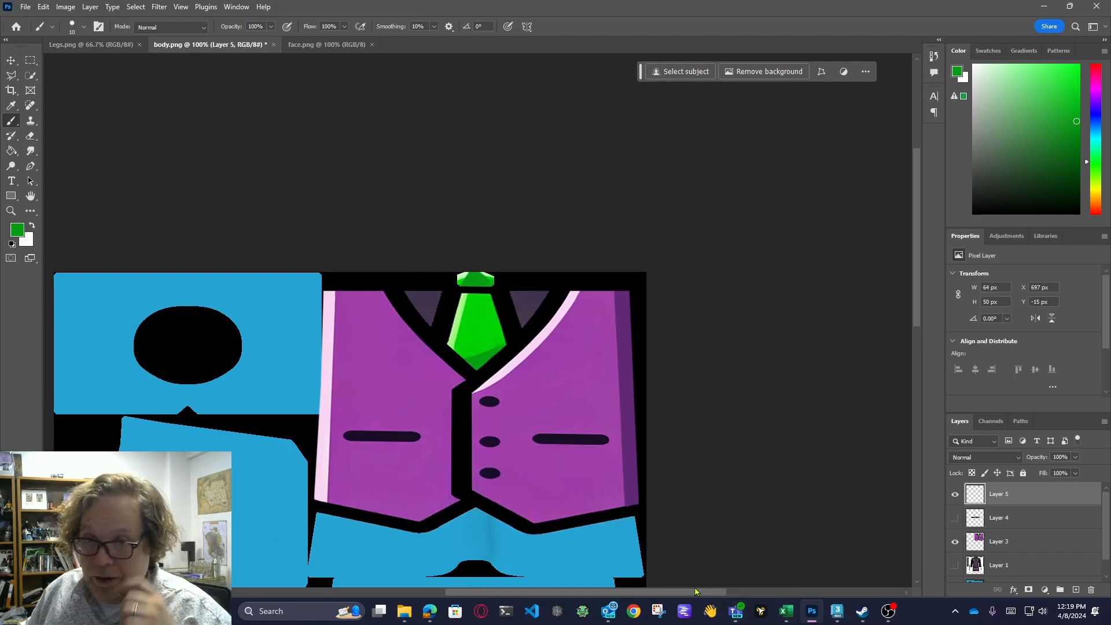
drag(699, 591, 663, 592)
click(1006, 521)
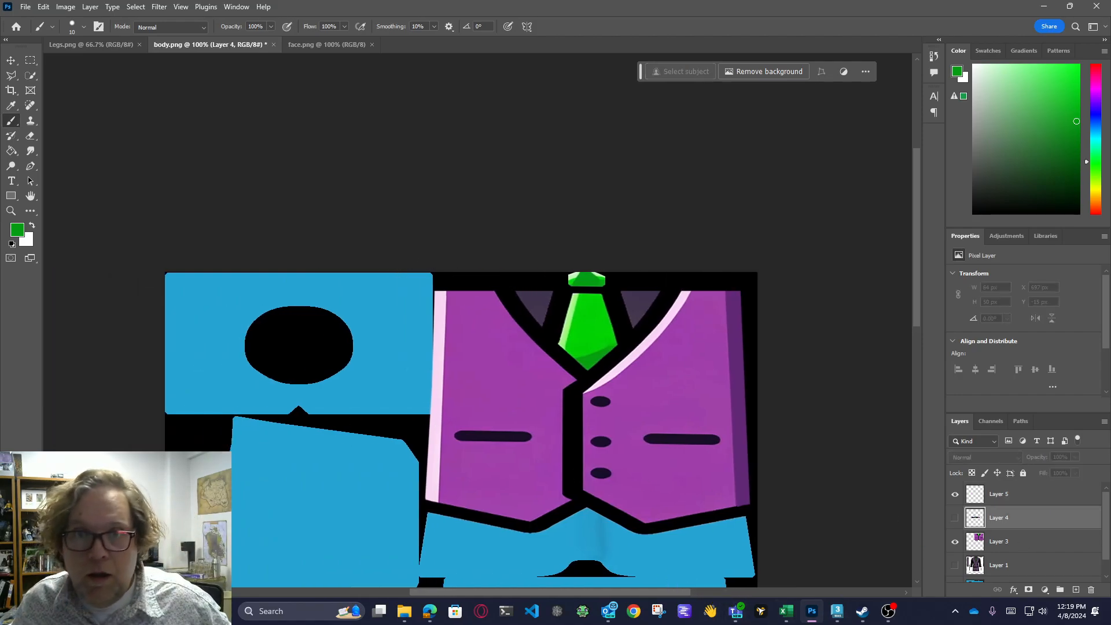
click(11, 60)
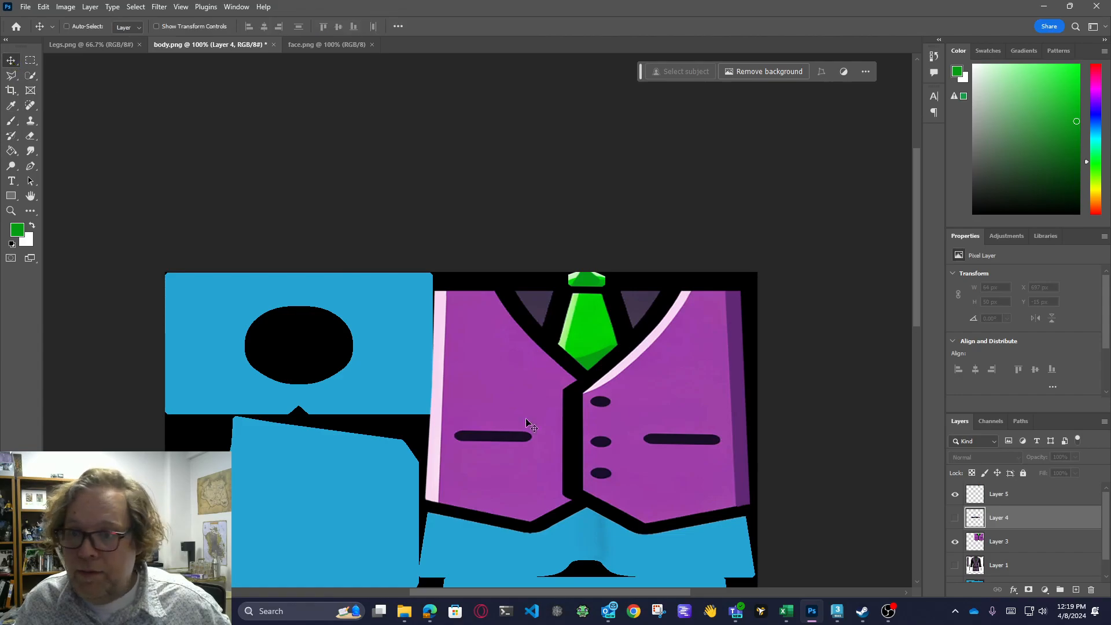
click(956, 519)
drag(458, 565, 300, 399)
Transform the collar strip to span the neck panel's width, slightly skewed, at about 477 by 106 px
key(ctrl+t)
drag(455, 385, 434, 382)
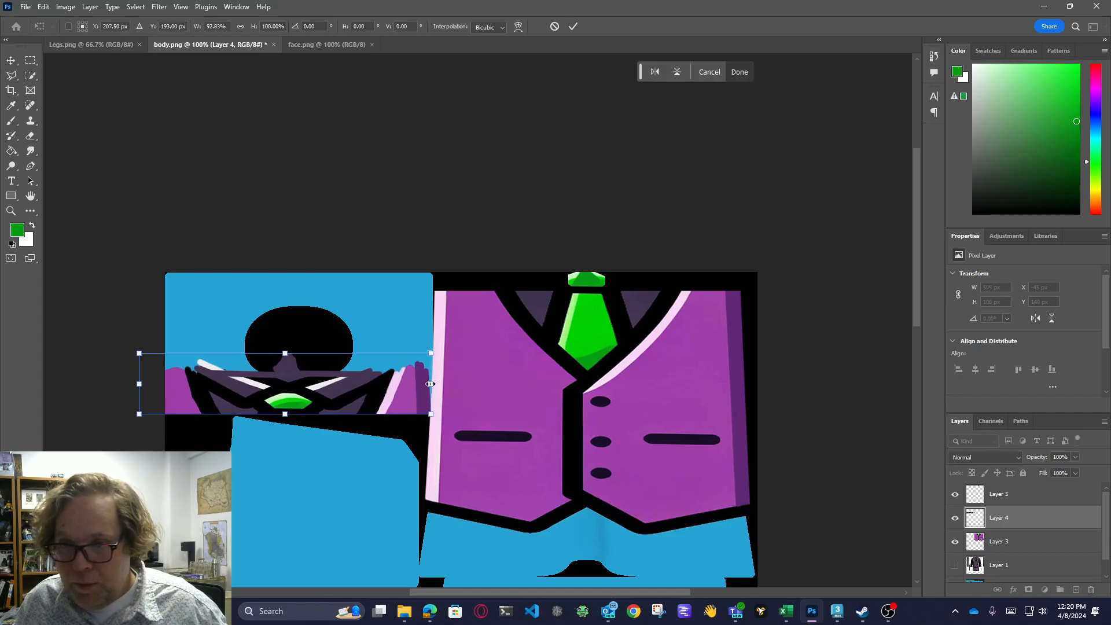
drag(139, 385, 158, 354)
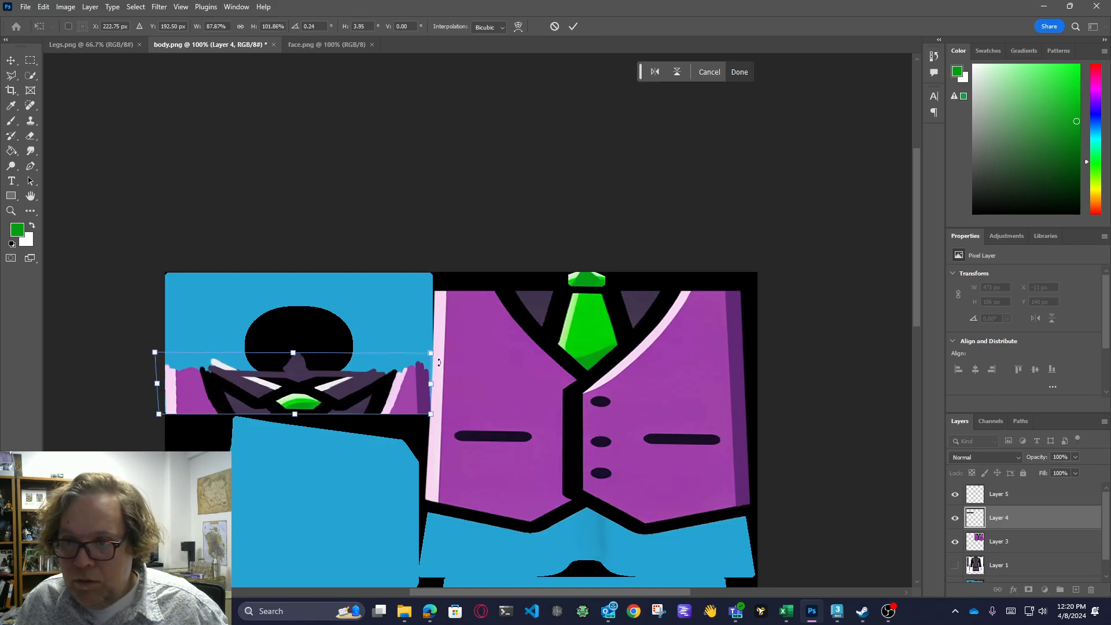
drag(433, 355, 439, 353)
drag(296, 352, 303, 363)
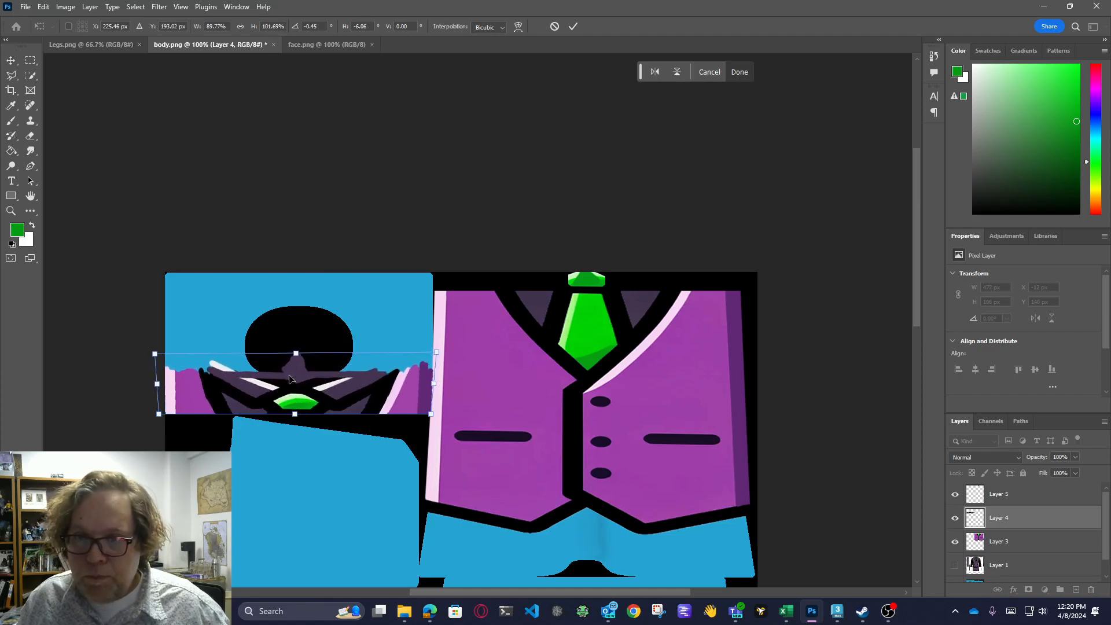
key(Return)
Erase the collar artwork overlapping the black neck oval using an 84 px eraser with 99% hardness
key(e)
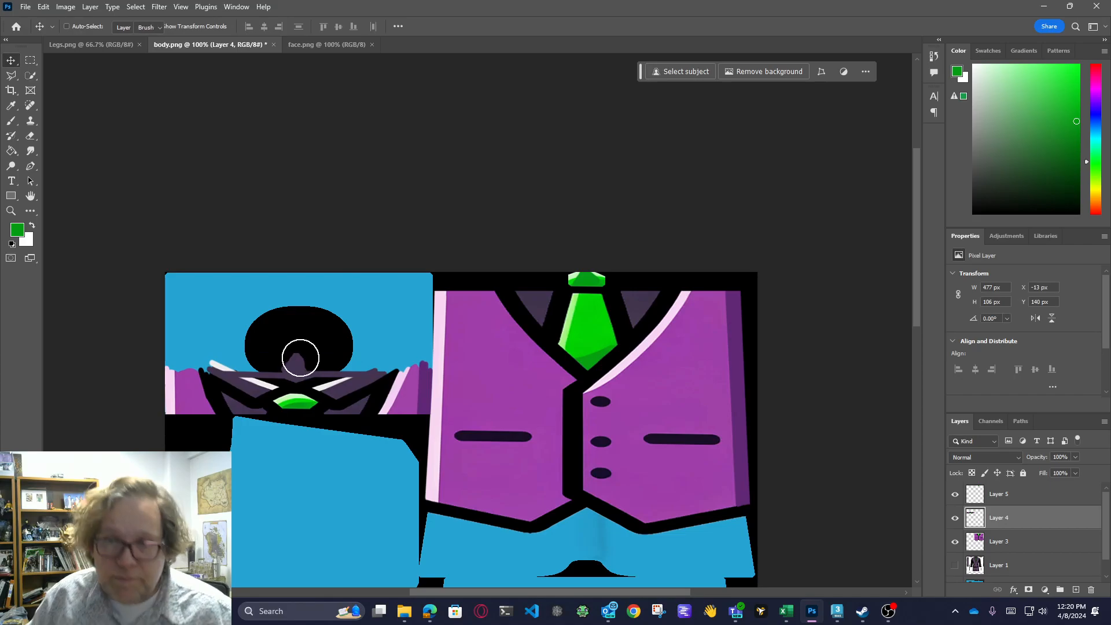
right_click(310, 340)
key(Escape)
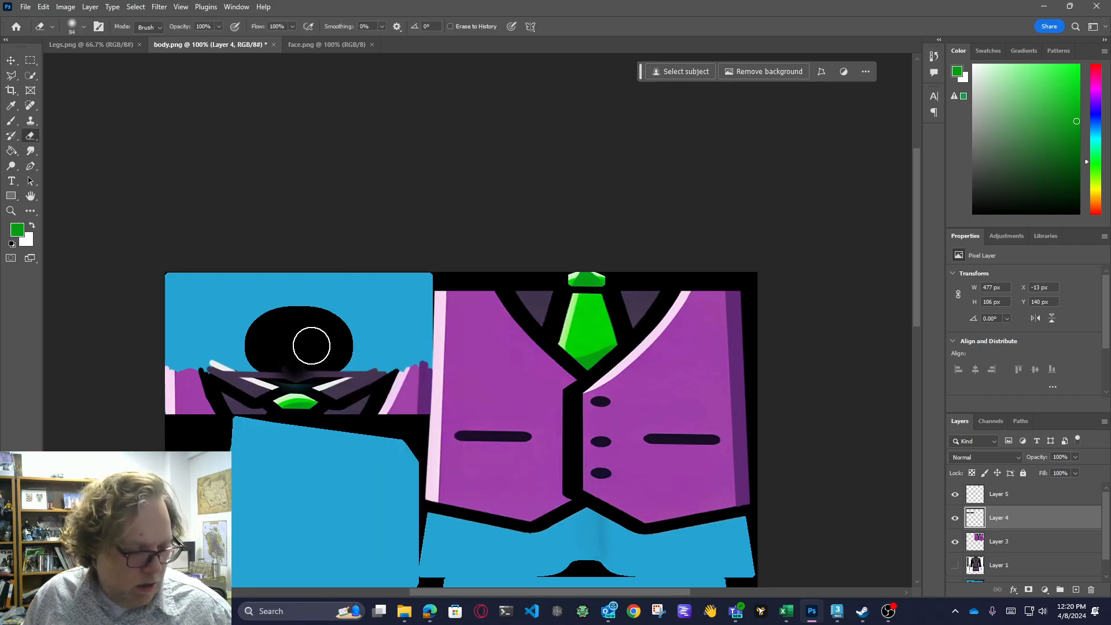
right_click(313, 346)
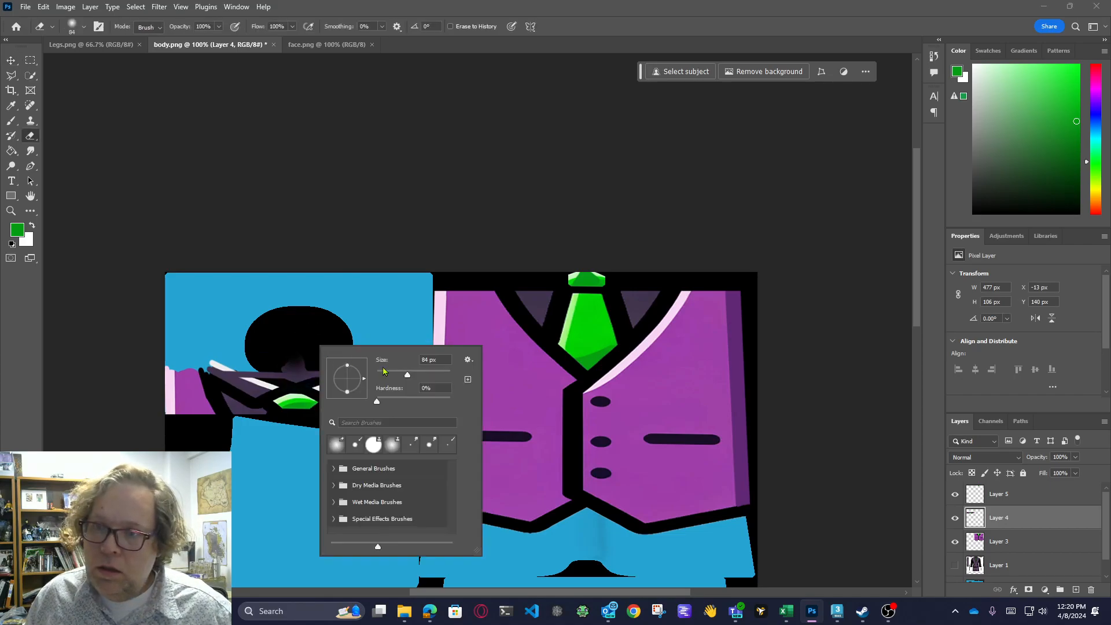
click(449, 401)
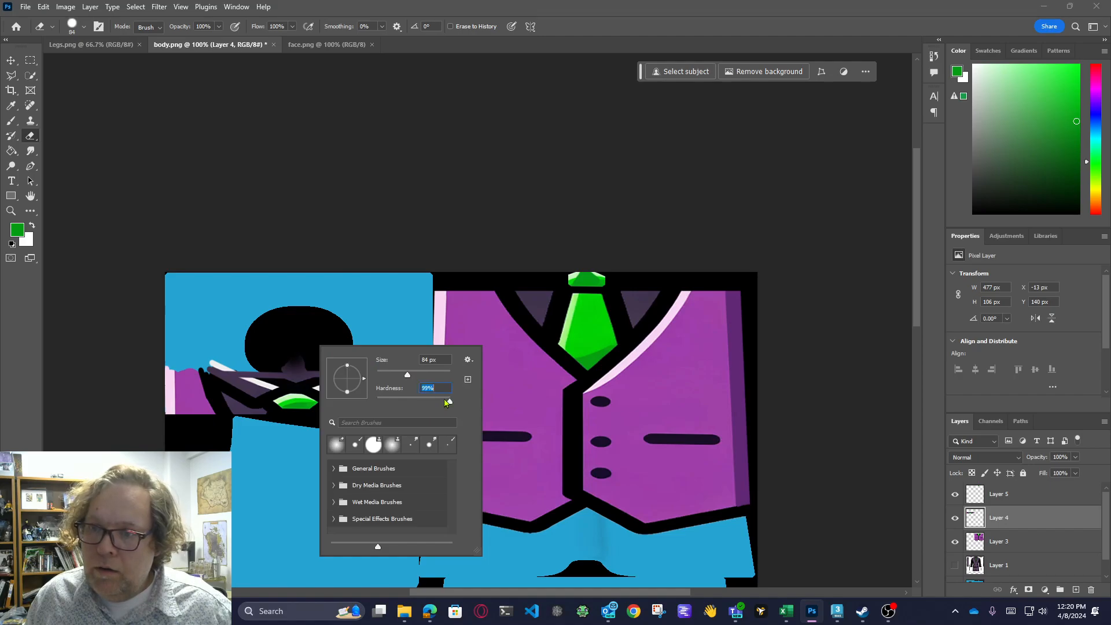
click(290, 359)
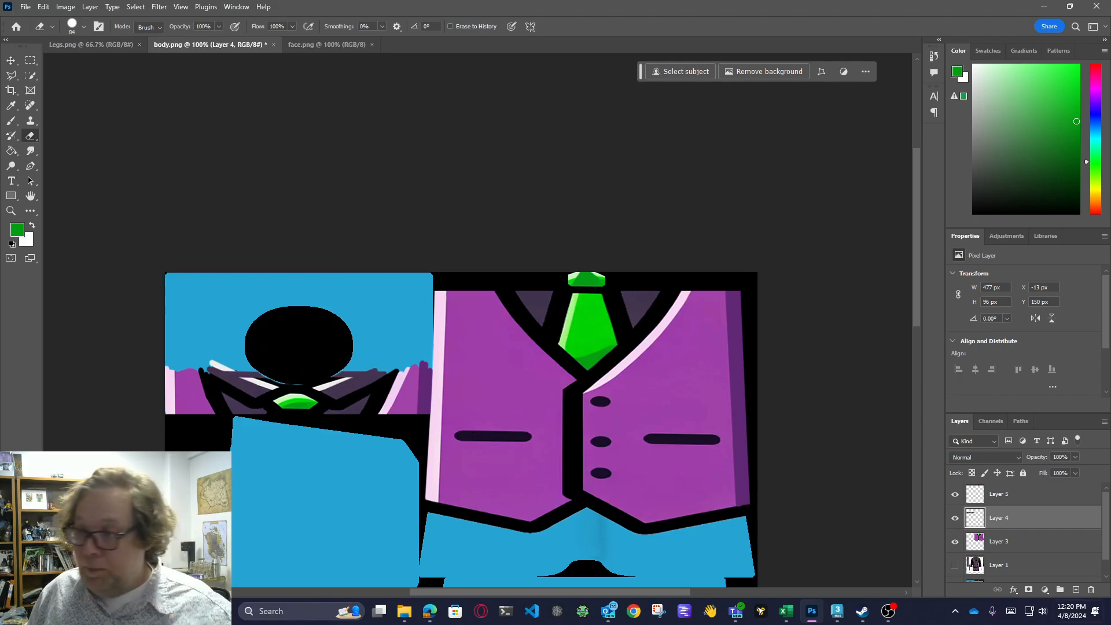
Copy the black neck oval from the Background to a new layer and place that layer at the top of the stack
scroll(1019, 539, down, 1)
click(1010, 570)
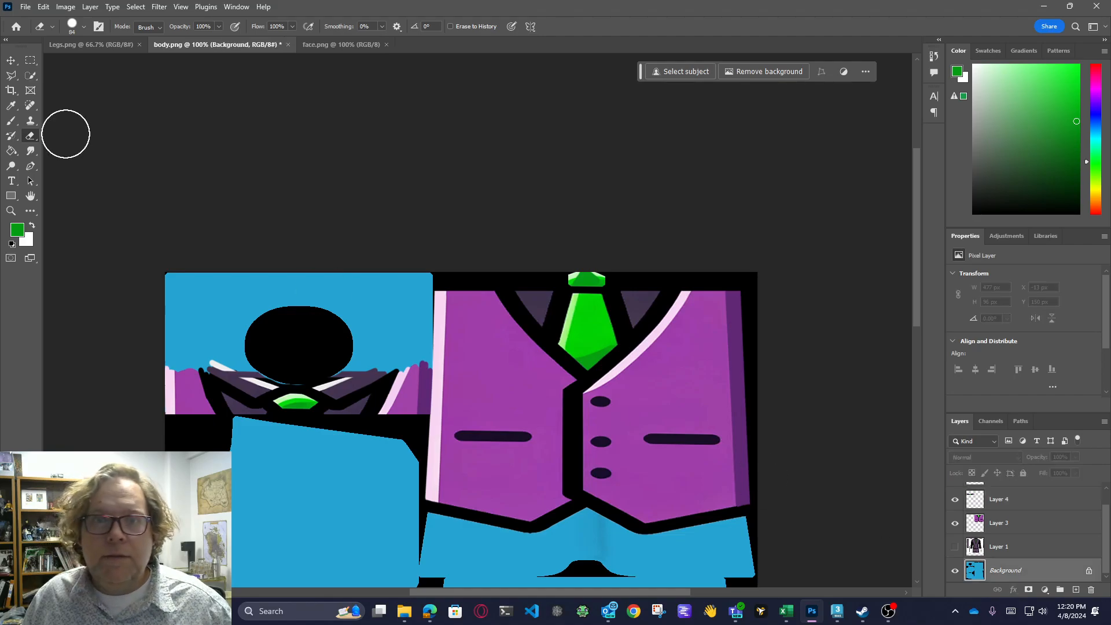
click(31, 75)
drag(265, 322, 301, 367)
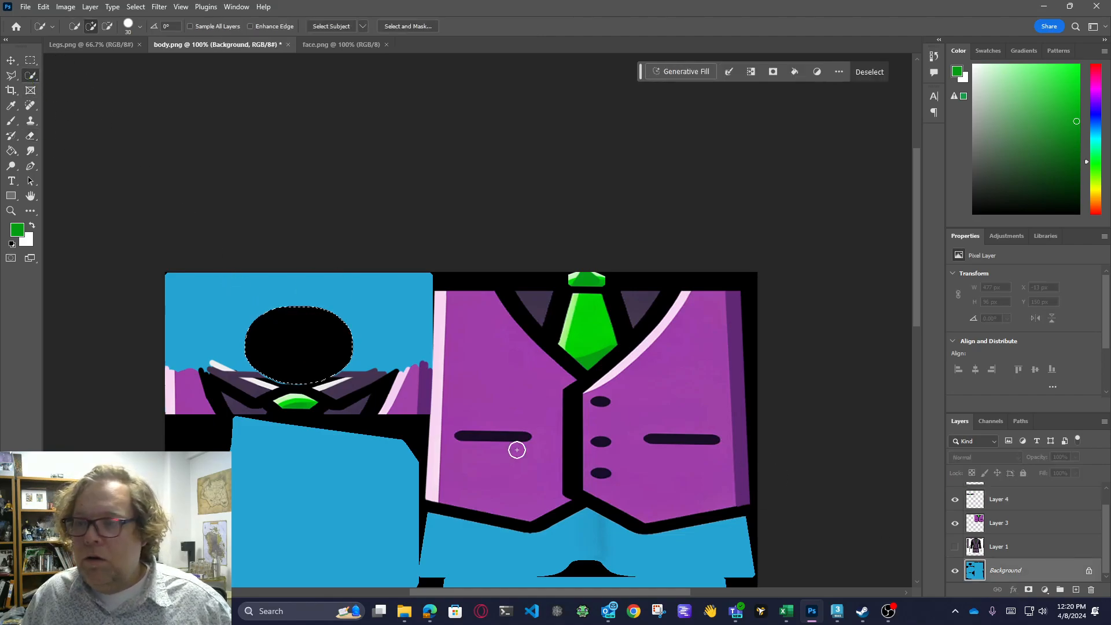
key(ctrl+j)
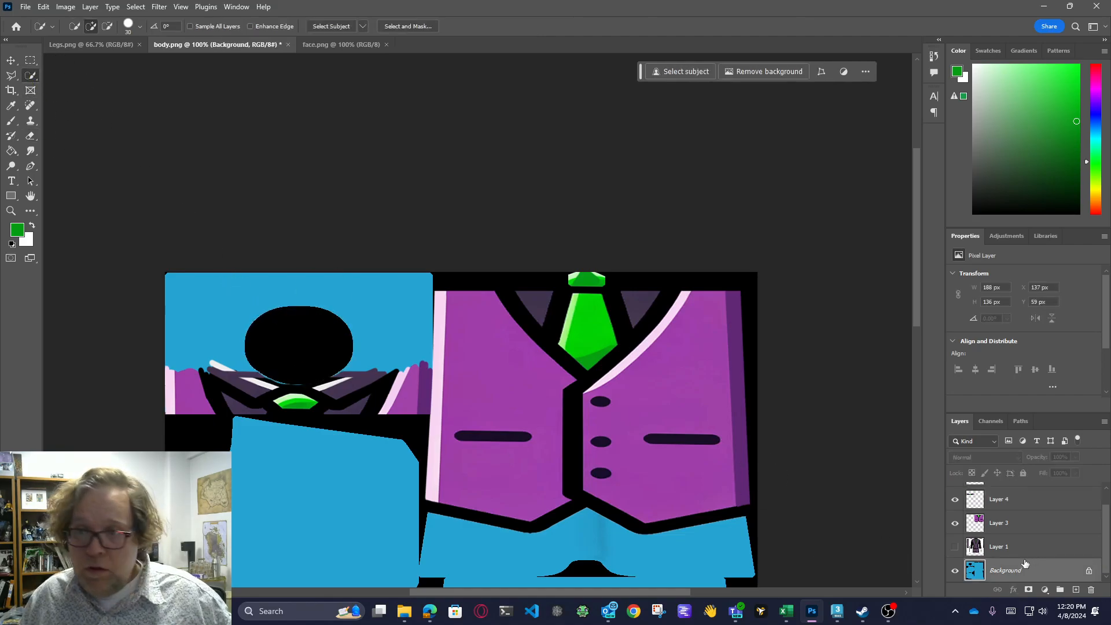
scroll(1037, 526, up, 1)
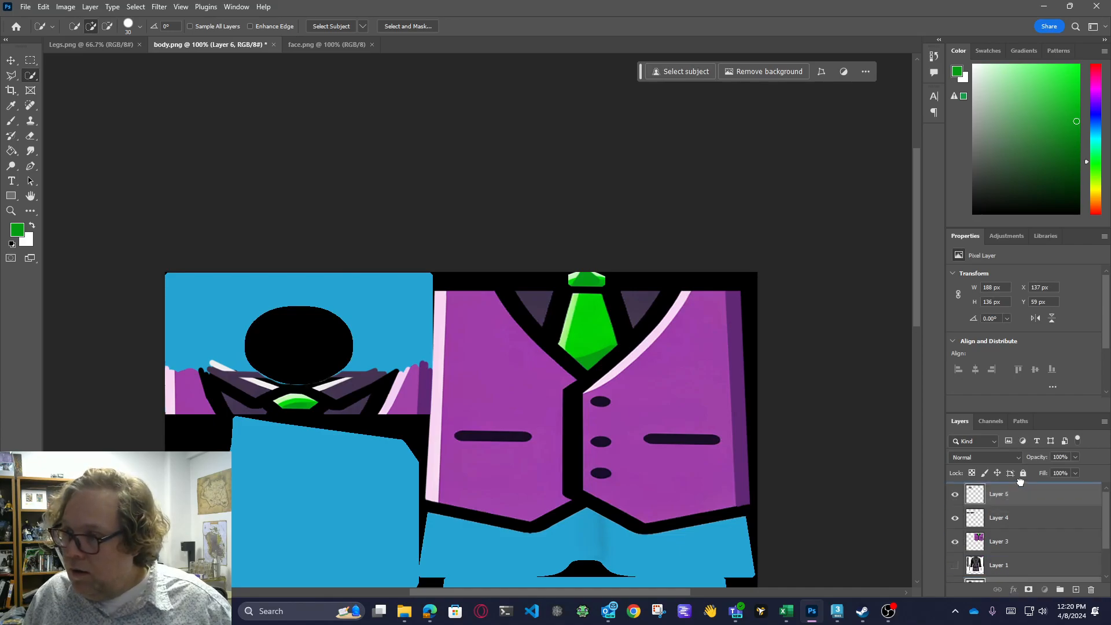
scroll(1020, 492, up, 1)
Enlarge the copied neck oval about its centre to roughly 212 by 157 px
key(ctrl+t)
drag(299, 384, 358, 393)
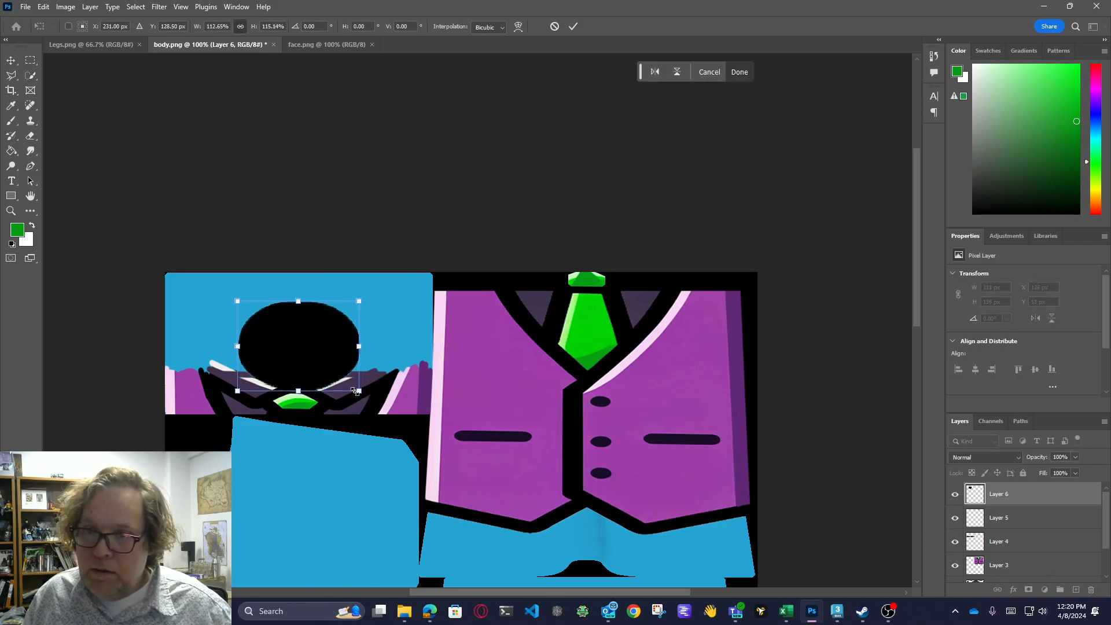
key(Return)
key(w)
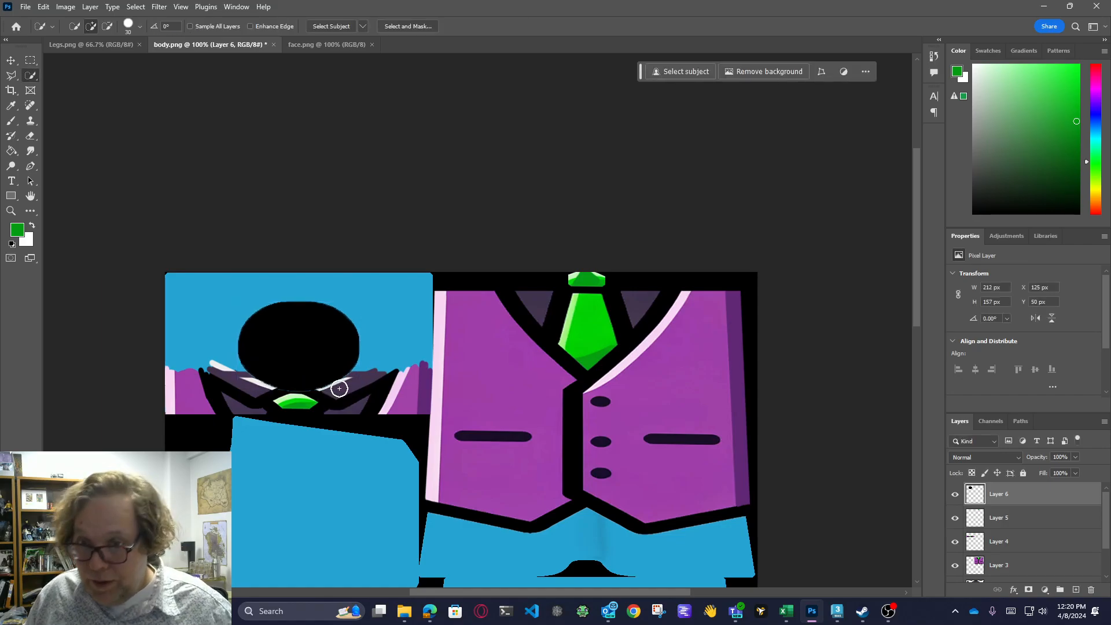
Load the enlarged oval's outline as a selection, delete its layer, and fill the selection with black on Layer 5
key(z)
click(358, 404)
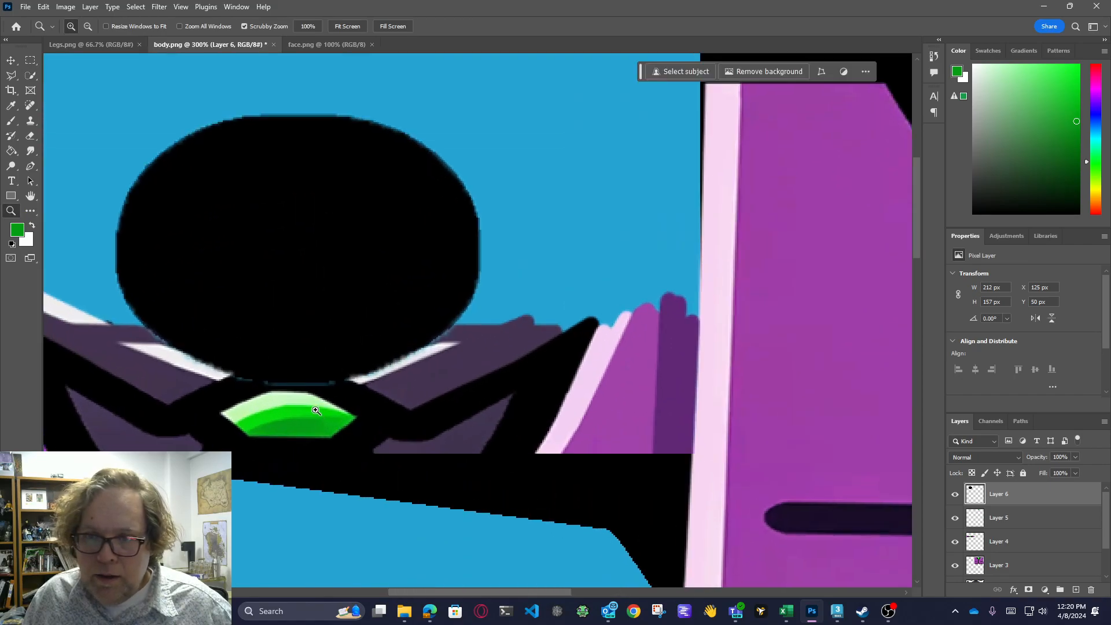
ctrl+click(985, 499)
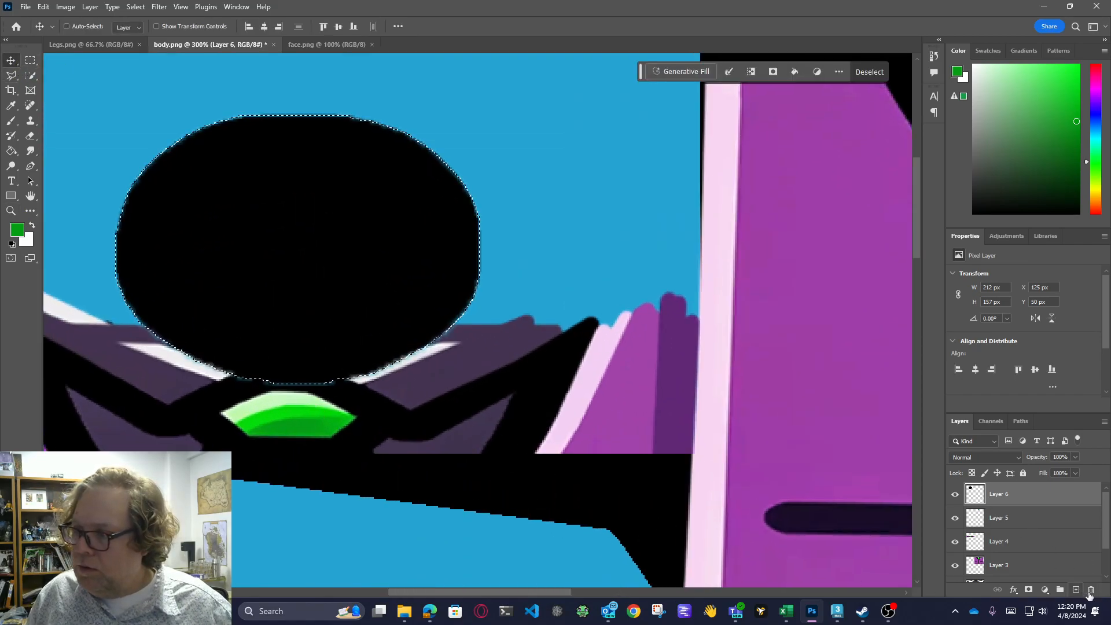
click(1091, 591)
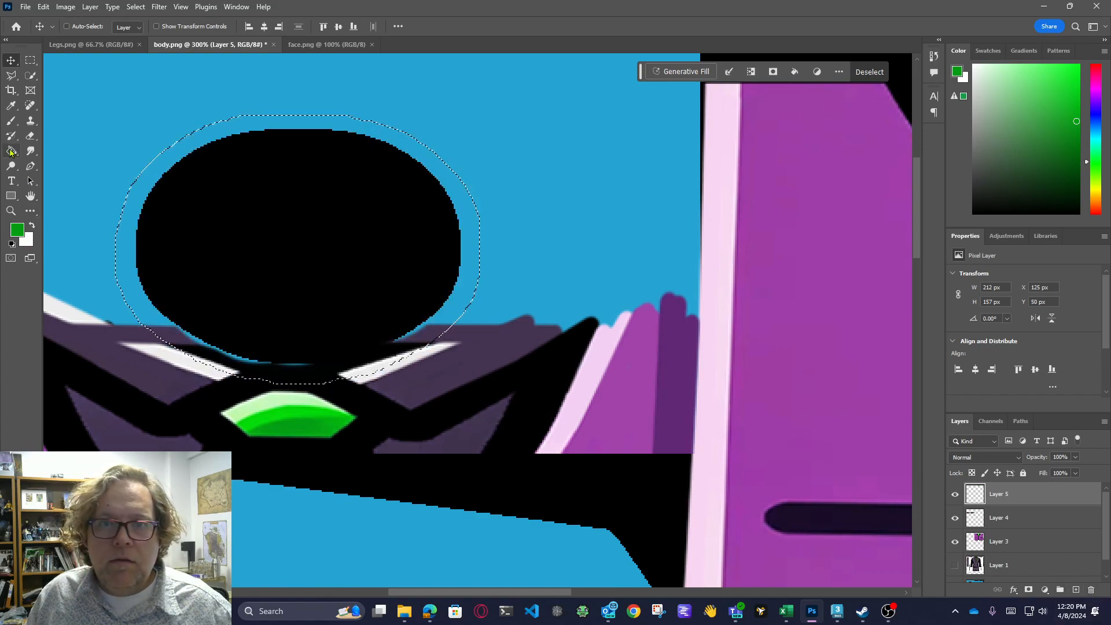
click(11, 152)
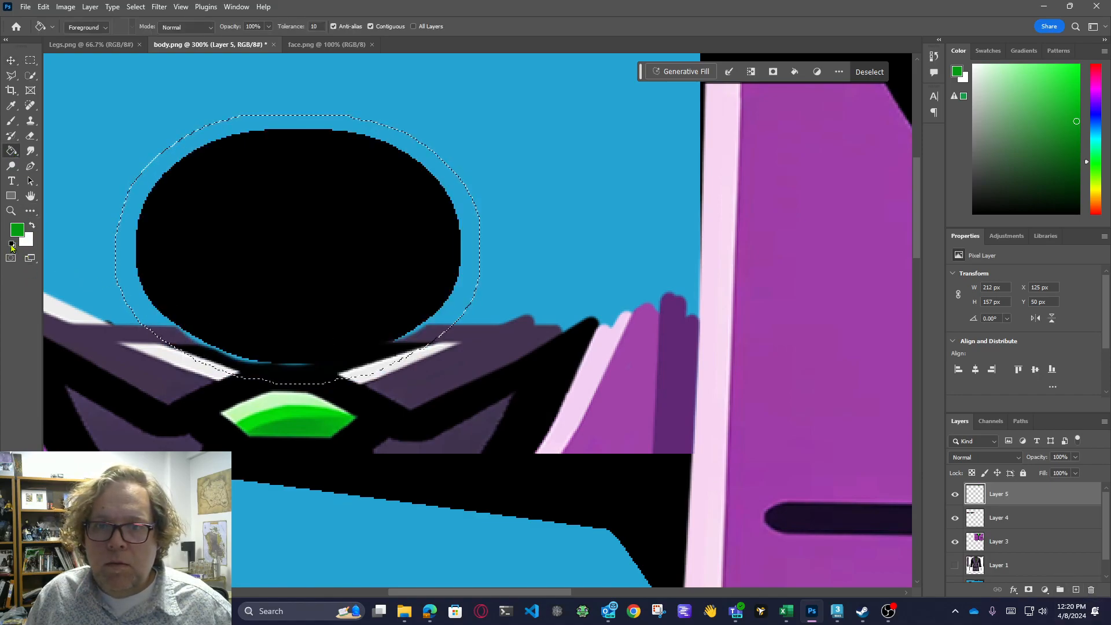
click(11, 245)
click(200, 324)
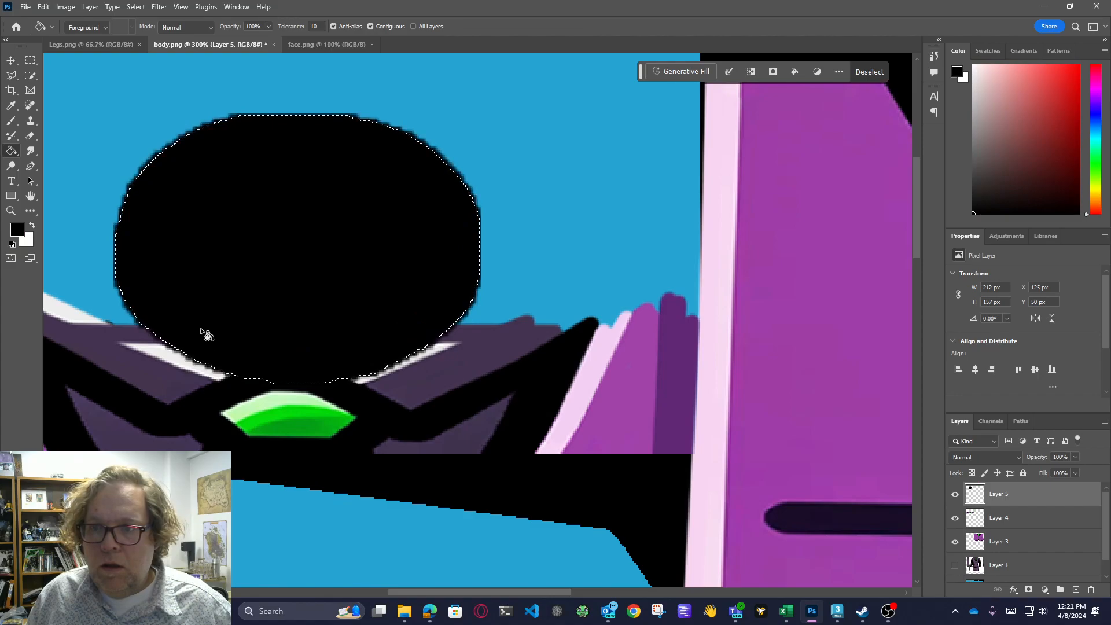
key(ctrl+d)
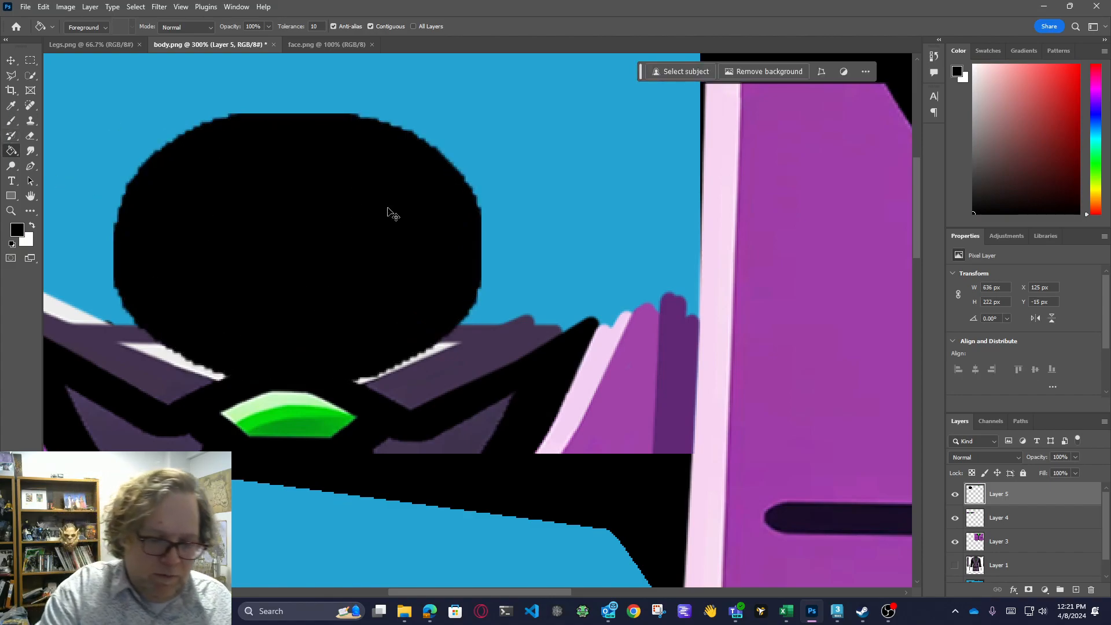
key(ctrl+minus)
key(ctrl+minus)
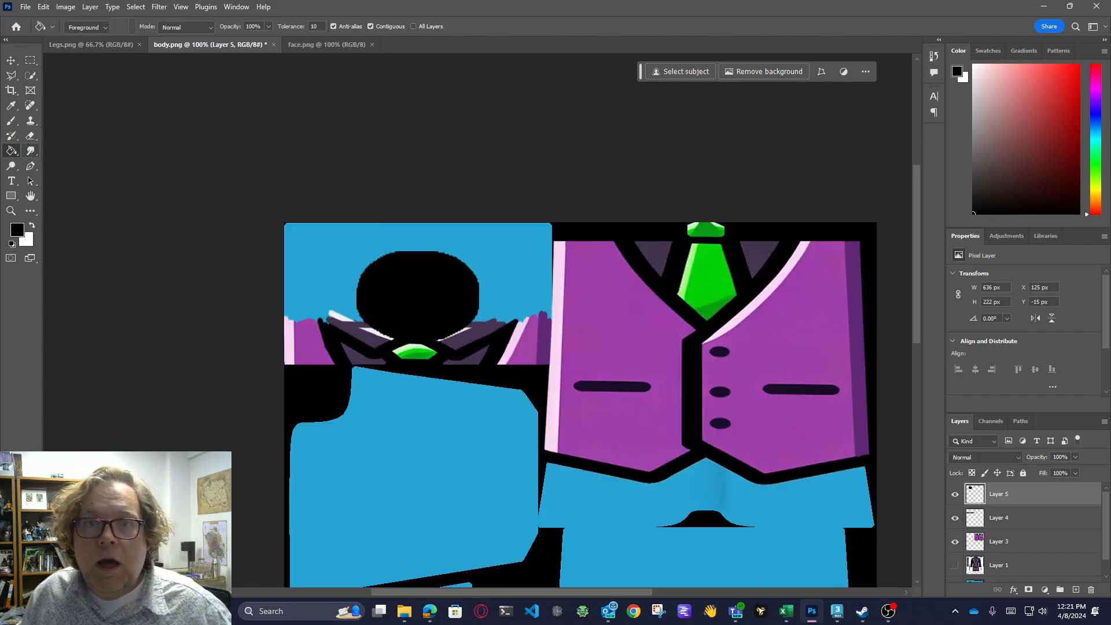
Draw an elliptical selection about 205 by 167 px and position it around the black neck oval
right_click(30, 60)
click(64, 73)
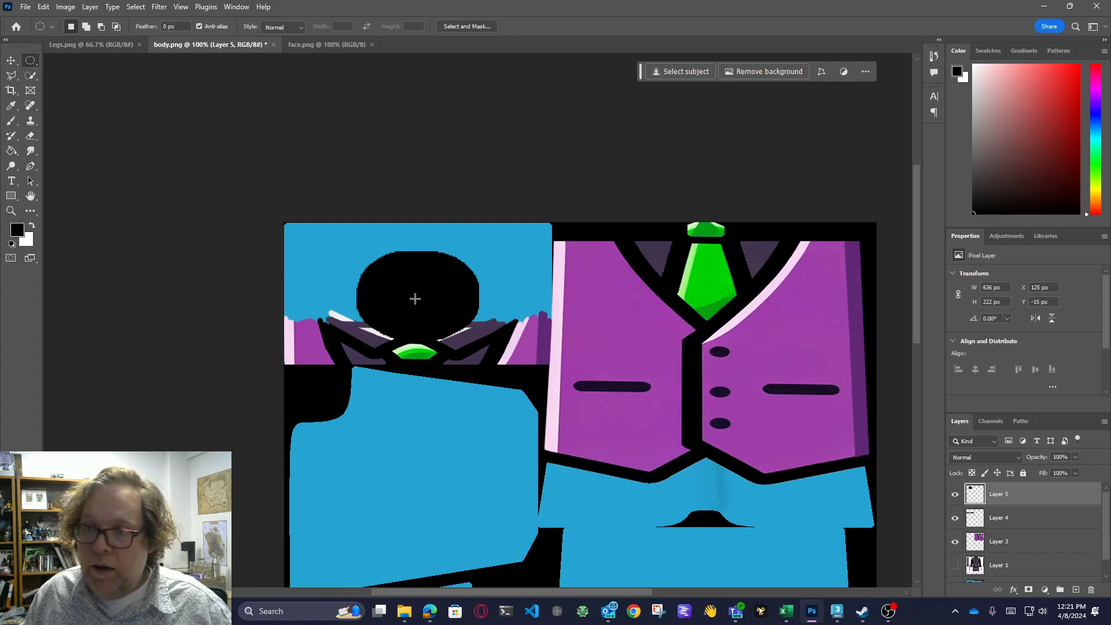
drag(413, 294, 531, 389)
drag(477, 358, 427, 320)
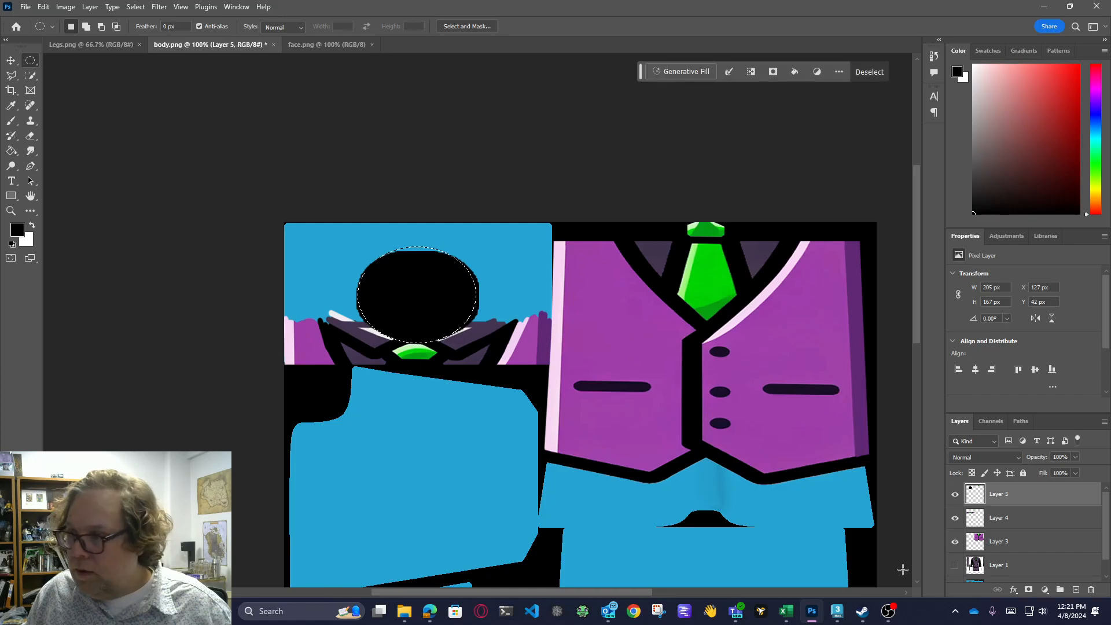
Delete Layer 5, fill the elliptical selection with black on a new layer, and clear the selection
click(1092, 591)
click(1076, 590)
click(11, 152)
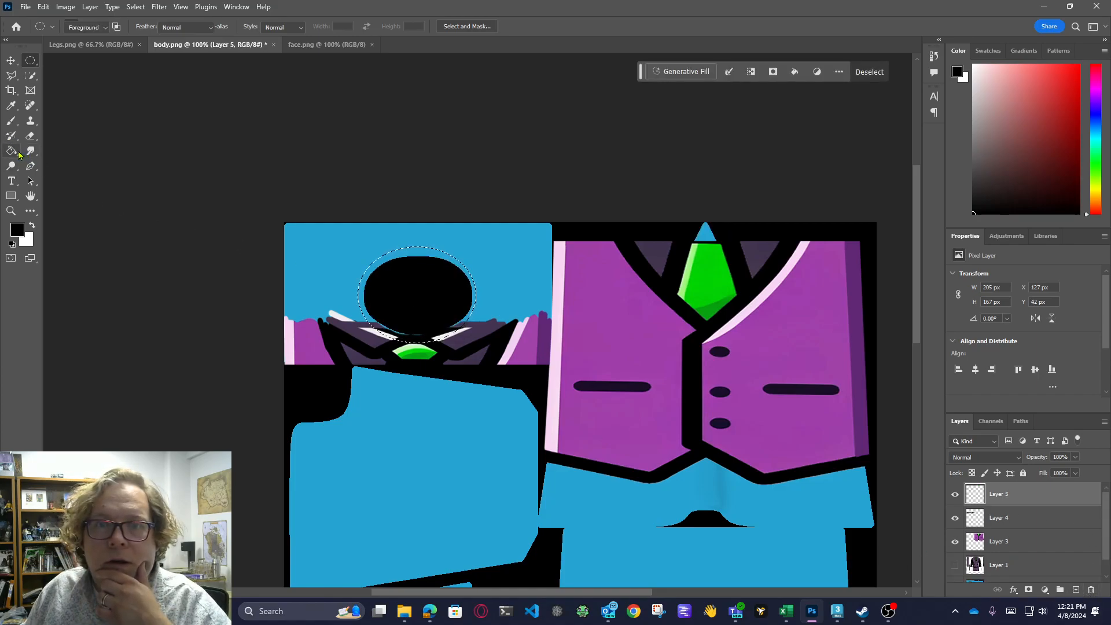
click(427, 294)
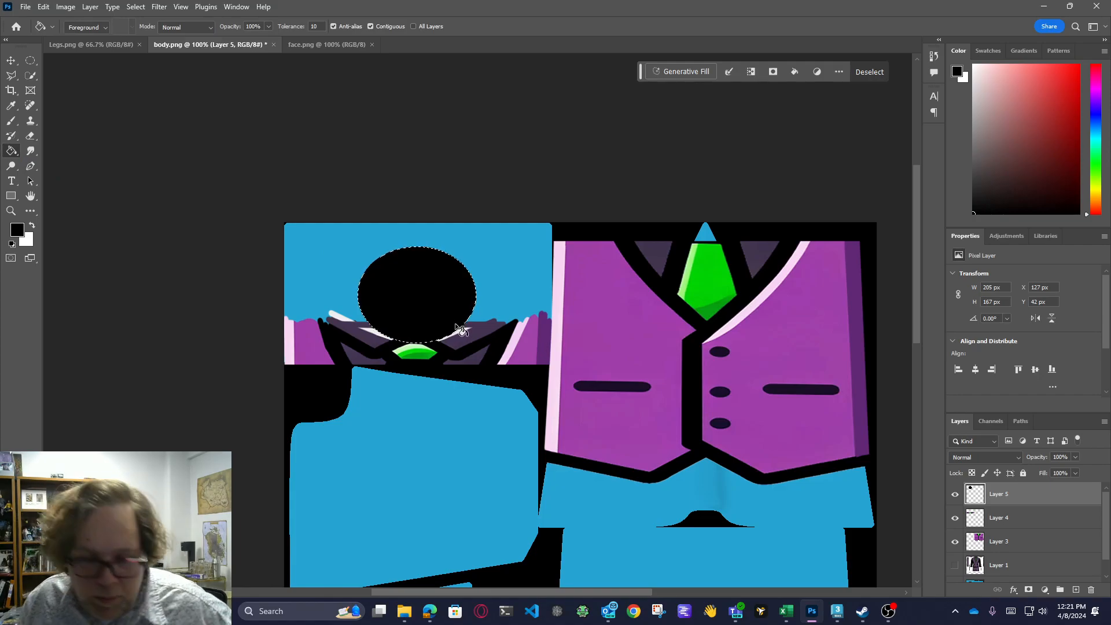
click(30, 60)
key(ctrl+d)
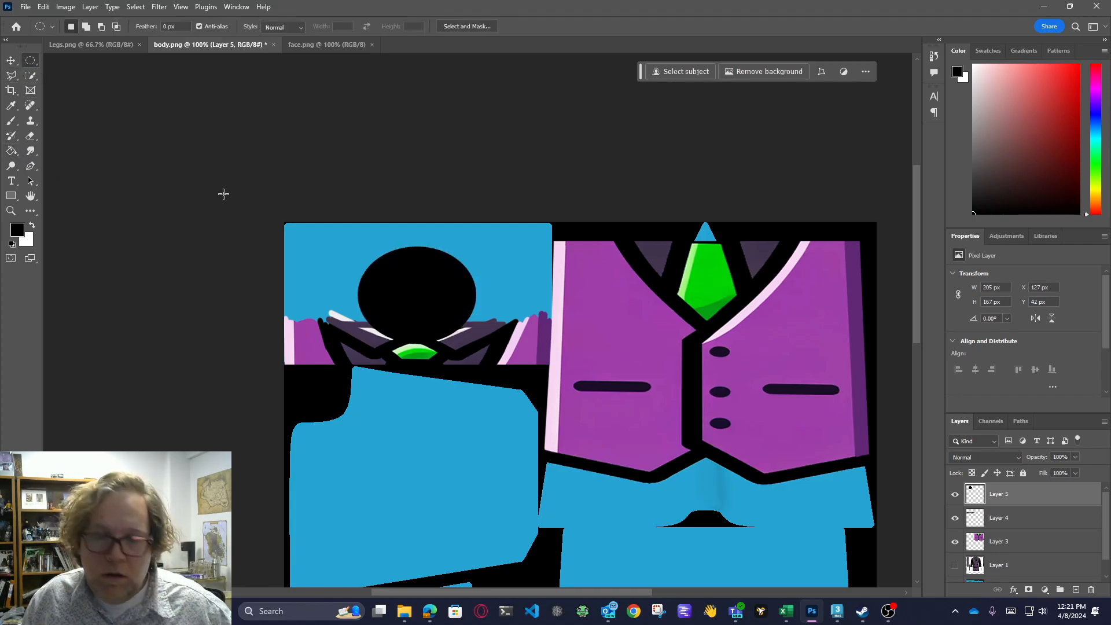
Nudge the new black neck oval up by 5 px
key(v)
key(Up)
key(Up)
key(Up)
key(Up)
key(Up)
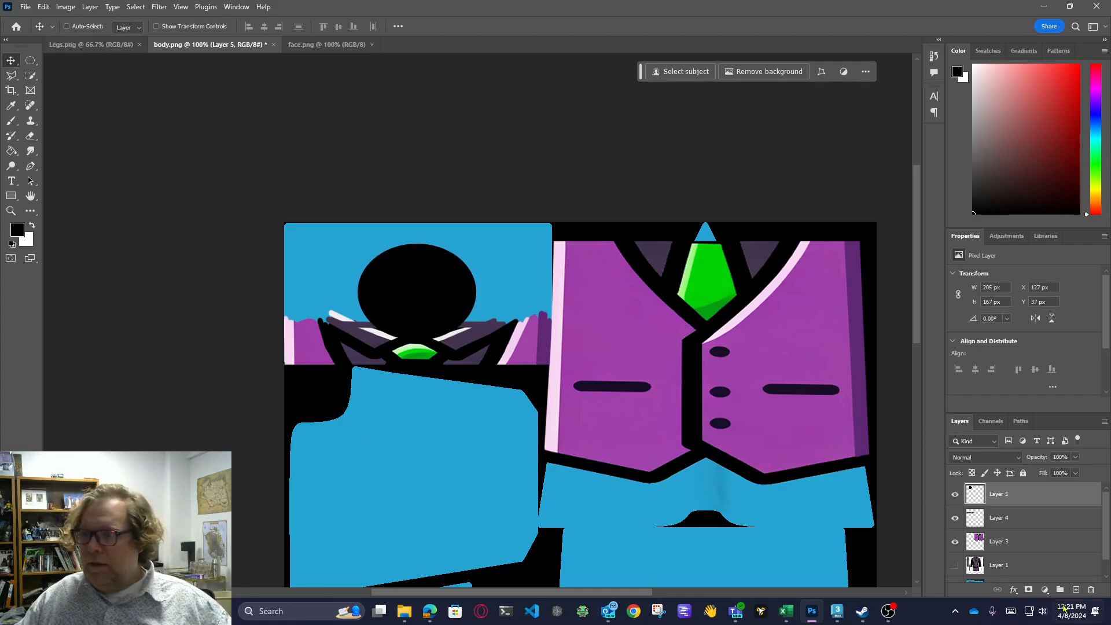
Add a white (ffffff) stroke of 8 px, positioned outside, to the black neck oval on Layer 5
click(1014, 590)
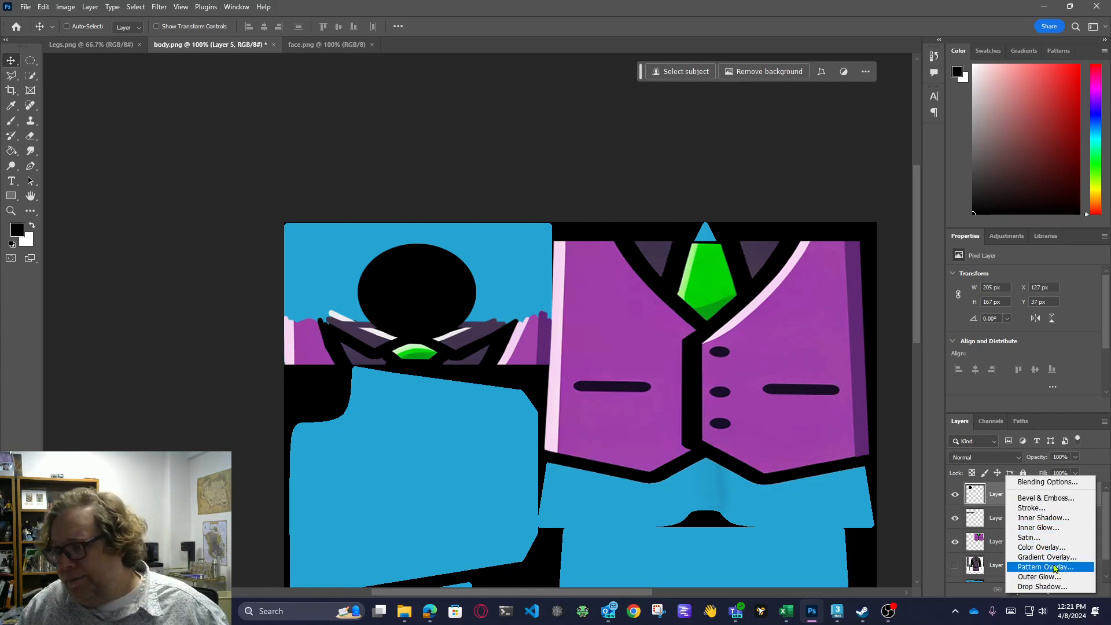
click(1043, 510)
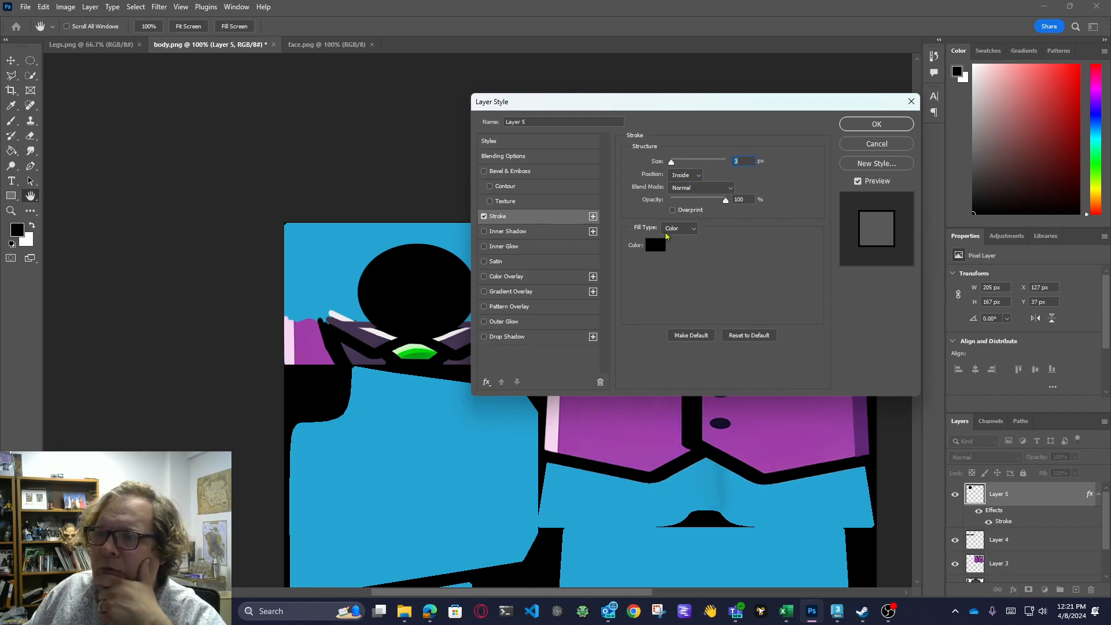
click(686, 175)
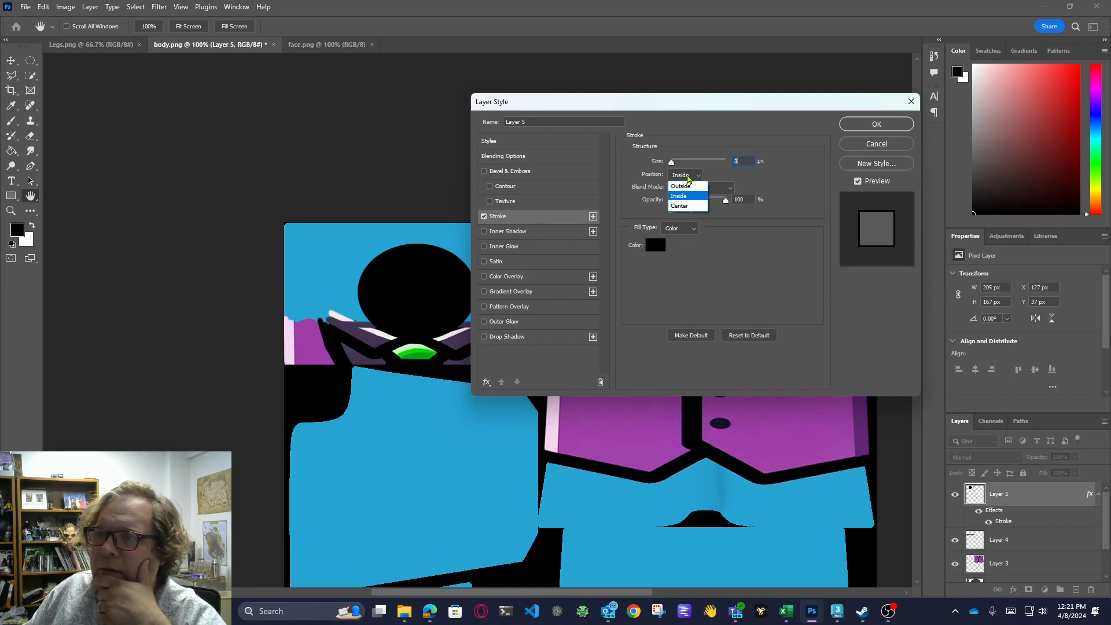
click(681, 180)
click(656, 245)
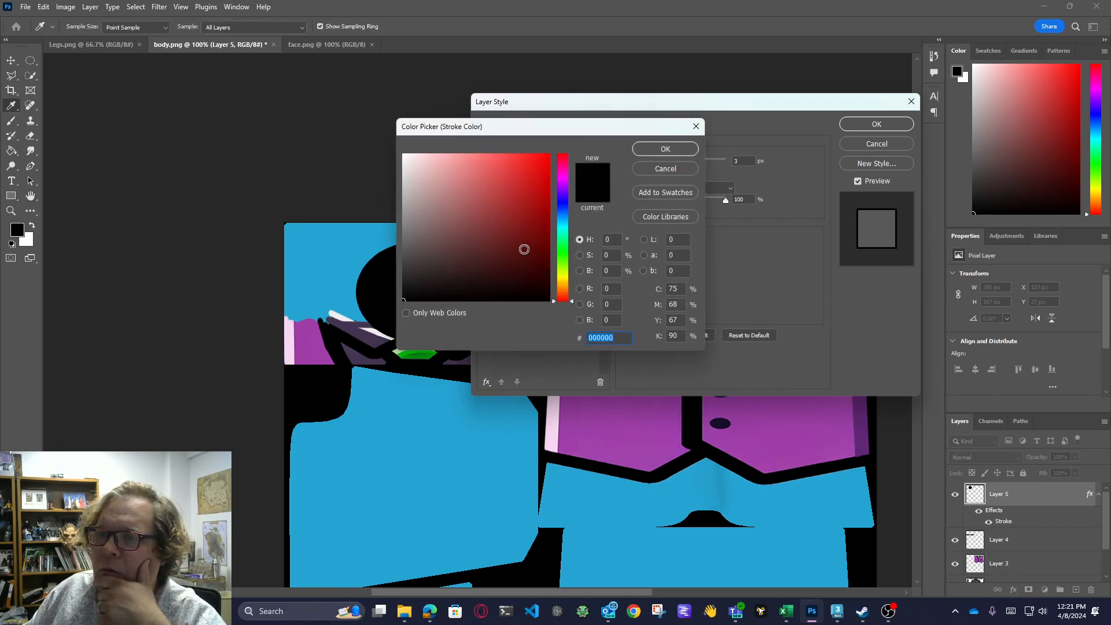
text(ffffff)
click(665, 149)
drag(672, 162, 677, 169)
click(866, 125)
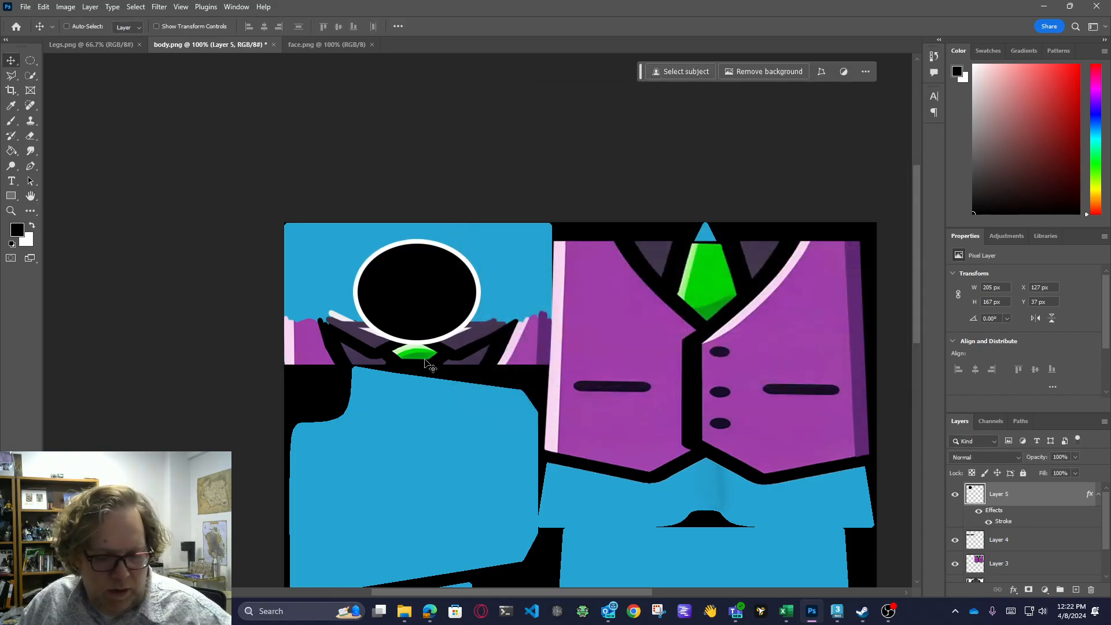
Nudge the white-outlined neck oval vertically over the collar to Y 36 px
key(Up)
key(Up)
key(Up)
key(Up)
key(Up)
key(Up)
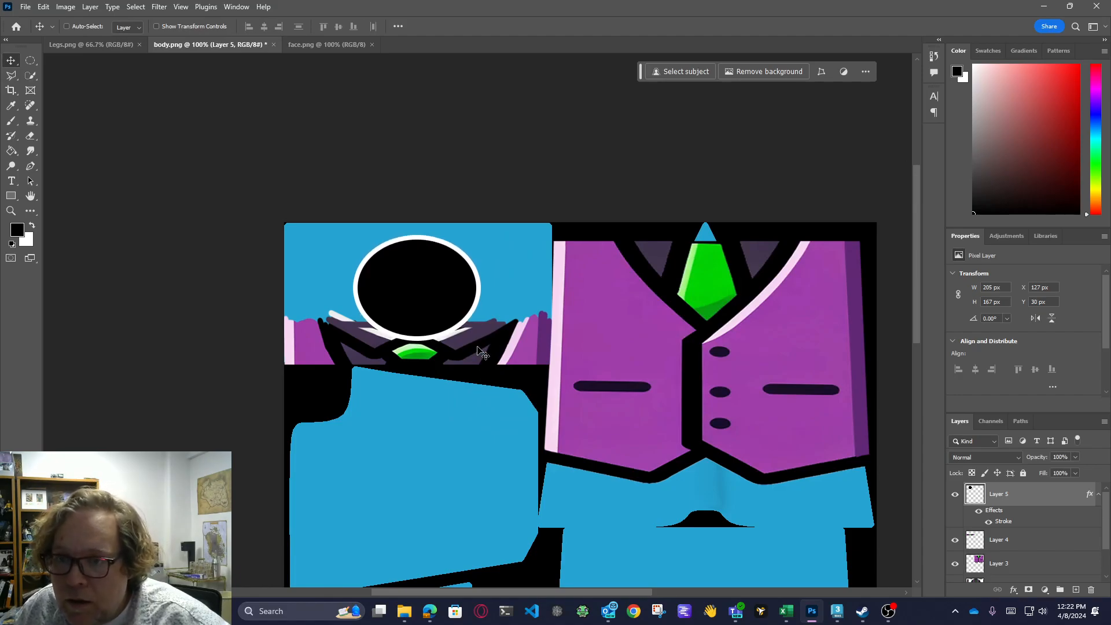
key(Down)
key(Down)
key(Down)
key(Down)
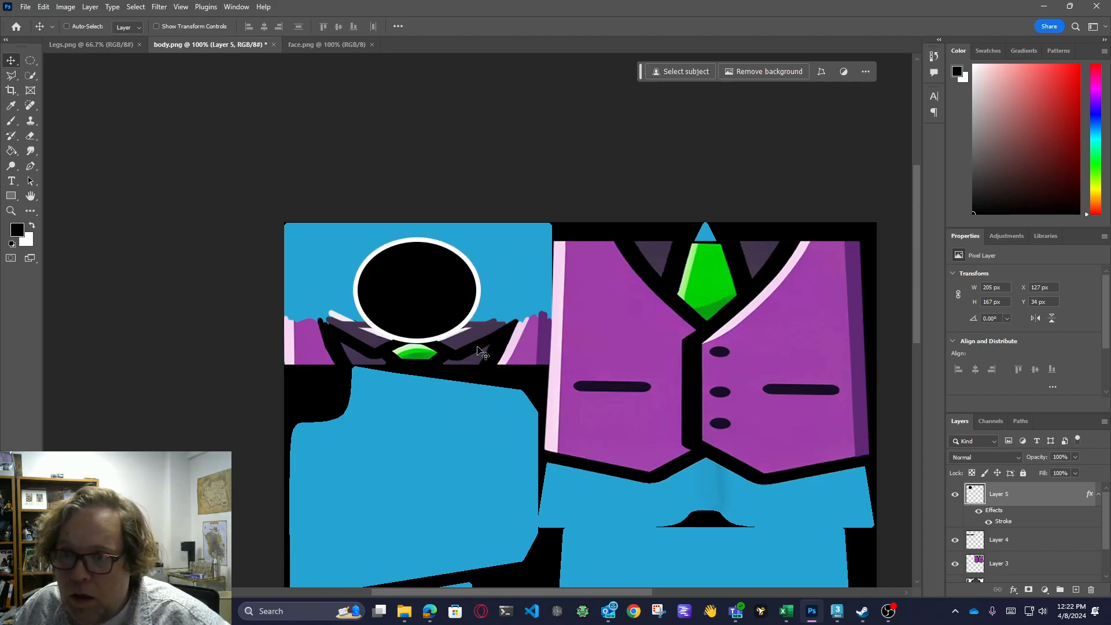
key(Down)
key(Down)
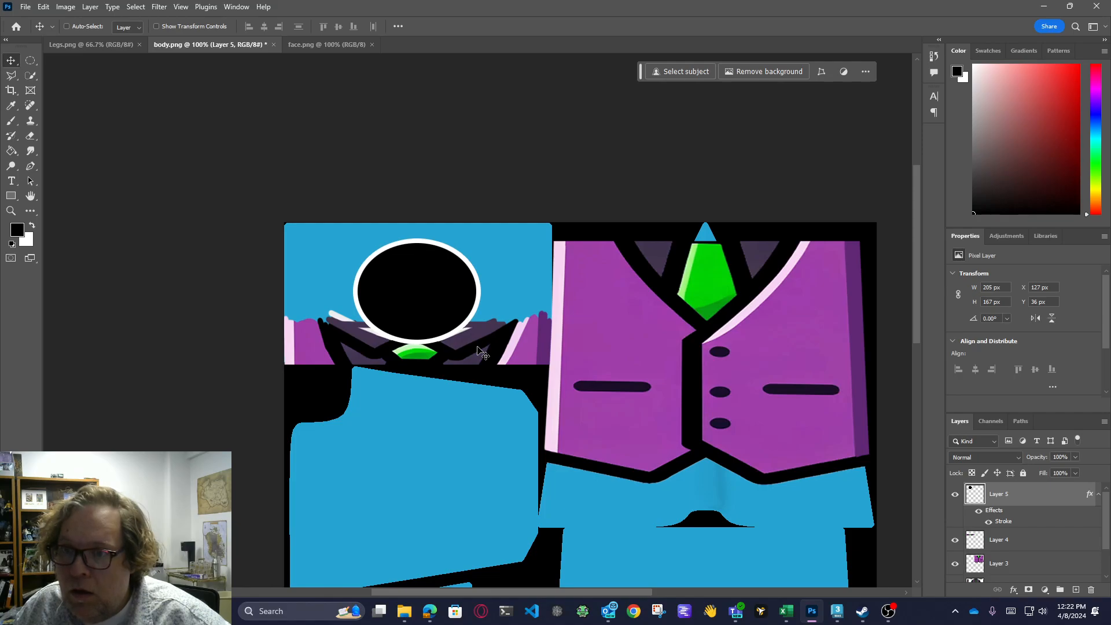
right_click(977, 501)
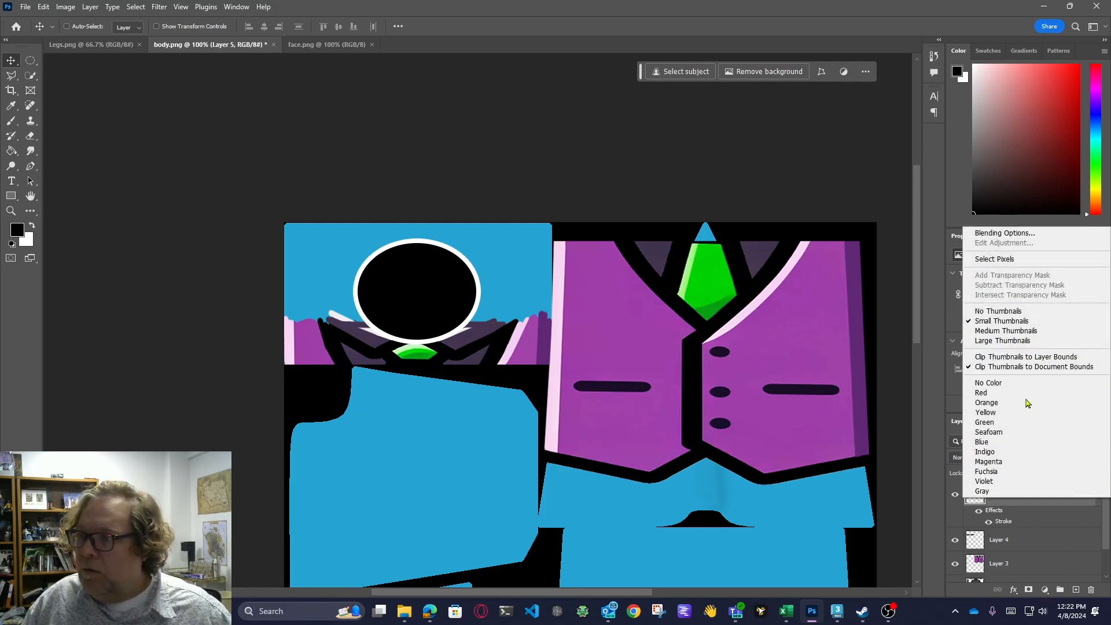
click(971, 513)
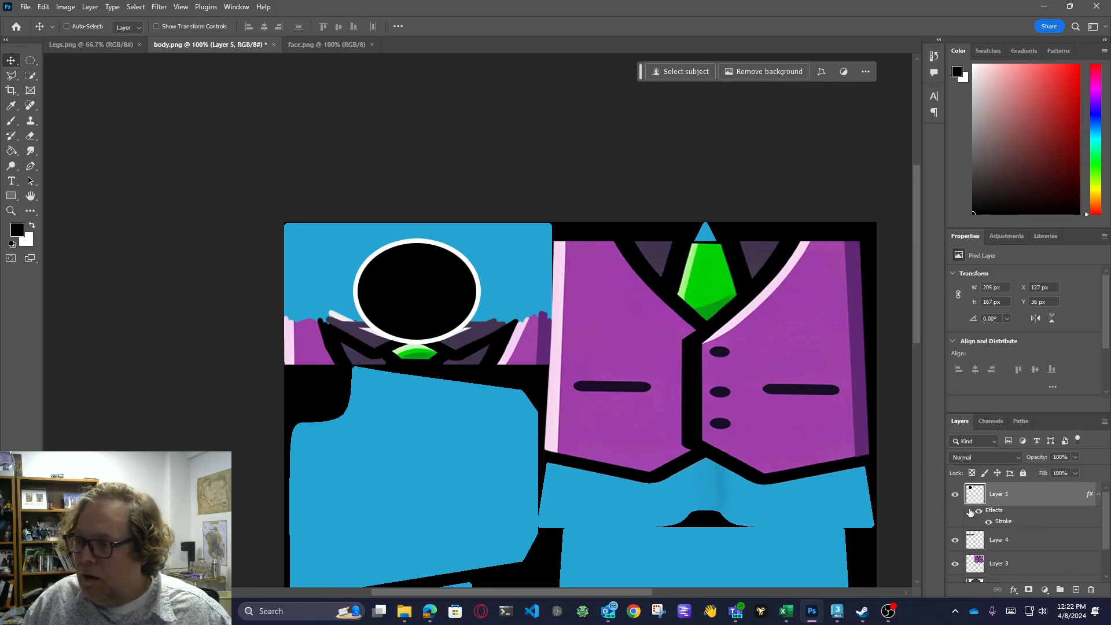
right_click(1014, 501)
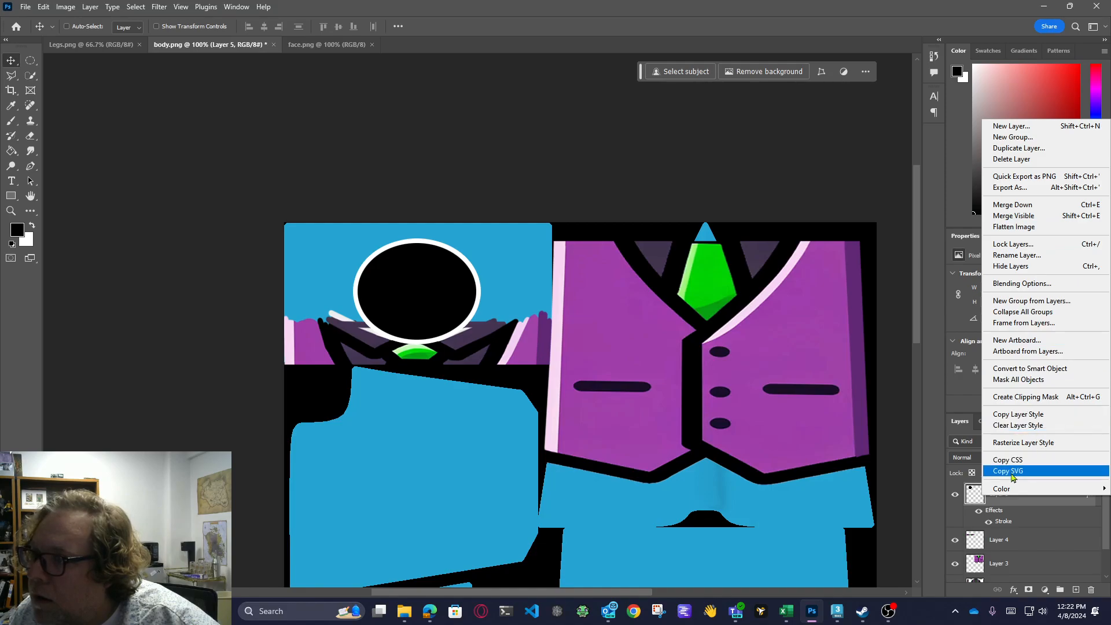
click(1050, 501)
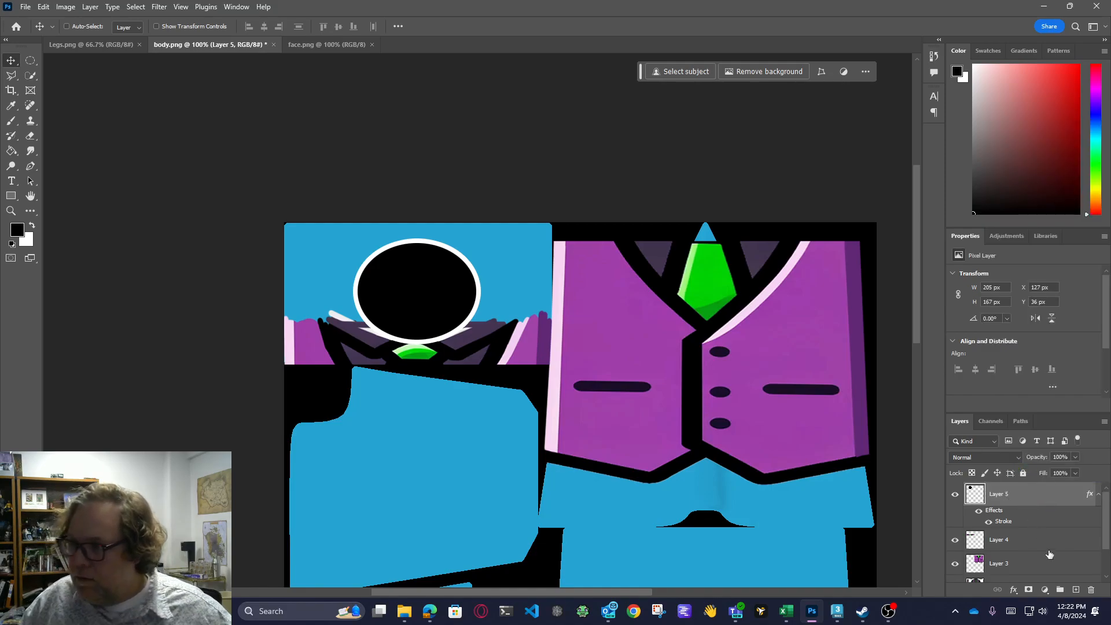
Create a new empty layer and merge it with Layer 5 to bake the white stroke into pixels
click(1077, 589)
right_click(1033, 524)
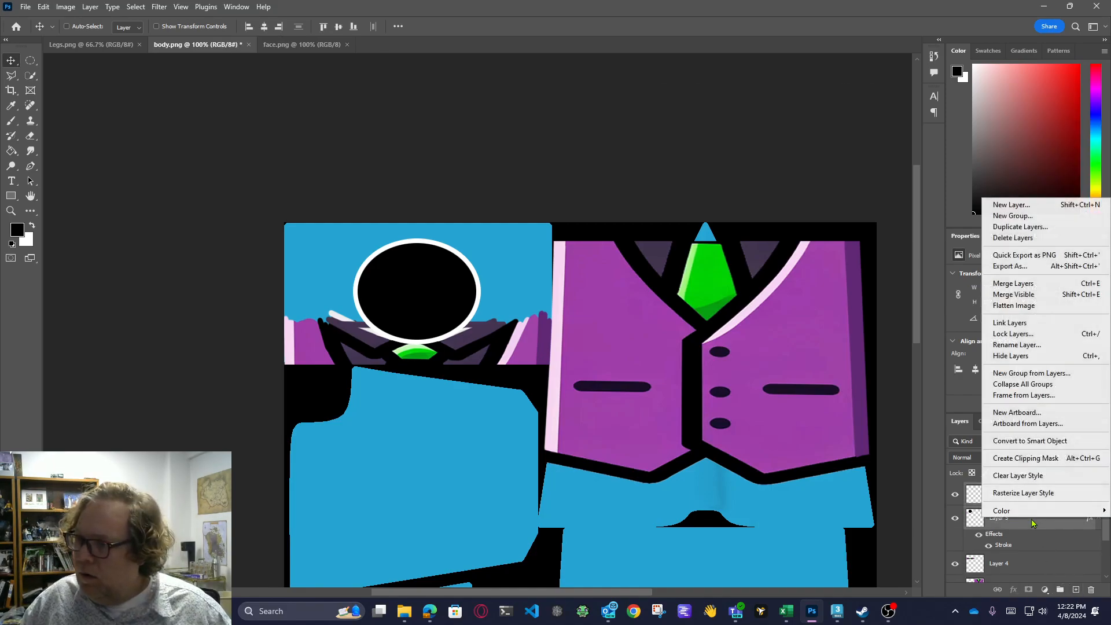
click(1024, 354)
Add a 7 px outside stroke to Layer 6 in the dark purple 453450 sampled from the collar
click(1014, 589)
click(1034, 505)
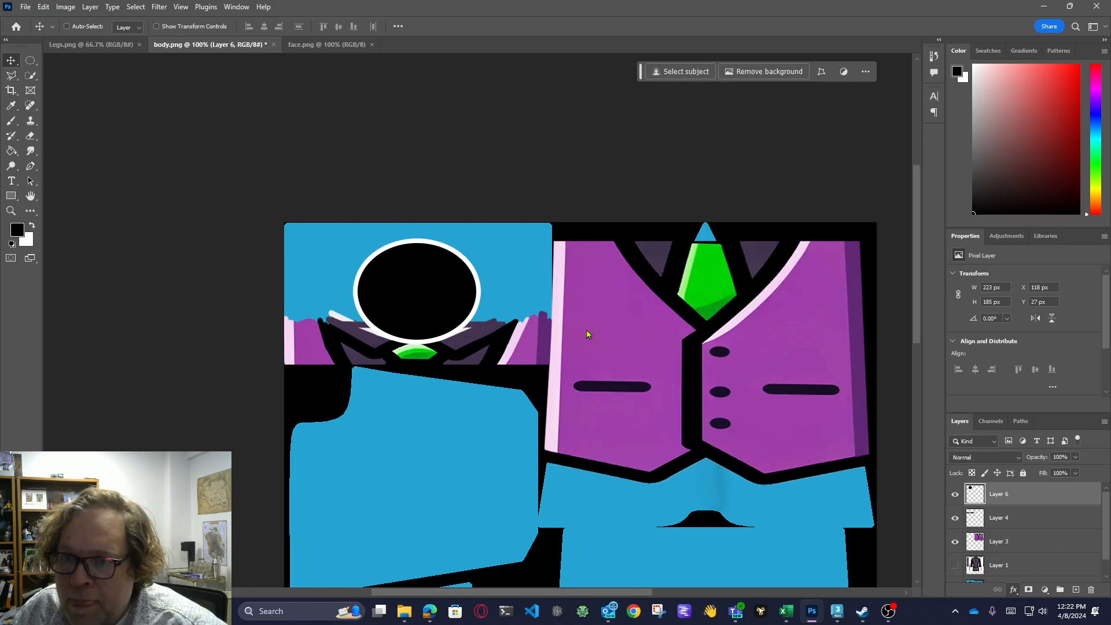
click(652, 253)
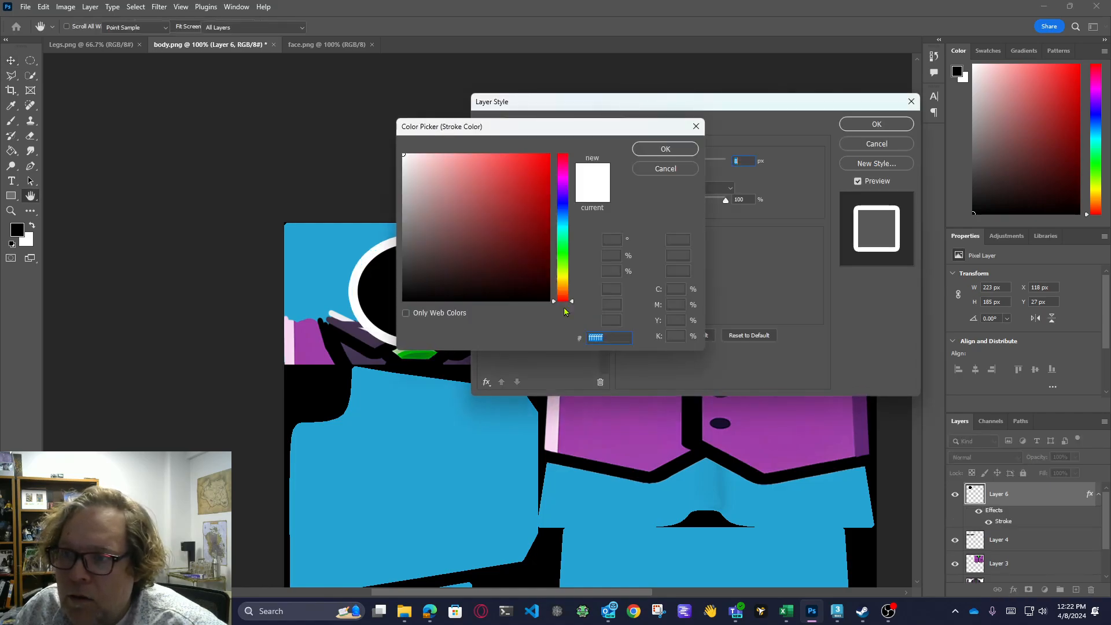
click(369, 335)
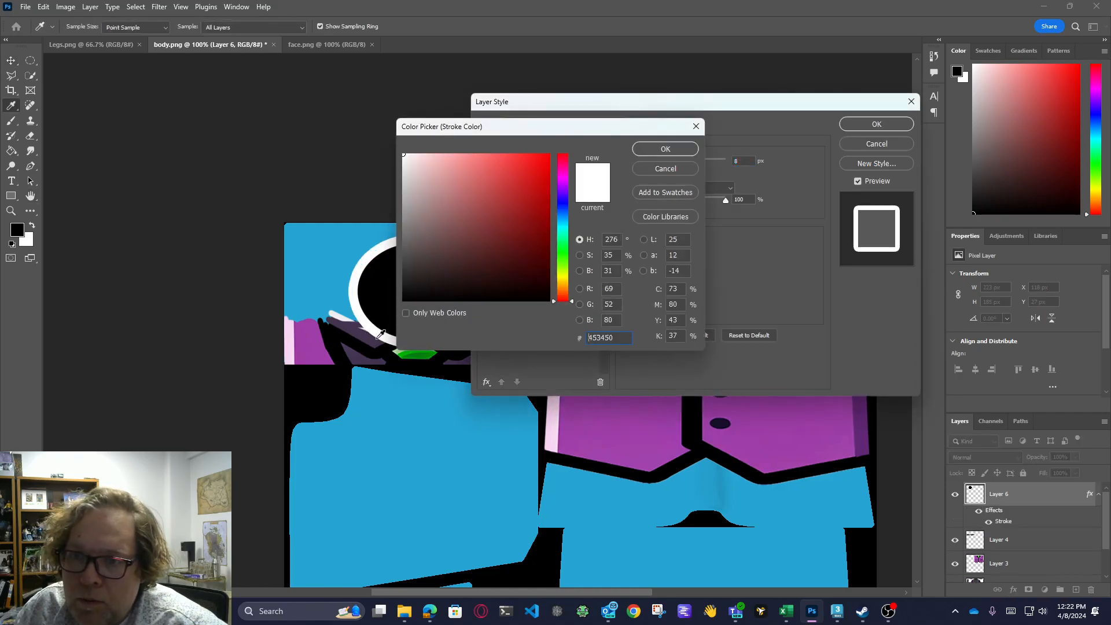
click(665, 150)
drag(675, 164, 676, 168)
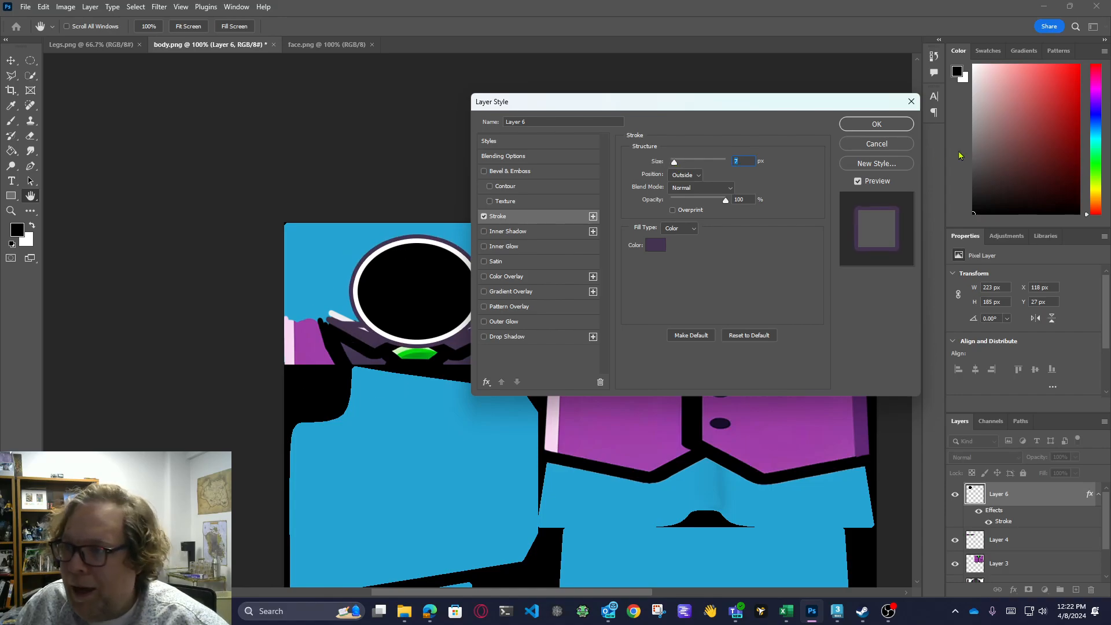
click(877, 124)
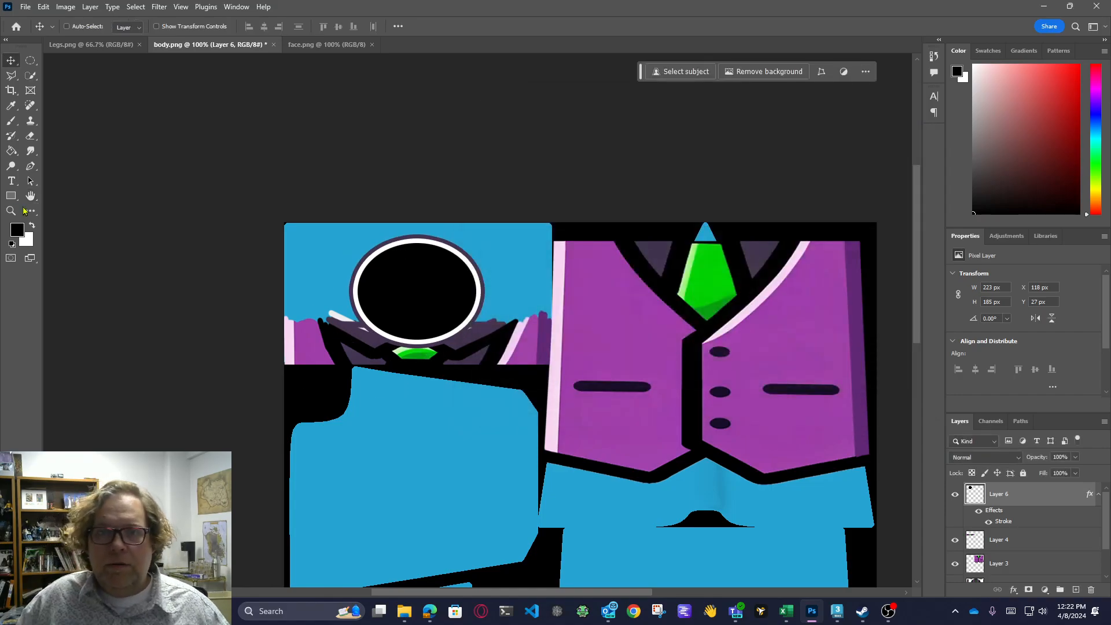
Compare the collar artwork with the outlined oval on Layer 6 hidden and shown
click(13, 209)
click(326, 359)
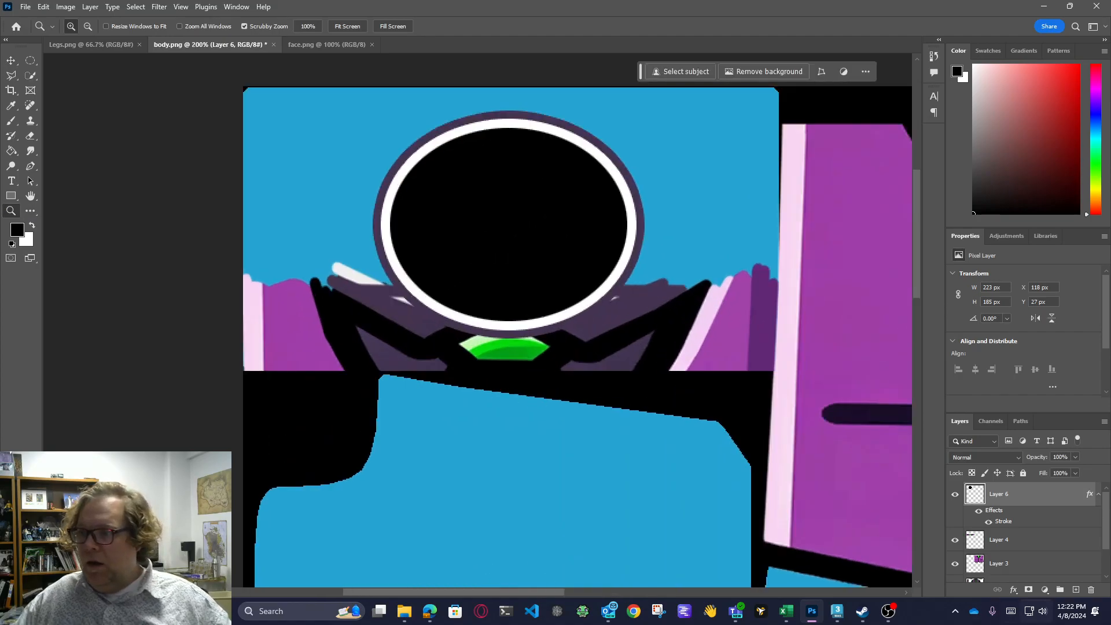
click(955, 495)
click(956, 495)
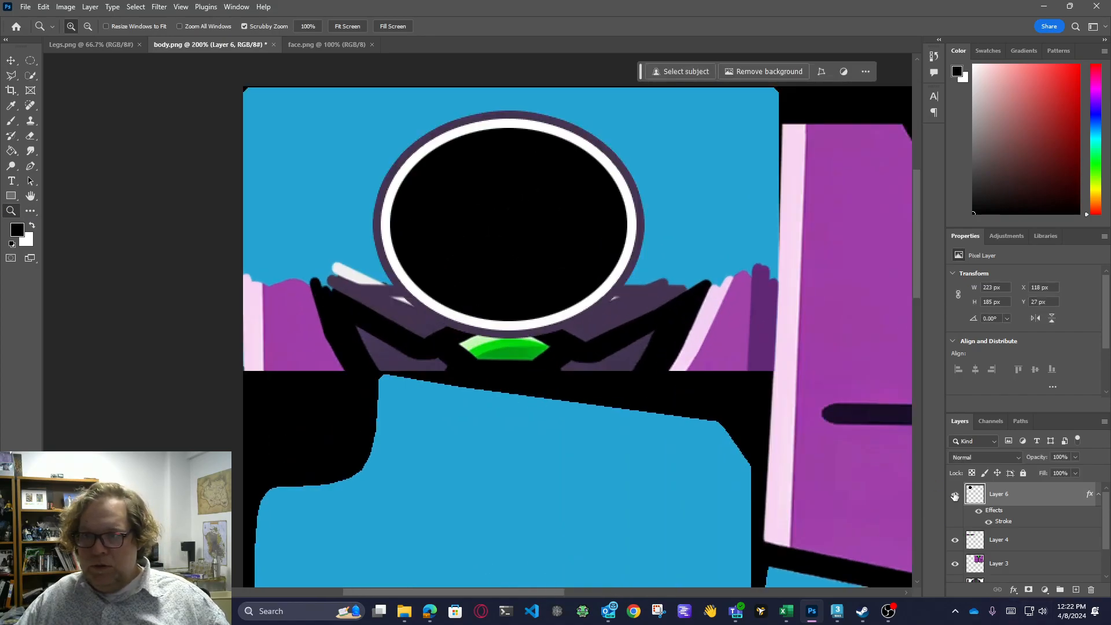
click(956, 495)
click(955, 495)
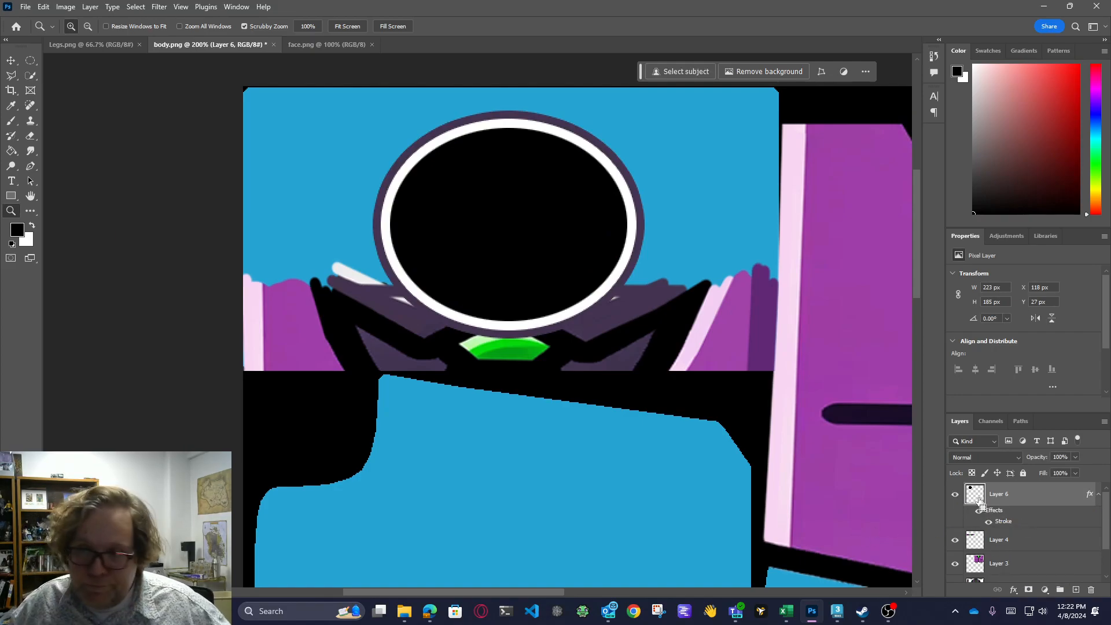
ctrl+click(976, 496)
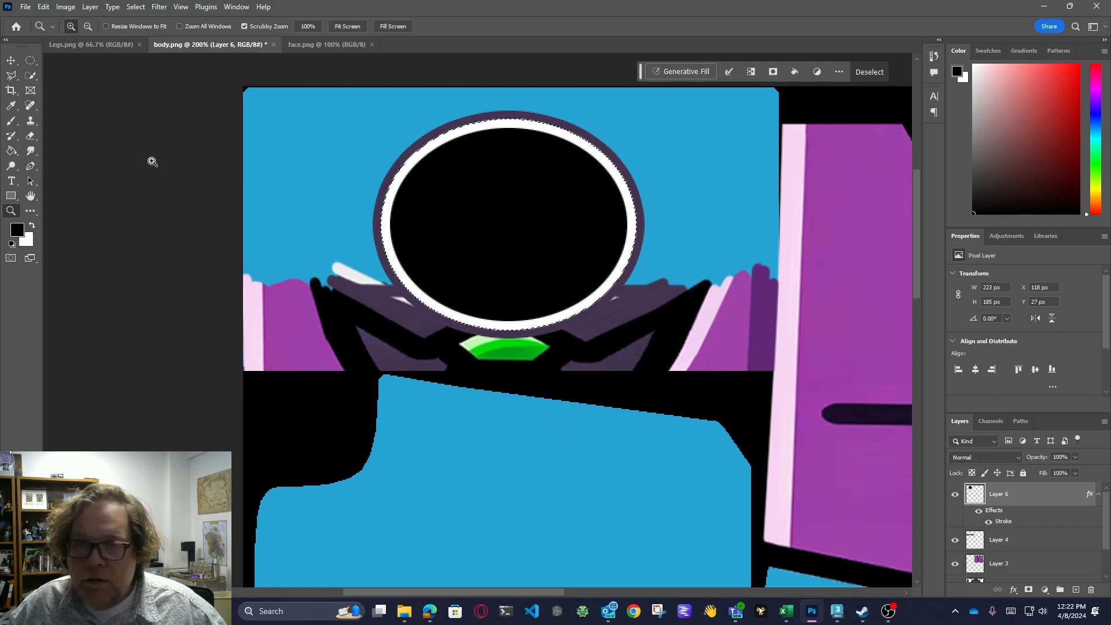
click(536, 416)
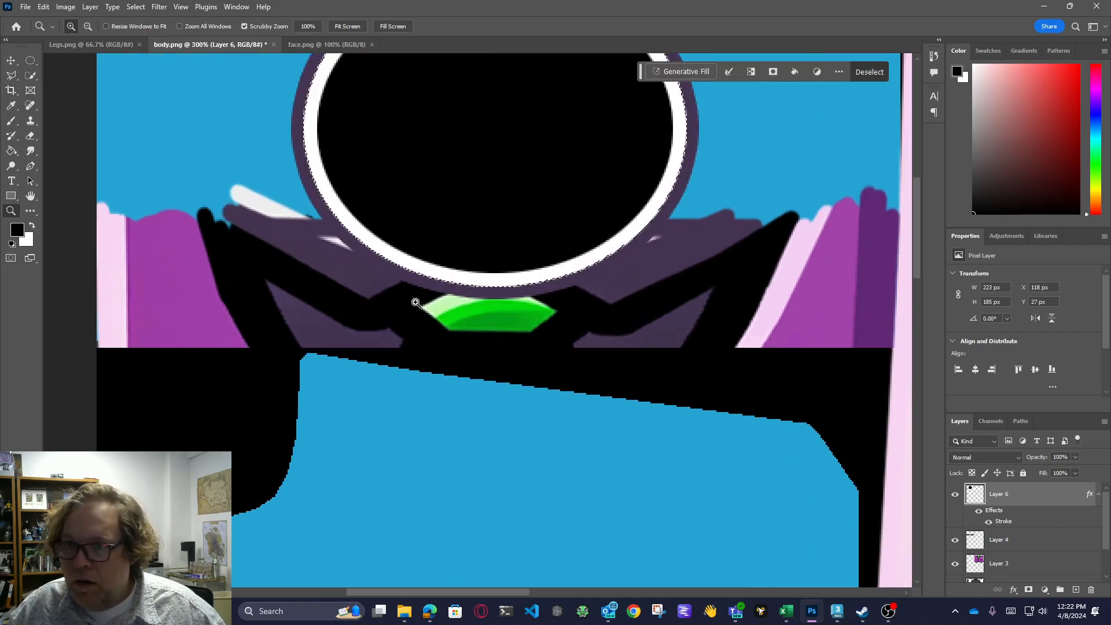
key(ctrl+d)
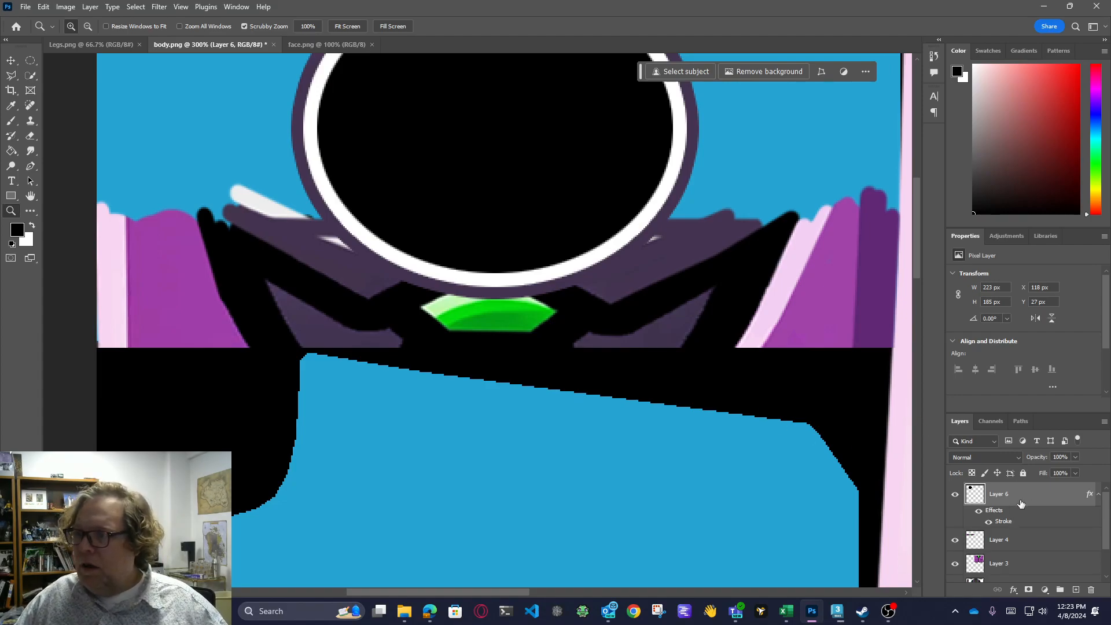
Create a new empty layer and merge it with Layer 6 to bake in the dark purple stroke
click(1060, 587)
right_click(1019, 519)
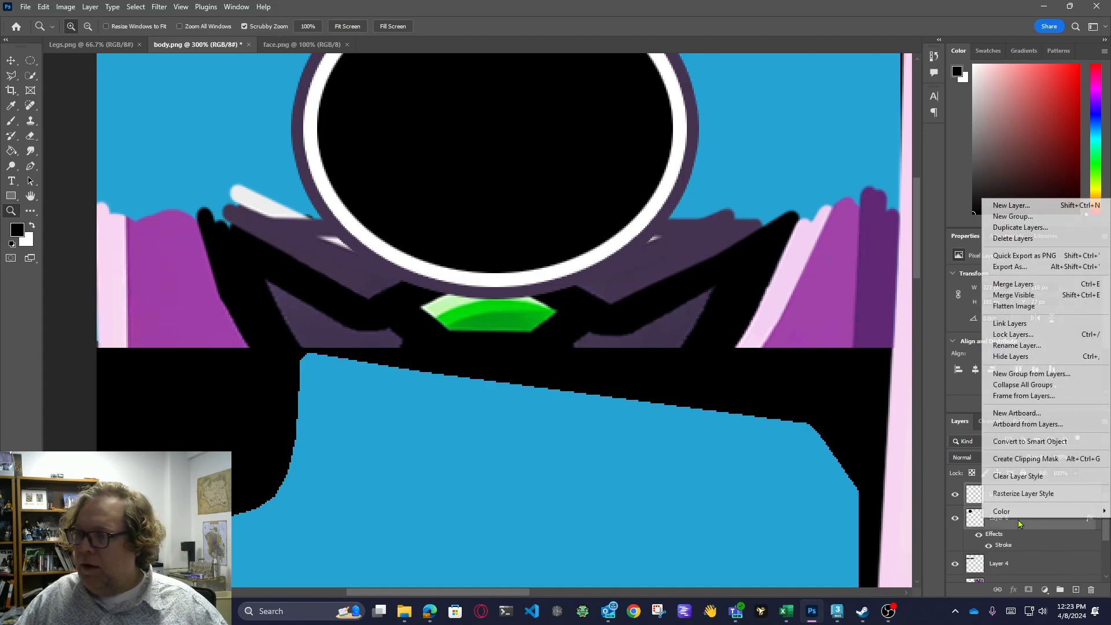
click(1030, 284)
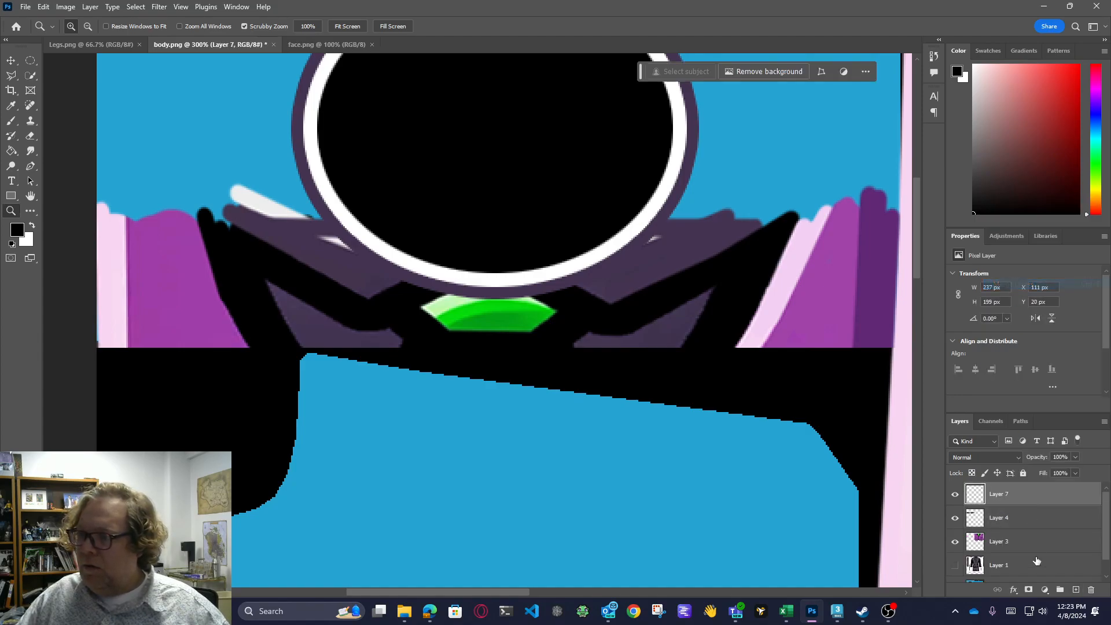
Add a black (000000) outside stroke of 7 px to the neck oval on Layer 7
click(1013, 589)
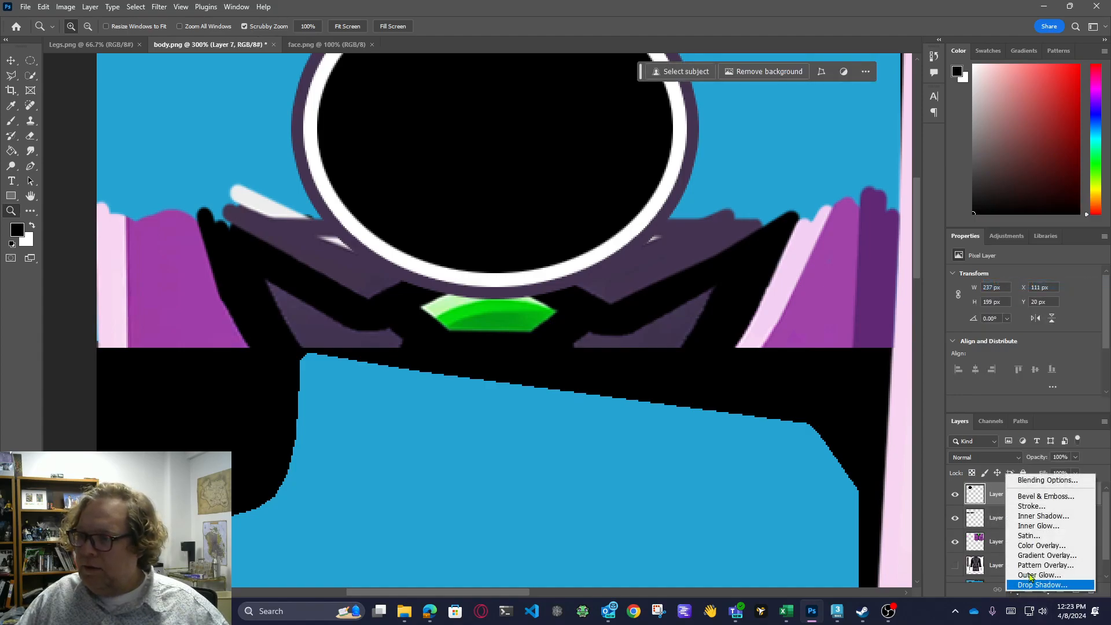
click(1049, 517)
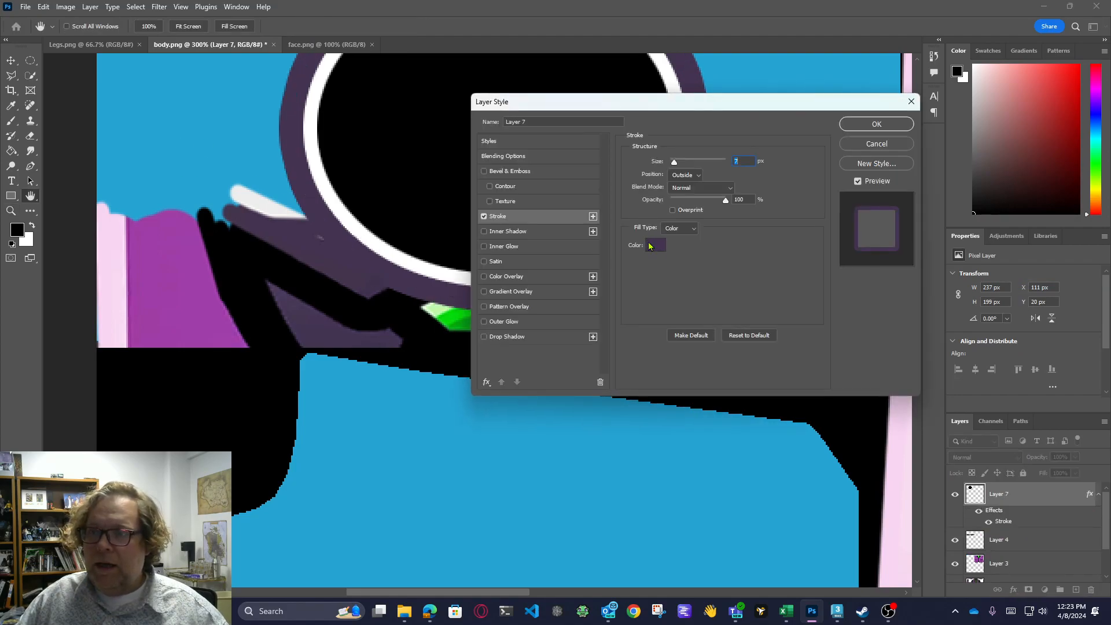
click(649, 246)
mouse_move(458, 245)
mouse_down()
mouse_move(388, 328)
mouse_move(564, 326)
mouse_up()
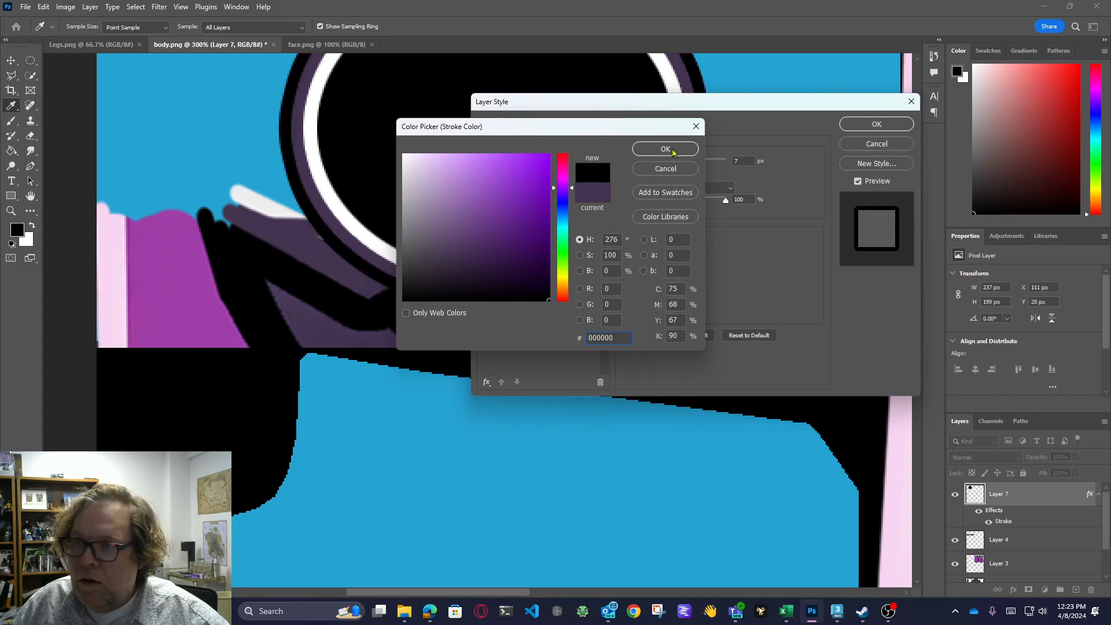
click(672, 149)
click(877, 124)
key(z)
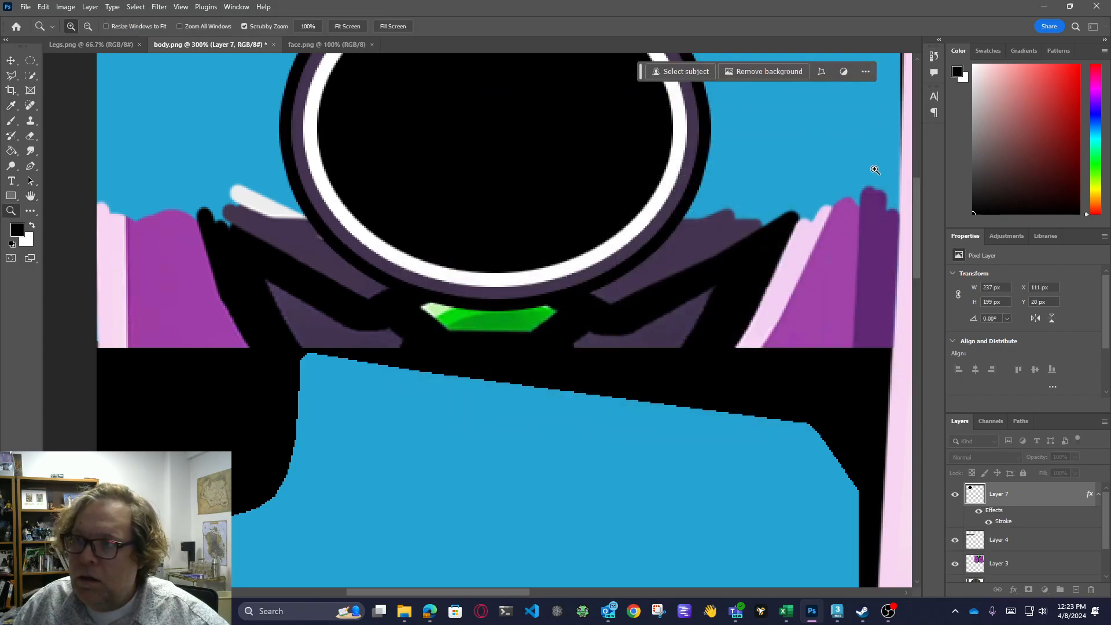
Nudge the ringed neck oval up to Y 11 px so it sits just above the green tie knot
click(15, 61)
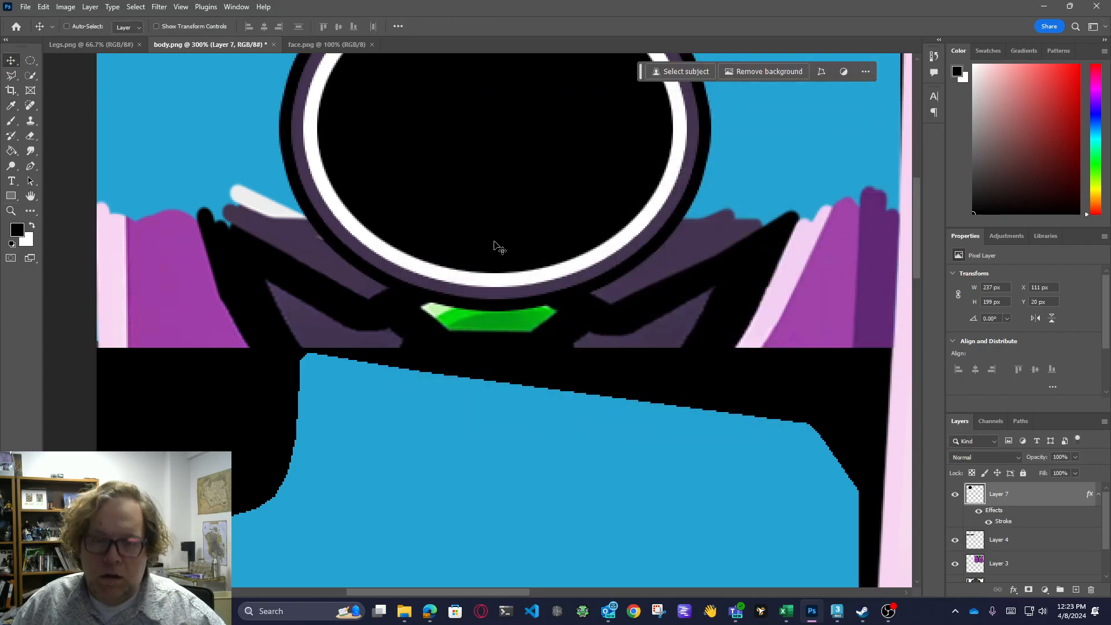
key(Up)
key(Up)
key(Up)
key(Up)
key(Up)
key(Up)
key(Up)
key(Up)
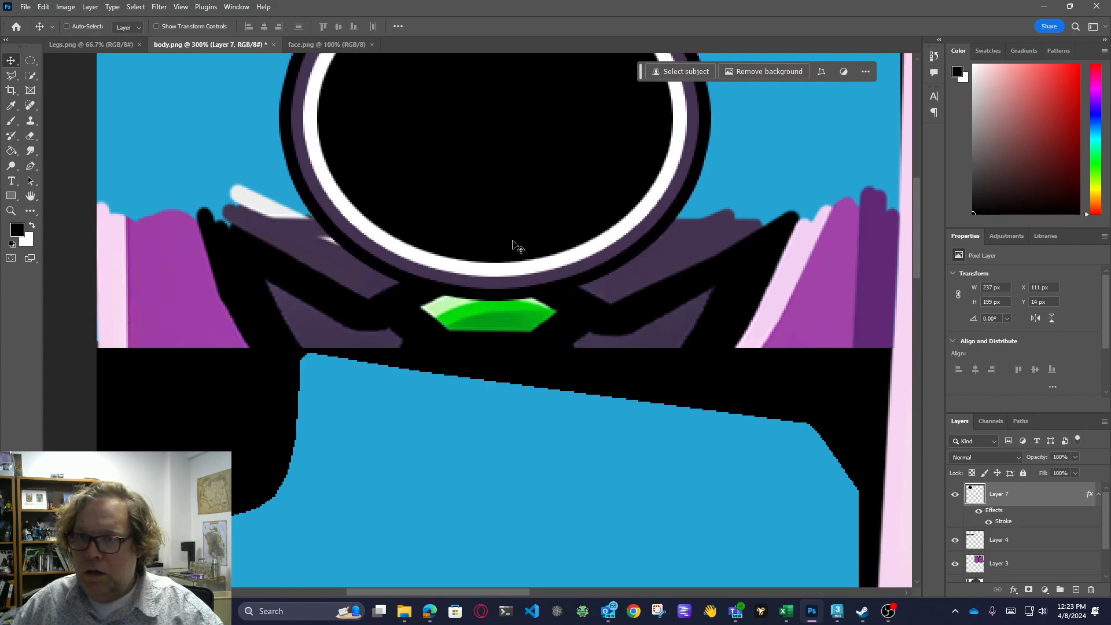
key(Down)
key(Up)
key(Up)
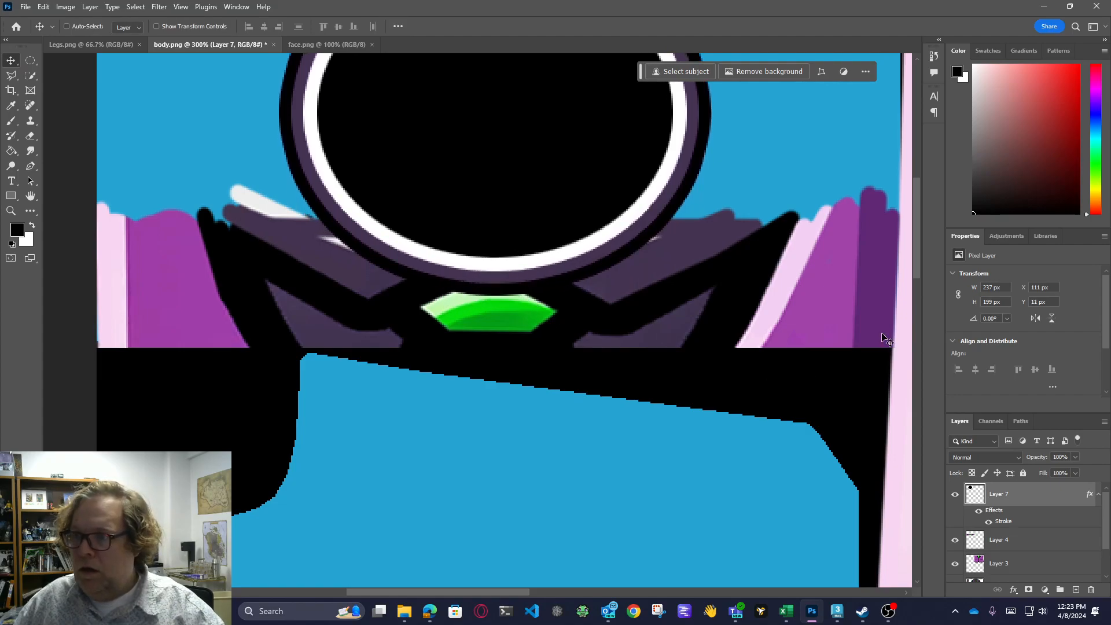
drag(921, 270, 914, 240)
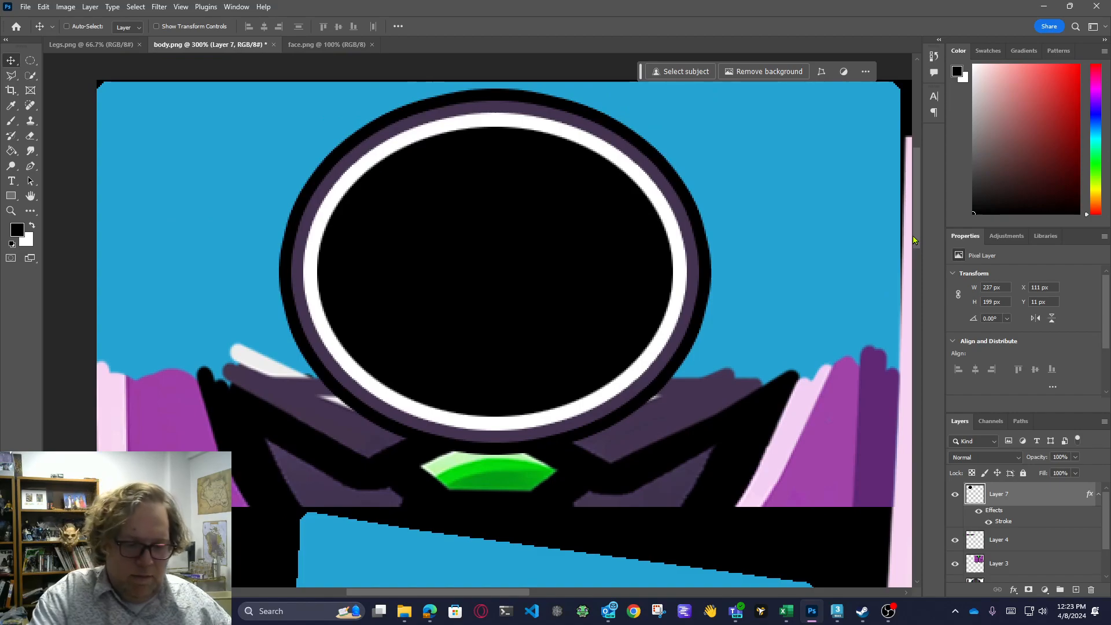
key(ctrl+minus)
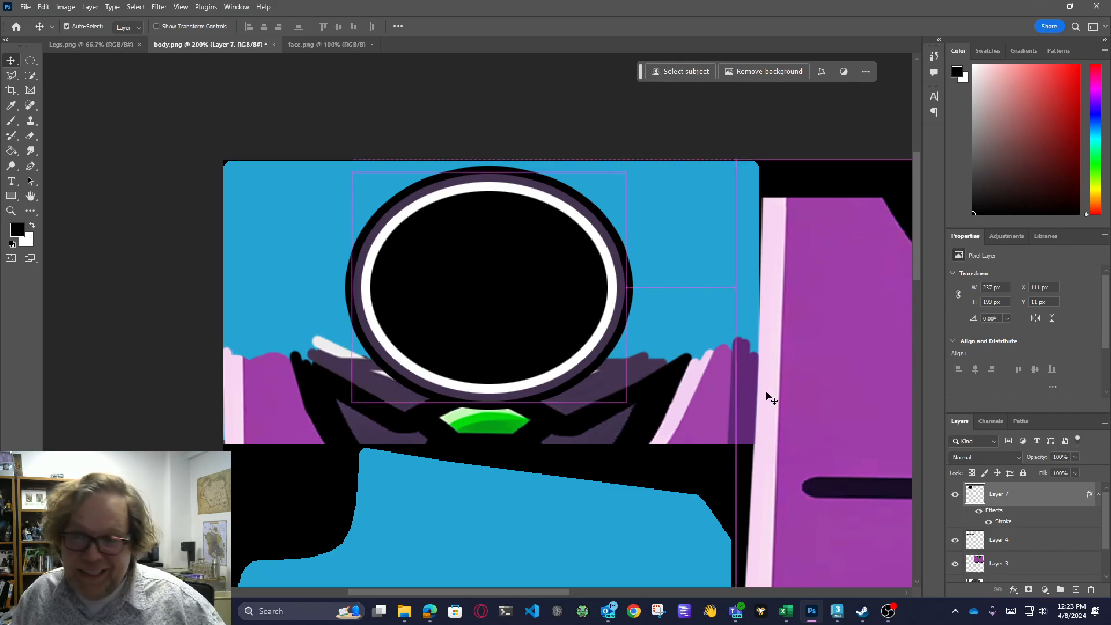
Try scaling the ringed neck oval to 85.65% width and 83.92% height, and compare it with the neck opening beneath
key(ctrl+t)
mouse_move(490, 169)
mouse_down()
mouse_move(492, 243)
mouse_move(489, 186)
mouse_up()
mouse_move(489, 404)
mouse_down()
mouse_move(486, 349)
mouse_move(480, 398)
mouse_up()
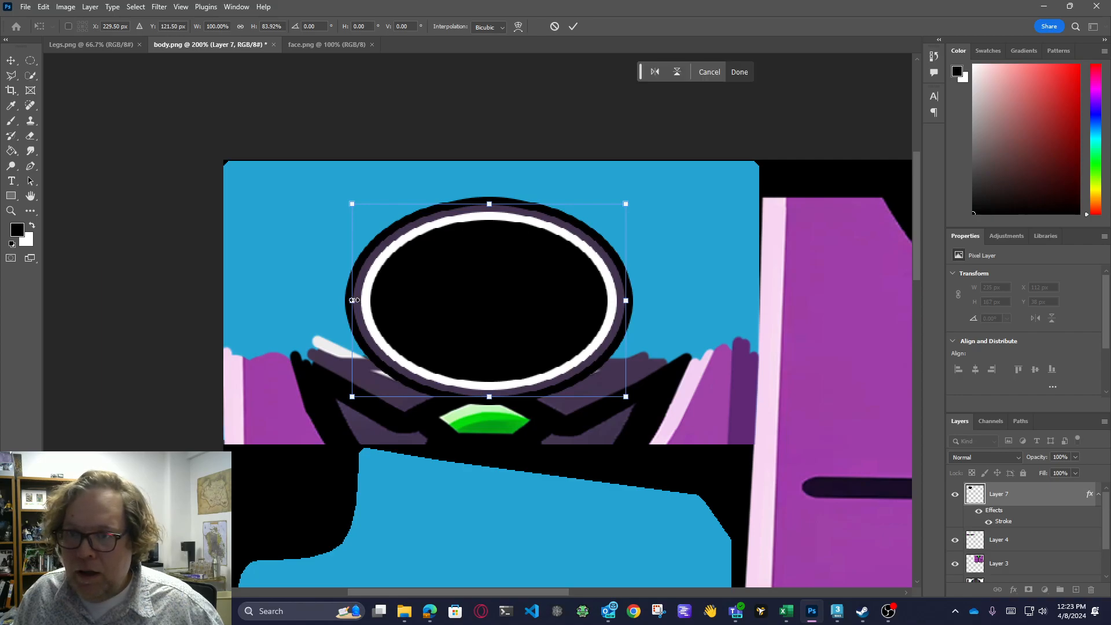
drag(354, 301, 374, 313)
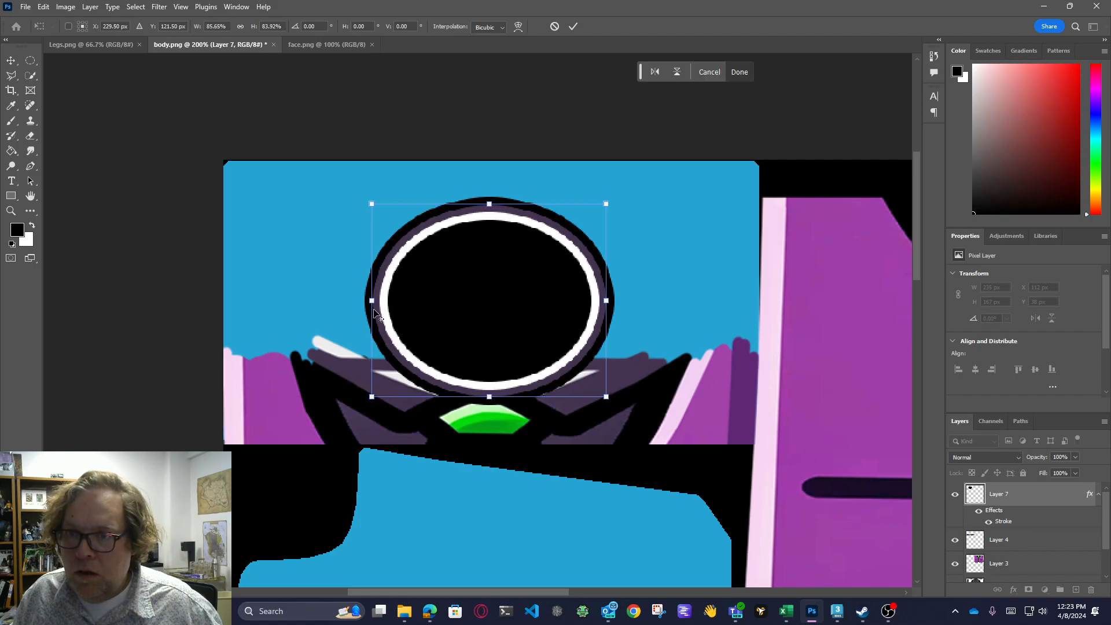
double_click(494, 298)
click(954, 494)
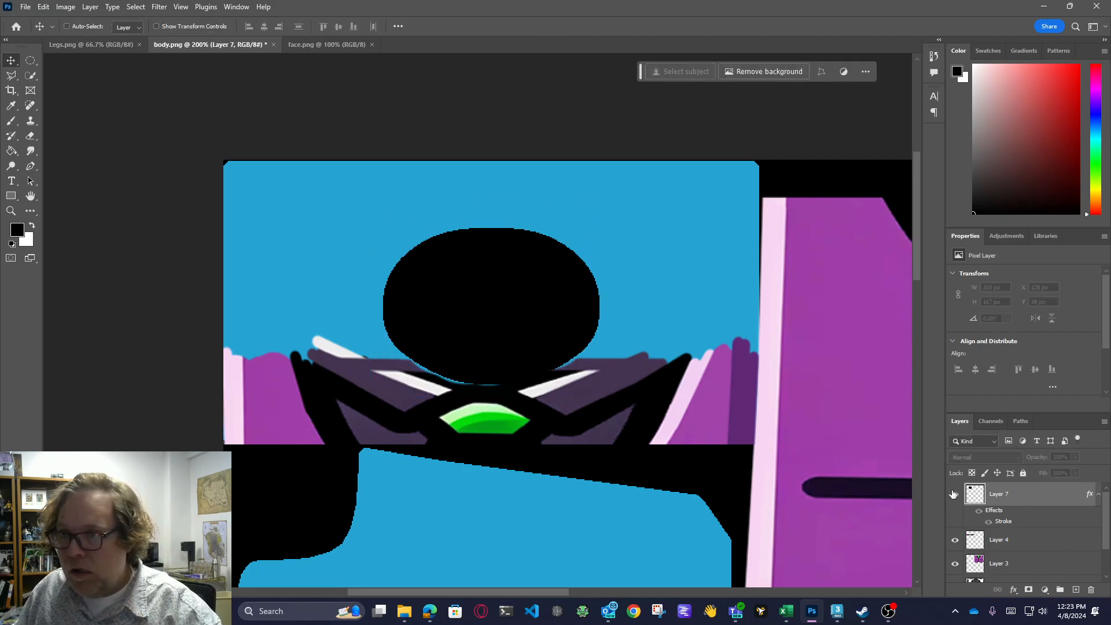
click(953, 494)
Check the scaled oval against the neck opening at 57% layer opacity, and undo both the opacity change and the scaling
click(1076, 457)
drag(1062, 472, 1053, 474)
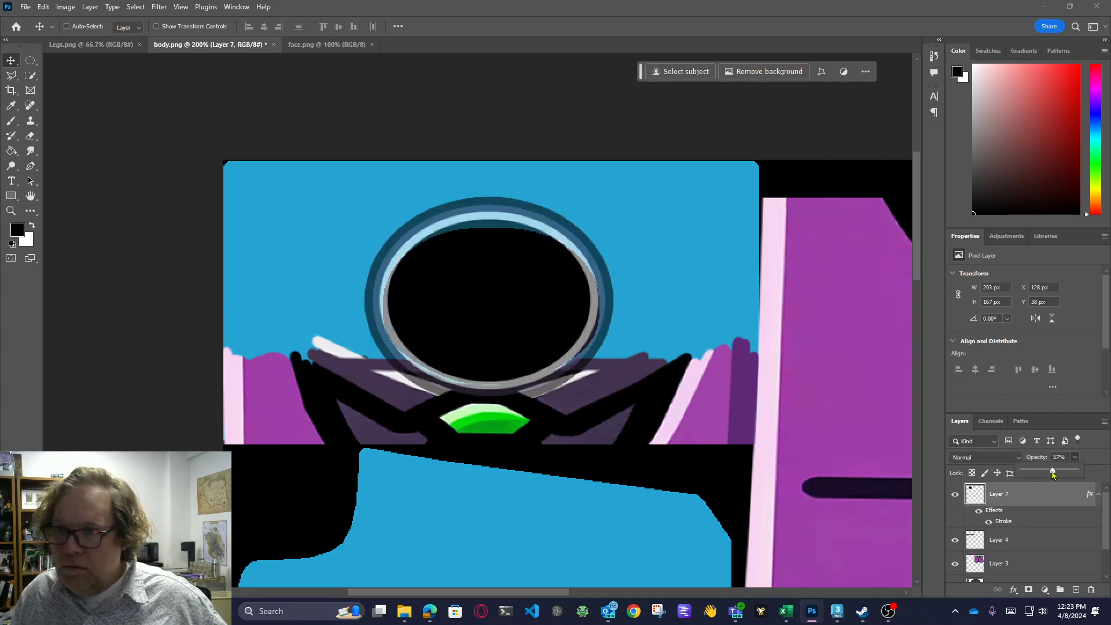
key(ctrl+z)
key(ctrl+z)
key(ctrl+shift+z)
key(ctrl+shift+z)
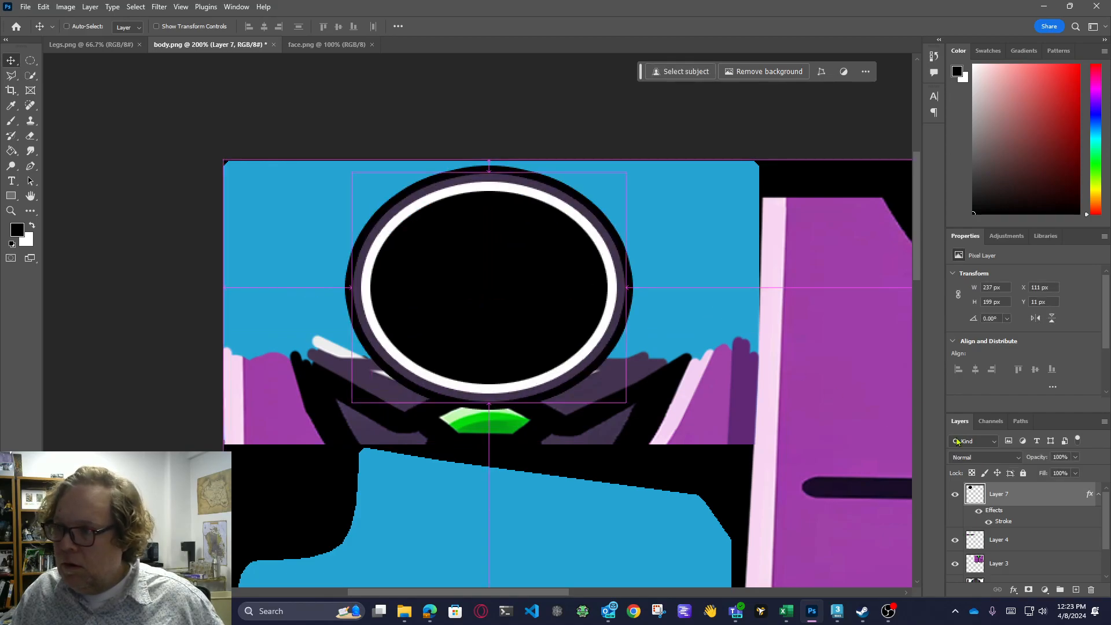
With Layer 7 at 73% opacity, scale the ringed neck oval to 228 × 169 px around the neck opening, and restore 100% opacity
click(1076, 459)
drag(1065, 470, 1061, 471)
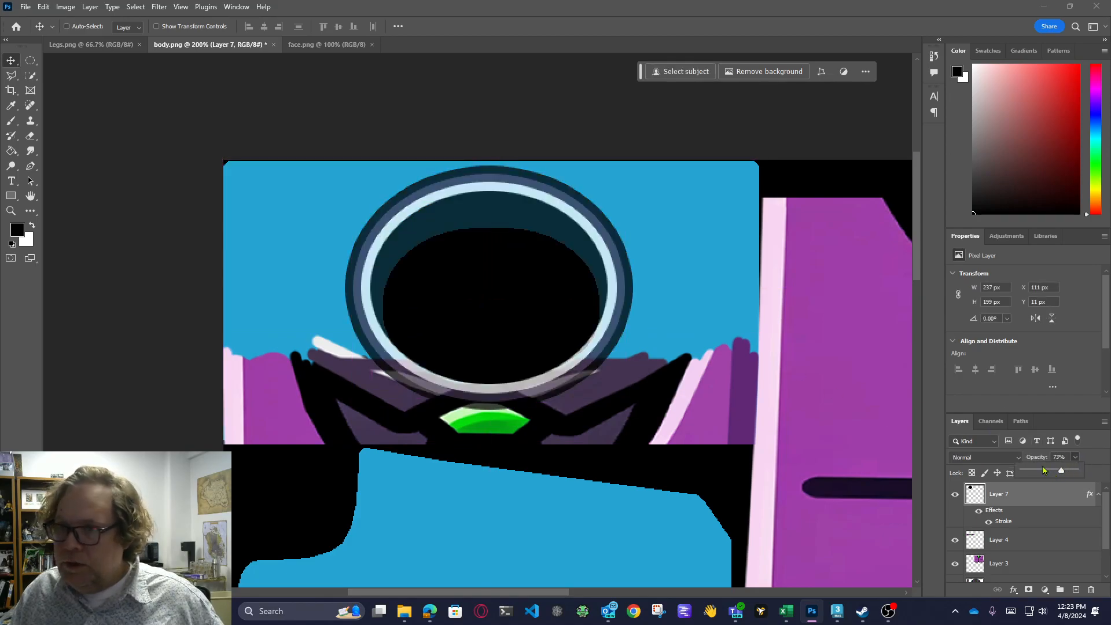
key(ctrl+t)
drag(489, 172, 488, 206)
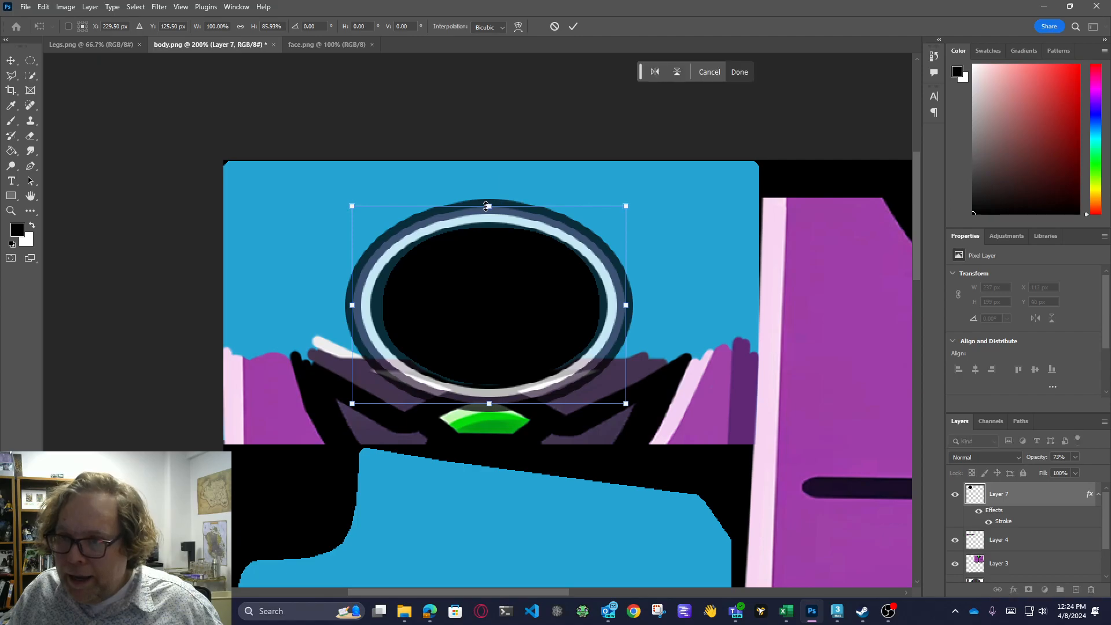
drag(490, 405, 489, 402)
drag(353, 305, 358, 303)
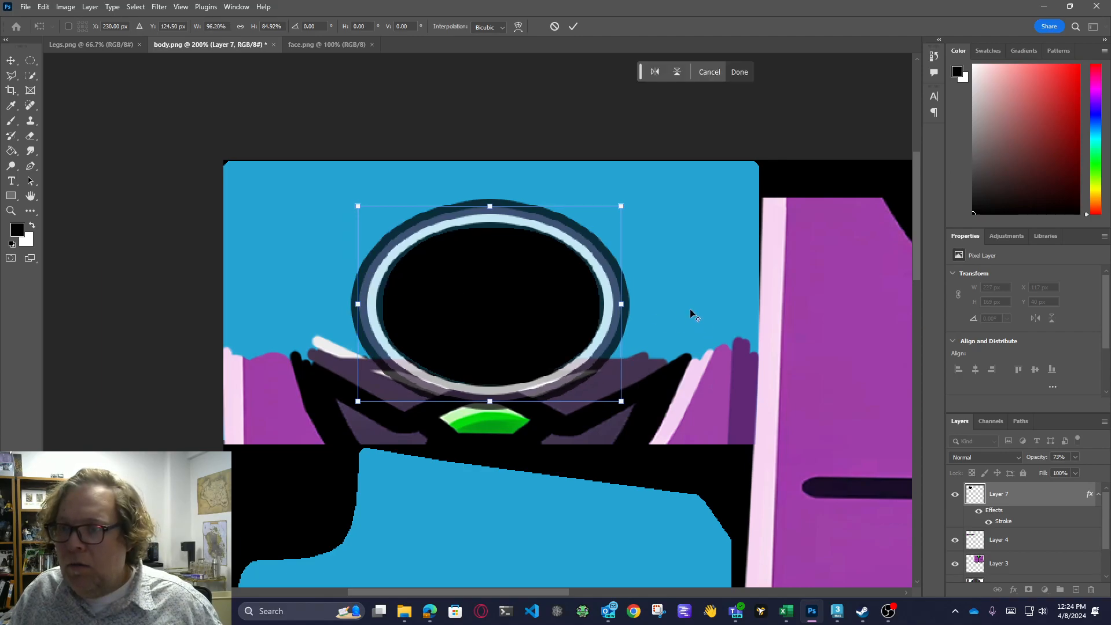
key(Return)
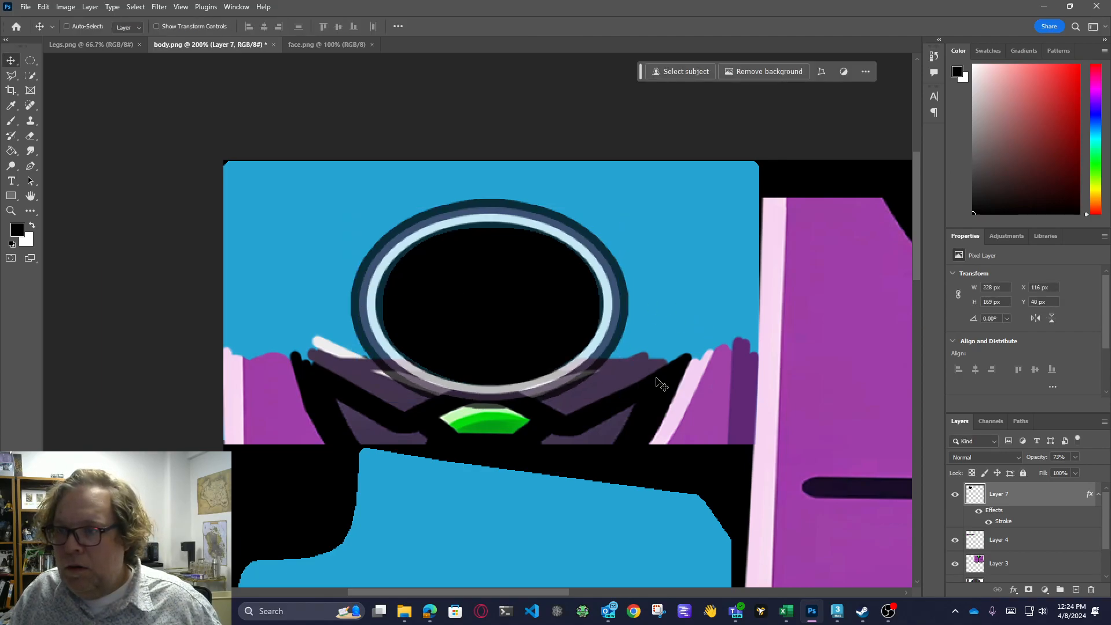
click(1075, 458)
On Layer 4, marquee-select a rectangle about 463 × 98 px spanning the torso top down over the collar's jagged upper edge
drag(916, 253, 916, 270)
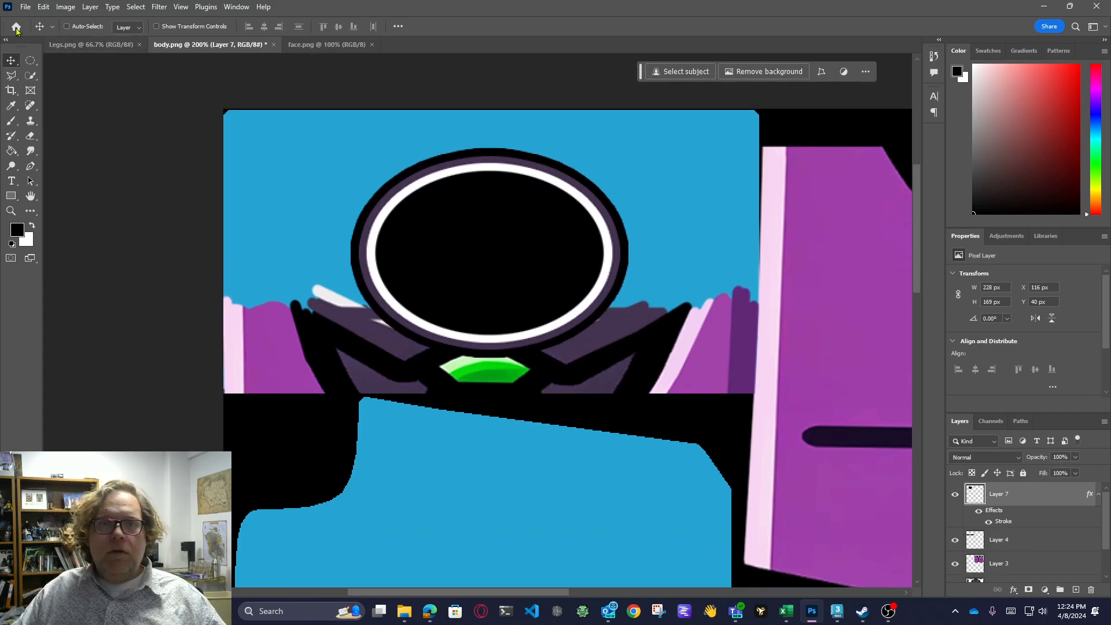
drag(31, 65, 77, 76)
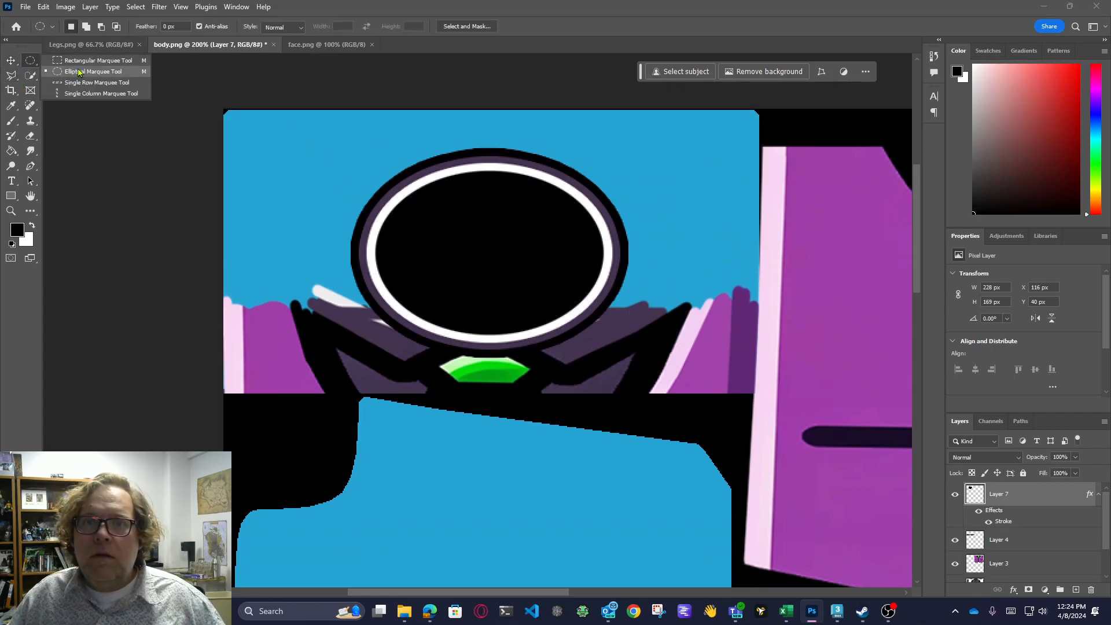
click(79, 72)
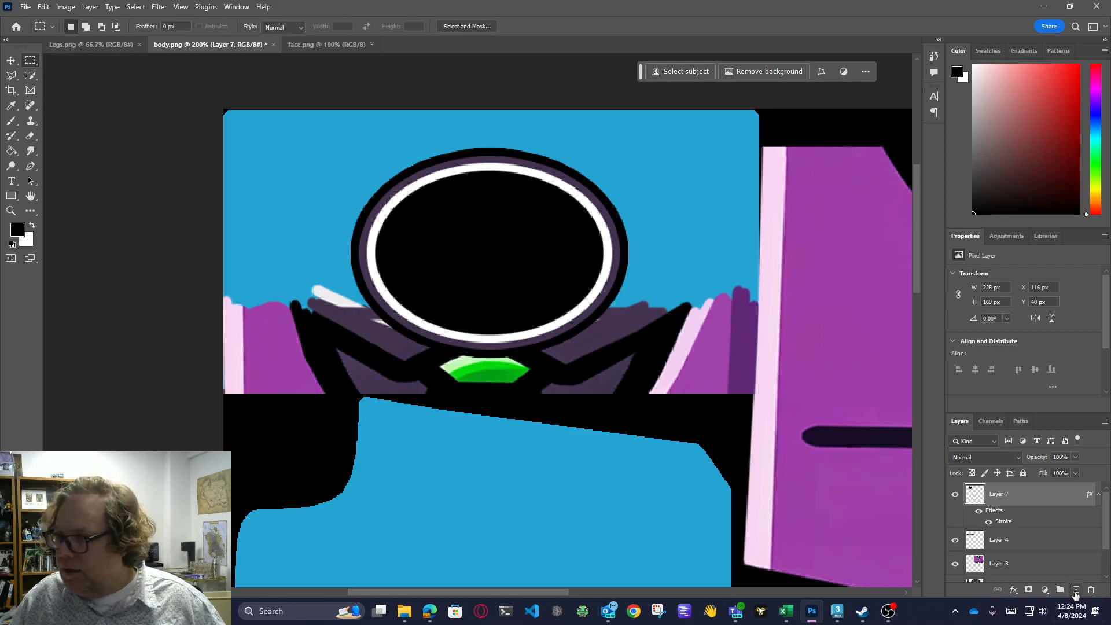
scroll(1040, 539, down, 1)
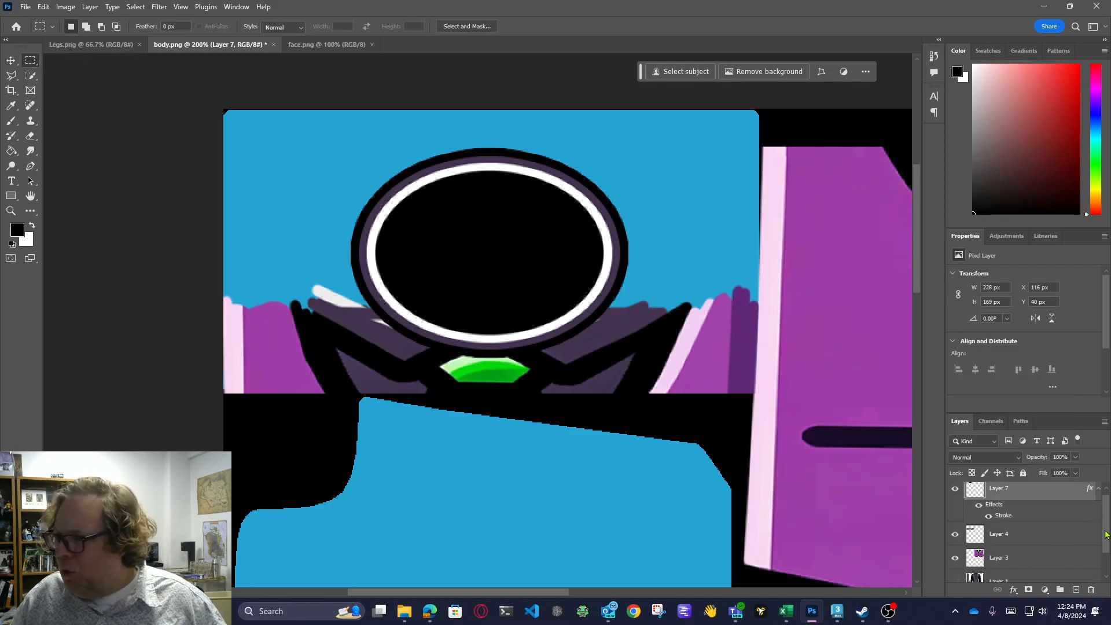
click(1040, 536)
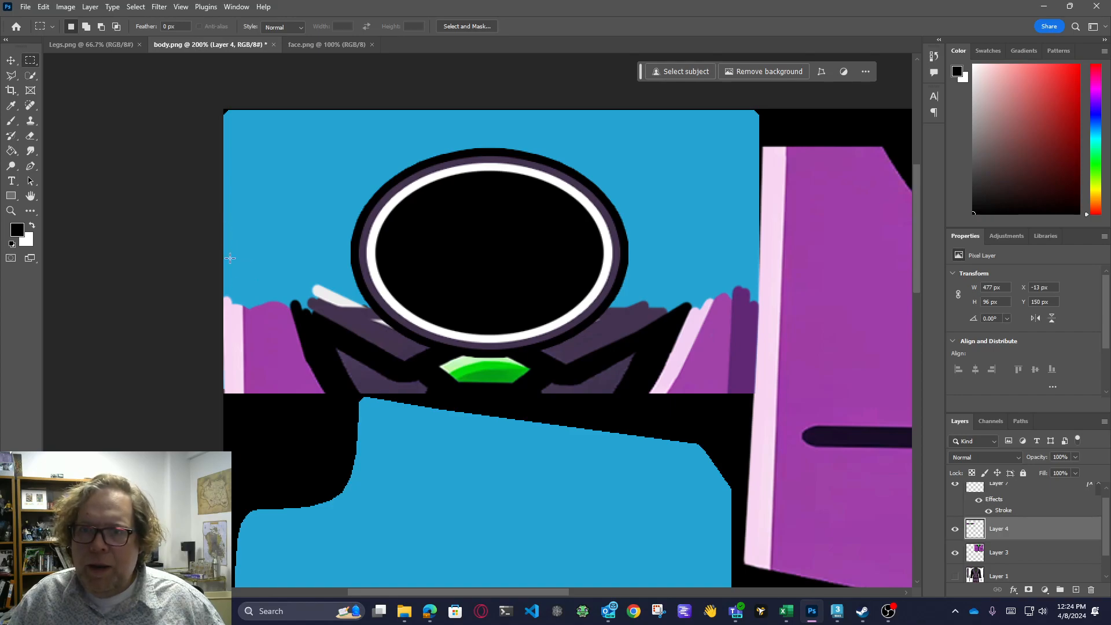
drag(218, 306, 190, 320)
drag(393, 330, 228, 315)
drag(220, 203, 759, 317)
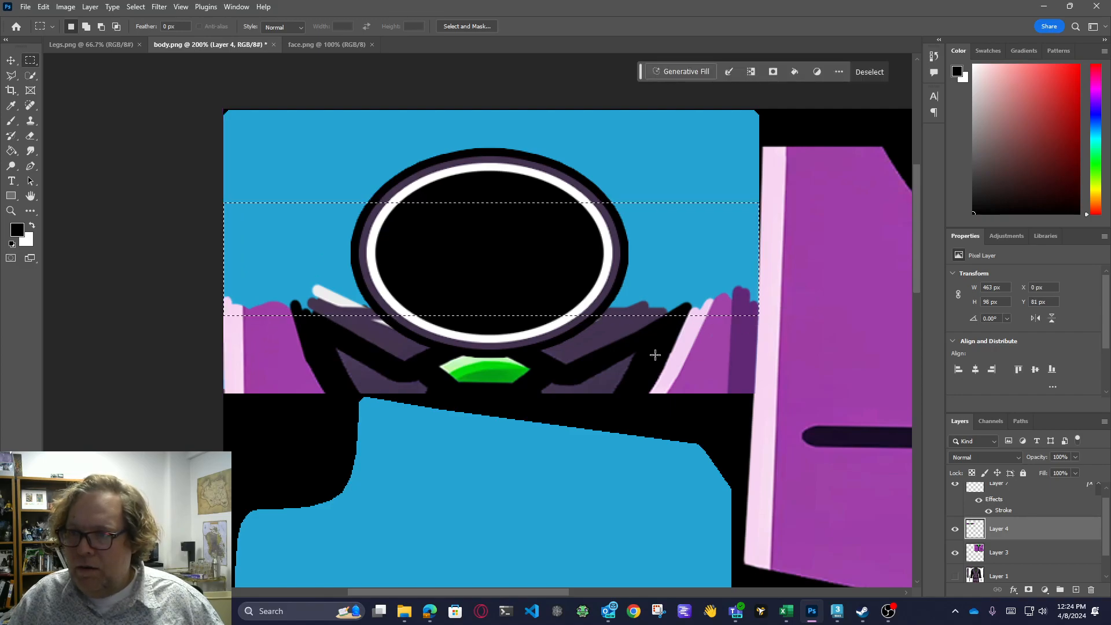
drag(364, 293, 400, 334)
key(ctrl+z)
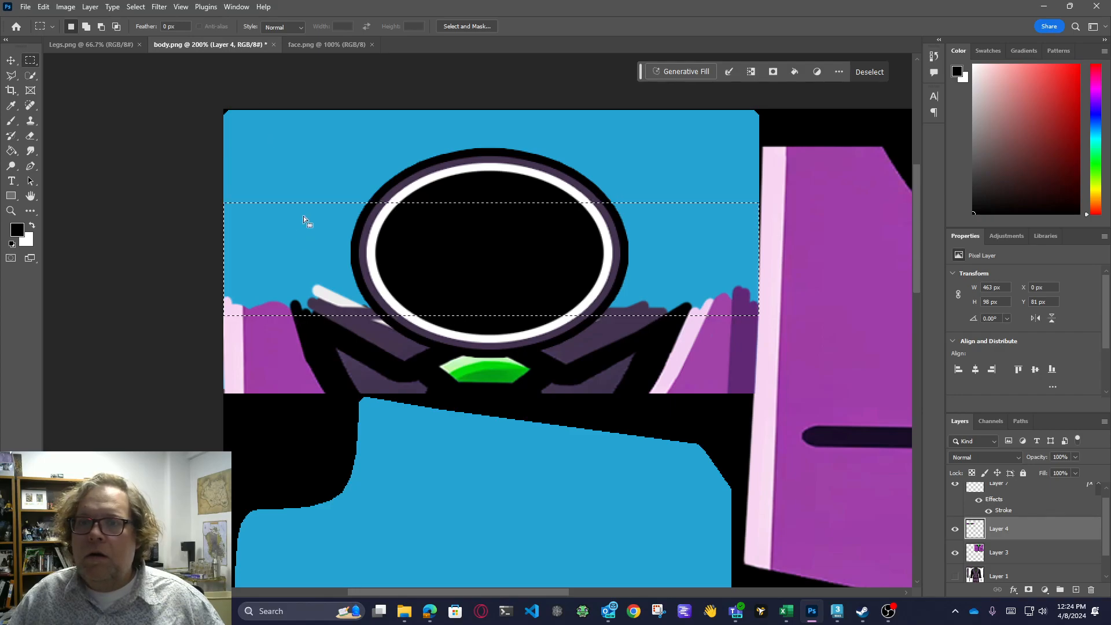
Extend the selection up over the remaining blue area and down around the white collar tips on both sides of the oval
drag(196, 94, 763, 230)
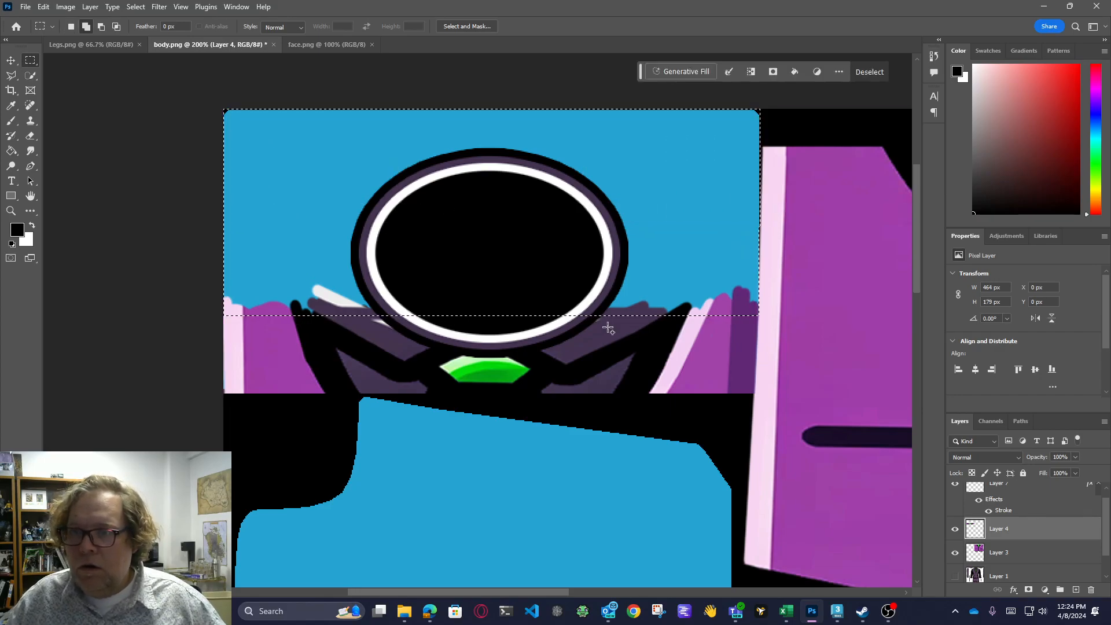
drag(373, 313, 404, 338)
drag(553, 354, 552, 355)
drag(575, 304, 611, 333)
Fill the blue area of the selection around the neck oval with the collar's dark purple
click(11, 152)
alt+click(359, 320)
click(315, 255)
Paint dark purple over the jagged vest and collar tops inside the selection with a large round brush, and deselect
click(11, 120)
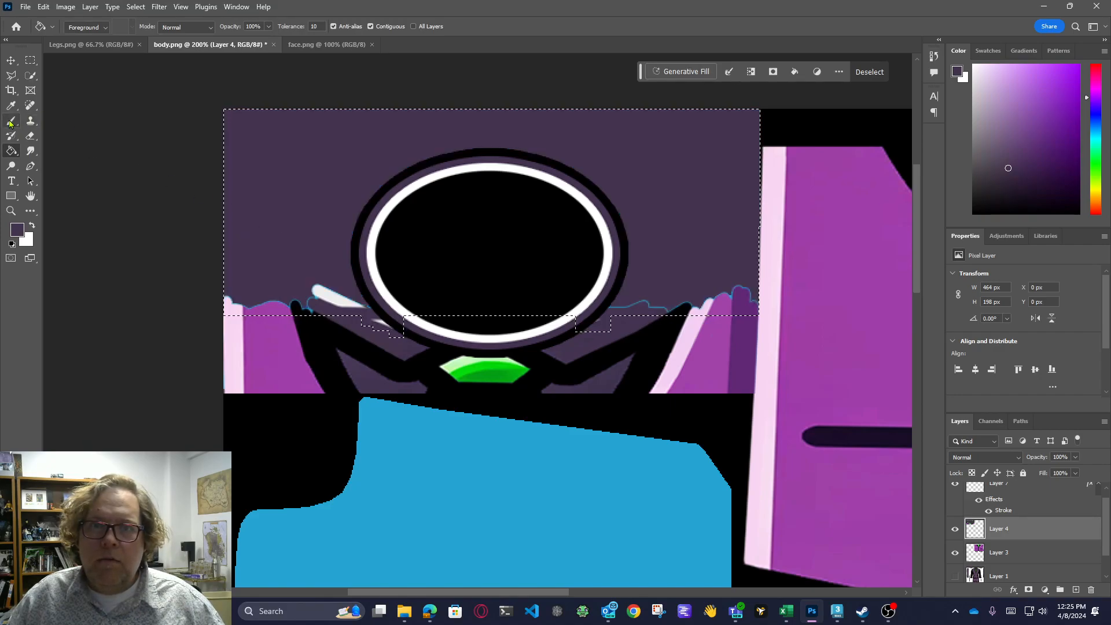
right_click(307, 208)
click(400, 234)
drag(437, 262, 443, 264)
click(244, 322)
drag(246, 312, 753, 294)
key(ctrl+d)
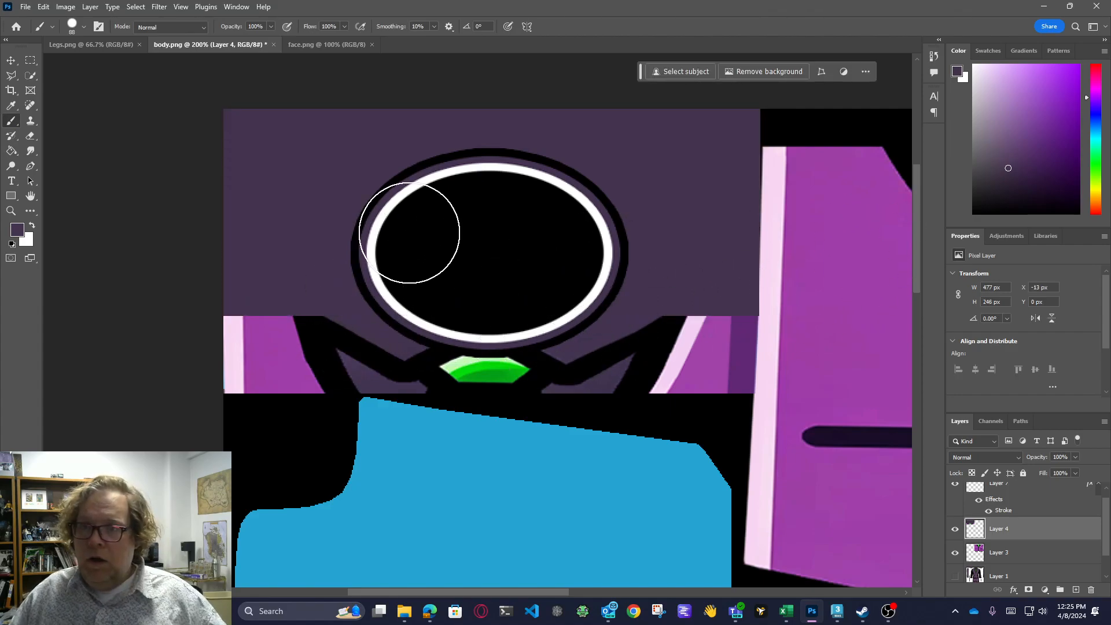
Review the whole body texture and compare it with Layer 7 hidden and shown
key(ctrl+minus)
key(ctrl+minus)
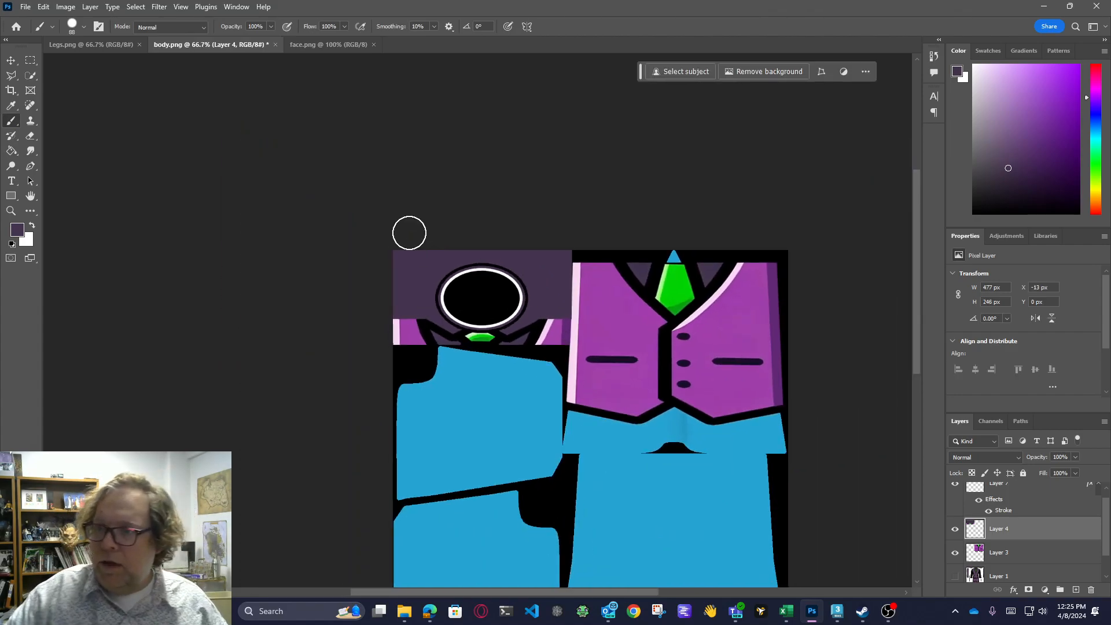
scroll(1013, 543, down, 1)
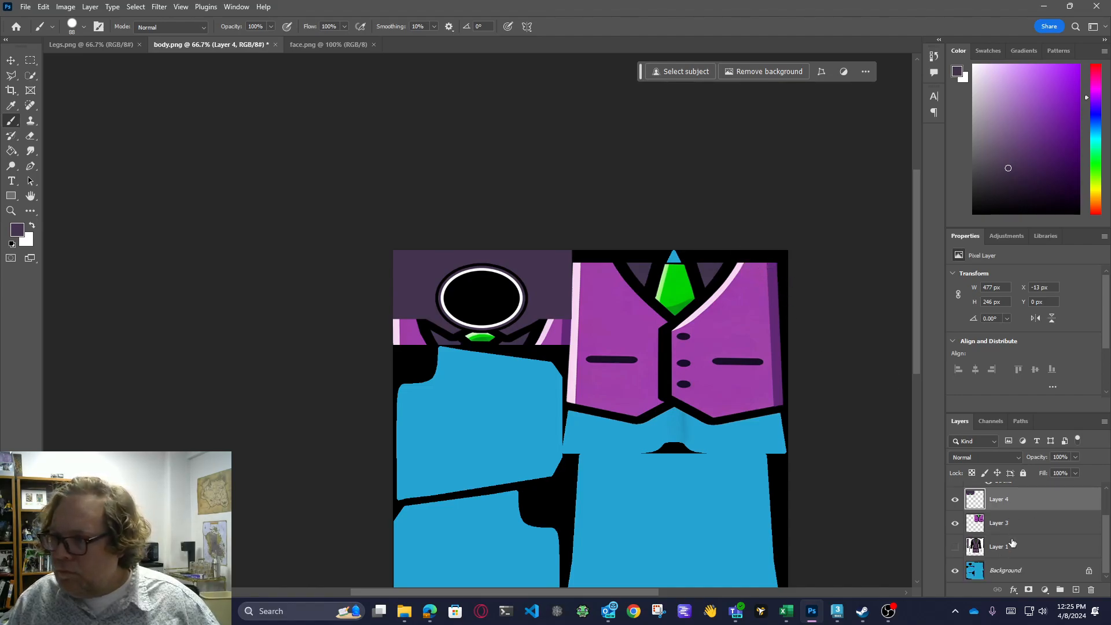
scroll(1015, 544, up, 1)
click(955, 495)
click(955, 495)
Select a band about 80 × 17 px directly above the green tie and paint its lower part black to cover the blue triangle's base
key(z)
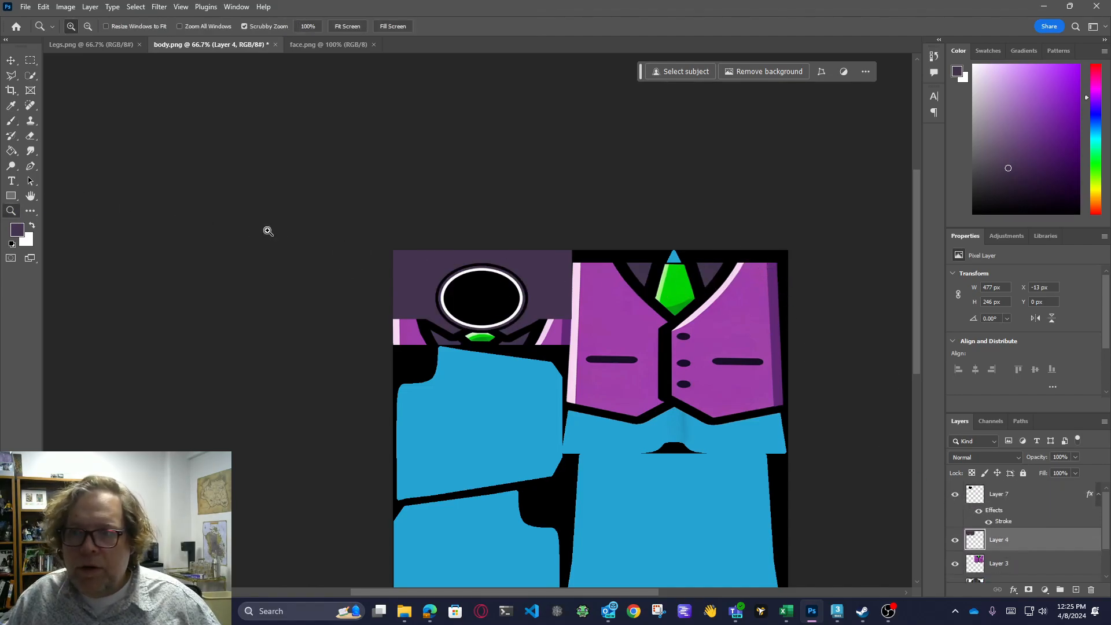
click(703, 269)
click(703, 269)
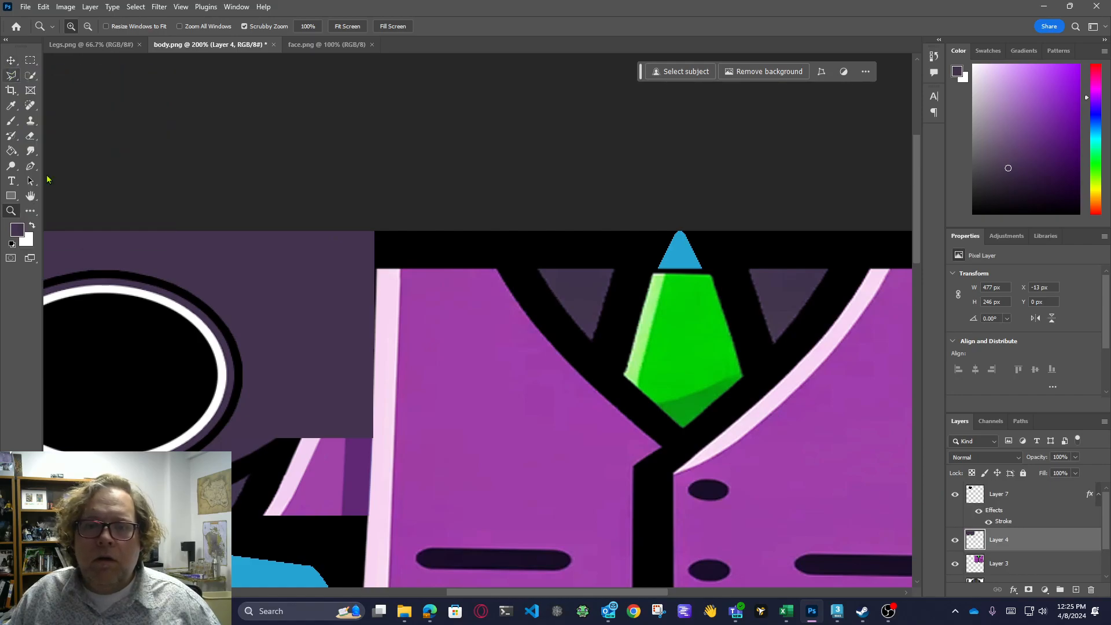
key(m)
drag(631, 231, 722, 264)
key(ctrl+d)
drag(635, 255, 725, 272)
key(ctrl+d)
key(ctrl+z)
key(b)
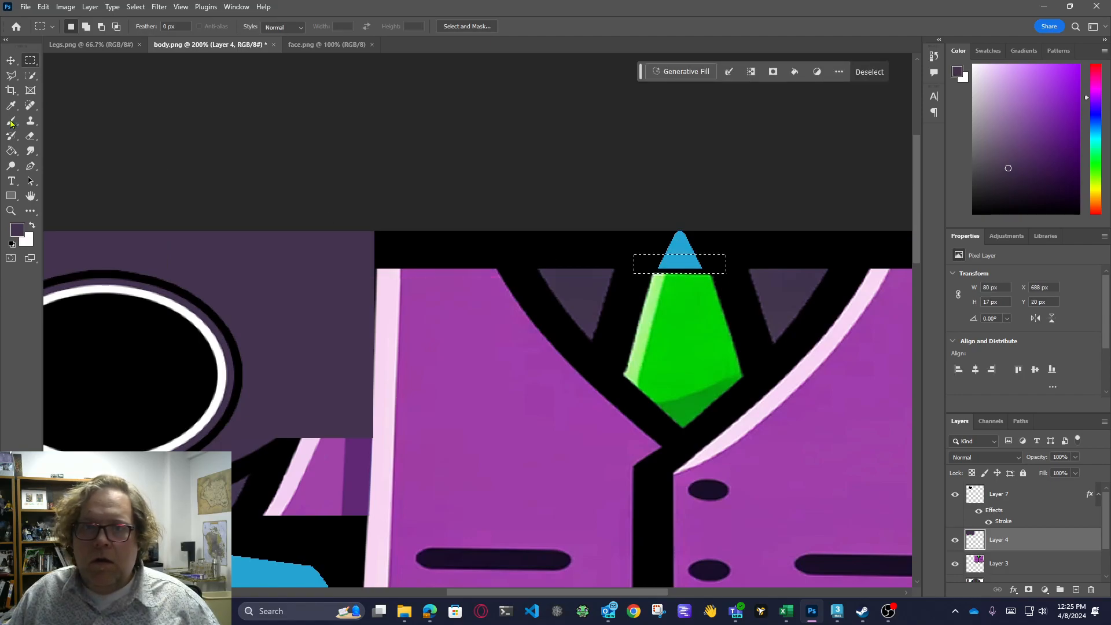
key(d)
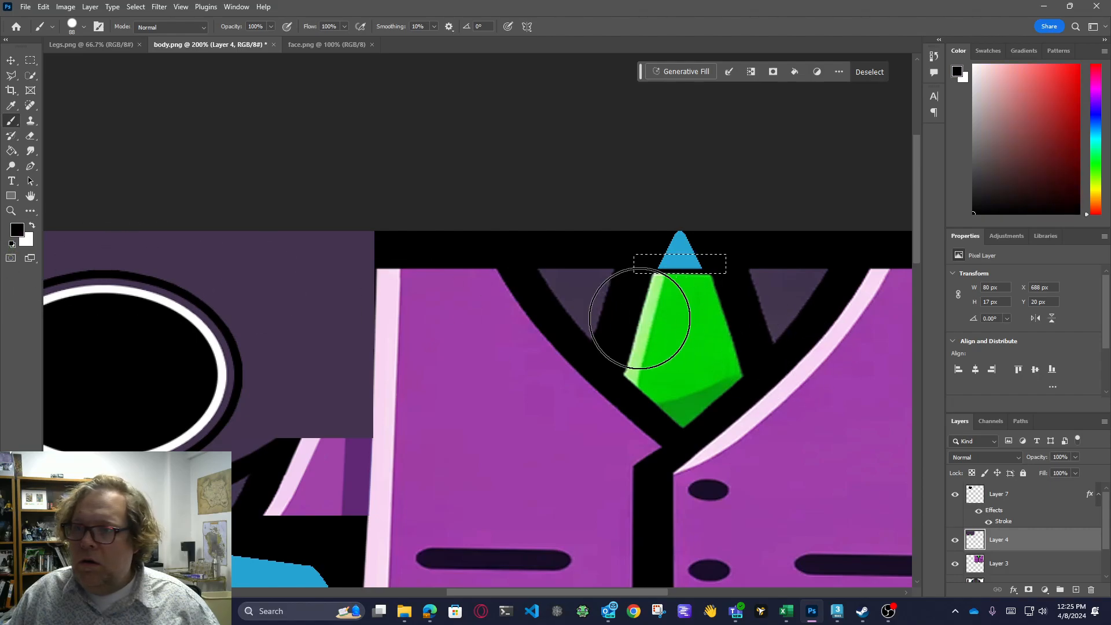
drag(655, 316, 697, 312)
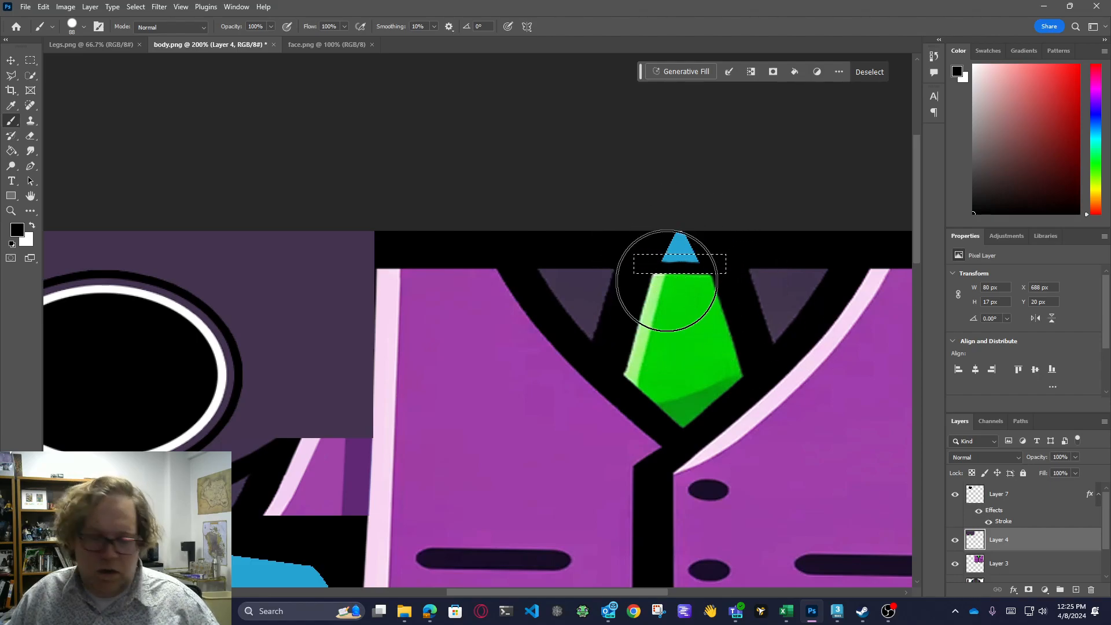
Select an area about 151 × 28 px around the blue triangle, cover the triangle with dark green sampled from the tie, and deselect
key(v)
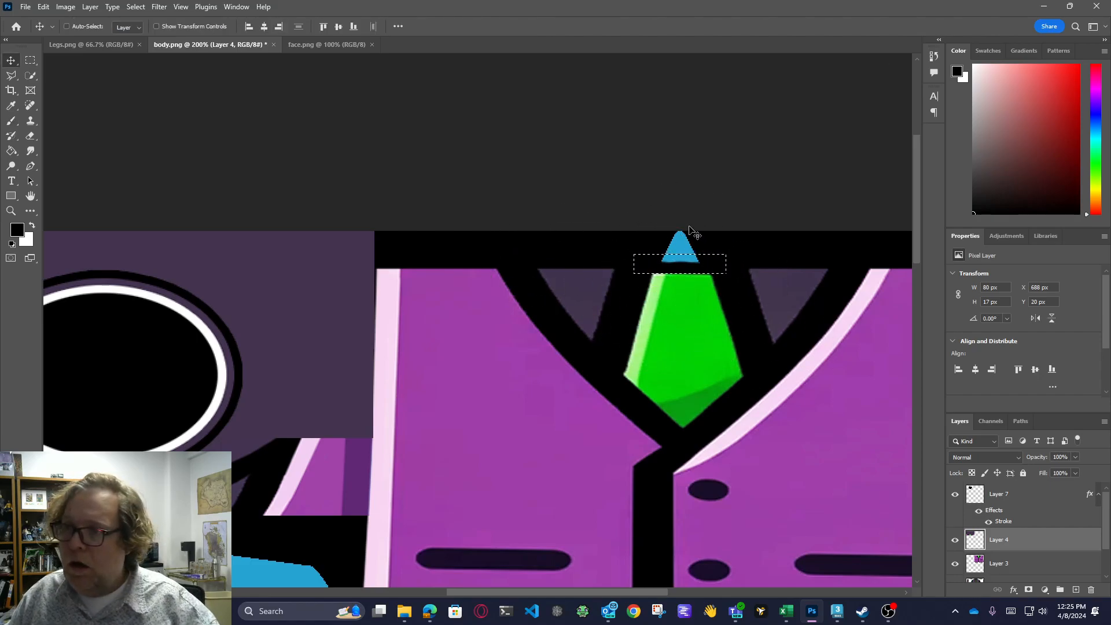
click(30, 61)
drag(578, 230, 753, 263)
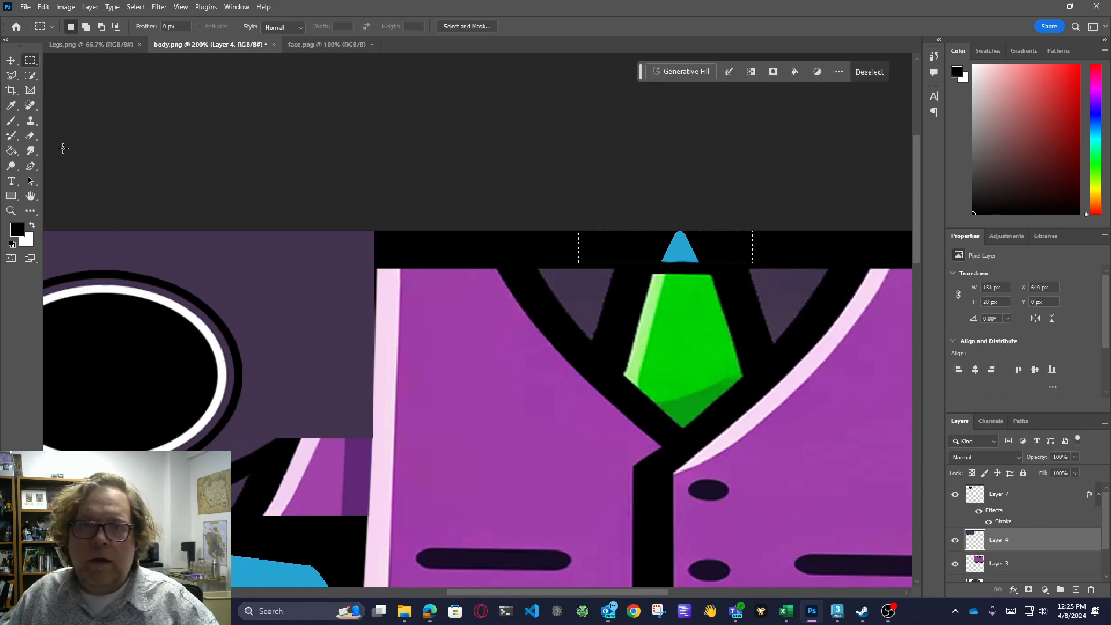
click(8, 121)
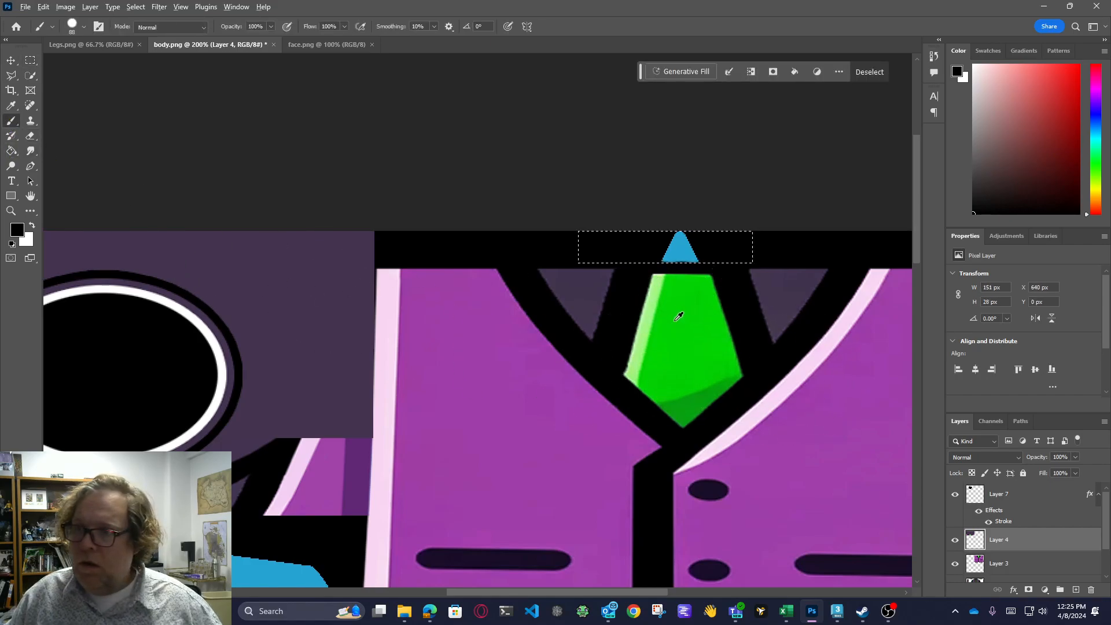
alt+click(681, 316)
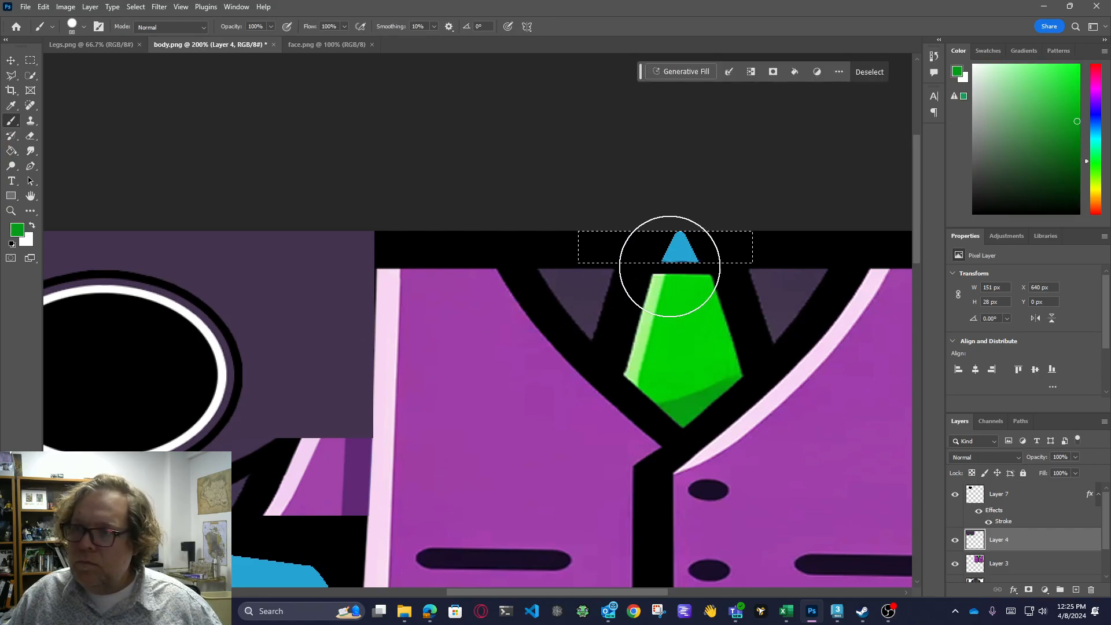
click(682, 226)
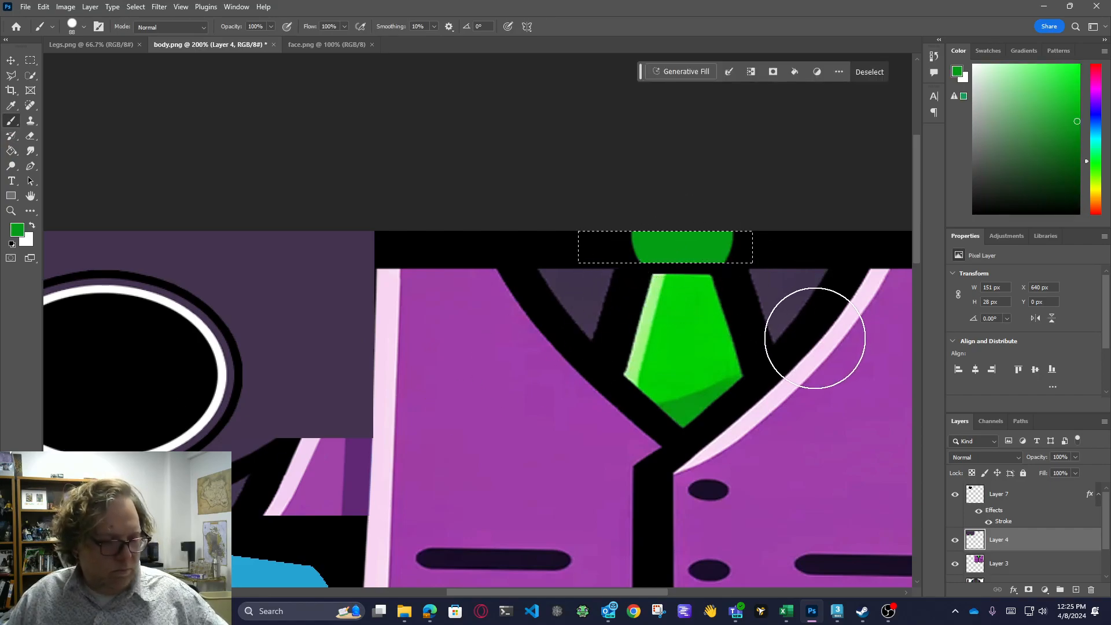
key(ctrl+d)
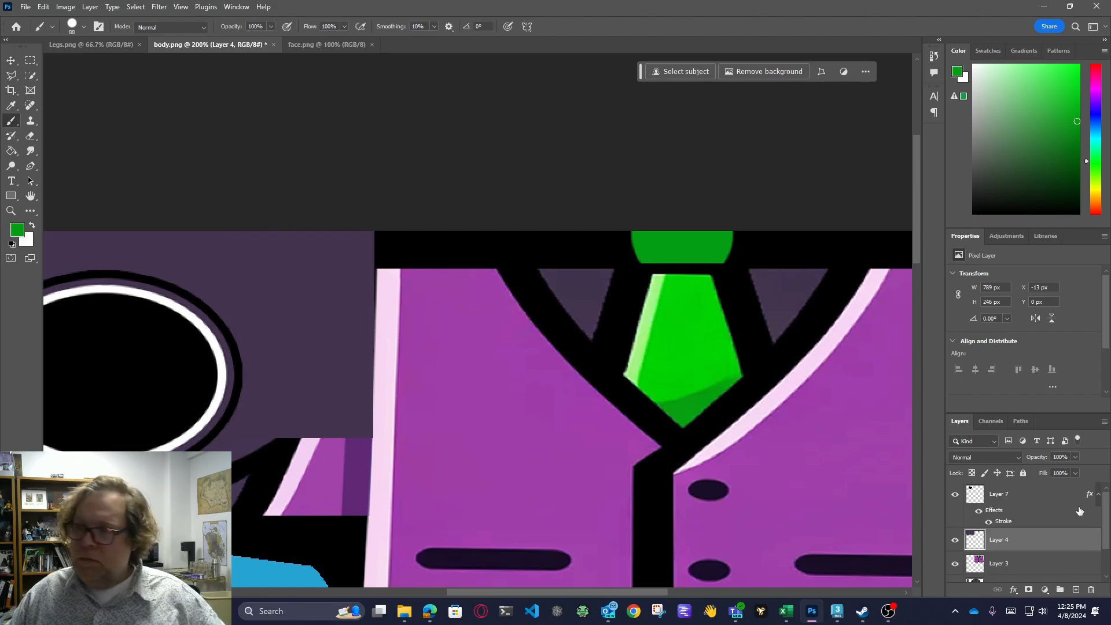
Flatten and save body.png, and switch to 3ds Max to view the textured figure
click(1034, 502)
right_click(1032, 499)
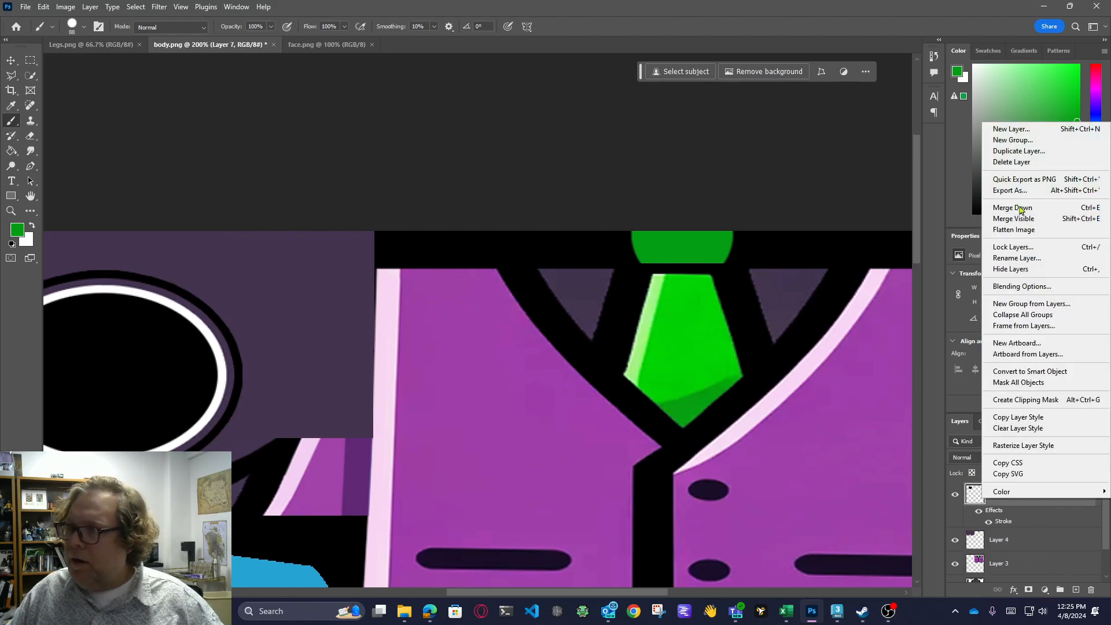
click(1023, 231)
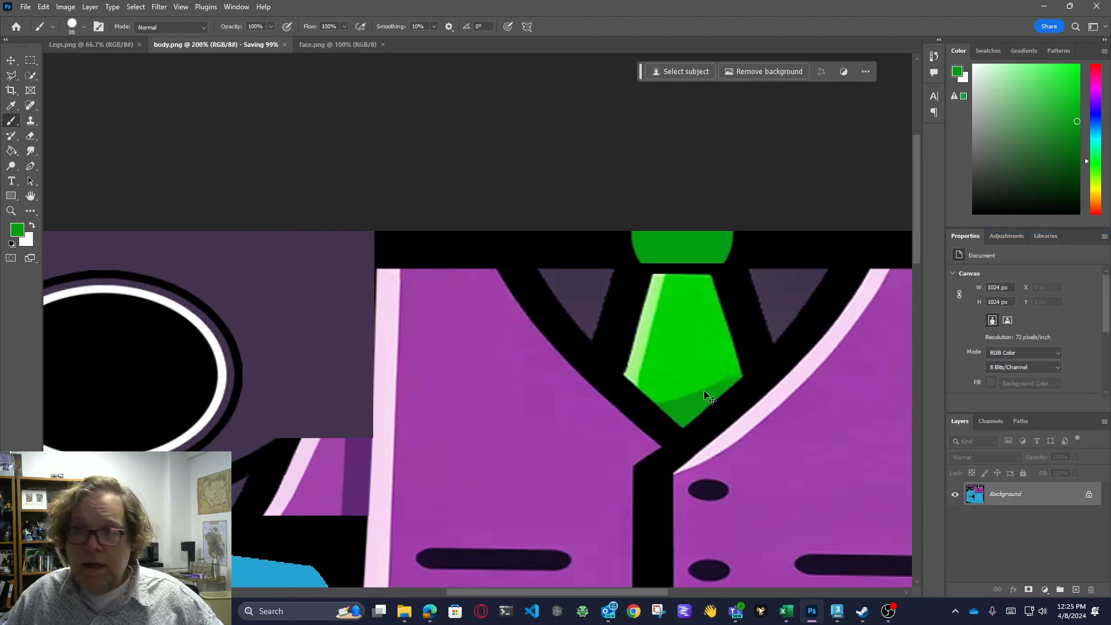
click(837, 611)
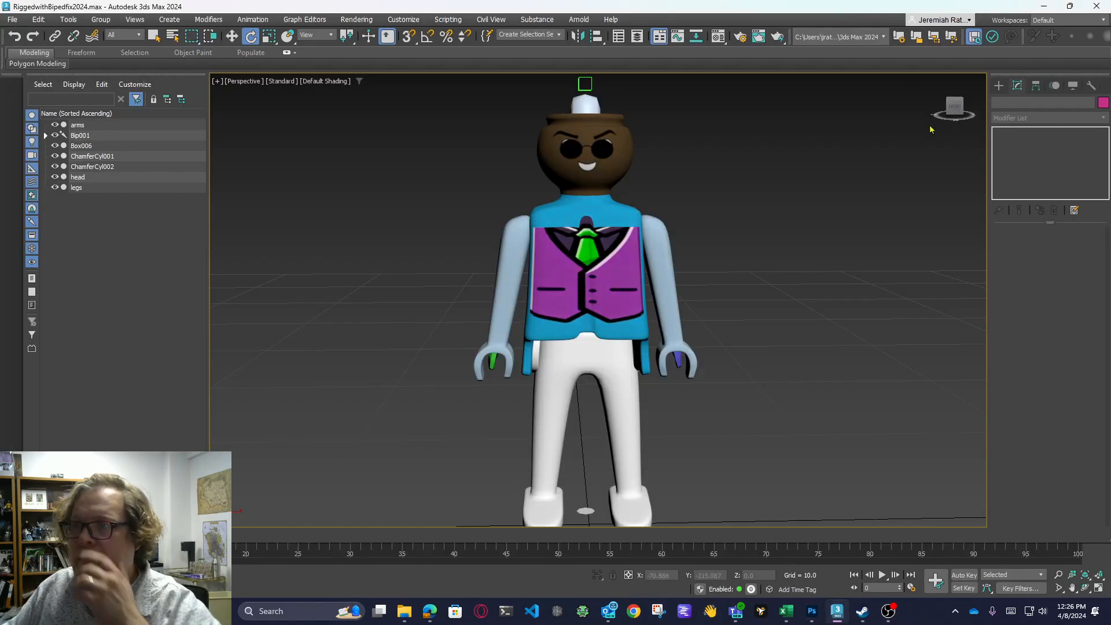
Examine the vest, tie, collar and neck texture on the figure's chest from the front and from slightly above
mouse_move(957, 109)
mouse_down()
mouse_move(941, 138)
mouse_move(920, 120)
mouse_move(1048, 119)
mouse_move(915, 107)
mouse_move(954, 109)
mouse_up()
scroll(725, 212, up, 4)
scroll(641, 190, up, 4)
drag(472, 97, 471, 96)
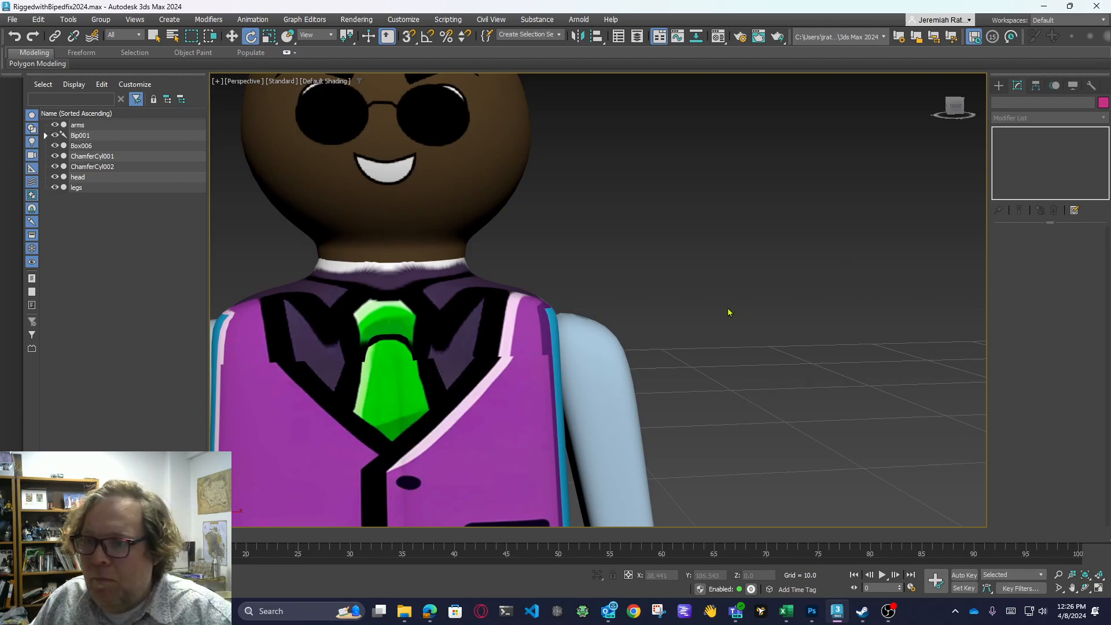
scroll(730, 313, down, 2)
drag(730, 313, 724, 273)
mouse_move(956, 107)
mouse_down()
mouse_move(911, 119)
mouse_move(955, 109)
mouse_up()
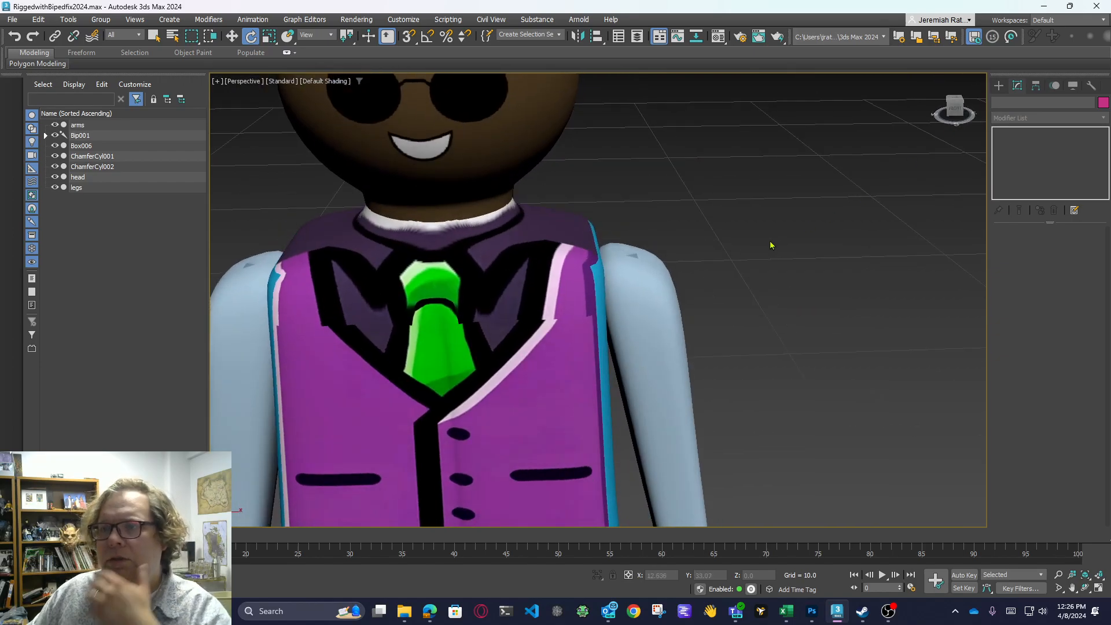
scroll(776, 220, down, 3)
scroll(765, 227, up, 3)
mouse_move(955, 112)
mouse_down()
mouse_move(941, 111)
mouse_move(958, 108)
mouse_up()
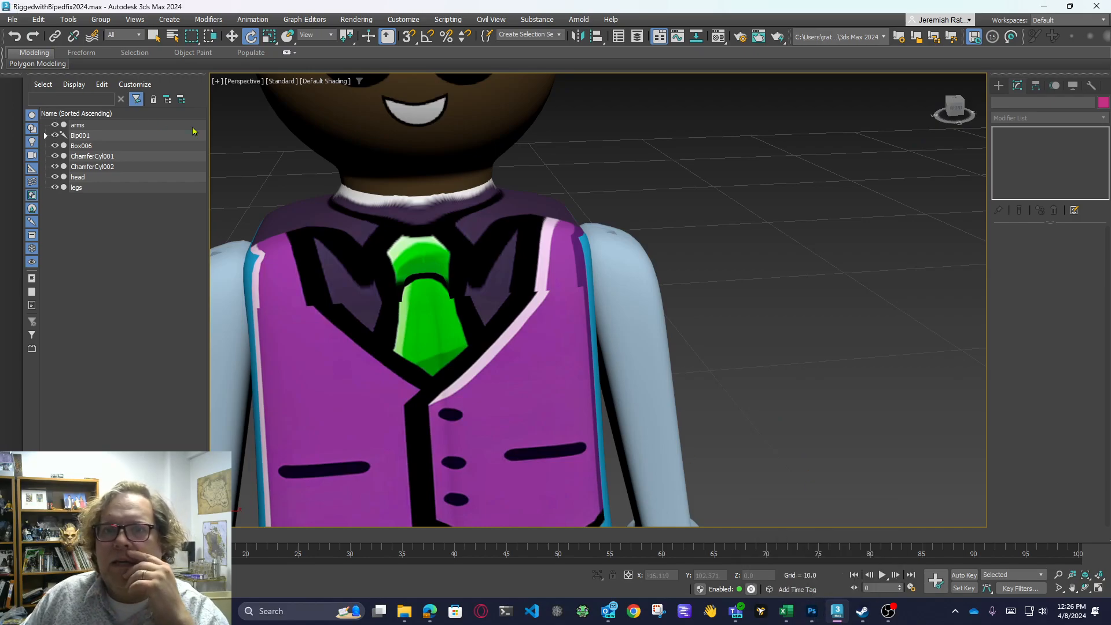
Open Viewport Canvas and start brush painting on the torso's Diffuse Color map
click(69, 19)
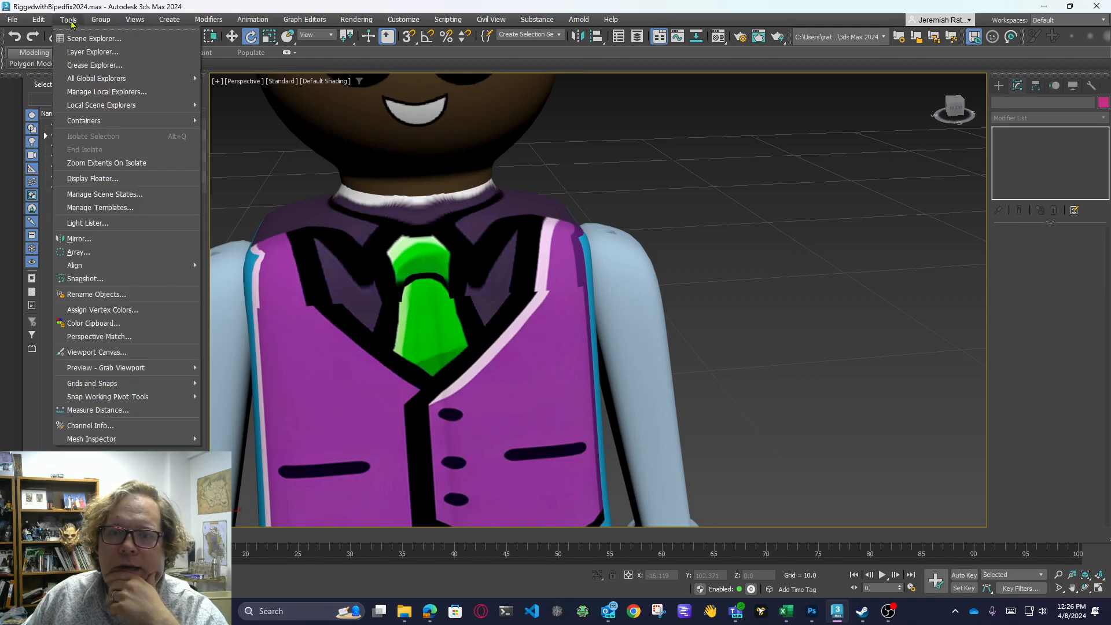
click(110, 352)
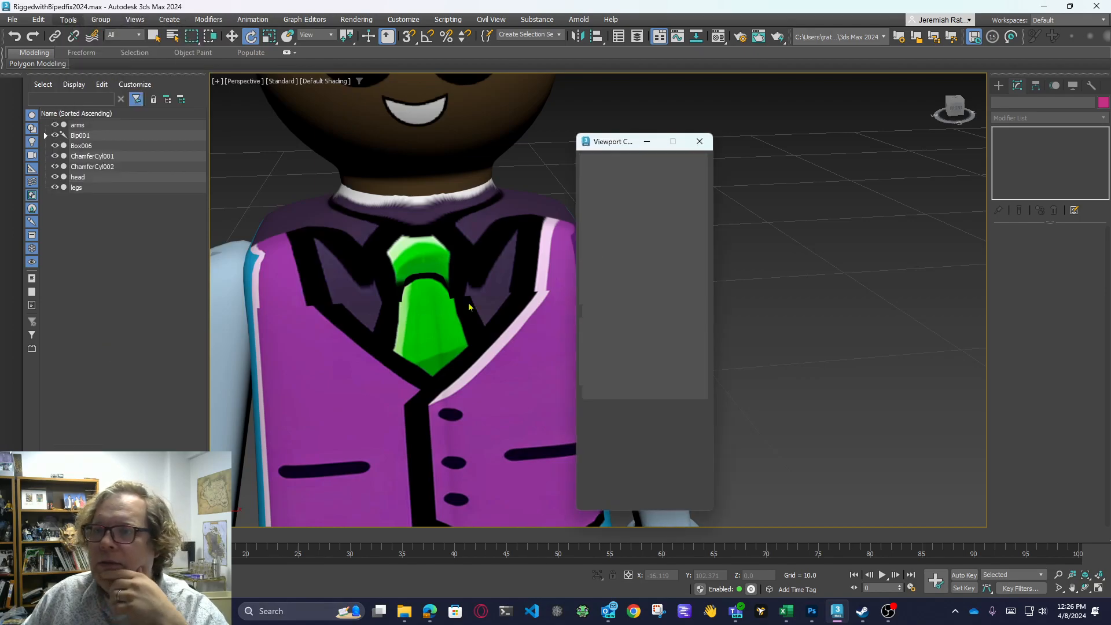
click(597, 162)
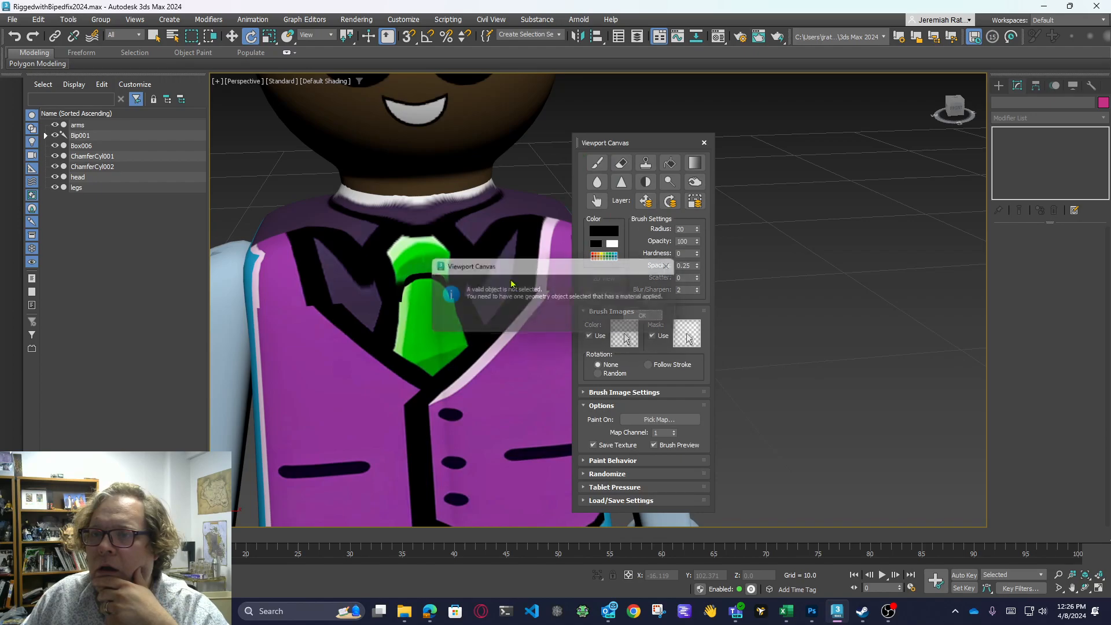
click(652, 318)
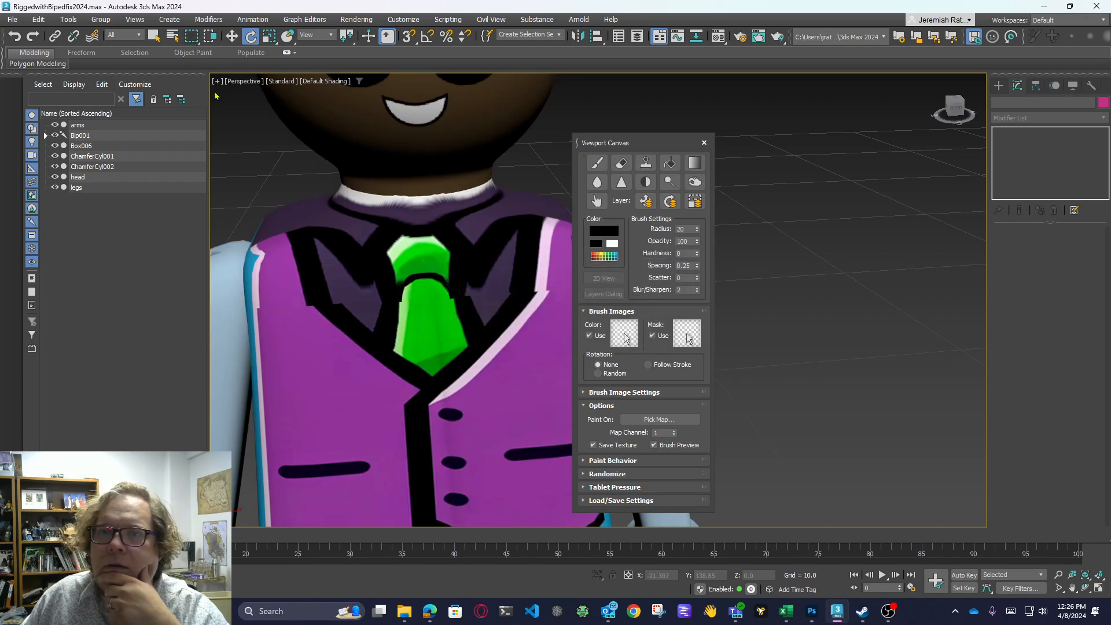
click(345, 319)
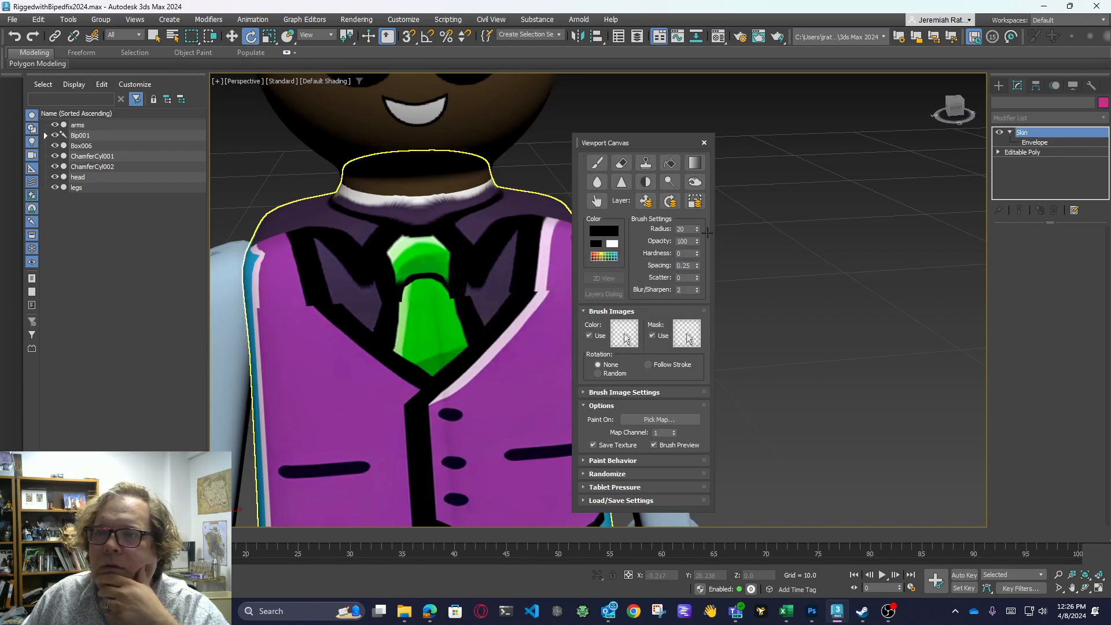
click(592, 162)
click(615, 182)
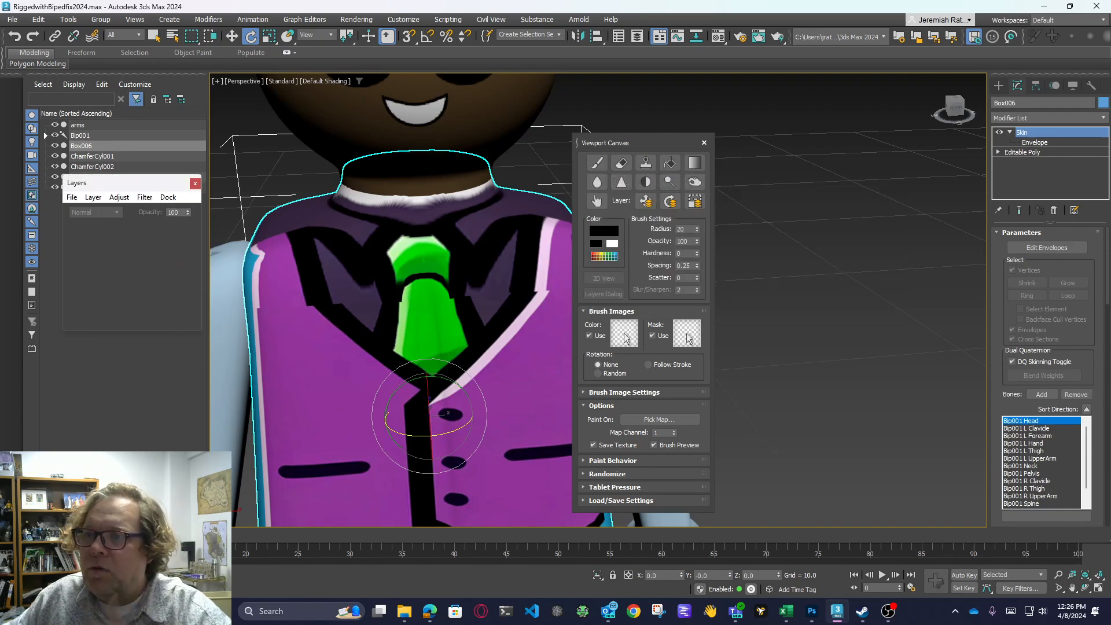
Set the brush radius to 10 and hardness to 100, and try black paint on the inner edge of the figure's left lapel panel
scroll(496, 226, up, 3)
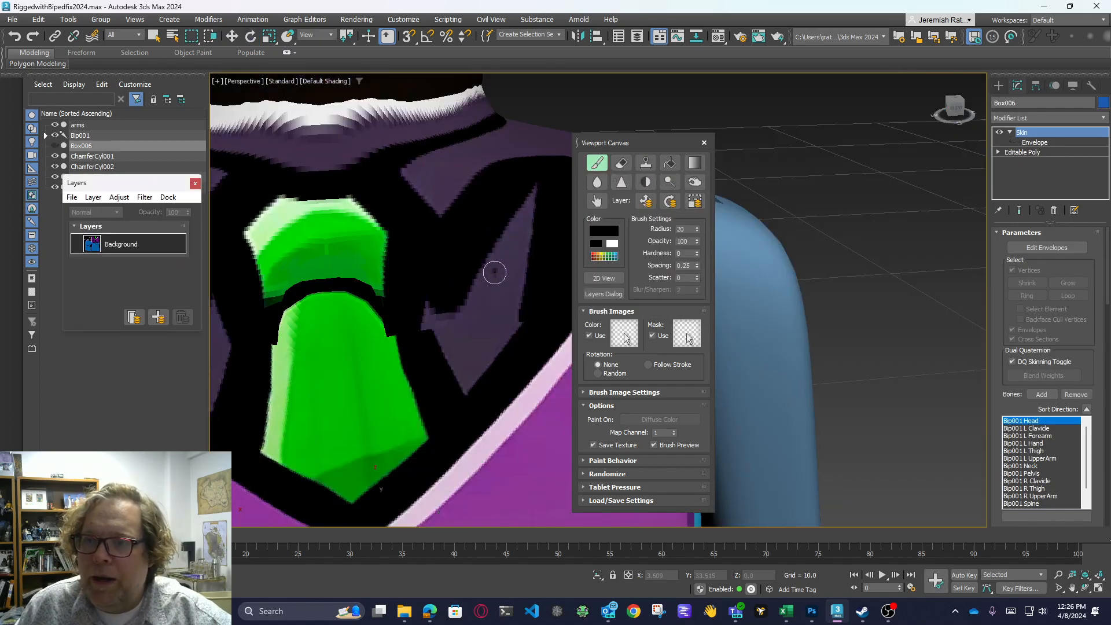
scroll(496, 268, down, 2)
scroll(493, 291, up, 3)
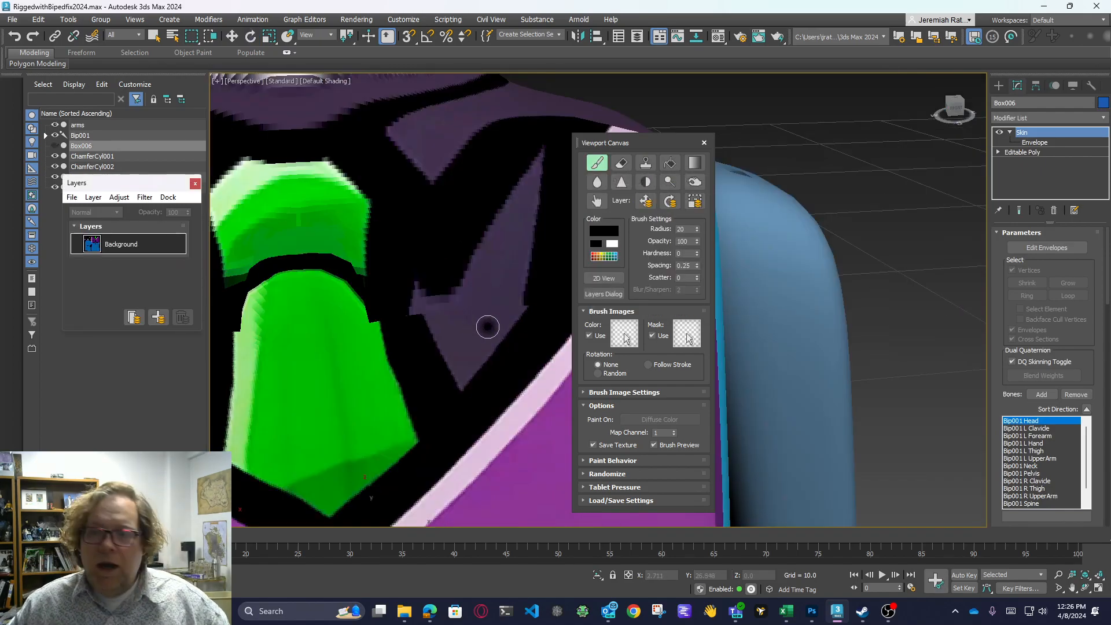
drag(641, 138, 803, 120)
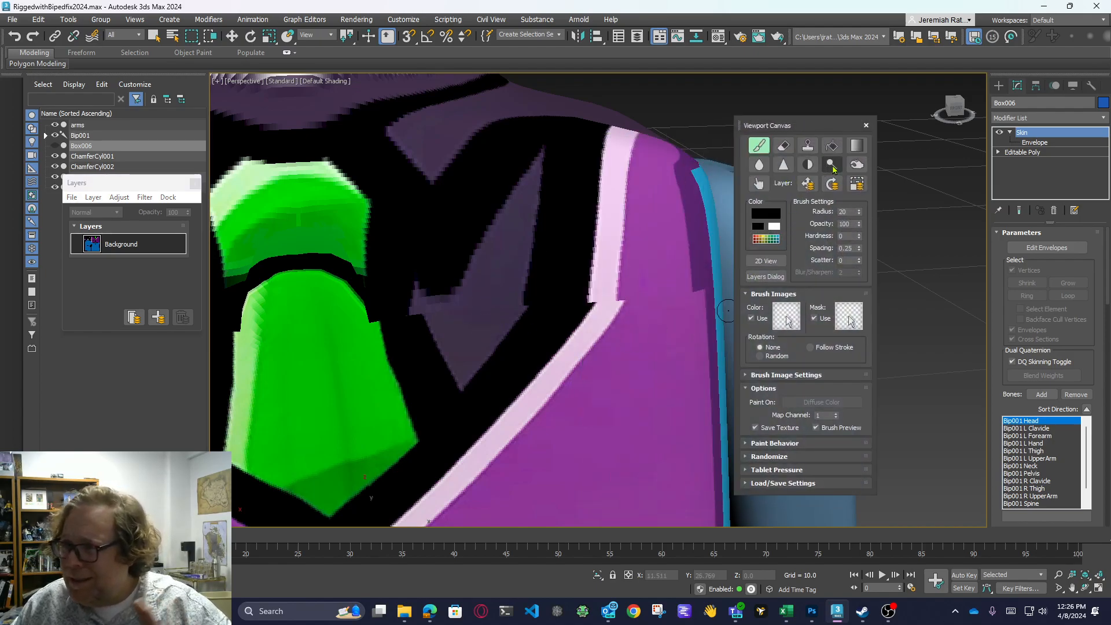
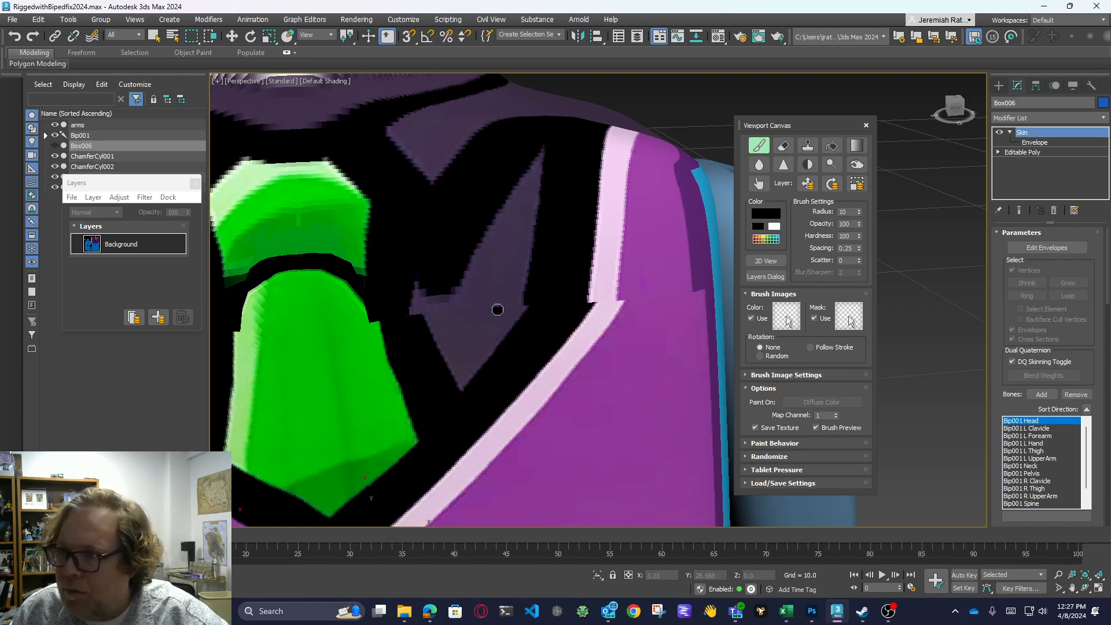
click(475, 314)
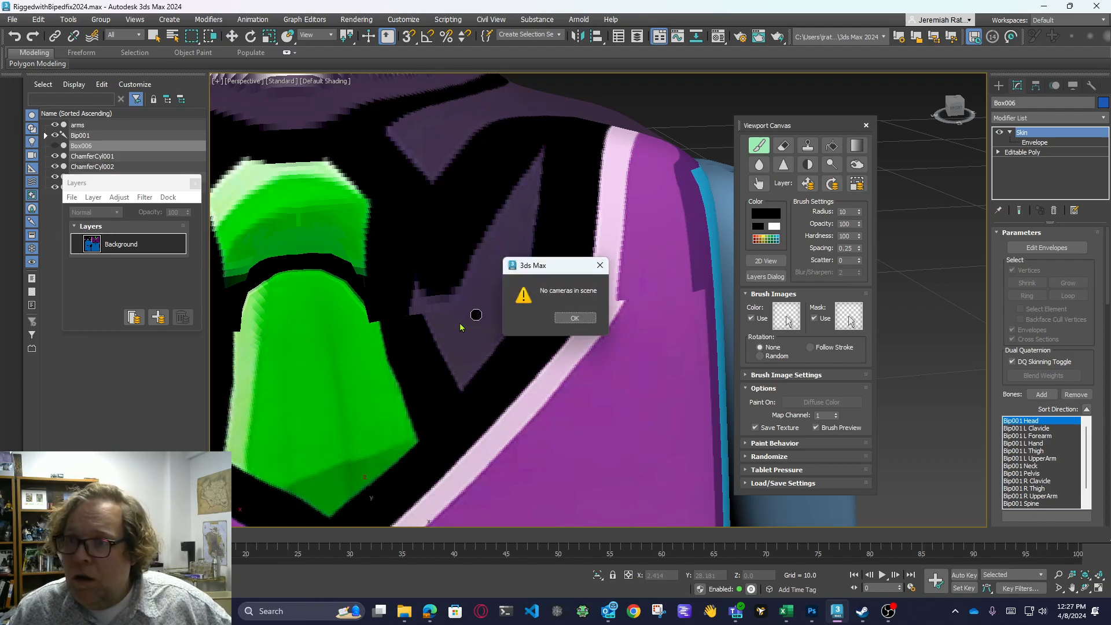
key(Return)
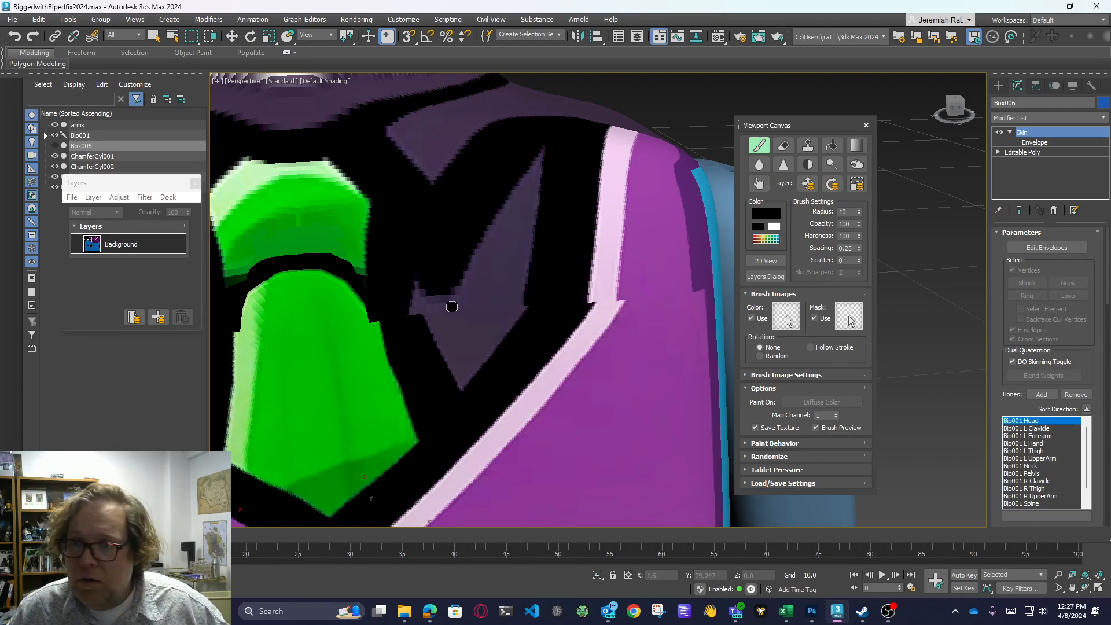
Cover the black stroke on the left lapel panel with dark purple 3B2E47 sampled from it, and undo the stray dab near its tip
click(771, 216)
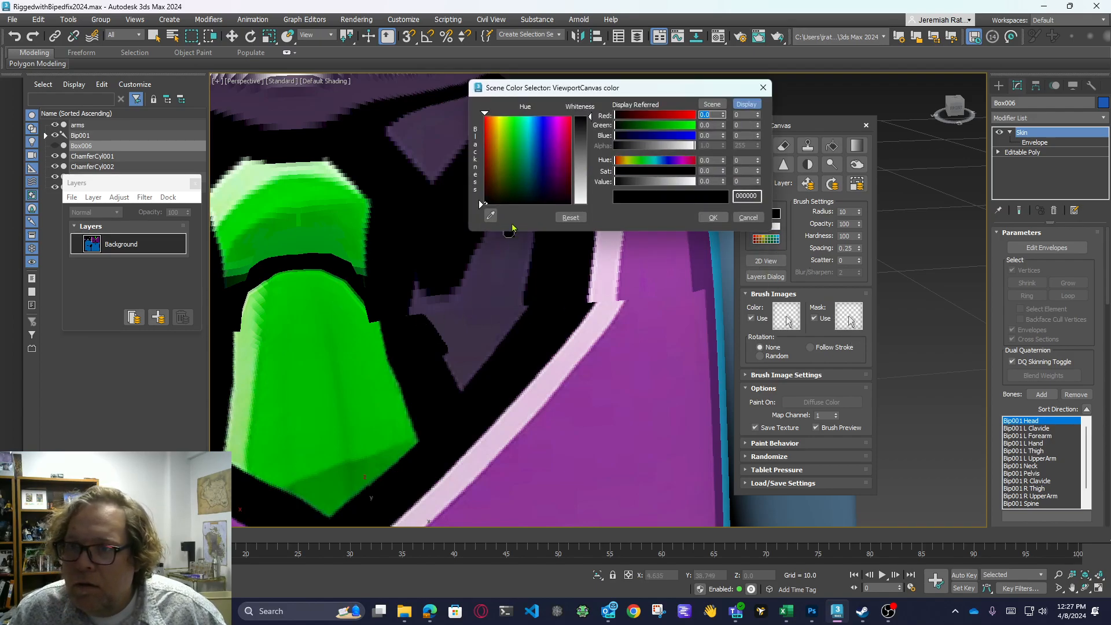
click(498, 305)
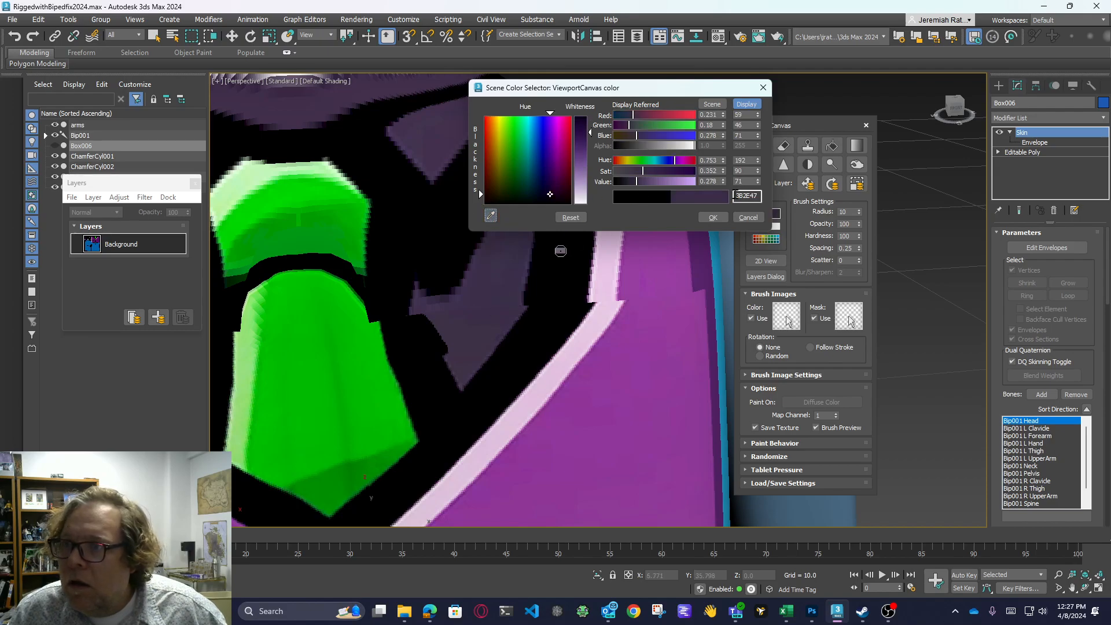
click(713, 218)
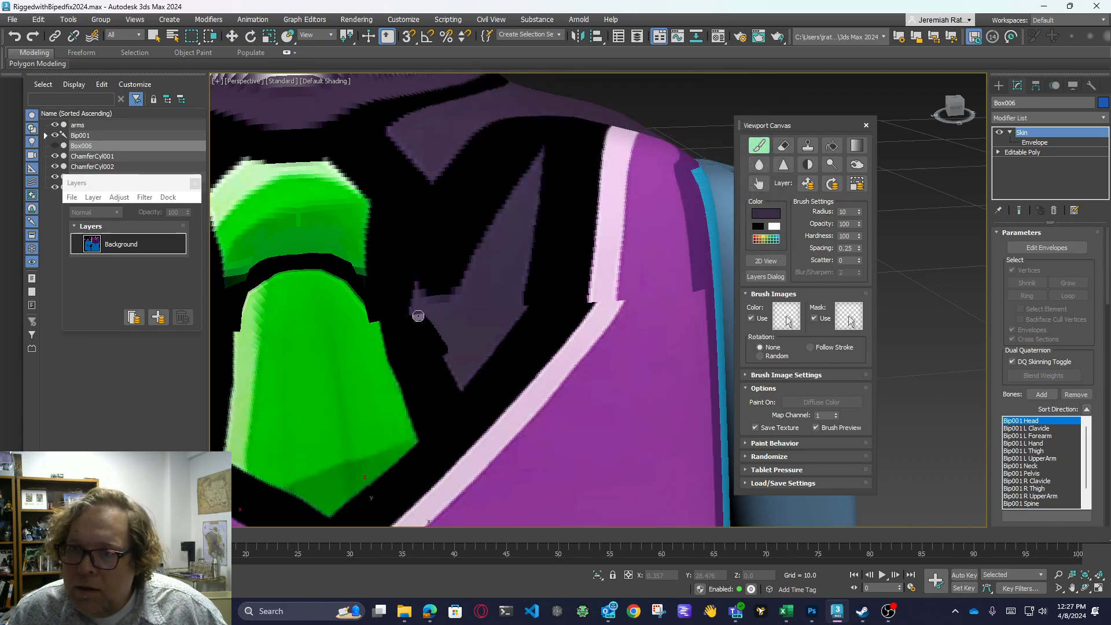
drag(427, 327, 452, 363)
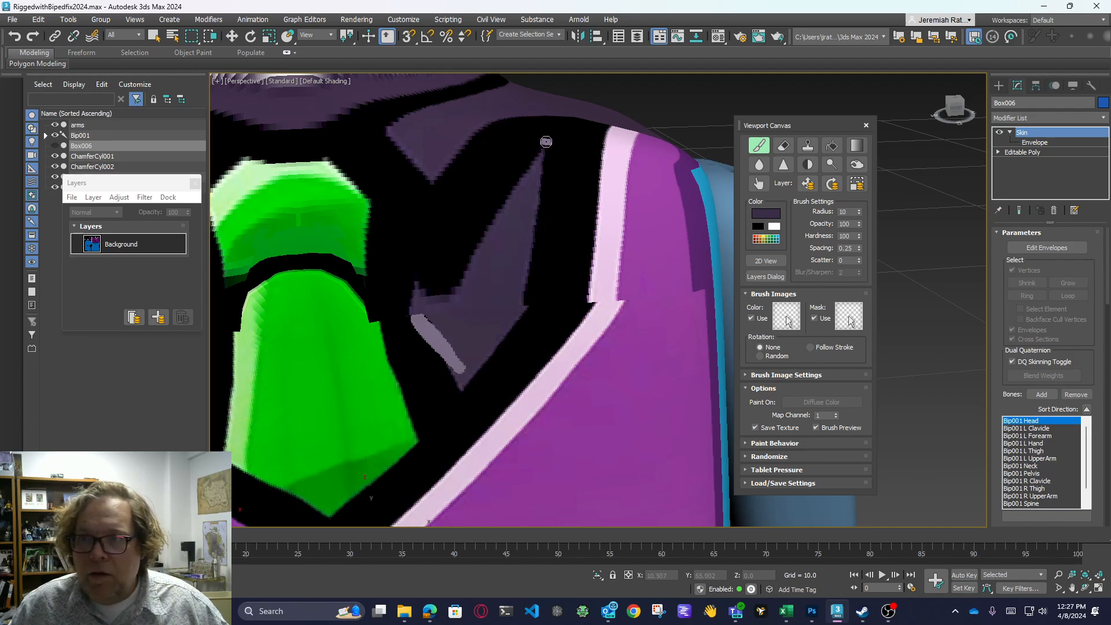
key(ctrl+z)
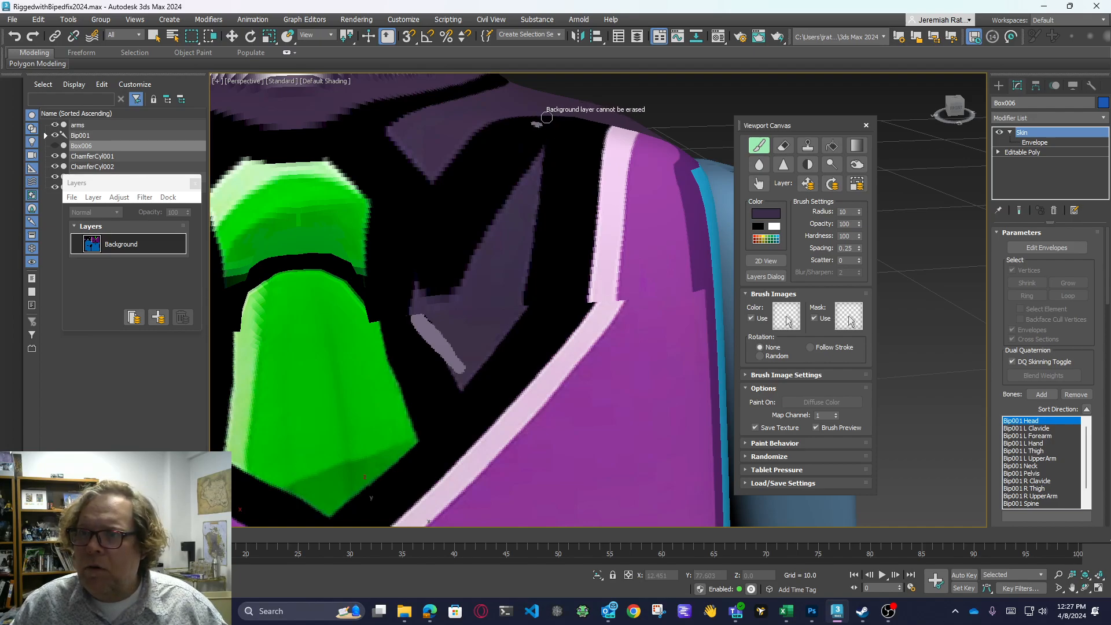
key(ctrl+z)
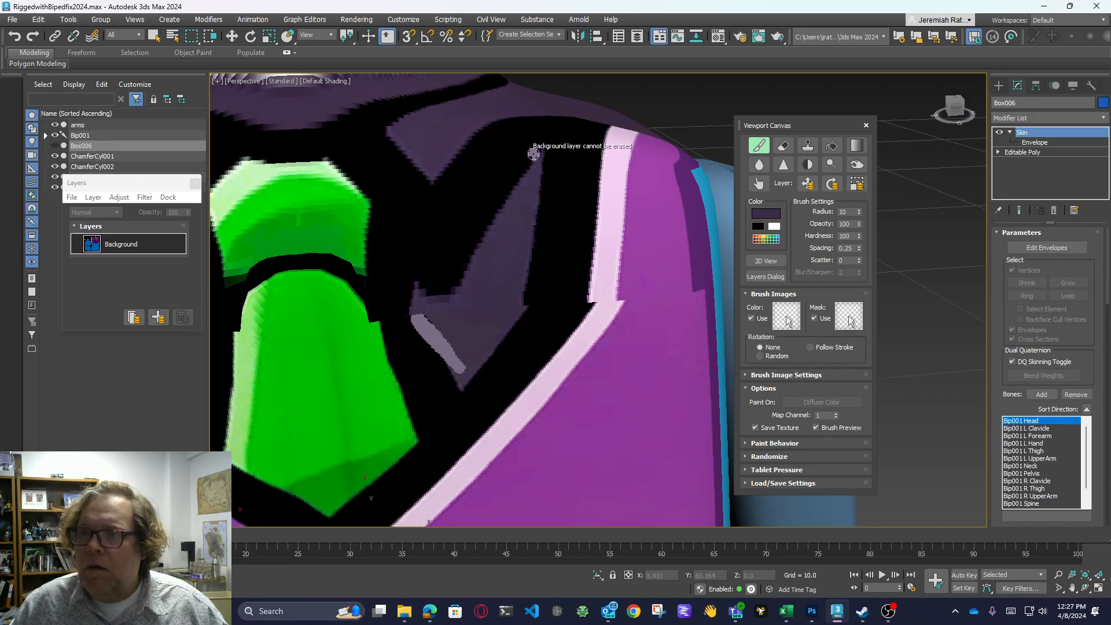
Widen the figure's left lapel panel with dark purple strokes along its inner and outer edges up to the shoulder
mouse_move(424, 285)
mouse_down()
mouse_move(541, 165)
mouse_move(565, 119)
mouse_up()
mouse_move(453, 257)
mouse_down()
mouse_move(418, 290)
mouse_move(444, 292)
mouse_move(480, 249)
mouse_move(453, 285)
mouse_up()
mouse_move(513, 311)
mouse_down()
mouse_move(603, 101)
mouse_move(534, 230)
mouse_move(523, 278)
mouse_move(606, 125)
mouse_move(518, 312)
mouse_move(567, 135)
mouse_move(564, 164)
mouse_up()
drag(568, 117, 553, 153)
drag(551, 205, 577, 127)
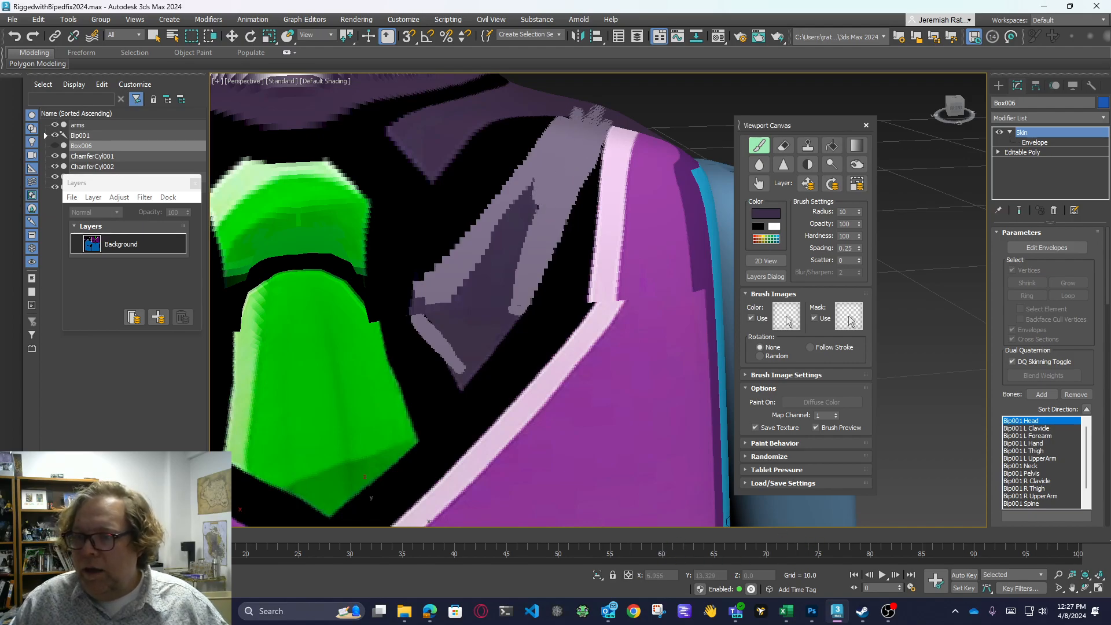
Paint dark purple along the inner edge of the figure's right lapel panel, from its upper tip down towards the tie
scroll(509, 427, down, 5)
scroll(493, 429, up, 3)
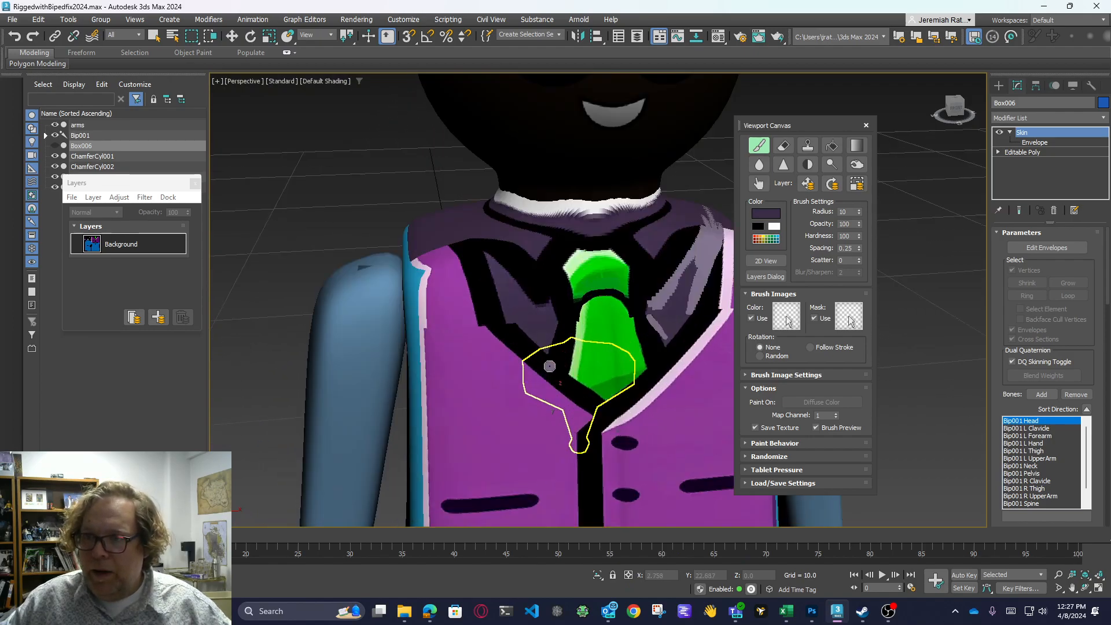
scroll(544, 365, up, 4)
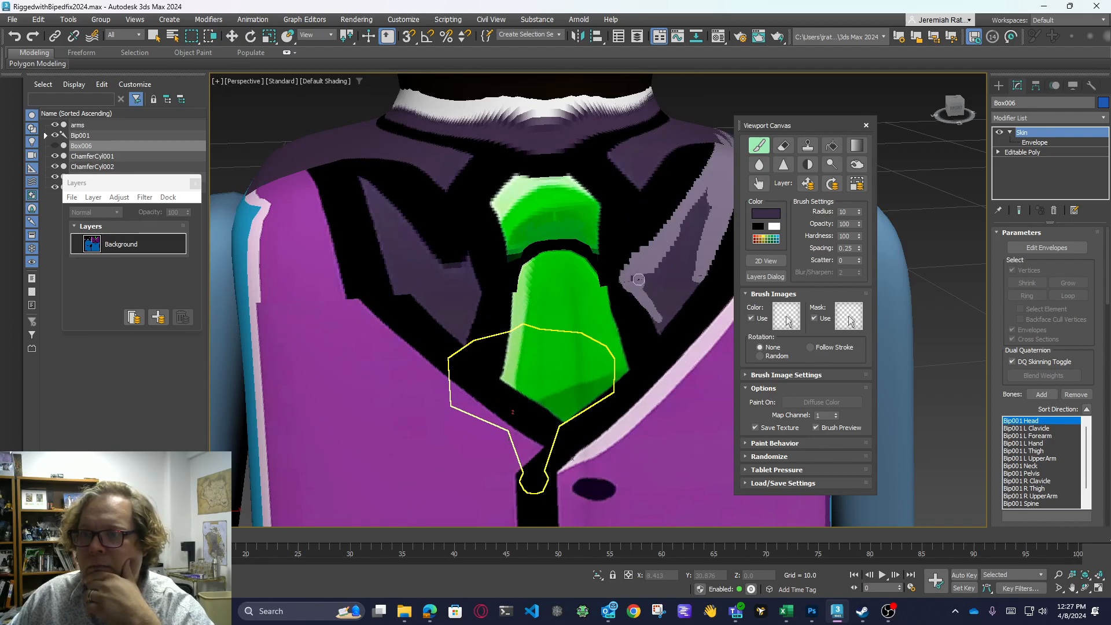
mouse_move(365, 180)
mouse_down()
mouse_move(481, 283)
mouse_move(472, 301)
mouse_move(422, 235)
mouse_move(444, 257)
mouse_up()
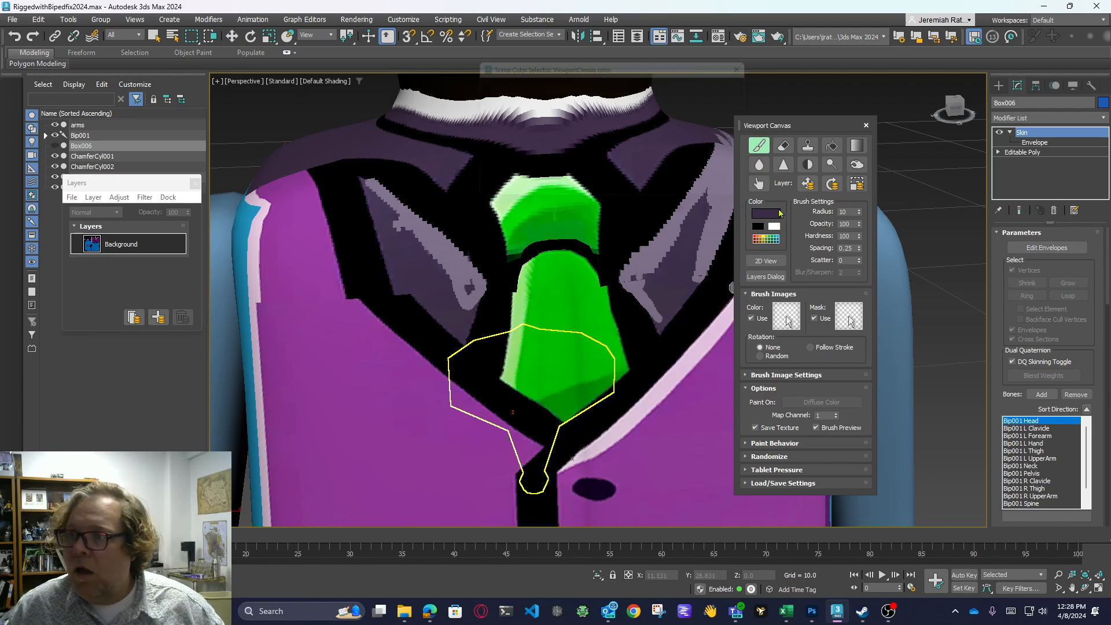
click(779, 216)
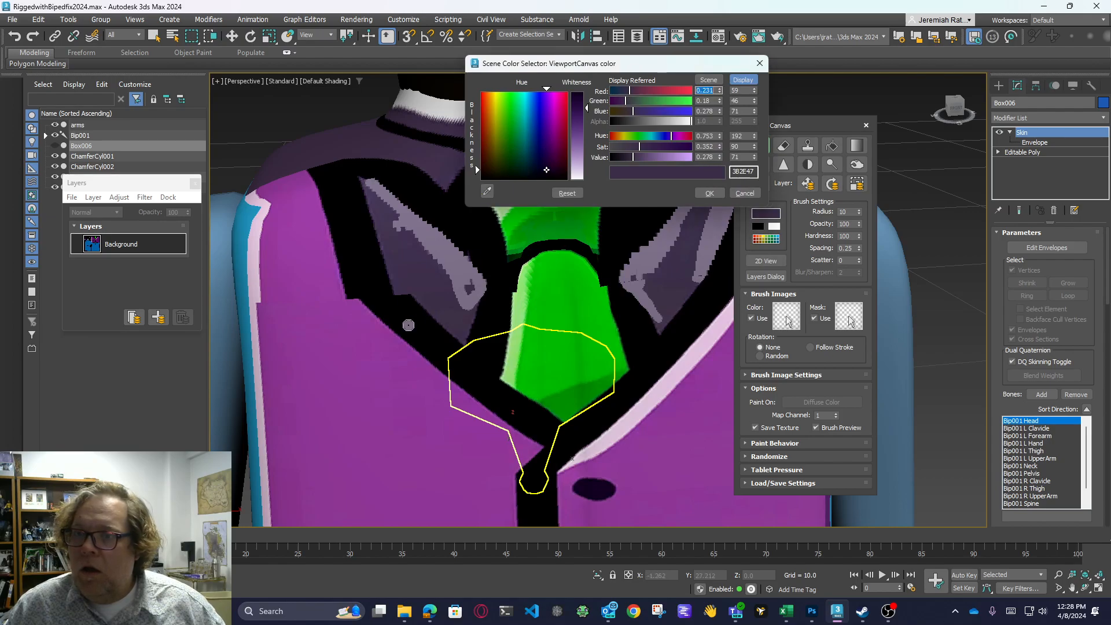
click(487, 191)
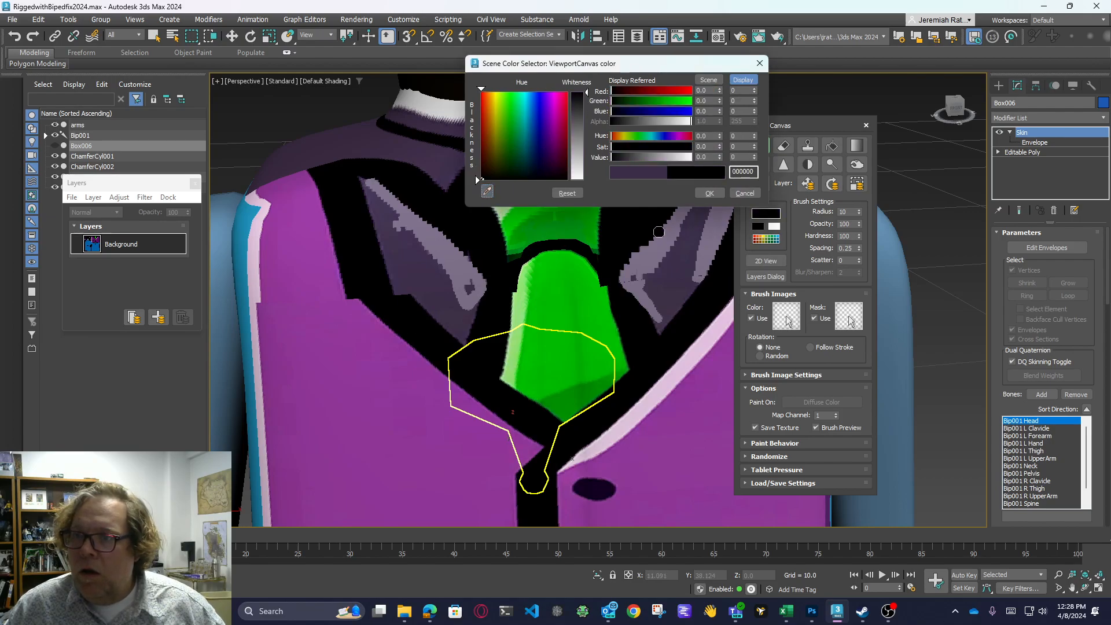
click(709, 194)
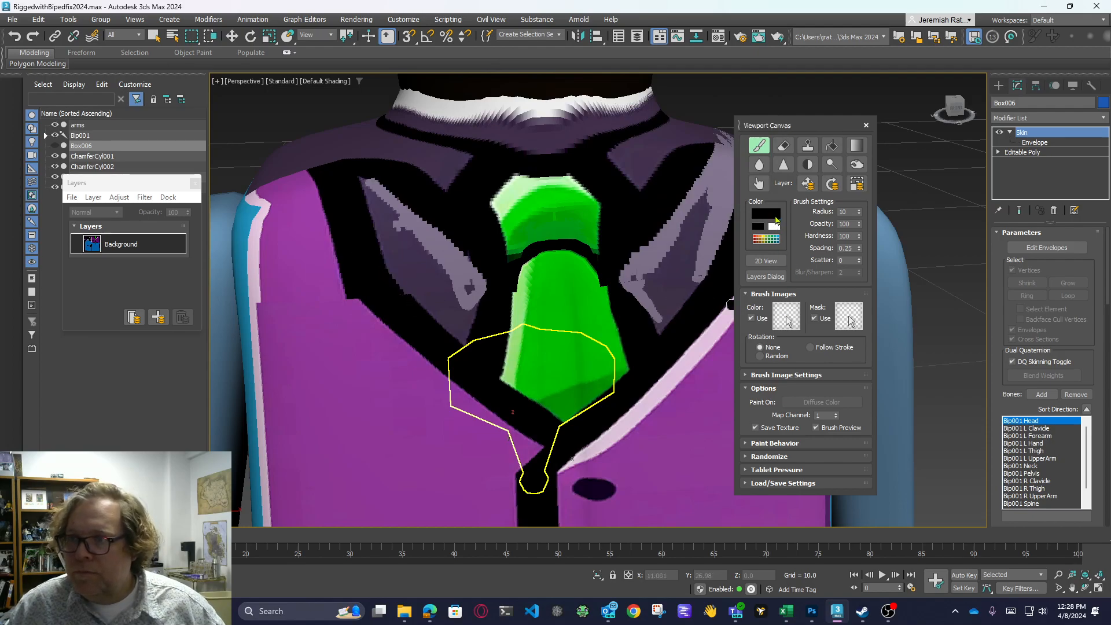
Sample purple 3F2F4A as the brush colour and extend the figure's right lapel panel along its outer edge and up to the shoulder
click(766, 213)
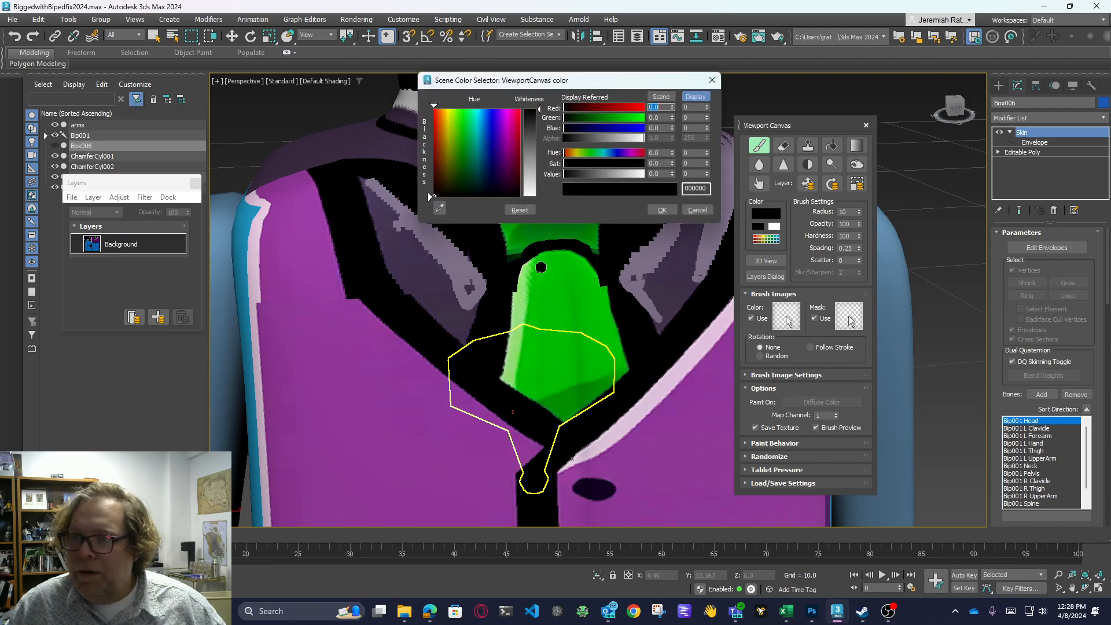
click(440, 208)
click(515, 232)
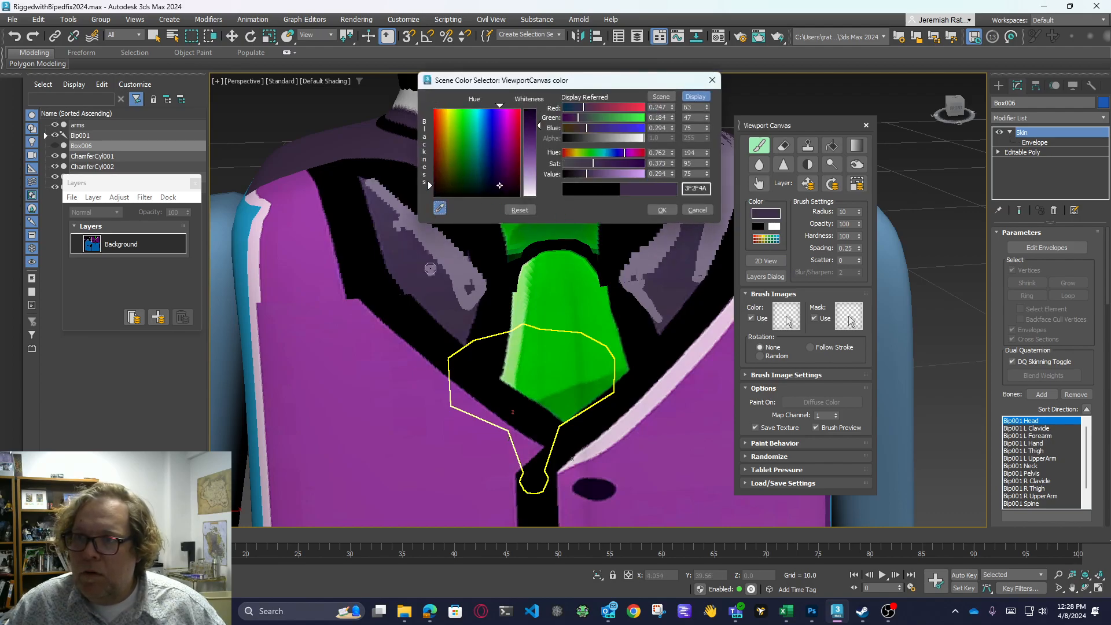
click(661, 209)
mouse_move(343, 196)
mouse_down()
mouse_move(411, 274)
mouse_move(318, 172)
mouse_move(368, 255)
mouse_move(417, 293)
mouse_up()
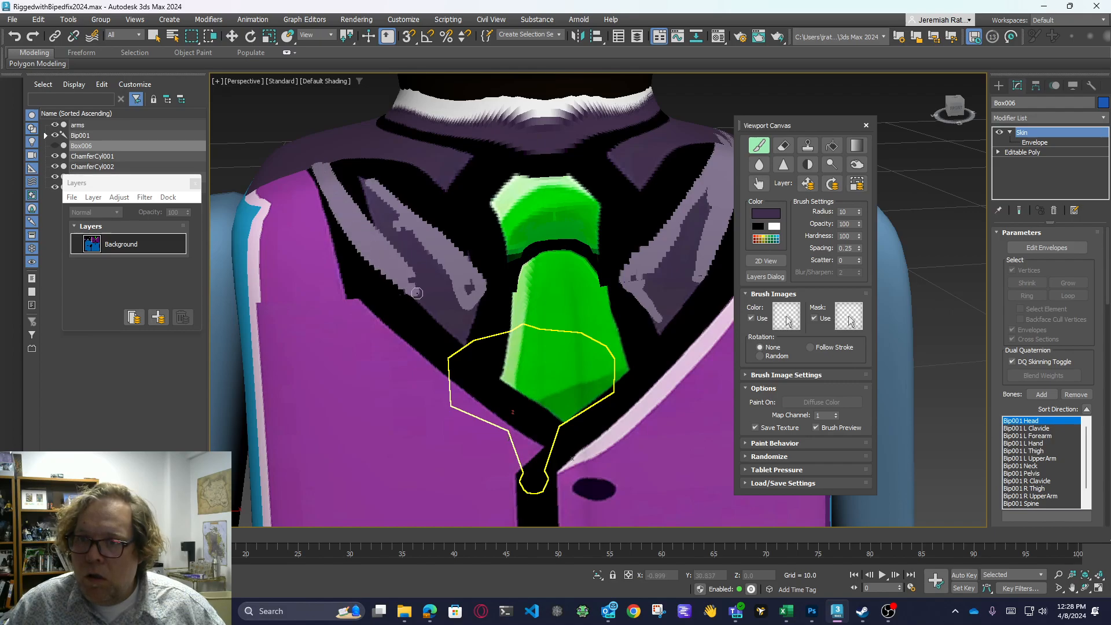
mouse_move(353, 169)
mouse_down()
mouse_move(385, 211)
mouse_move(366, 172)
mouse_move(326, 146)
mouse_move(396, 237)
mouse_move(344, 206)
mouse_move(385, 205)
mouse_up()
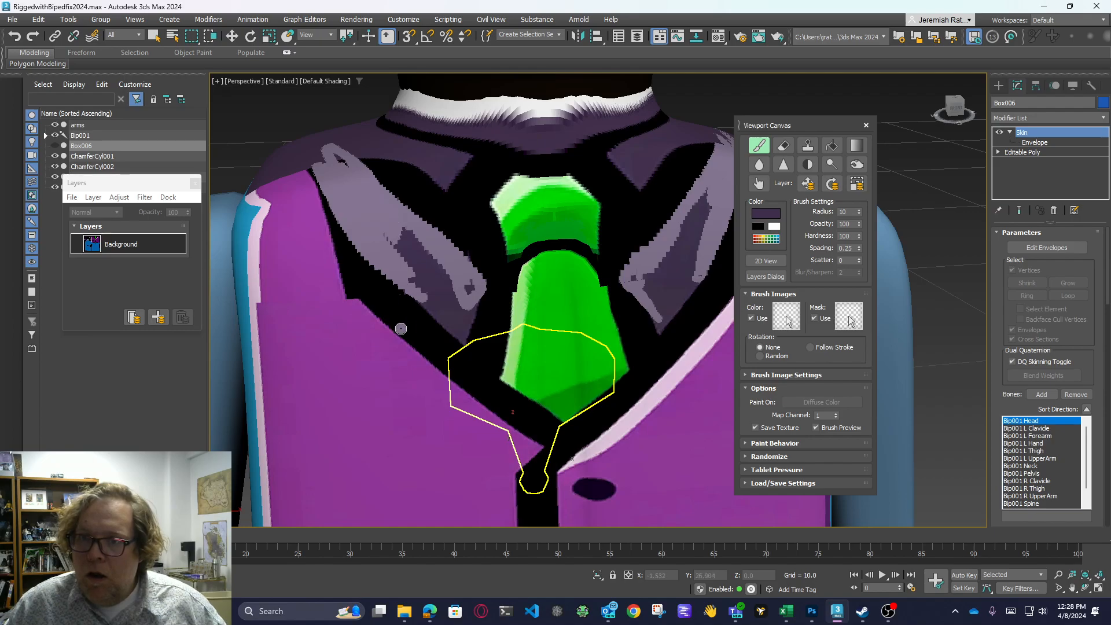
Paint a black outline along the outer edge of the figure's right lapel, from the shoulder down to the vest opening
click(759, 226)
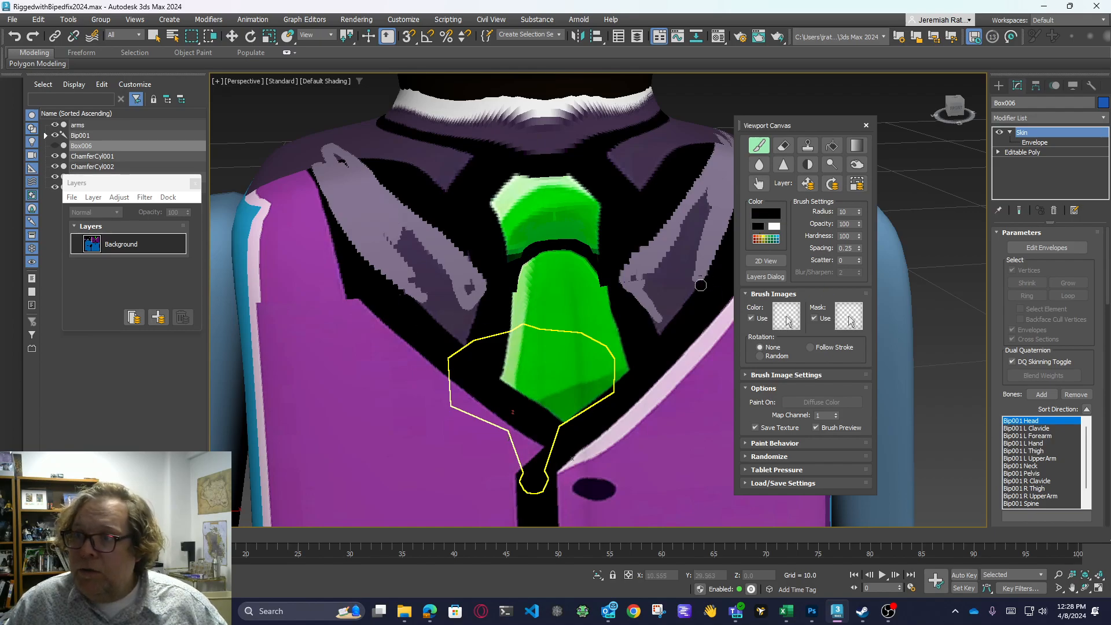
mouse_move(278, 178)
mouse_down()
mouse_move(372, 303)
mouse_move(292, 167)
mouse_move(314, 205)
mouse_move(292, 179)
mouse_up()
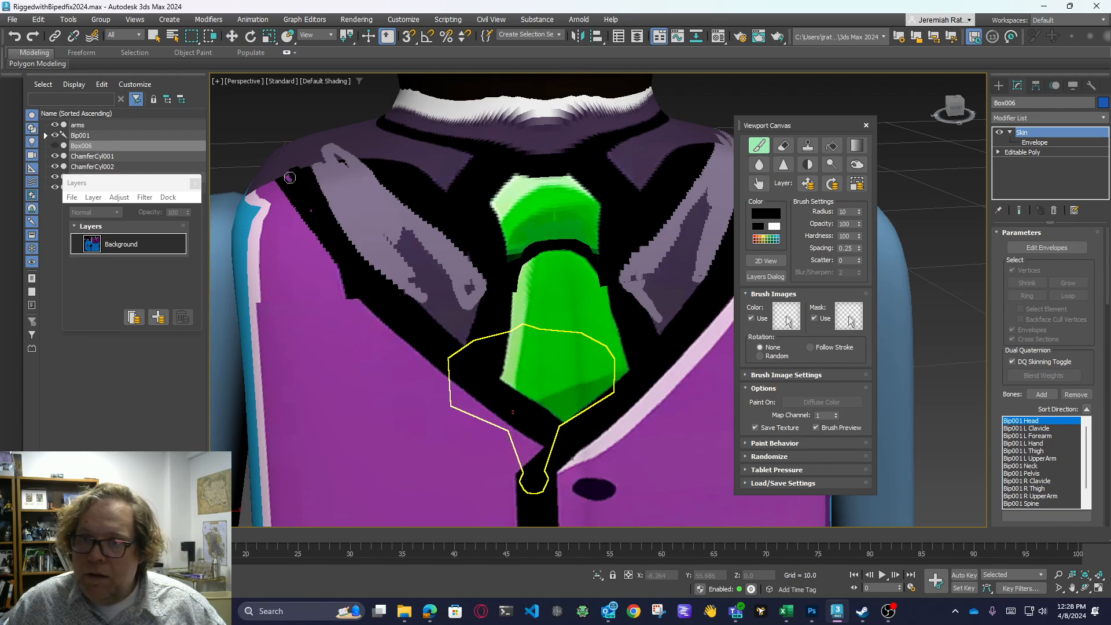
mouse_move(312, 225)
mouse_down()
mouse_move(333, 259)
mouse_move(297, 188)
mouse_move(341, 274)
mouse_move(377, 307)
mouse_up()
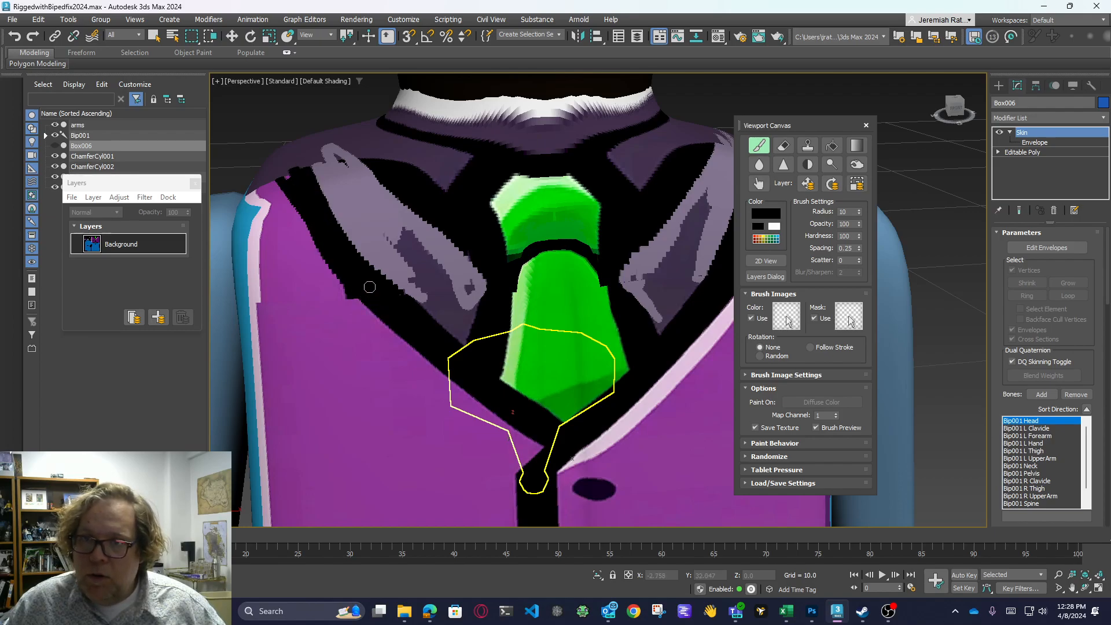
drag(300, 209, 355, 286)
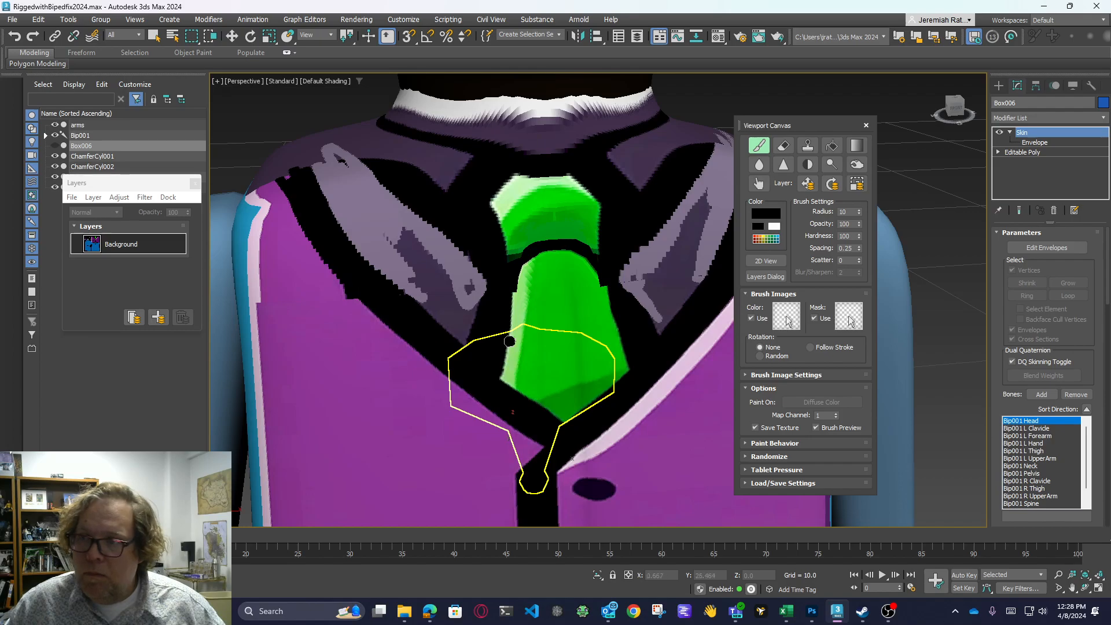
Sample purple 903798 from the vest and paint it along the outside of the black outline beside the figure's right lapel
click(769, 215)
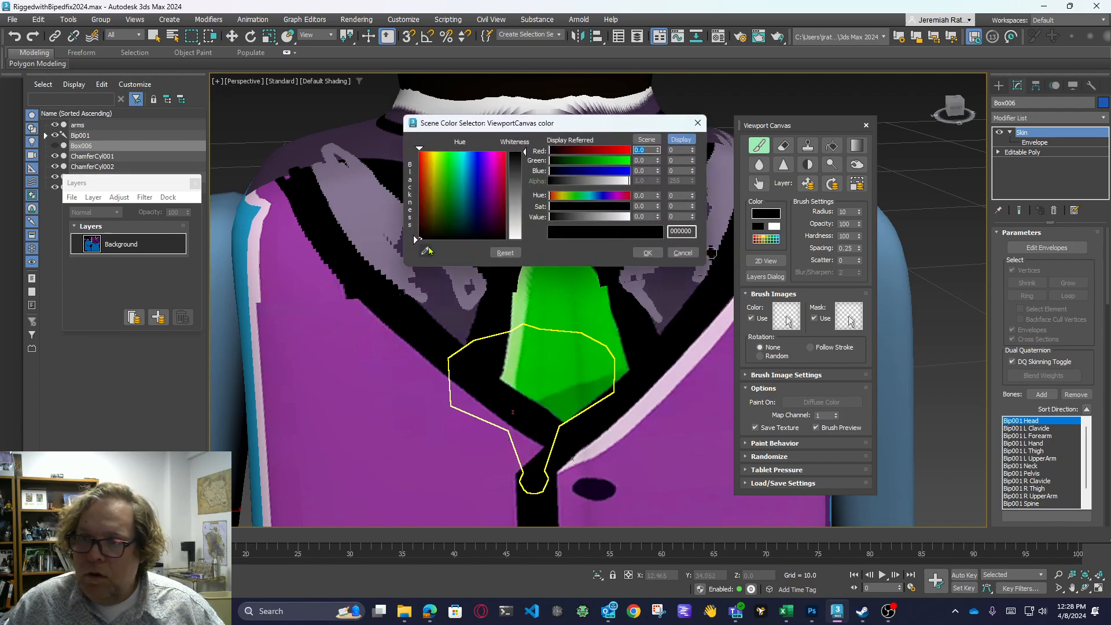
click(426, 251)
click(345, 385)
drag(295, 231, 359, 316)
drag(277, 179, 333, 279)
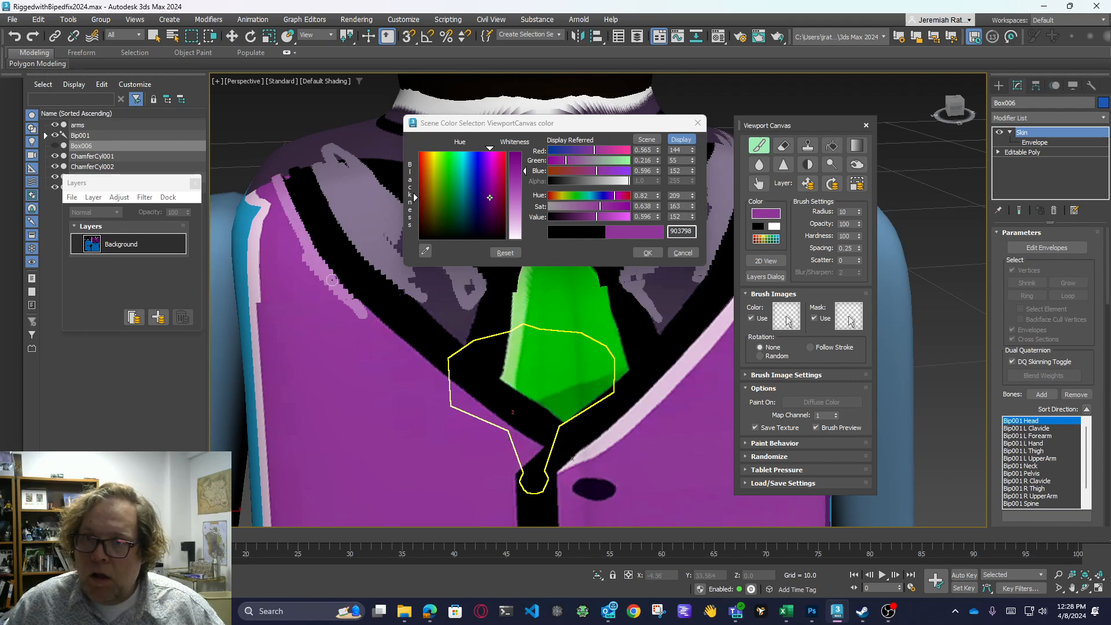
click(697, 124)
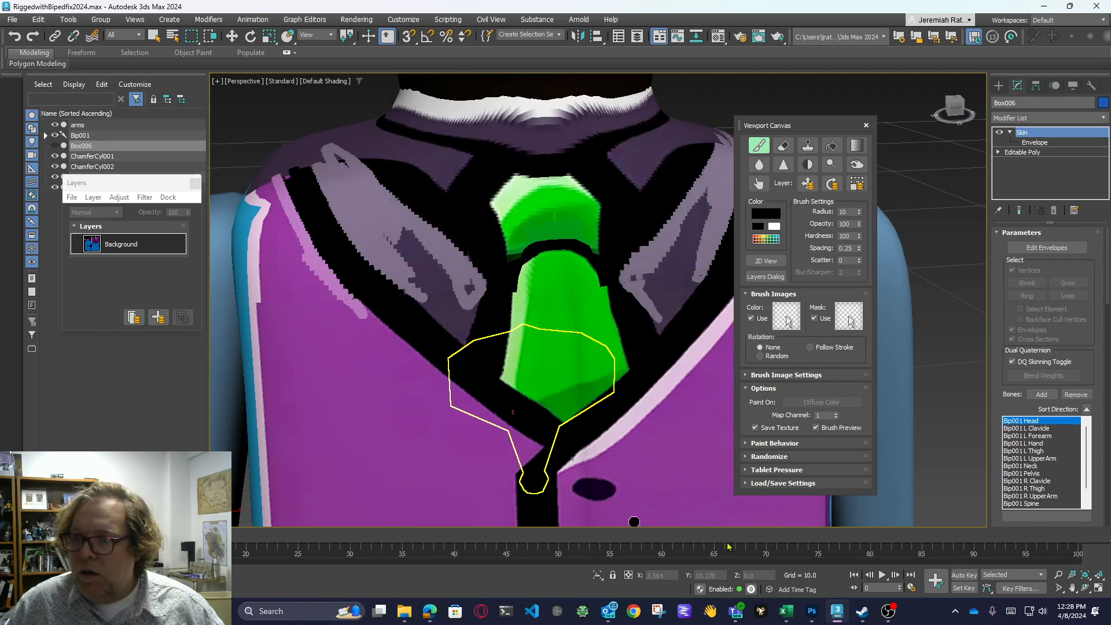
Sample light pink E5C5E1 from the vest highlight and paint over its jagged corner below the figure's left lapel
scroll(955, 402, down, 2)
click(1073, 588)
drag(617, 426, 490, 419)
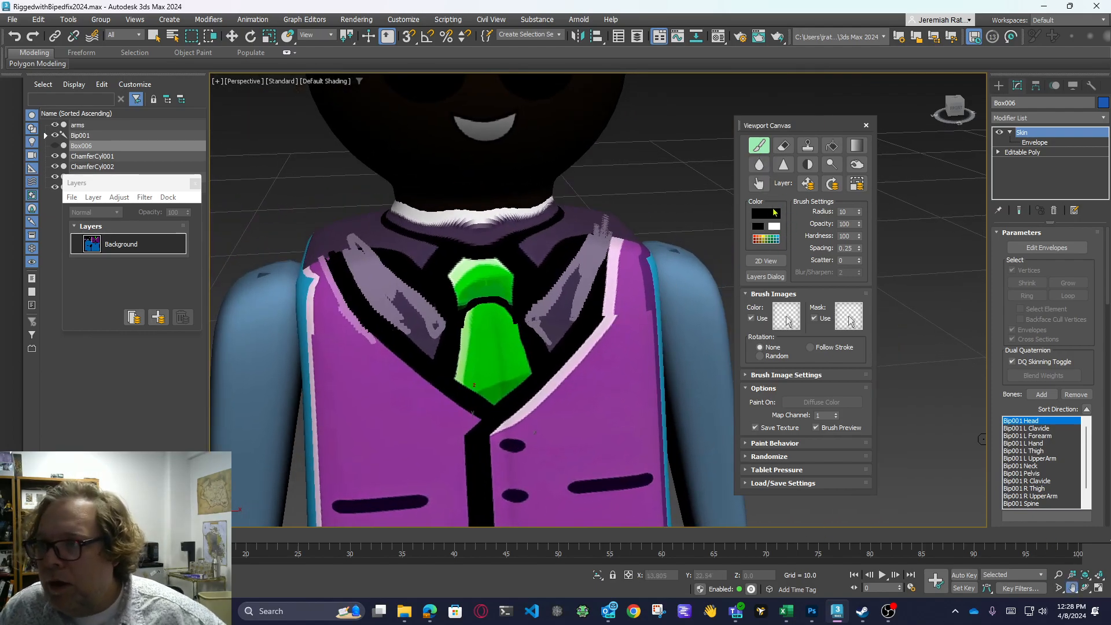
click(767, 215)
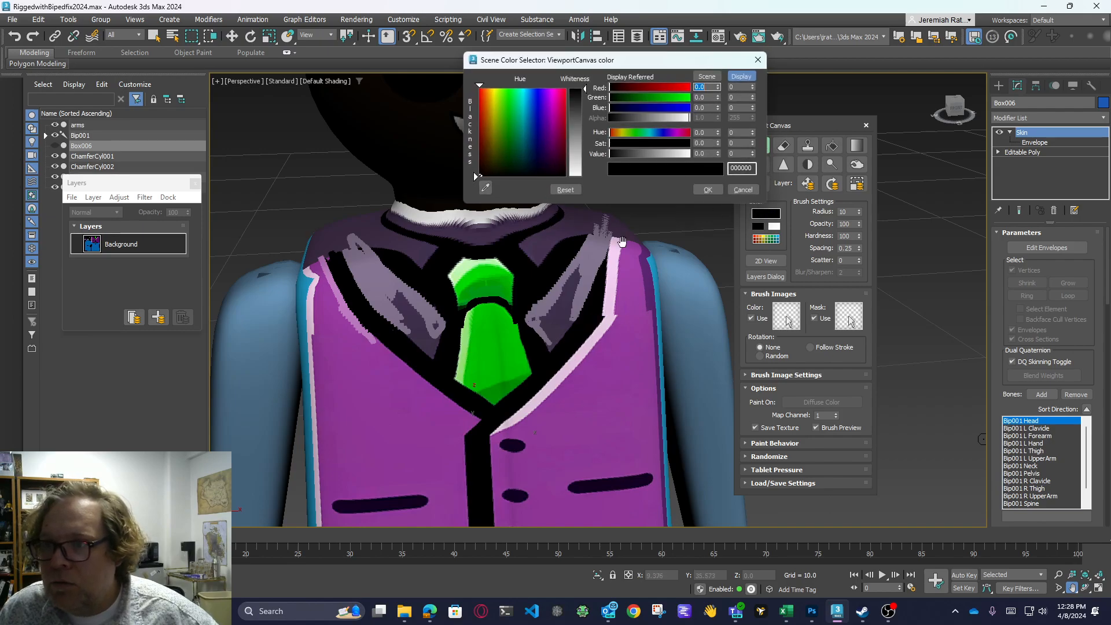
click(600, 325)
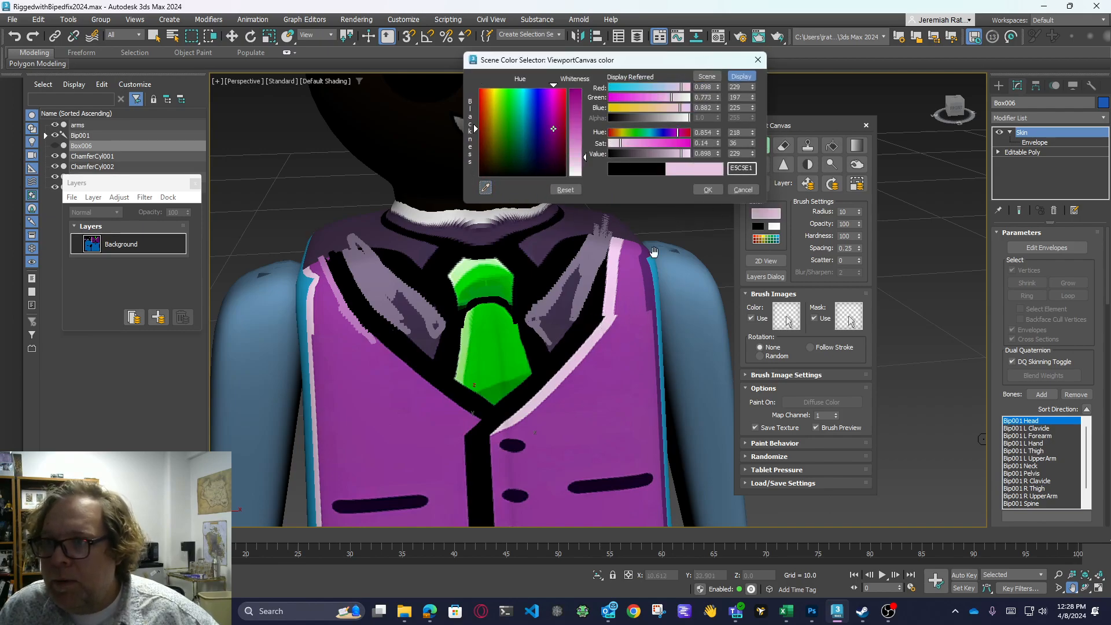
click(708, 190)
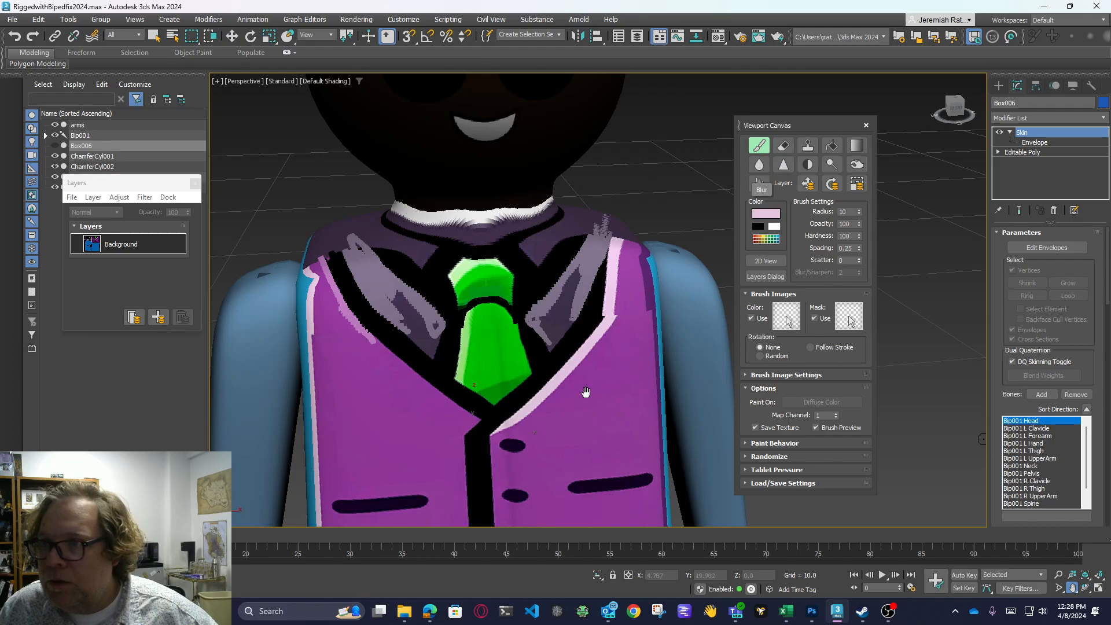
drag(611, 338, 619, 325)
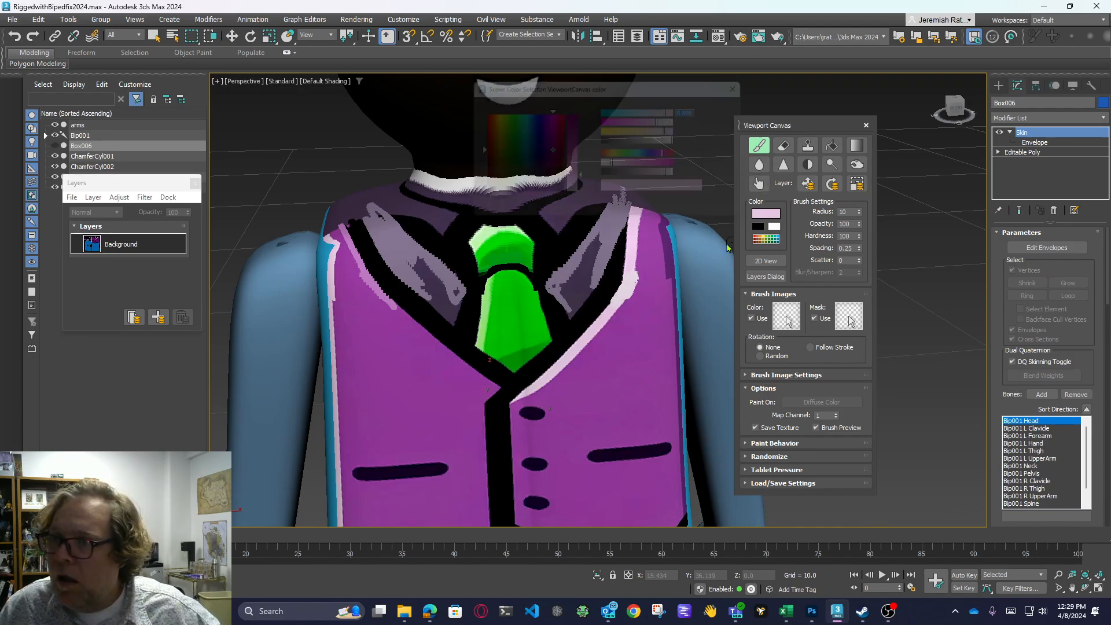
Sample purple 903799 from the vest and paint it along the outer edge of the pink highlight on the figure's left side
click(481, 211)
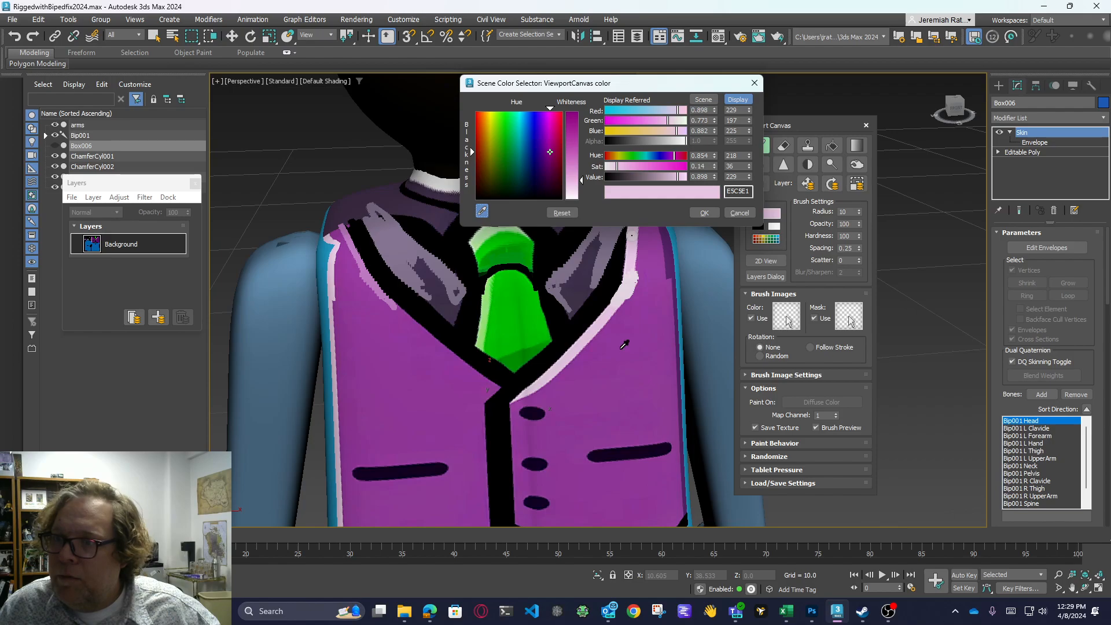
click(650, 271)
drag(643, 273, 636, 302)
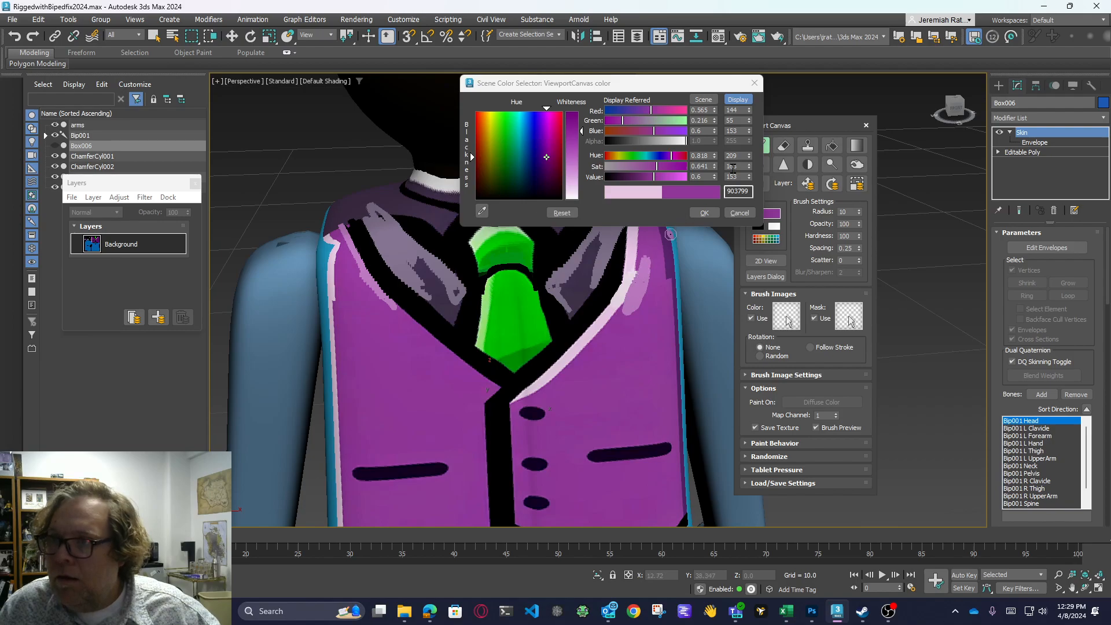
click(755, 83)
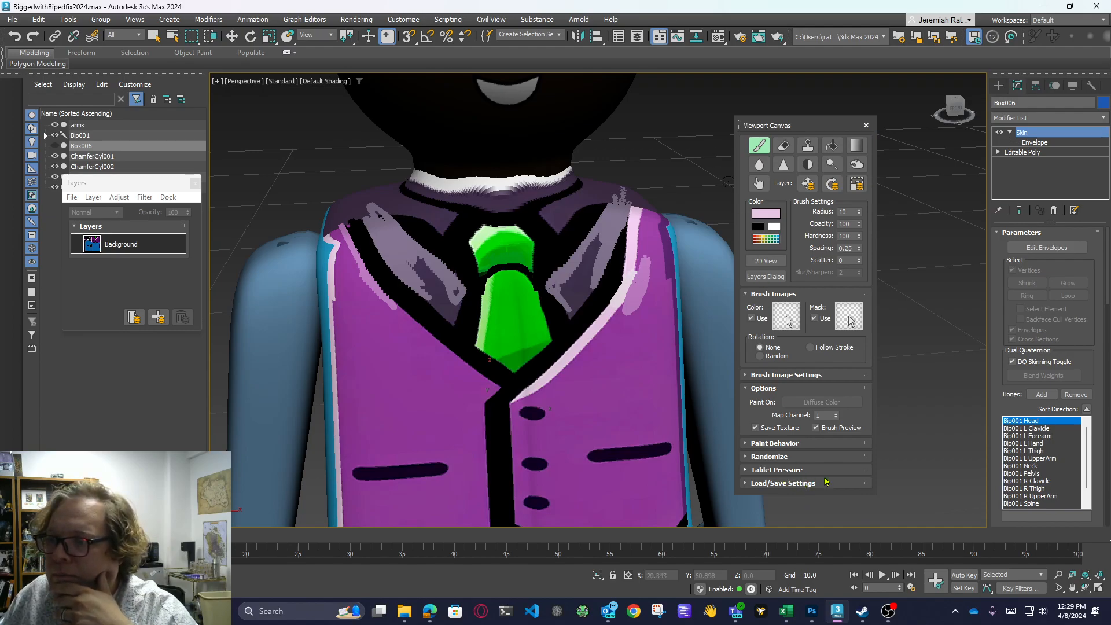
Close Viewport Canvas, return to the Move tool and check the painted torso on the whole figure
click(865, 126)
click(232, 36)
scroll(811, 312, down, 6)
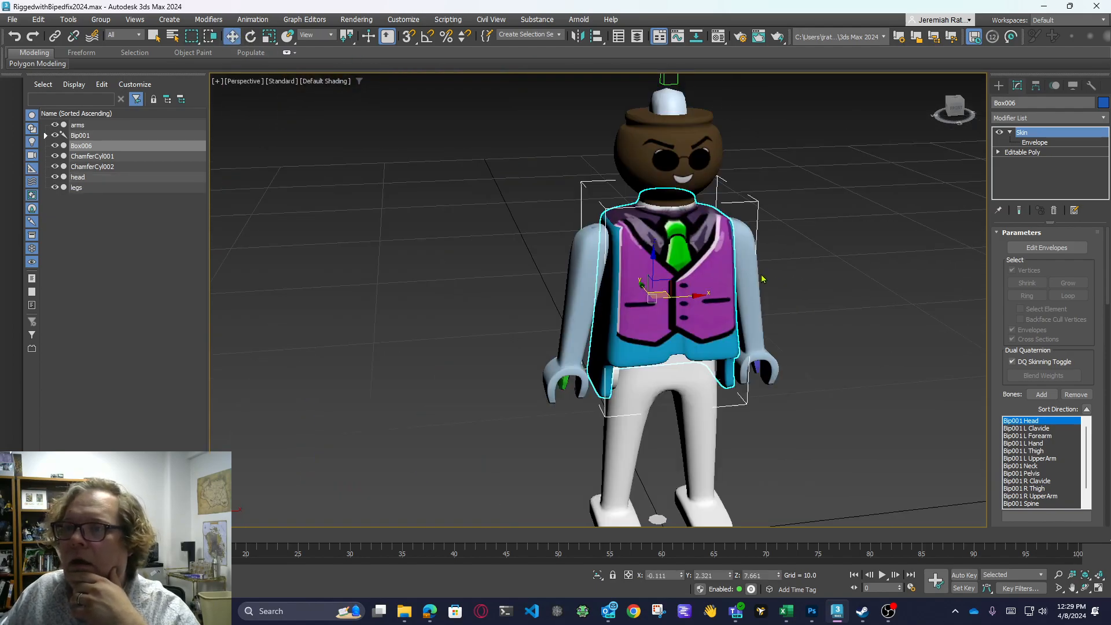
scroll(780, 309, up, 6)
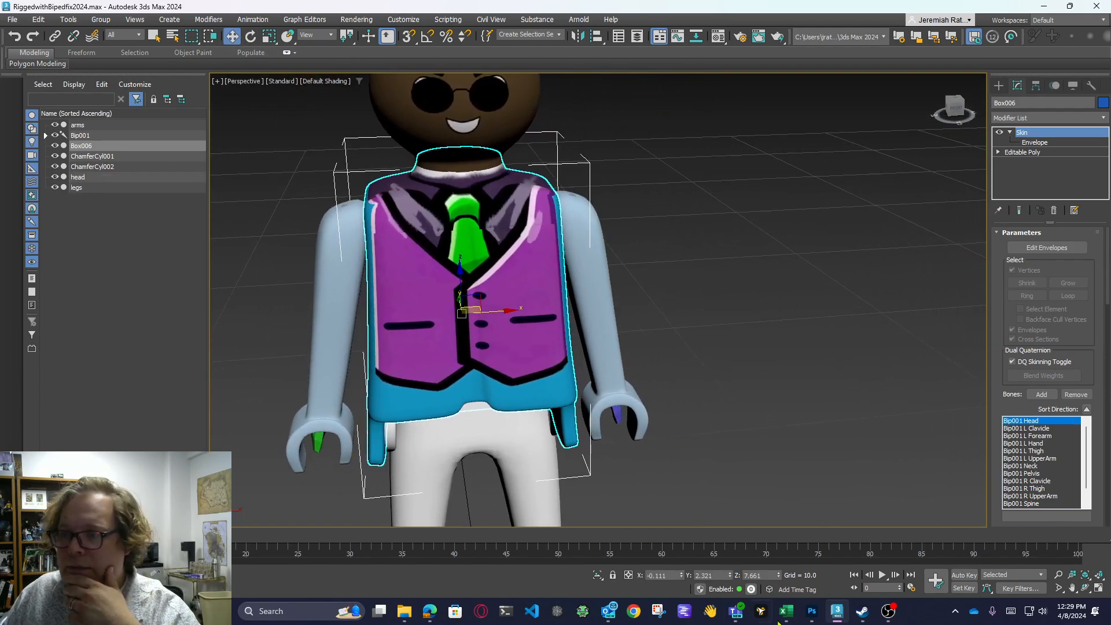
Switch to Photoshop, try to reopen body.png from the recent files, and undo the flattening of its layers
click(810, 613)
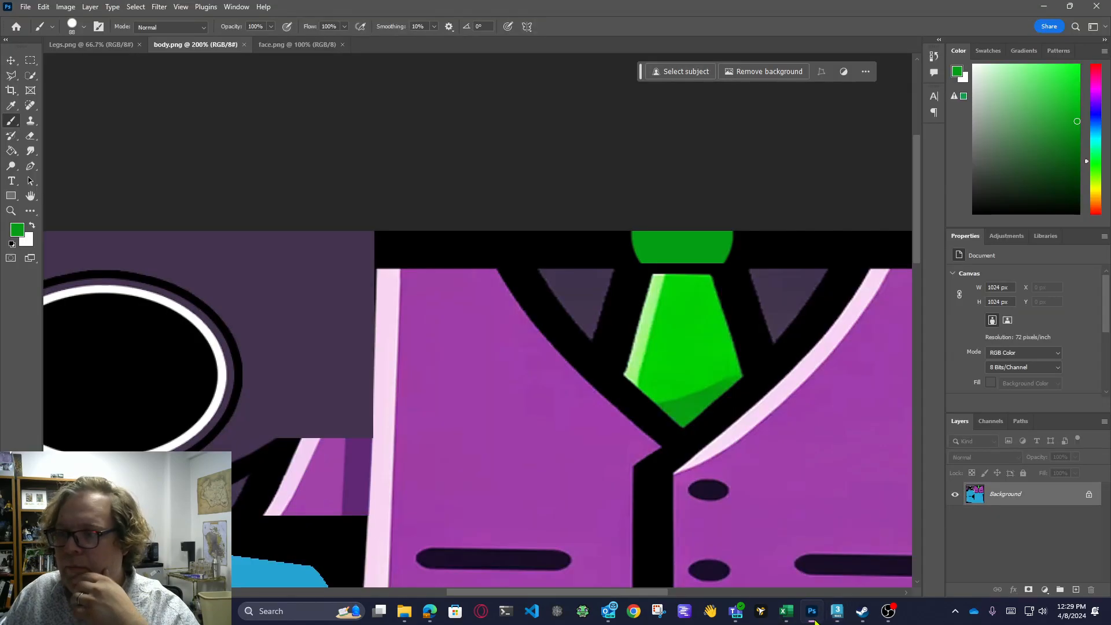
click(26, 8)
click(255, 94)
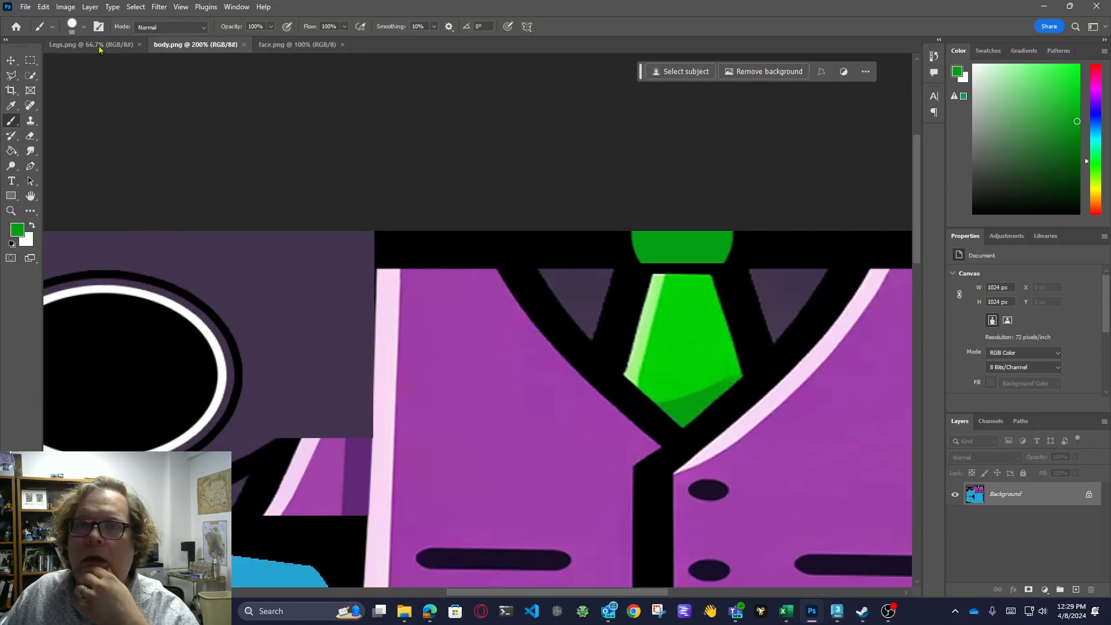
click(26, 7)
click(197, 85)
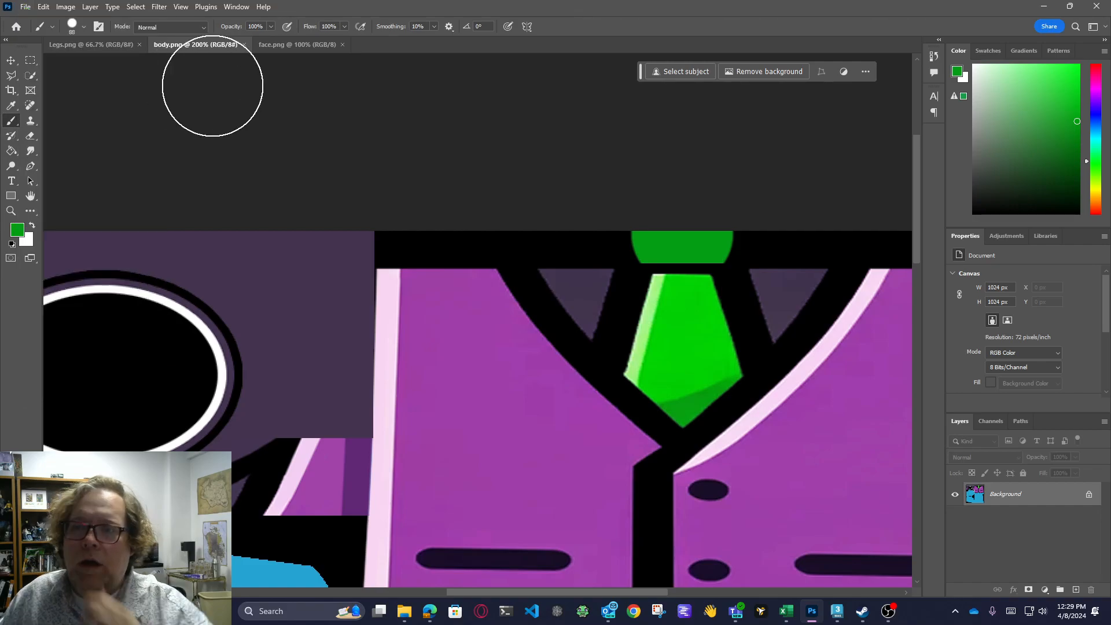
key(ctrl+z)
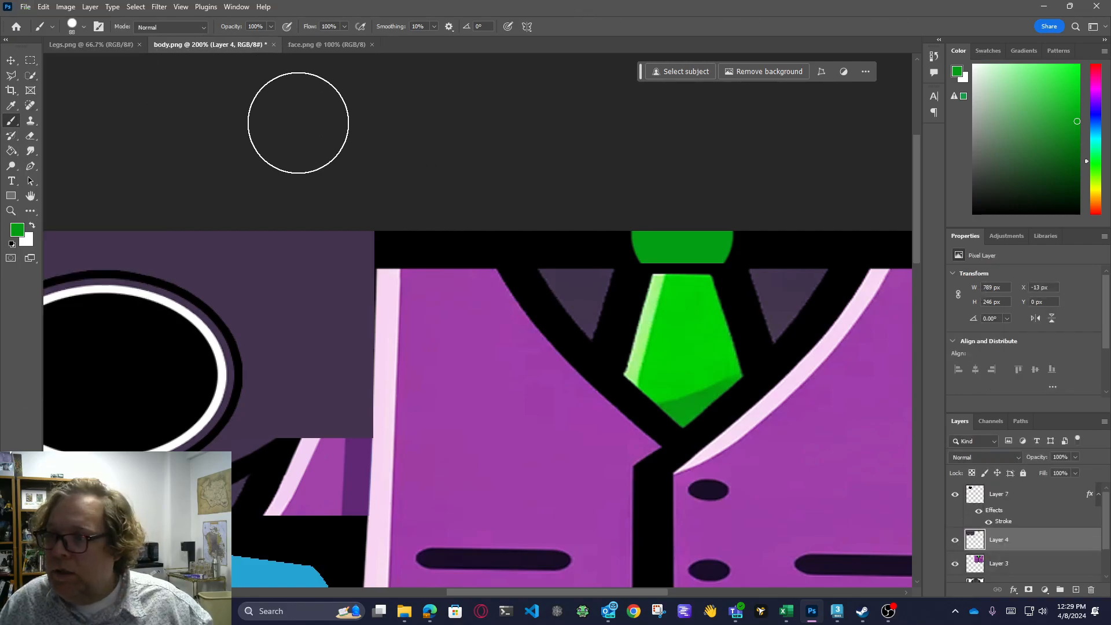
Try to open body.png from the Playmobil_3D_files folder and refresh the already open document from disk
click(27, 7)
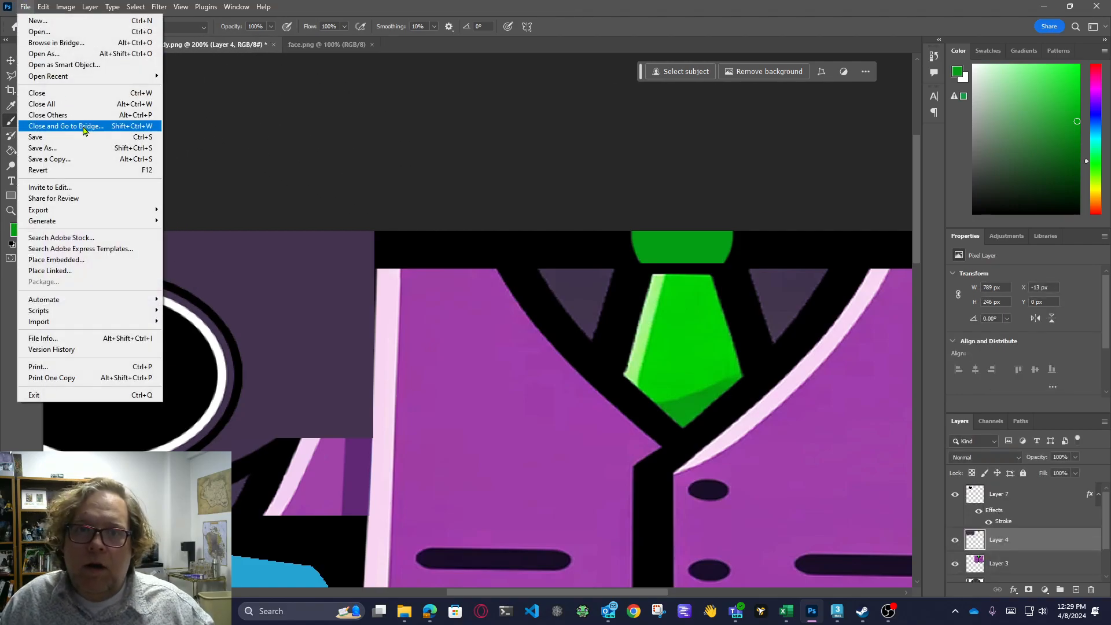
click(57, 33)
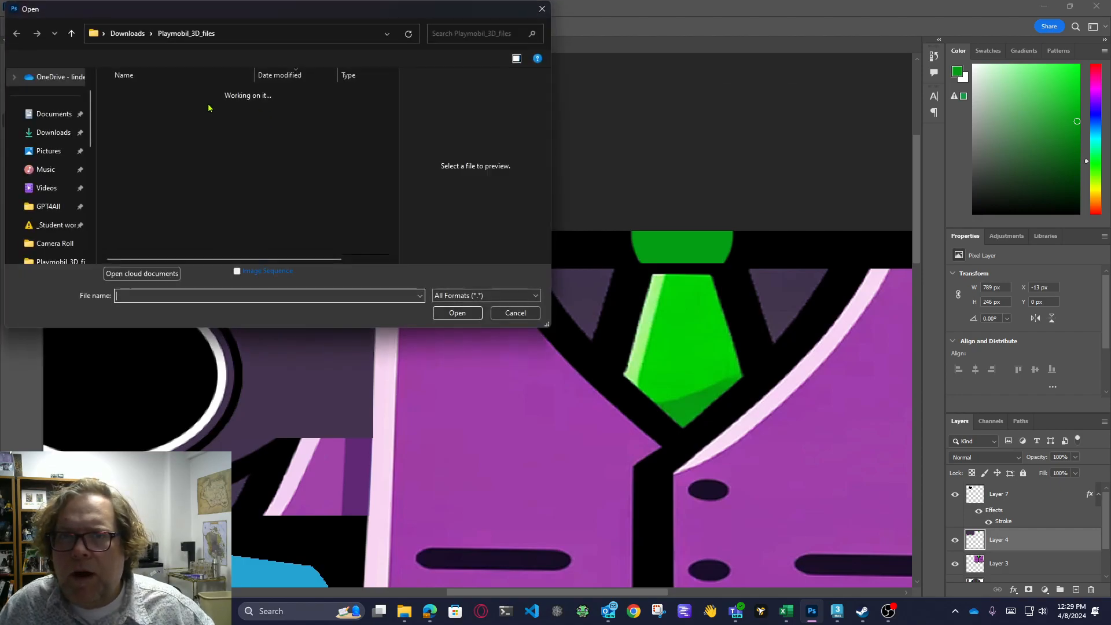
click(147, 115)
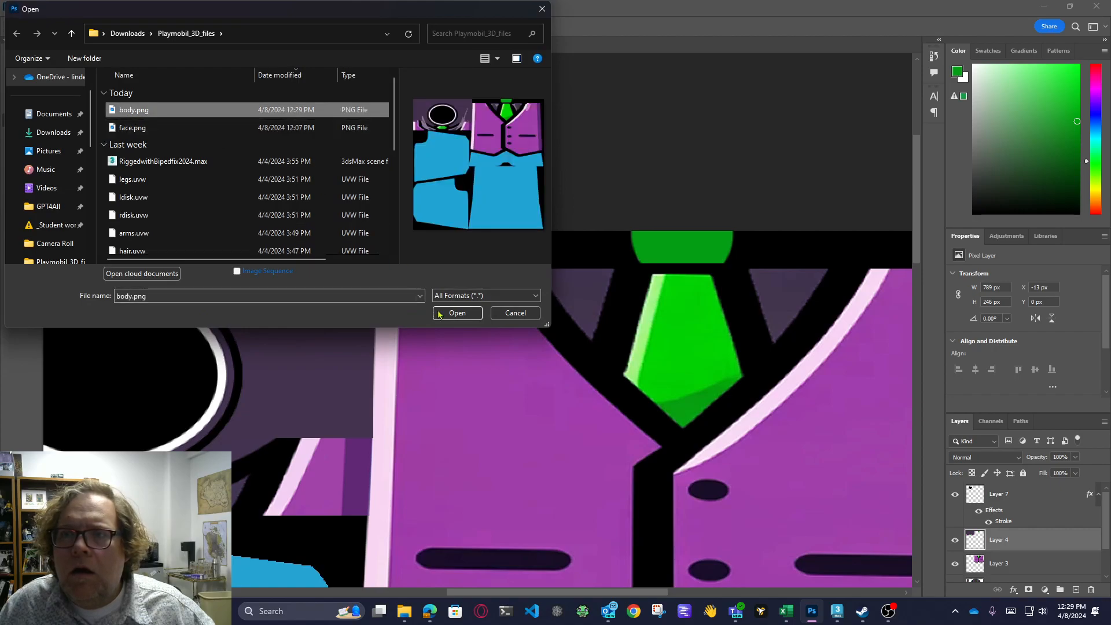
click(458, 313)
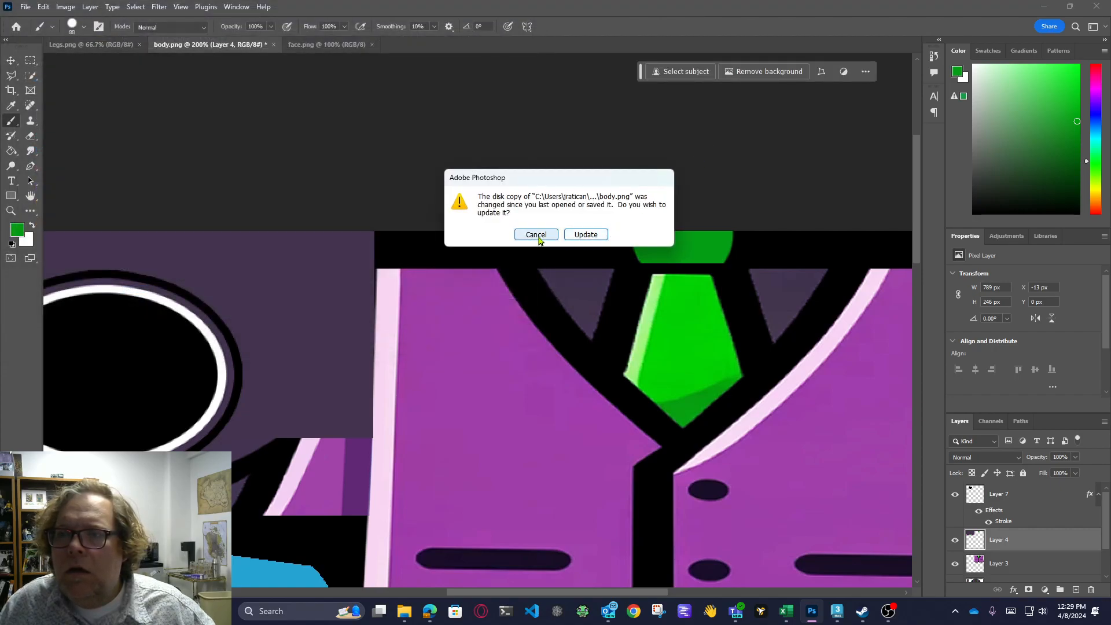
click(582, 239)
drag(915, 196, 915, 243)
key(ctrl+minus)
key(ctrl+minus)
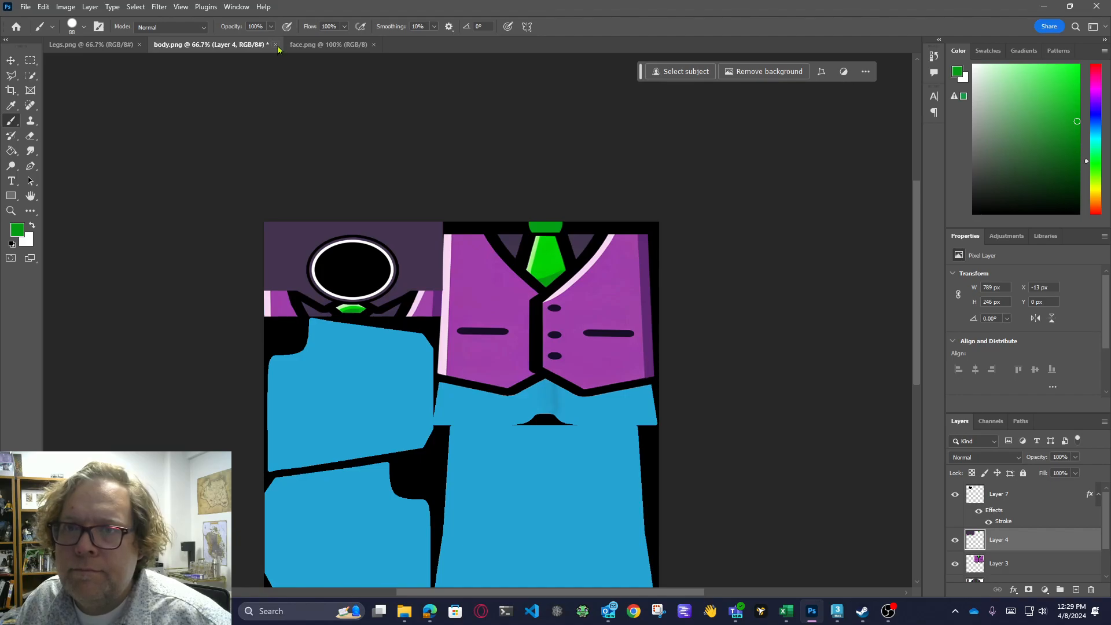
Open body.png from the Playmobil_3D_files folder and update the open document with the changed disk copy
click(26, 7)
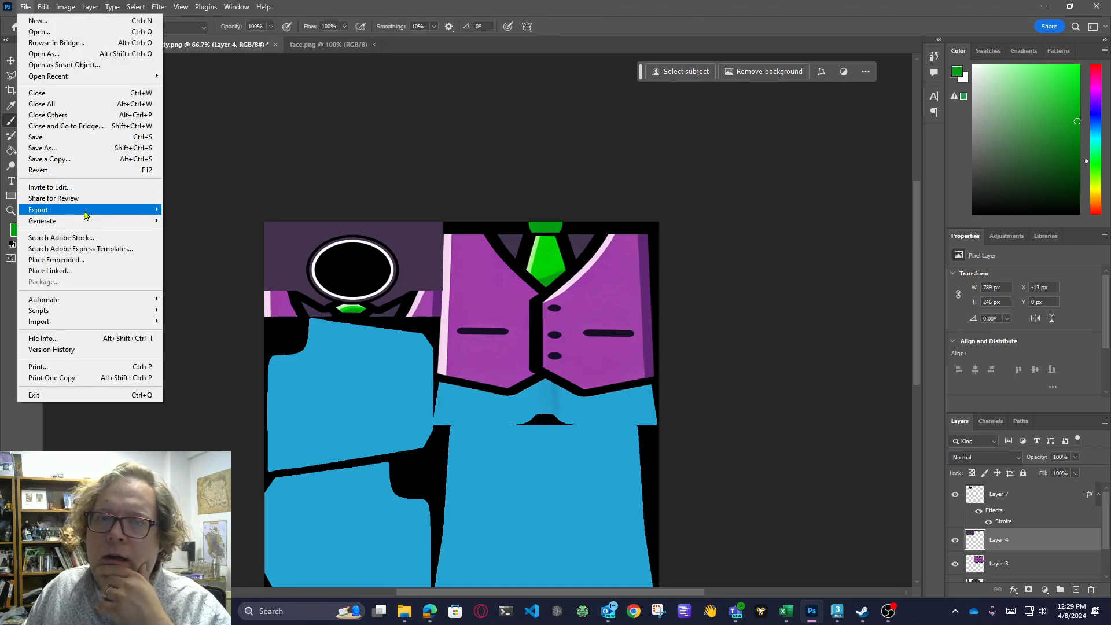
click(50, 34)
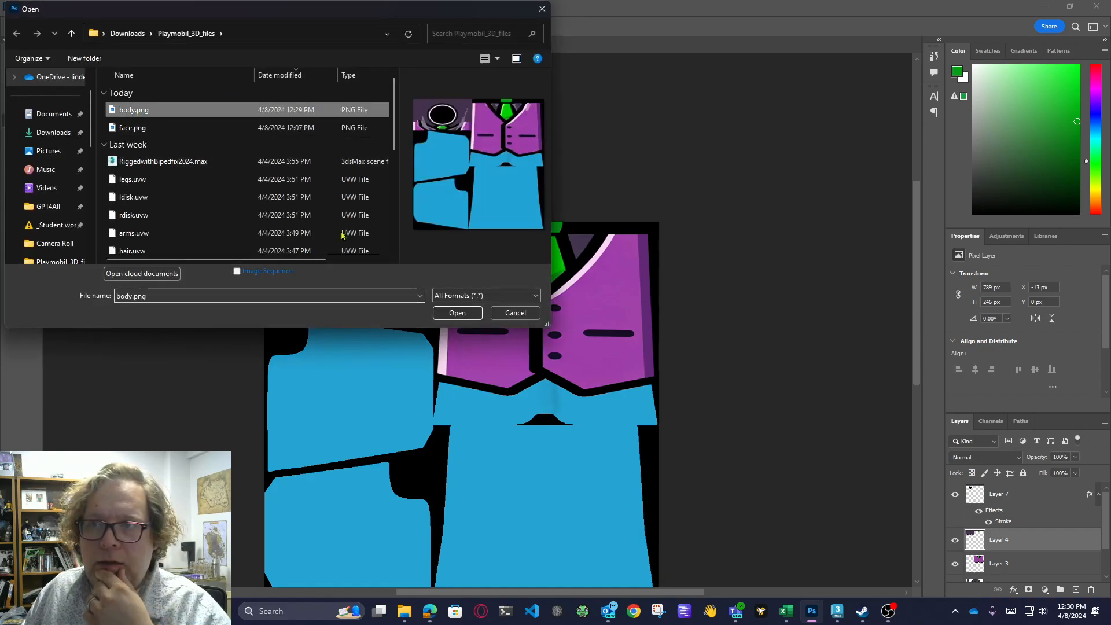
click(457, 313)
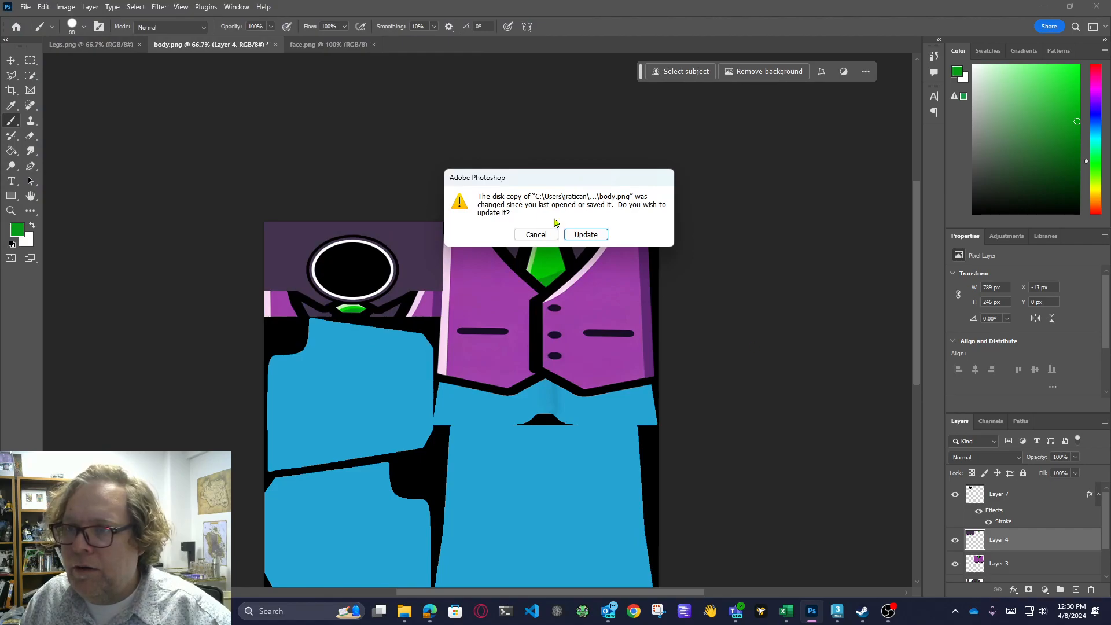
click(585, 234)
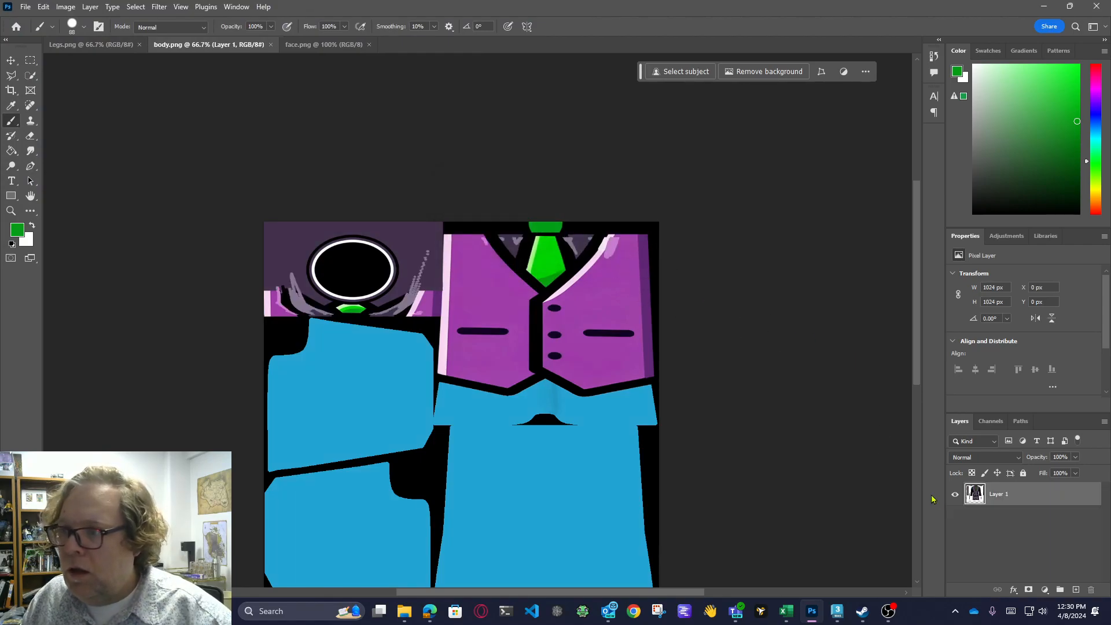
Examine the reloaded body texture up close around the collar piece, lapels, tie and upper vest for seams and stray strokes
drag(915, 380, 910, 423)
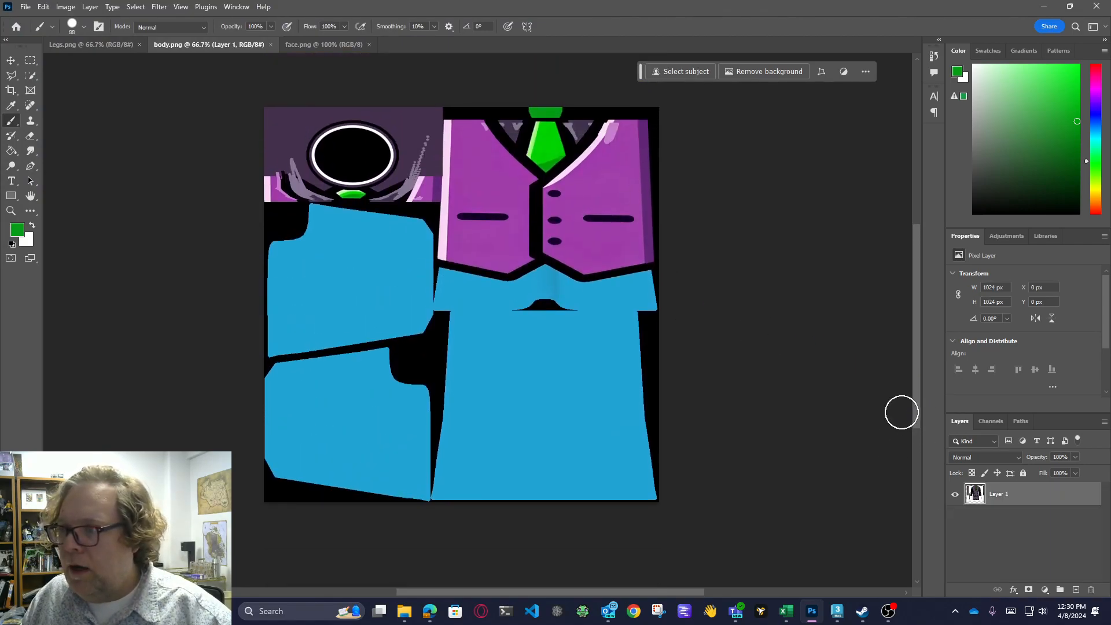
click(11, 210)
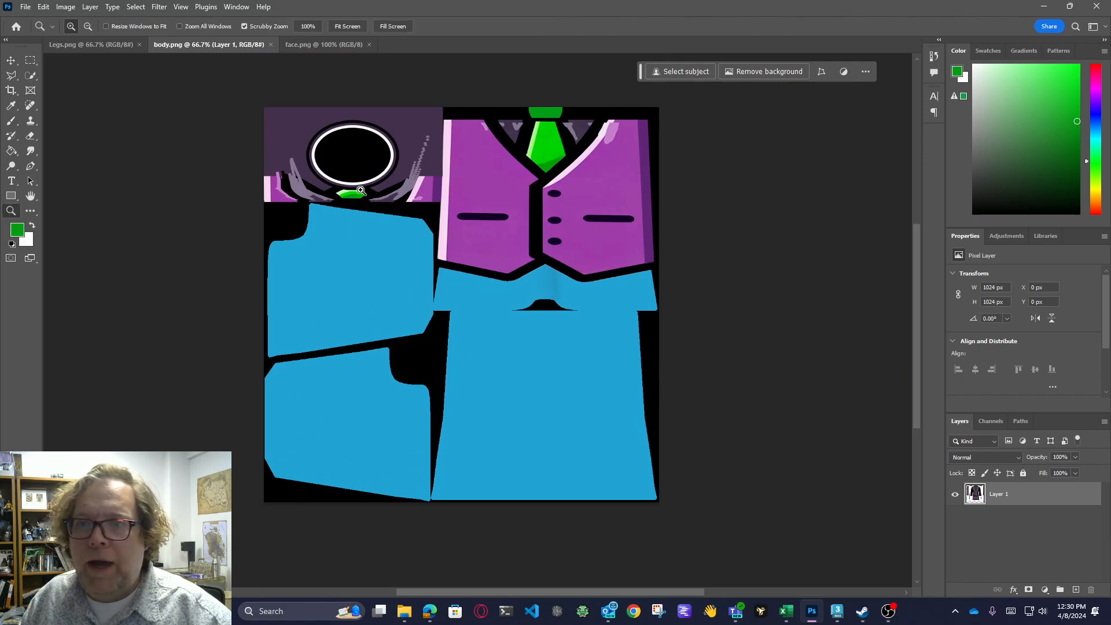
click(398, 181)
click(398, 181)
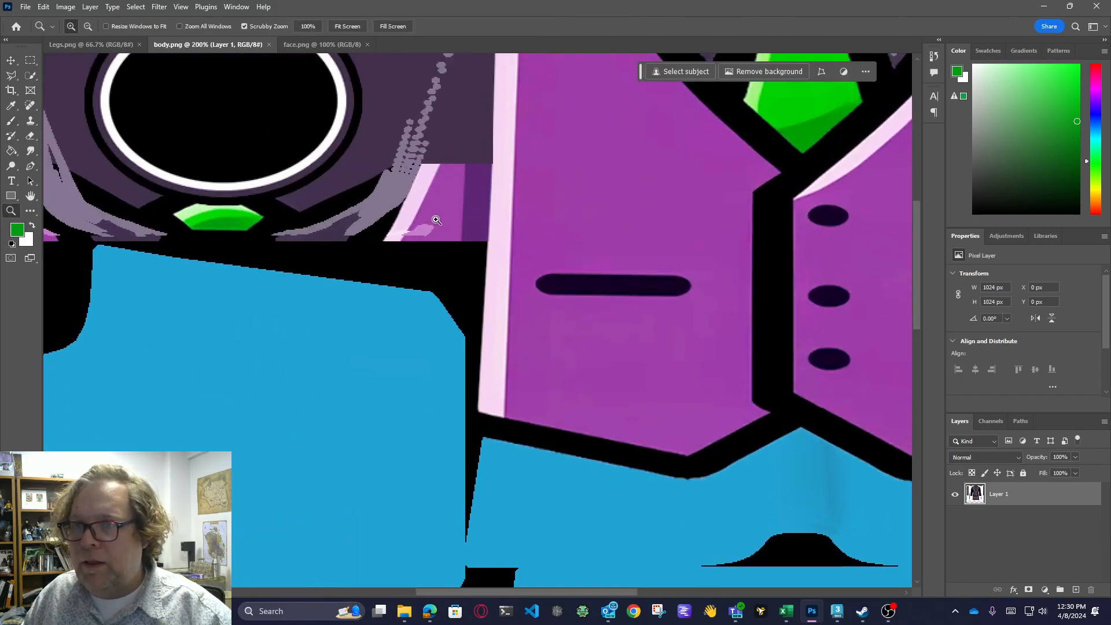
scroll(440, 218, up, 2)
scroll(452, 207, down, 2)
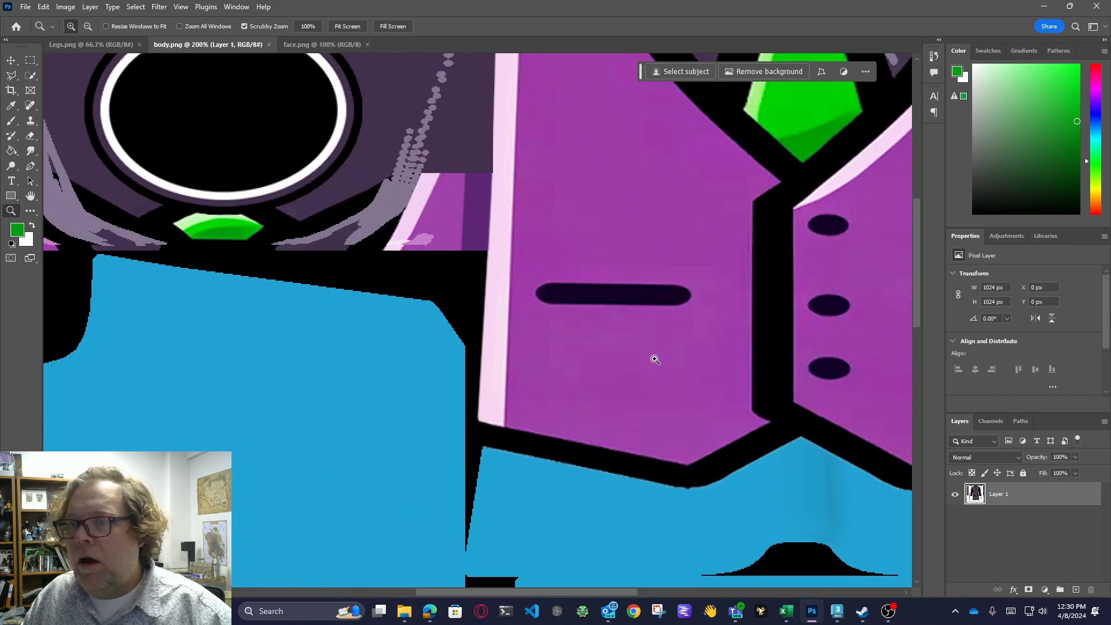
scroll(645, 389, right, 10)
scroll(652, 365, up, 6)
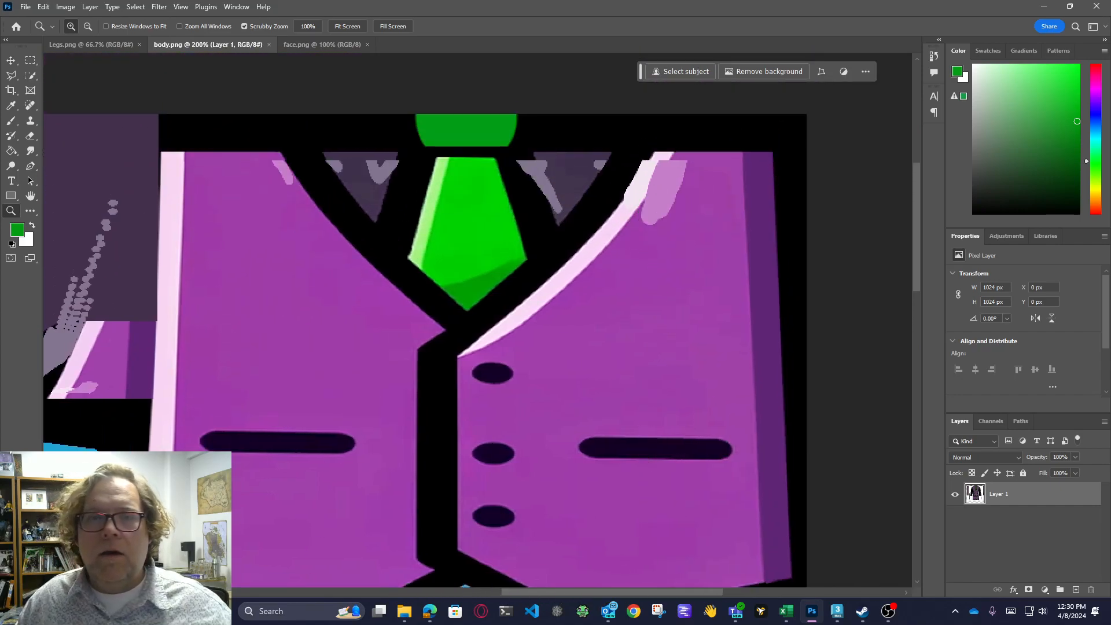
Paint over the light stray stroke at the upper right of the vest with sampled vest purple and a 28 px brush
click(11, 121)
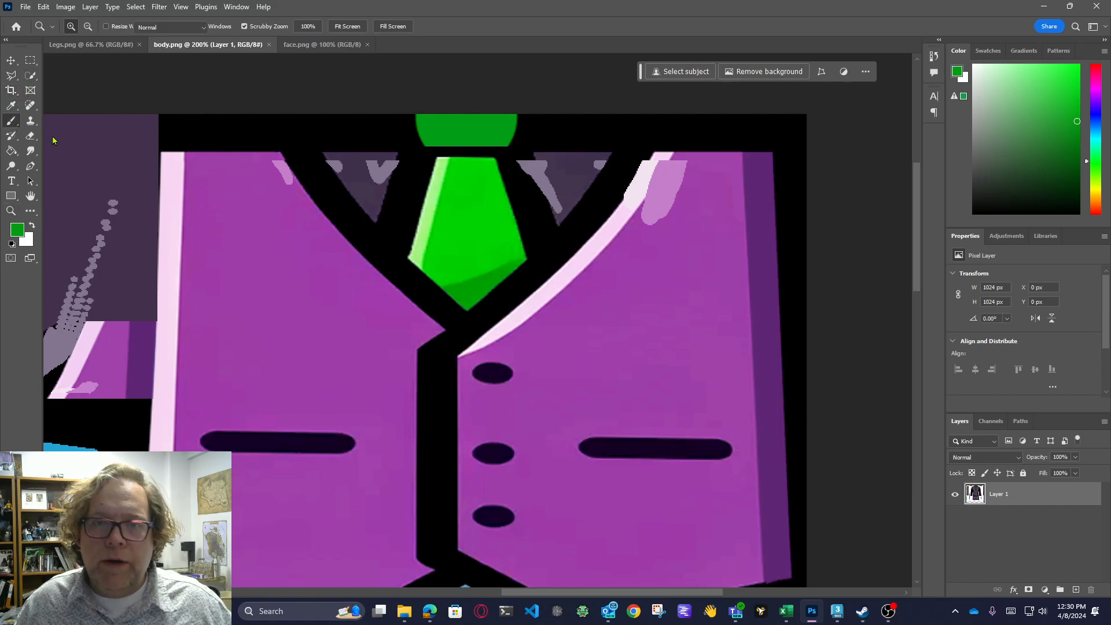
alt+click(673, 272)
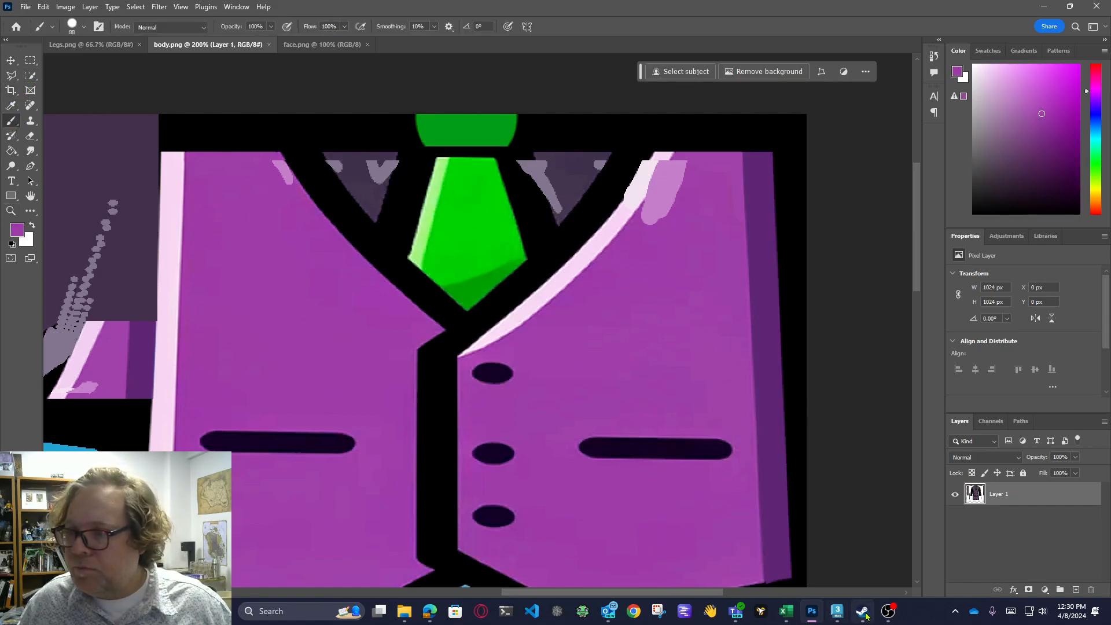
click(838, 612)
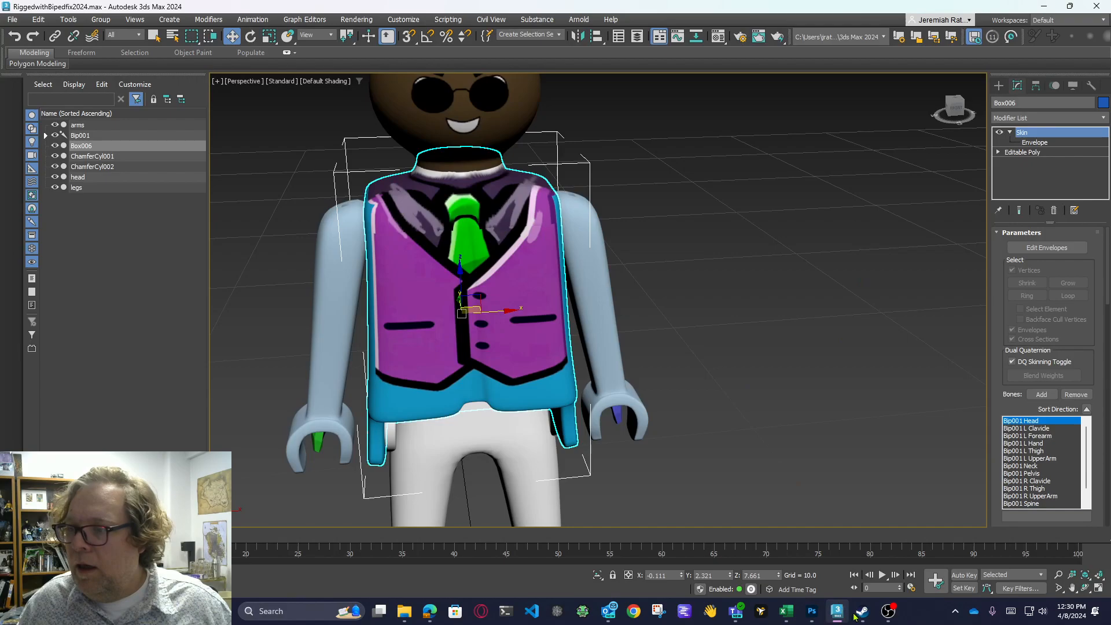
click(813, 612)
alt+click(676, 296)
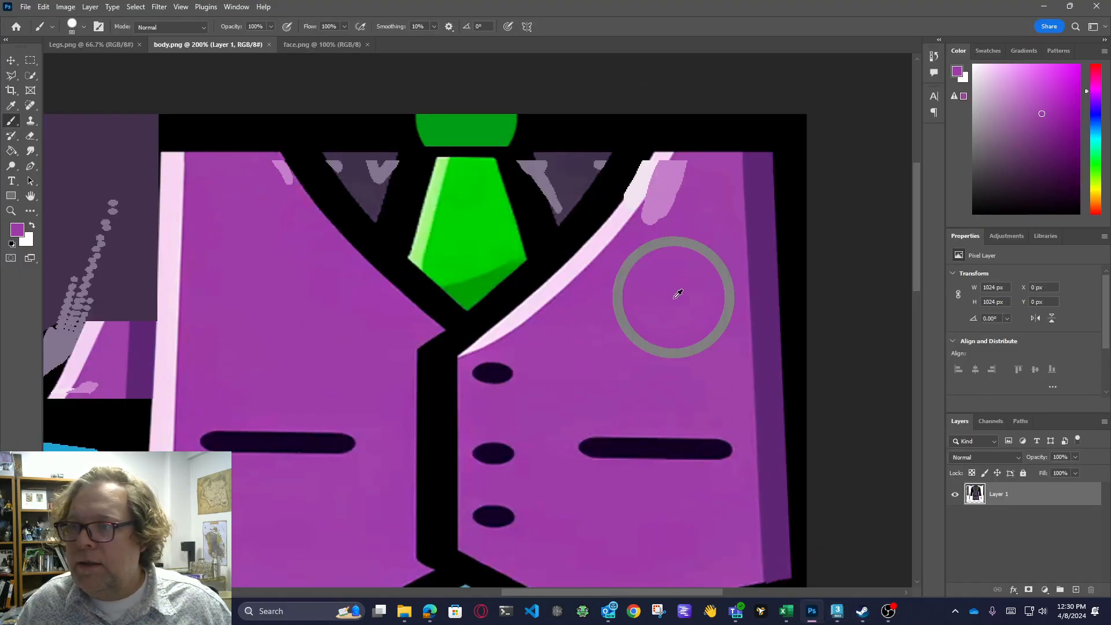
right_click(676, 294)
click(746, 319)
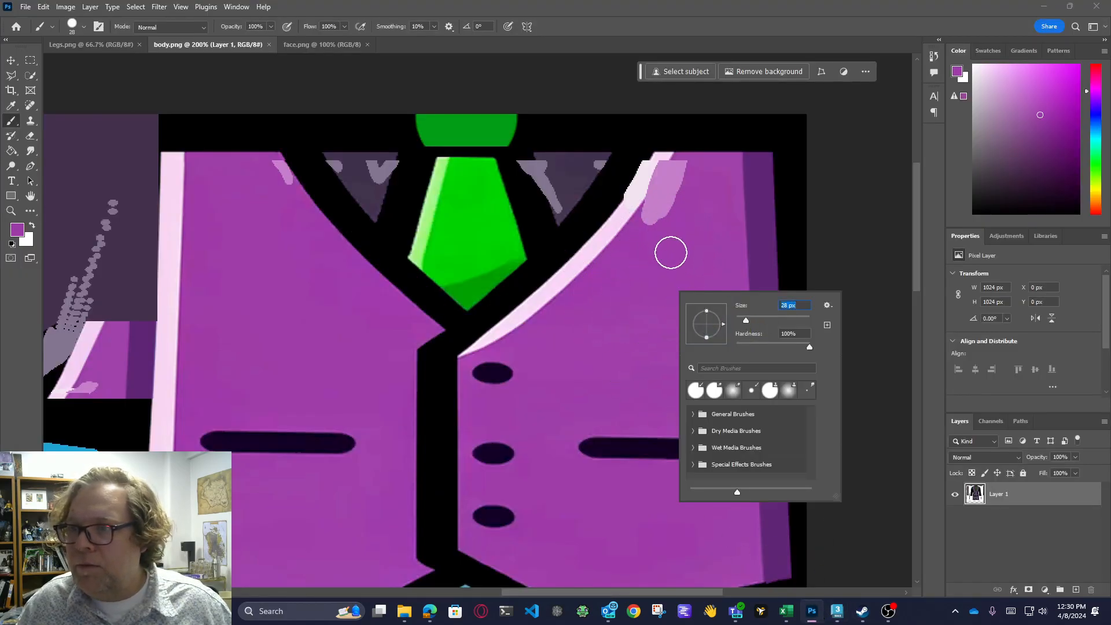
drag(652, 219, 675, 186)
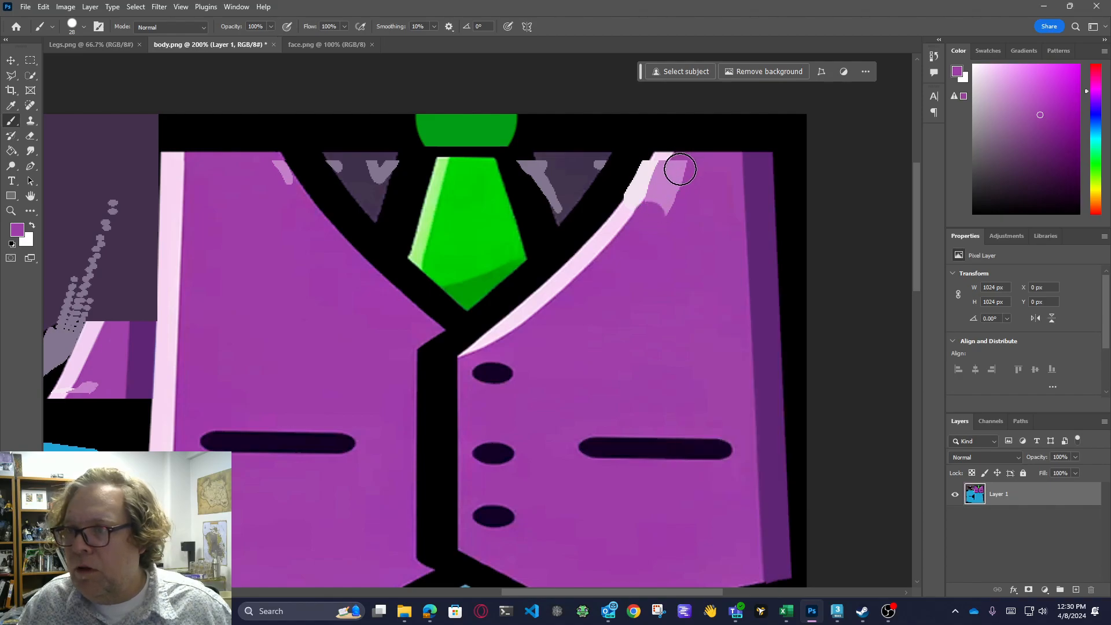
drag(664, 179, 676, 164)
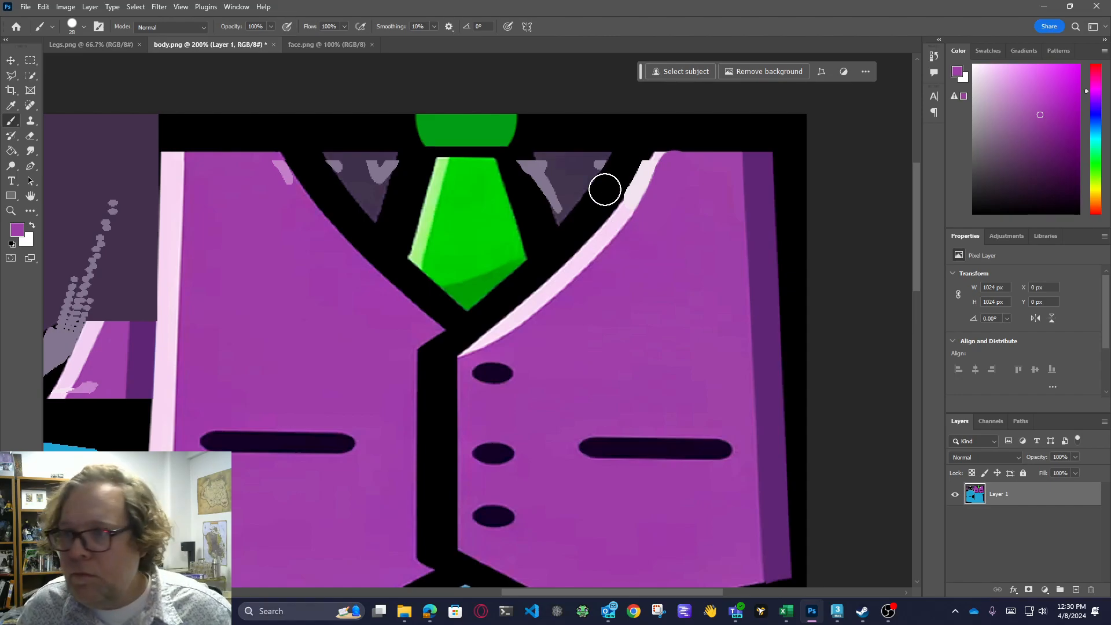
Smooth the jagged upper end of the vest's pale pink neckline trim using its sampled color and a 12 px brush
alt+click(641, 183)
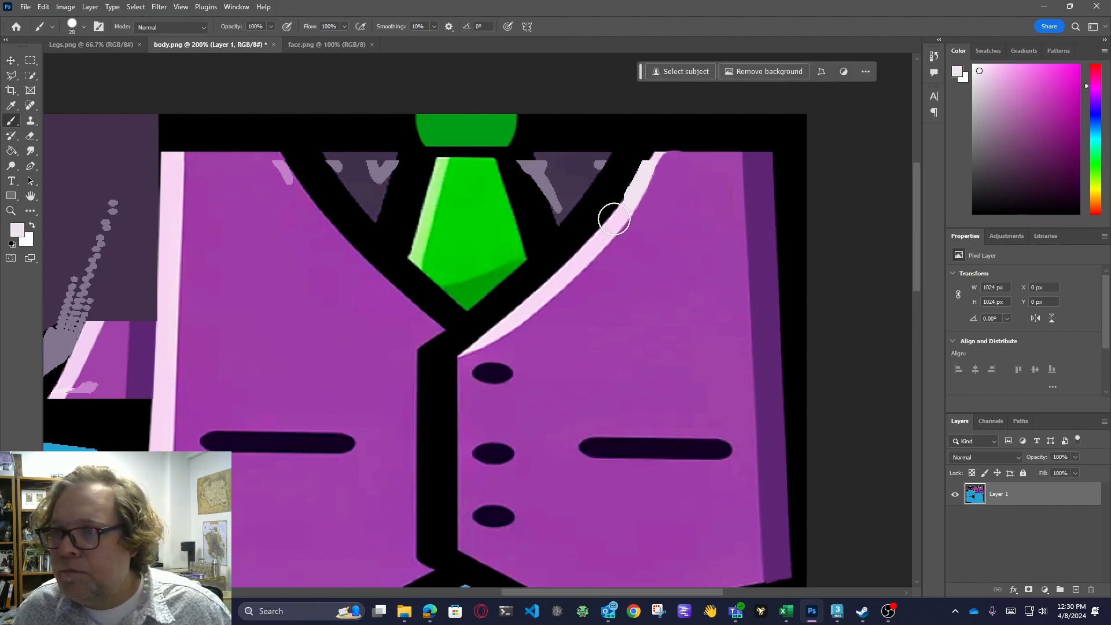
right_click(714, 210)
drag(782, 235, 776, 234)
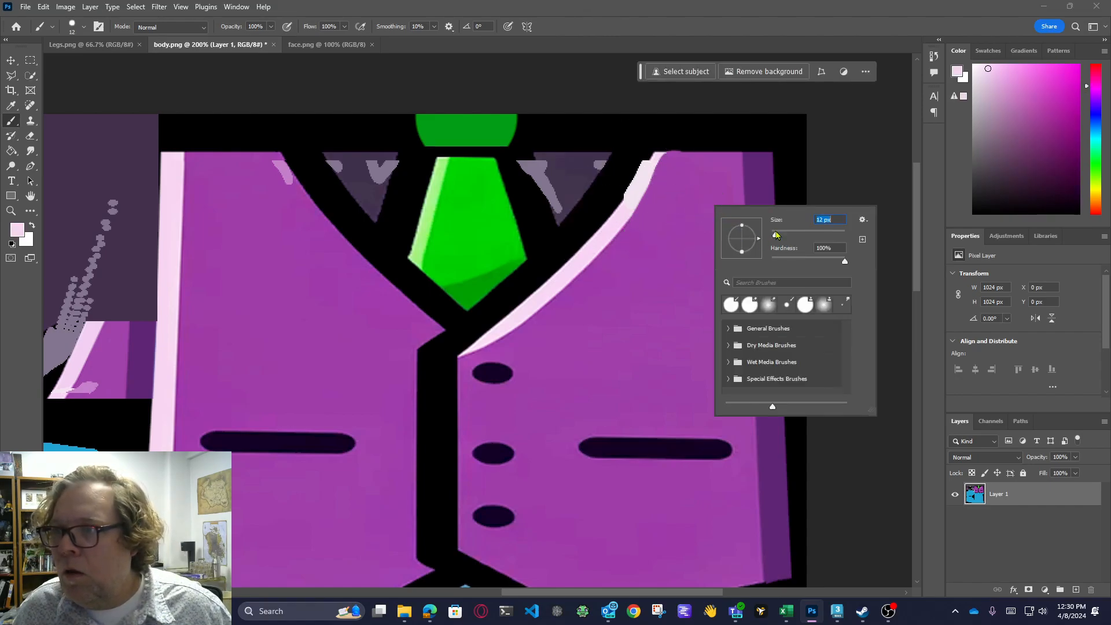
click(627, 212)
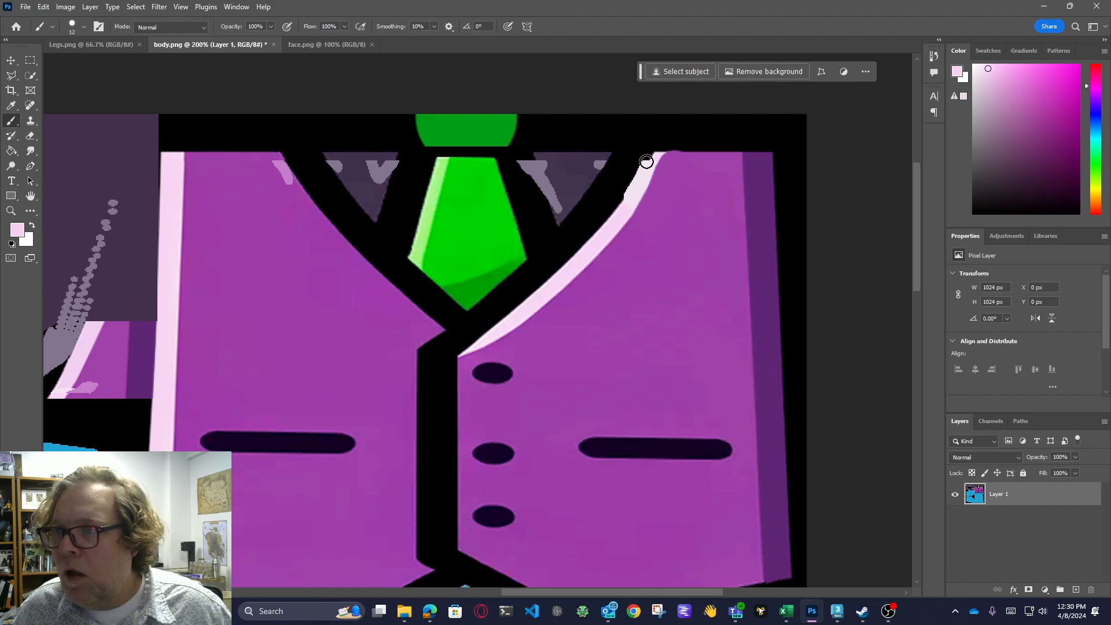
shift+click(649, 162)
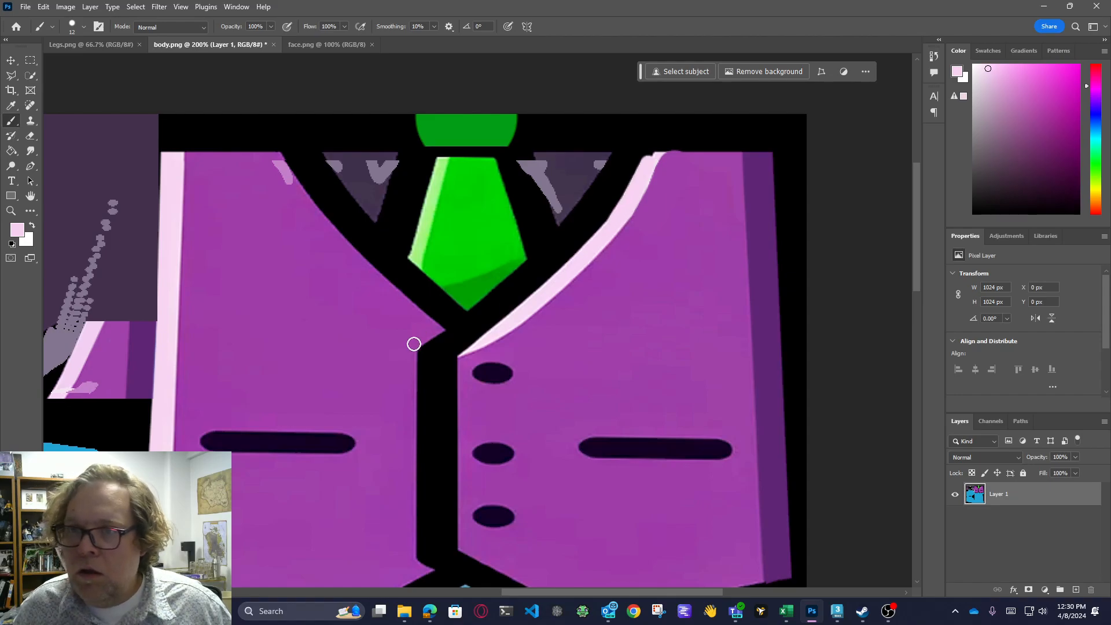
Cover the light streaks in the lapel triangle right of the tie with sampled dark purple
alt+click(550, 169)
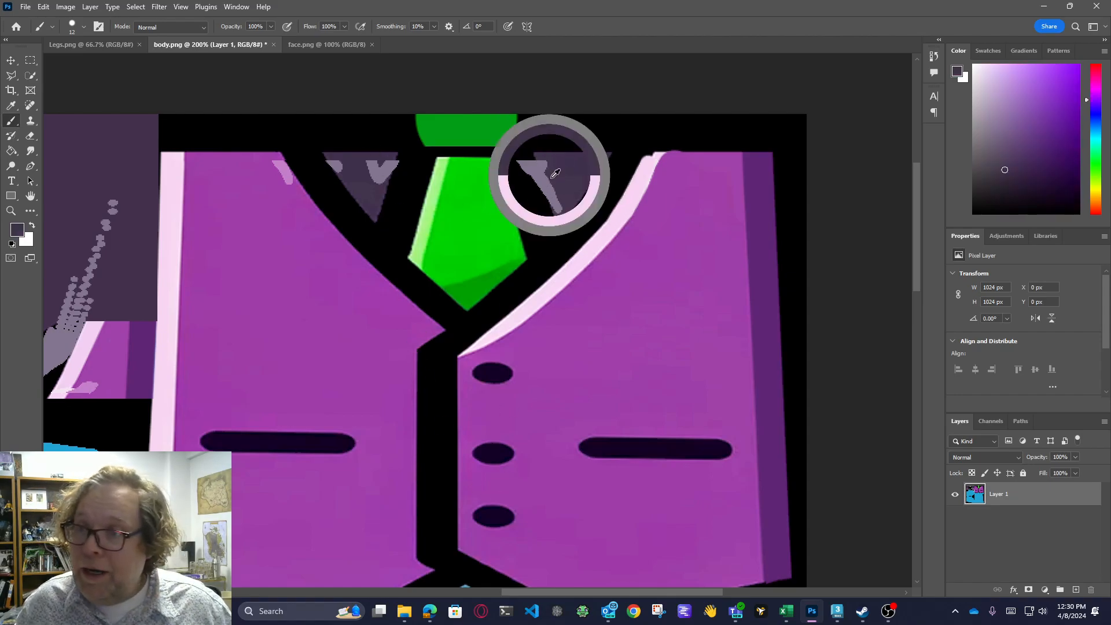
click(517, 149)
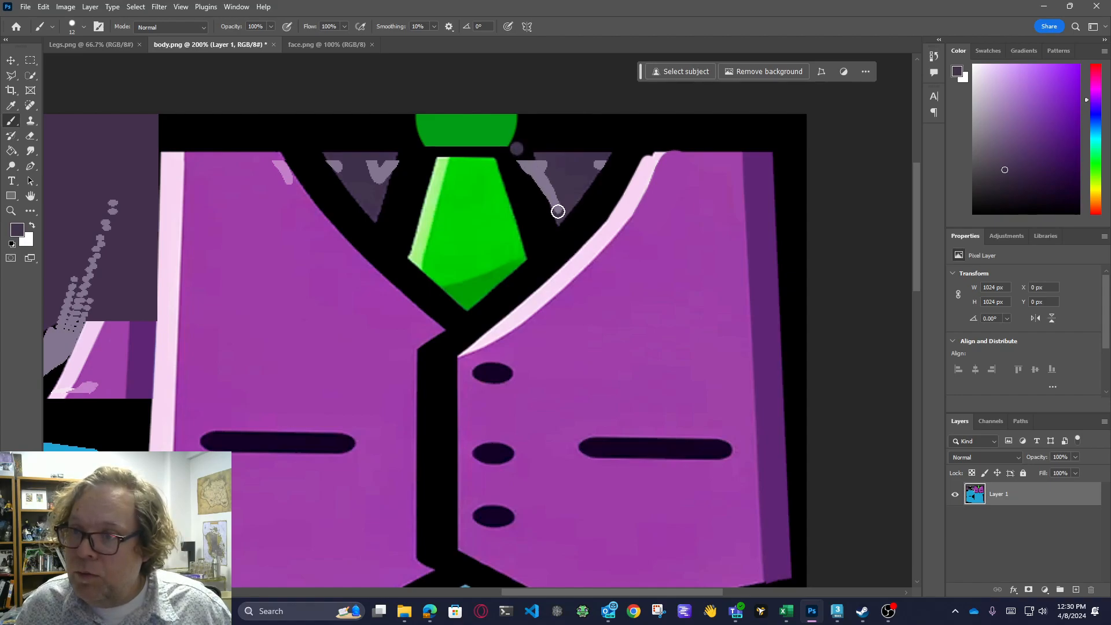
shift+click(559, 212)
mouse_move(552, 180)
mouse_down()
mouse_move(535, 144)
mouse_move(554, 198)
mouse_move(583, 151)
mouse_move(582, 172)
mouse_move(605, 149)
mouse_move(591, 172)
mouse_move(606, 149)
mouse_move(589, 166)
mouse_move(579, 152)
mouse_move(529, 151)
mouse_up()
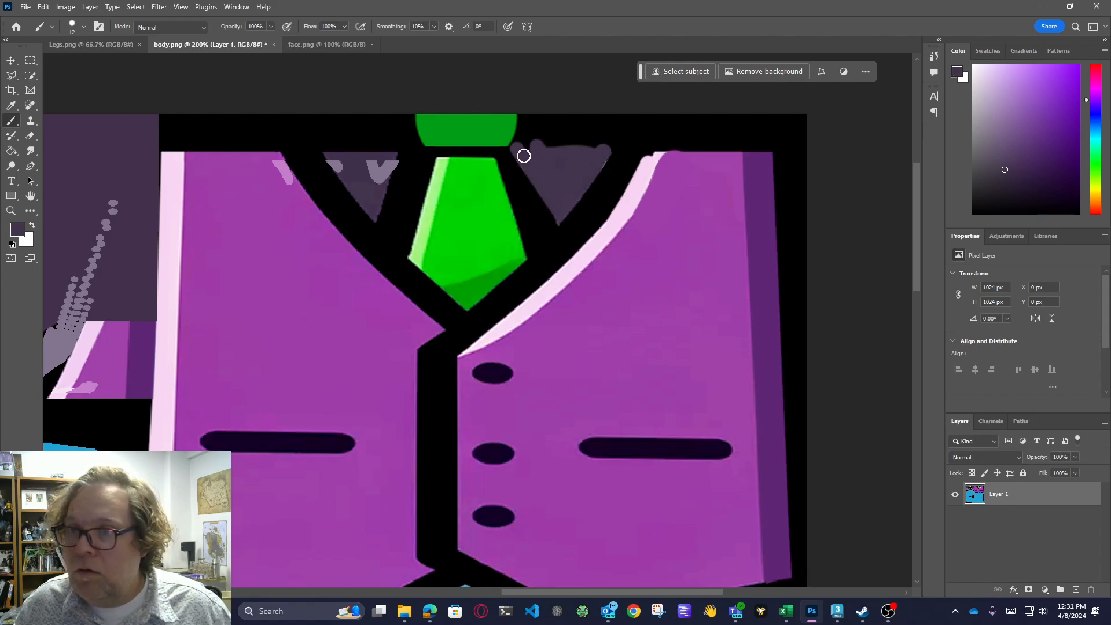
Cover the light streaks in the lapel triangle left of the tie with dark purple and those on the adjacent vest edge with sampled vest purple
click(397, 154)
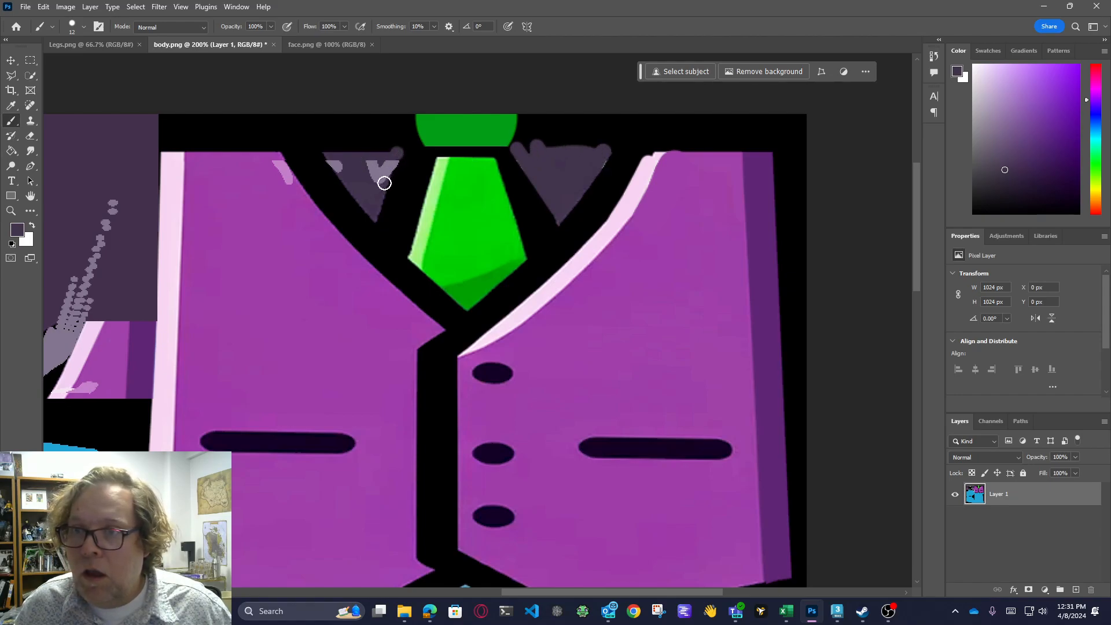
shift+click(375, 214)
shift+click(325, 150)
mouse_move(365, 166)
mouse_down()
mouse_move(377, 172)
mouse_move(356, 171)
mouse_up()
alt+click(274, 200)
drag(266, 157, 287, 179)
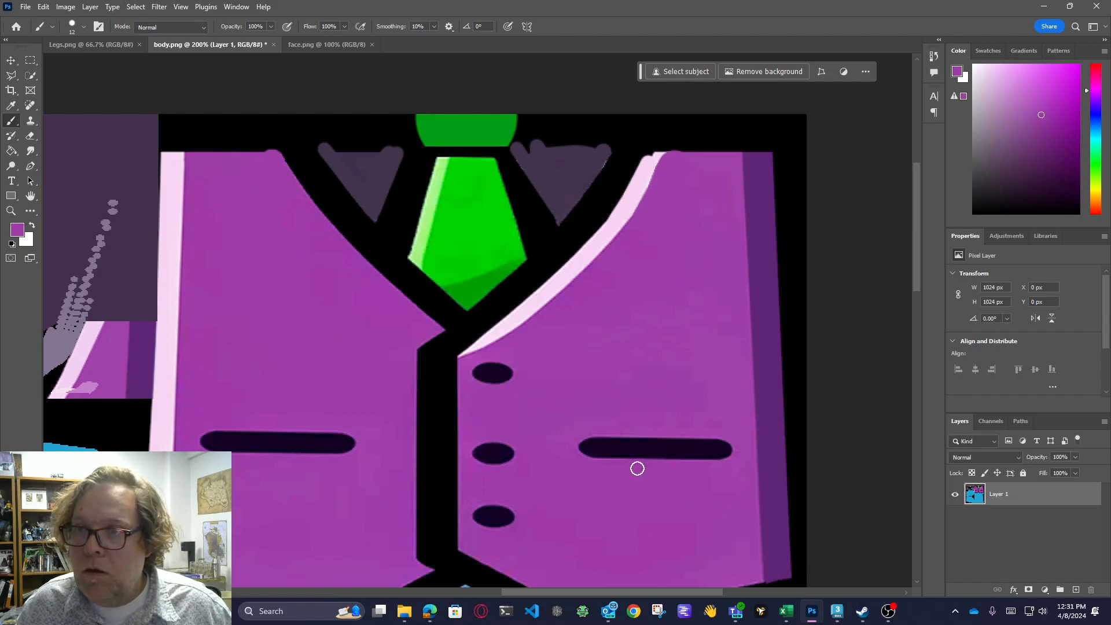
Paint sampled dark purple over the light strokes on the lapel right of the green tie knot in the collar piece
drag(654, 593, 520, 594)
alt+click(571, 284)
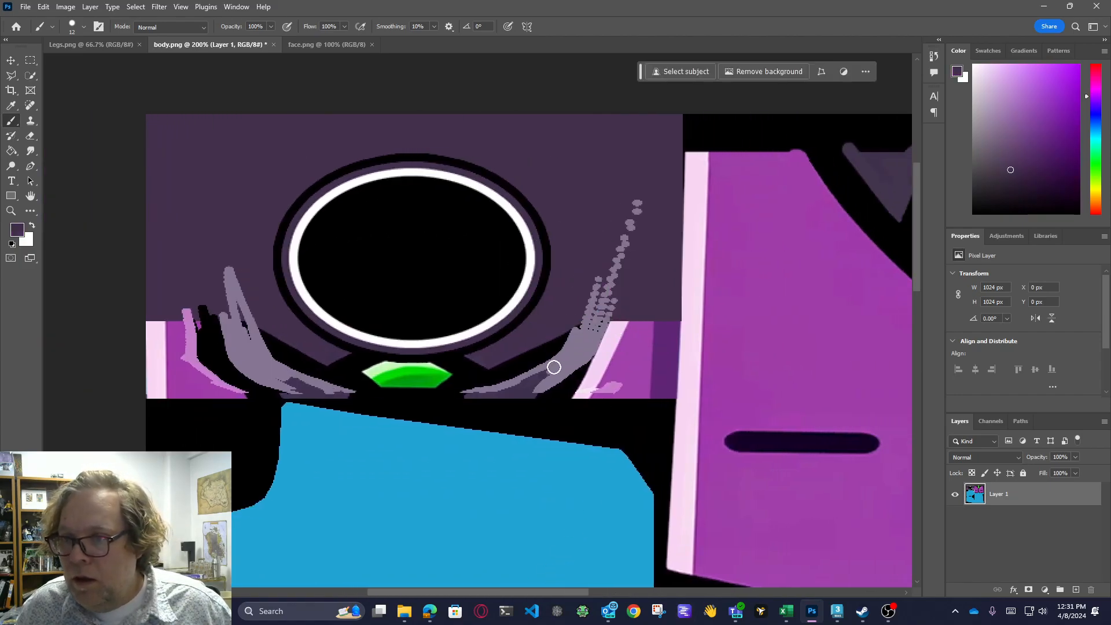
click(460, 399)
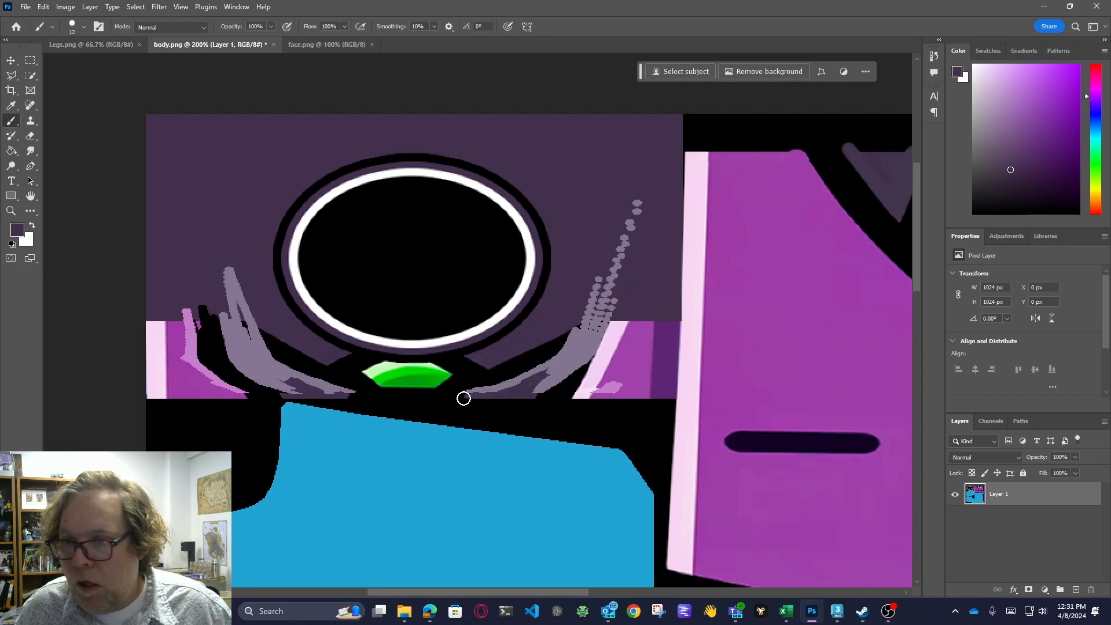
shift+click(528, 379)
shift+click(569, 356)
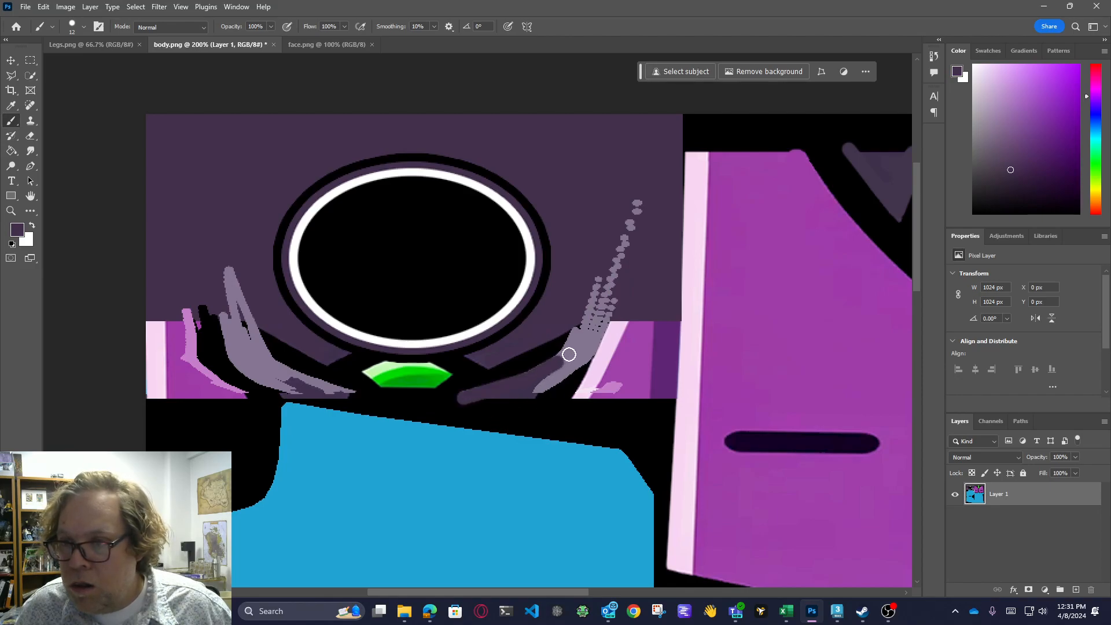
shift+click(581, 328)
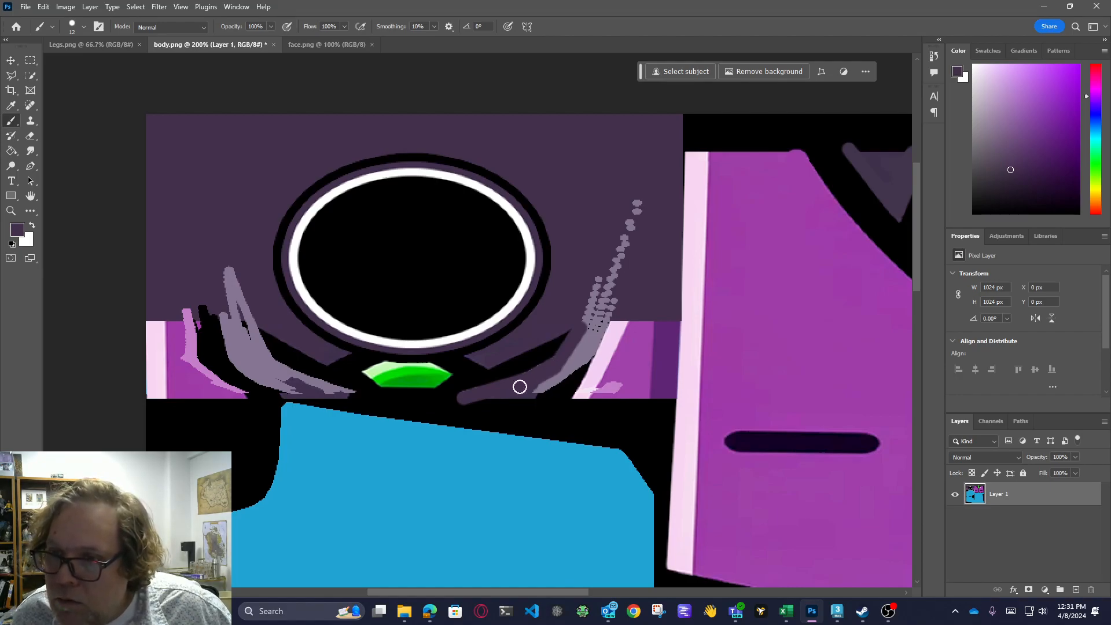
drag(563, 369, 543, 385)
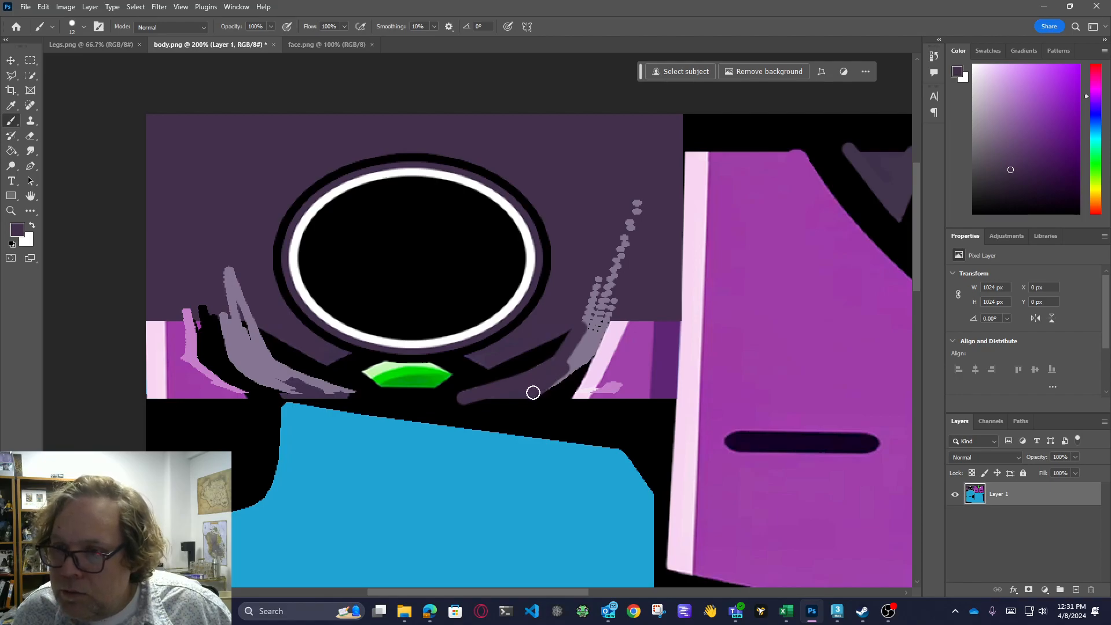
shift+click(588, 353)
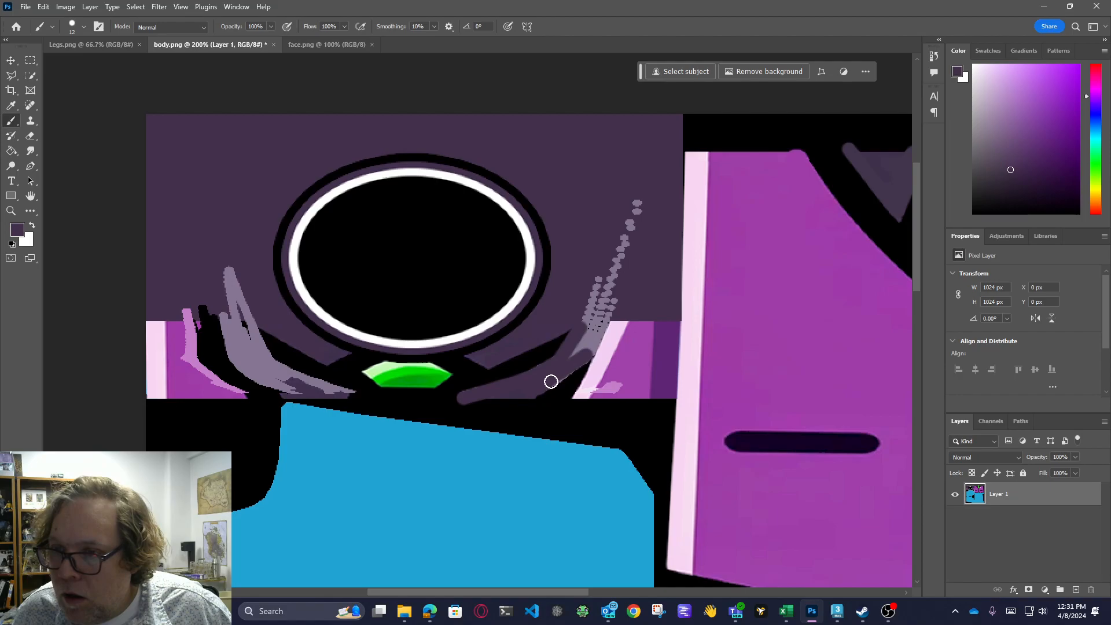
Paint dark purple over the light dotted smears on the shirt area to the right of the oval collar ring
shift+click(615, 273)
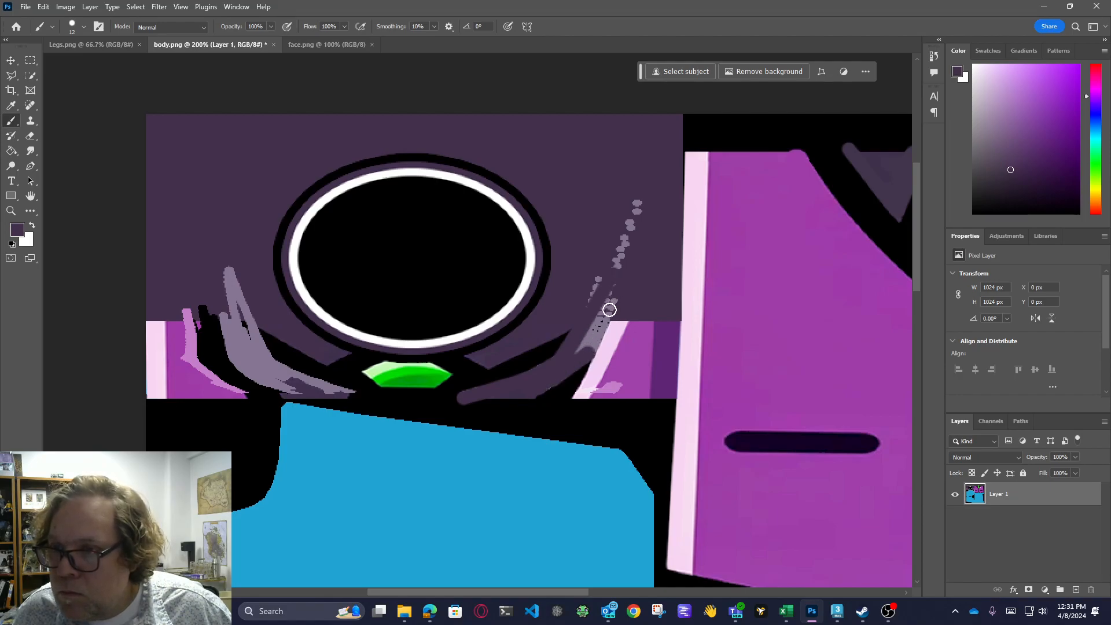
shift+click(610, 311)
mouse_move(610, 310)
mouse_down()
mouse_move(577, 352)
mouse_move(647, 206)
mouse_move(596, 281)
mouse_move(615, 312)
mouse_move(606, 301)
mouse_move(616, 297)
mouse_move(586, 336)
mouse_up()
Cover the light streaks on the left lapel with dark purple, reducing the brush to 6 px, and touch up the adjoining black outline
mouse_move(224, 263)
mouse_down()
mouse_move(241, 324)
mouse_move(233, 260)
mouse_move(245, 330)
mouse_move(268, 367)
mouse_up()
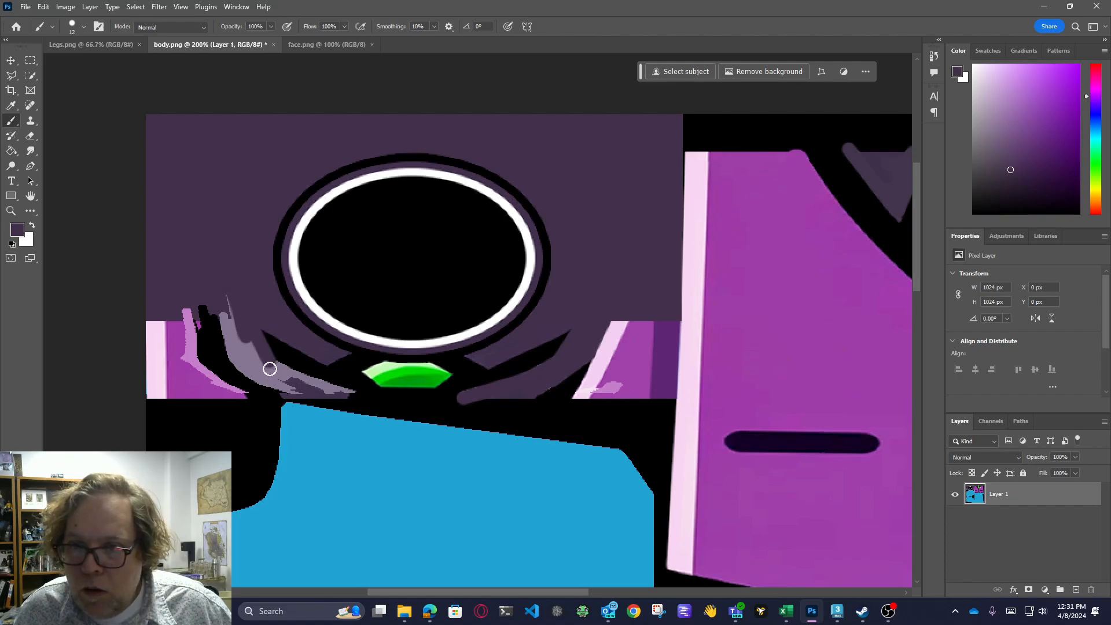
shift+click(325, 390)
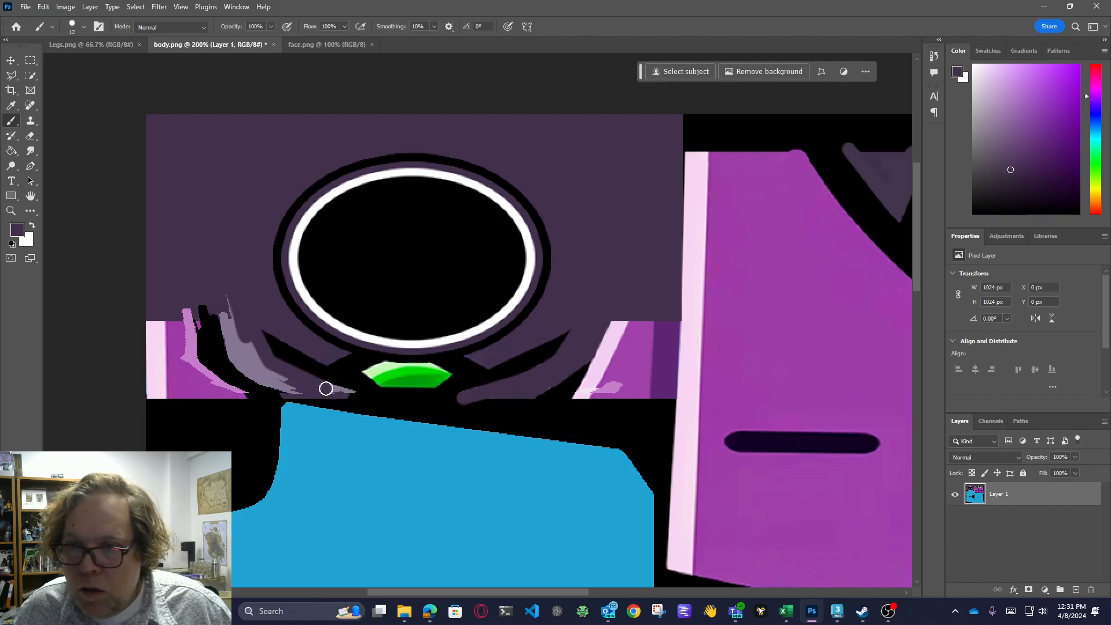
right_click(325, 388)
drag(392, 417, 389, 416)
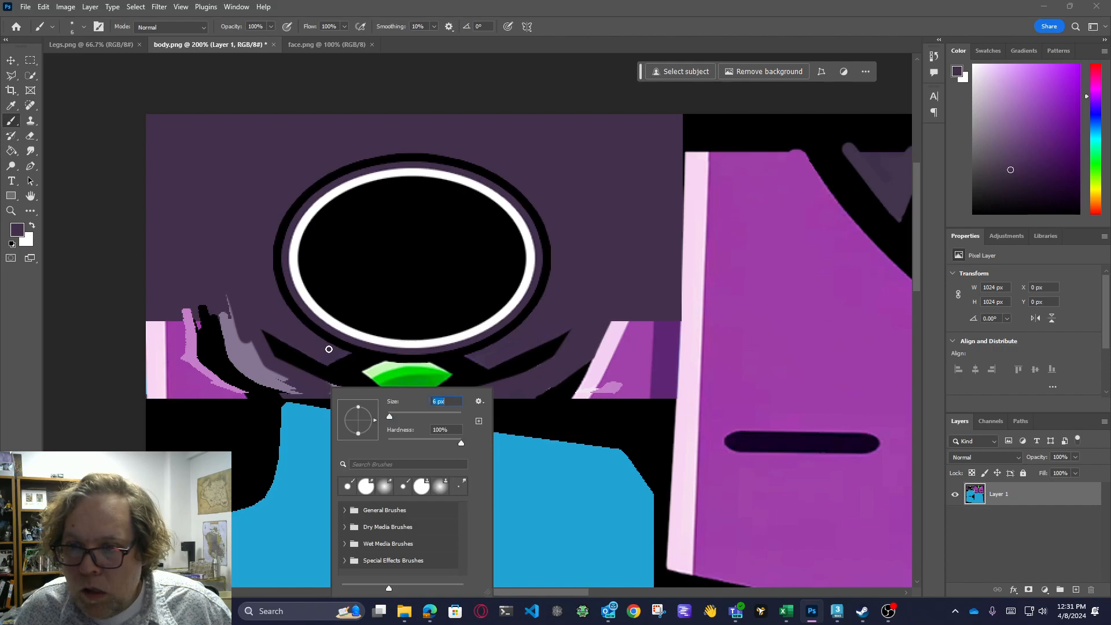
key(Return)
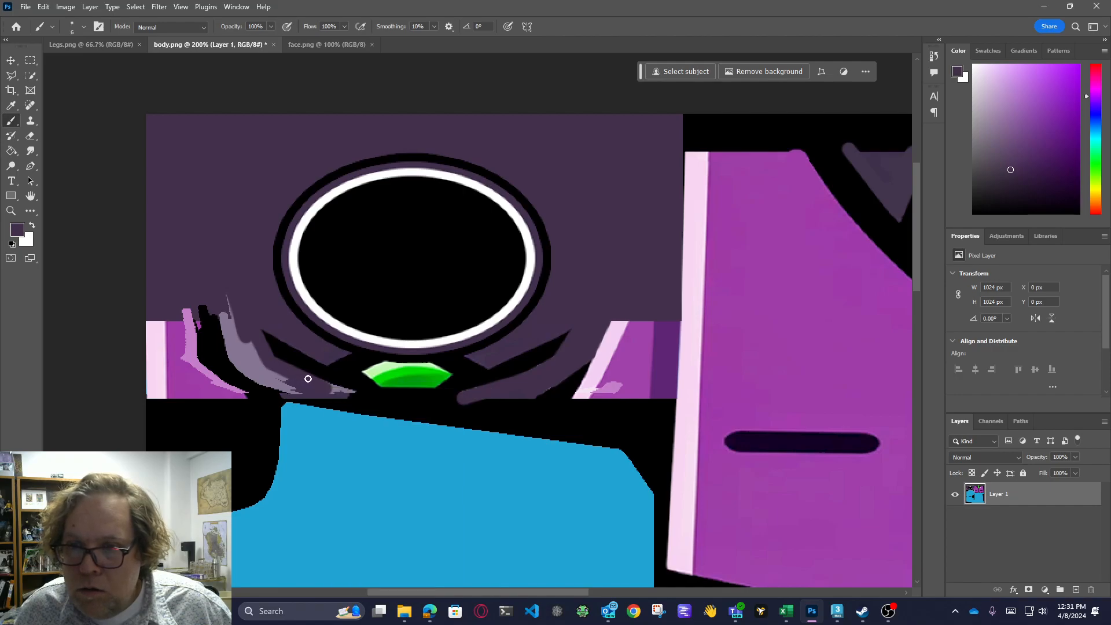
shift+click(355, 393)
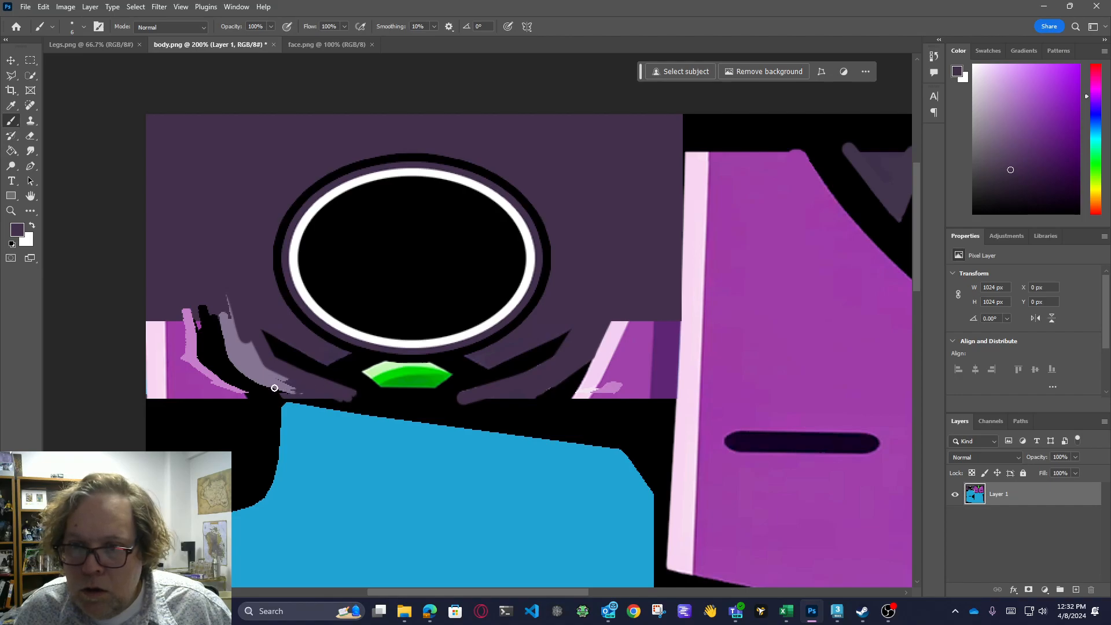
mouse_move(268, 385)
mouse_down()
mouse_move(245, 373)
mouse_move(271, 384)
mouse_up()
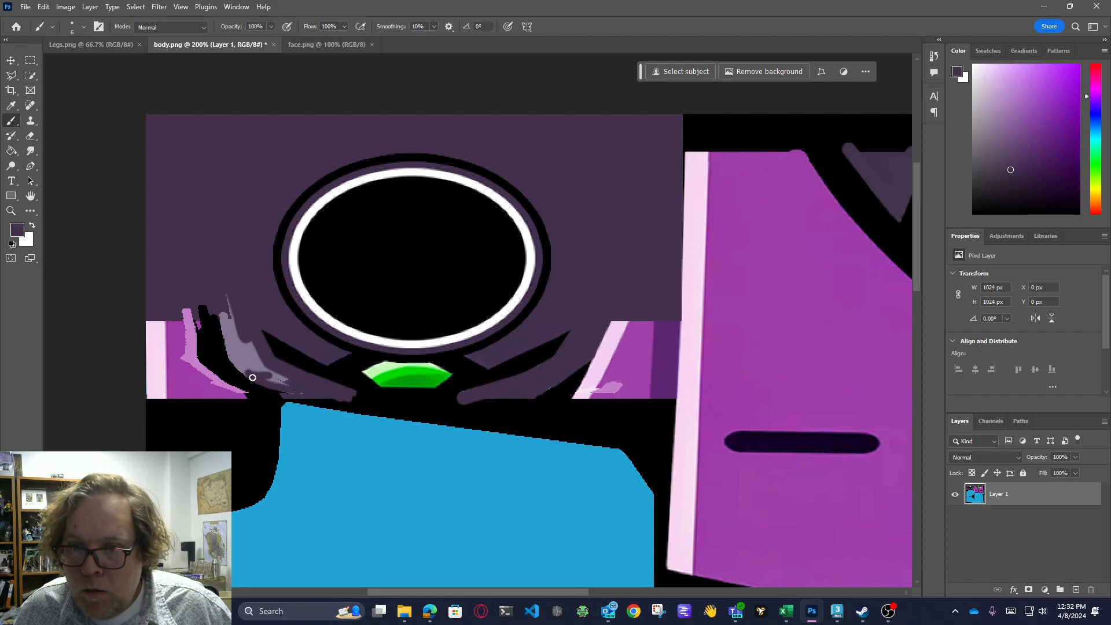
mouse_move(237, 366)
mouse_down()
mouse_move(247, 373)
mouse_move(221, 321)
mouse_move(236, 310)
mouse_move(232, 291)
mouse_up()
mouse_move(231, 331)
mouse_down()
mouse_move(250, 364)
mouse_move(243, 345)
mouse_move(234, 354)
mouse_move(289, 391)
mouse_move(247, 347)
mouse_move(263, 374)
mouse_up()
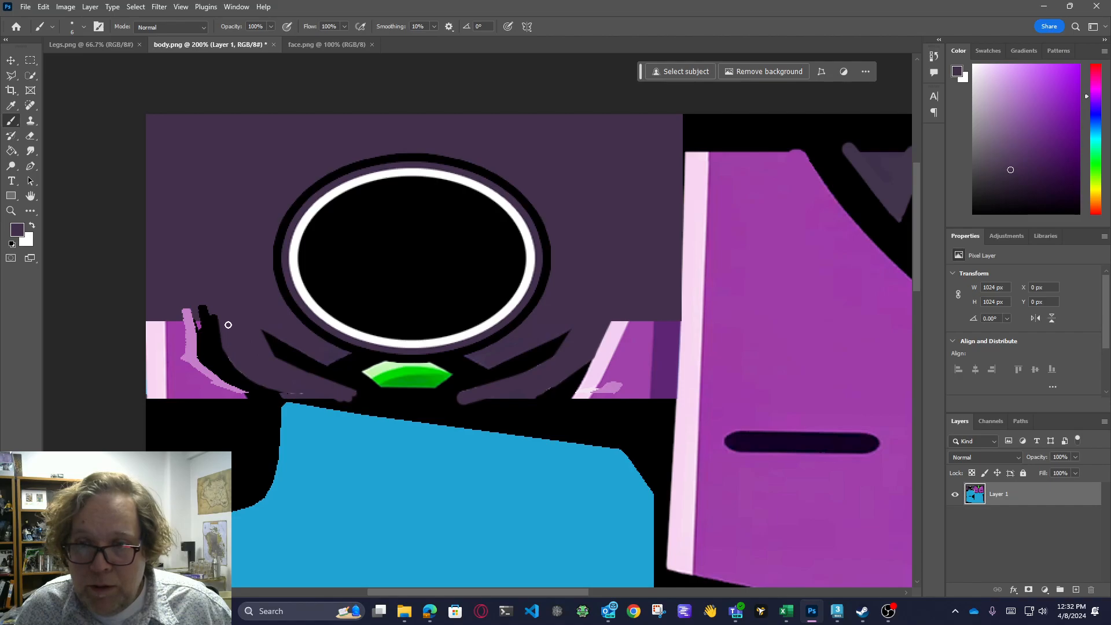
alt+click(203, 321)
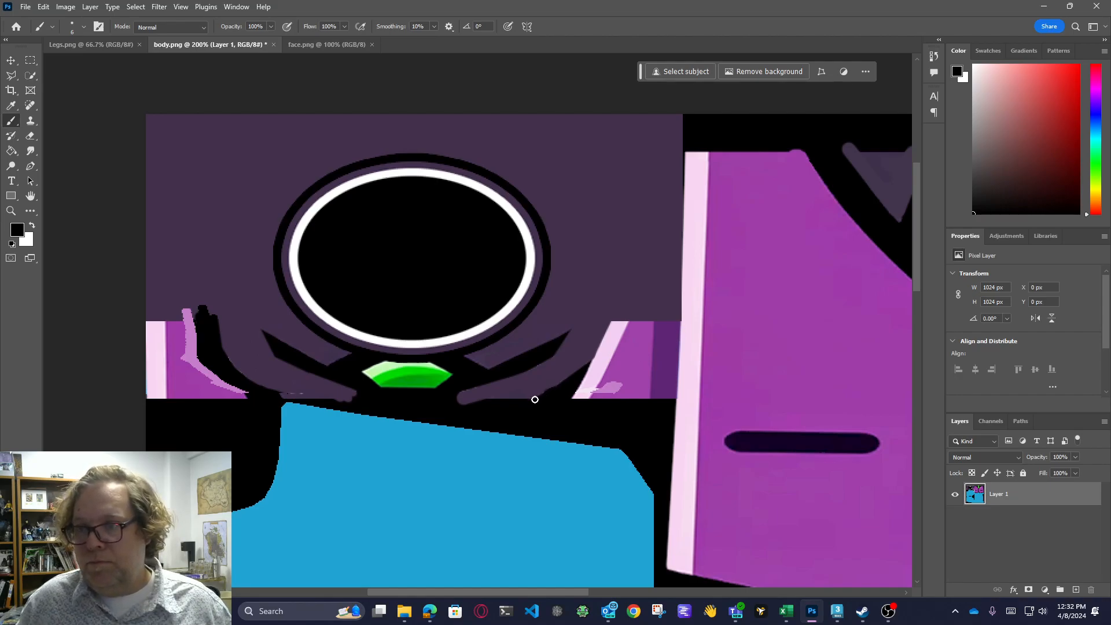
Cover the light smear on the right vest section with its sampled purple and clean up the pale pink stripe beside it
alt+click(637, 368)
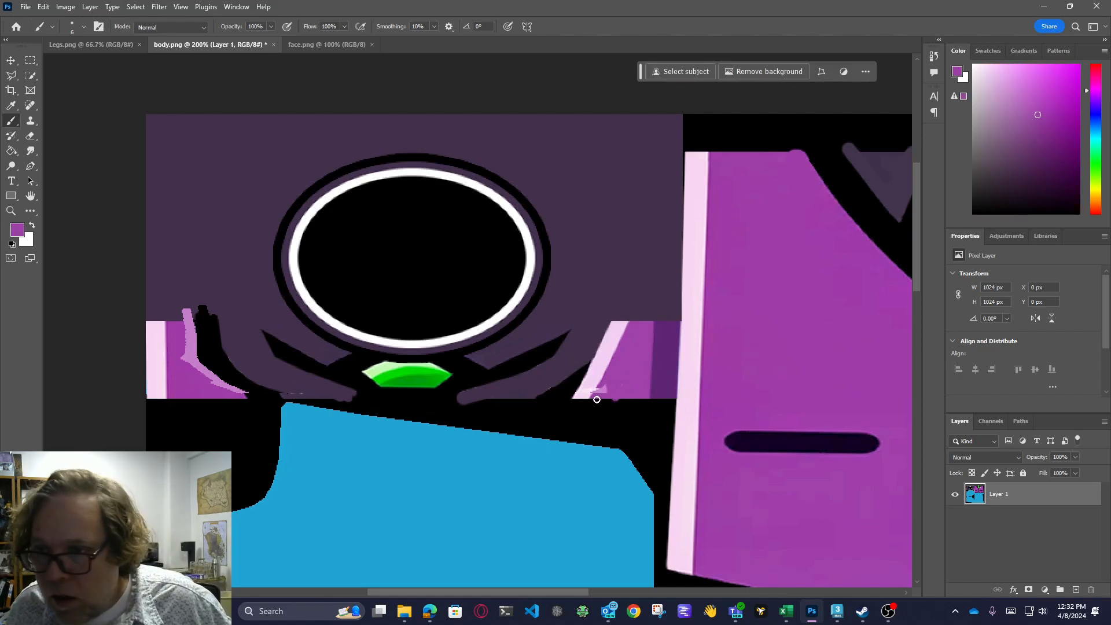
drag(615, 388, 616, 384)
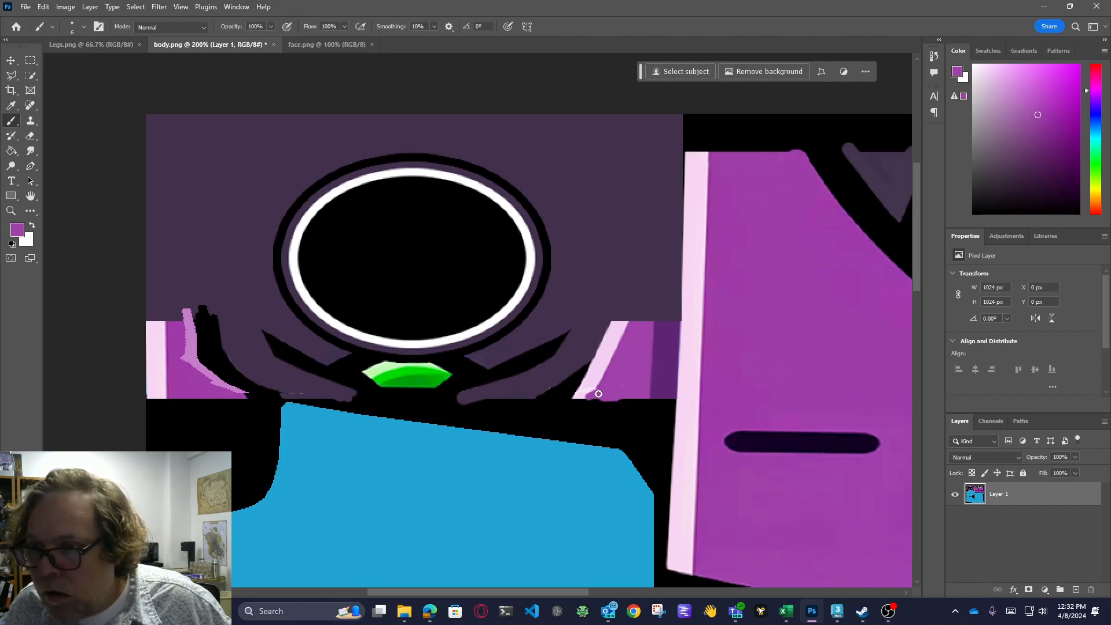
alt+click(593, 387)
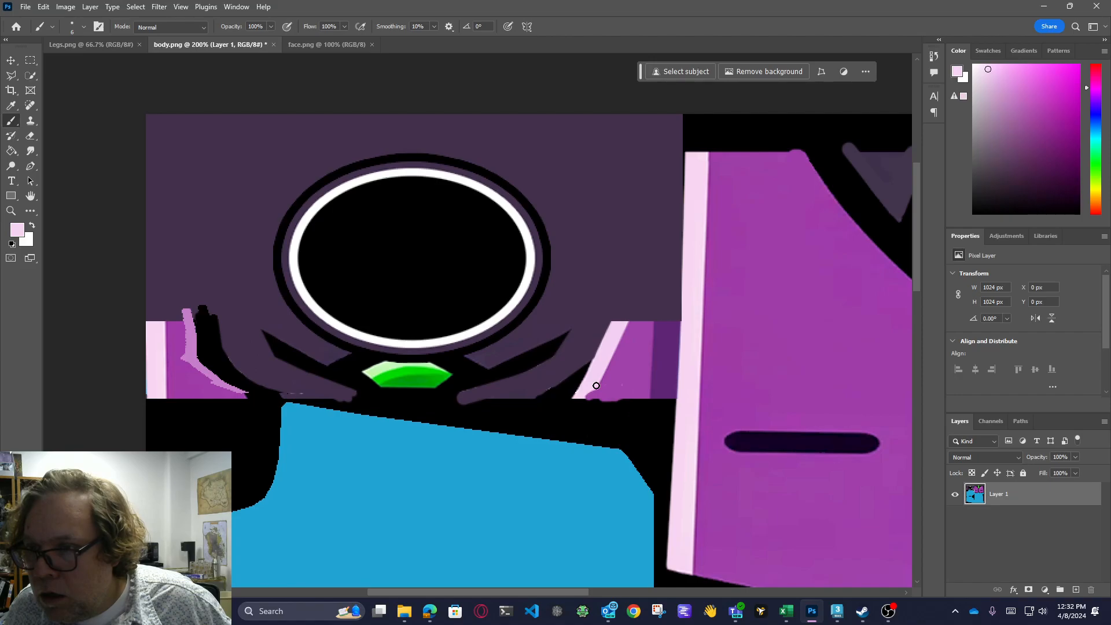
shift+click(624, 325)
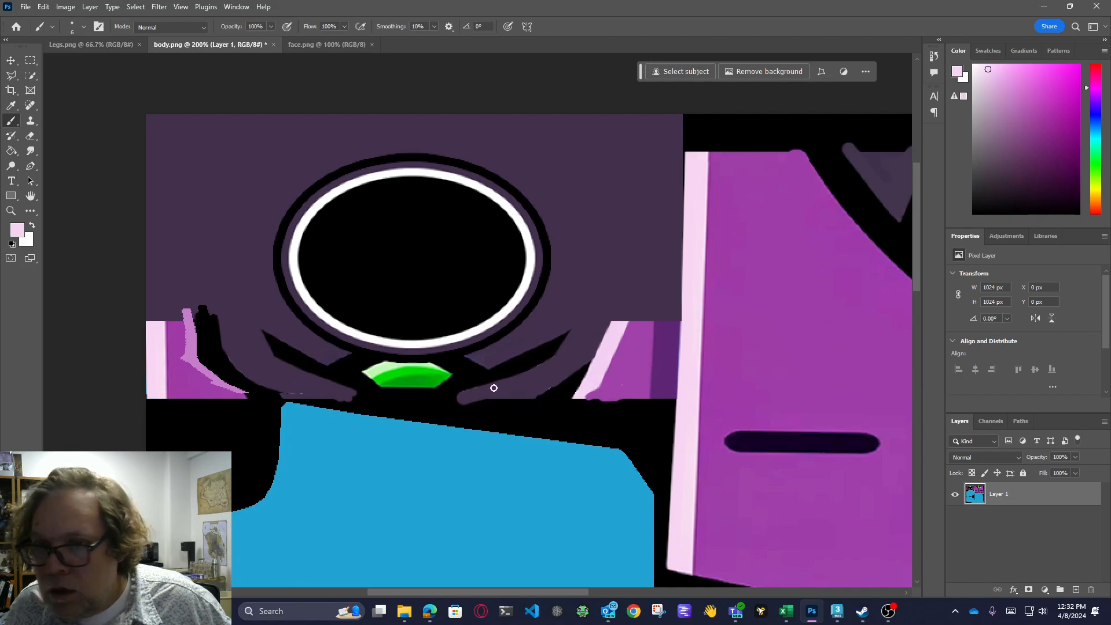
Paint the light streaks along the curved edge of the left vest section with purple sampled from that section
alt+click(180, 368)
mouse_move(186, 310)
mouse_down()
mouse_move(196, 356)
mouse_move(190, 324)
mouse_up()
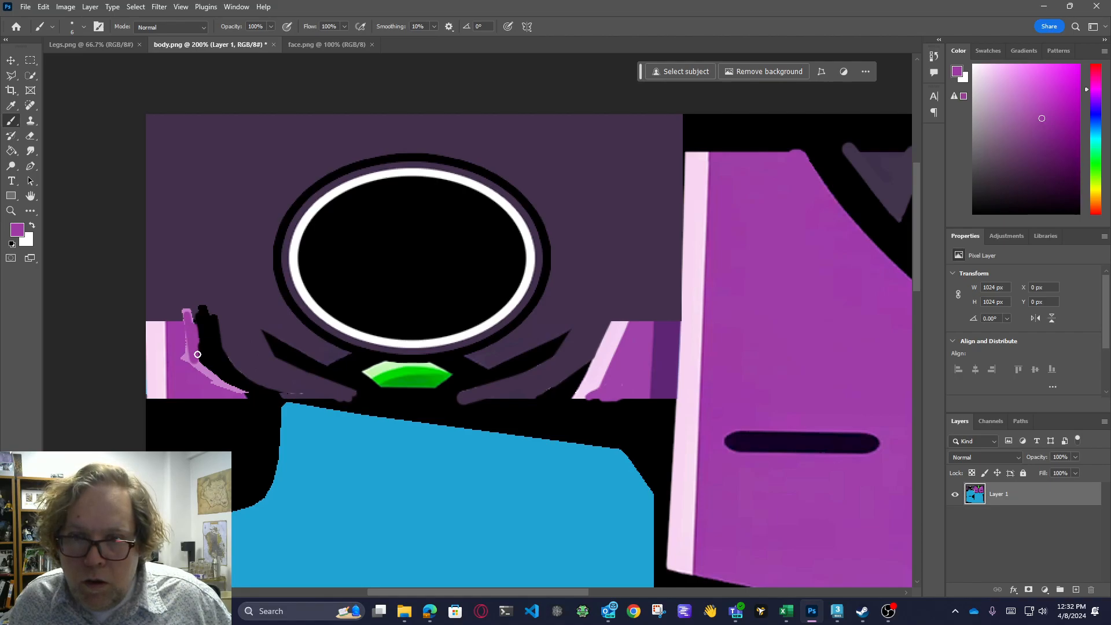
key(ctrl+z)
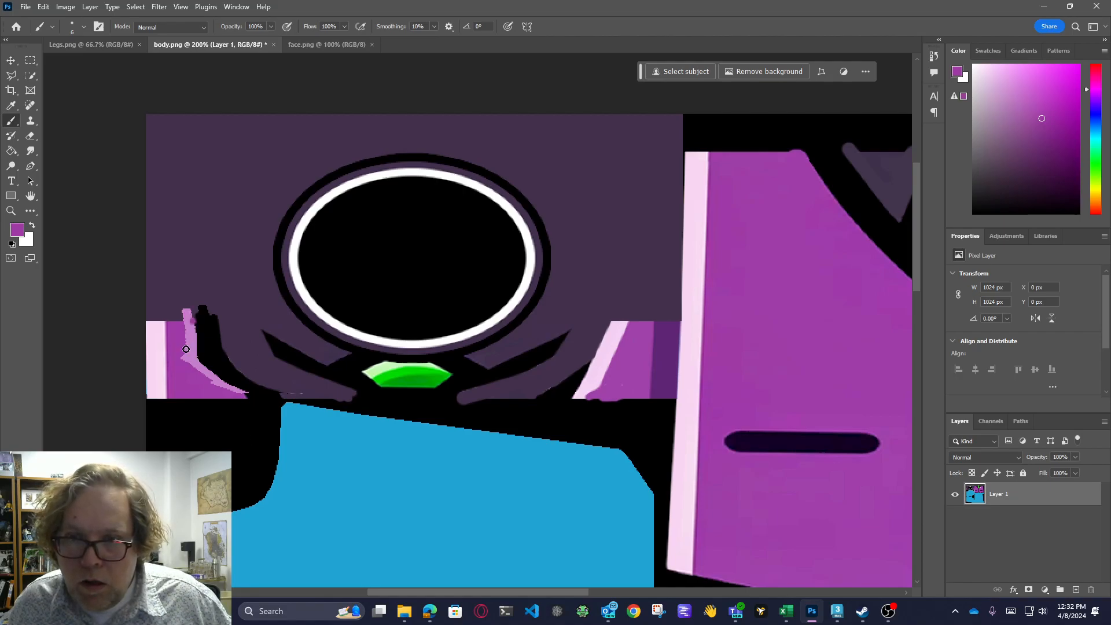
drag(192, 359, 190, 322)
drag(204, 371, 242, 396)
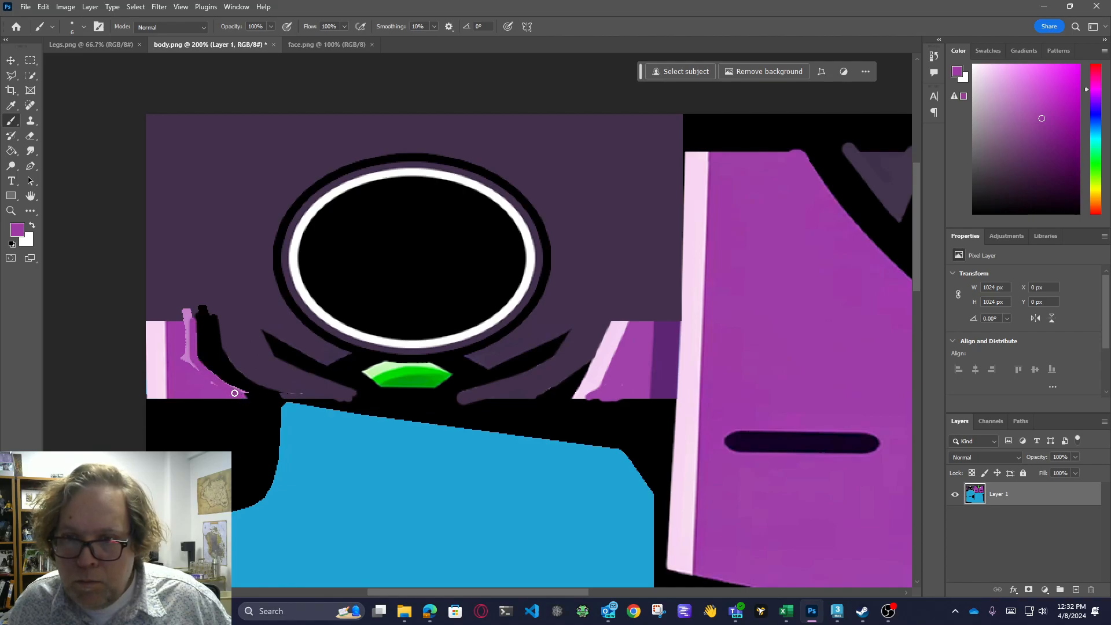
shift+click(223, 386)
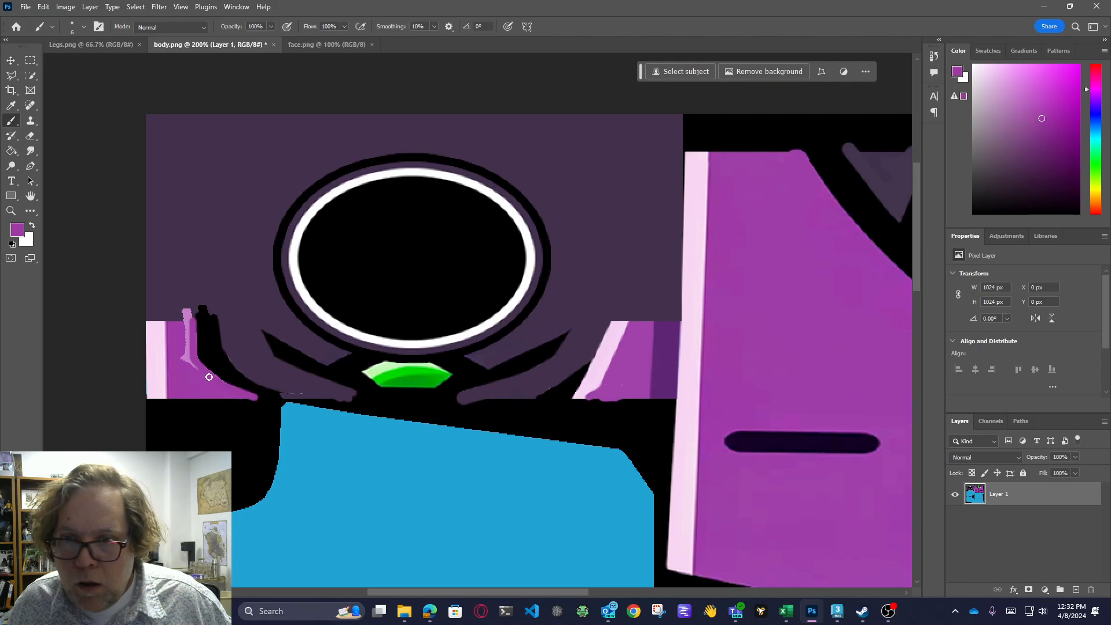
mouse_move(209, 374)
mouse_down()
mouse_move(191, 356)
mouse_move(186, 366)
mouse_move(188, 326)
mouse_up()
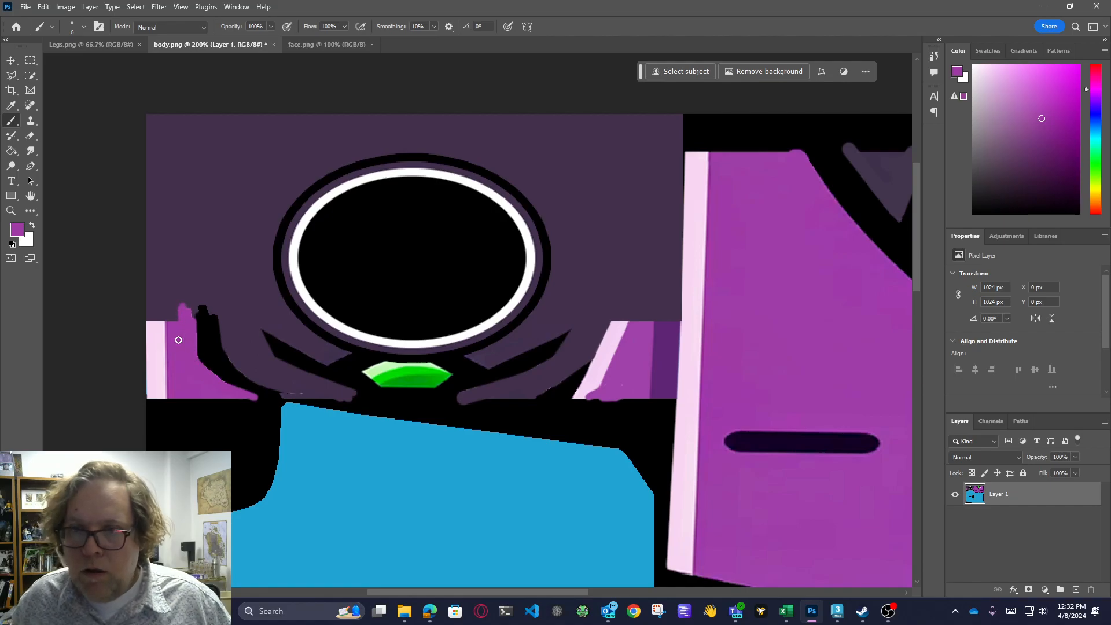
Select a thin strip about 472 by 7 px across the top edge of the vest band with the Rectangular Marquee
click(31, 60)
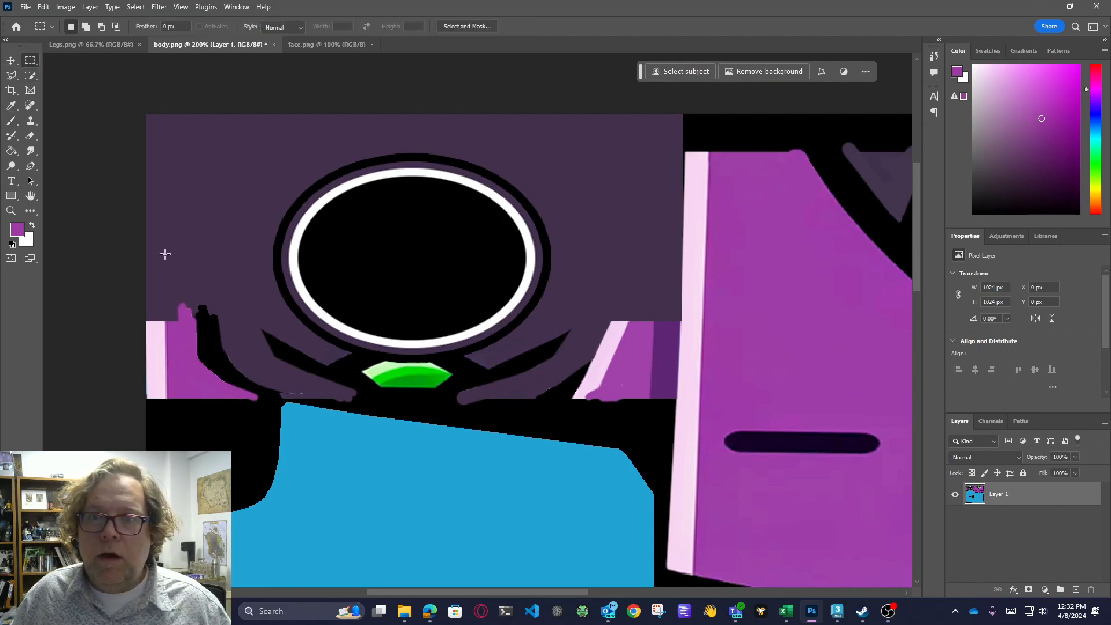
drag(146, 321, 692, 327)
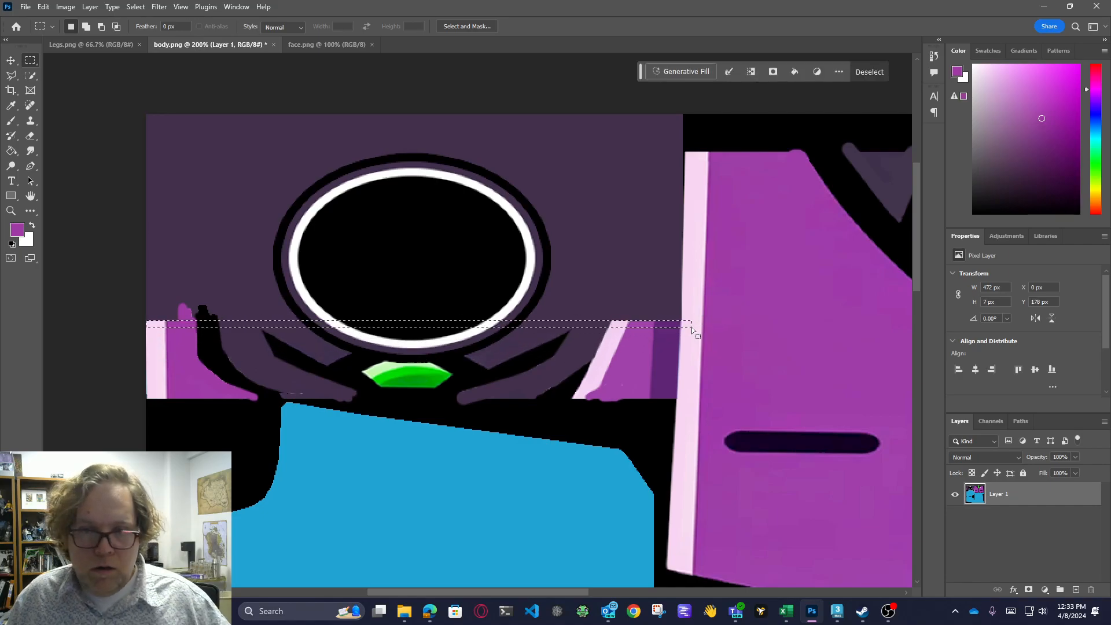
key(ctrl+t)
drag(429, 320, 412, 205)
key(Return)
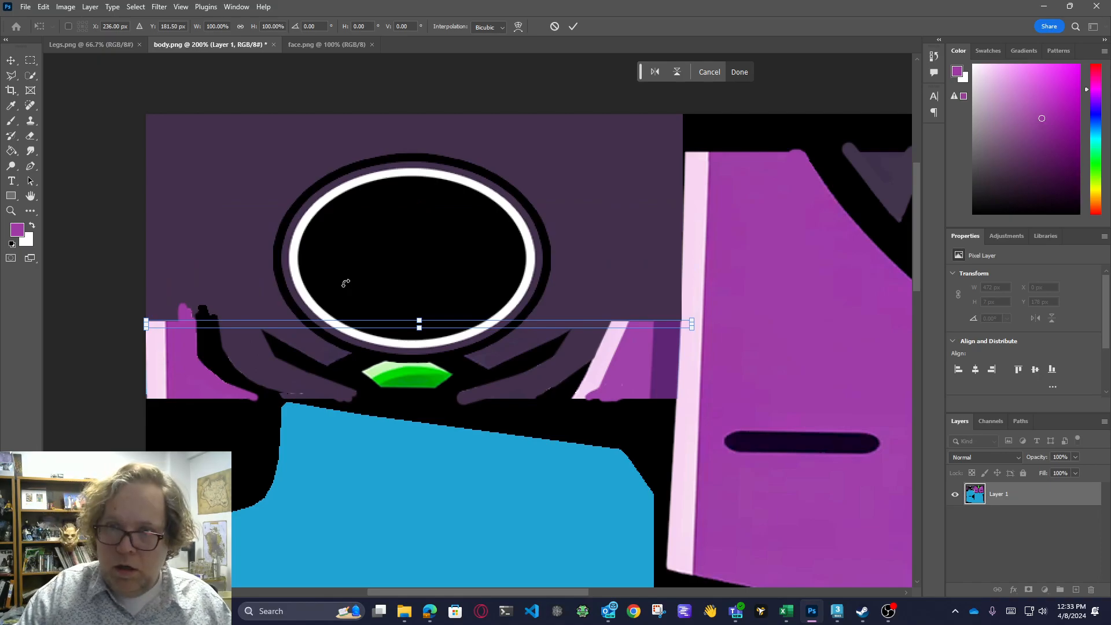
key(Escape)
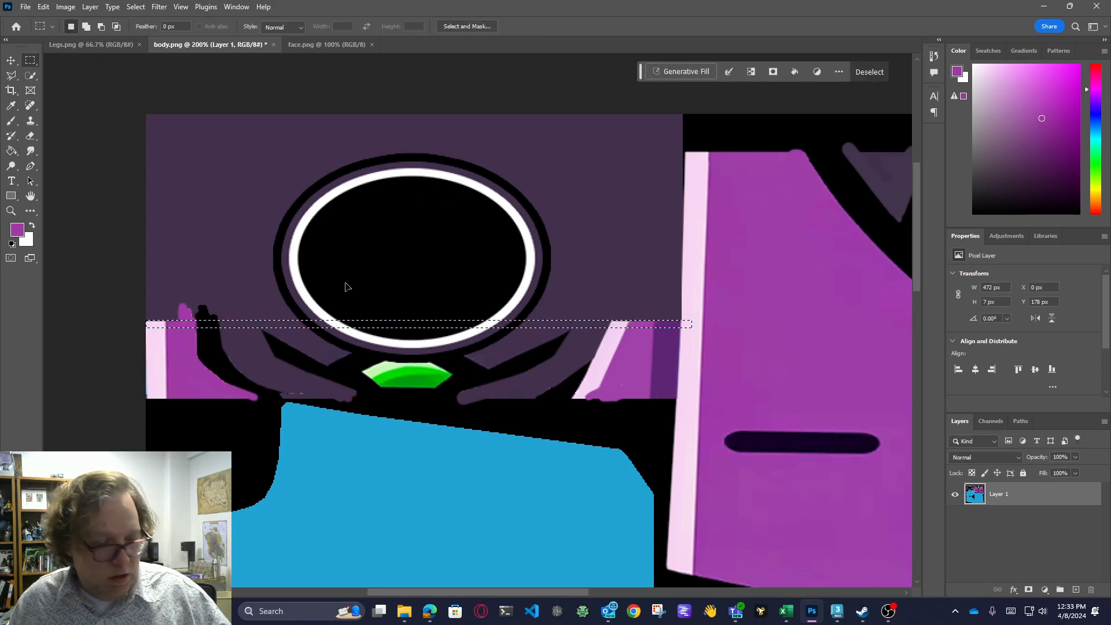
Copy the selected strip to a new layer and stretch it upward to a height of about 104 px
key(ctrl+j)
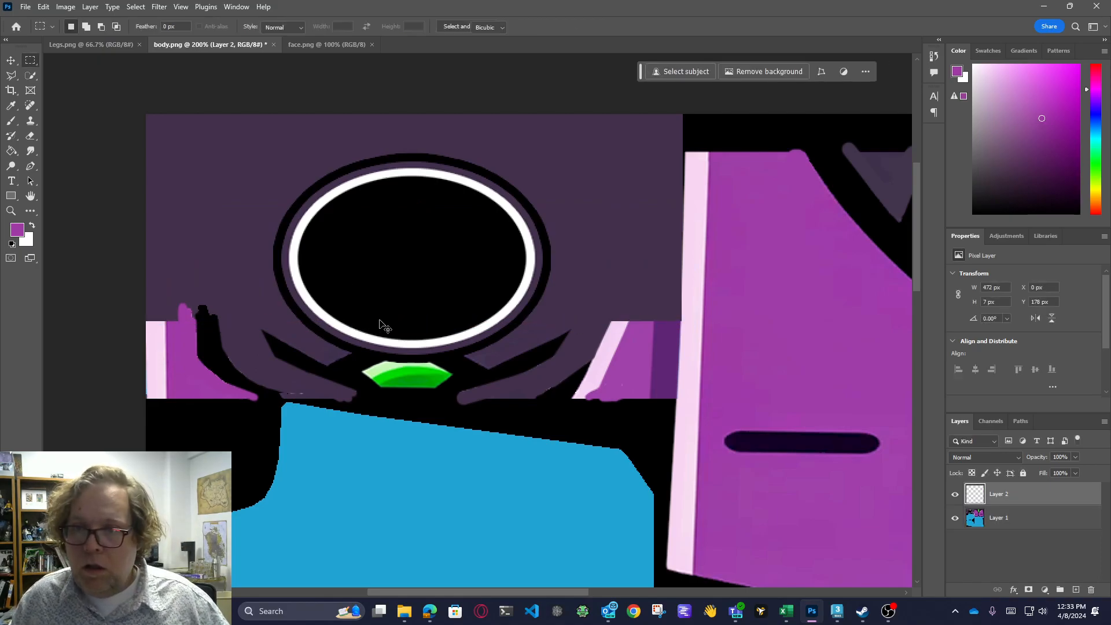
key(ctrl+t)
drag(422, 320, 421, 206)
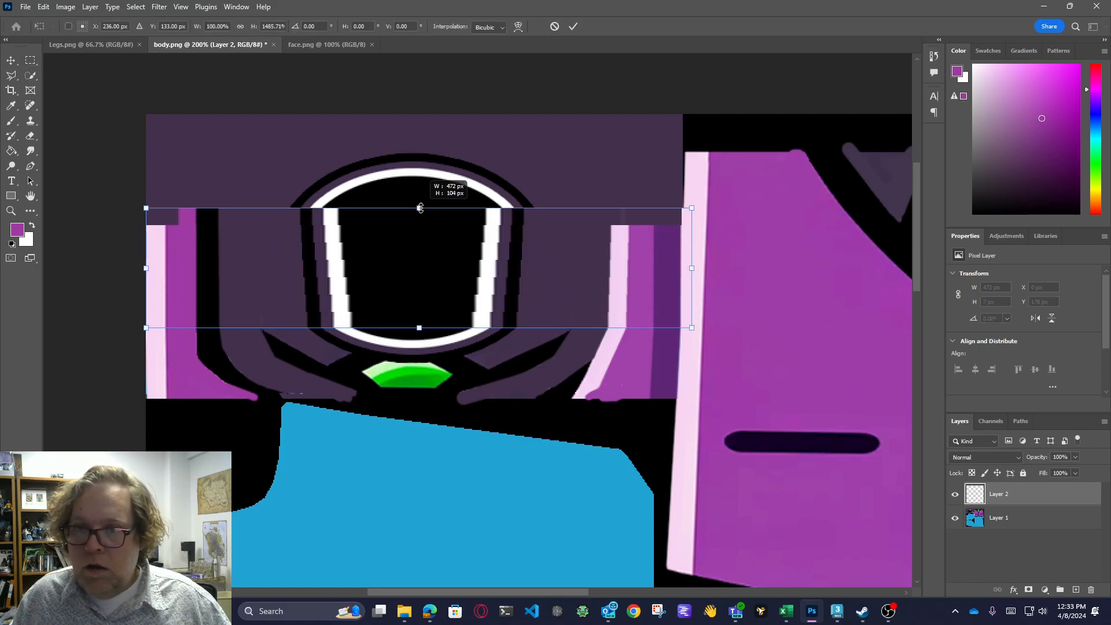
key(Return)
Delete the uneven upper part of the stretched strip across its full width and clear the selection
key(m)
drag(146, 152, 705, 250)
key(Delete)
key(ctrl+d)
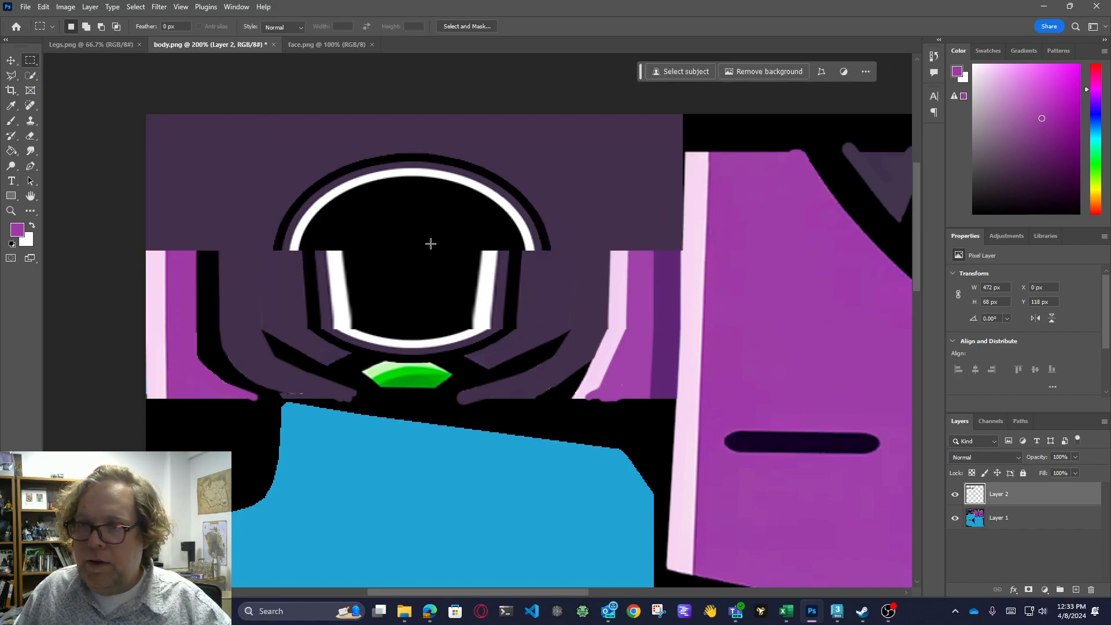
Delete the middle part of the stretched strip that covers the oval collar ring, using a selection about 260 px wide
drag(260, 226, 561, 324)
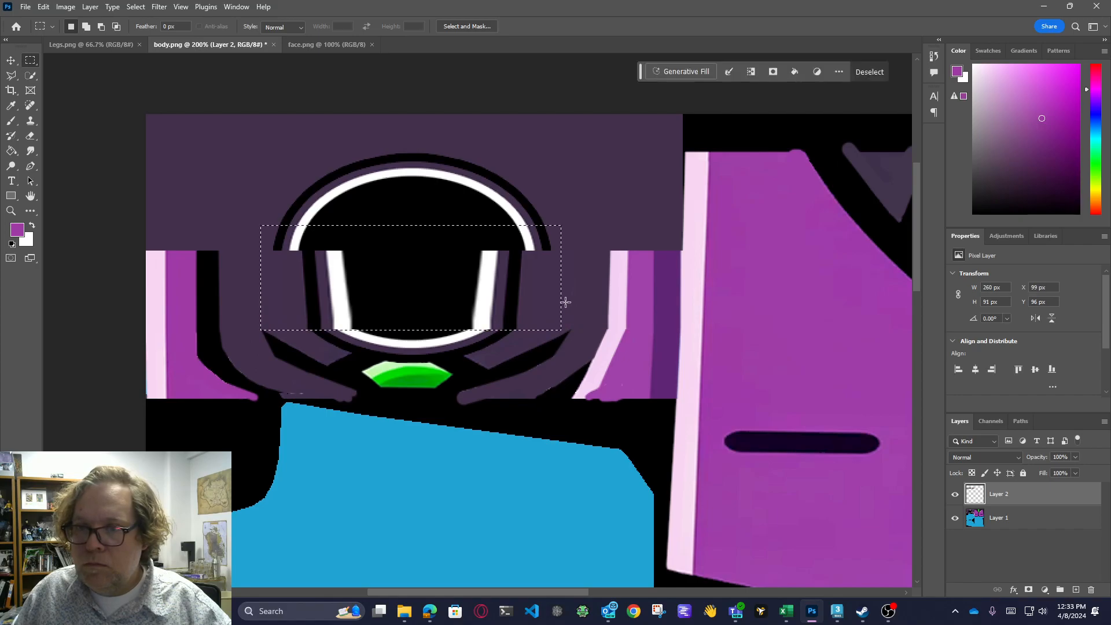
key(Delete)
key(ctrl+d)
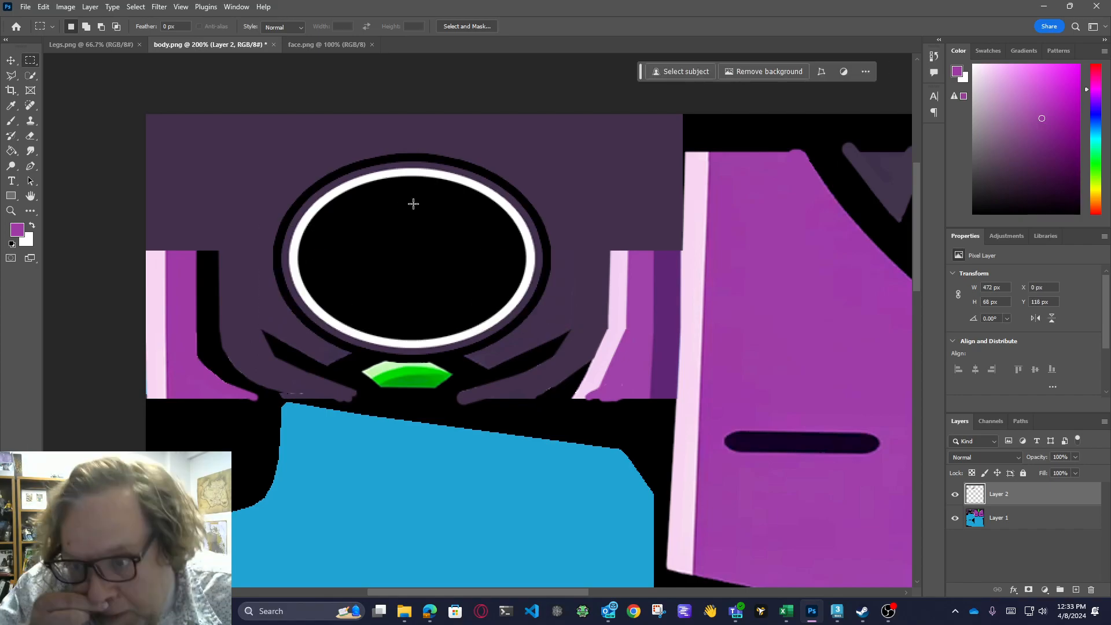
Sample the dark purple shirt colour and brush over the speckles along the left lapel's lower edge
click(12, 121)
alt+click(228, 242)
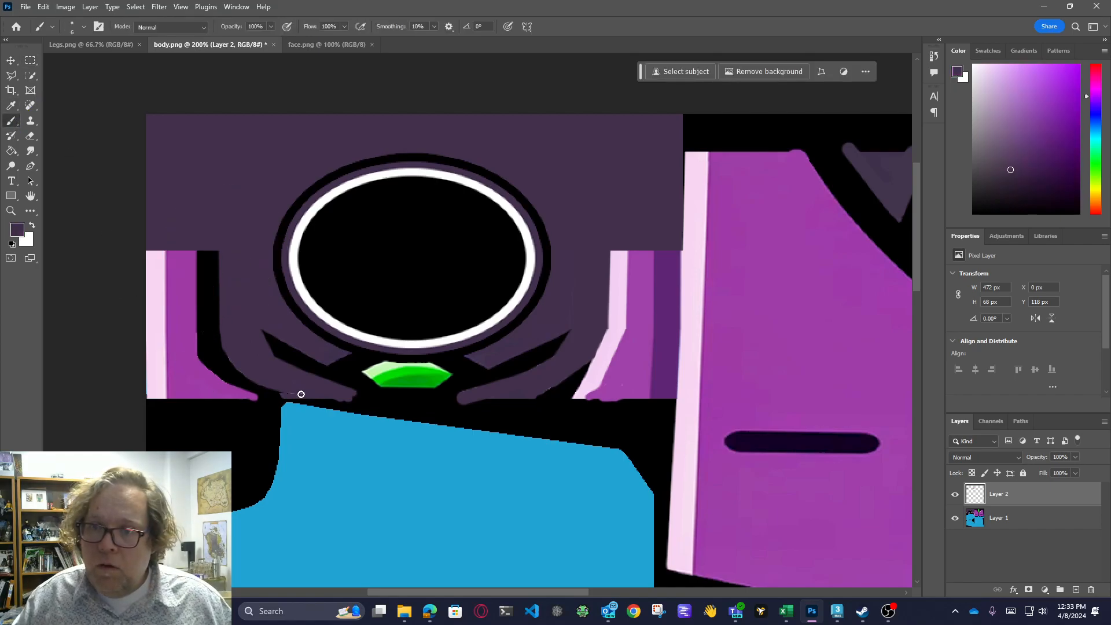
click(309, 394)
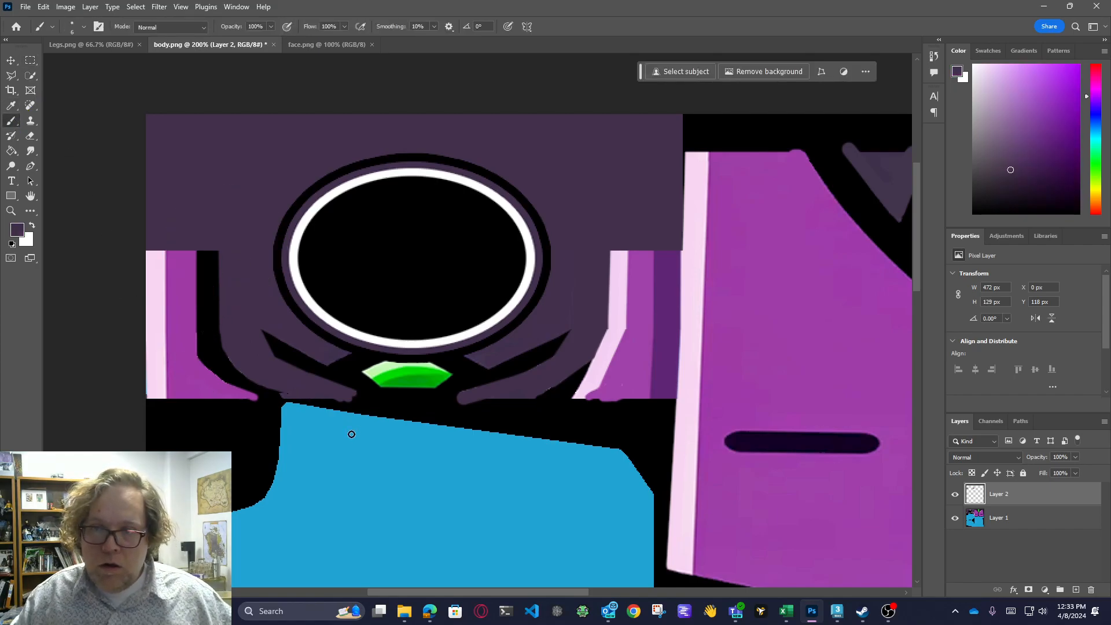
Flatten the two layers into a single background and save body.png
shift+click(1020, 517)
right_click(1020, 502)
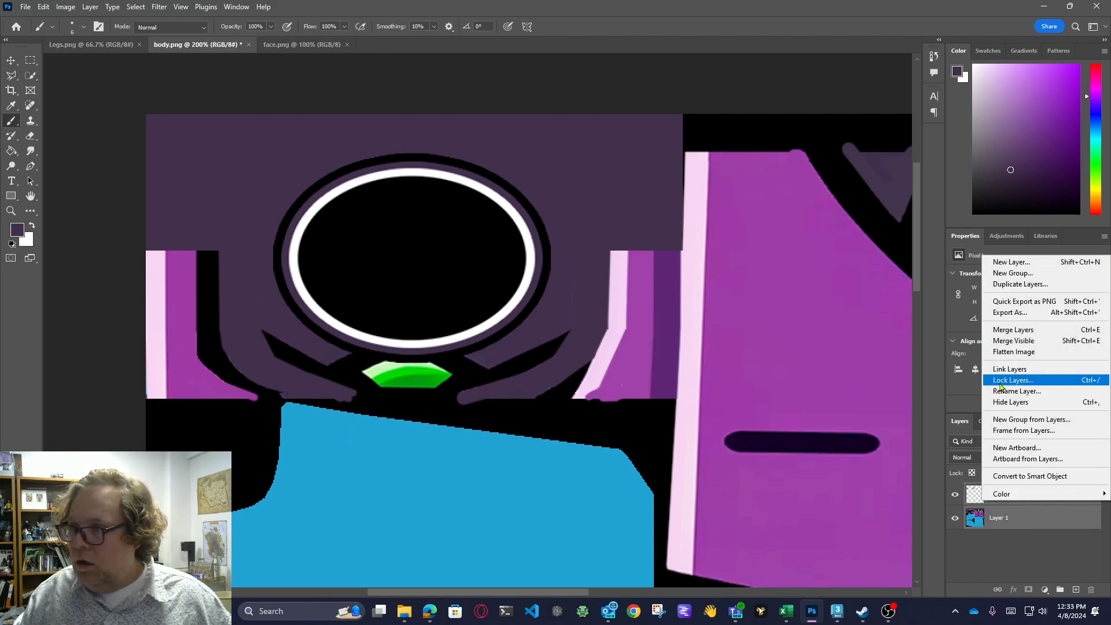
click(1014, 352)
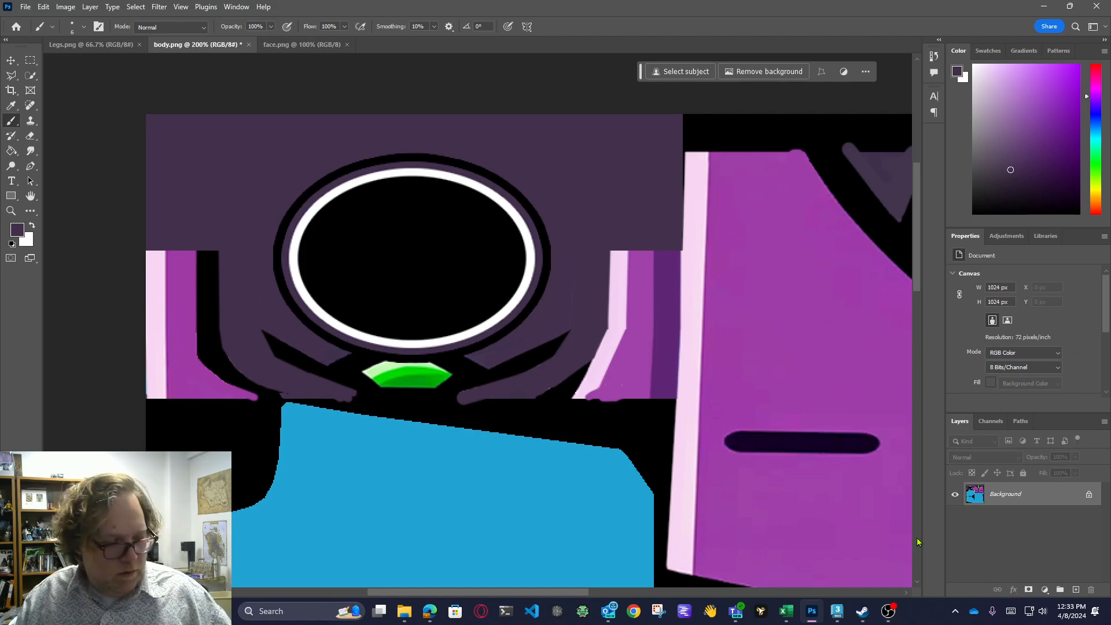
key(ctrl+s)
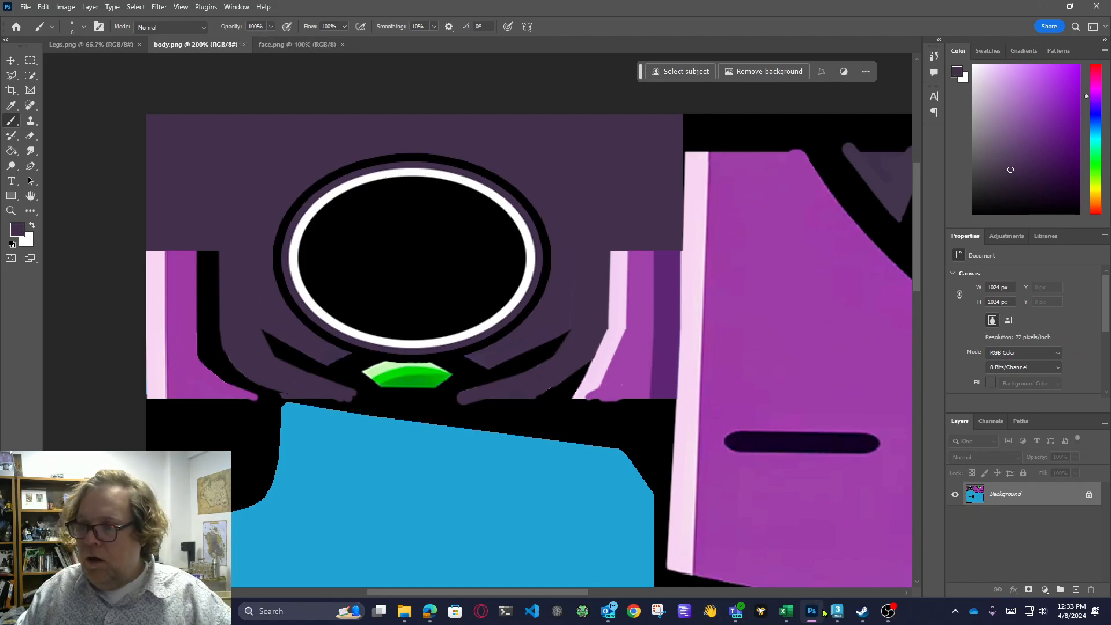
Switch to 3ds Max and examine the updated vest, collar and shoulder texture on the character's torso
click(832, 614)
drag(714, 303, 726, 304)
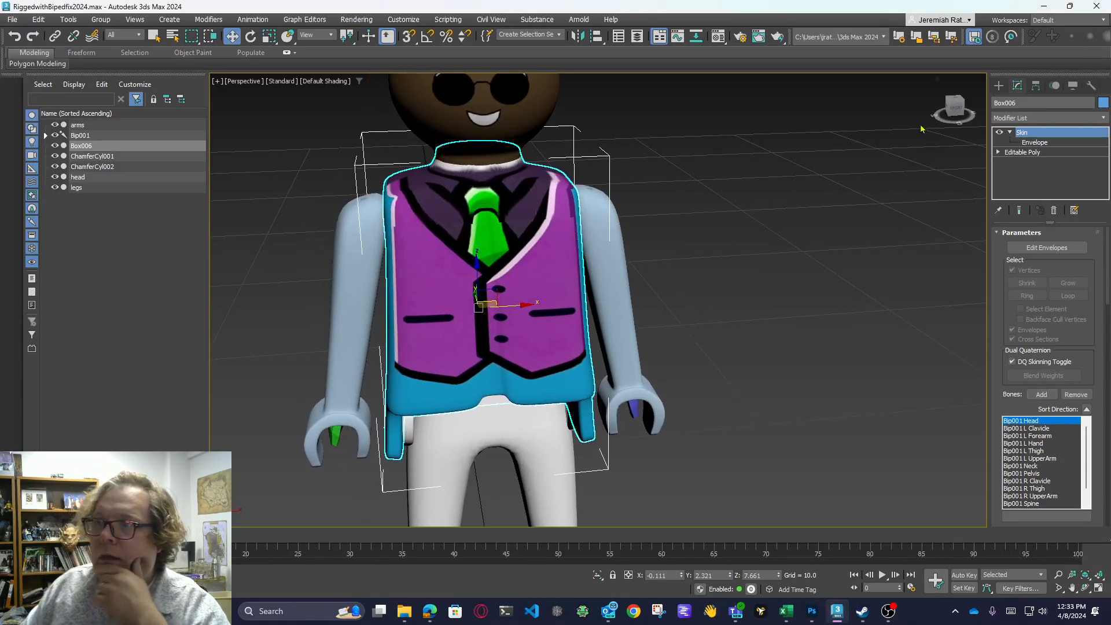
mouse_move(956, 109)
mouse_down()
mouse_move(956, 85)
mouse_move(956, 103)
mouse_move(930, 107)
mouse_move(960, 106)
mouse_up()
scroll(503, 194, up, 5)
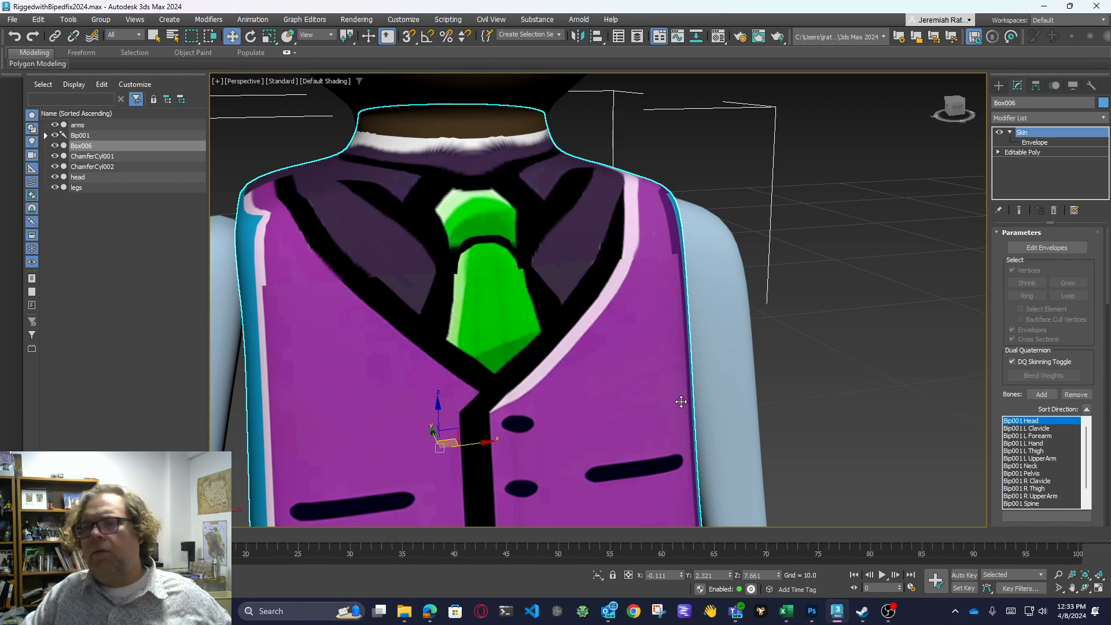
drag(956, 107, 950, 112)
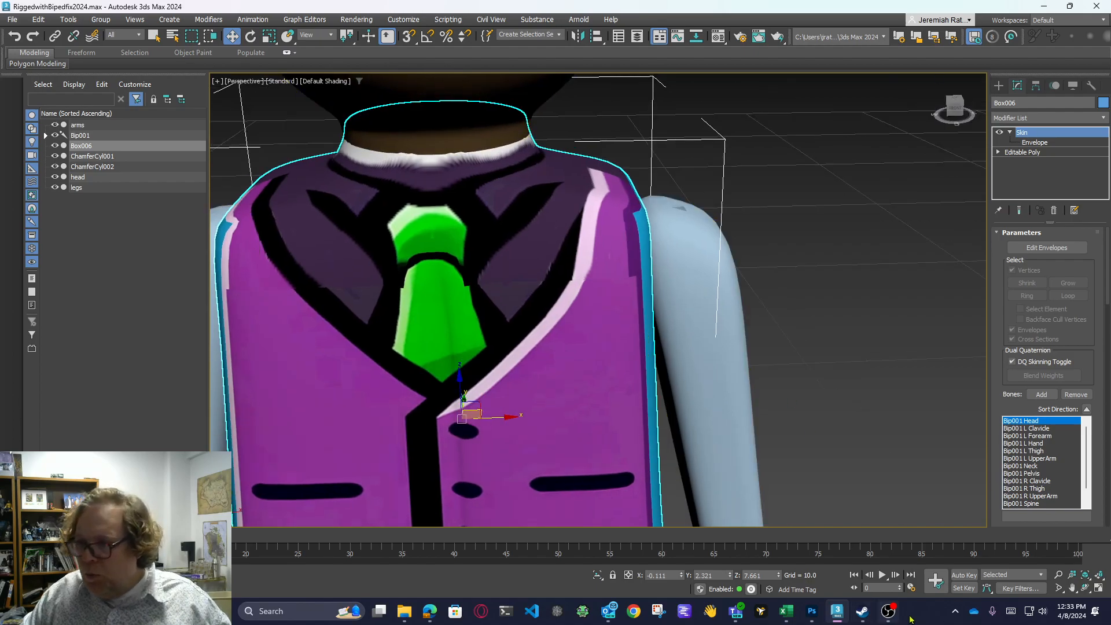
Switch to Photoshop and quick-select the black neck oval in body.png together with its white collar ring
click(863, 612)
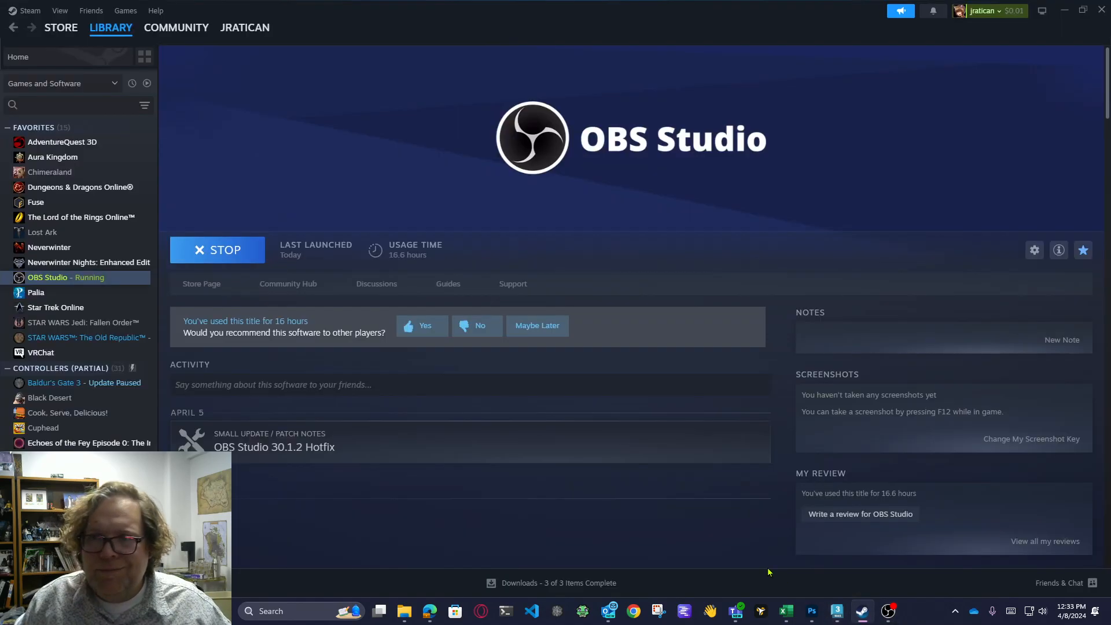
click(838, 612)
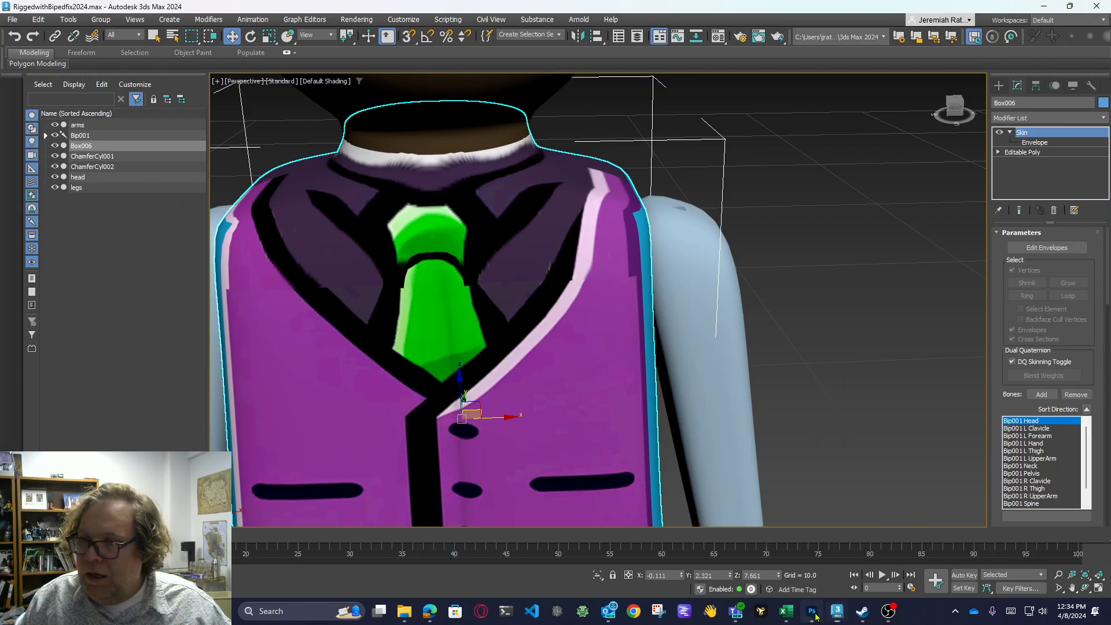
click(813, 612)
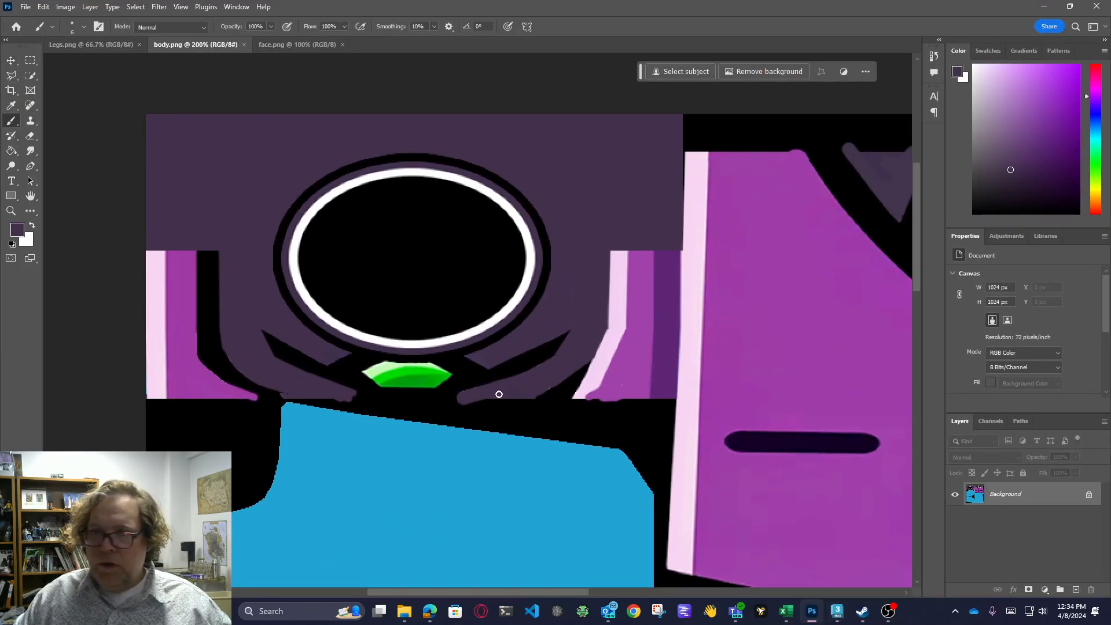
click(31, 76)
click(427, 268)
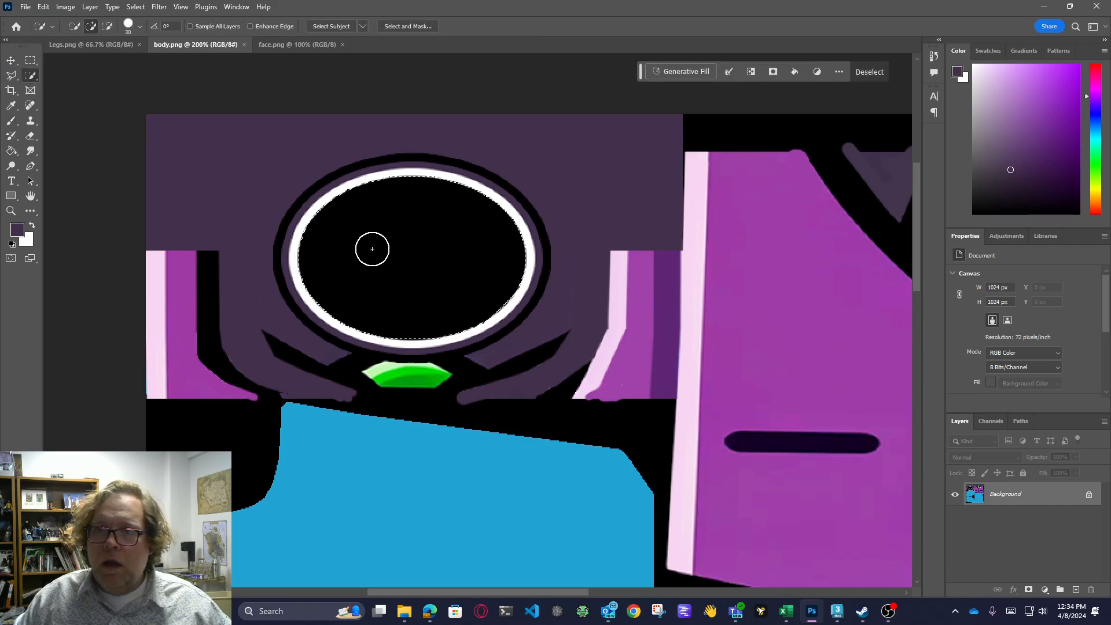
click(312, 256)
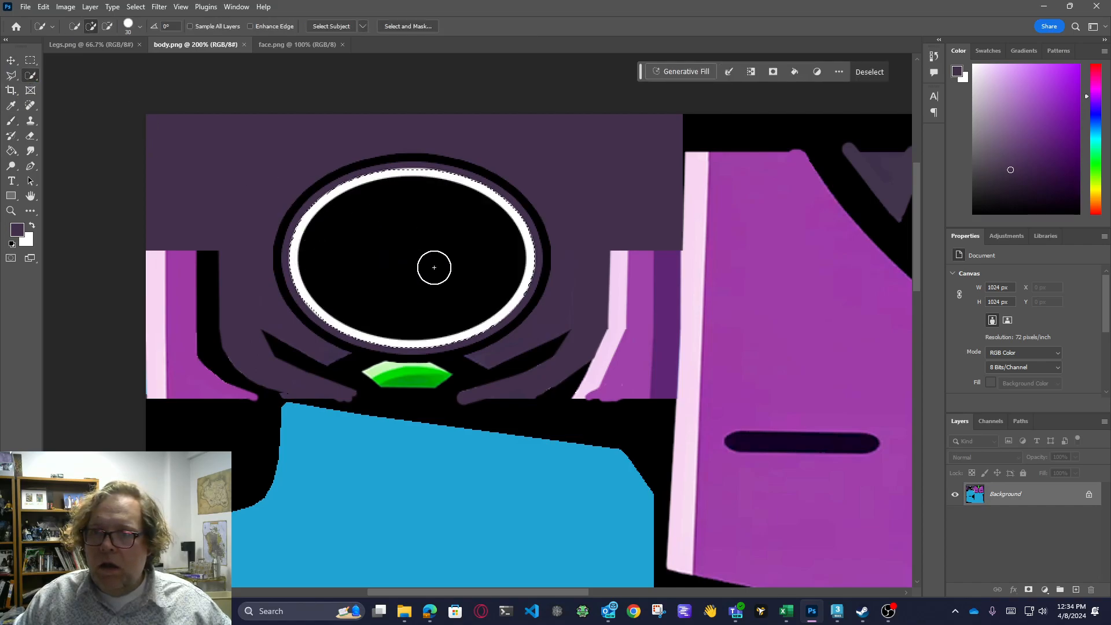
Set the brush size to 69 px and expand the oval selection slightly beyond the white ring
click(11, 120)
right_click(287, 155)
click(360, 184)
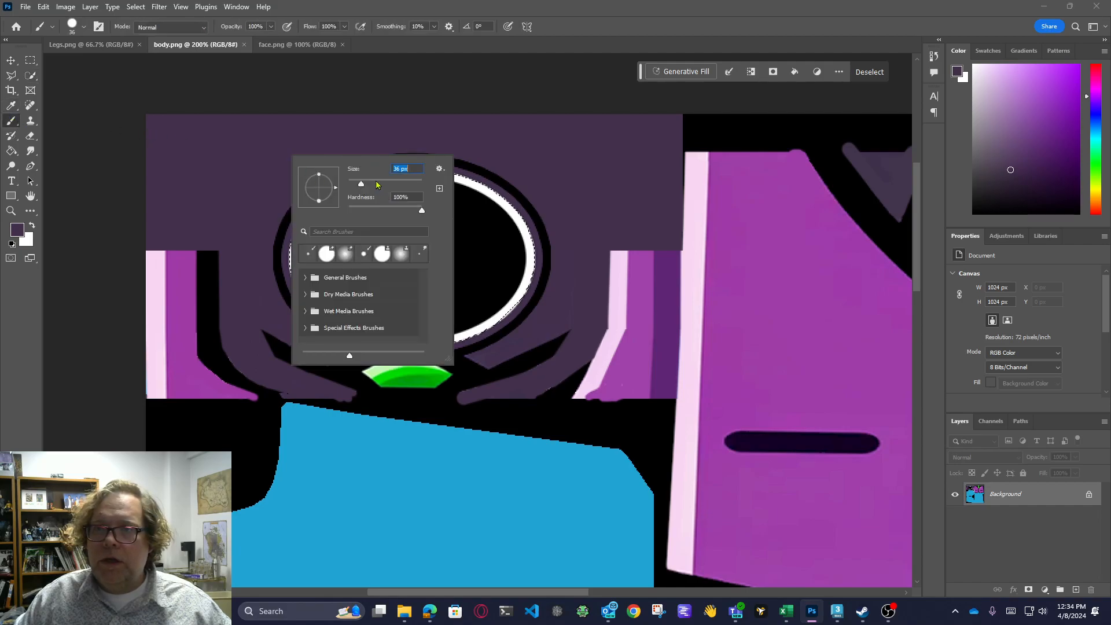
click(374, 184)
click(328, 100)
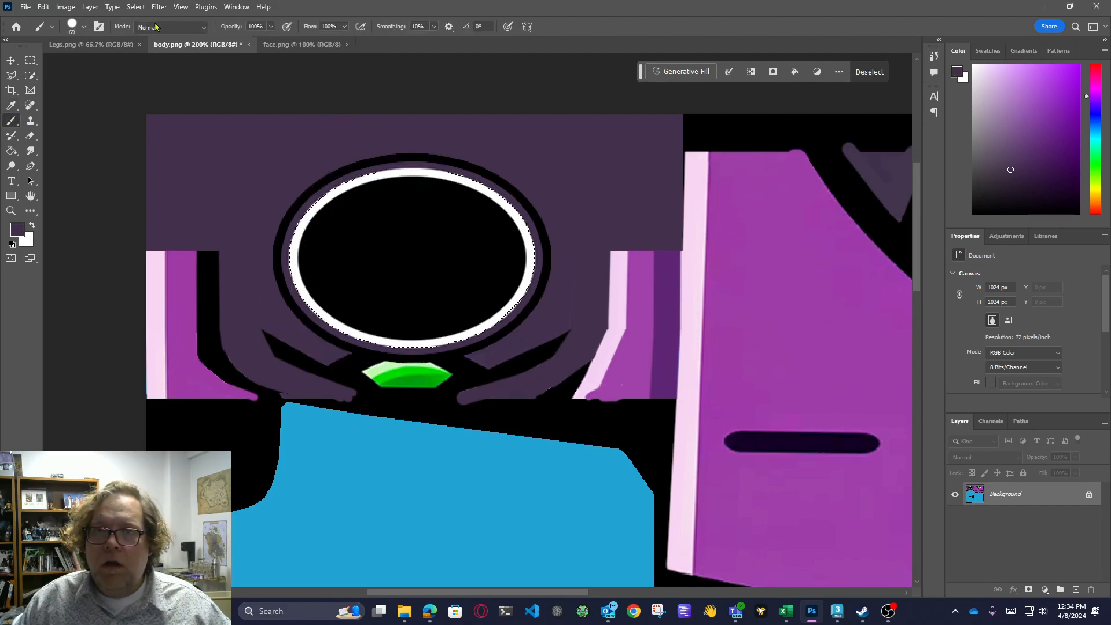
click(136, 6)
mouse_move(183, 190)
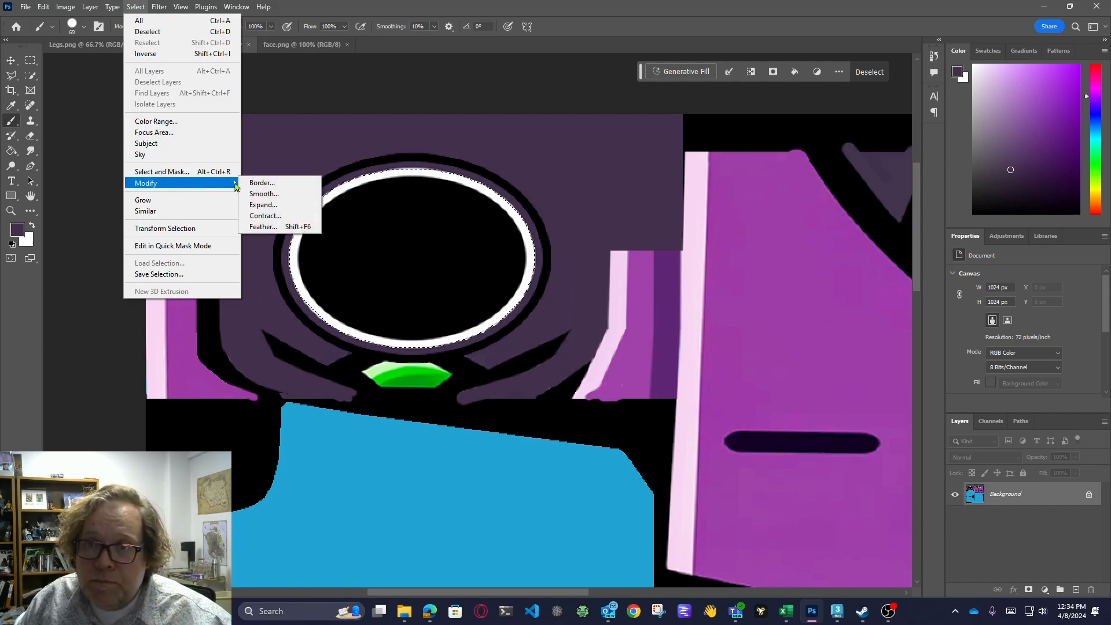
click(282, 207)
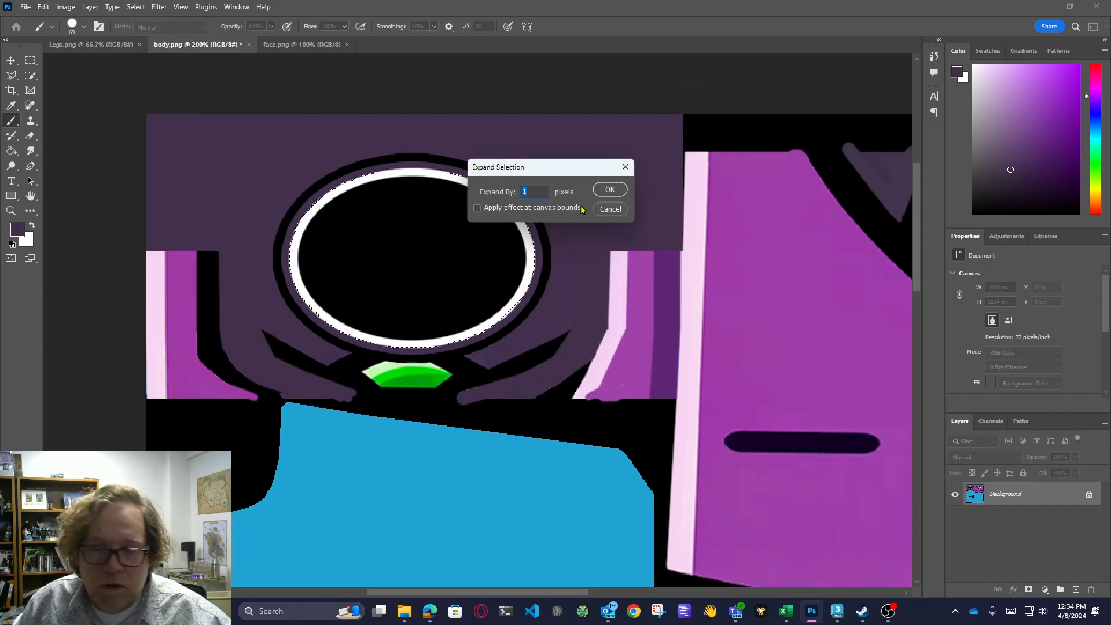
click(611, 189)
Paint the whole selected oval dark purple, clear the selection and save body.png
mouse_move(454, 194)
mouse_down()
mouse_move(306, 223)
mouse_move(336, 340)
mouse_move(338, 293)
mouse_move(509, 326)
mouse_move(444, 321)
mouse_move(414, 284)
mouse_move(450, 190)
mouse_move(456, 251)
mouse_up()
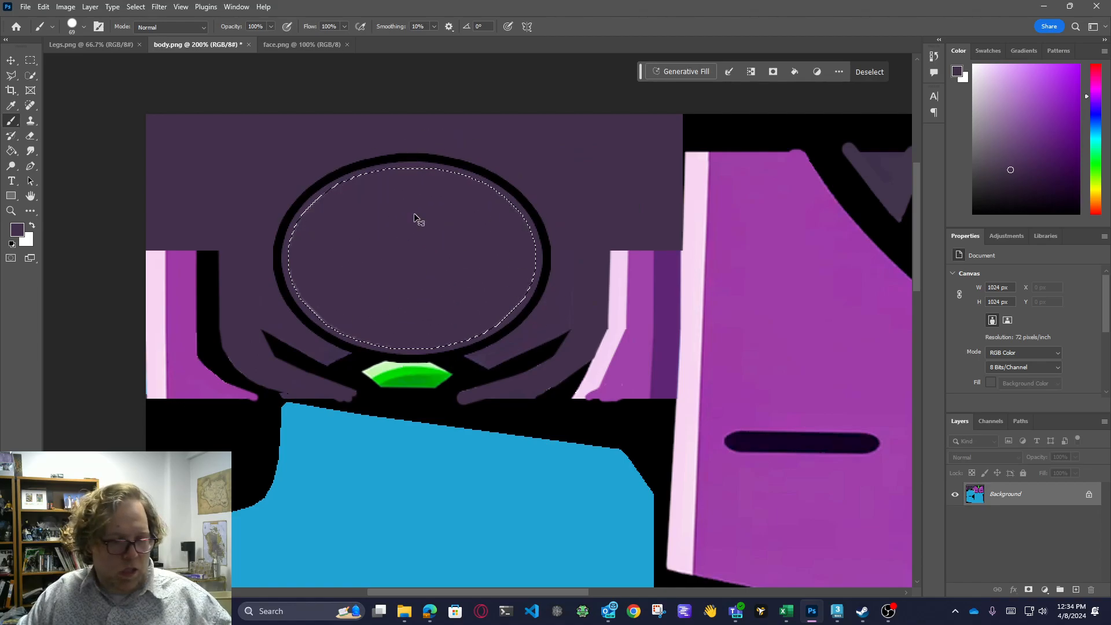
key(ctrl+d)
key(ctrl+s)
Try to brush out the faint ring traces inside the oval, reducing the brush size to 10 px
mouse_move(356, 257)
mouse_down()
mouse_move(320, 253)
mouse_move(340, 255)
mouse_up()
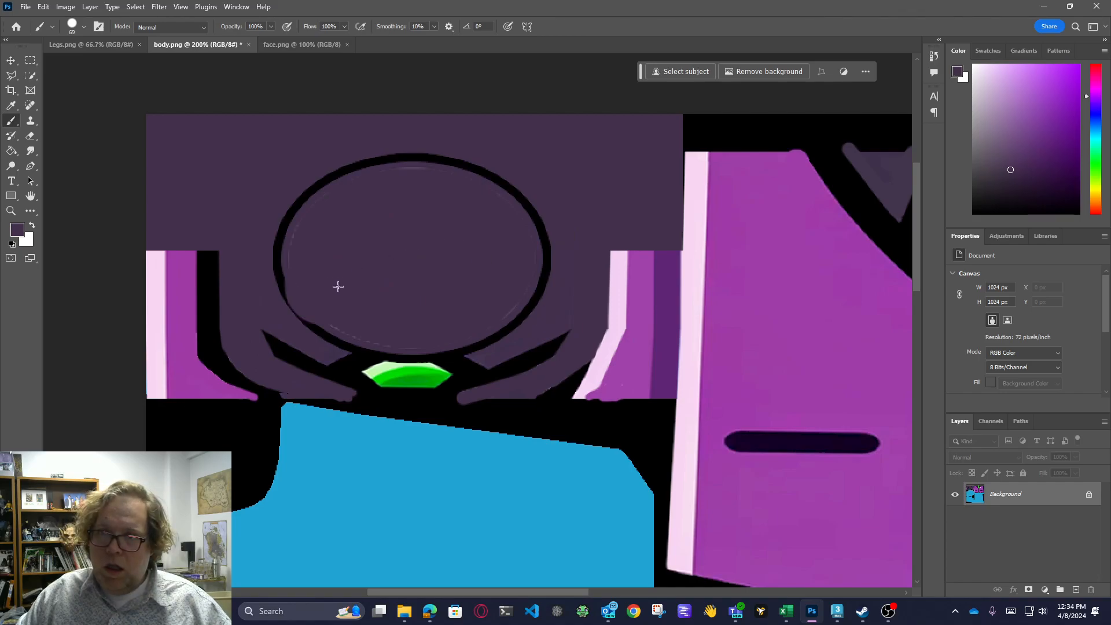
right_click(359, 268)
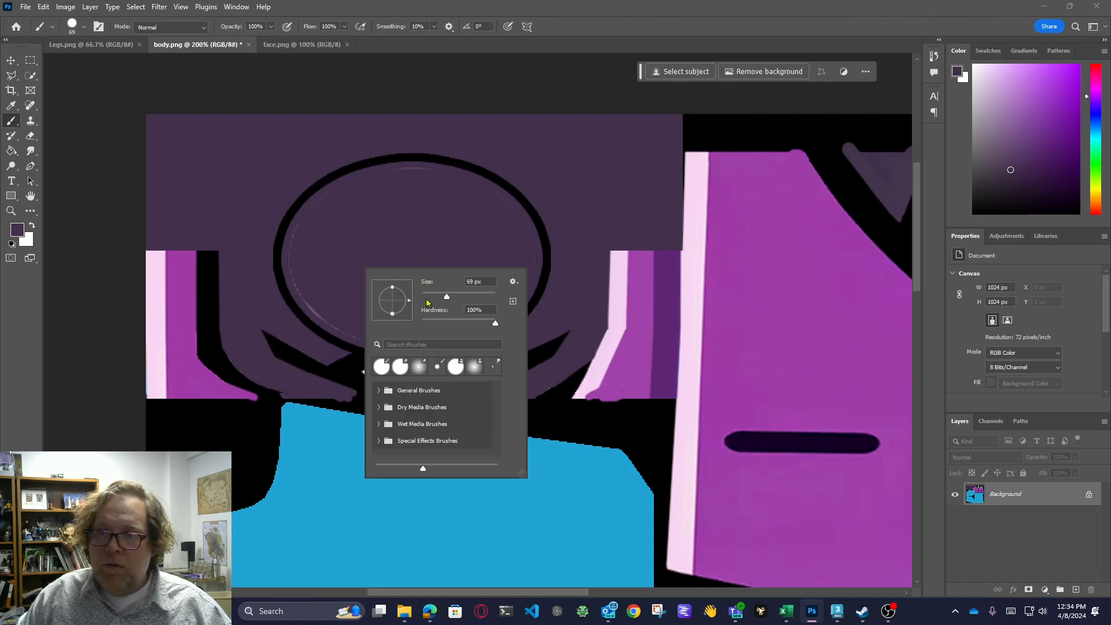
click(424, 296)
click(343, 261)
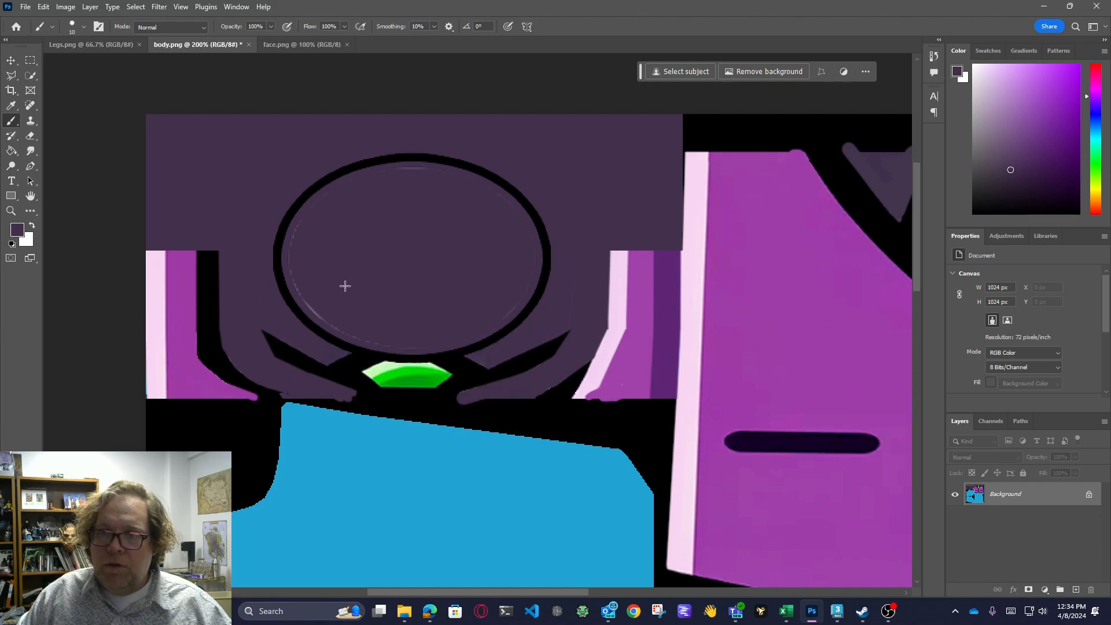
Select the area inside the black oval outline and paint out the remaining ring traces in dark purple with a 40 px brush
right_click(397, 268)
click(473, 296)
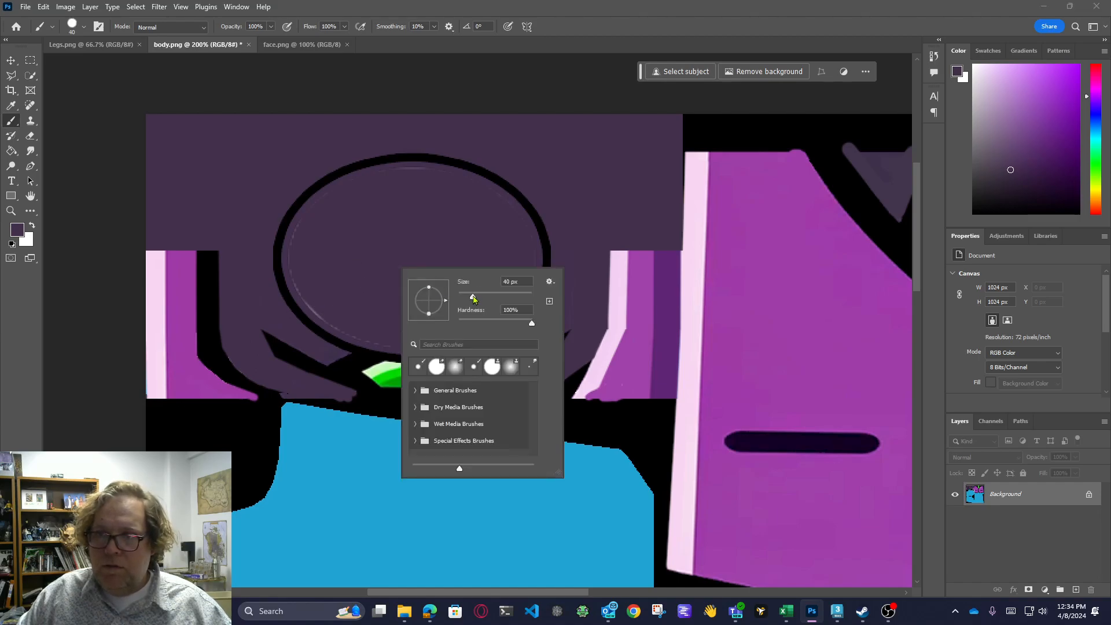
click(30, 61)
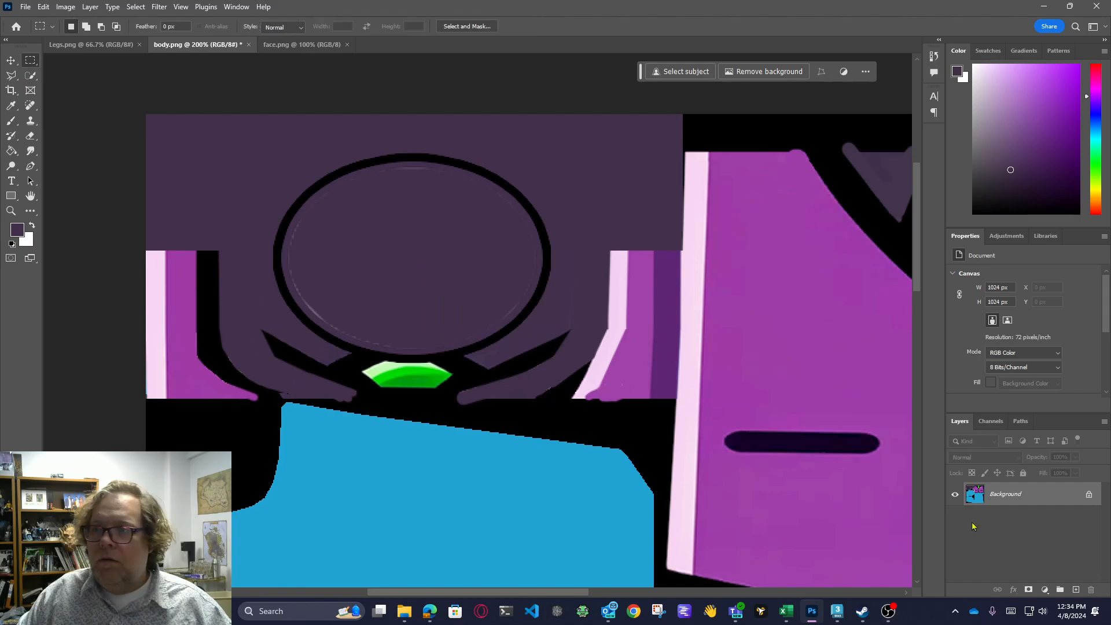
click(30, 75)
click(418, 236)
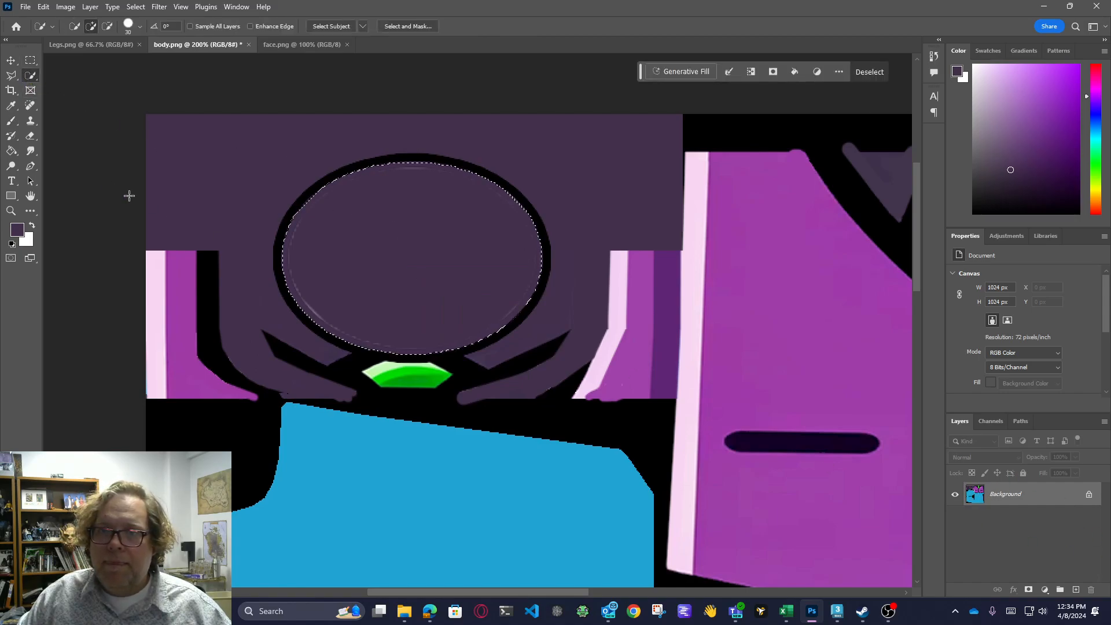
key(b)
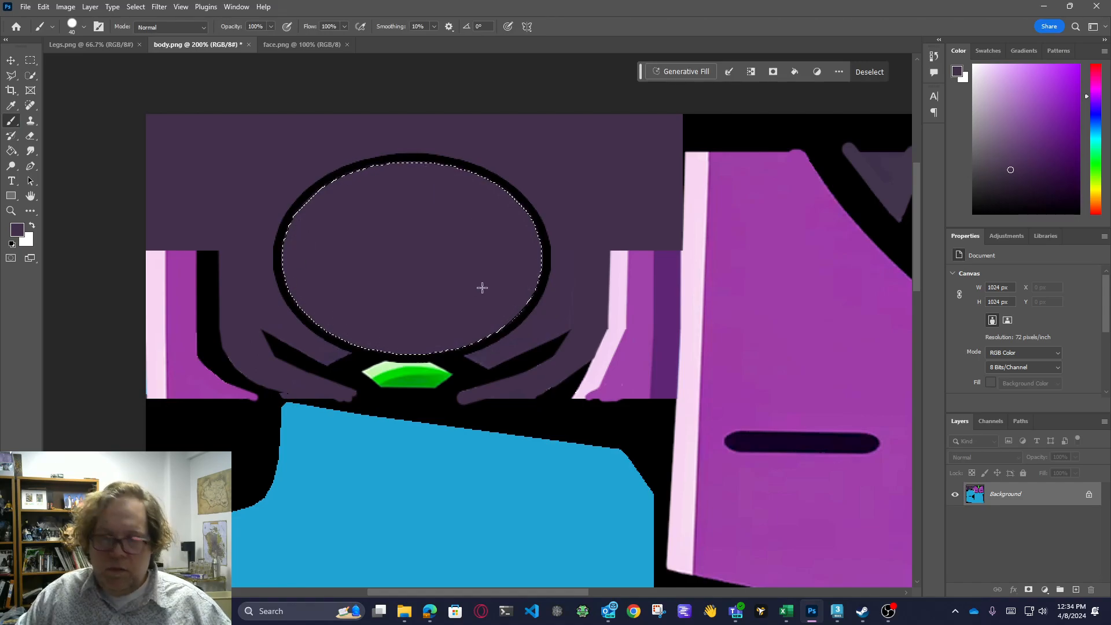
key(ctrl+d)
Save body.png and compare the purple collar oval with the character's torso in 3ds Max
drag(919, 268, 919, 307)
key(alt+Tab)
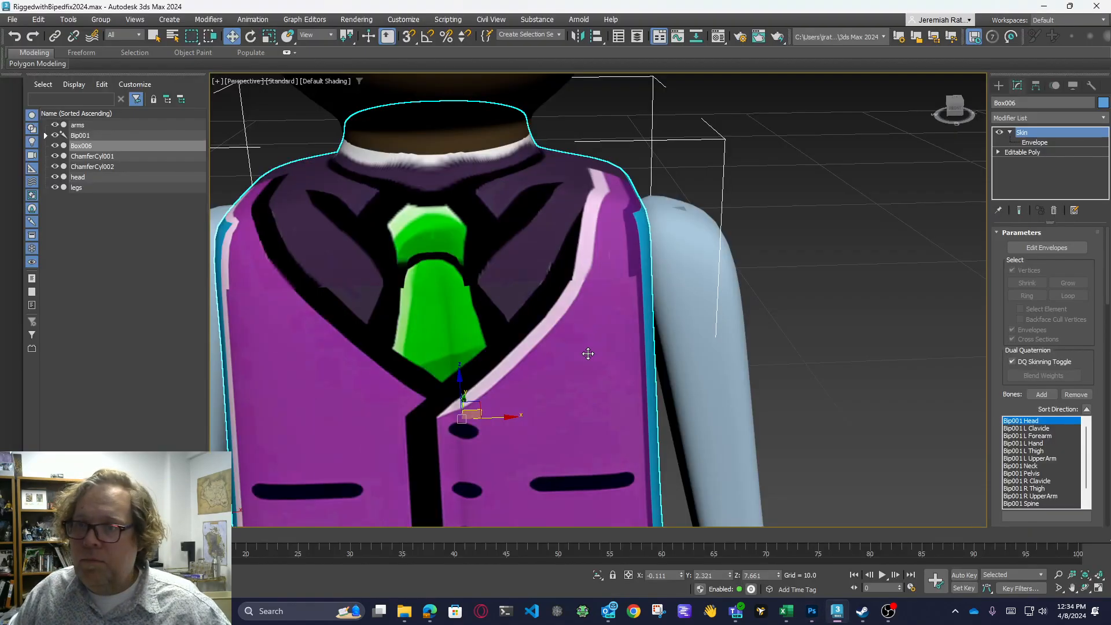
key(alt+Tab)
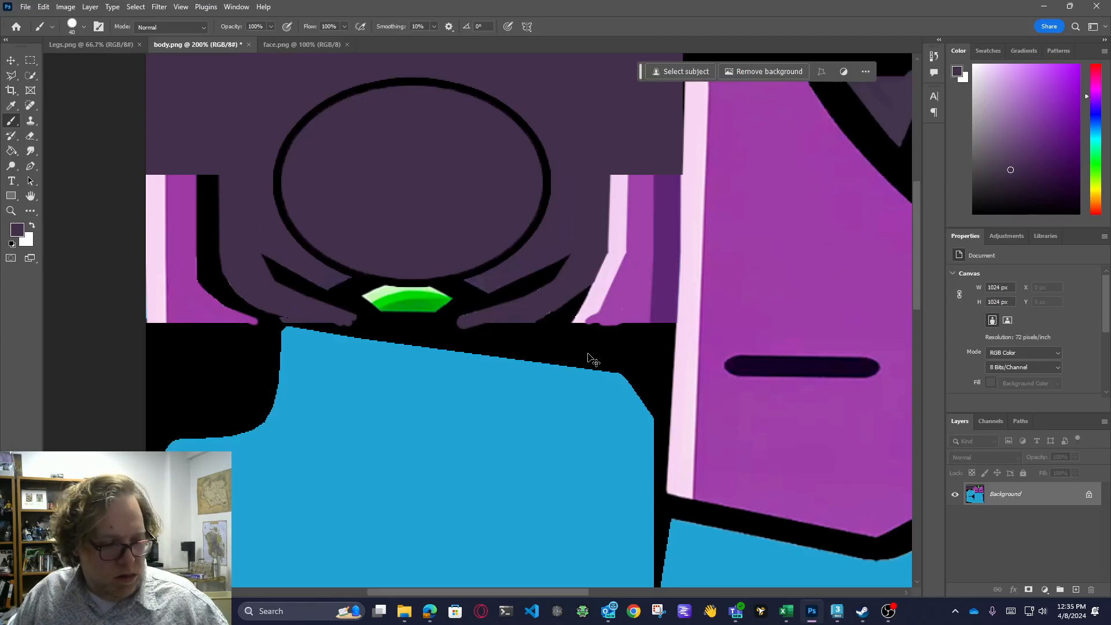
key(alt+Tab)
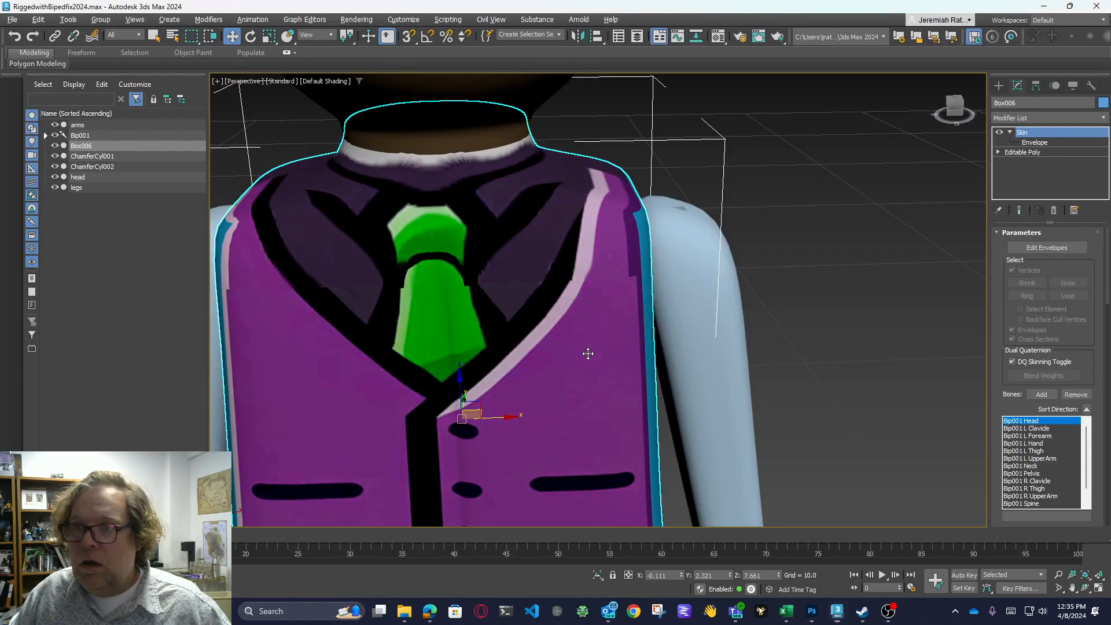
key(alt+Tab)
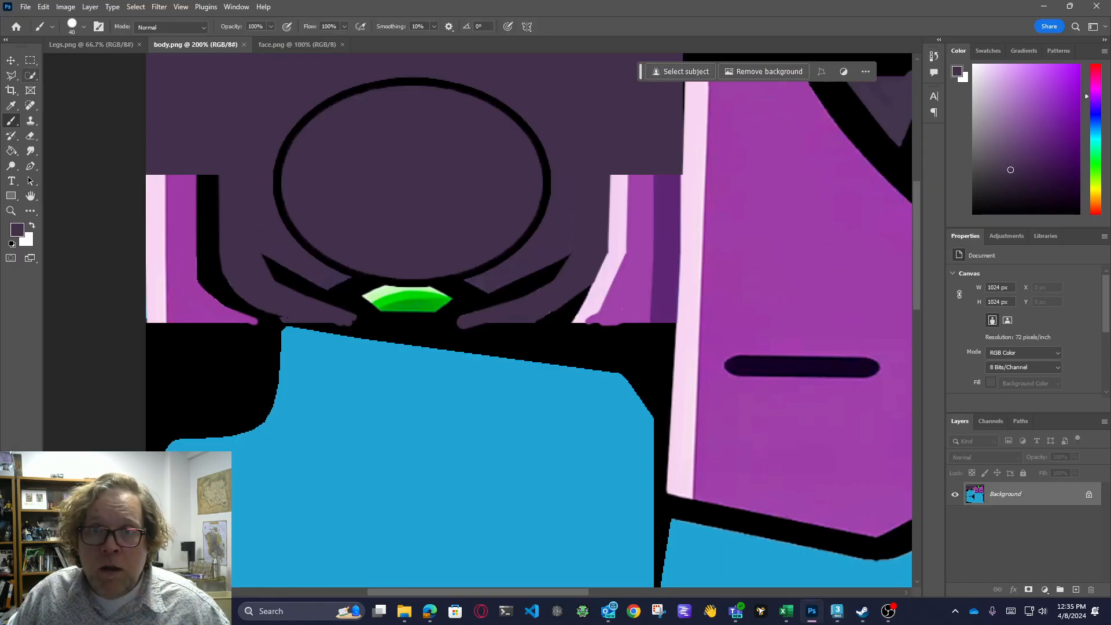
Select a narrow rectangular strip along the lower edge of the green tie knot, paint it black and save body.png
click(30, 59)
drag(448, 326, 364, 308)
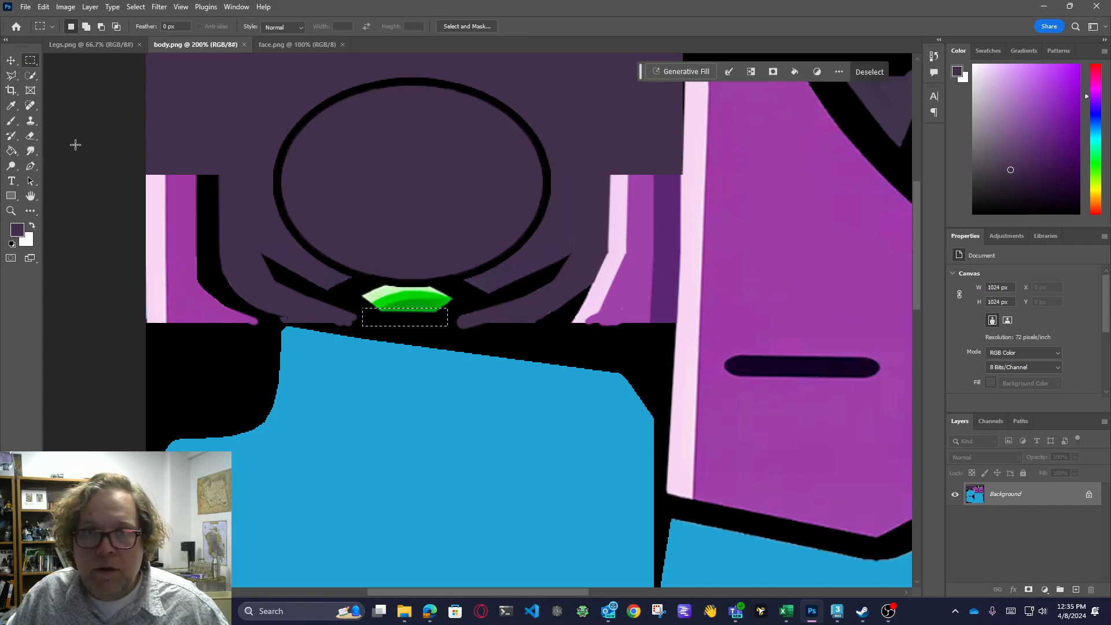
click(11, 120)
key(d)
drag(373, 312, 458, 319)
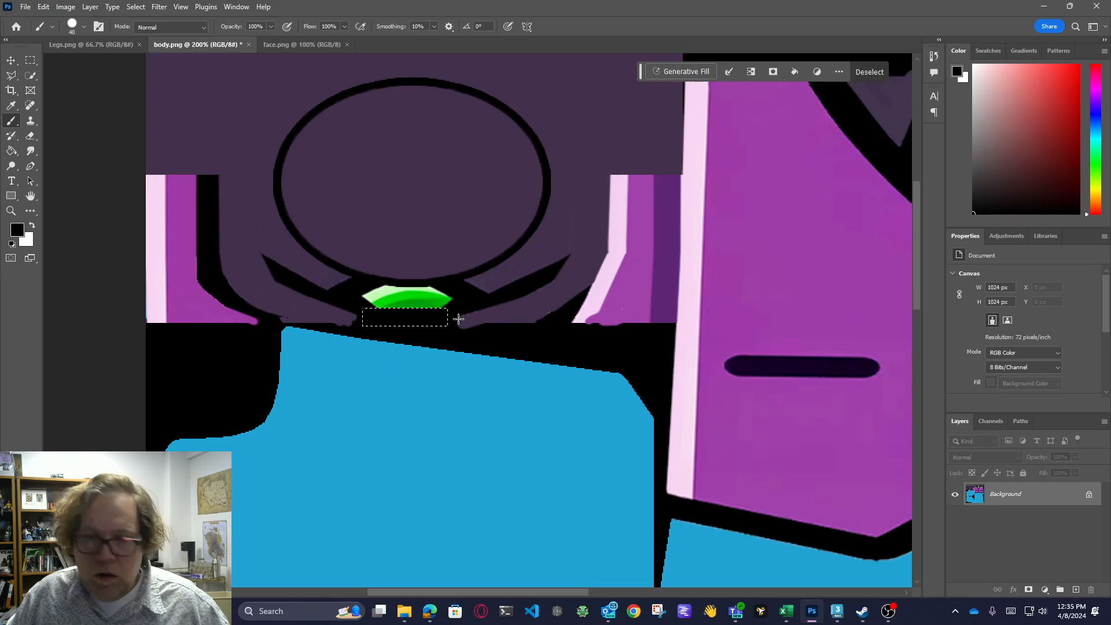
key(ctrl+s)
Switch to 3ds Max and examine the tie knot and collar on the torso
key(alt+Tab)
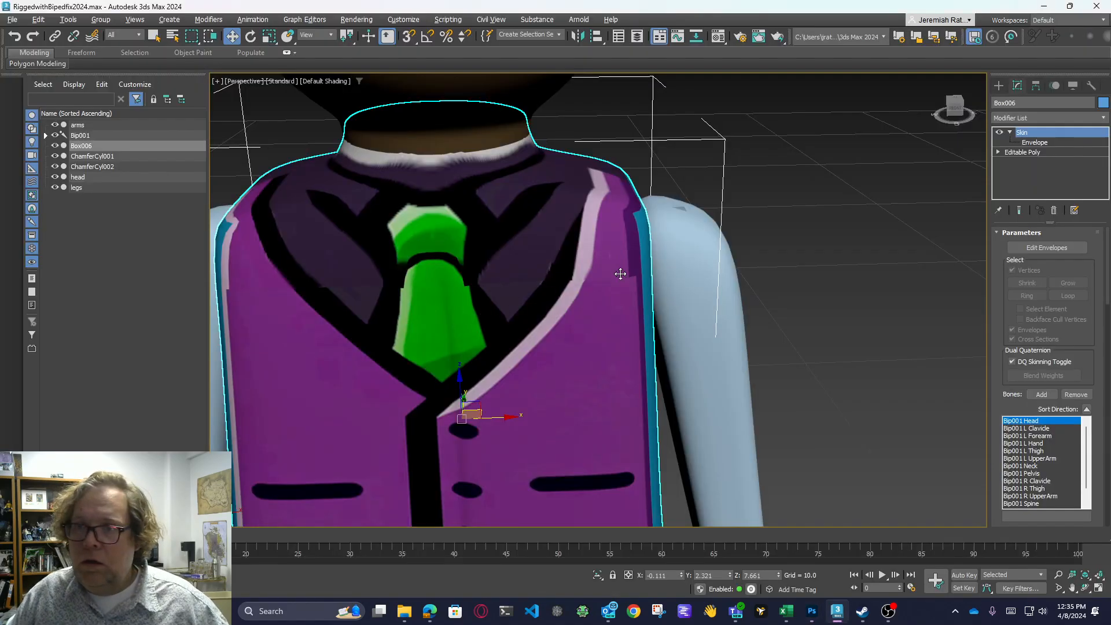
drag(578, 285, 598, 281)
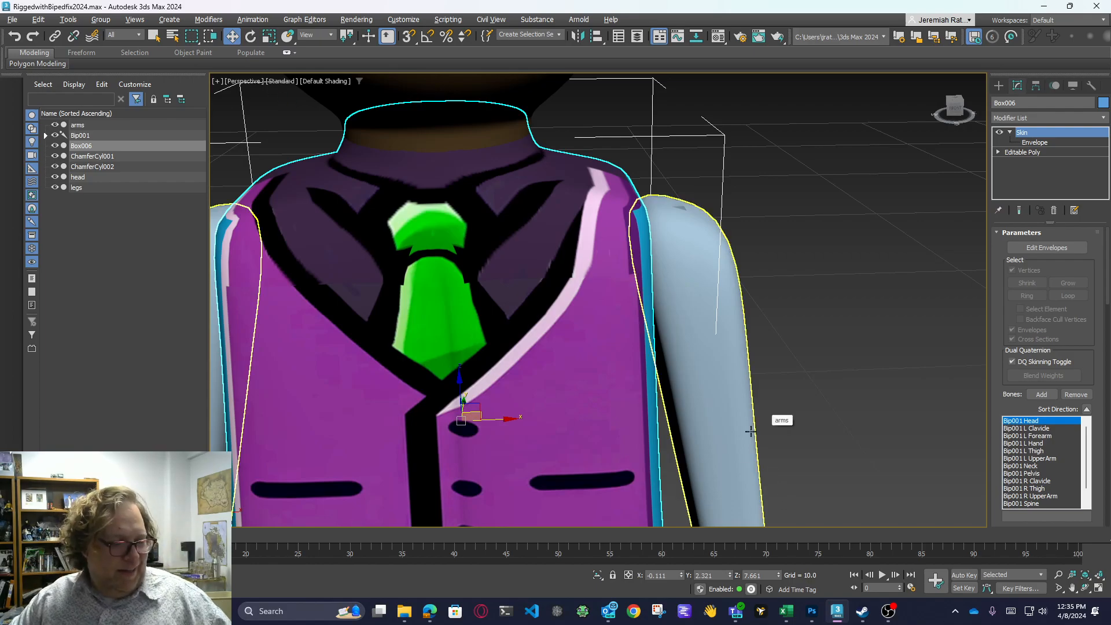
Return to Photoshop, undo the black strip painted under the green tie knot and save body.png
key(alt+Tab)
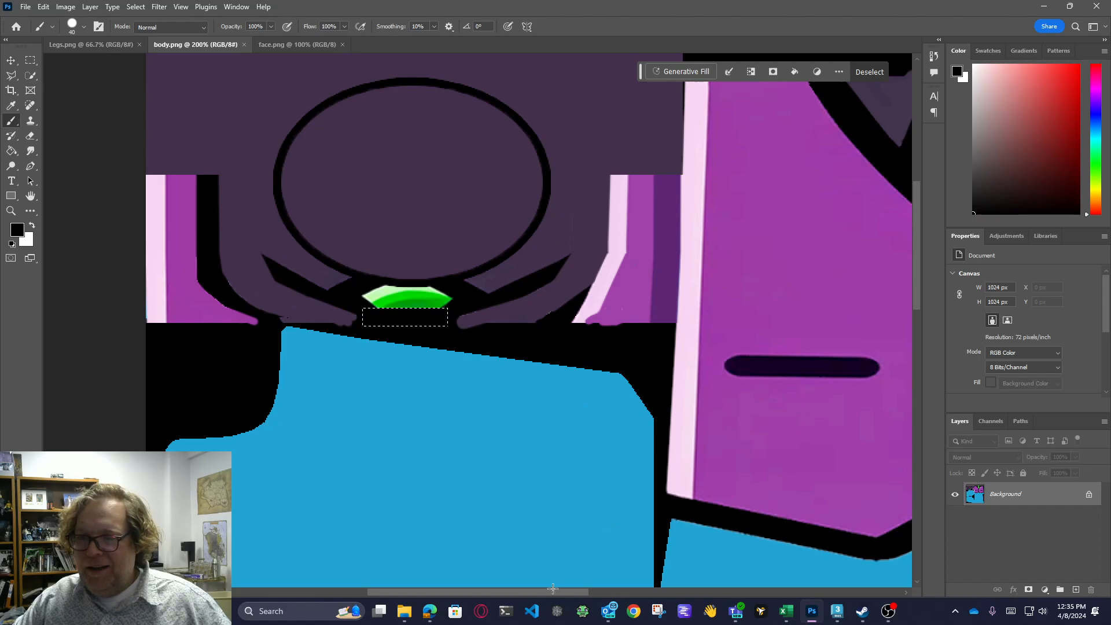
key(ctrl+z)
key(ctrl+z)
key(ctrl+z)
key(ctrl+z)
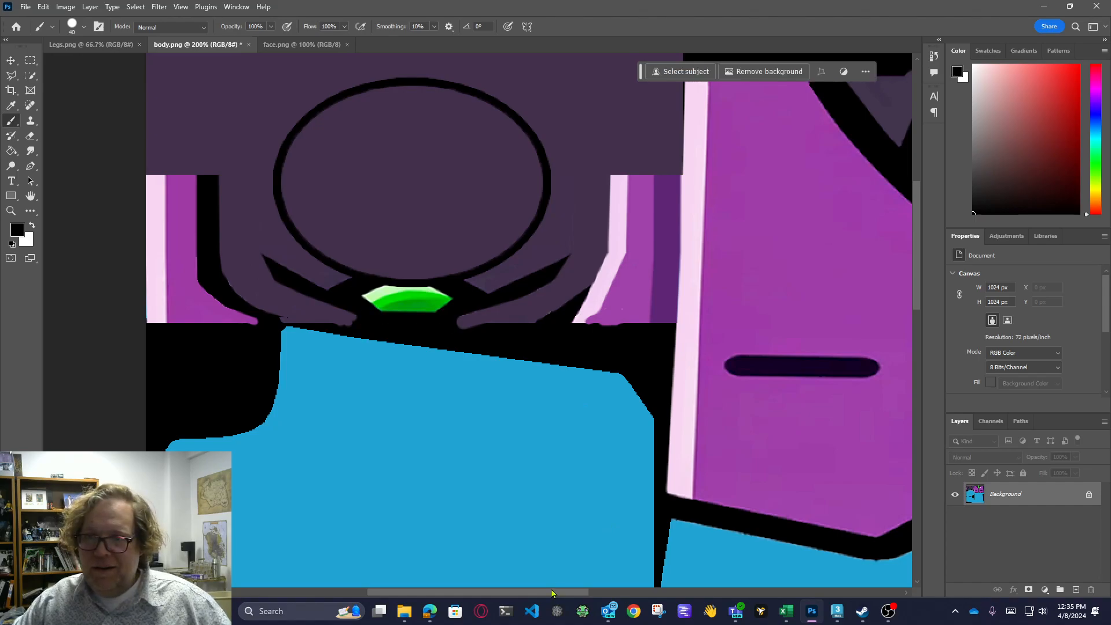
click(43, 6)
click(87, 32)
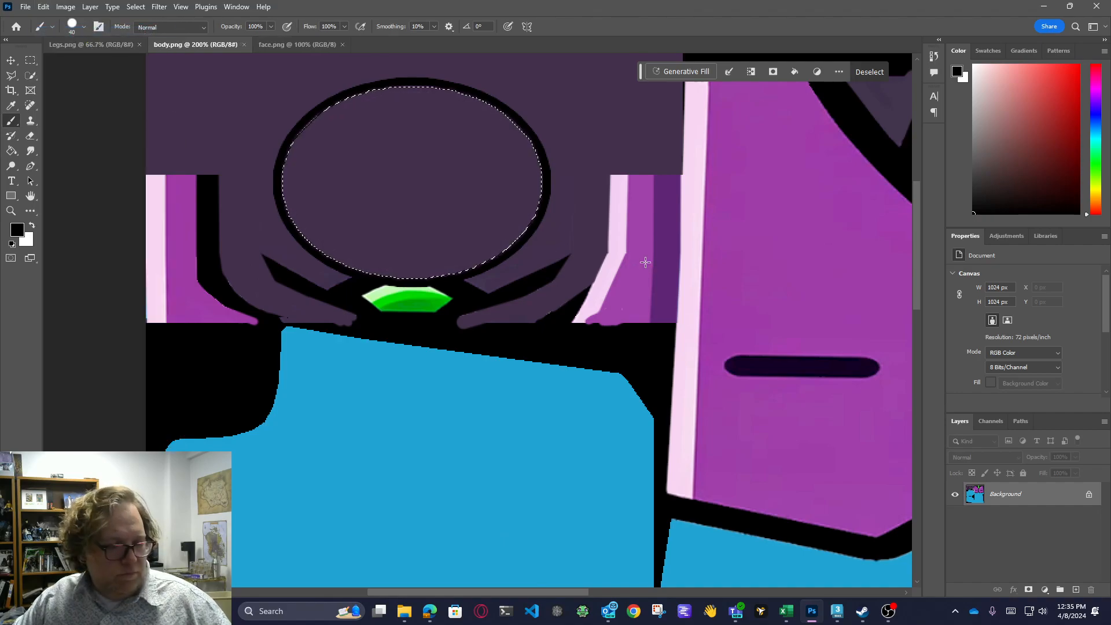
Switch to 3ds Max and inspect where the tie knot meets the tie on the vest front
key(alt+Tab)
drag(626, 275, 642, 288)
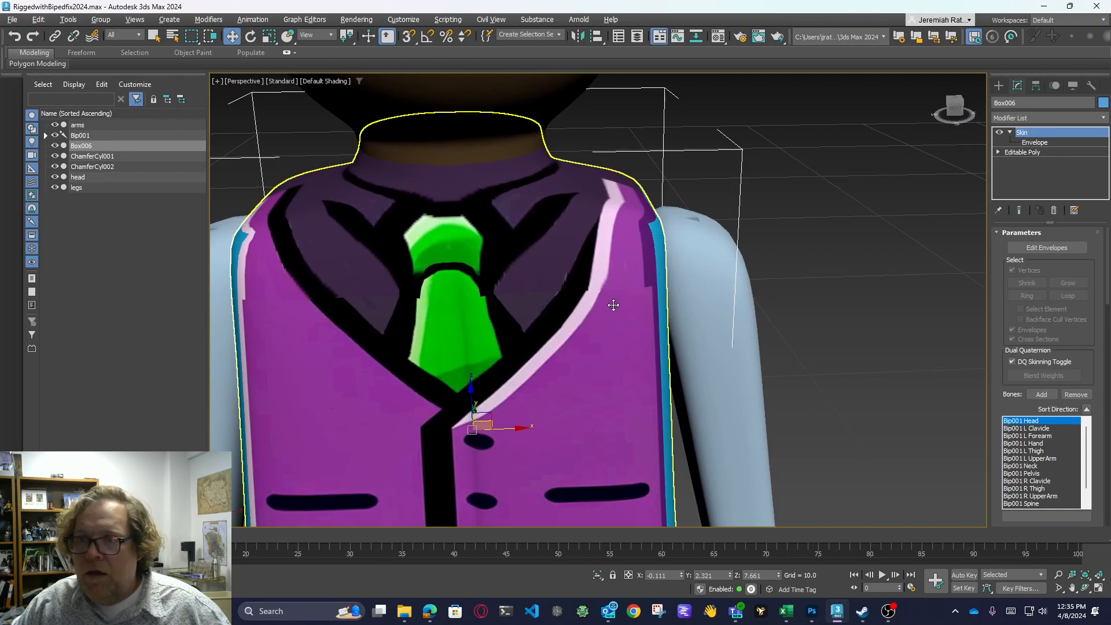
Return to Photoshop, sample the dark green above the tie on the vest front and clear the oval selection
key(alt+Tab)
scroll(667, 356, down, 1)
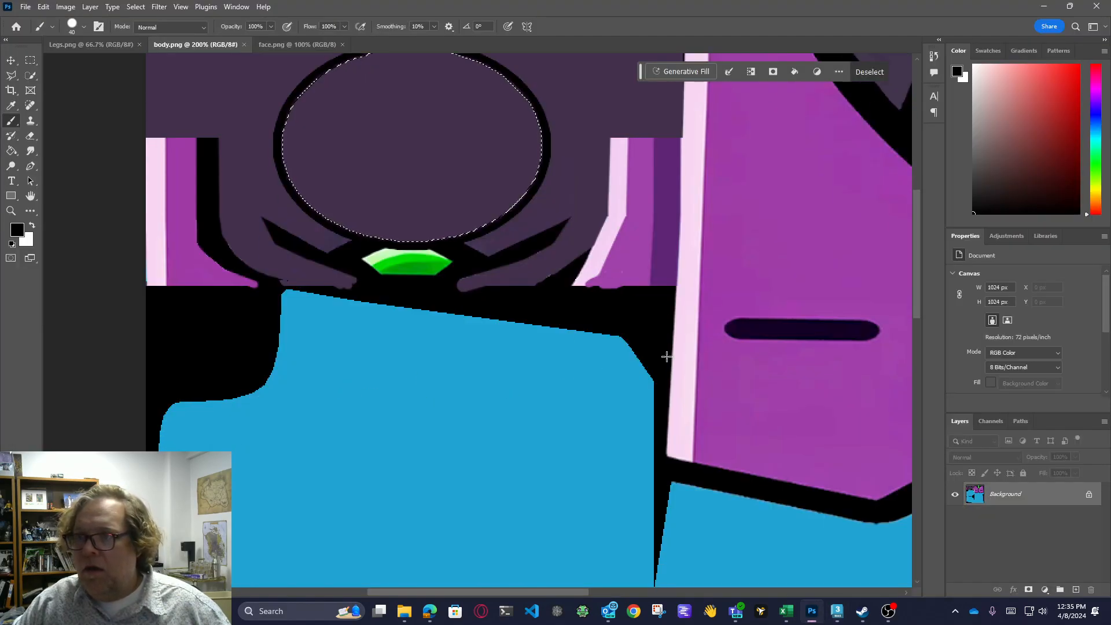
drag(579, 591, 718, 578)
drag(914, 274, 881, 235)
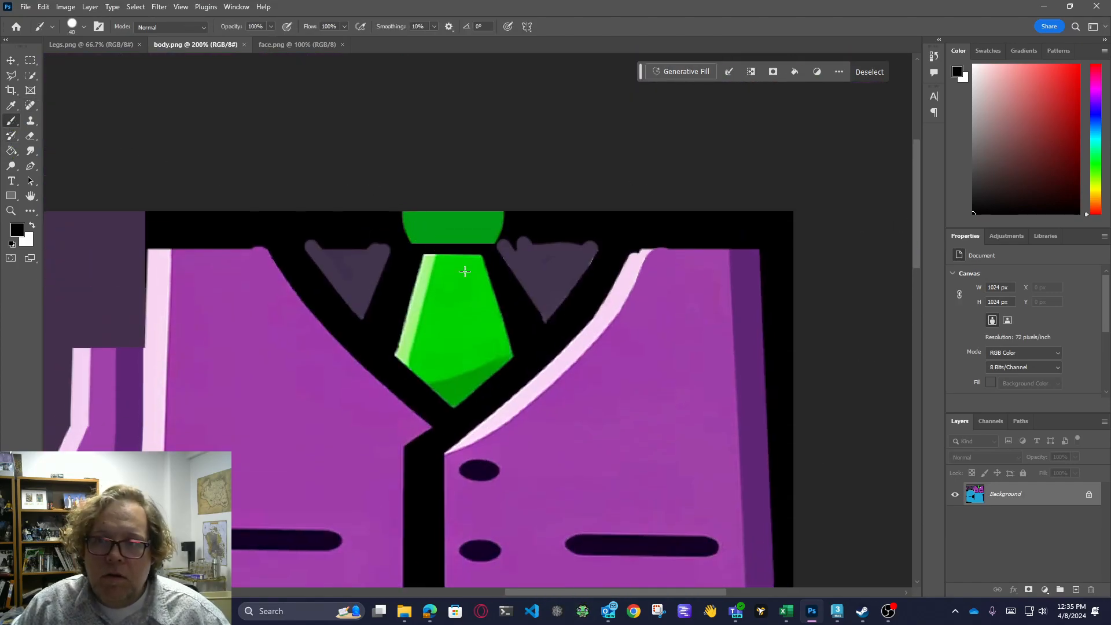
alt+click(467, 225)
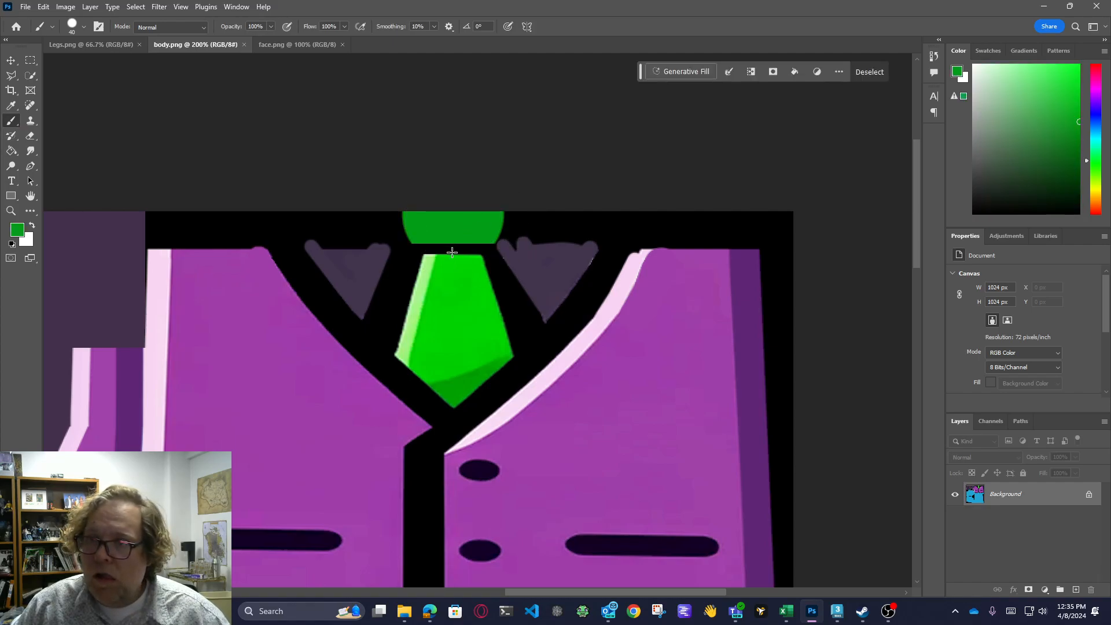
click(453, 250)
key(ctrl+d)
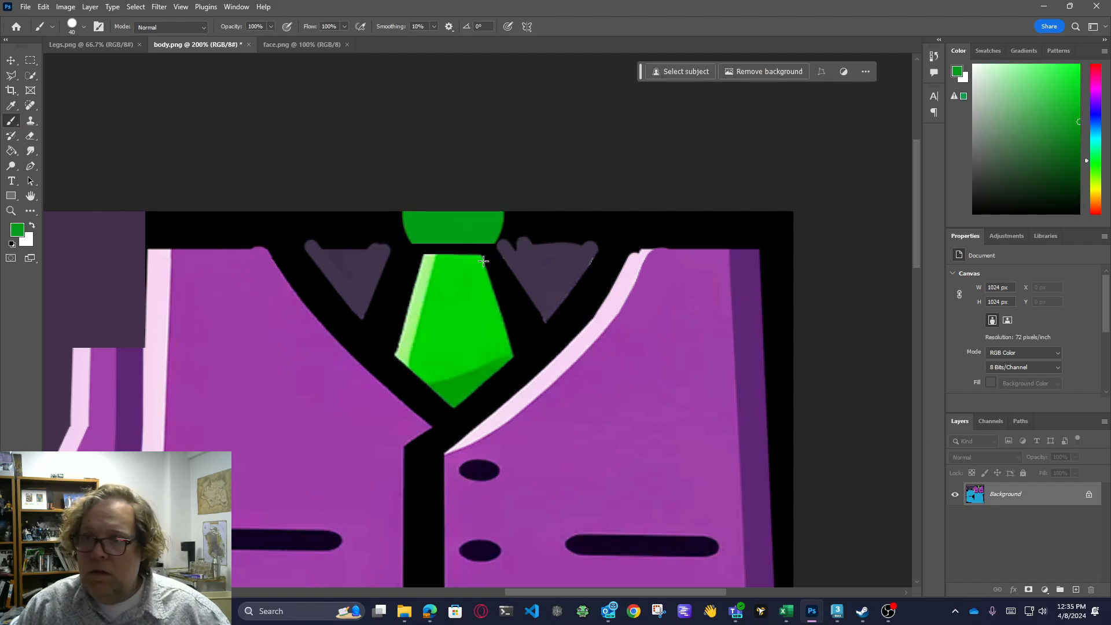
click(459, 254)
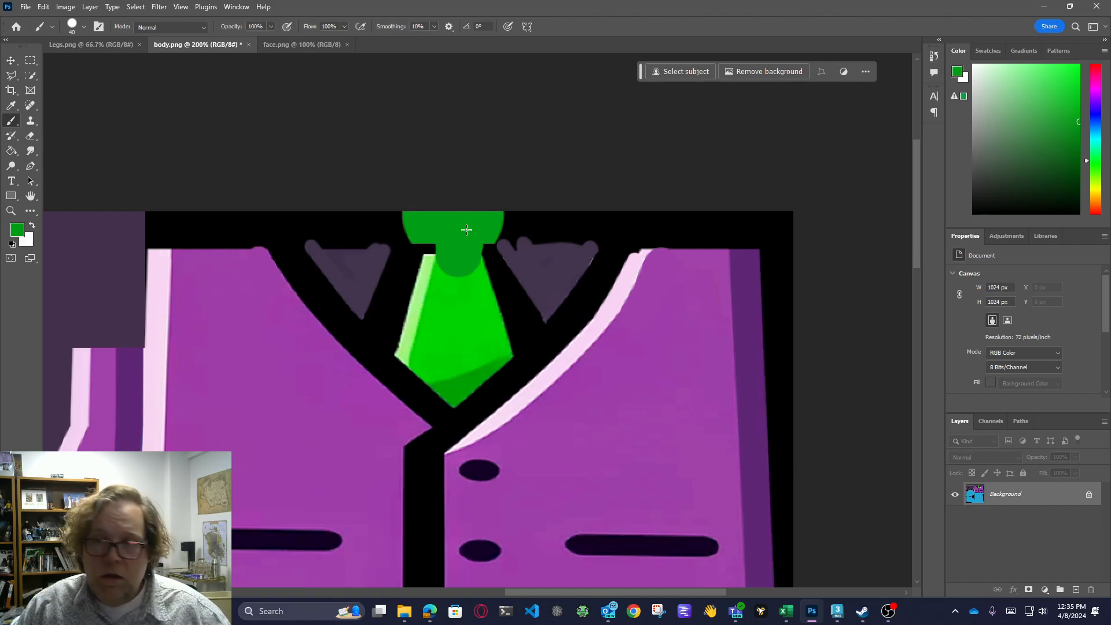
key(ctrl+z)
drag(416, 232, 452, 226)
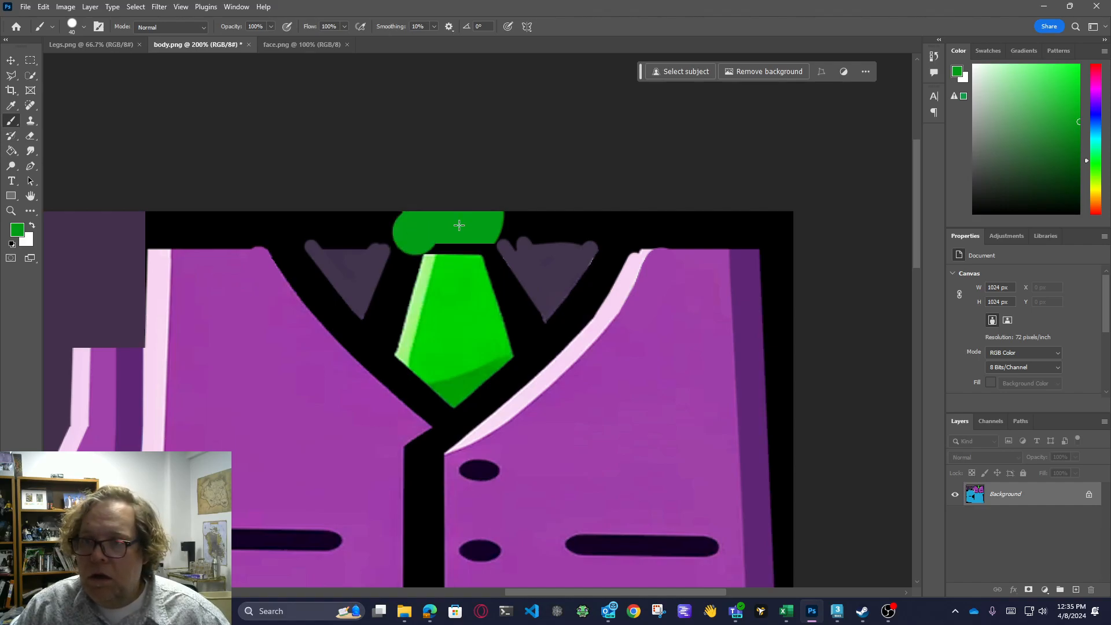
key(ctrl+z)
Paint a dark green band across the gap above the tie within a rectangular selection, clear the selection and save body.png
key(m)
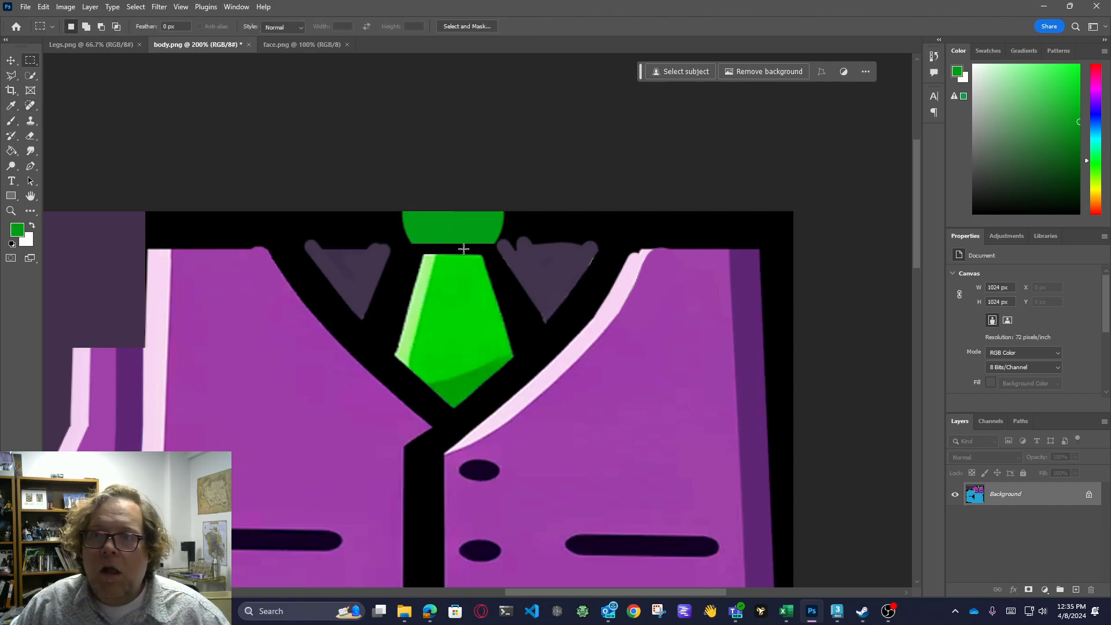
drag(380, 207, 511, 255)
key(b)
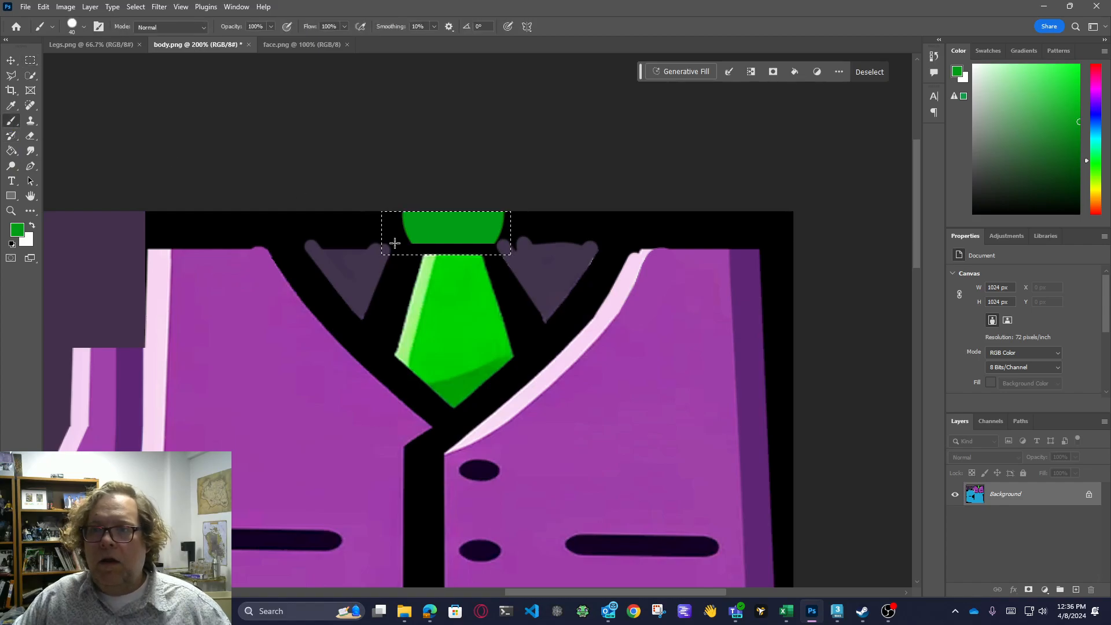
drag(395, 244, 528, 245)
key(ctrl+d)
key(ctrl+s)
Switch to 3ds Max and inspect how the tie knot meets the tie on the torso
key(alt+Tab)
drag(670, 257, 693, 251)
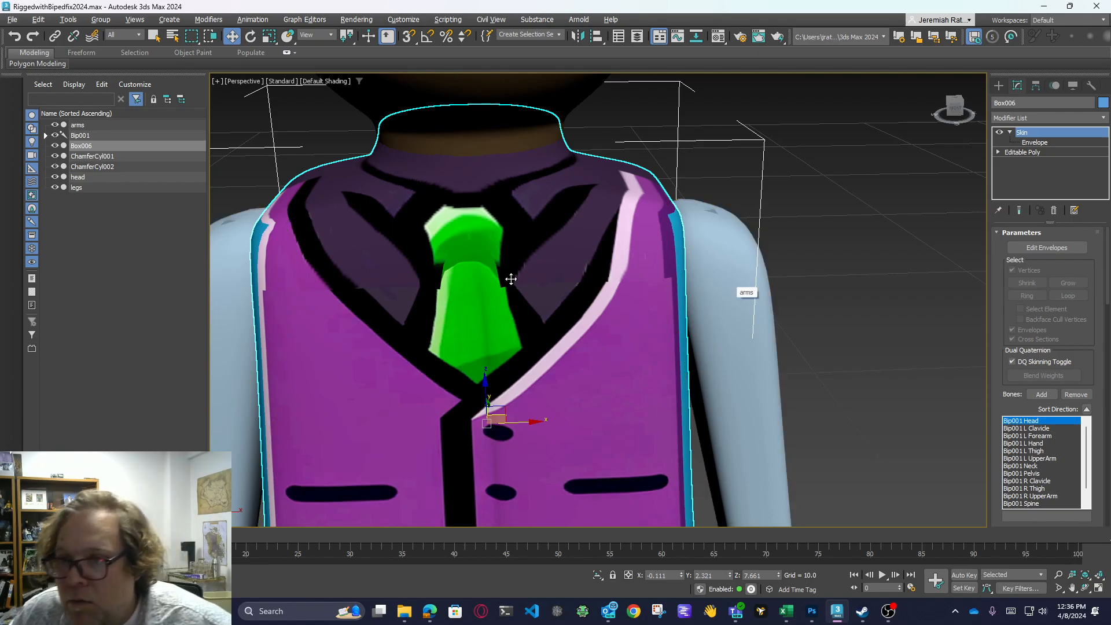
scroll(505, 290, up, 2)
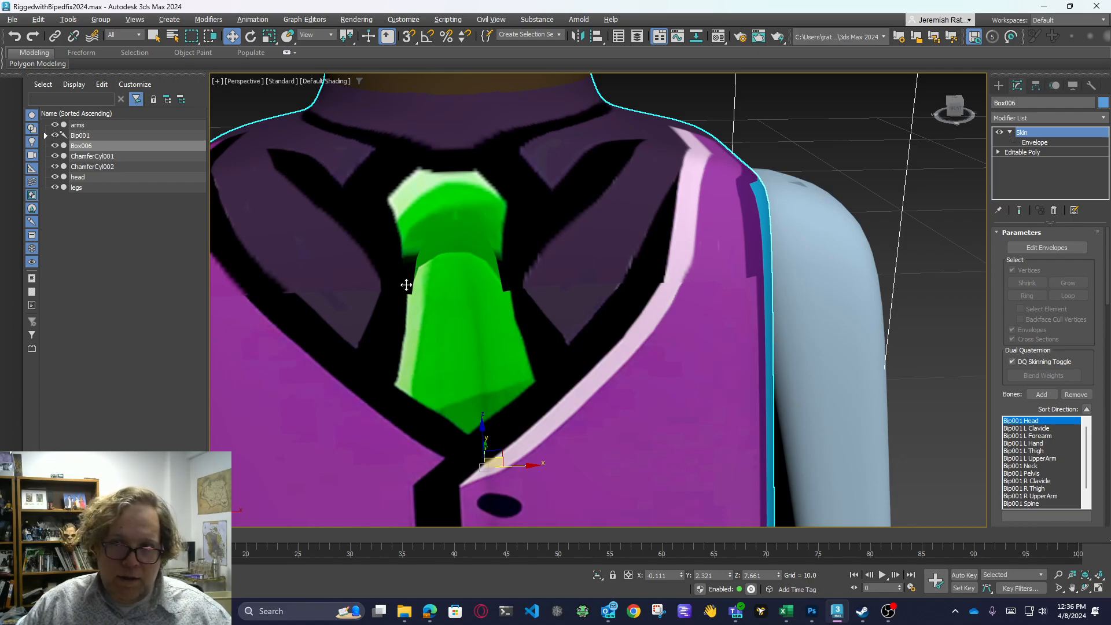
scroll(756, 358, down, 6)
scroll(650, 315, up, 5)
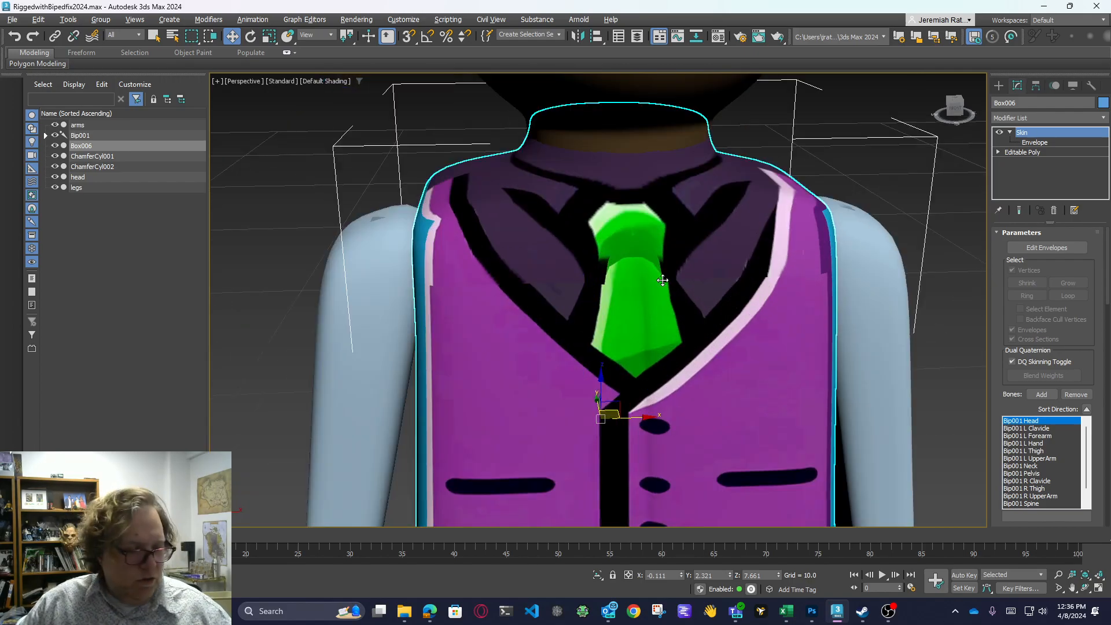
Return to Photoshop, sample the dark purple around the neck oval and set the brush size to 17 px
key(alt+Tab)
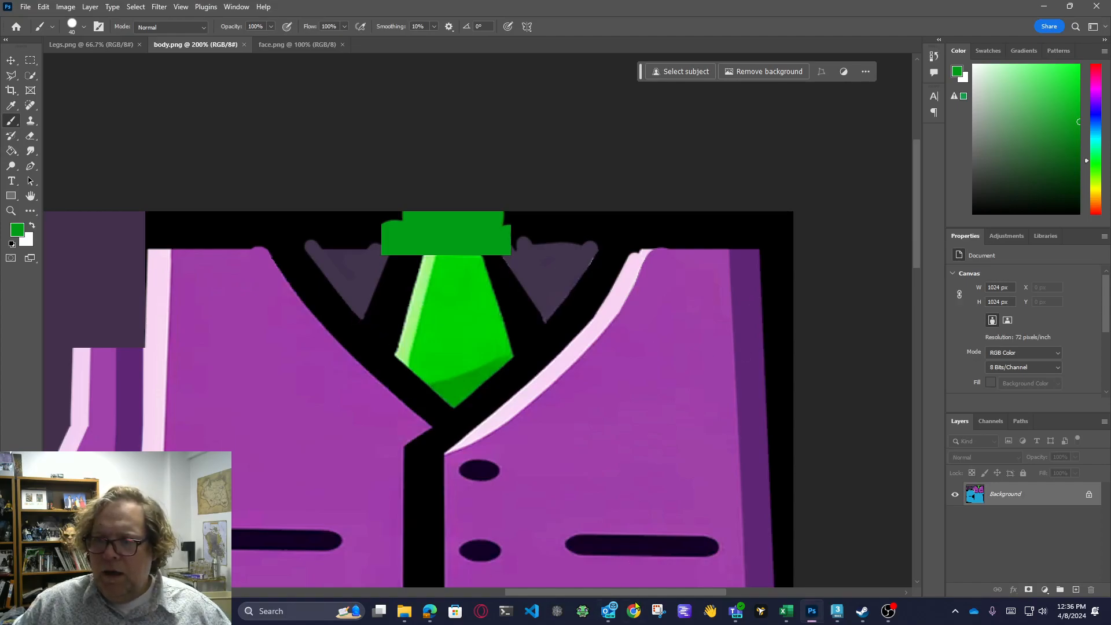
drag(649, 592, 573, 593)
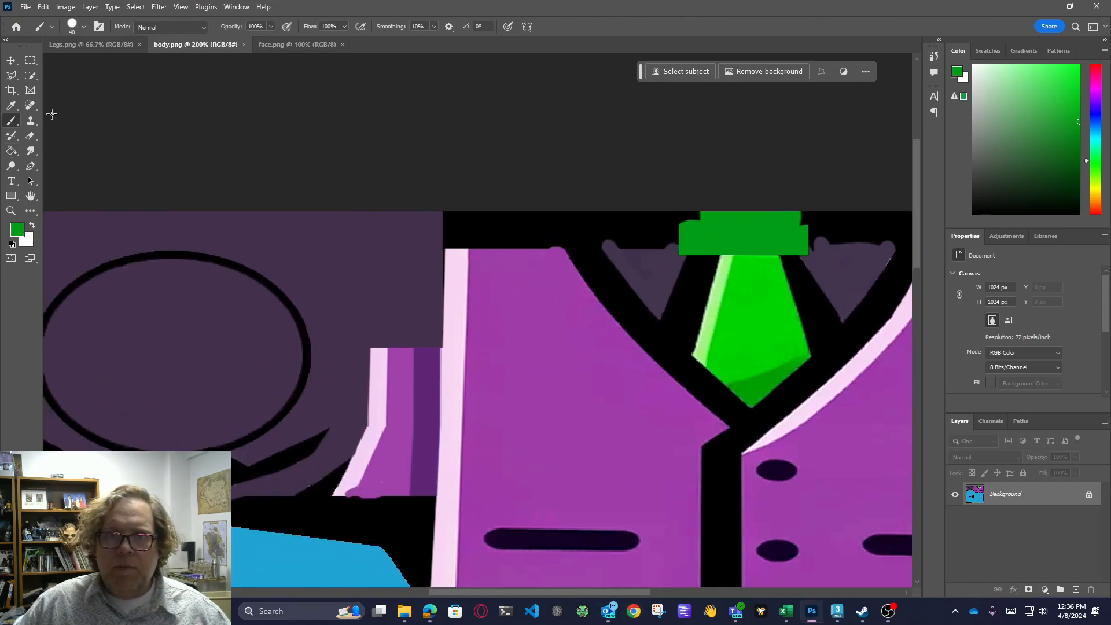
alt+click(379, 277)
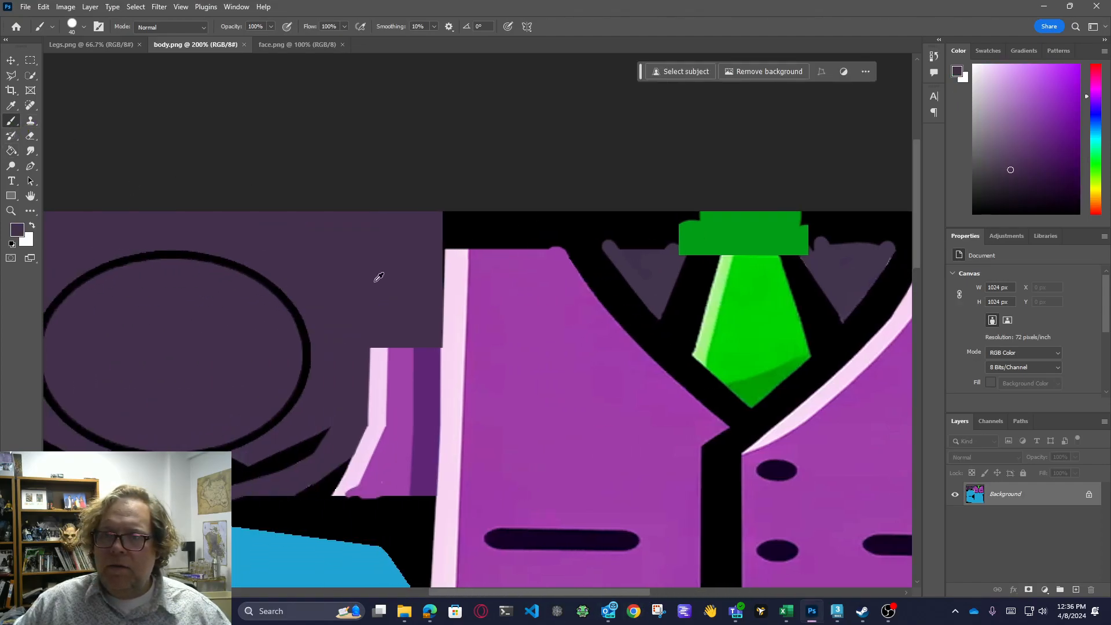
right_click(608, 192)
right_click(513, 356)
drag(578, 386, 575, 384)
Quick-select the two dark purple collar triangles beside the tie, trimming the spill over the black area by the left one
click(31, 77)
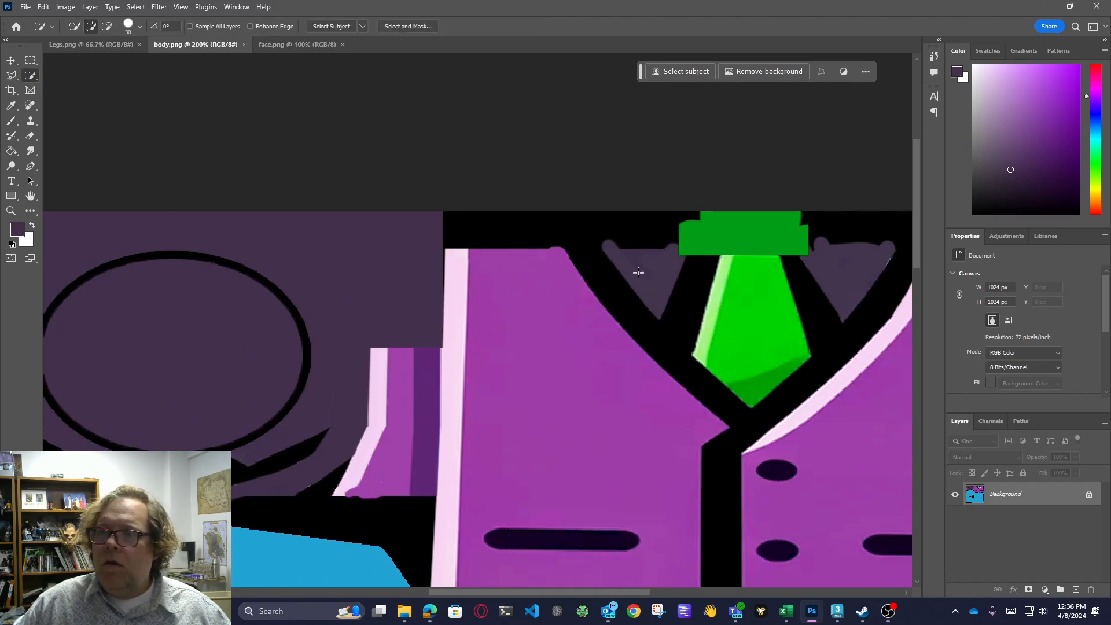
click(639, 273)
click(843, 285)
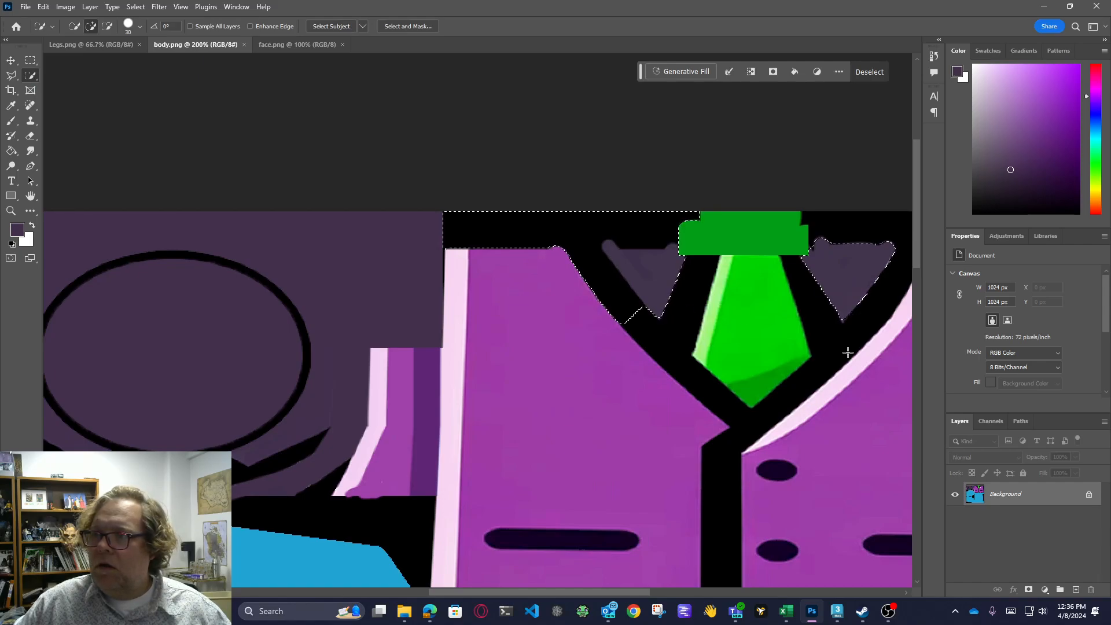
drag(603, 280, 618, 311)
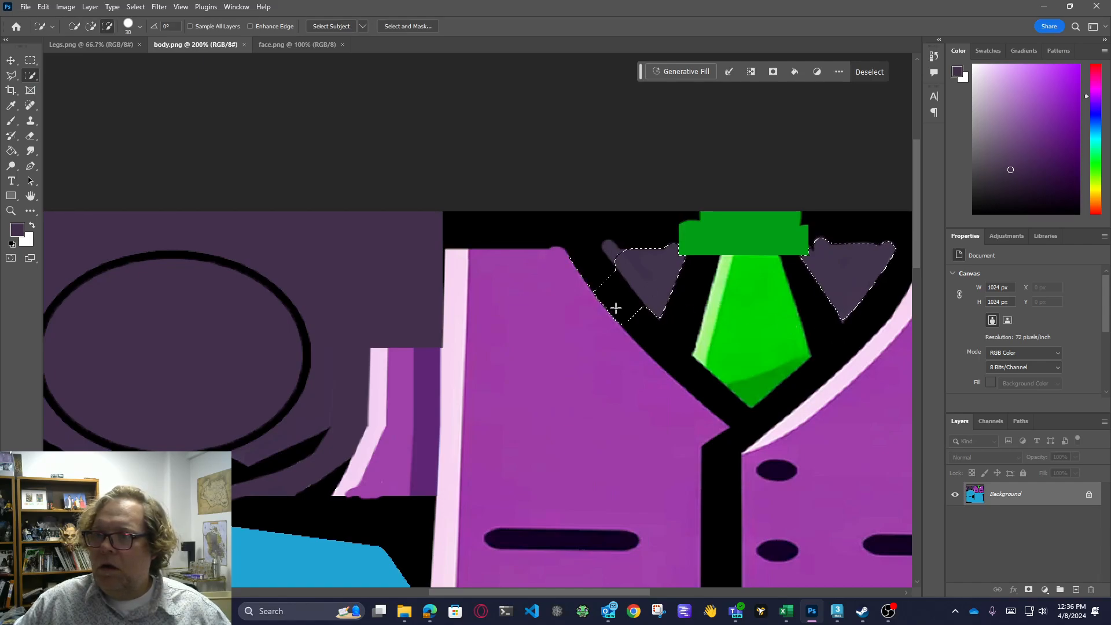
click(608, 249)
Subtract the area outside the left collar triangle's diagonal edge from the selection with the Polygonal Lasso
click(11, 75)
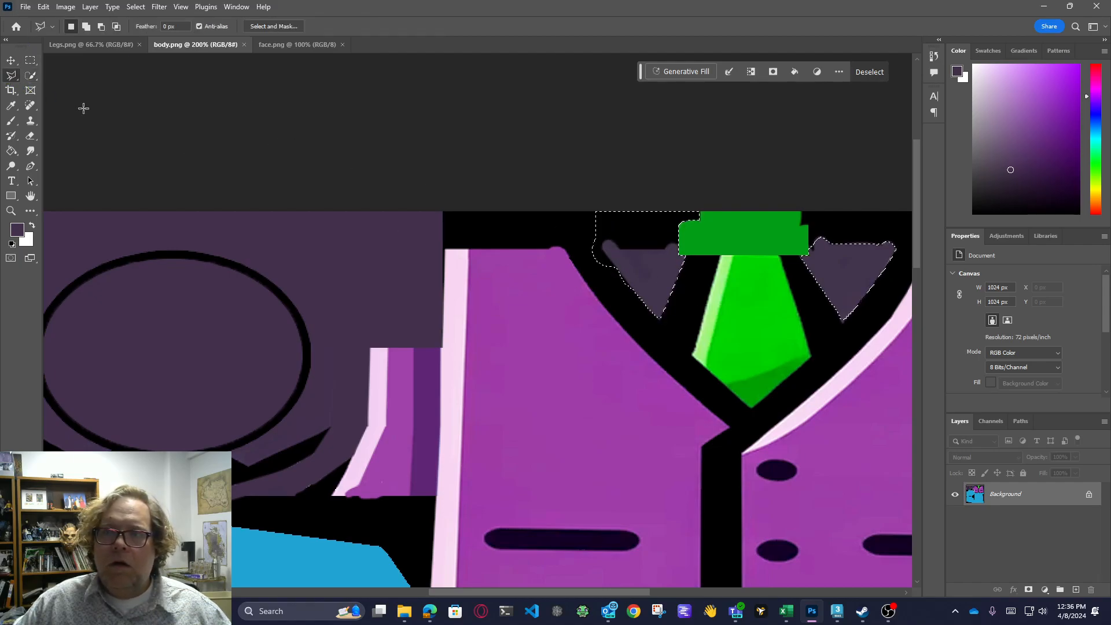
alt+click(584, 225)
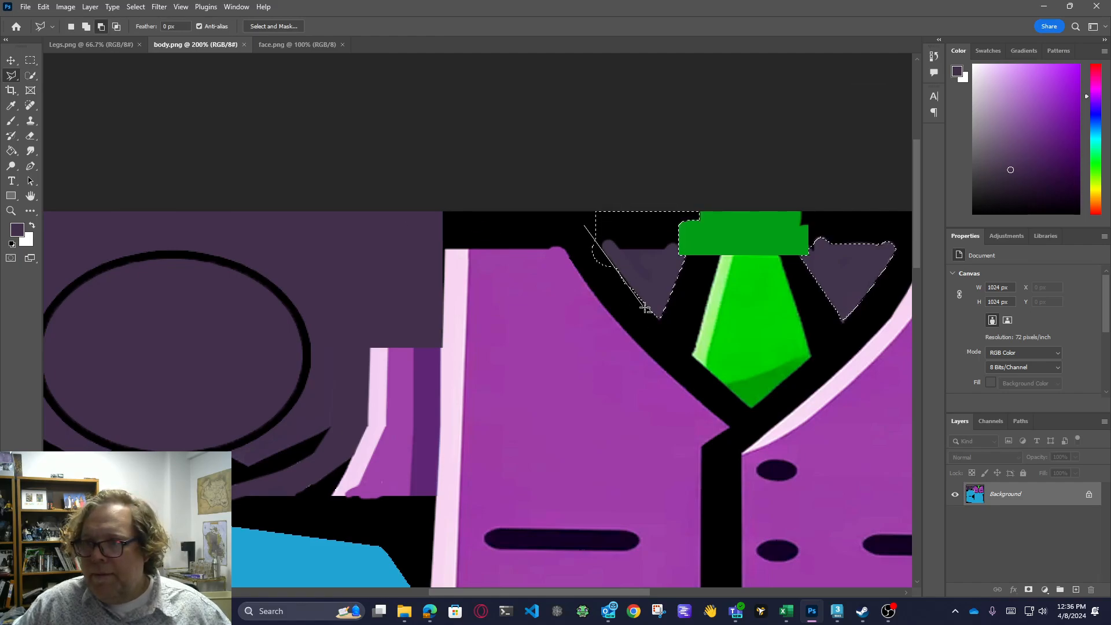
click(666, 341)
double_click(571, 342)
Brush dark purple over the collar triangles inside the selection, clear the selection and save body.png
click(13, 122)
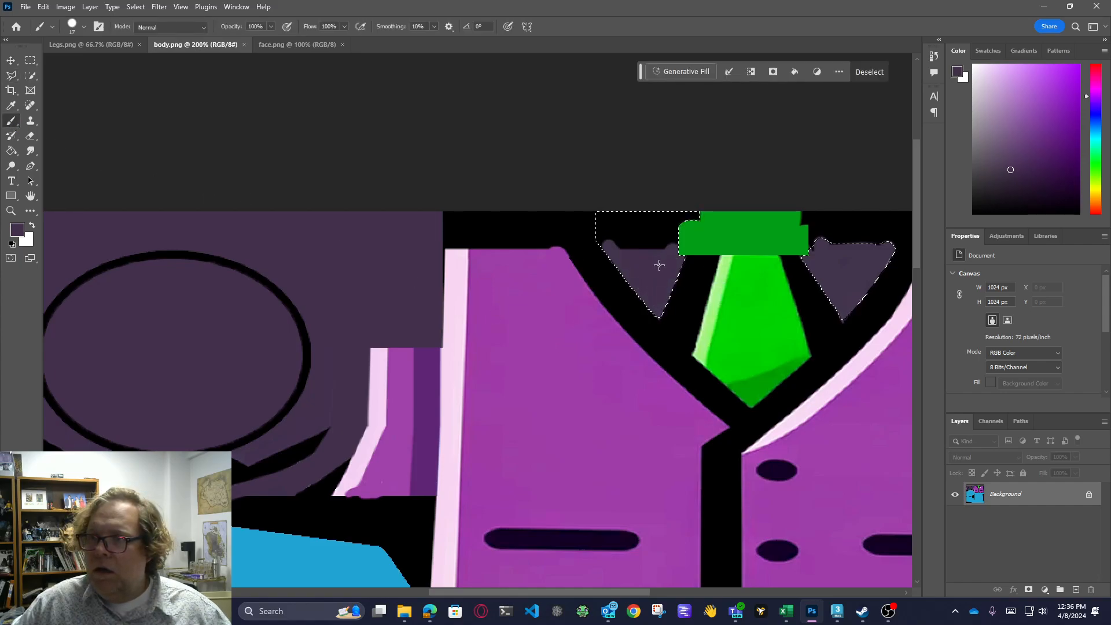
mouse_move(670, 250)
mouse_down()
mouse_move(643, 259)
mouse_move(611, 243)
mouse_move(623, 255)
mouse_move(651, 246)
mouse_up()
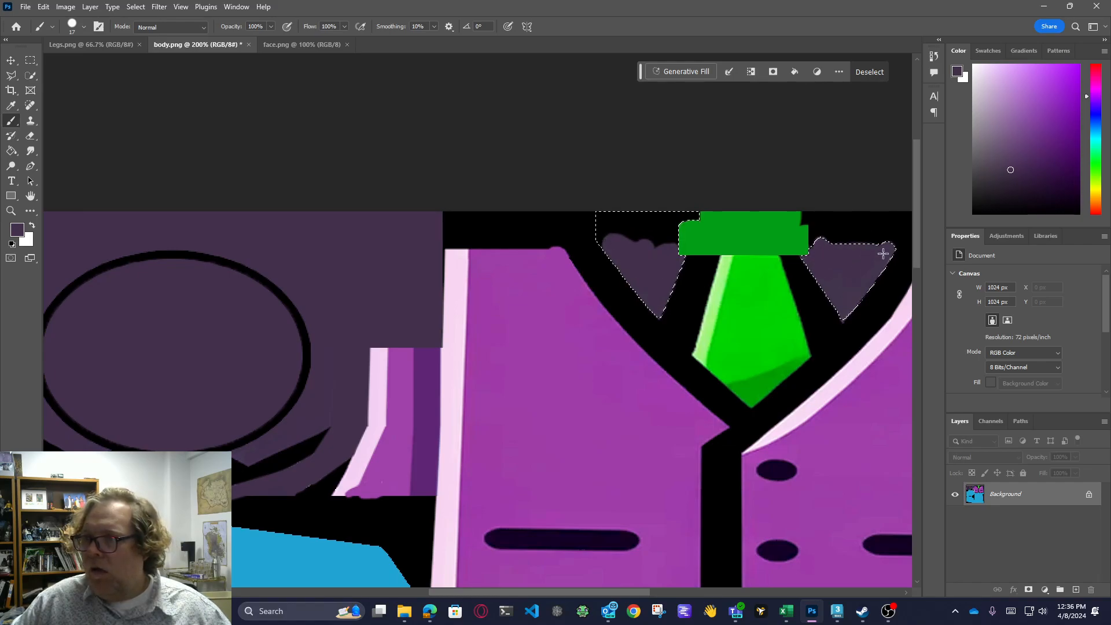
drag(813, 280, 826, 293)
key(ctrl+d)
key(ctrl+s)
Switch to 3ds Max and check the collar and tie on the torso
key(alt+Tab)
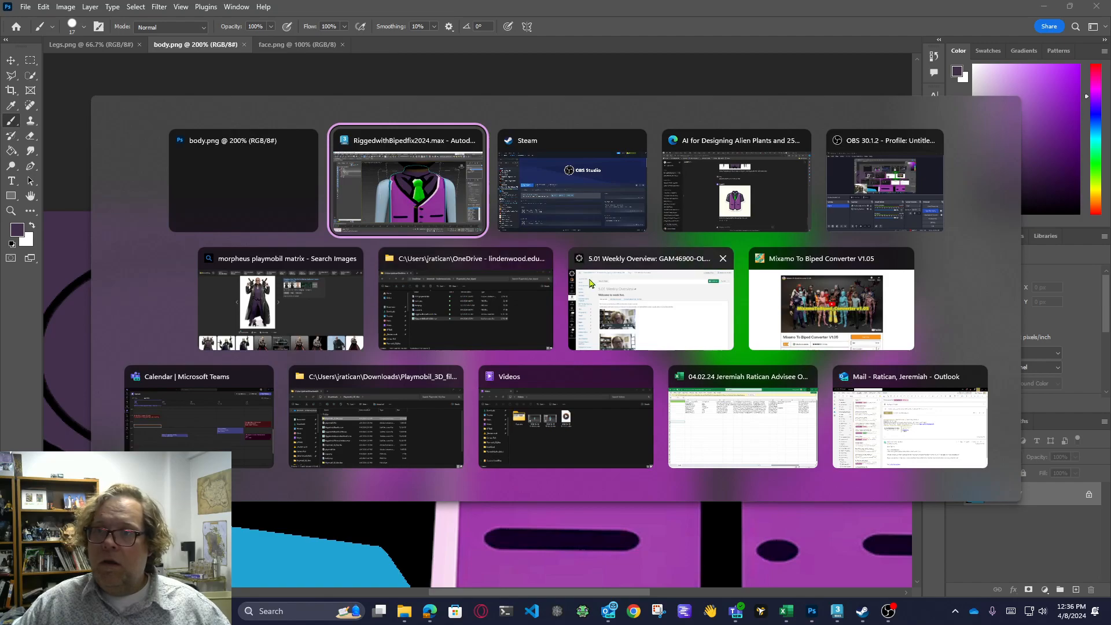
click(424, 197)
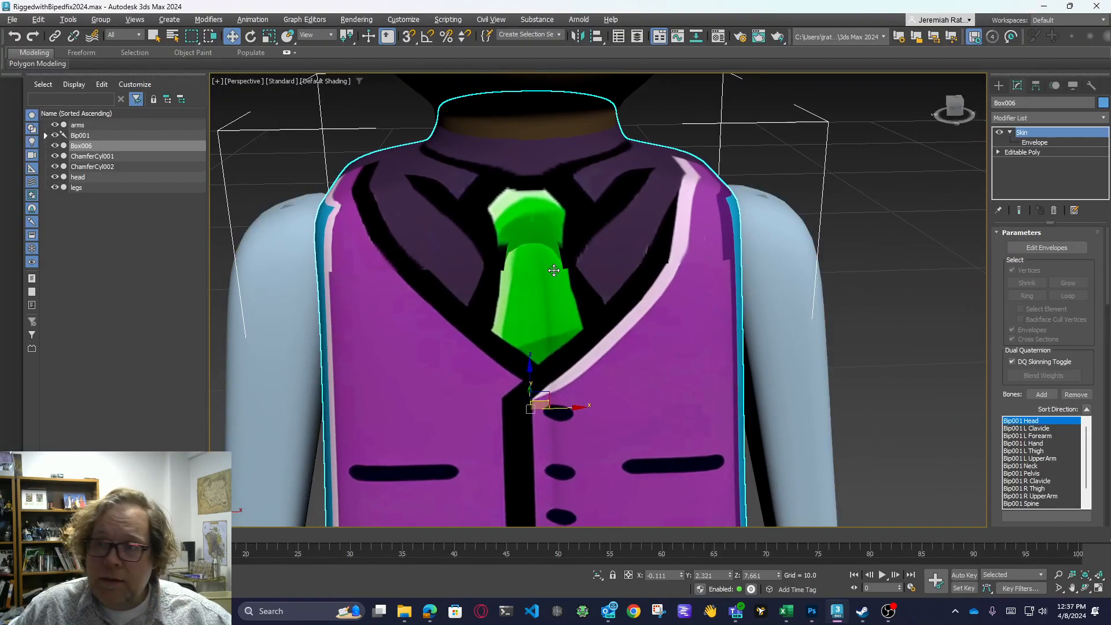
Return to Photoshop and sample the dark green from the band above the tie on the vest front
key(alt+Tab)
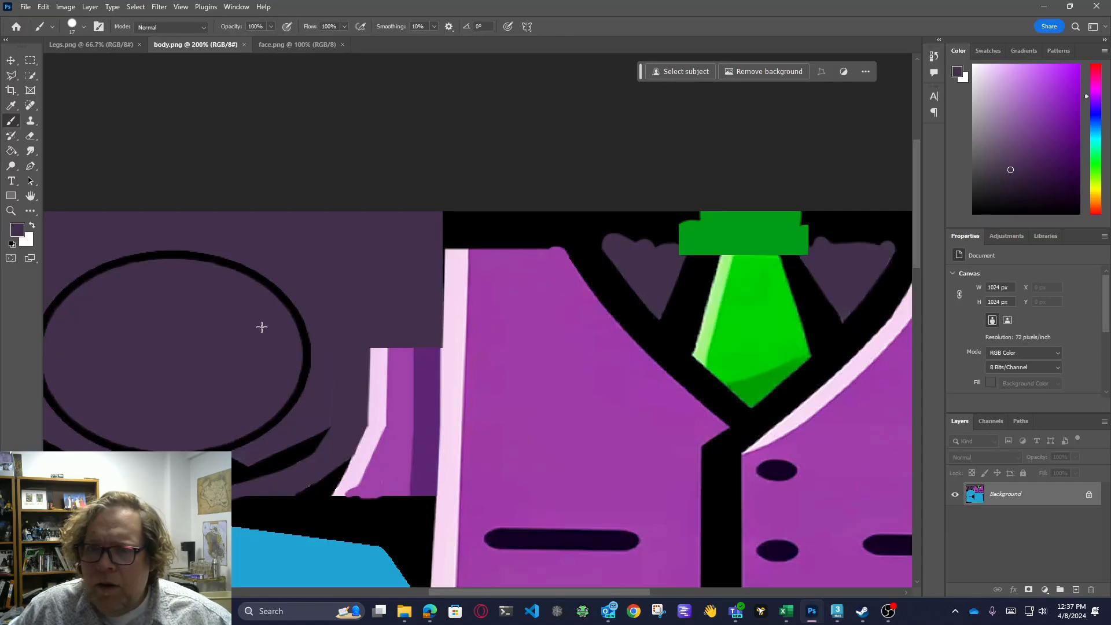
click(10, 212)
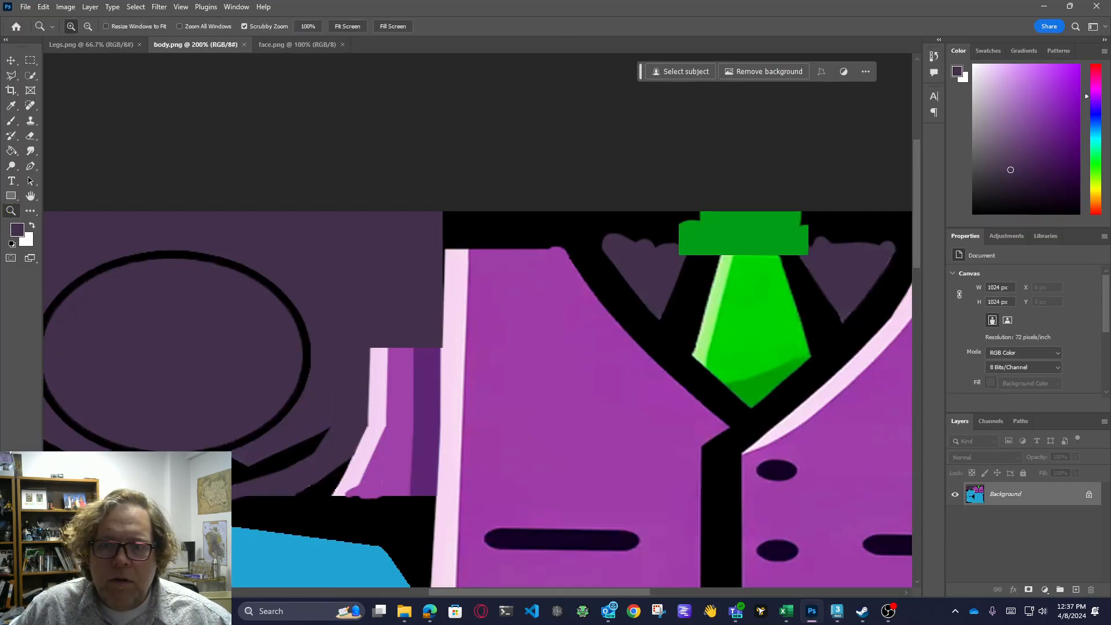
click(129, 485)
scroll(129, 484, down, 1)
scroll(129, 484, up, 1)
scroll(129, 485, down, 1)
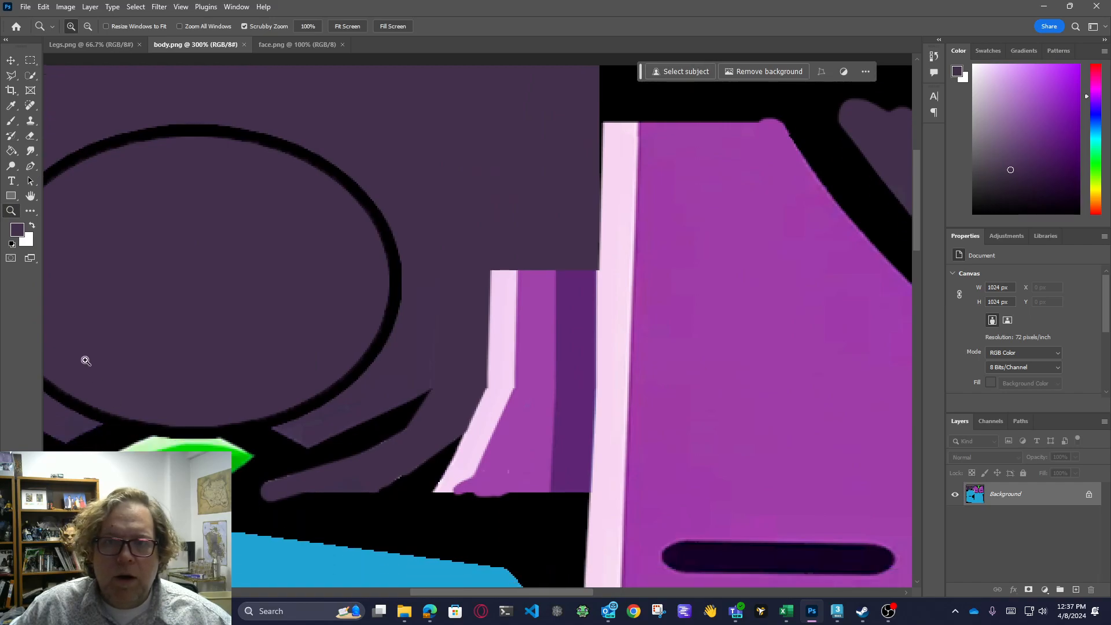
click(11, 120)
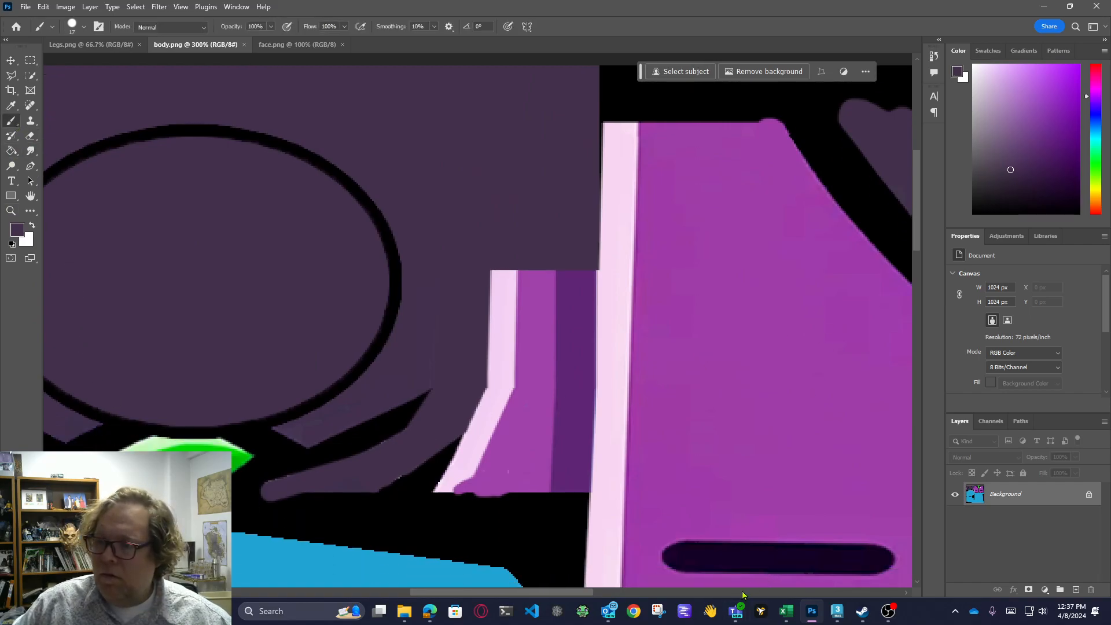
drag(566, 595, 616, 595)
alt+click(803, 117)
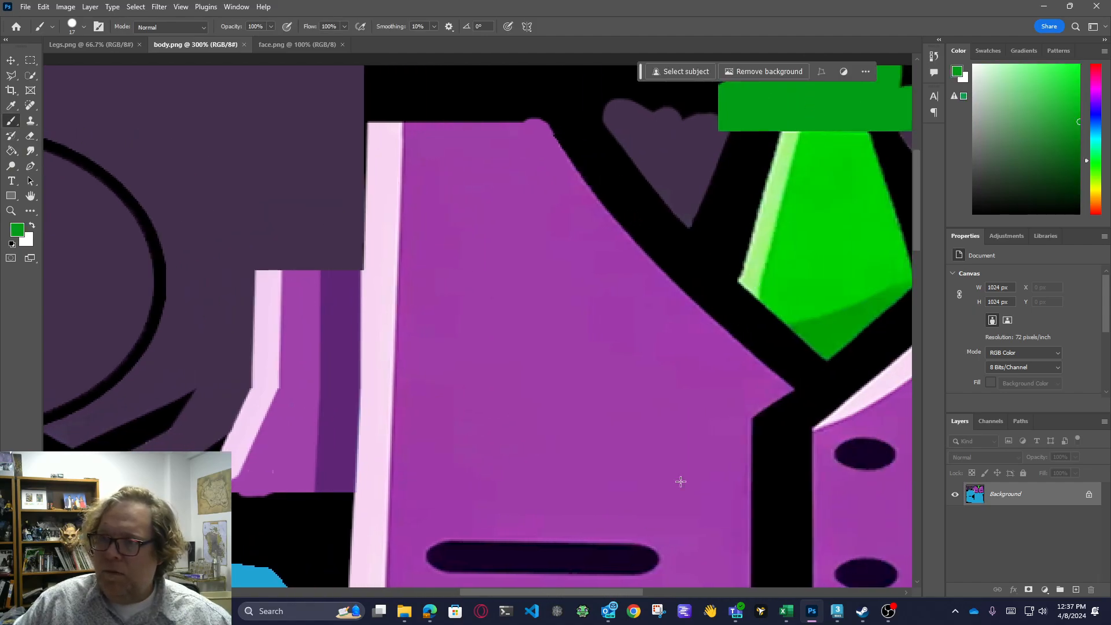
Extend the lower edge of the tie knot below the neck oval with dark green using a 3 px brush and save body.png
drag(538, 592, 452, 592)
right_click(348, 396)
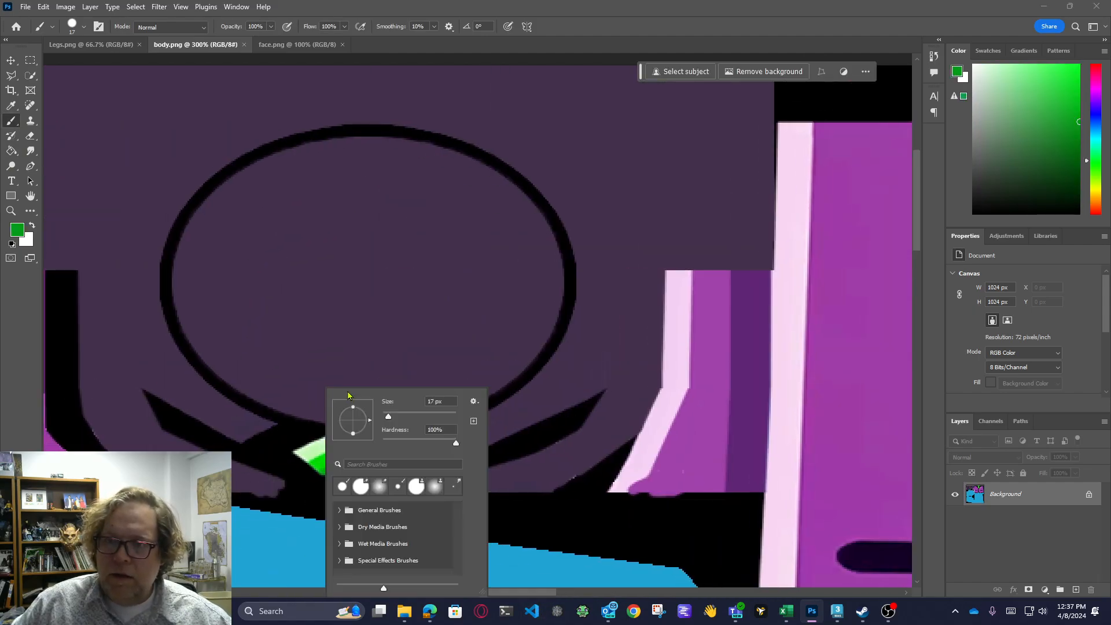
click(384, 419)
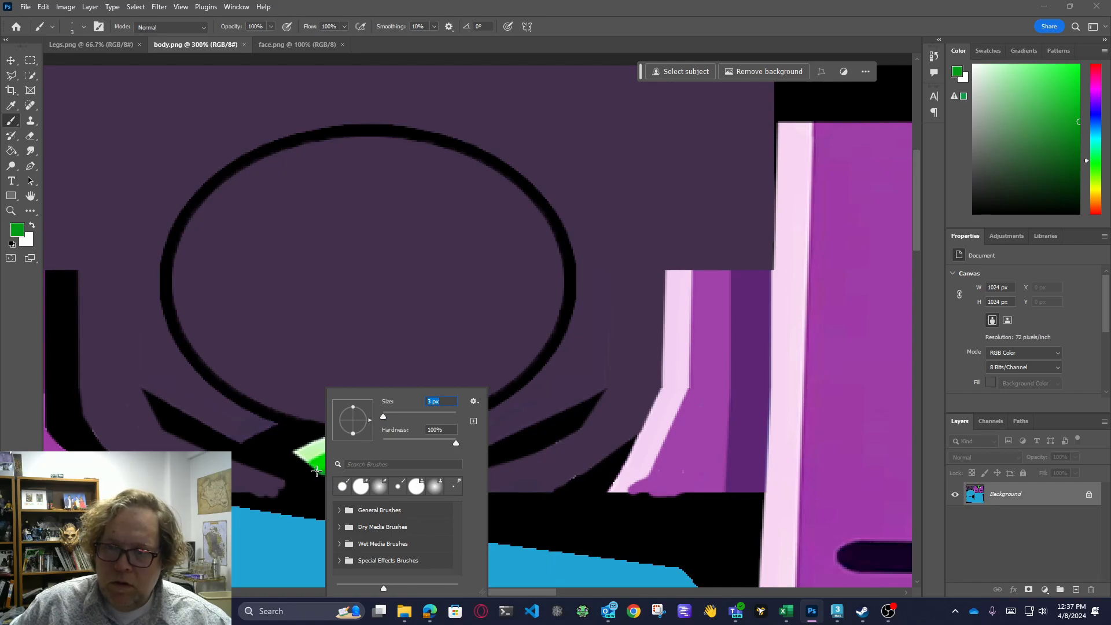
click(338, 482)
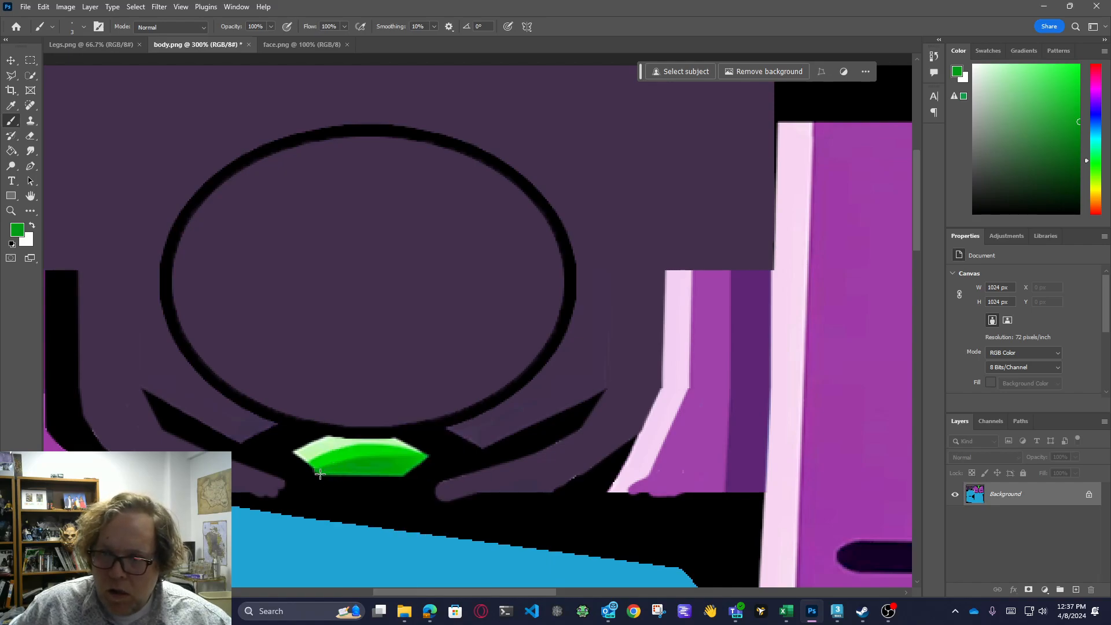
mouse_move(319, 479)
mouse_down()
mouse_move(400, 482)
mouse_move(410, 471)
mouse_move(338, 478)
mouse_move(380, 479)
mouse_up()
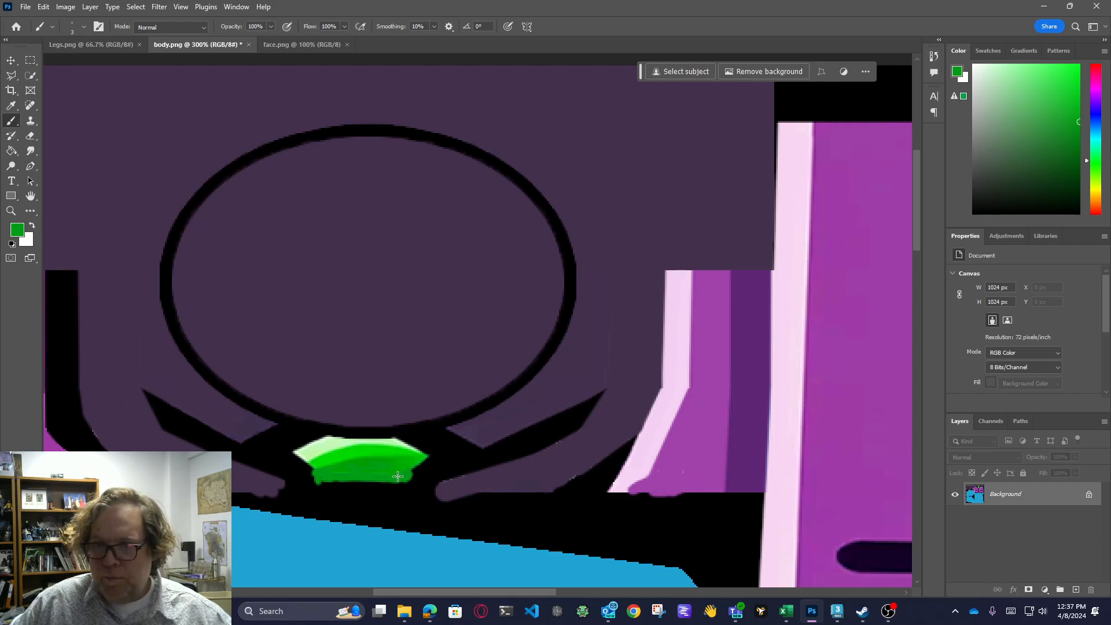
key(ctrl+s)
Switch to 3ds Max and examine the seam between the extended tie knot and the tie
key(alt+Tab)
drag(734, 273, 709, 285)
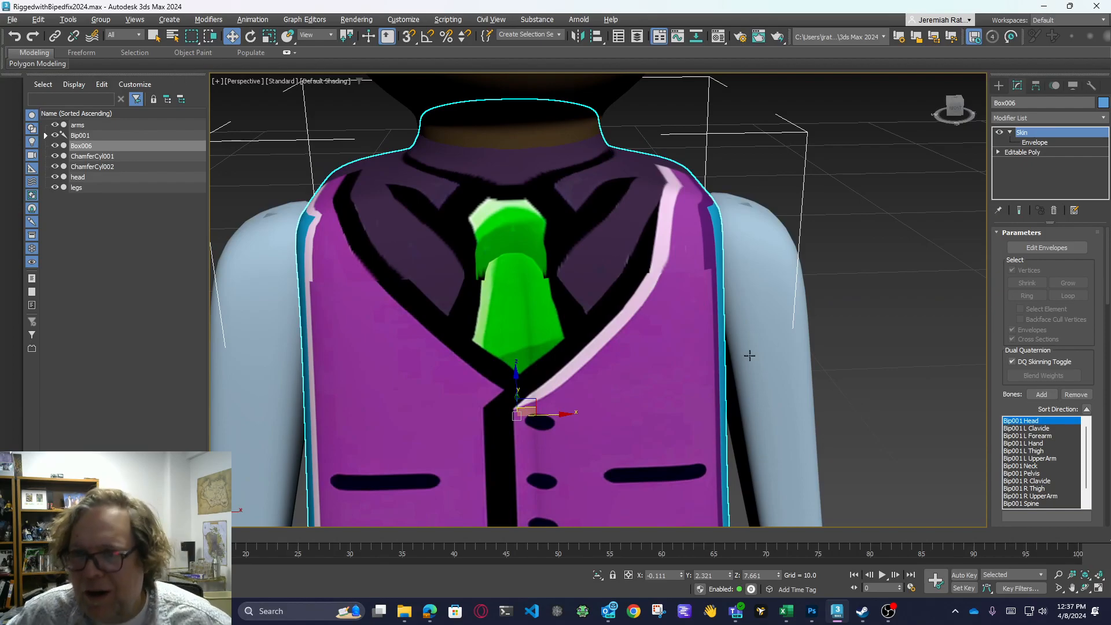
scroll(478, 314, up, 3)
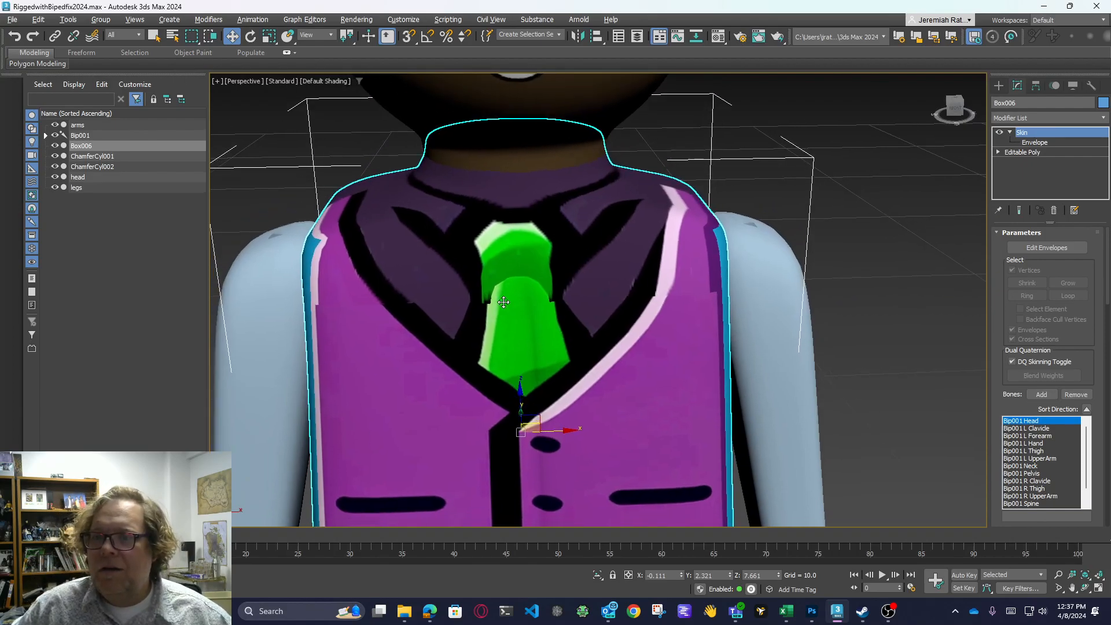
Open Viewport Canvas and start its Paint brush on the Background layer of the torso texture
click(68, 19)
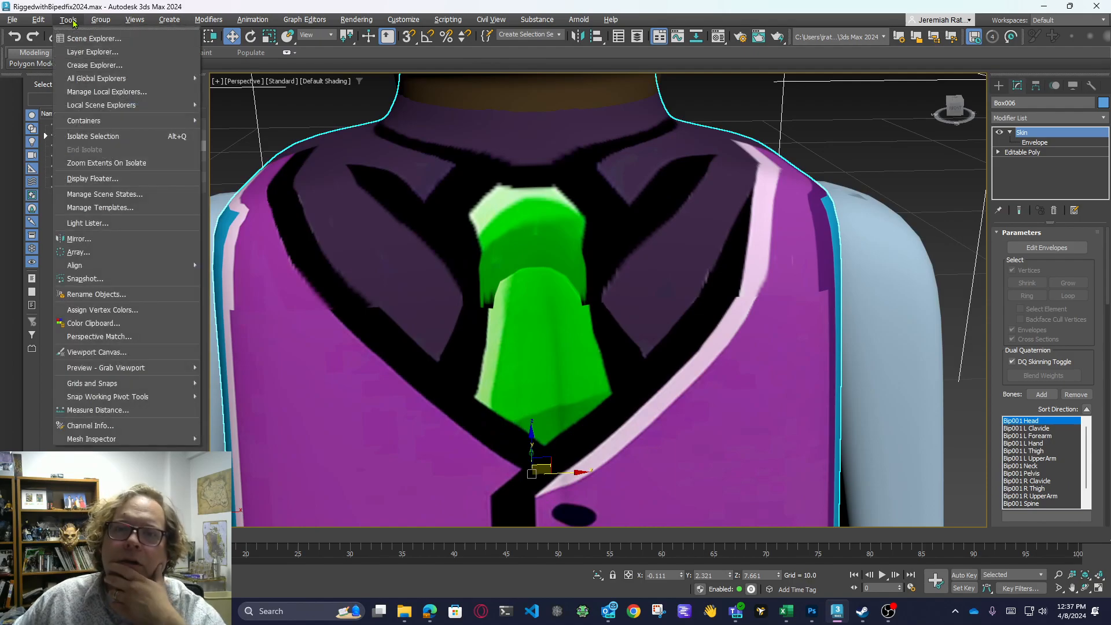
click(114, 352)
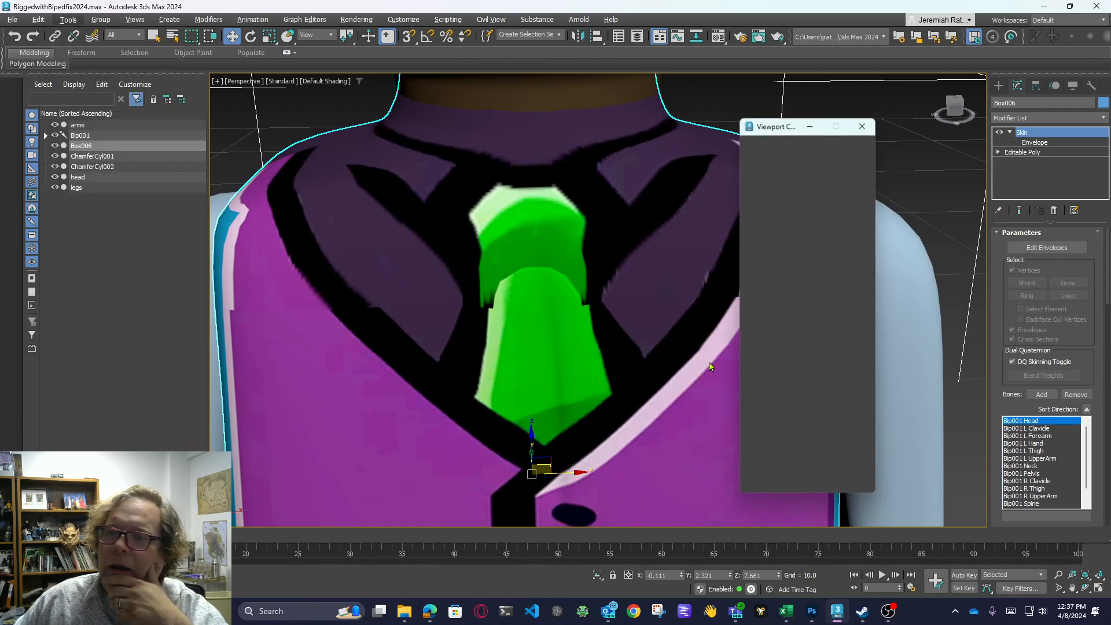
click(755, 147)
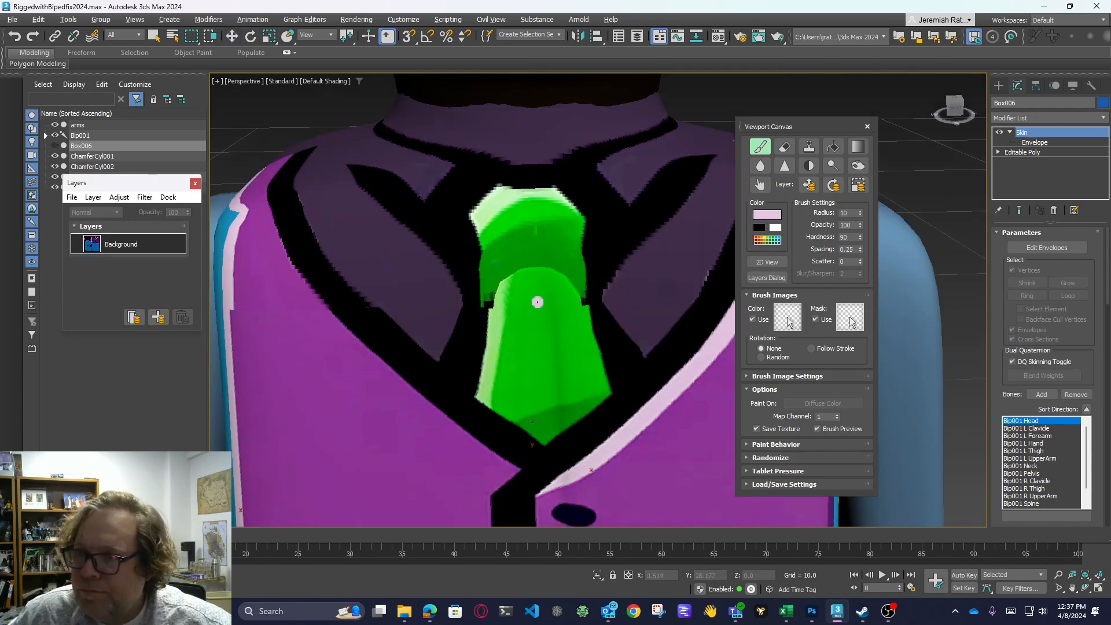
Set the Viewport Canvas paint color to the light green sampled from the tie's highlight
click(767, 214)
click(444, 255)
click(497, 340)
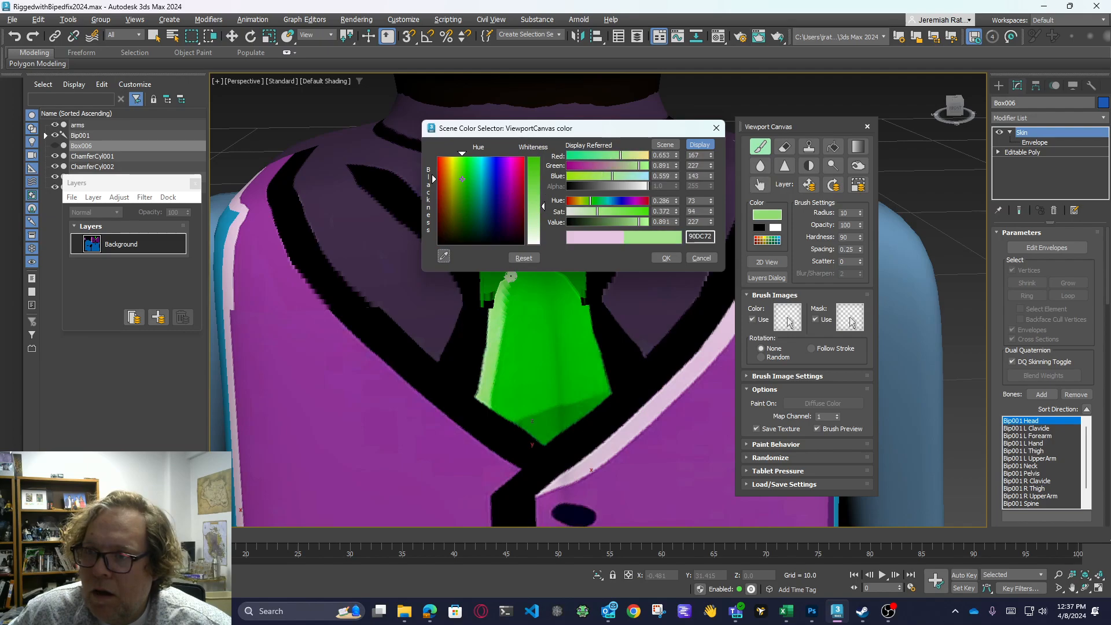
click(666, 257)
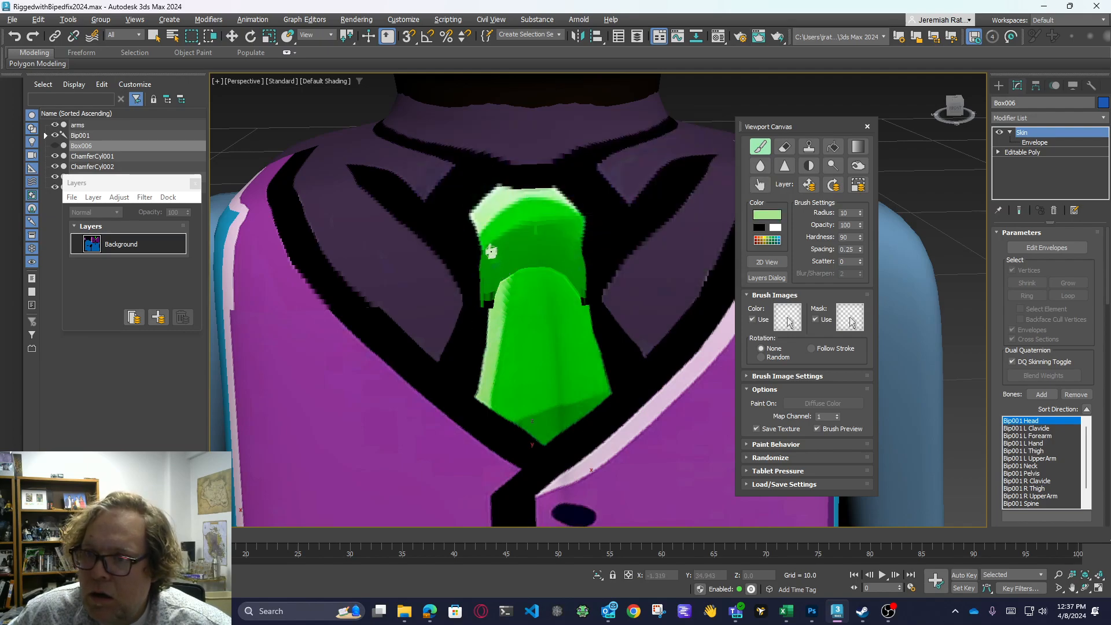
Repair the tie's edges across the seam below the knot with a light green highlight, sampled mid-green opposite it, and a black outline
drag(491, 259, 482, 340)
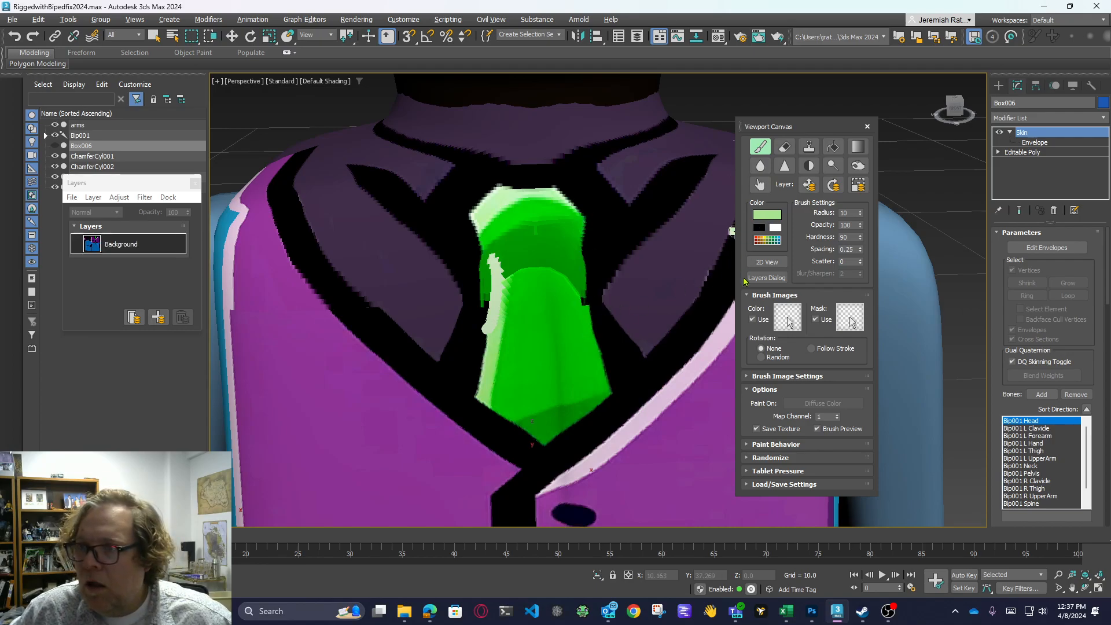
click(361, 276)
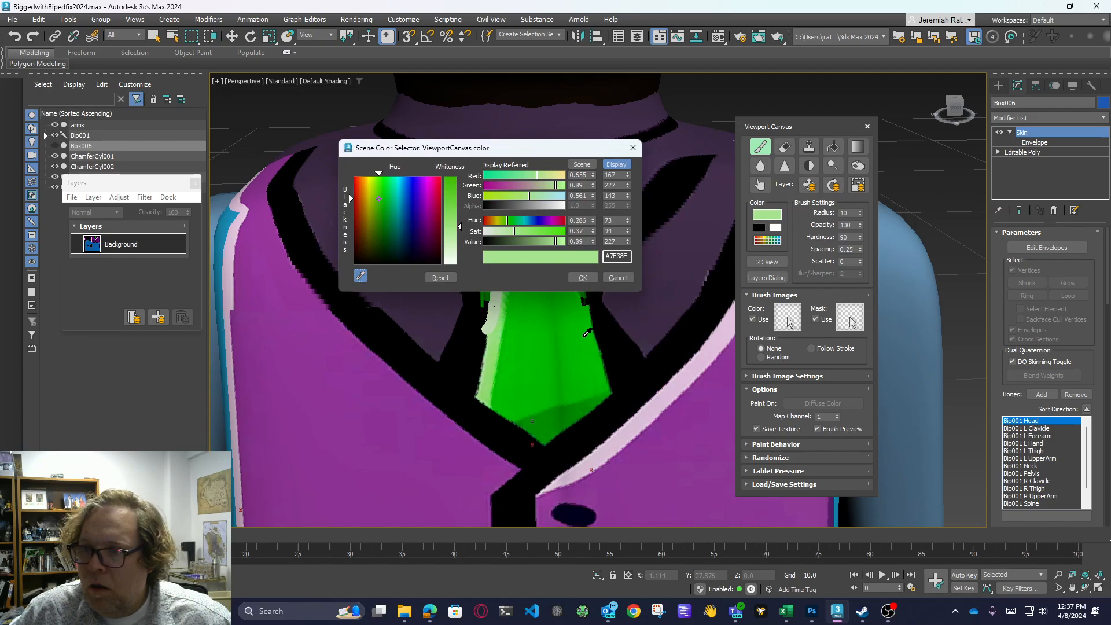
click(588, 334)
click(583, 278)
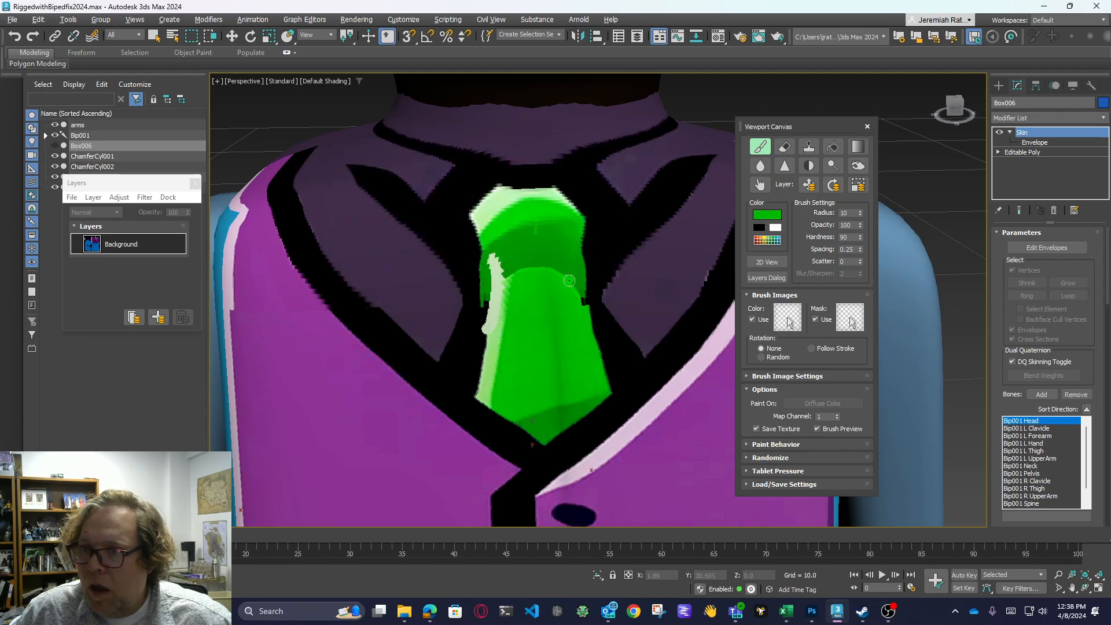
drag(567, 276, 585, 298)
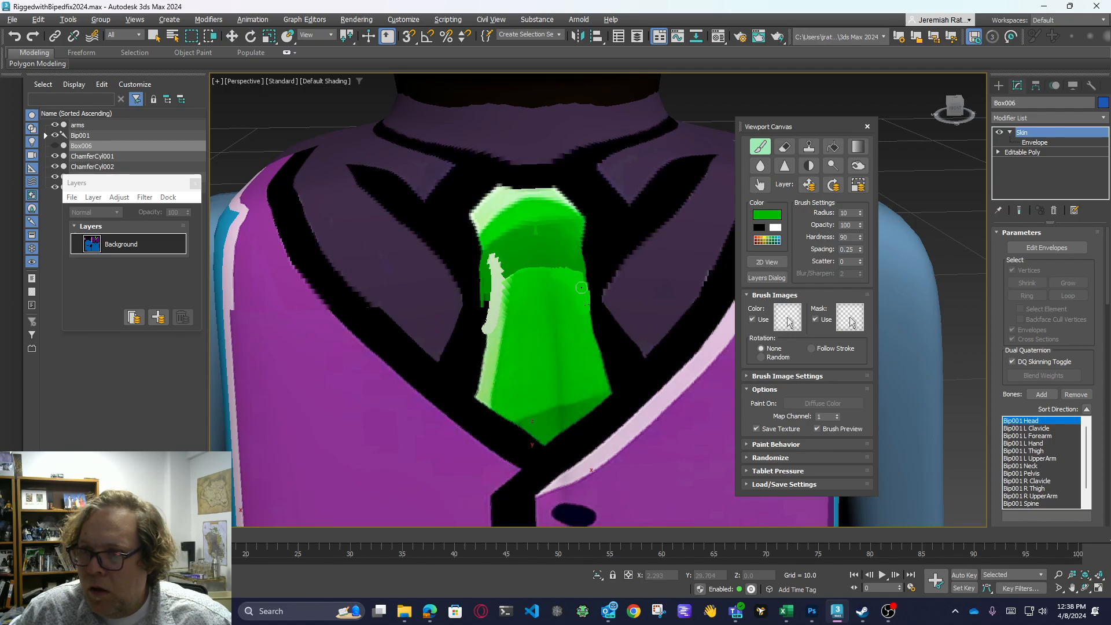
drag(591, 330, 598, 377)
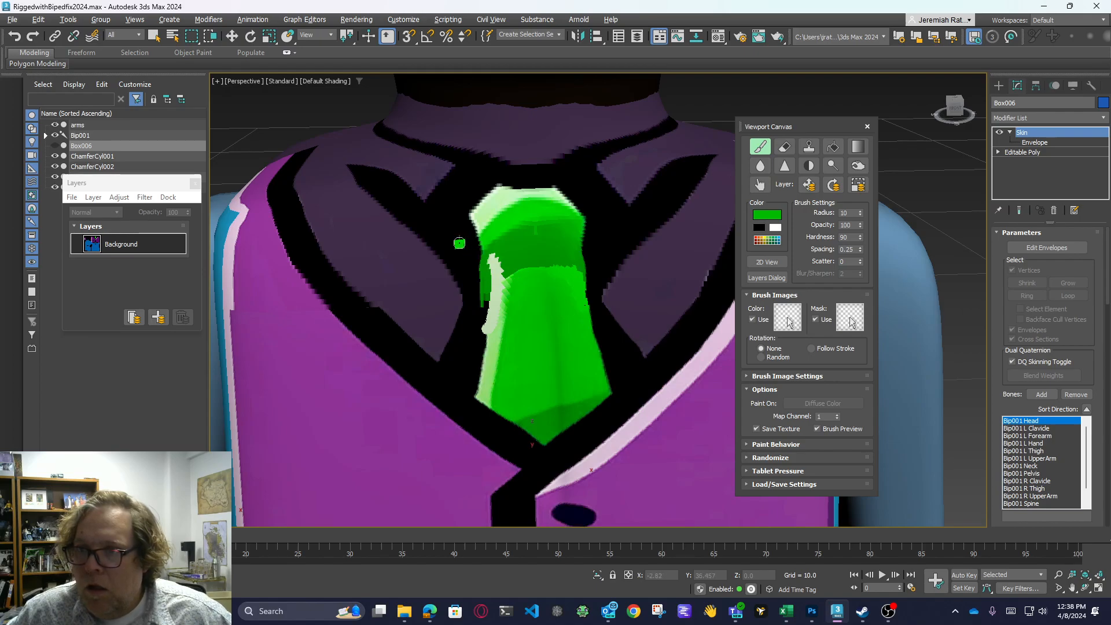
click(759, 227)
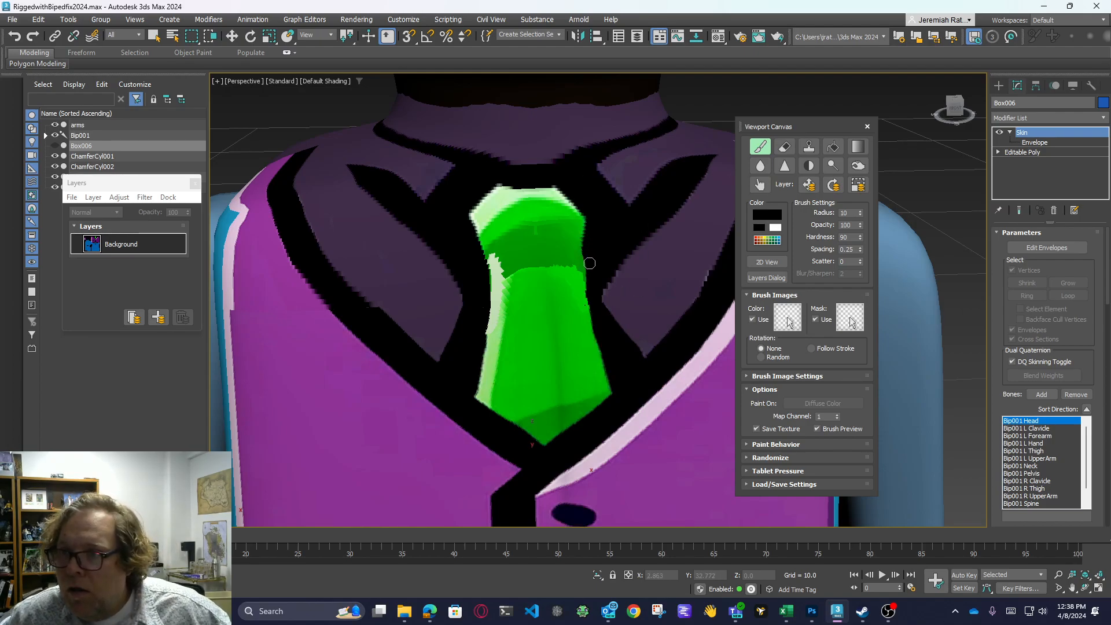
Try to cover the visible shading on the tie knot with sampled dark green 009500, and undo the strokes
click(760, 219)
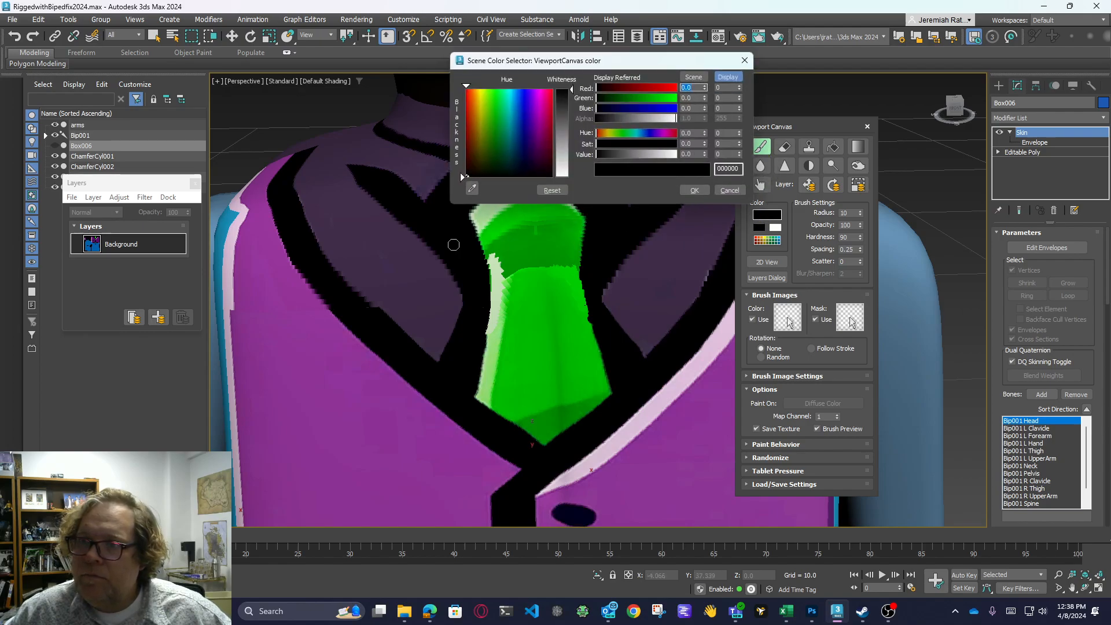
click(535, 248)
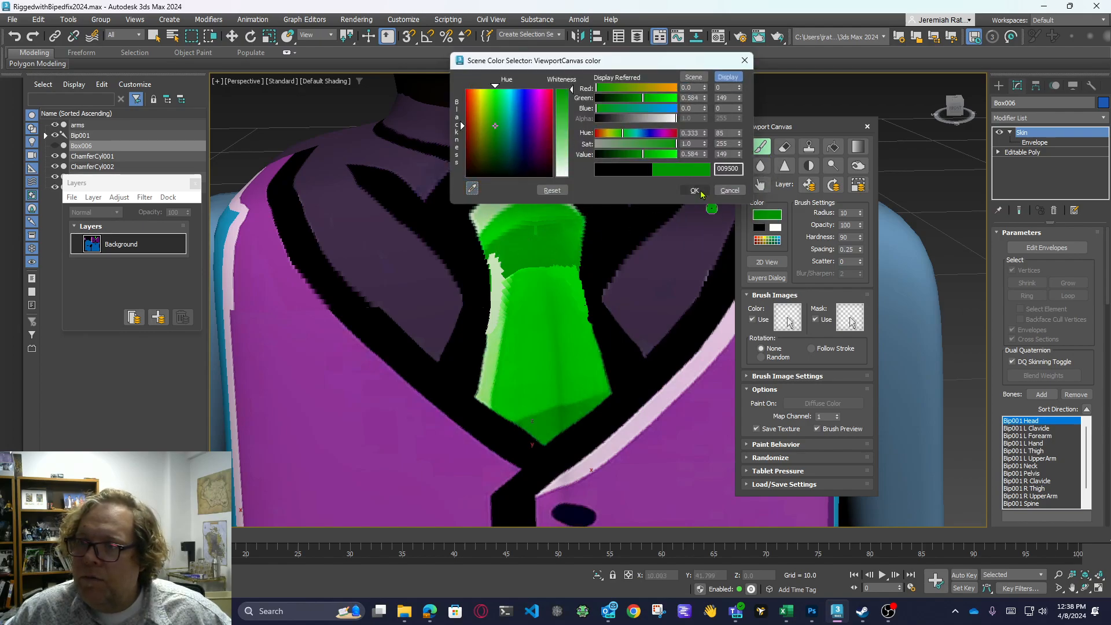
click(695, 191)
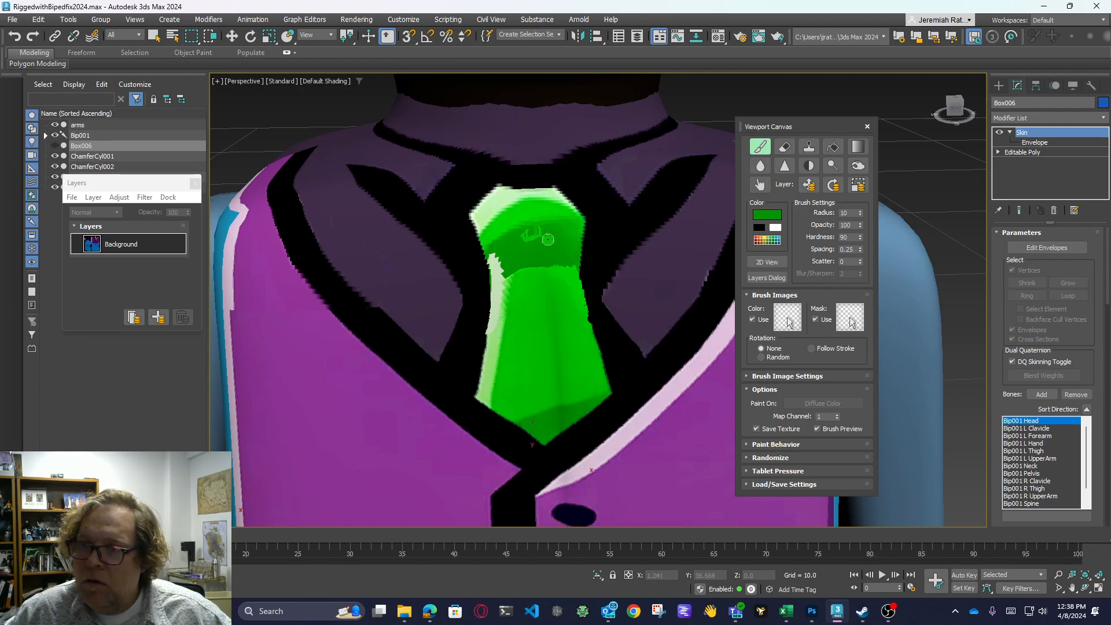
drag(518, 234, 554, 235)
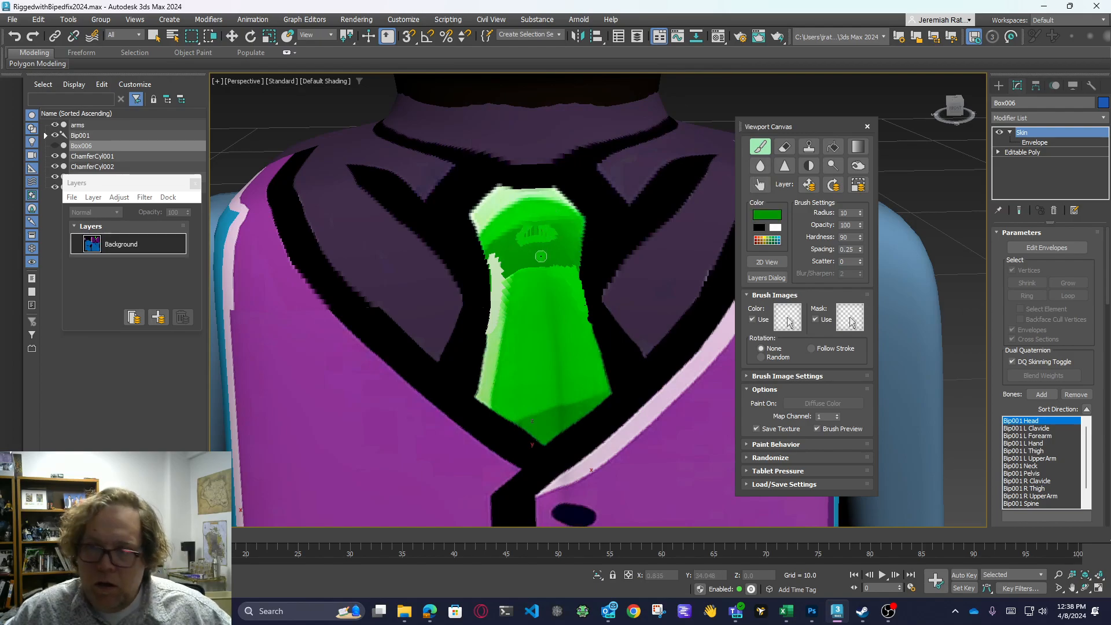
key(ctrl+z)
key(ctrl+z)
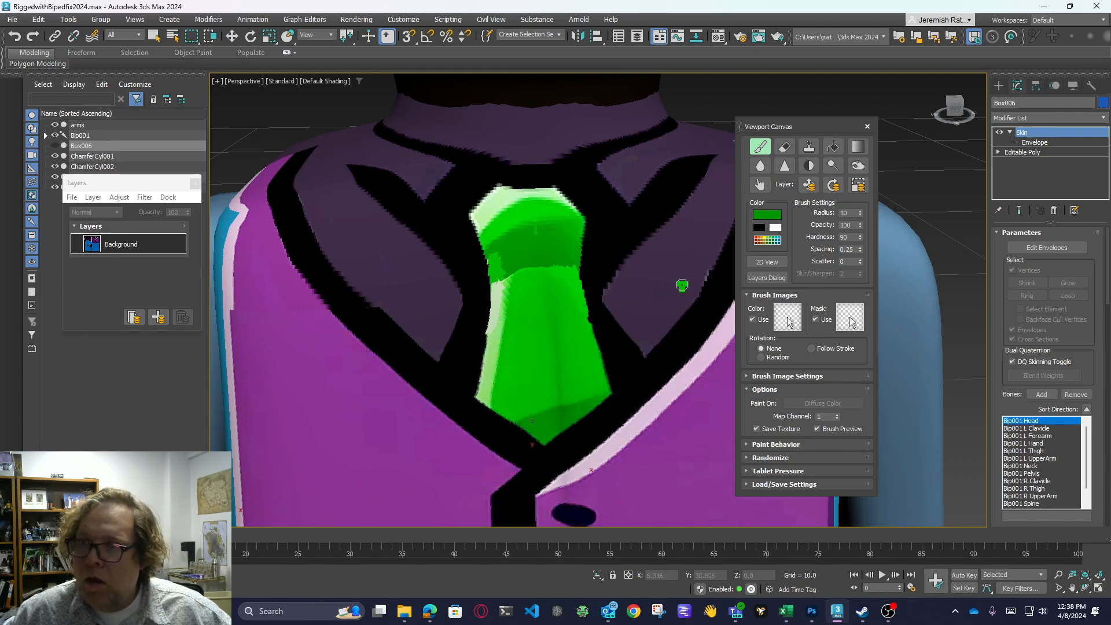
Close the Viewport Canvas window and switch to Photoshop
click(867, 126)
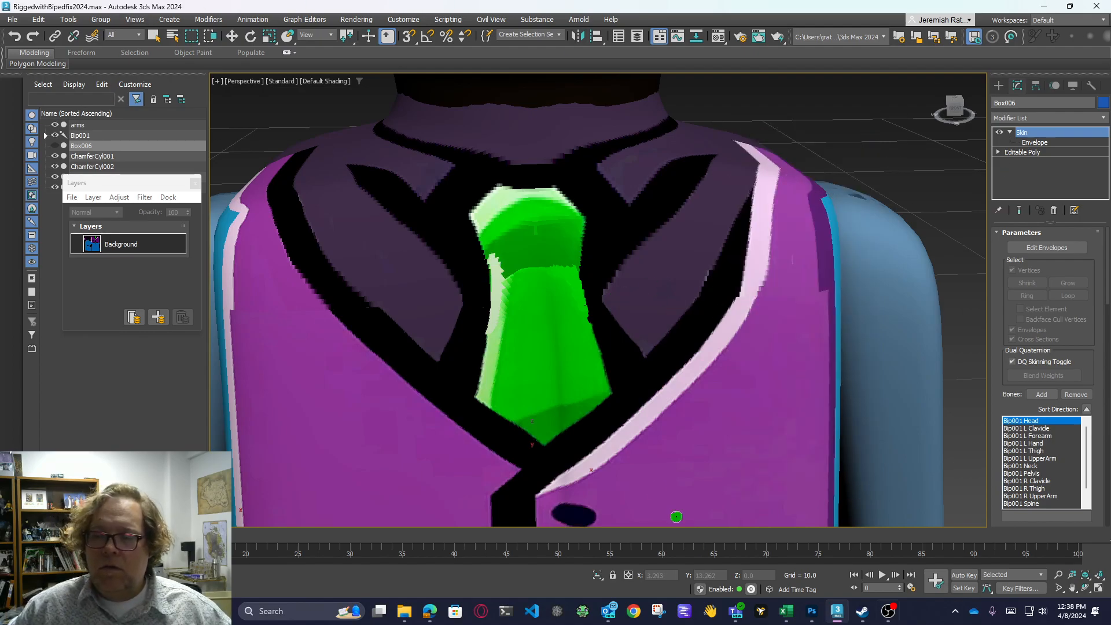
click(813, 611)
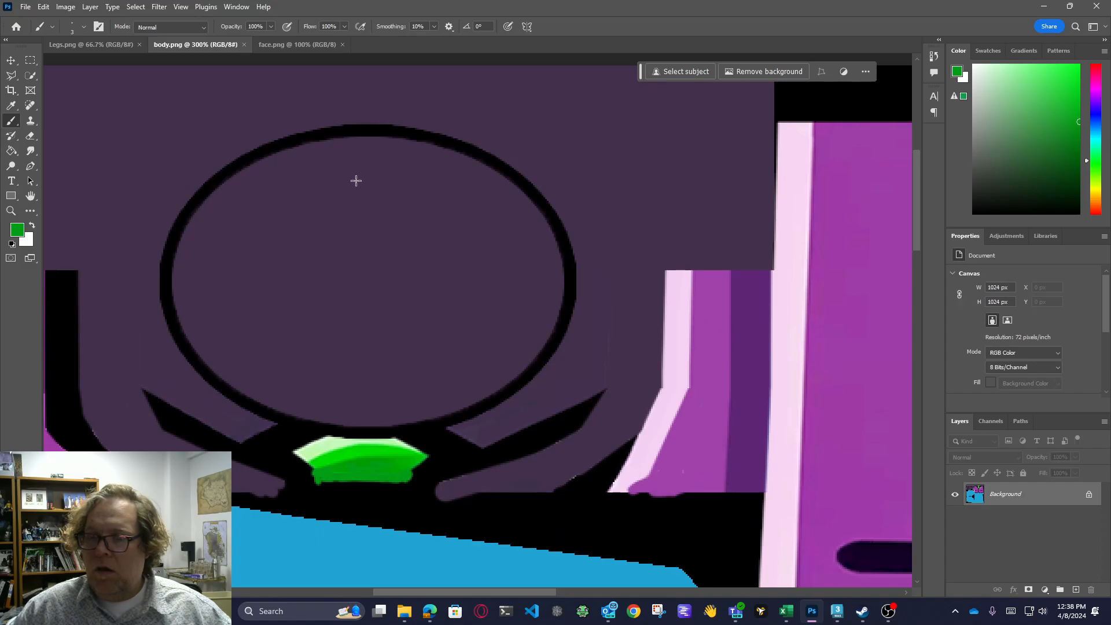
Try to reload body.png from the Playmobil_3D_files folder, and leave the Bridge window launched by mistake
click(25, 8)
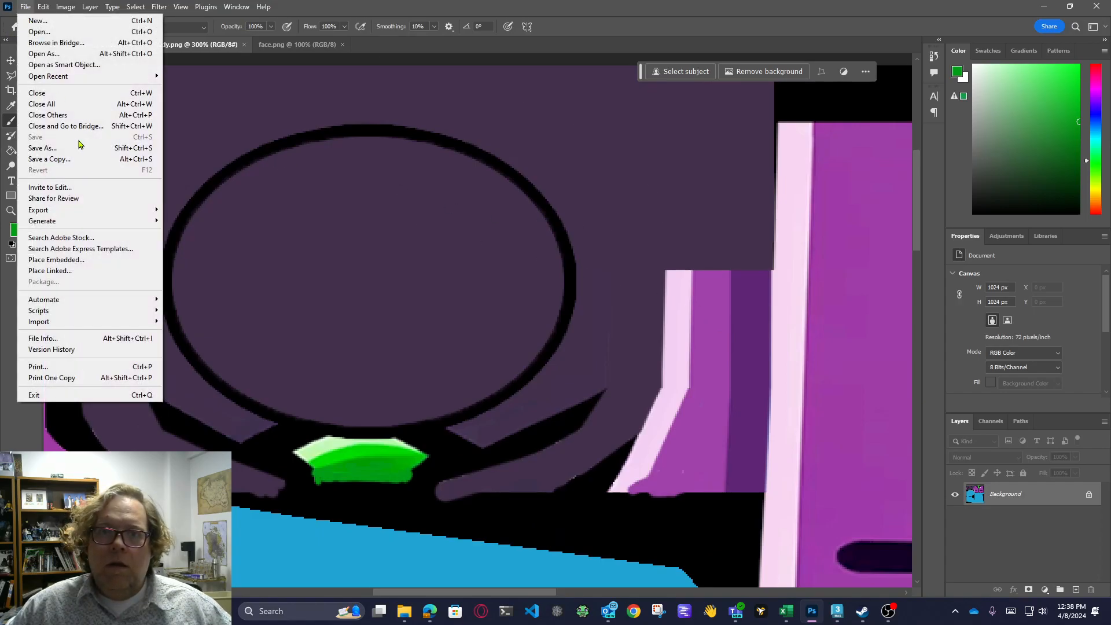
click(55, 42)
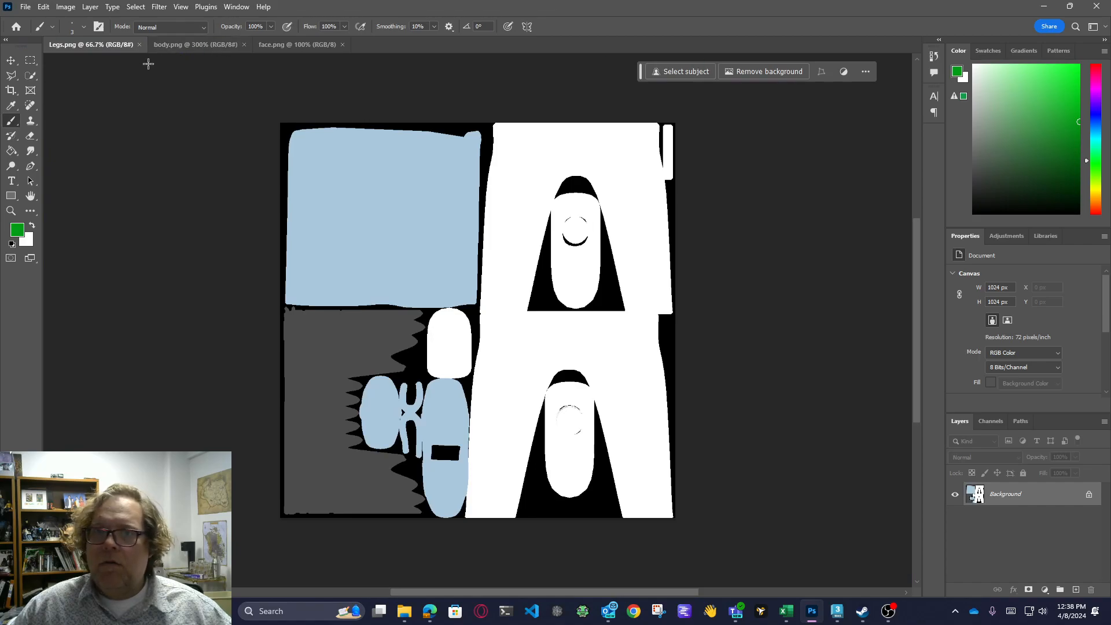
click(195, 44)
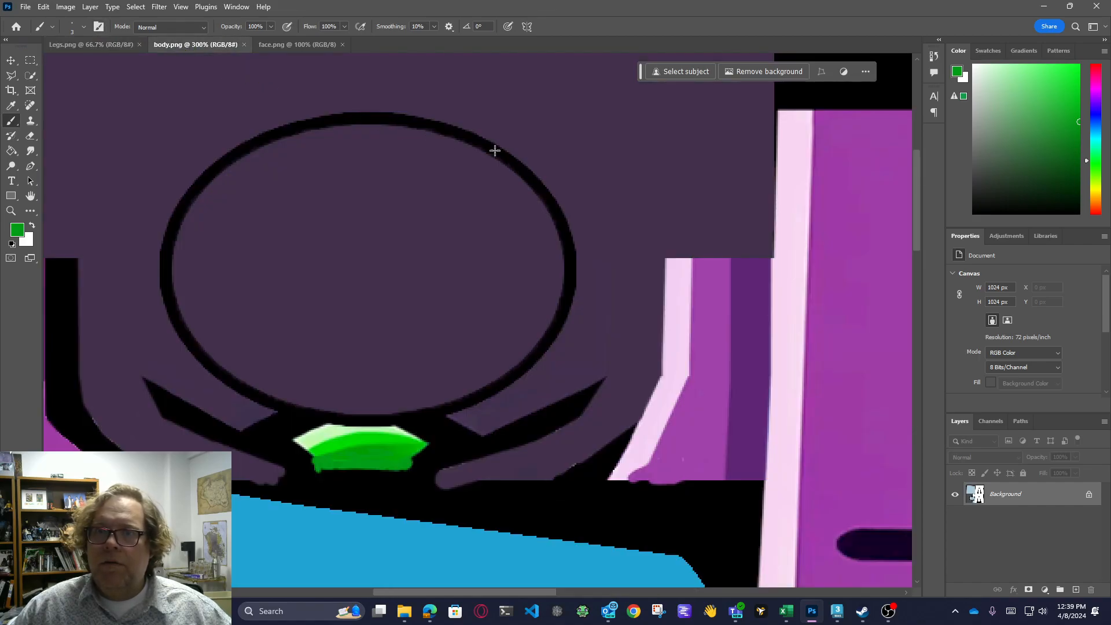
click(25, 7)
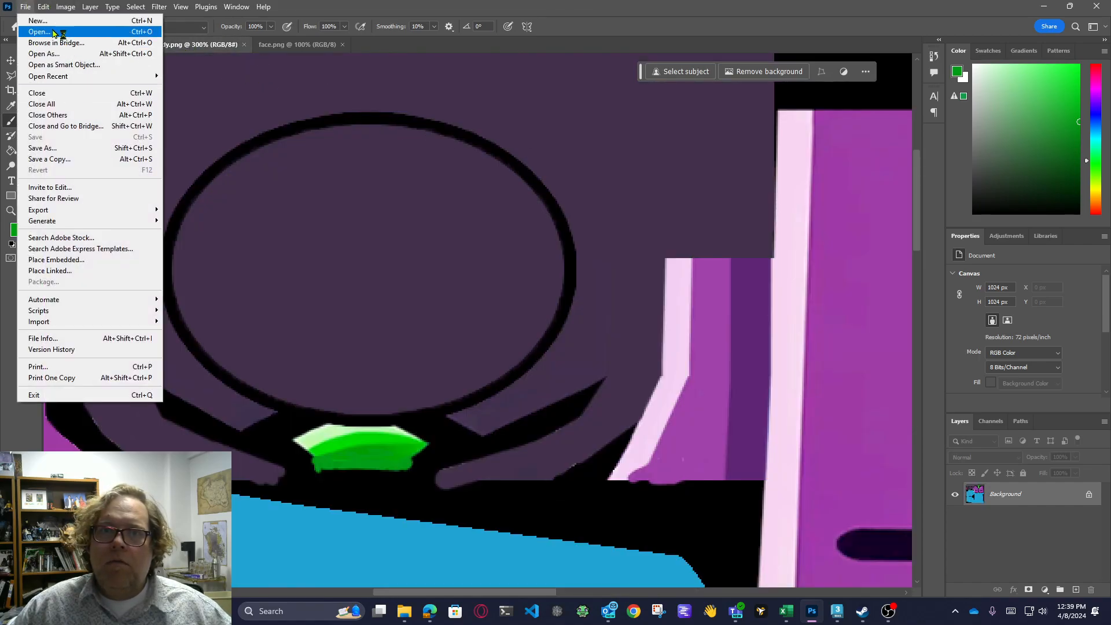
click(38, 32)
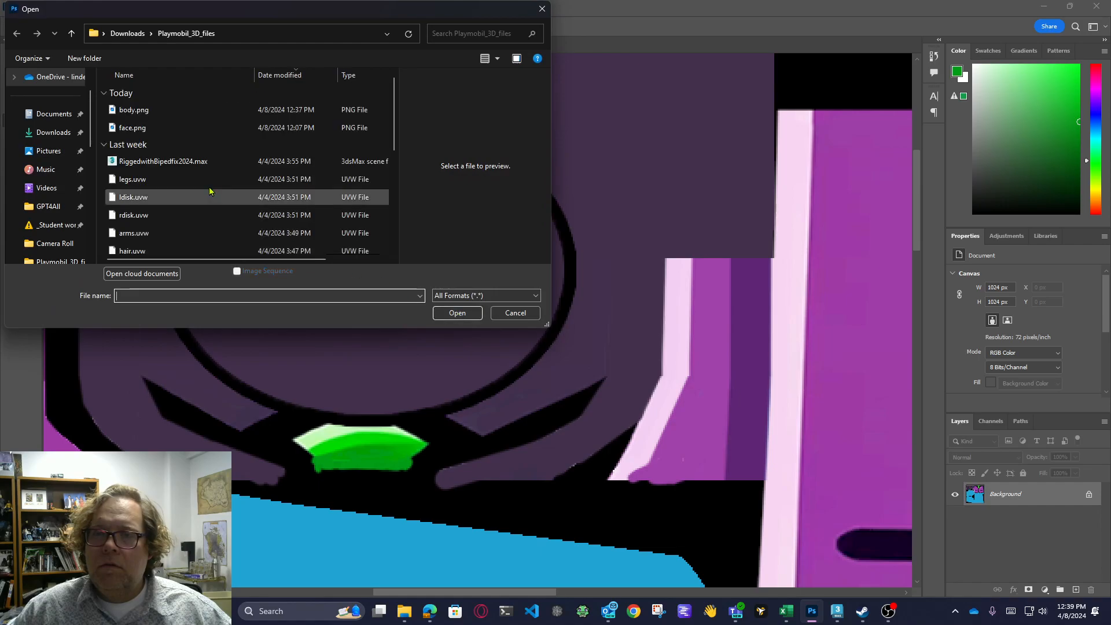
click(155, 117)
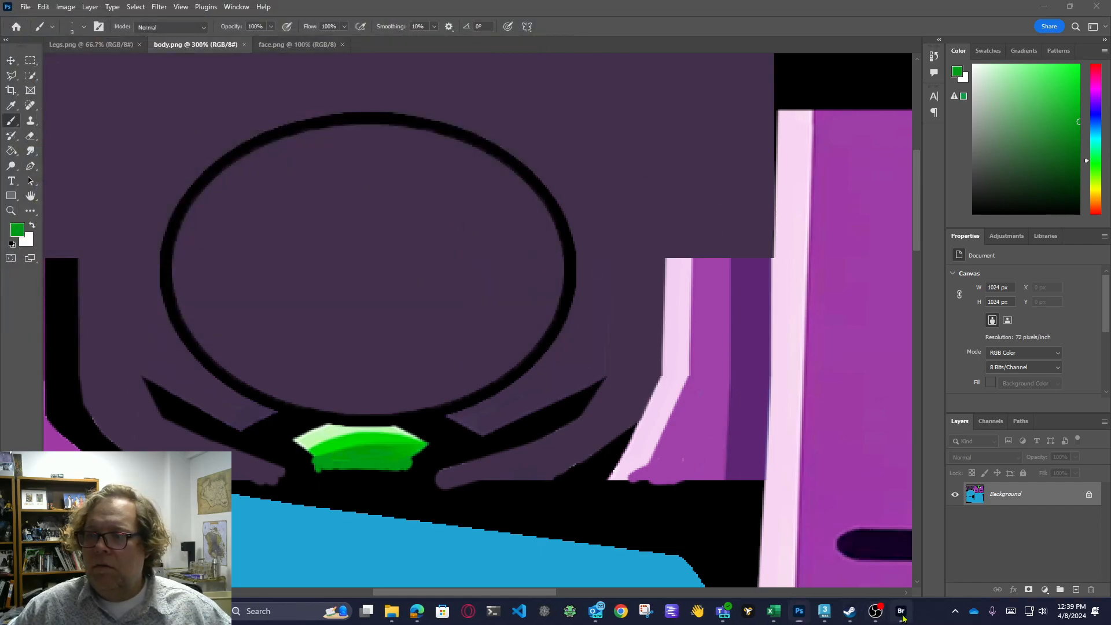
right_click(904, 618)
click(864, 583)
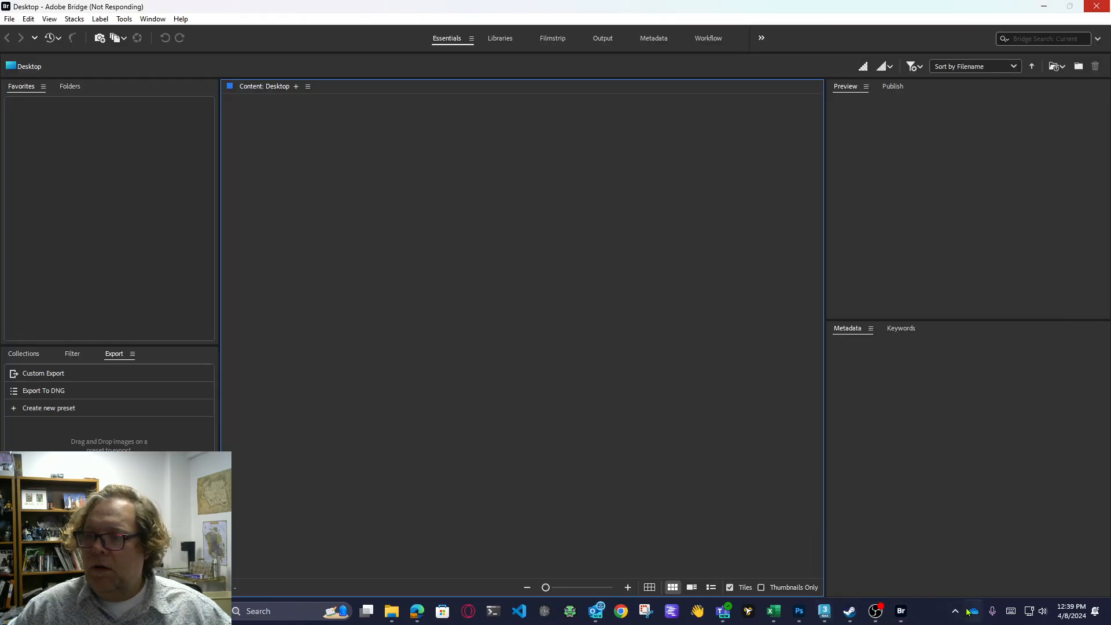
click(800, 619)
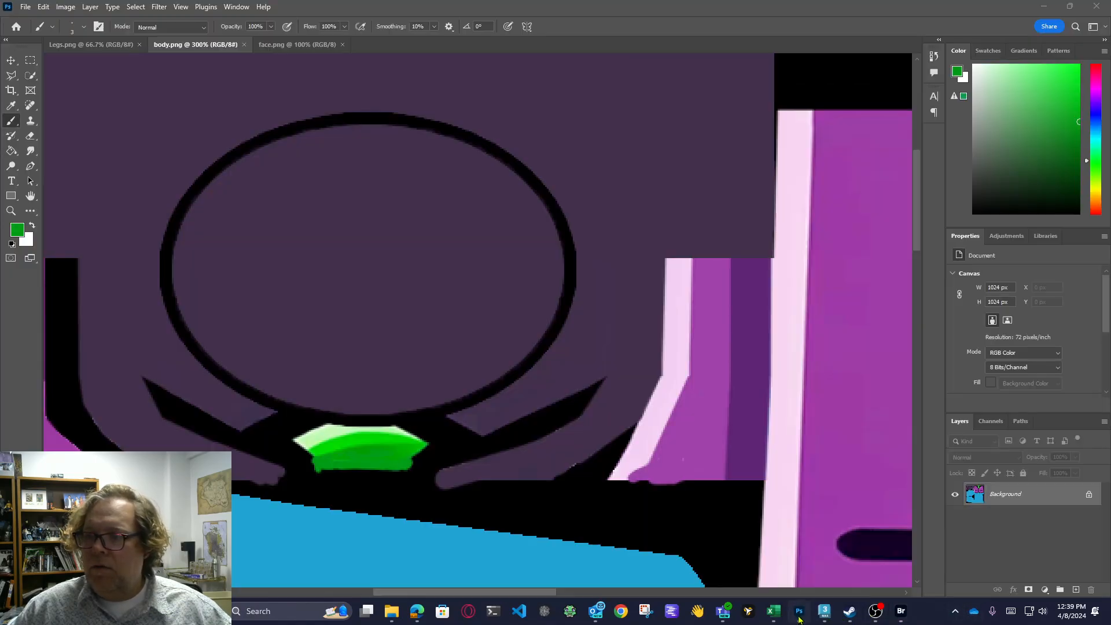
Try once more to open the updated body.png while its old copy is still open
click(27, 7)
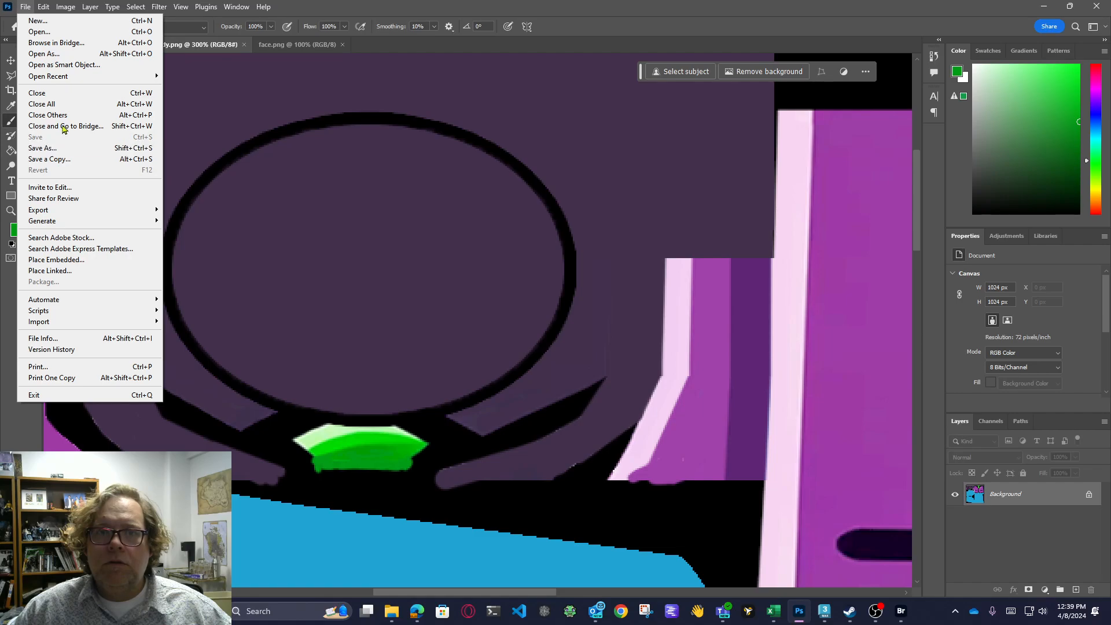
click(51, 37)
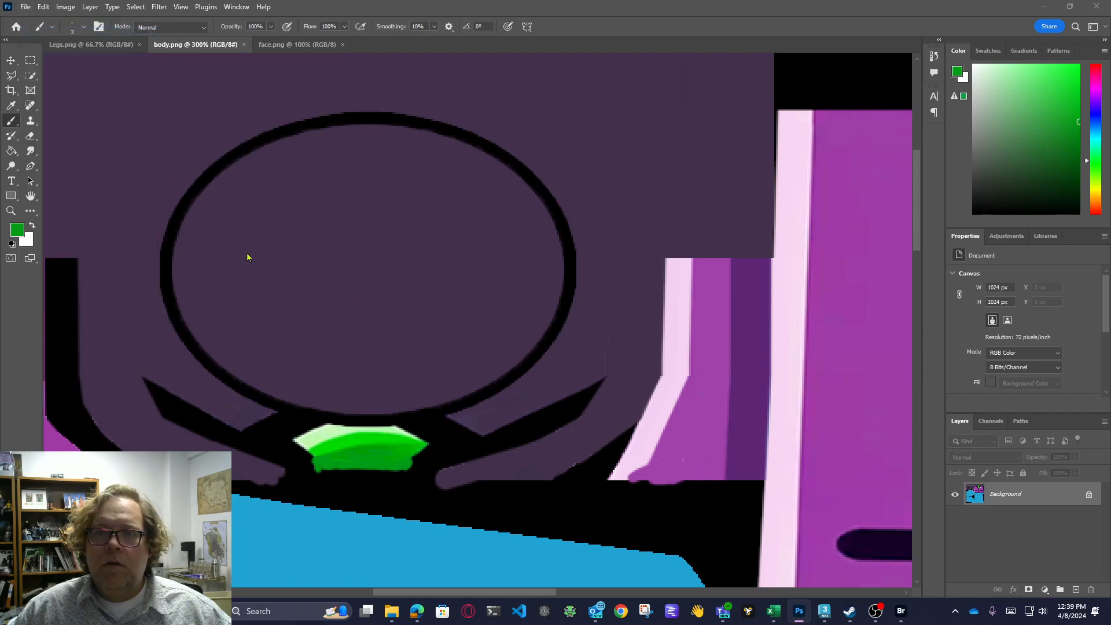
double_click(134, 110)
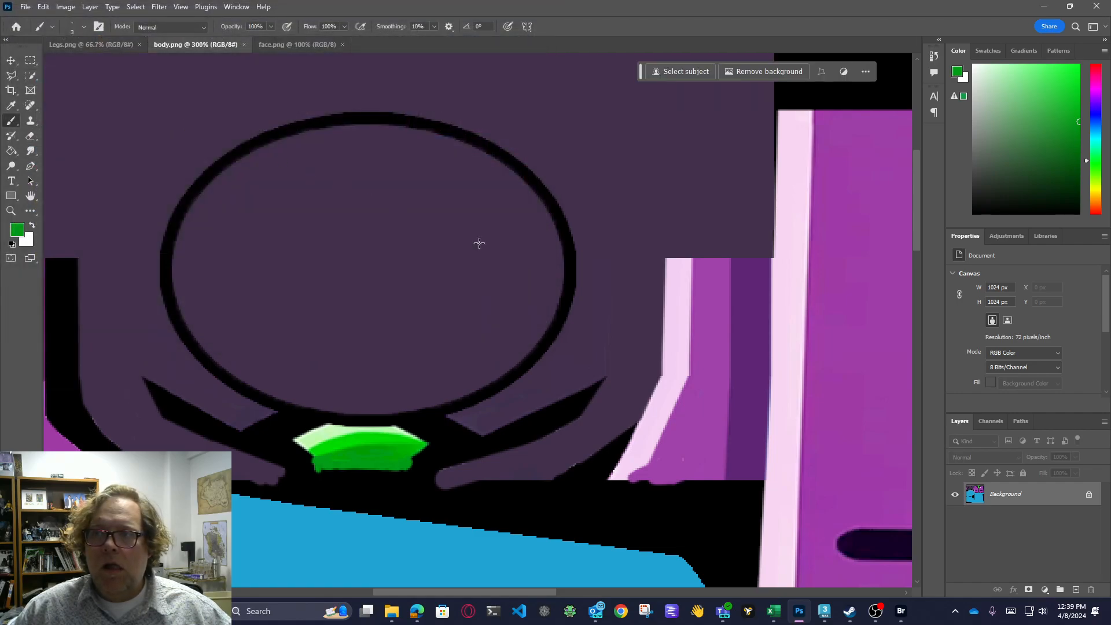
Close the old body.png in Photoshop, and end the Viewport Canvas painting in 3ds Max with the torso deselected
click(245, 44)
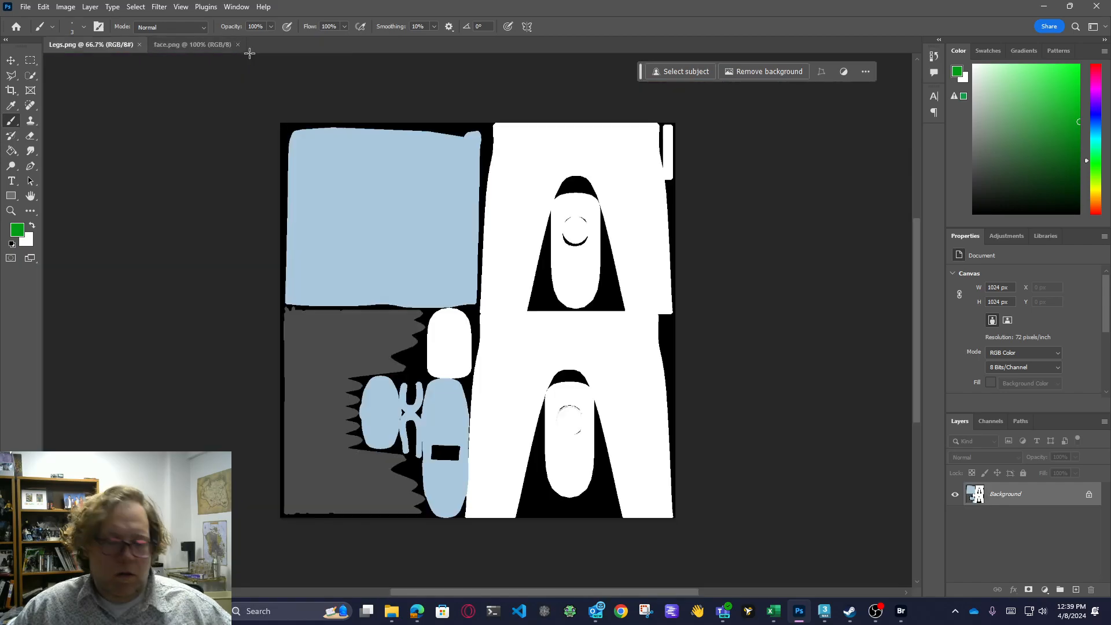
key(alt+Tab)
click(232, 36)
click(877, 145)
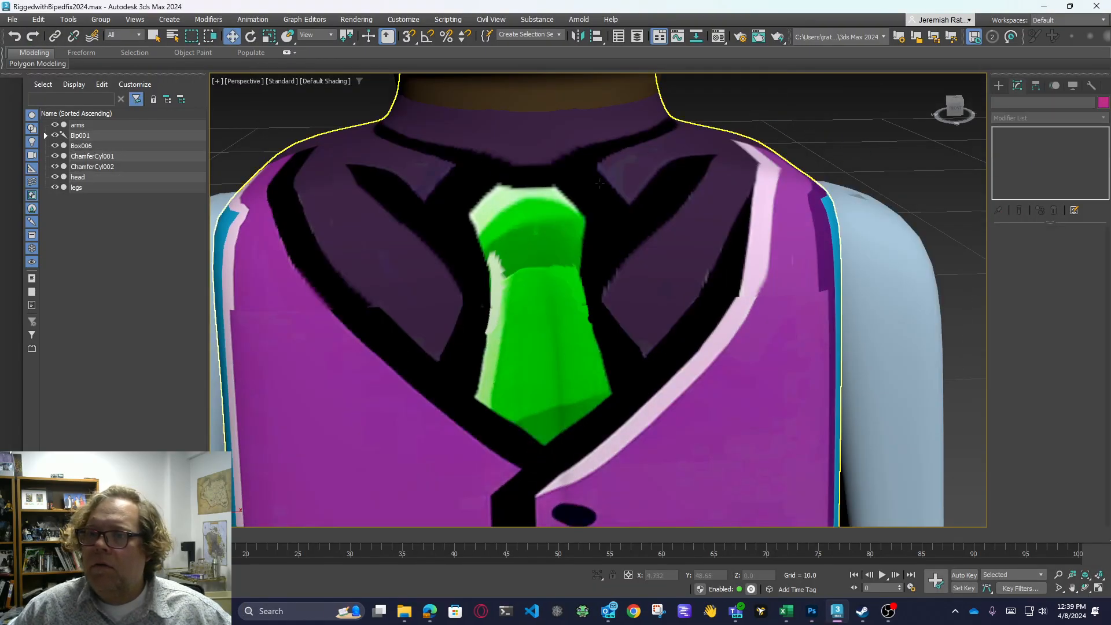
Switch to Photoshop and open the repainted body.png from the Playmobil_3D_files folder
key(alt+Tab)
click(26, 7)
click(46, 33)
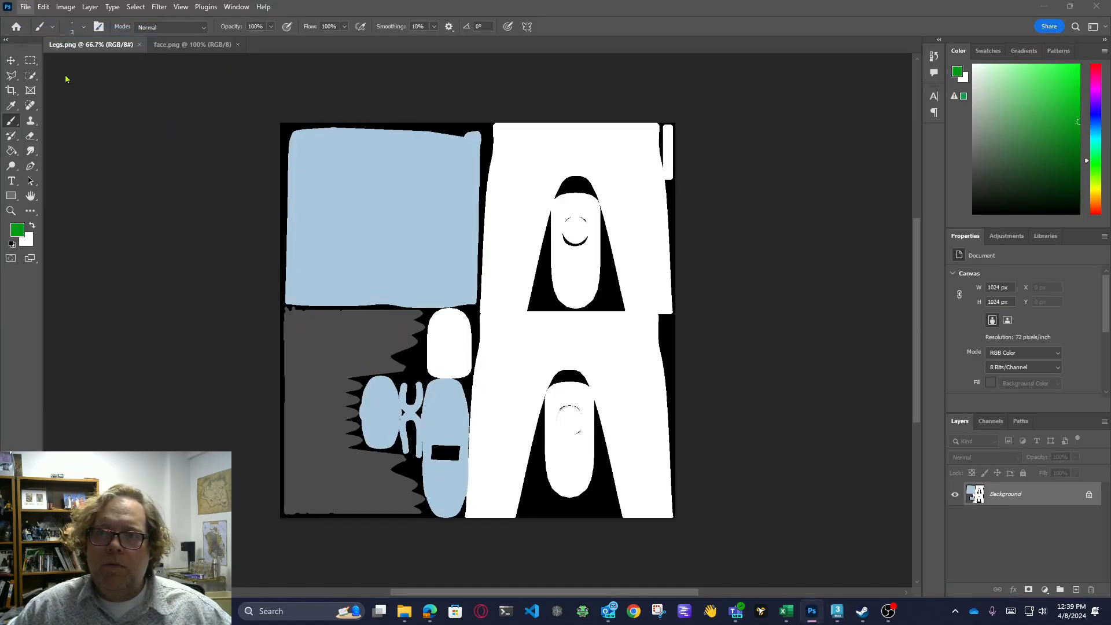
double_click(145, 111)
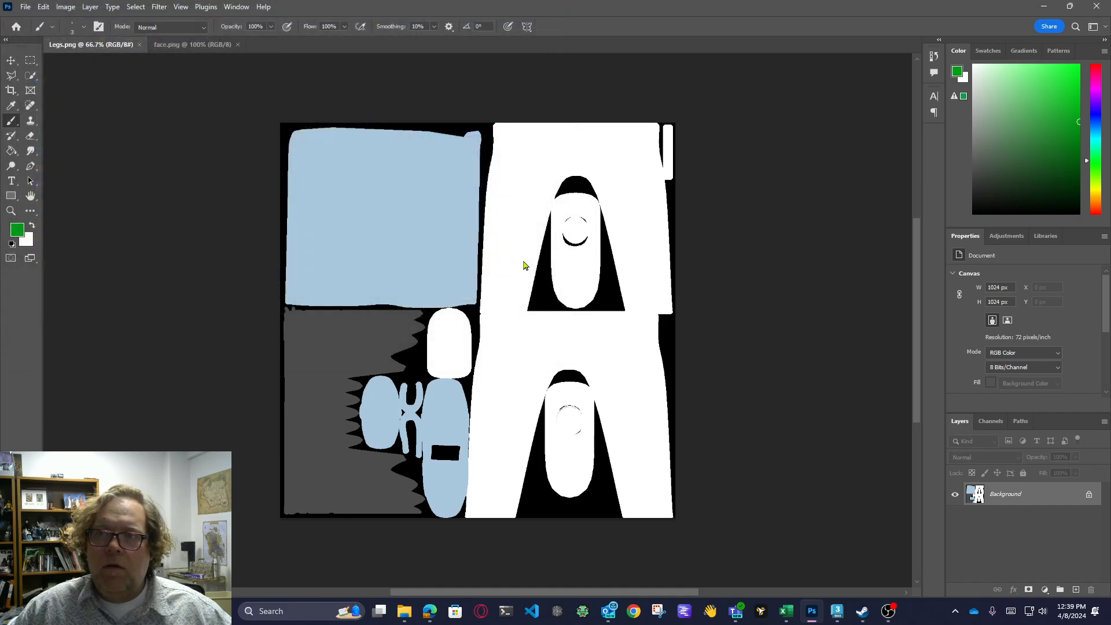
Switch to 3ds Max and examine the tie, the vest's shoulders and its side edges on the figure's torso
key(alt+Tab)
scroll(767, 234, down, 7)
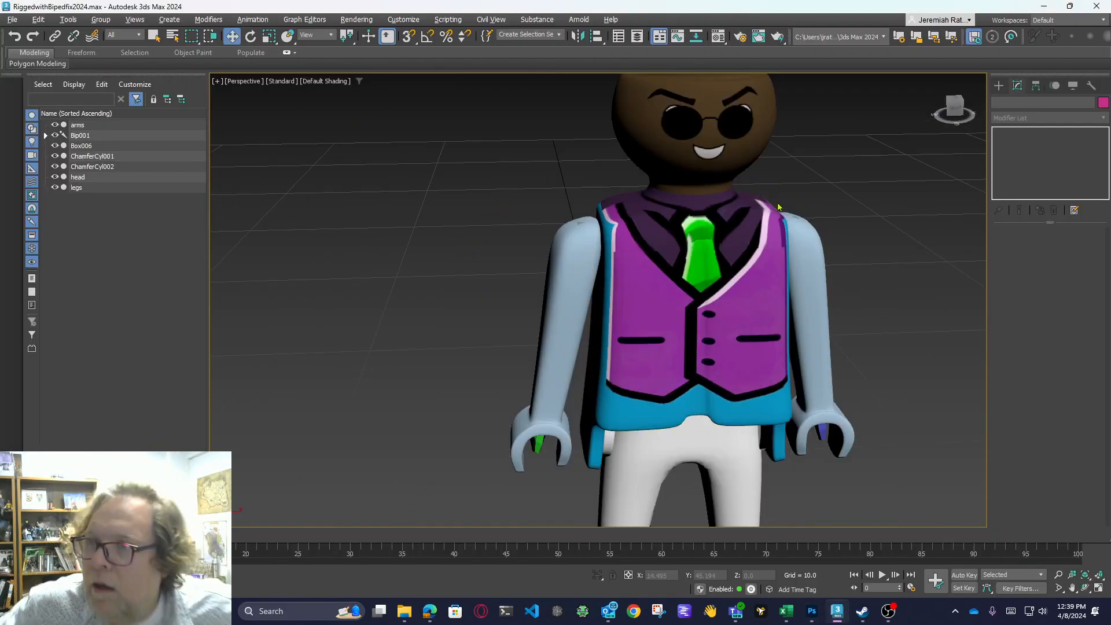
drag(876, 247, 690, 278)
scroll(793, 233, down, 3)
scroll(656, 209, down, 5)
scroll(618, 217, up, 8)
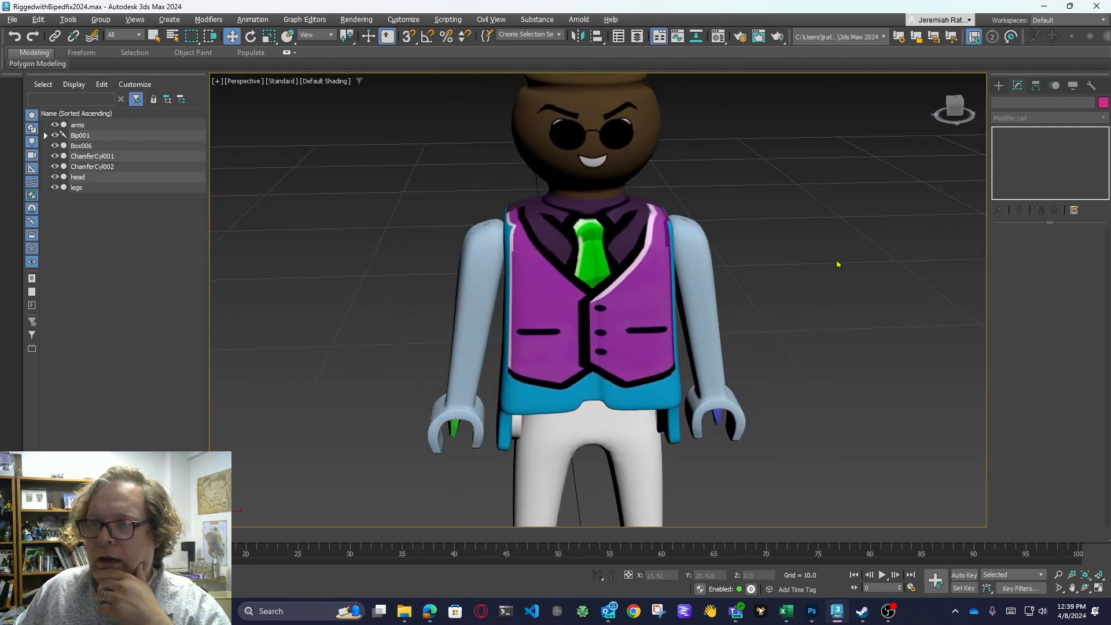
mouse_move(956, 108)
mouse_down()
mouse_move(933, 111)
mouse_move(956, 110)
mouse_move(963, 136)
mouse_move(961, 123)
mouse_up()
scroll(501, 268, up, 5)
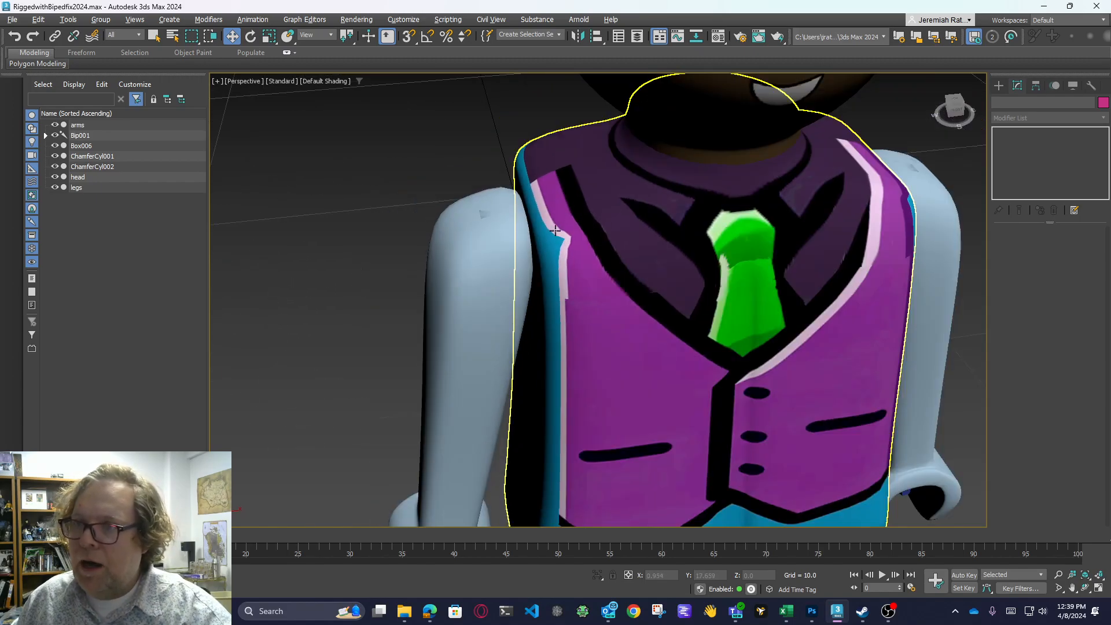
click(954, 108)
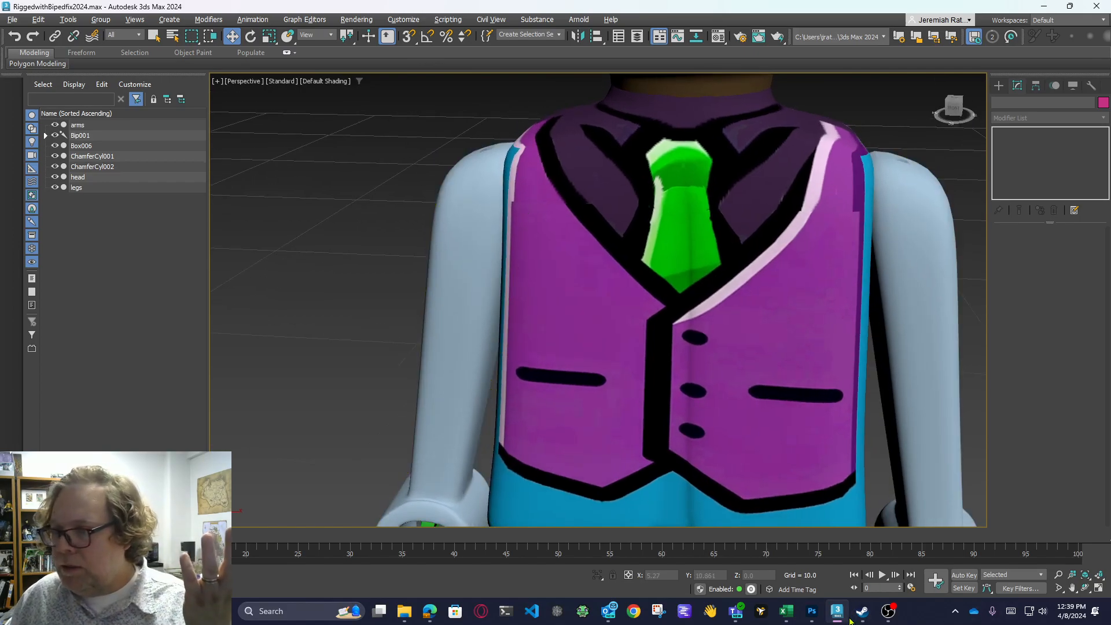
Switch to Photoshop, sample the vest's purple and try a 9 px brush stroke over the upper end of its dark side strip
click(811, 615)
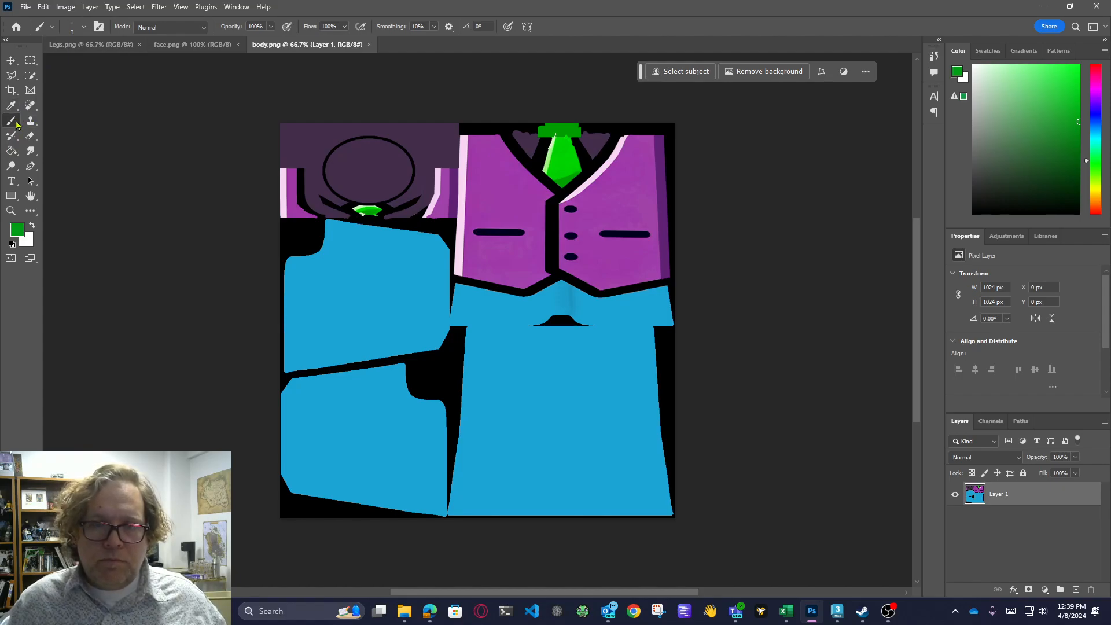
alt+click(627, 180)
right_click(649, 152)
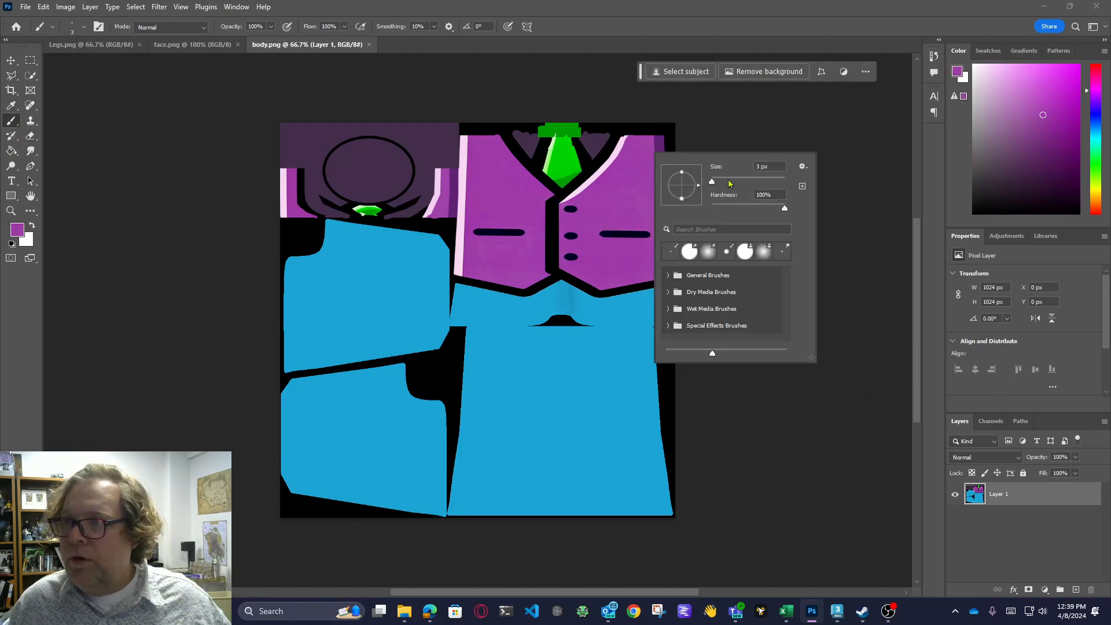
drag(657, 131, 661, 156)
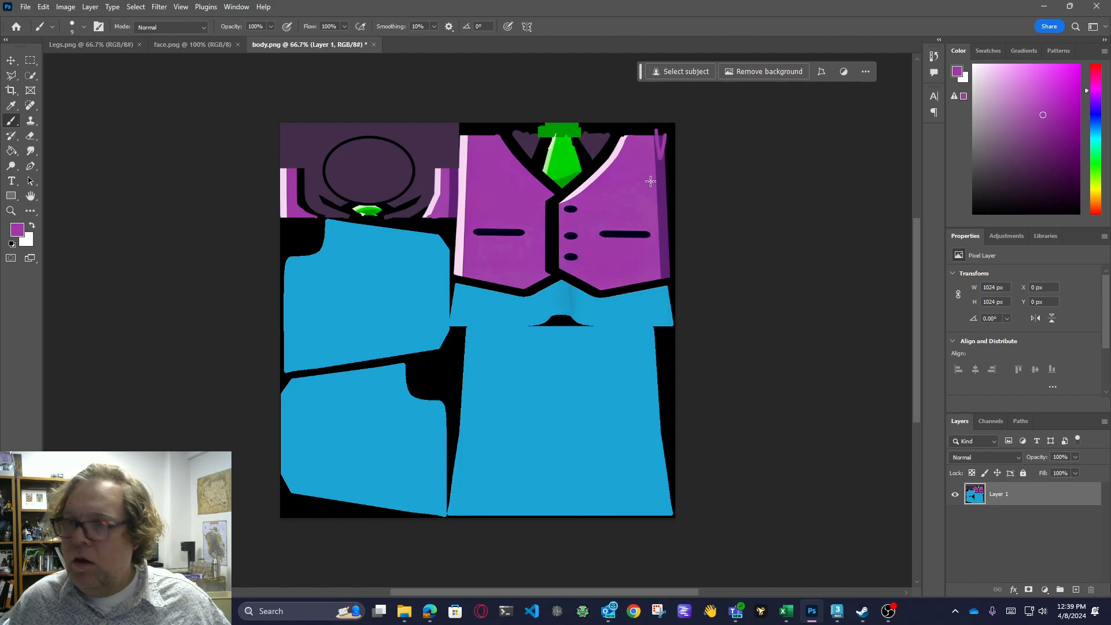
key(ctrl+z)
Paint over the vest's dark side strip in a straight line from shoulder to hem with a 42 px purple brush
right_click(649, 174)
drag(713, 202, 718, 202)
click(661, 127)
right_click(653, 132)
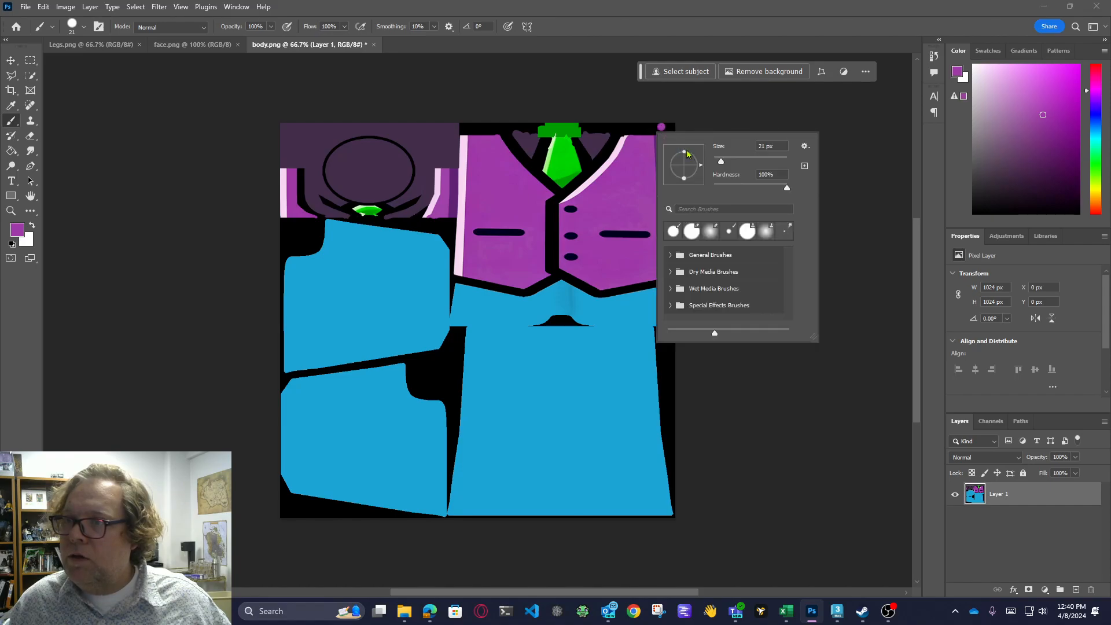
drag(729, 161, 733, 161)
click(658, 128)
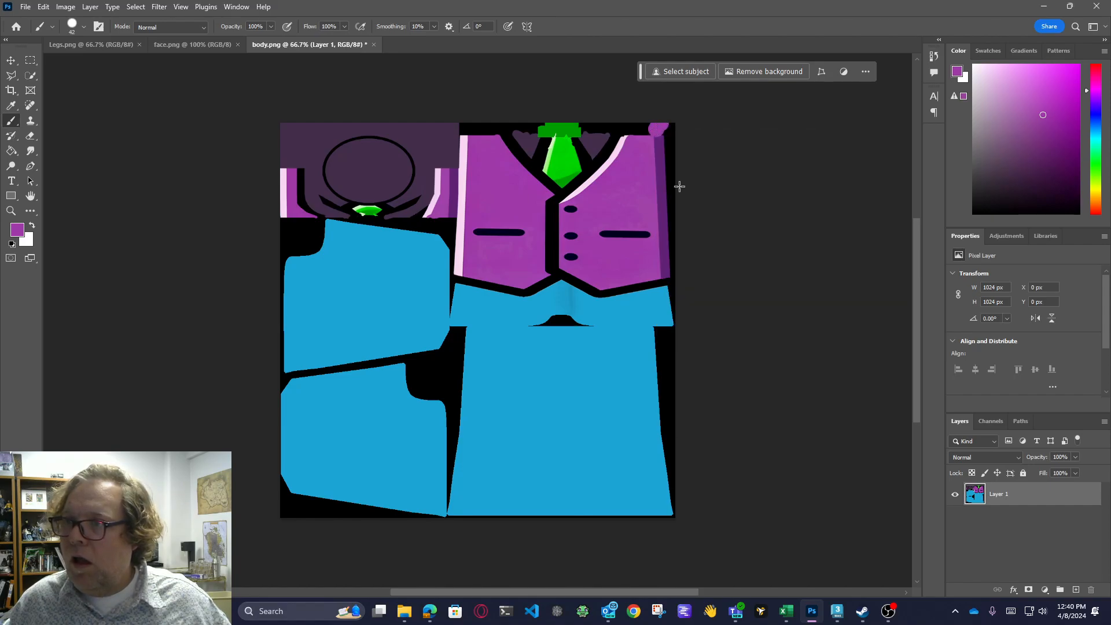
shift+click(666, 270)
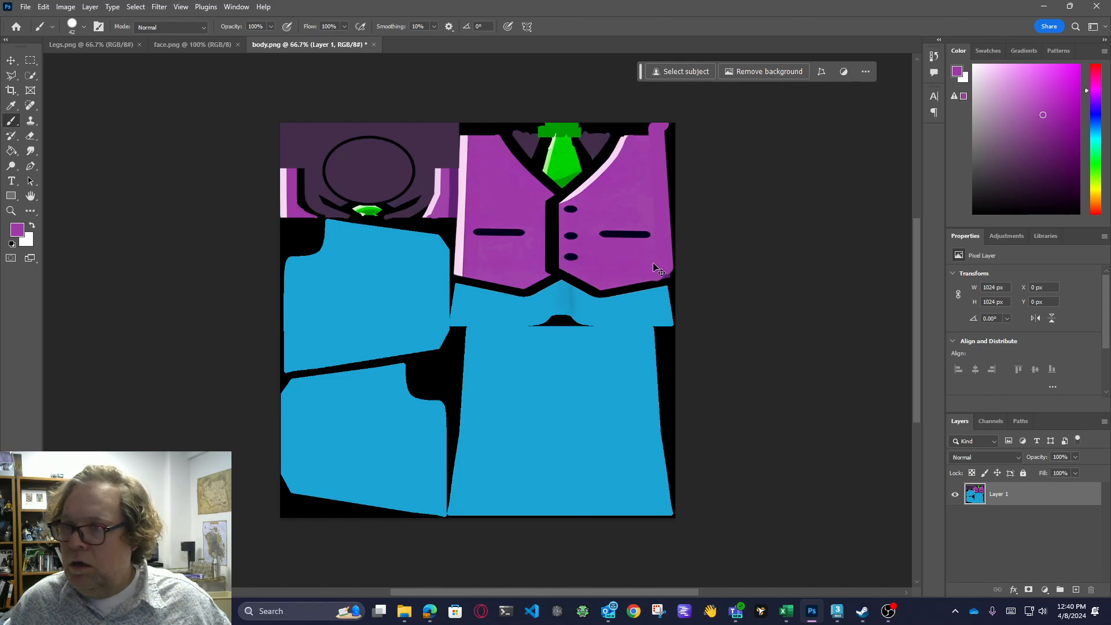
Lasso the area above the hem at the buttoned half's outer corner, fill that corner with purple brushwork and deselect
click(10, 211)
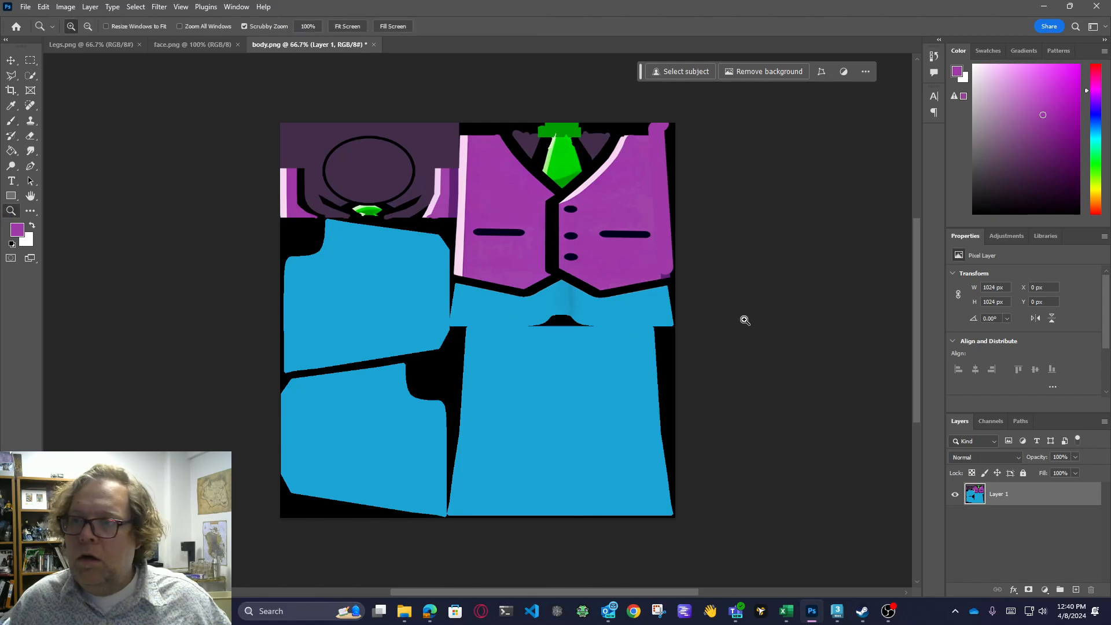
click(703, 305)
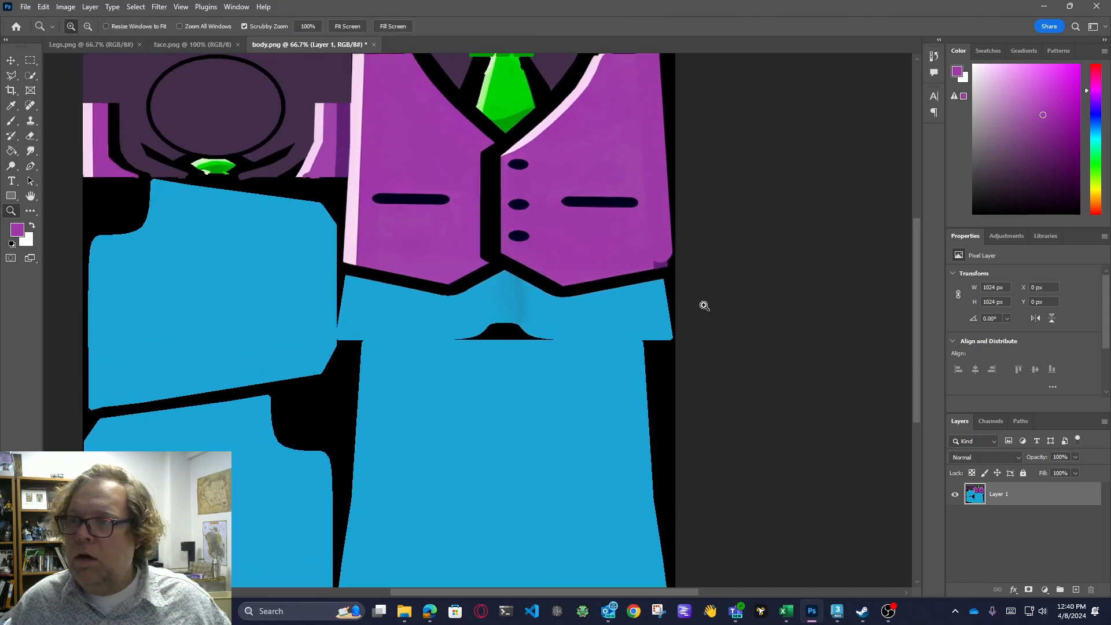
click(11, 75)
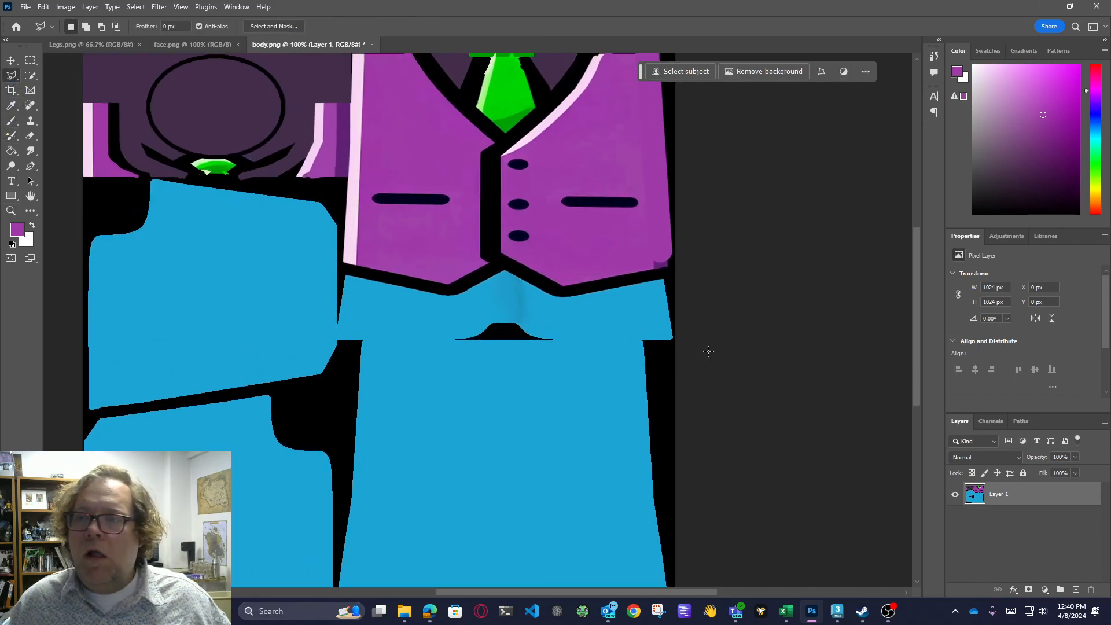
click(565, 285)
click(753, 251)
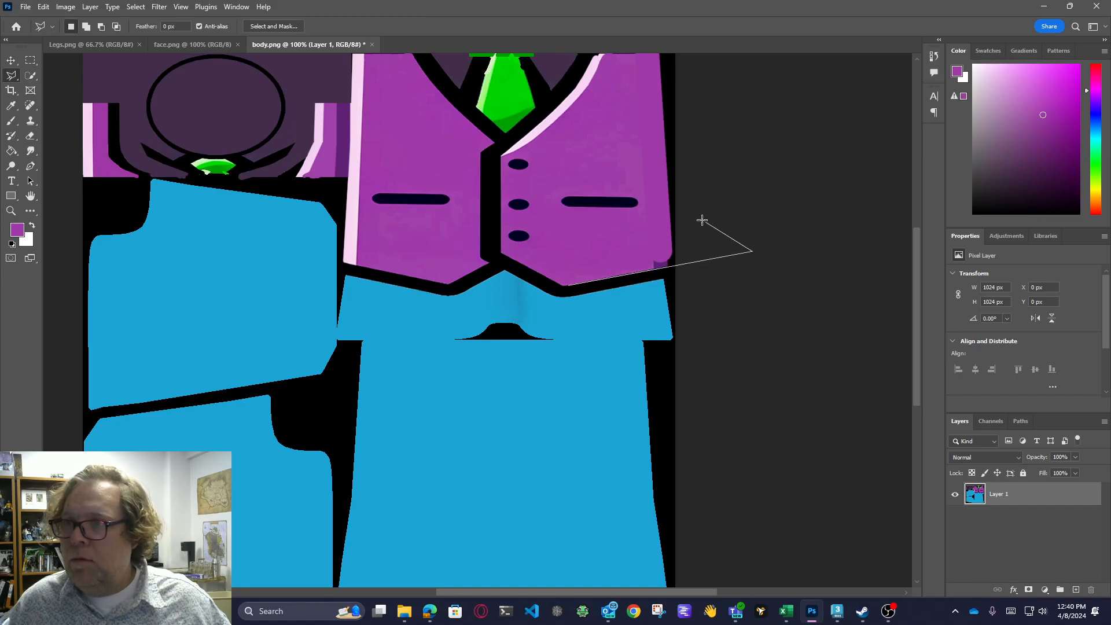
double_click(683, 169)
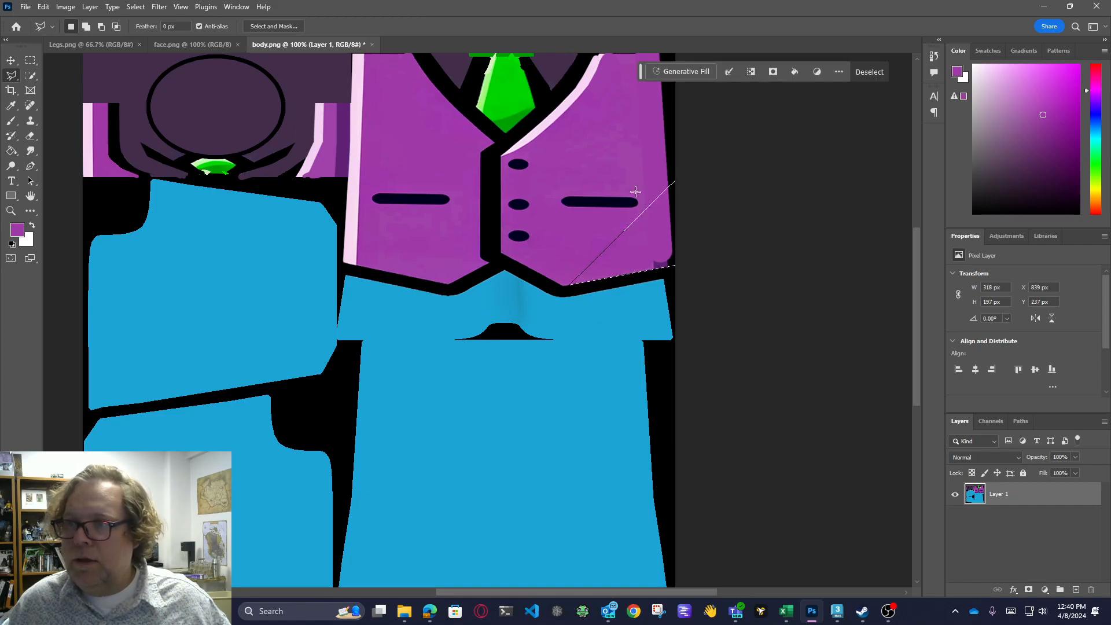
click(11, 121)
drag(730, 256, 656, 274)
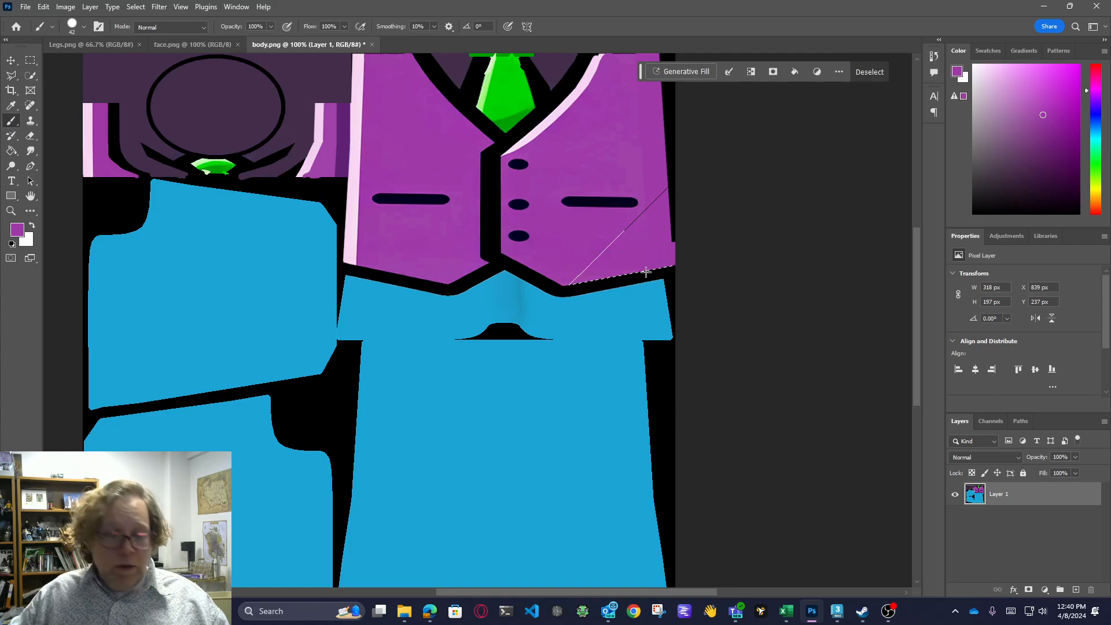
key(ctrl+d)
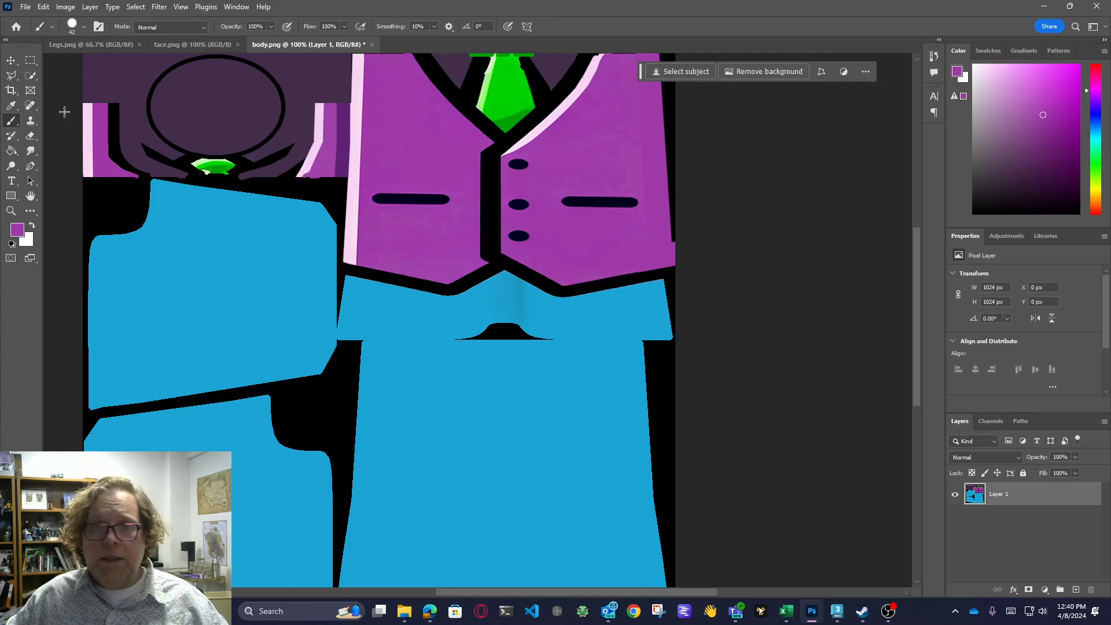
Lasso the unbuttoned vest half along its hem and outer edge, paint its pale side strip purple up to the canvas edge and deselect
click(11, 75)
click(449, 286)
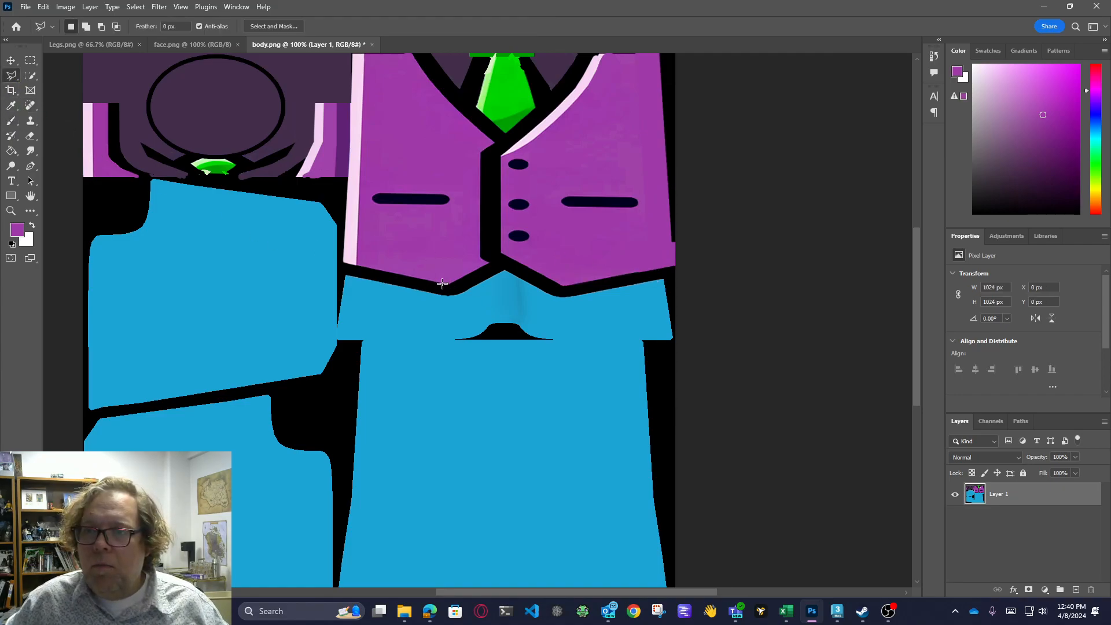
click(342, 262)
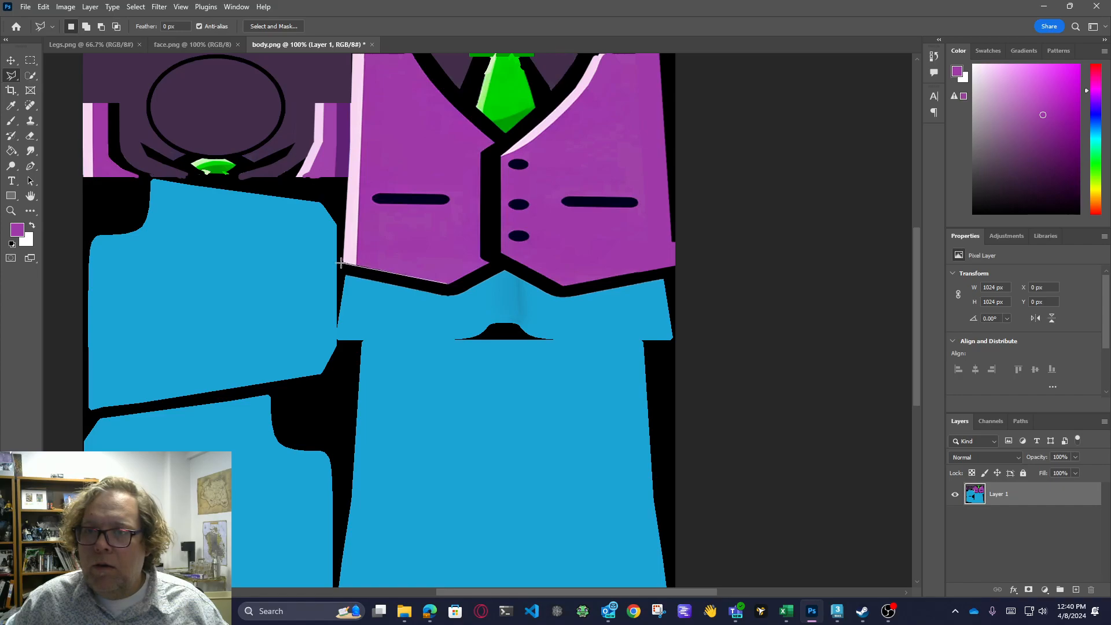
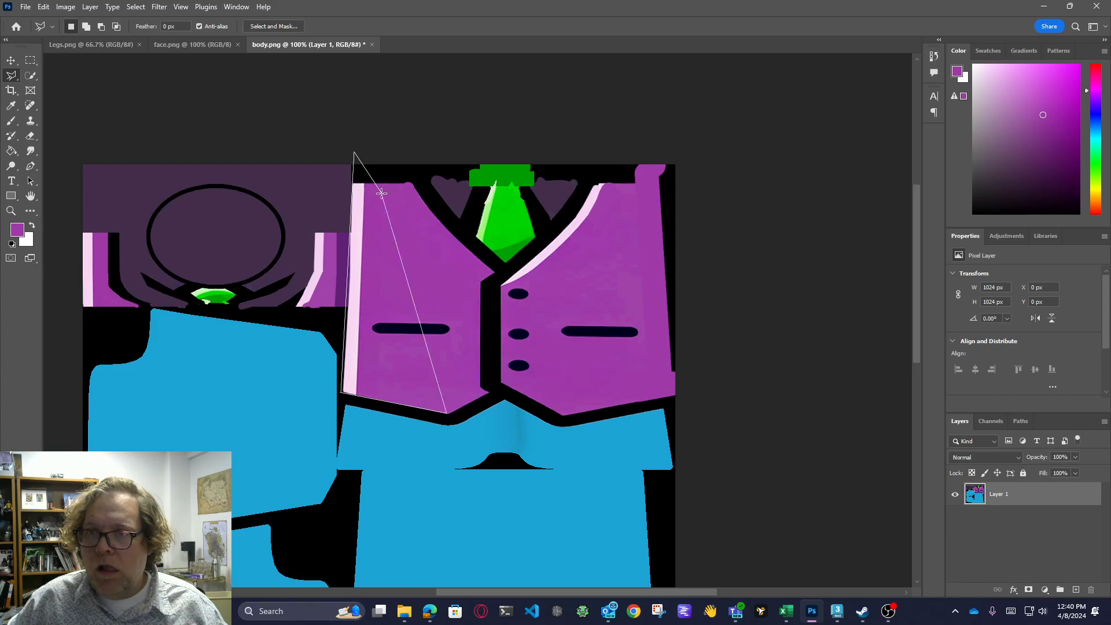
double_click(381, 193)
key(b)
mouse_move(360, 177)
mouse_down()
mouse_move(348, 400)
mouse_move(364, 247)
mouse_up()
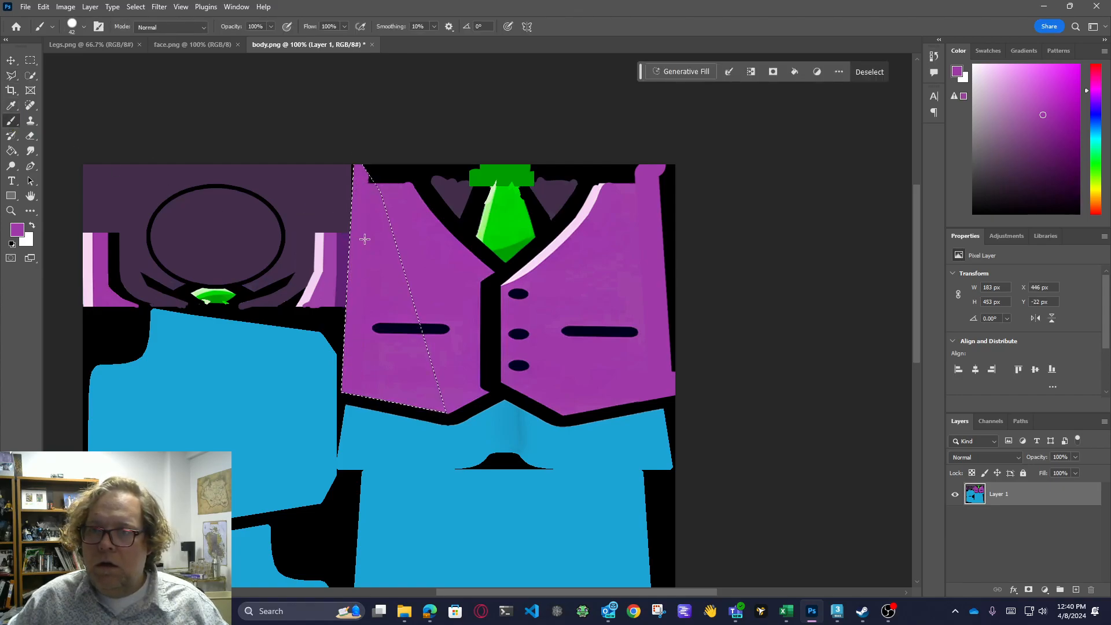
key(ctrl+d)
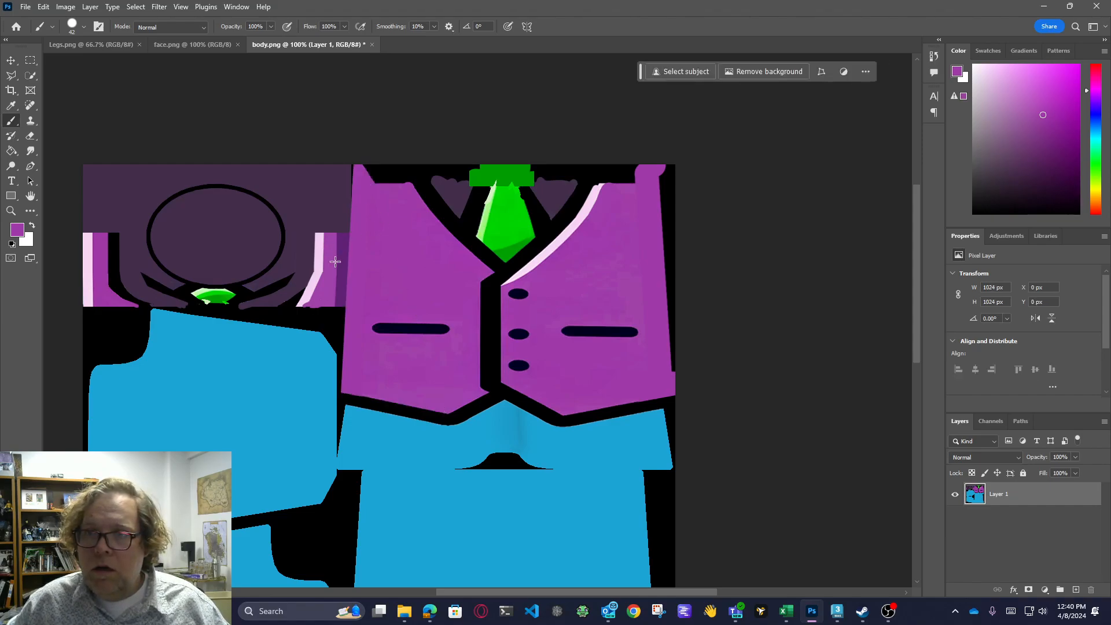
On the collar piece, paint the dark strip beside the vest and the pale strip at the opposite edge purple, using a rectangular selection for the latter
drag(341, 245, 344, 238)
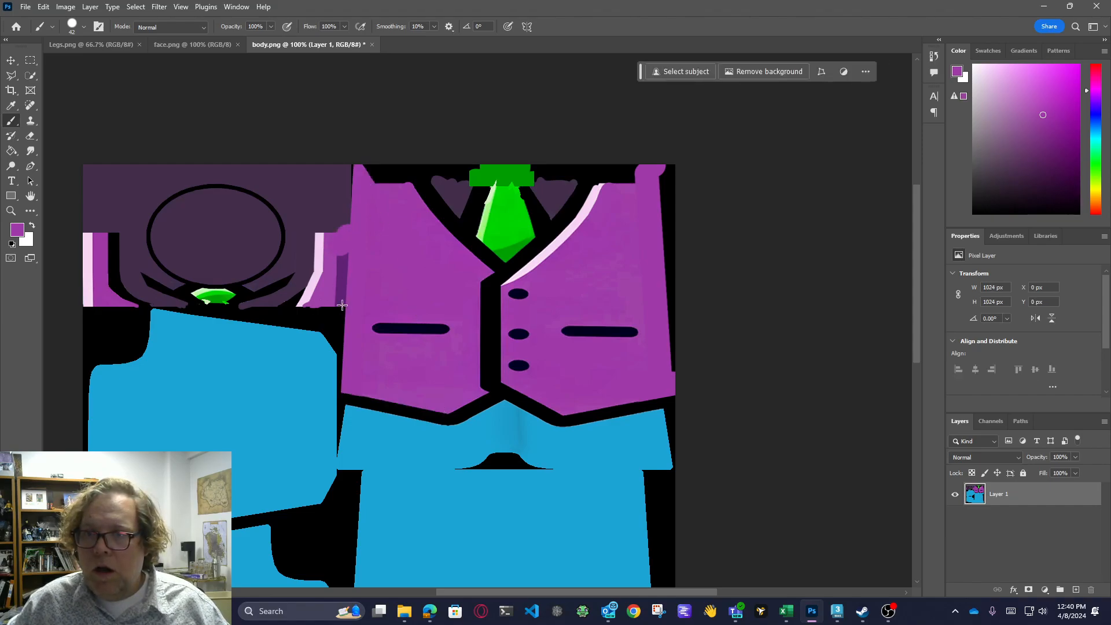
drag(343, 299, 338, 308)
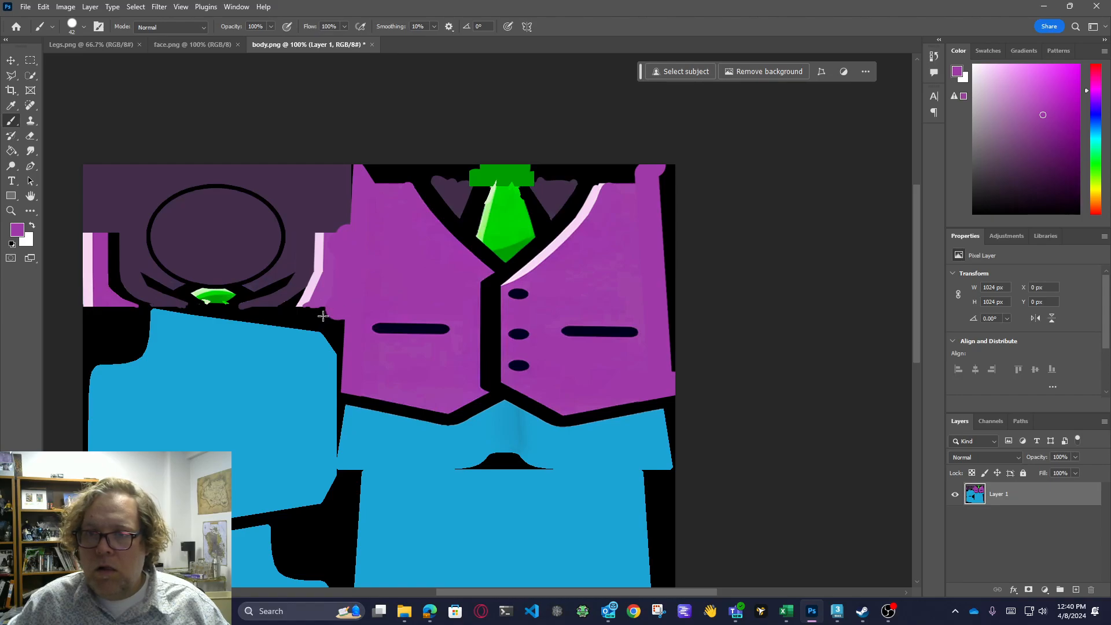
drag(89, 316, 90, 312)
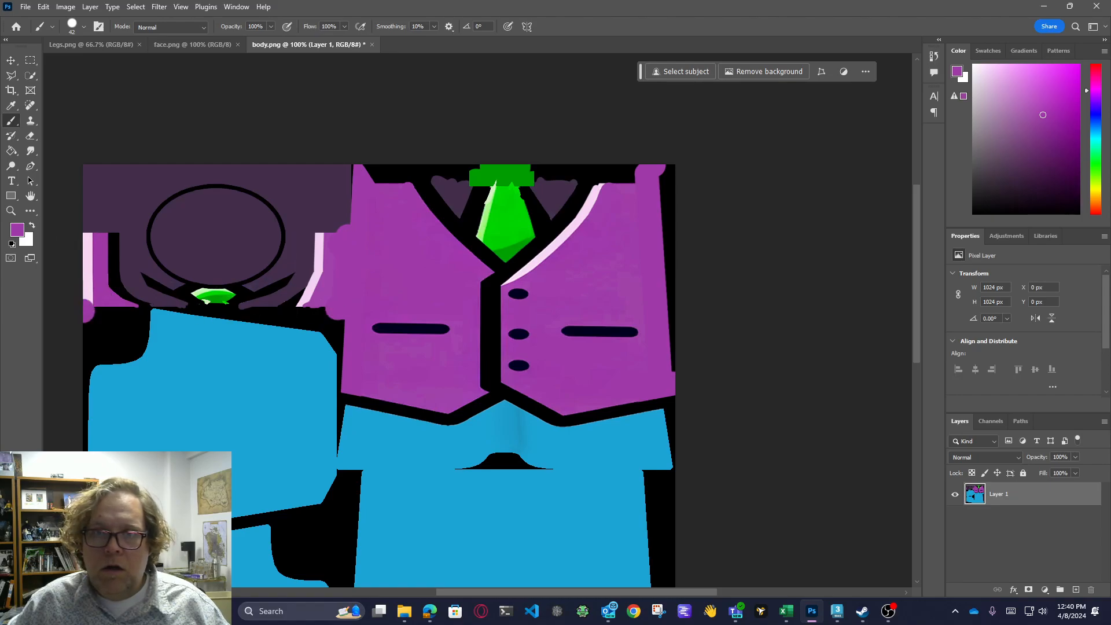
click(36, 62)
mouse_move(76, 234)
mouse_down()
mouse_move(98, 246)
mouse_move(101, 274)
mouse_move(85, 257)
mouse_up()
key(b)
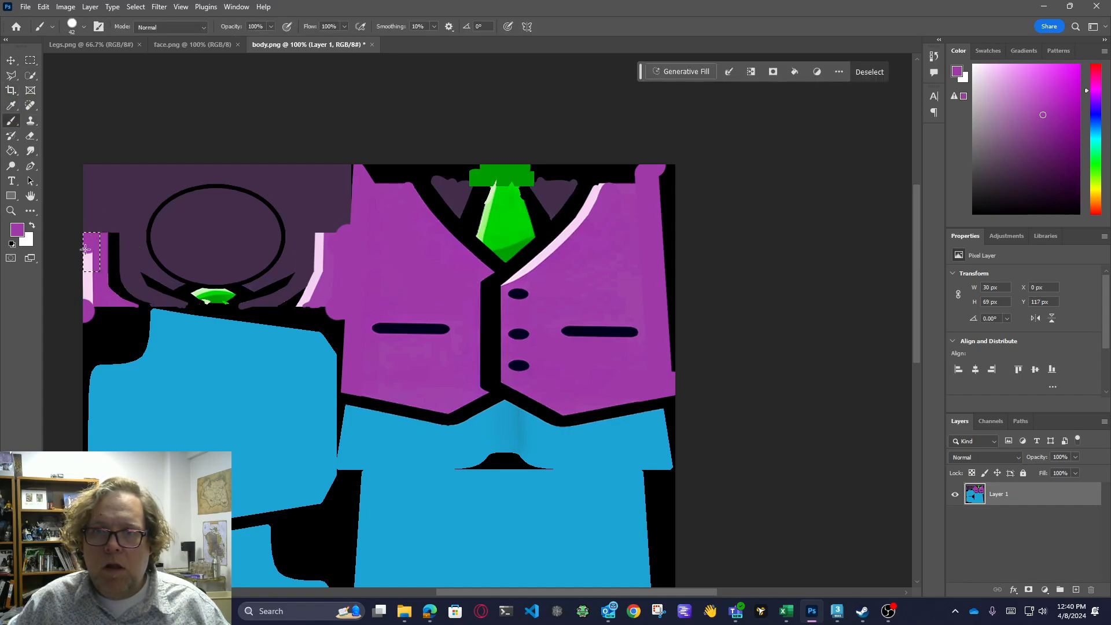
key(ctrl+d)
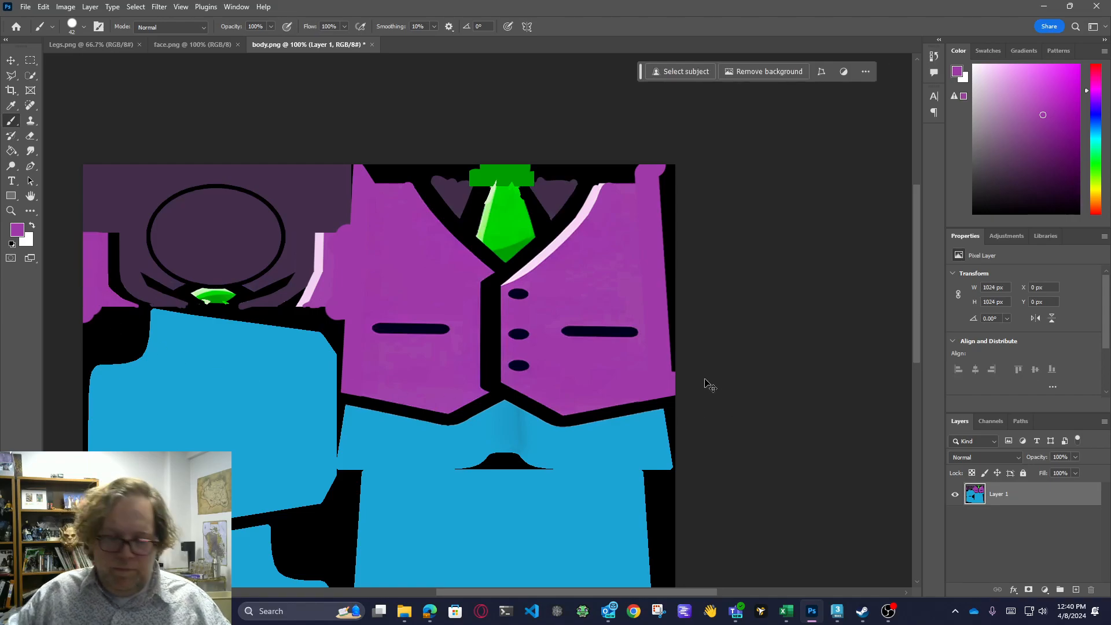
Sample the dark purple from the collar piece as the fill colour and add a new layer above the artwork
key(ctrl+minus)
key(ctrl+minus)
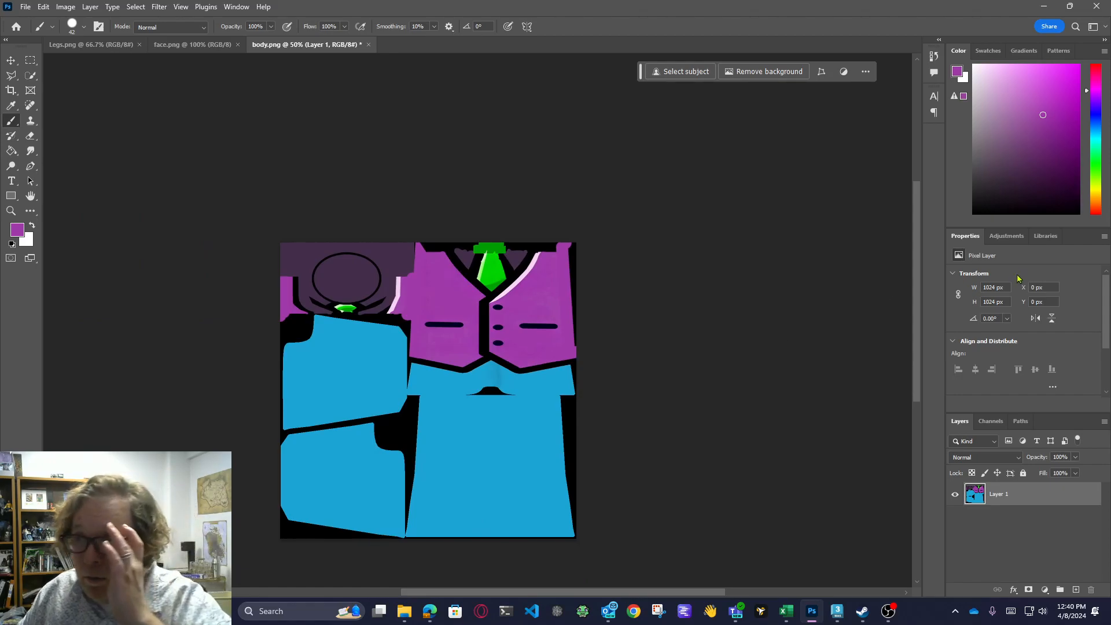
scroll(776, 312, down, 3)
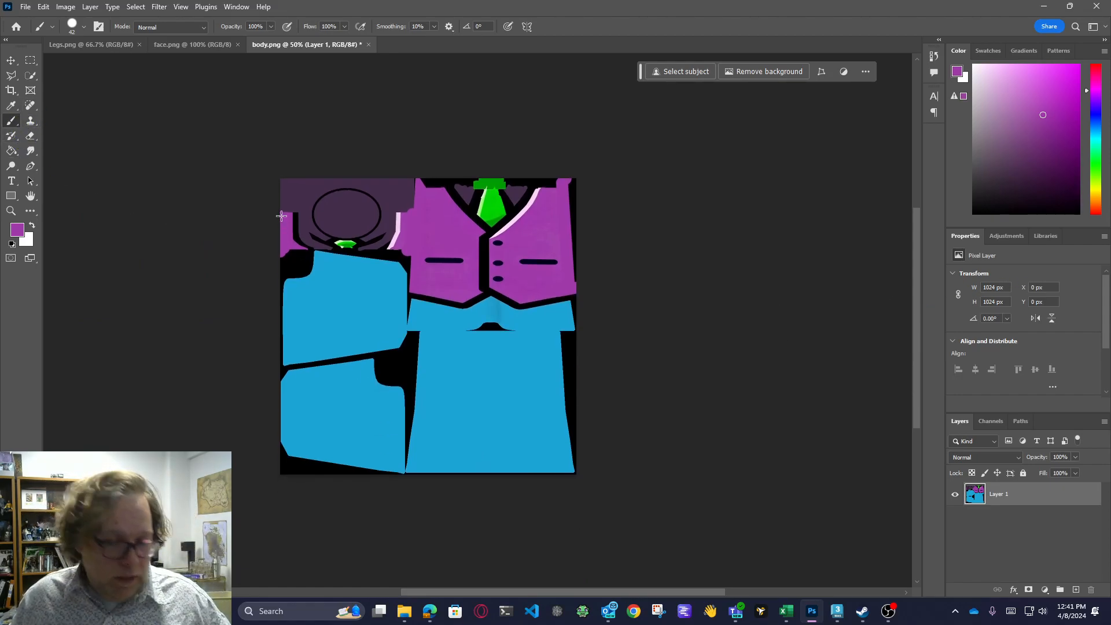
click(11, 151)
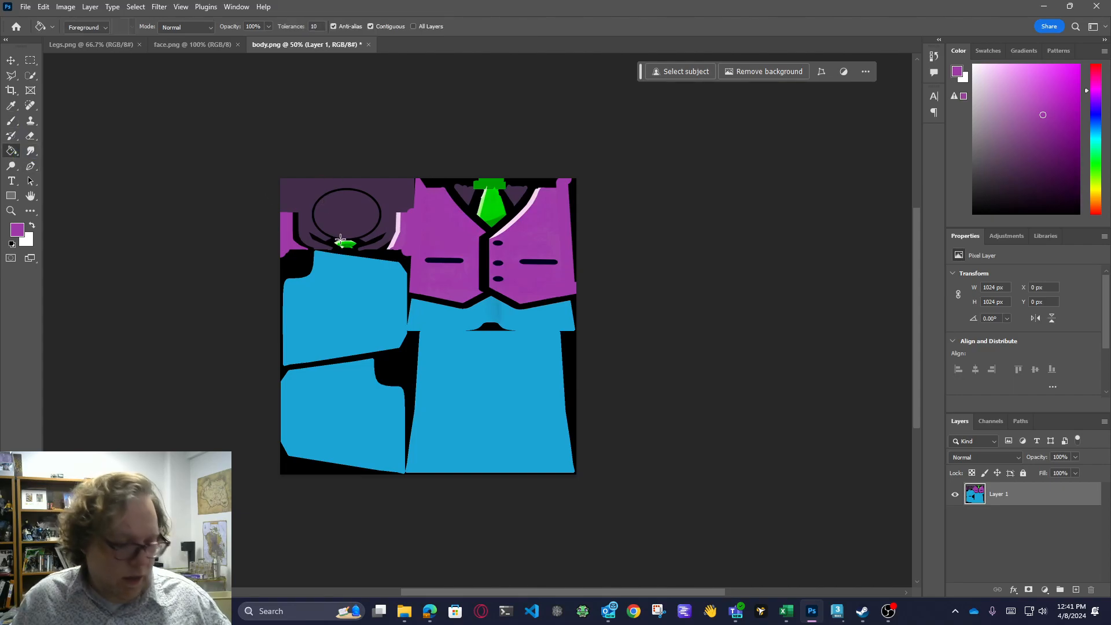
alt+click(343, 215)
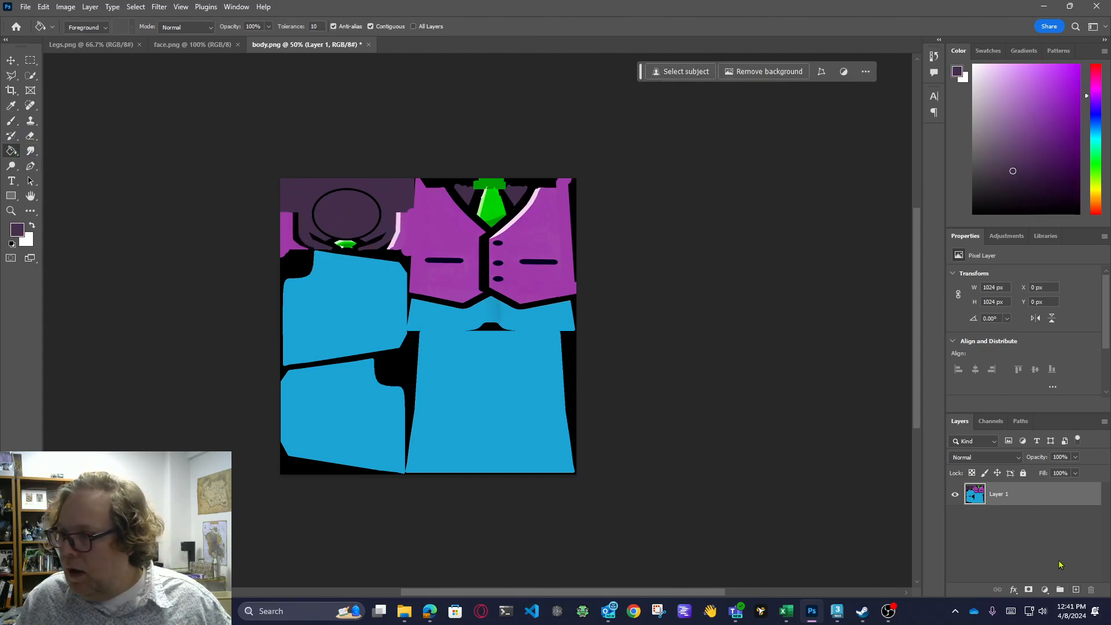
click(1075, 589)
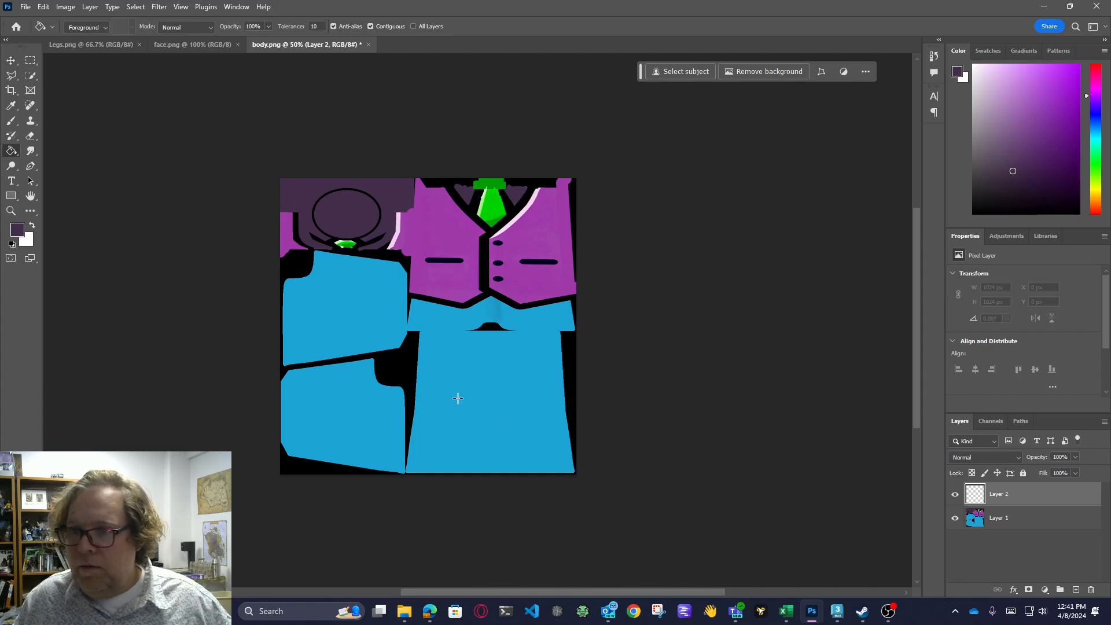
Make Layer 1 active and try to quick-select its blue area, clearing the selection after each attempt
click(31, 76)
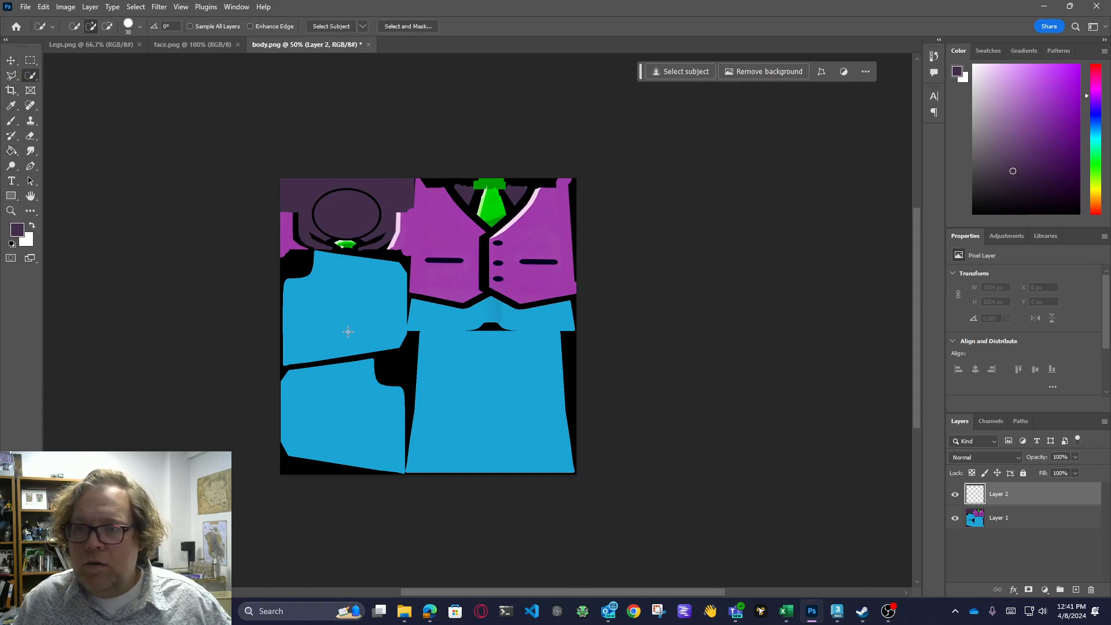
key(ctrl+d)
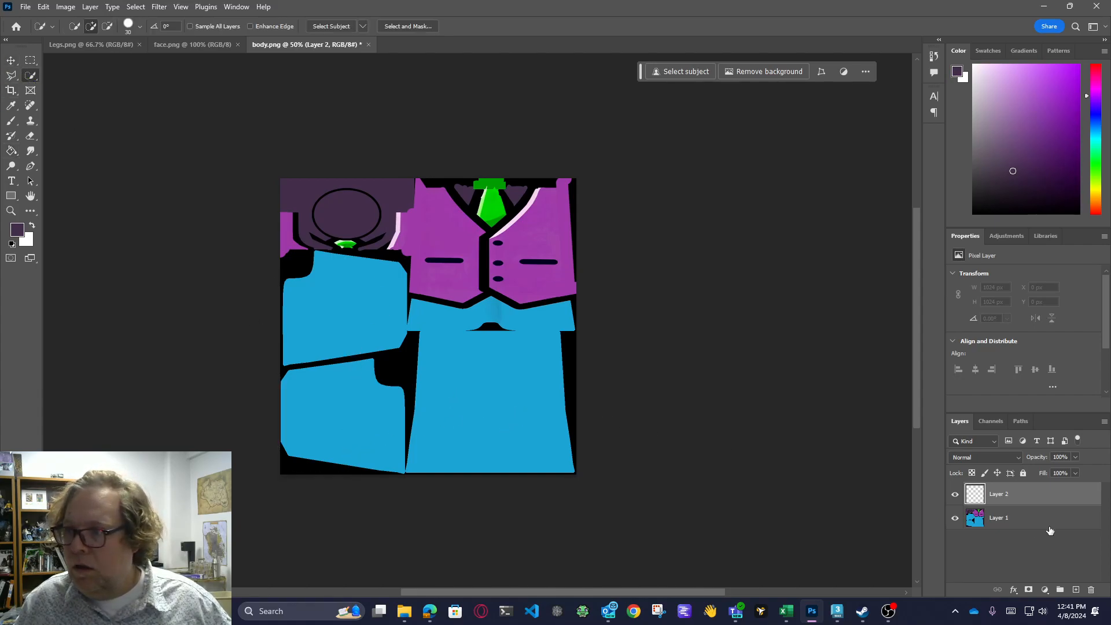
click(1030, 524)
key(ctrl+a)
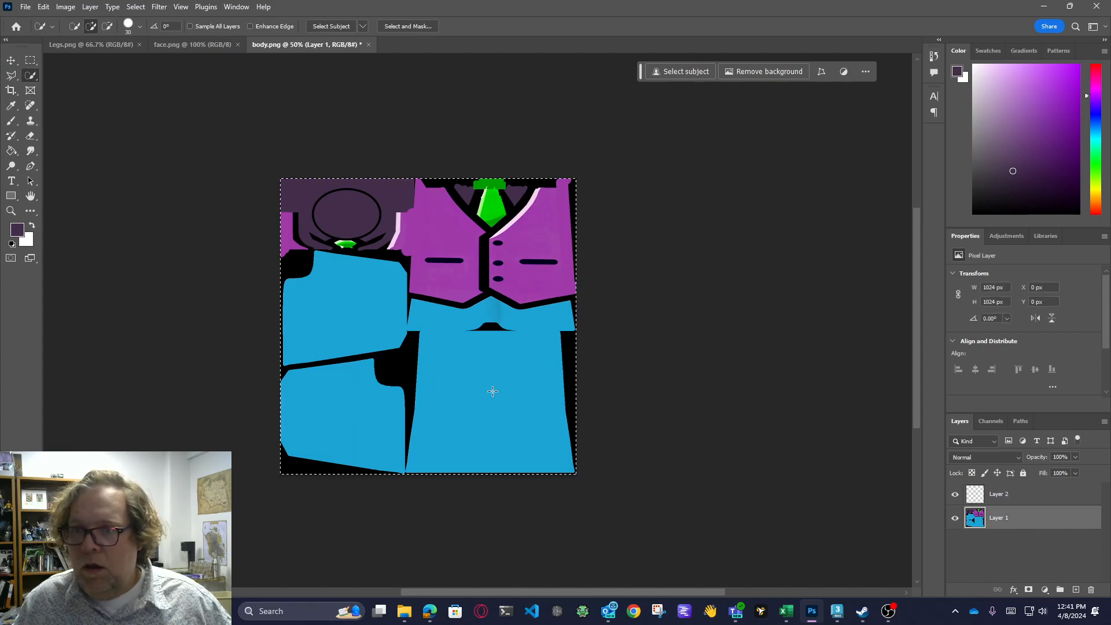
key(ctrl+d)
click(356, 308)
key(ctrl+d)
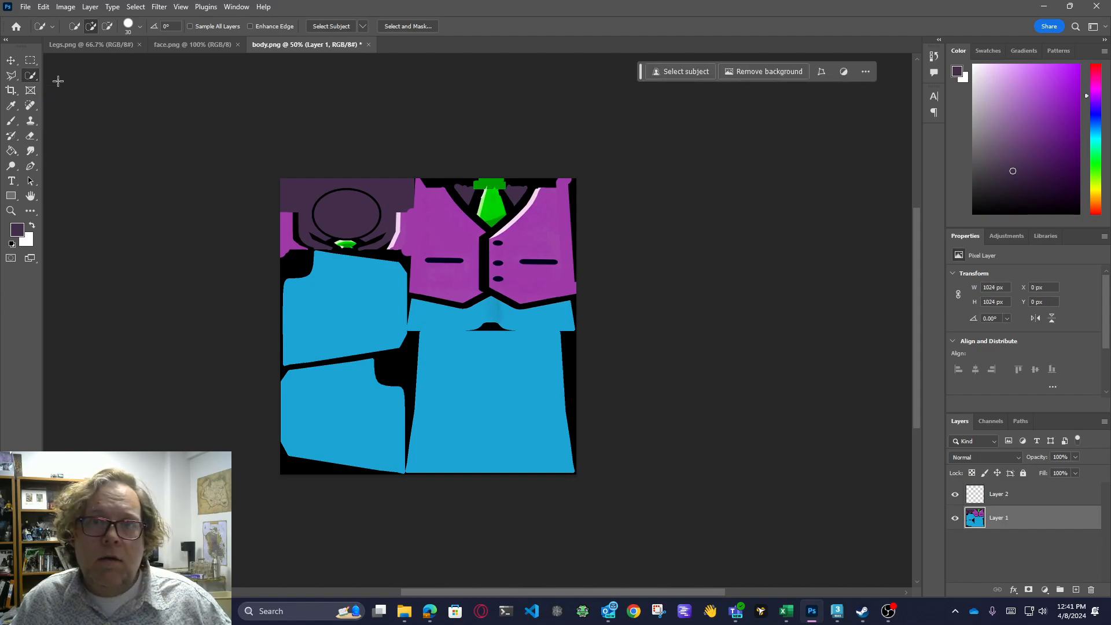
Select the connected blue areas of Layer 1 with the Magic Wand, and make the empty Layer 2 active
right_click(31, 76)
click(81, 98)
click(373, 446)
click(998, 493)
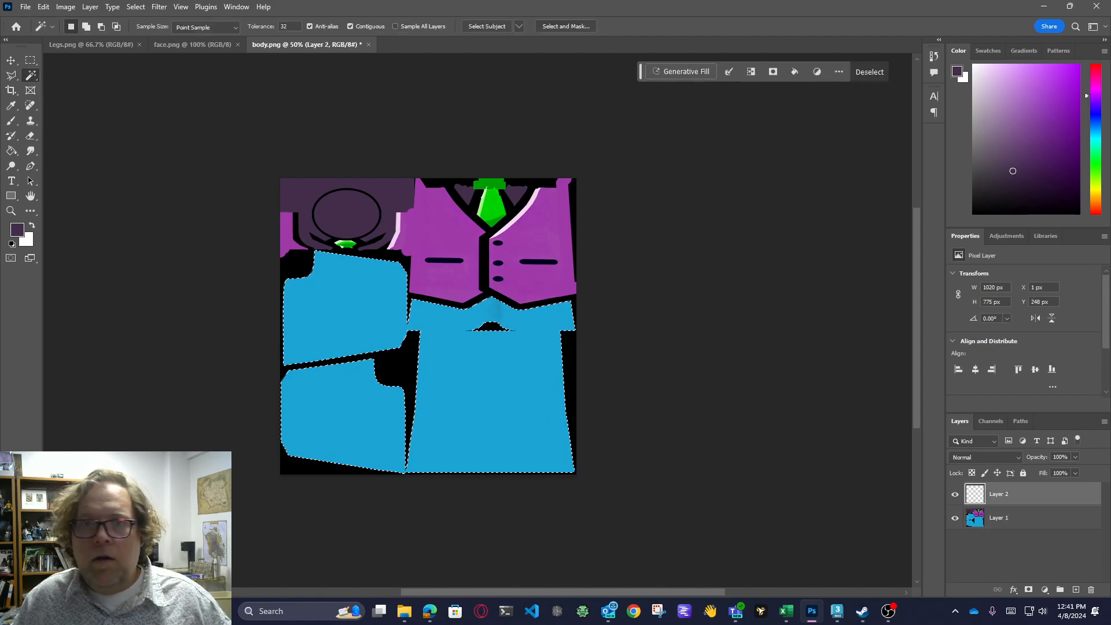
Expand the selection around the blue torso areas, fill it with the dark purple on Layer 2, and deselect
key(g)
click(136, 7)
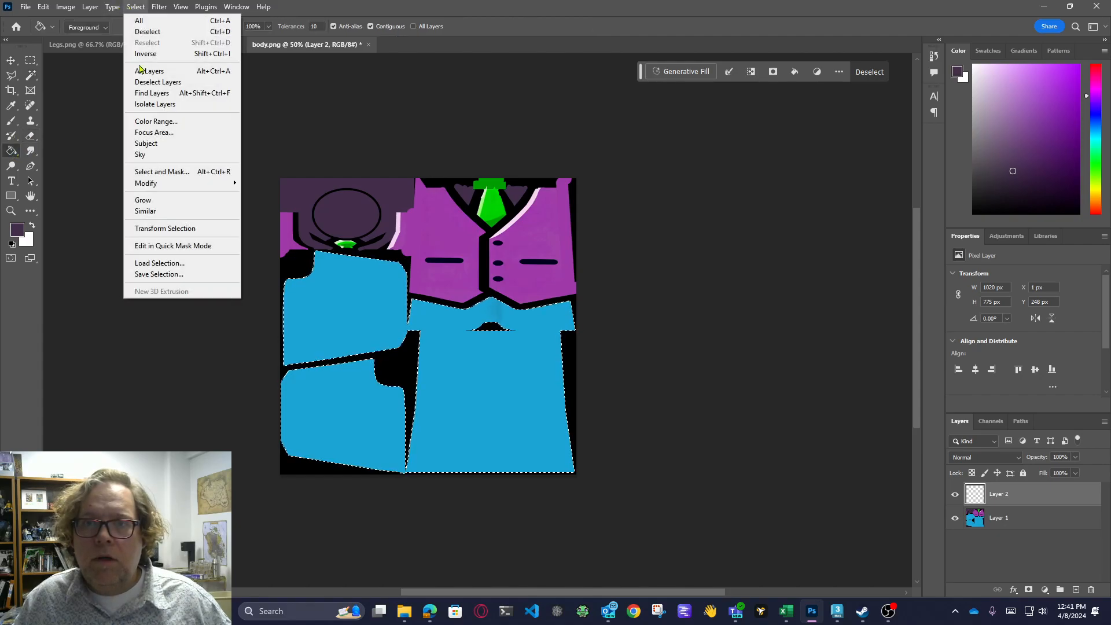
mouse_move(173, 183)
click(283, 207)
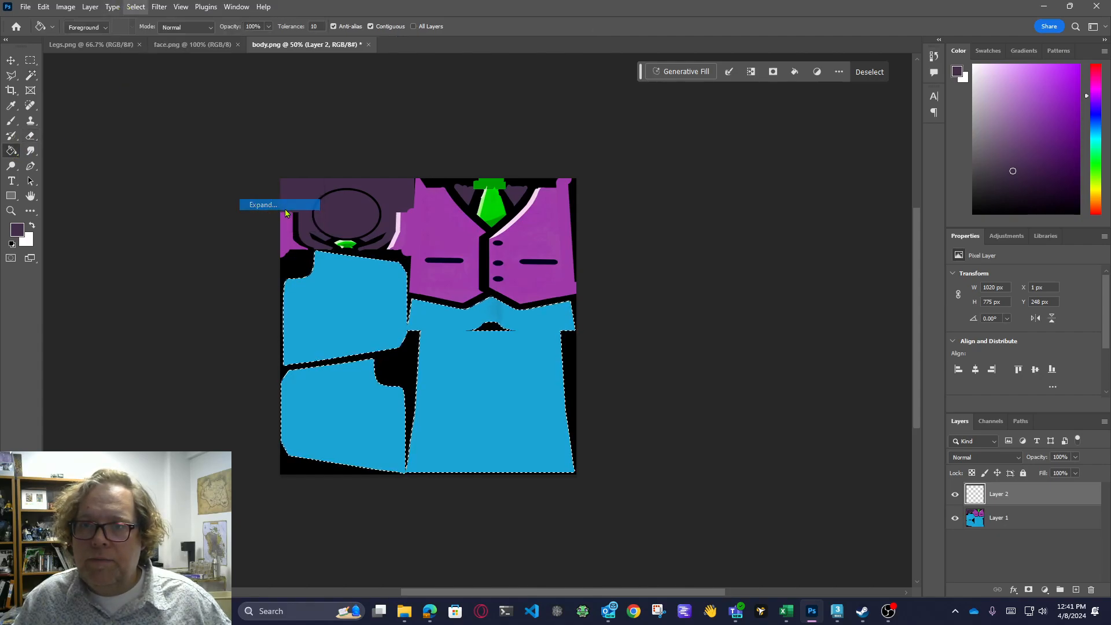
click(610, 191)
click(532, 408)
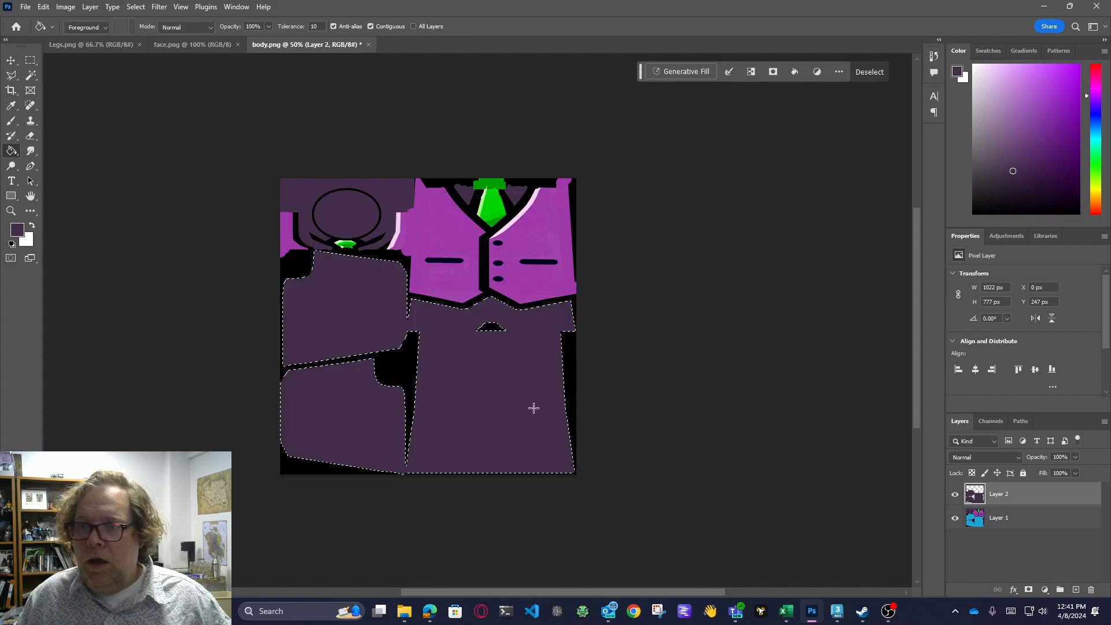
key(ctrl+d)
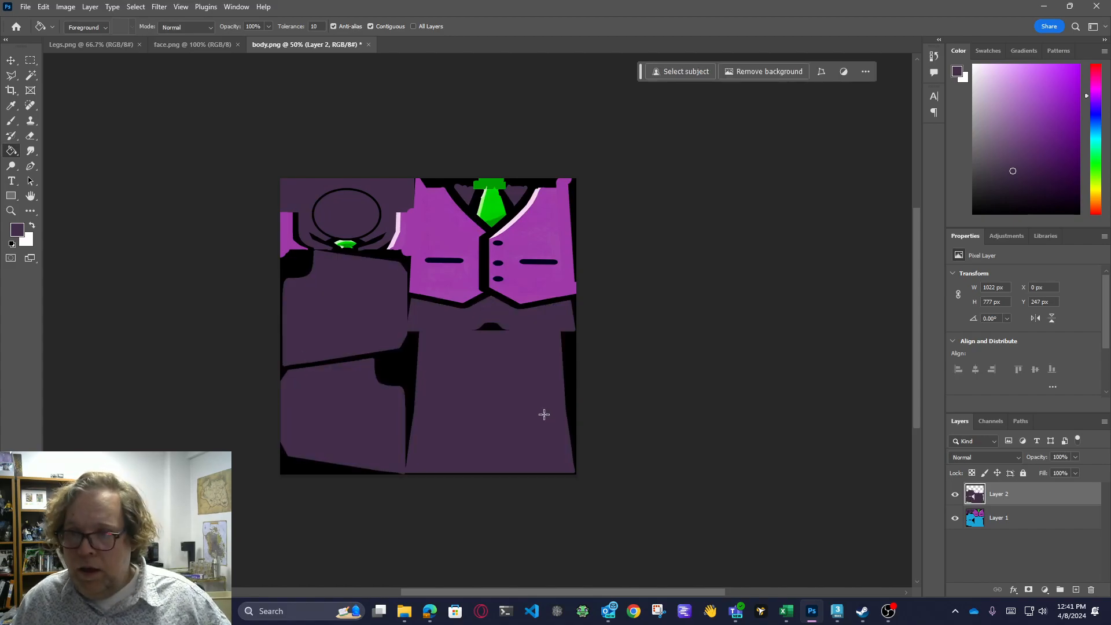
Flatten the two layers into one background and save body.png
right_click(1023, 502)
click(1030, 288)
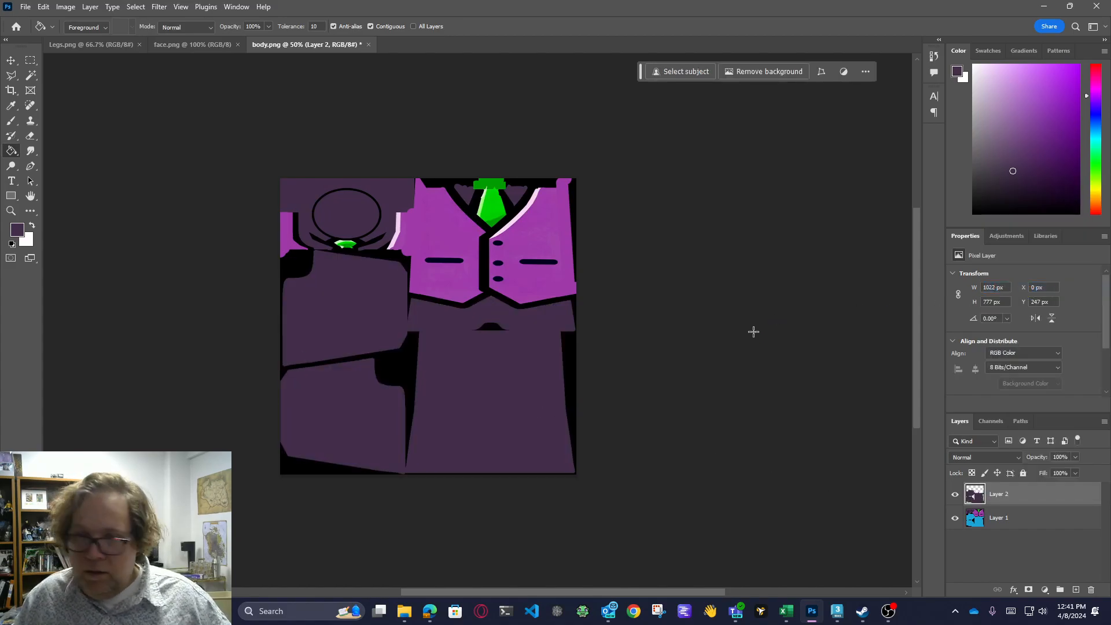
key(ctrl+s)
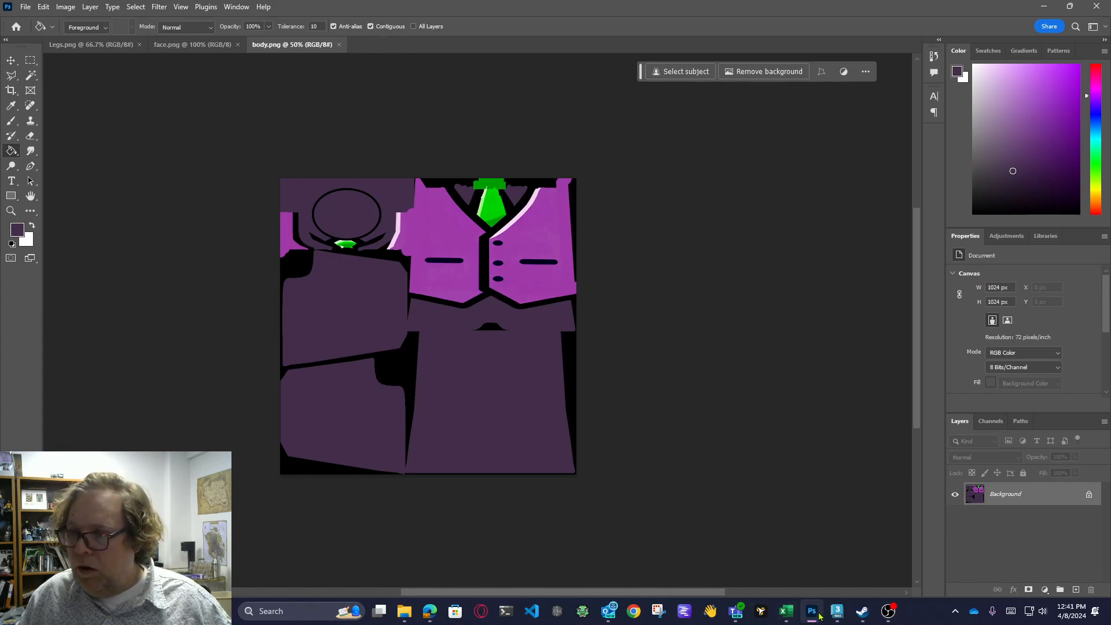
Switch to 3ds Max and inspect the updated torso texture on the front of the character
click(838, 611)
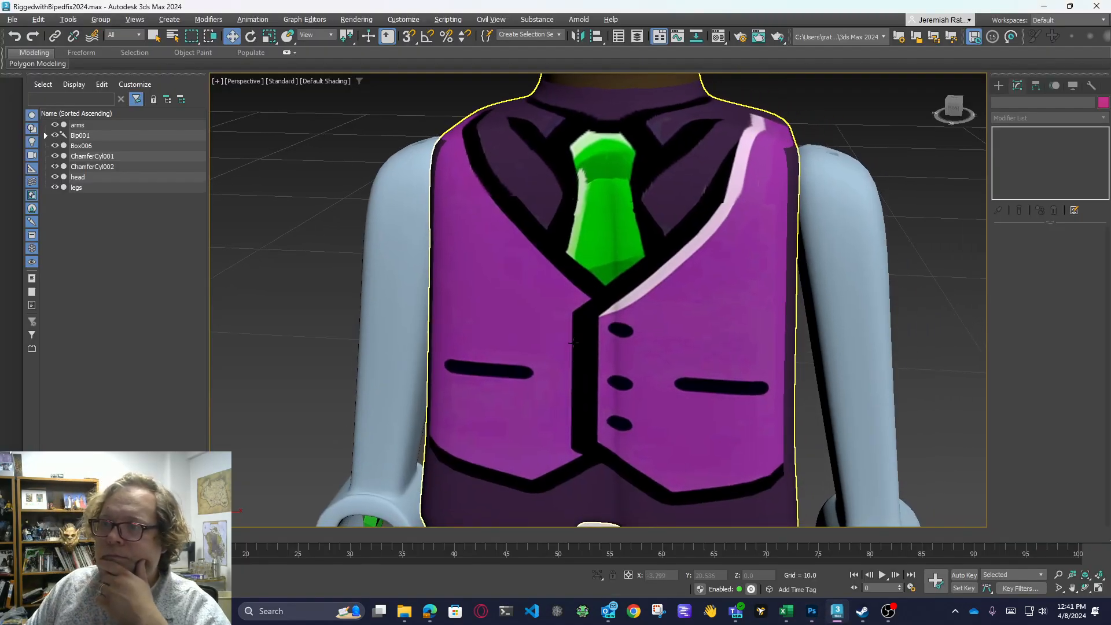
scroll(573, 344, down, 5)
drag(959, 112, 660, 283)
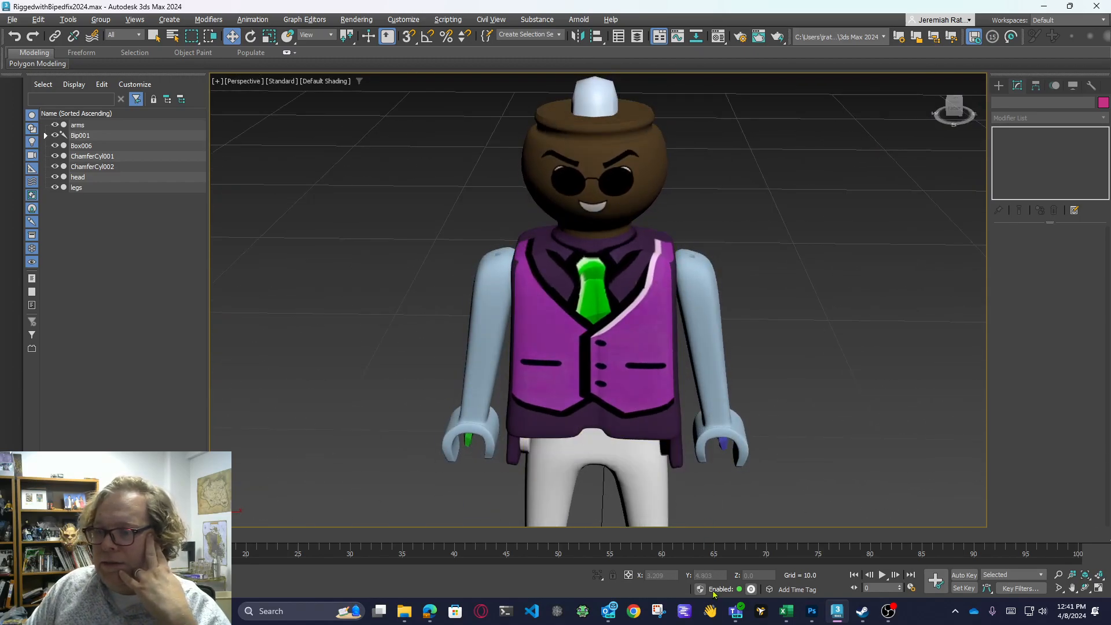
Compare the collar piece of body.png in Photoshop with the shoulder and side of the torso model in 3ds Max
click(812, 612)
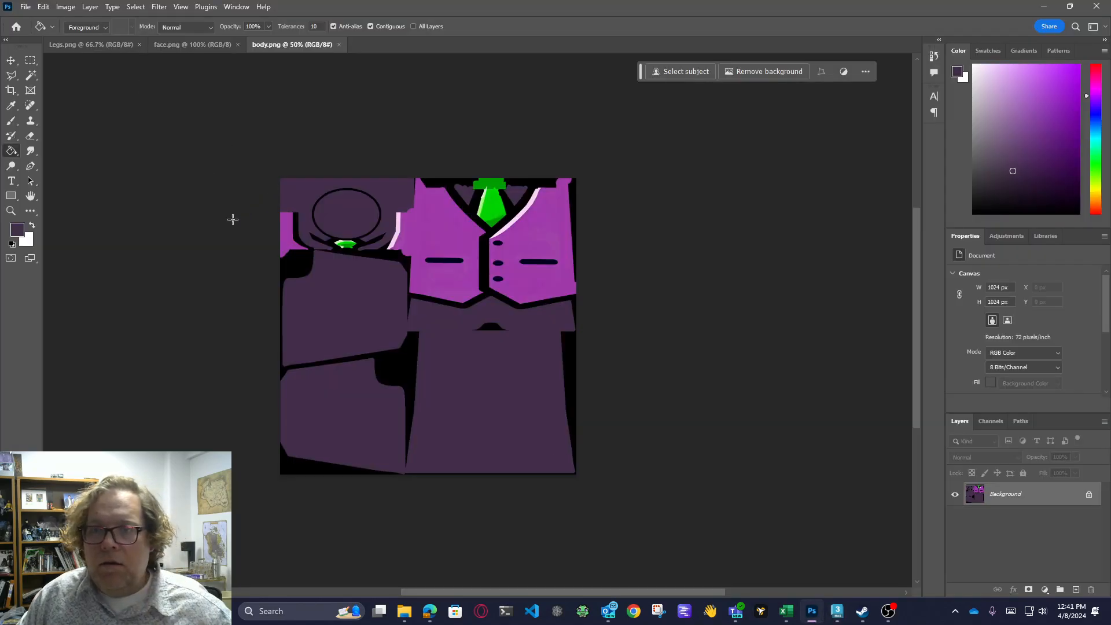
click(10, 212)
click(301, 244)
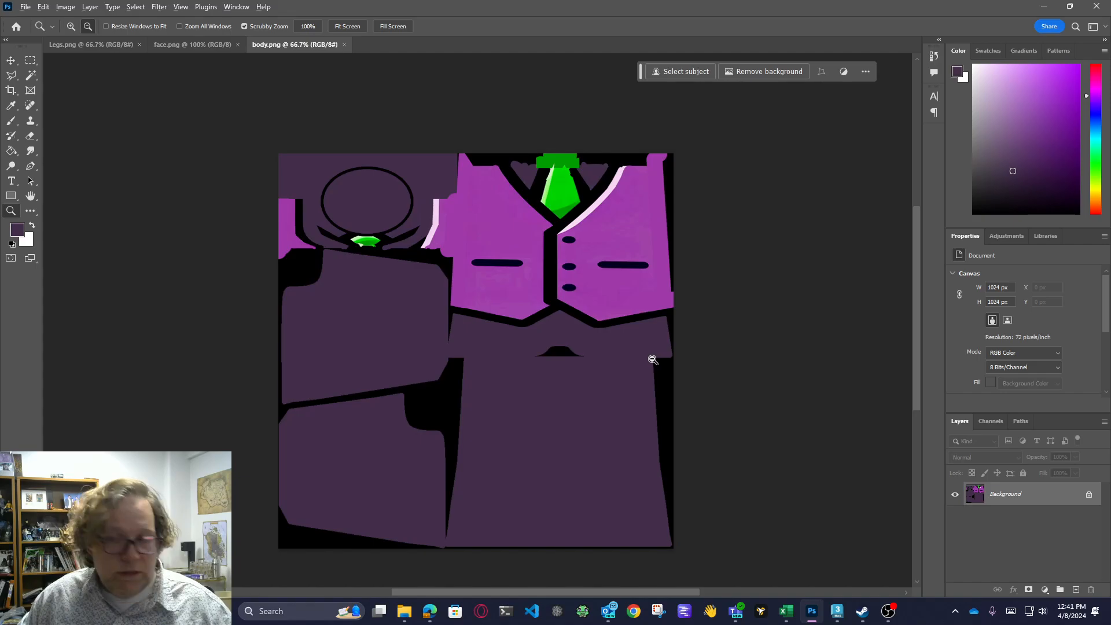
click(838, 611)
drag(704, 289, 606, 235)
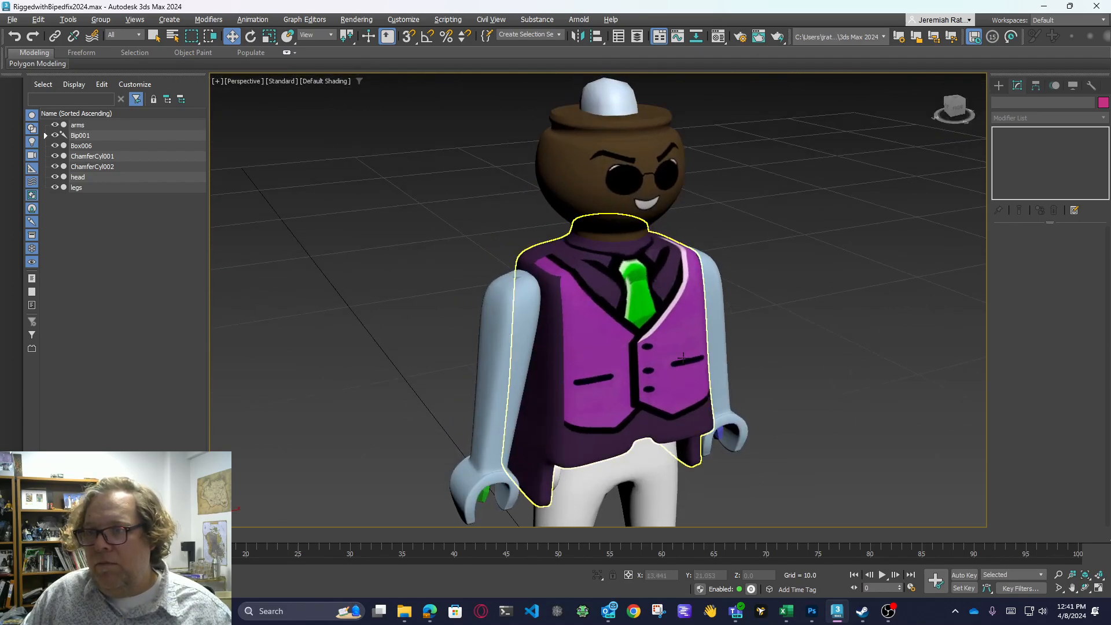
click(812, 611)
click(11, 121)
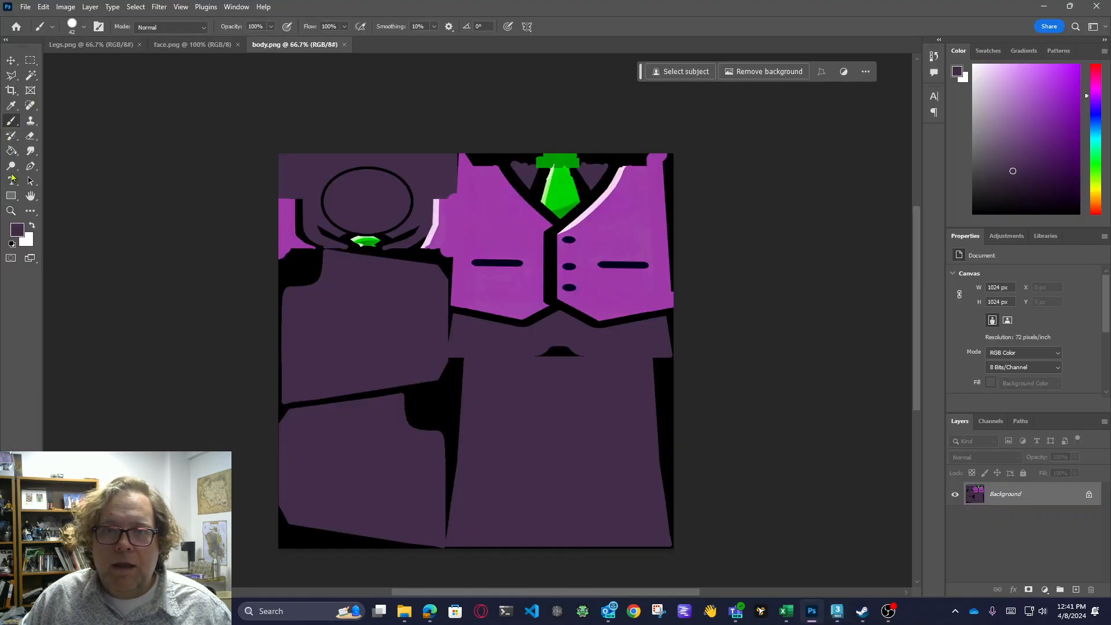
click(12, 211)
click(441, 251)
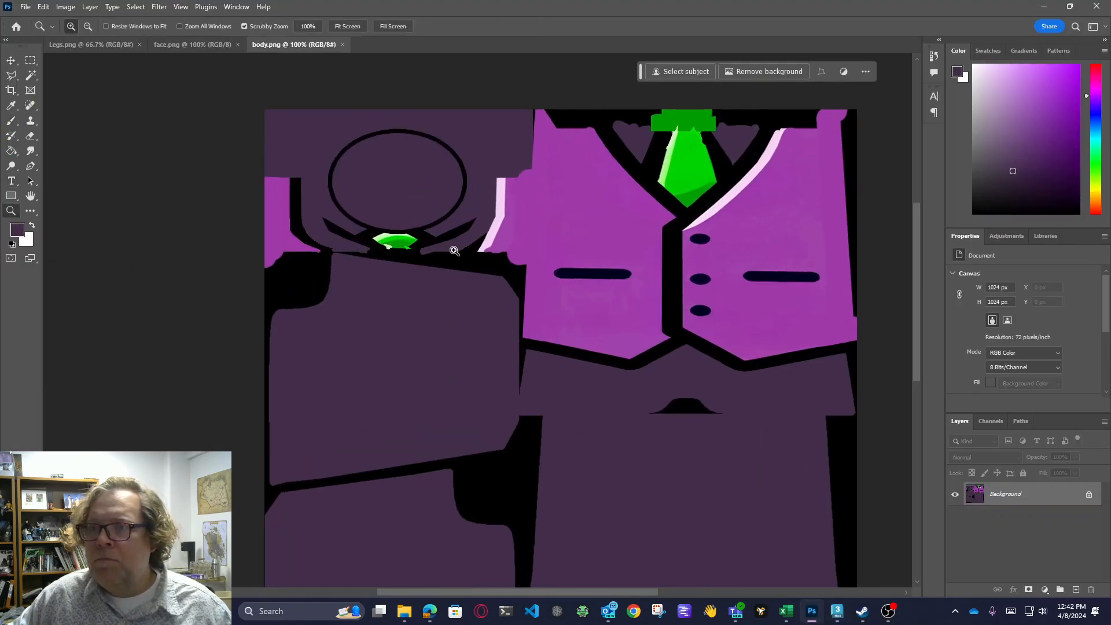
key(alt+Tab)
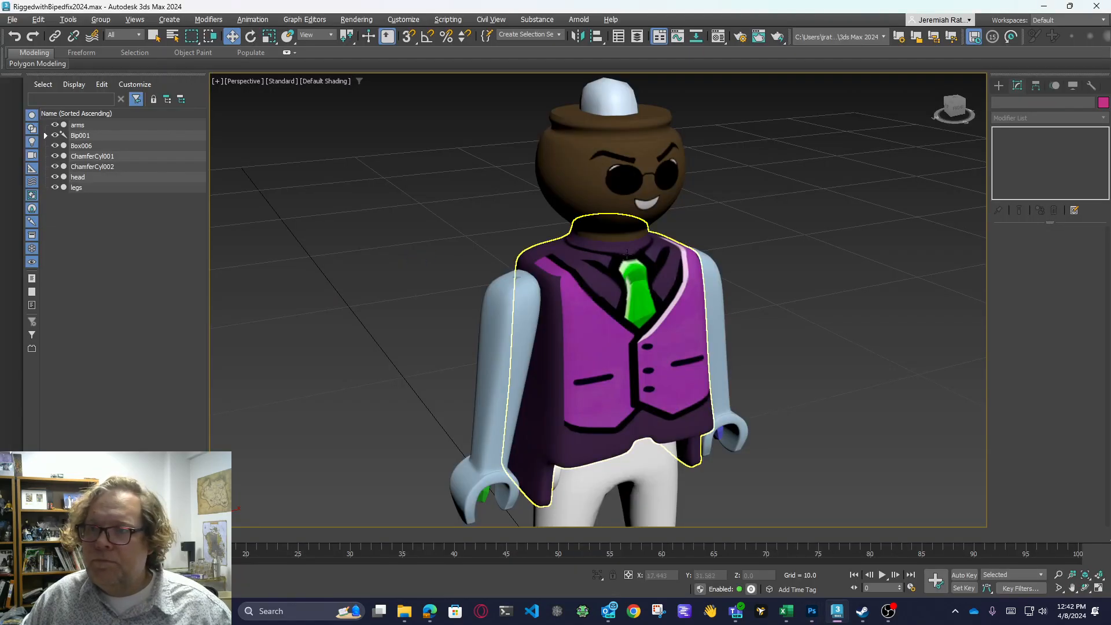
key(alt+Tab)
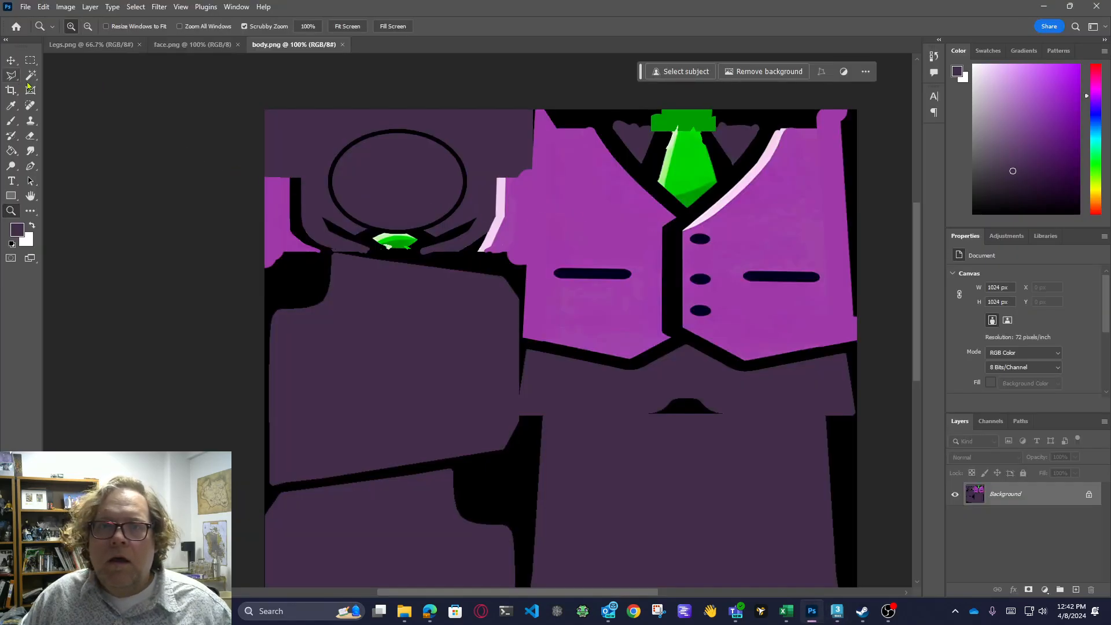
Brush dark purple over the full height of the purple, black and white side strips on the collar piece and save body.png
click(11, 120)
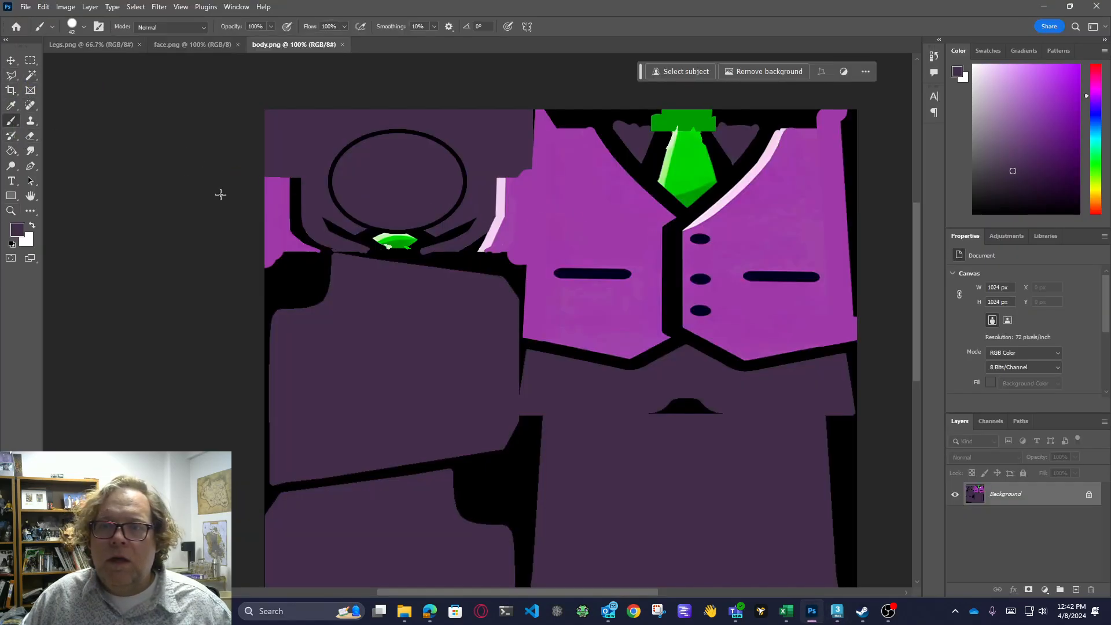
drag(279, 186, 299, 191)
drag(311, 252, 321, 252)
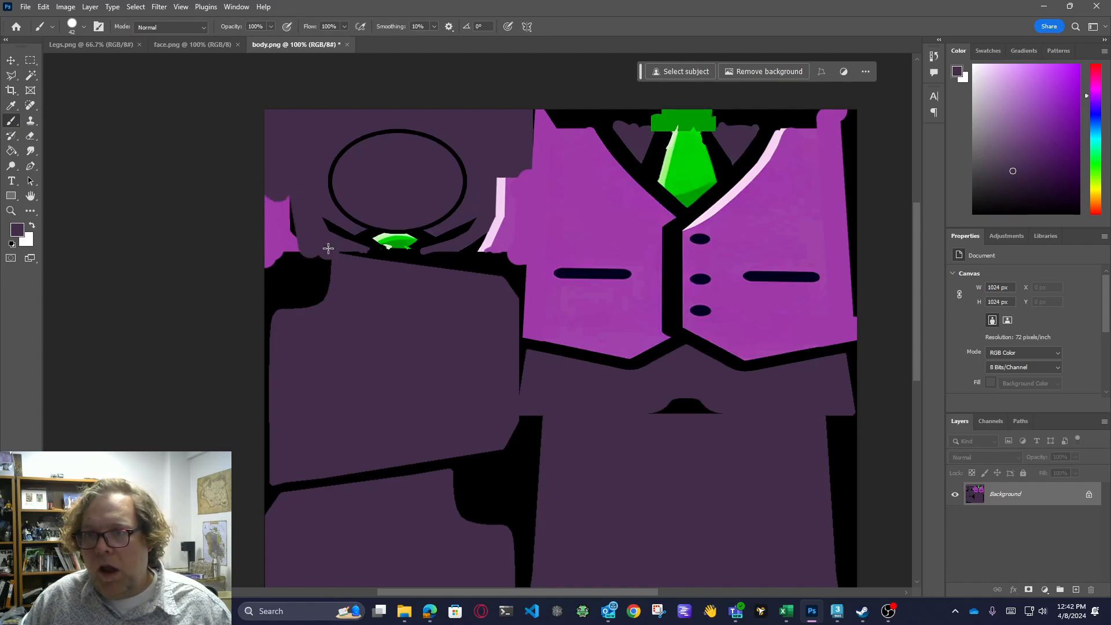
mouse_move(282, 210)
mouse_down()
mouse_move(299, 258)
mouse_move(259, 208)
mouse_move(260, 253)
mouse_move(269, 210)
mouse_move(266, 262)
mouse_move(314, 260)
mouse_up()
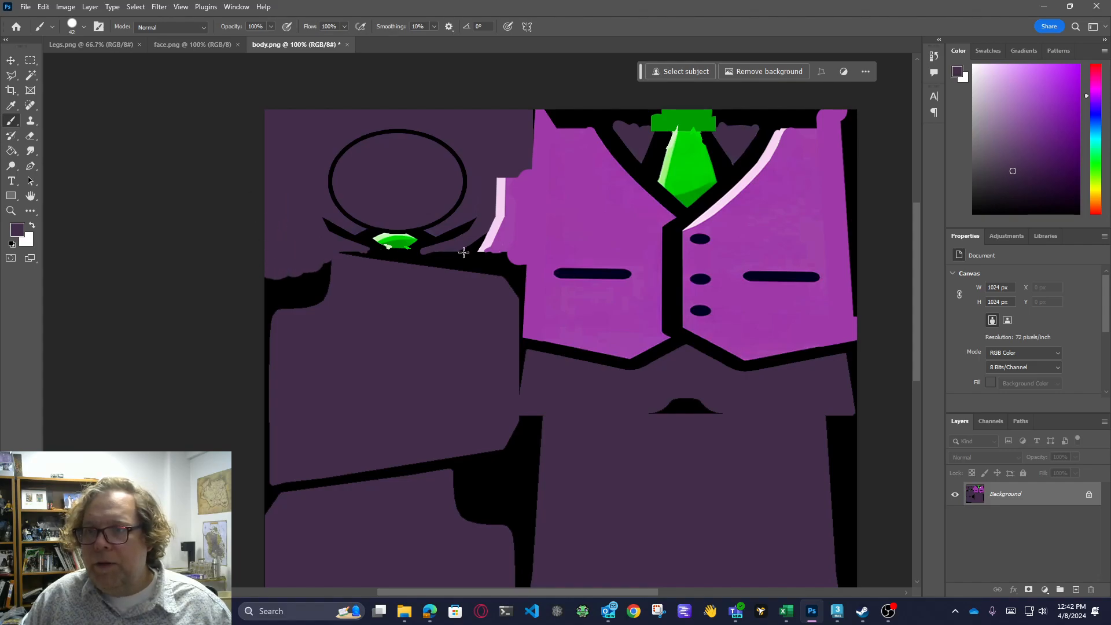
mouse_move(459, 252)
mouse_down()
mouse_move(495, 232)
mouse_move(509, 171)
mouse_up()
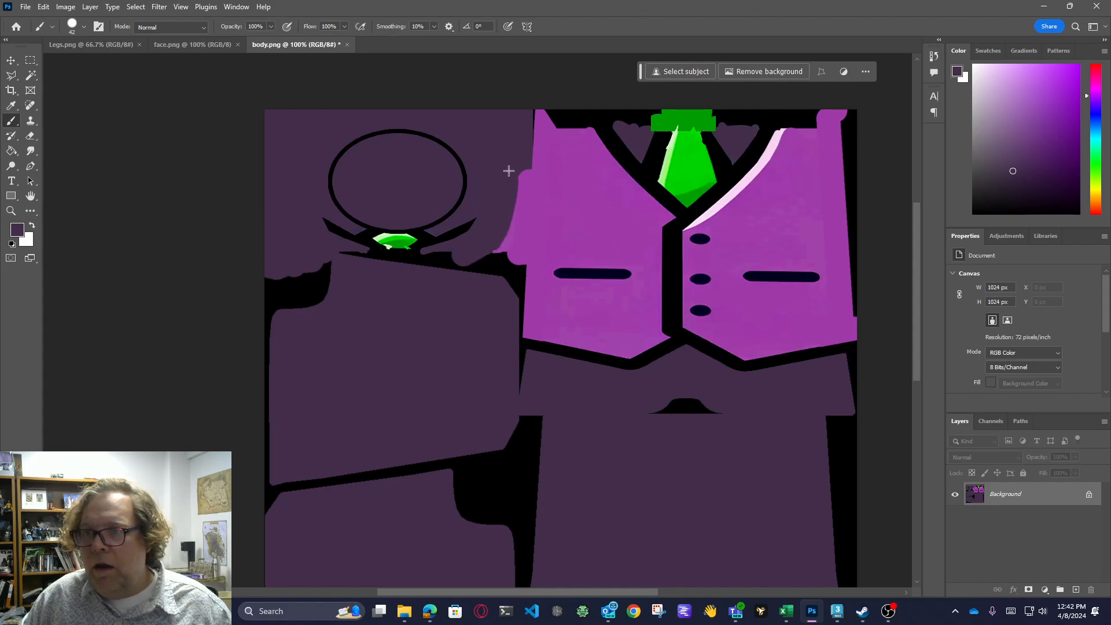
drag(516, 269, 495, 251)
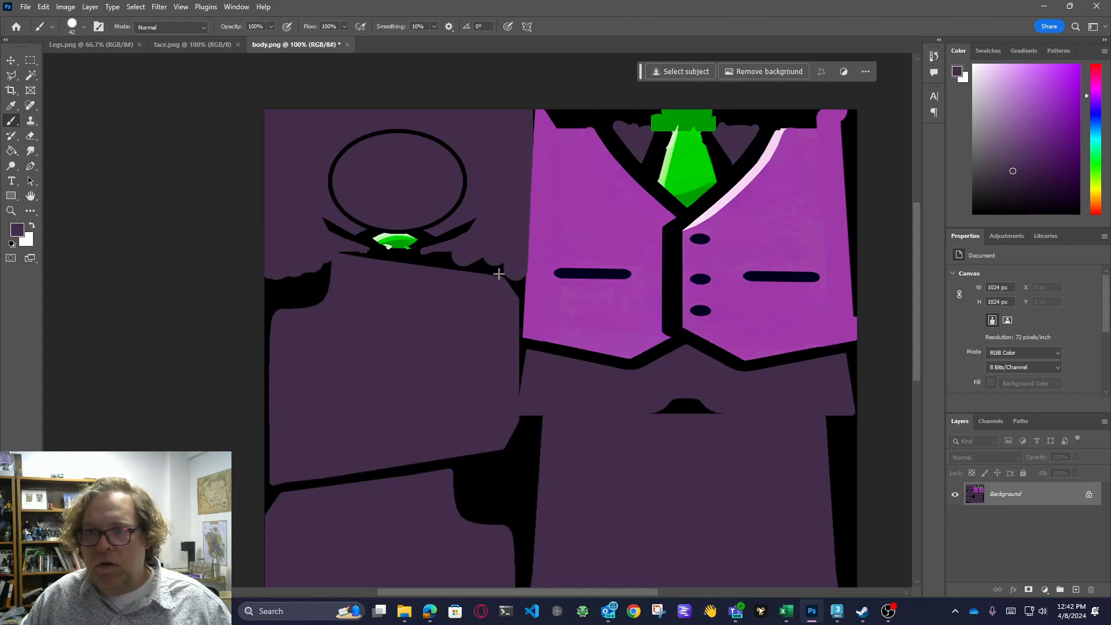
key(ctrl+s)
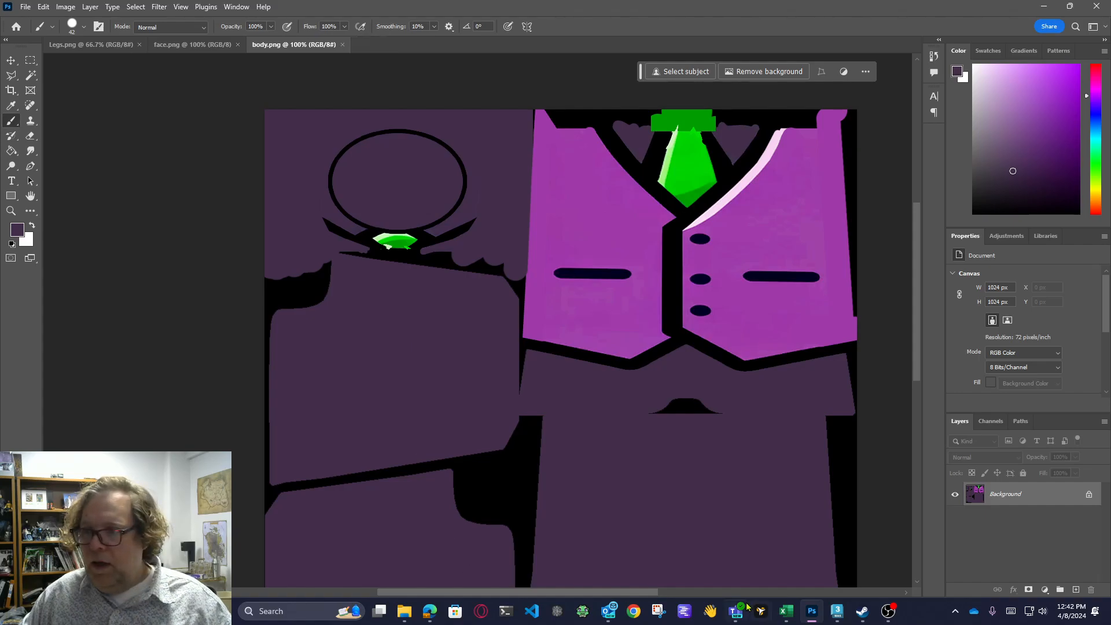
Switch to 3ds Max and check the repainted shoulders and upper vest on the model
click(844, 618)
drag(840, 269, 755, 244)
scroll(717, 197, down, 3)
mouse_move(952, 110)
mouse_down()
mouse_move(928, 112)
mouse_move(933, 101)
mouse_up()
scroll(707, 221, up, 5)
drag(697, 217, 761, 215)
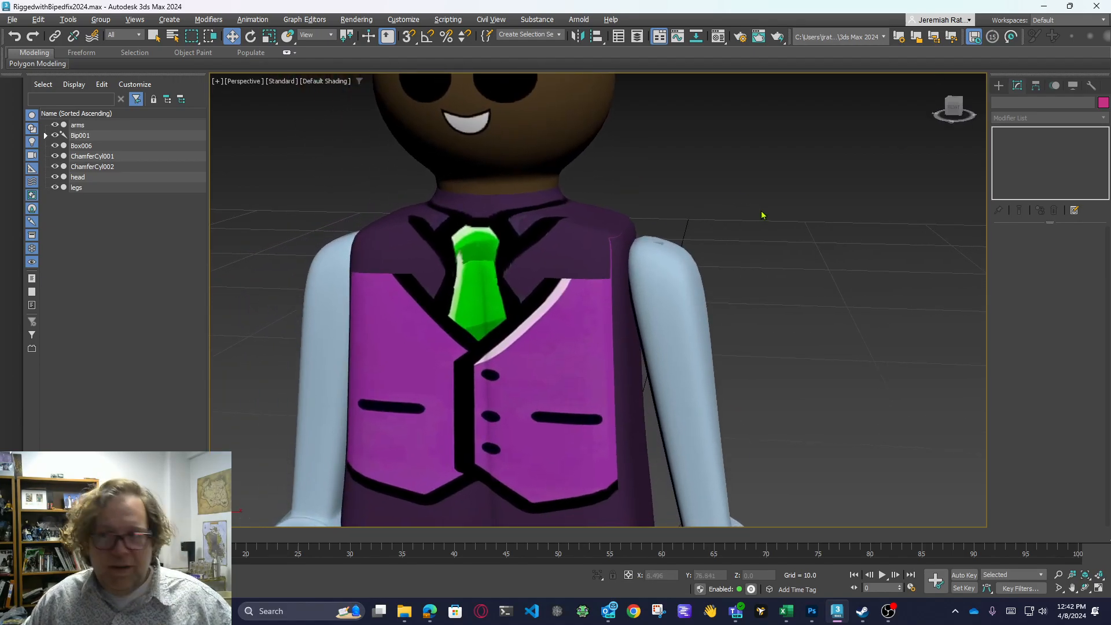
Return to Photoshop and undo the collar-piece brush strokes and the flattening of the layers
key(alt+Tab)
key(ctrl+z)
key(ctrl+z)
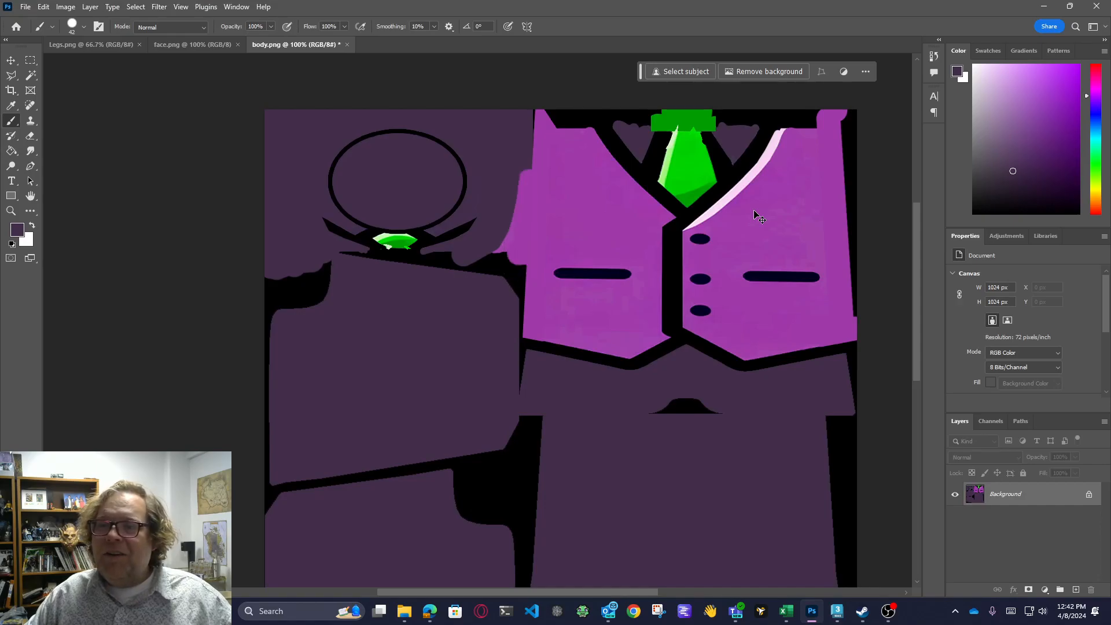
key(ctrl+z)
key(ctrl+z)
key(ctrl+z)
key(ctrl+z)
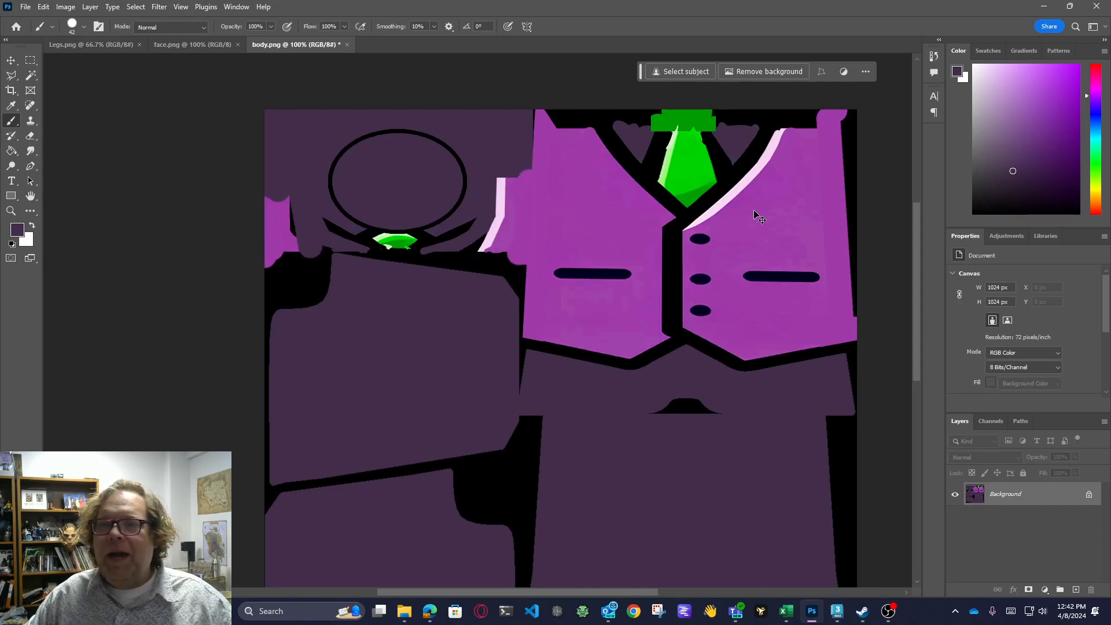
key(ctrl+z)
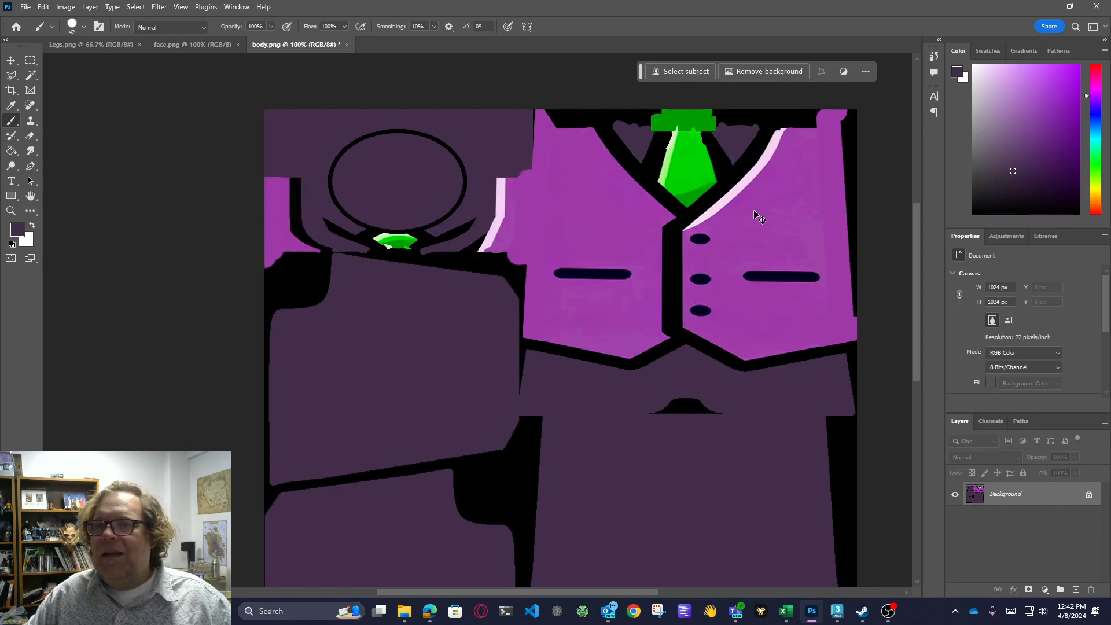
key(ctrl+z)
On Layer 1, marquee-select a band across the collar piece and paint the upper ends of both side strips dark purple inside it
click(31, 61)
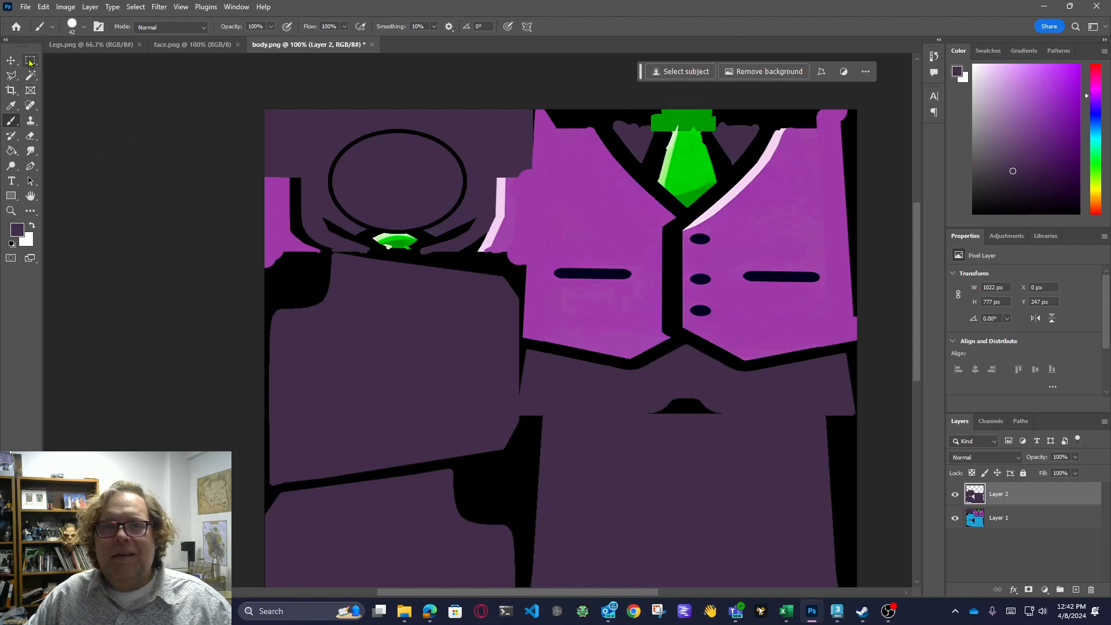
click(1036, 521)
drag(264, 125, 532, 204)
click(19, 123)
mouse_move(271, 190)
mouse_down()
mouse_move(283, 181)
mouse_move(316, 202)
mouse_up()
drag(500, 165, 529, 185)
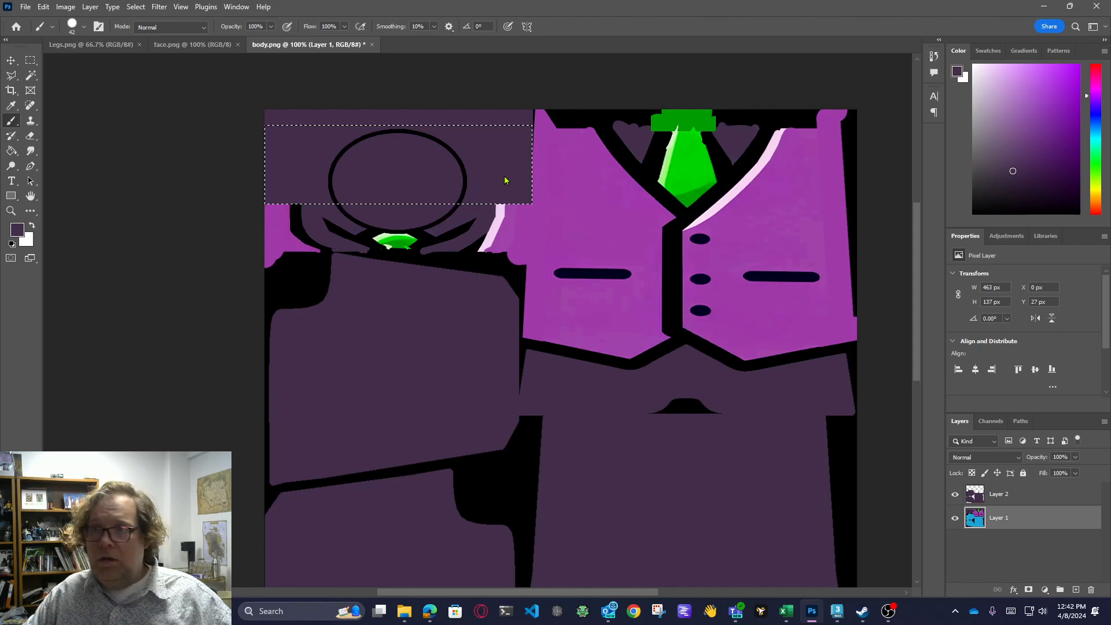
Cancel saving as body.psd, flatten the layers, and save body.png
click(515, 332)
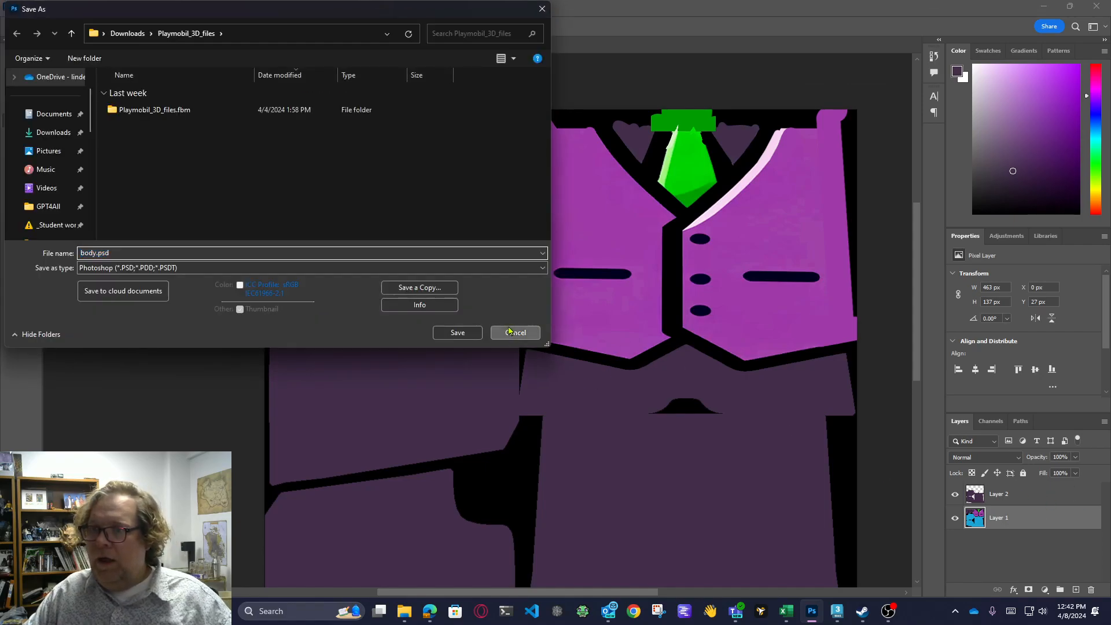
right_click(1032, 490)
click(1037, 320)
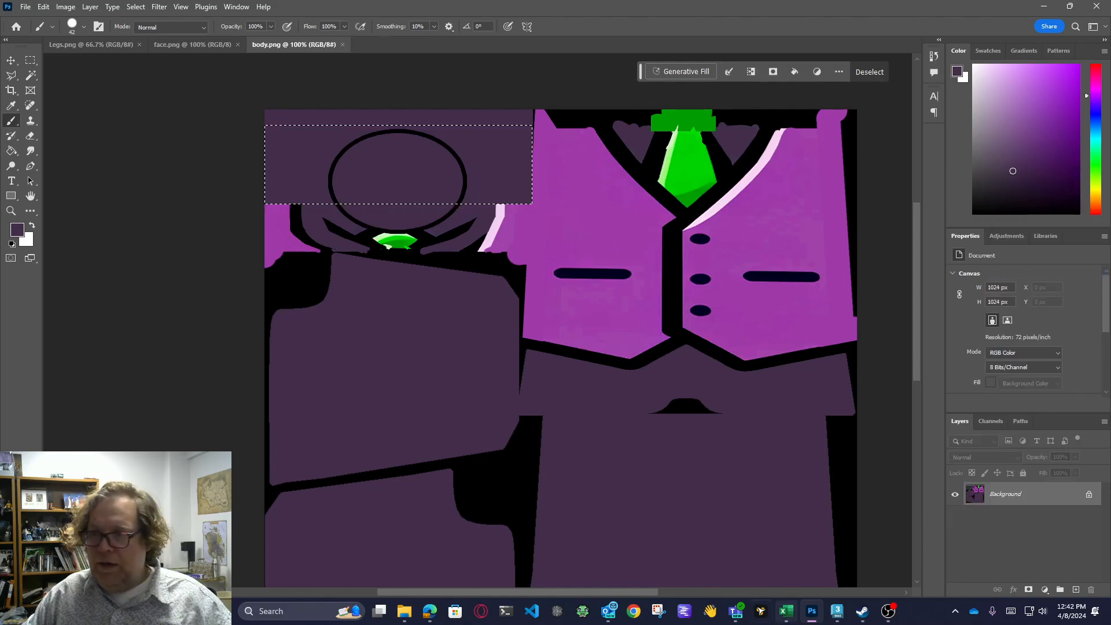
Switch to 3ds Max and check from above where the vest ends at the model's shoulders
click(838, 610)
drag(799, 346, 769, 343)
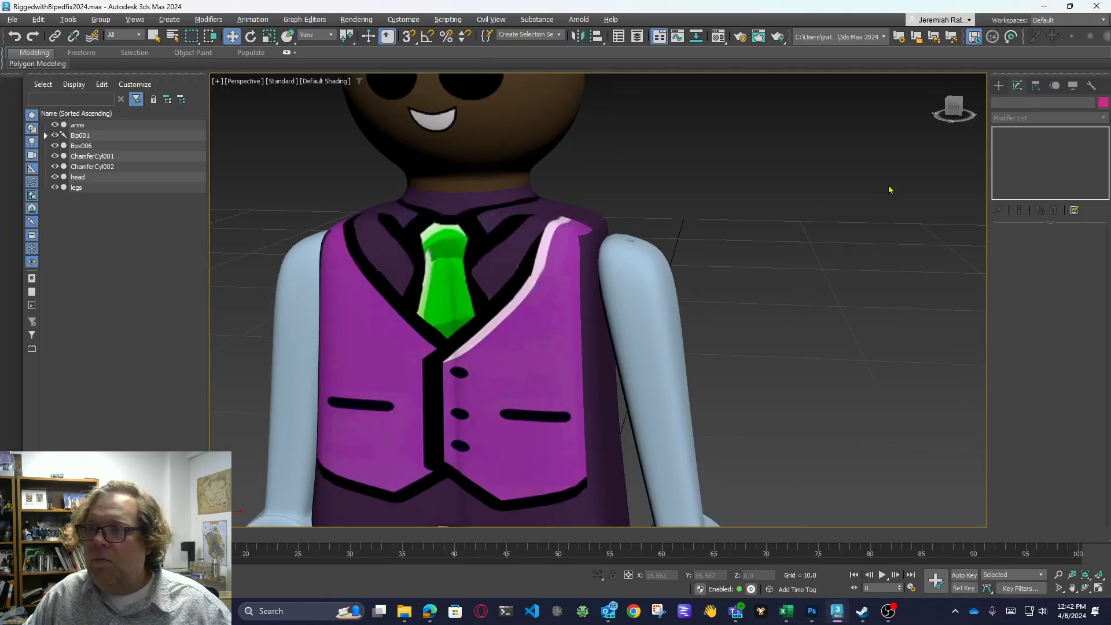
drag(954, 108, 964, 140)
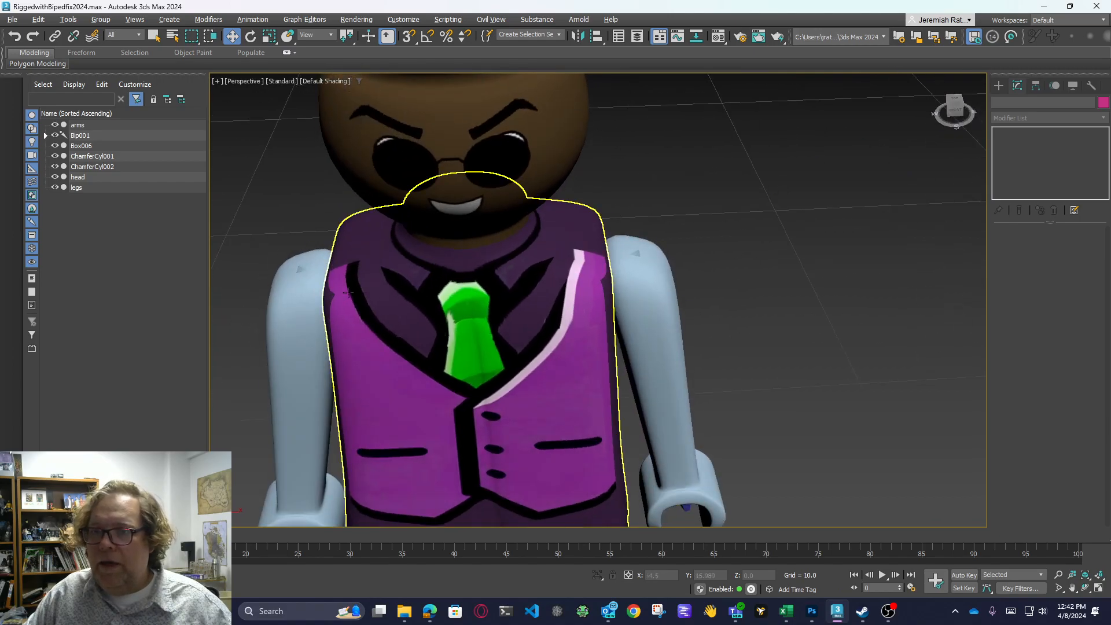
In Photoshop, shift the collar-piece selection slightly down and paint the newly enclosed parts of both side strips dark purple
click(813, 613)
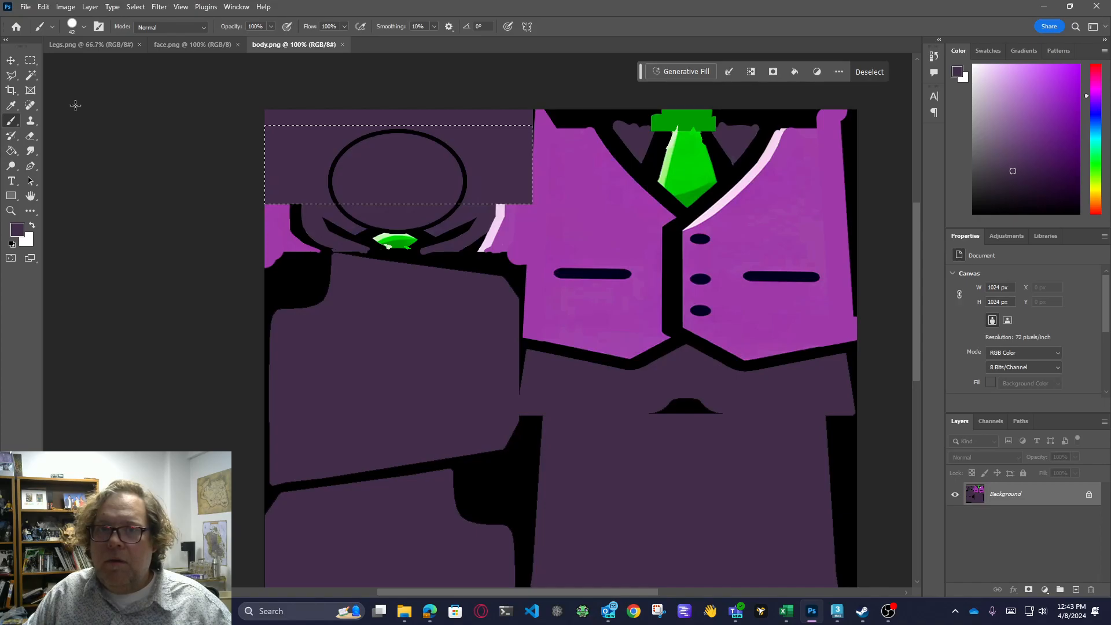
mouse_move(368, 180)
mouse_down()
mouse_move(340, 175)
mouse_move(371, 197)
mouse_up()
key(m)
click(11, 120)
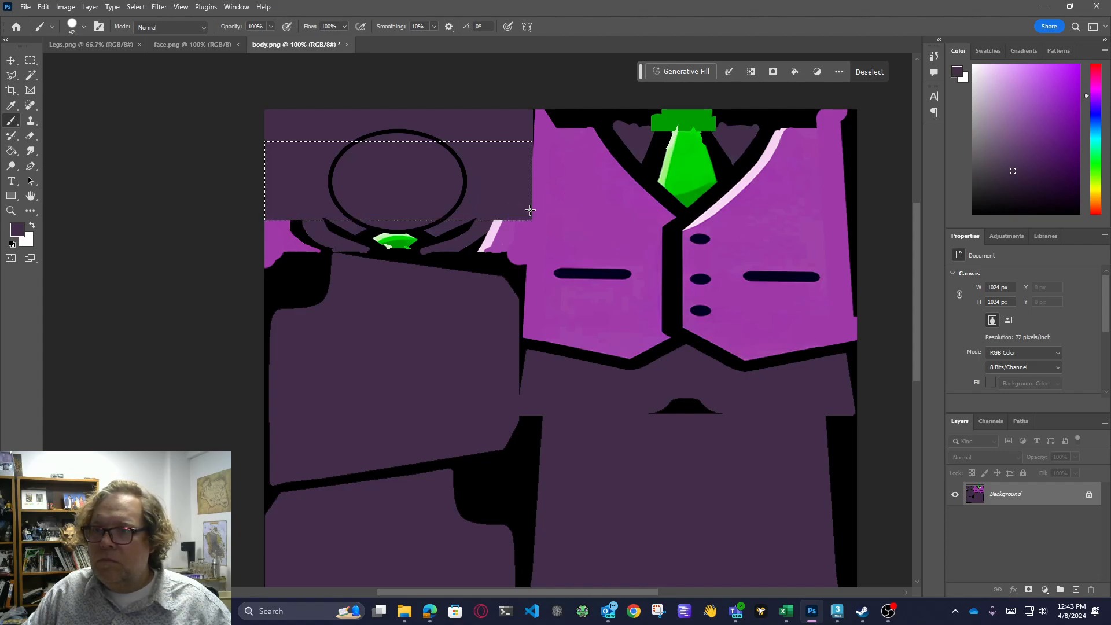
Save body.png and switch to 3ds Max to check the vest's shoulder edges
key(ctrl+s)
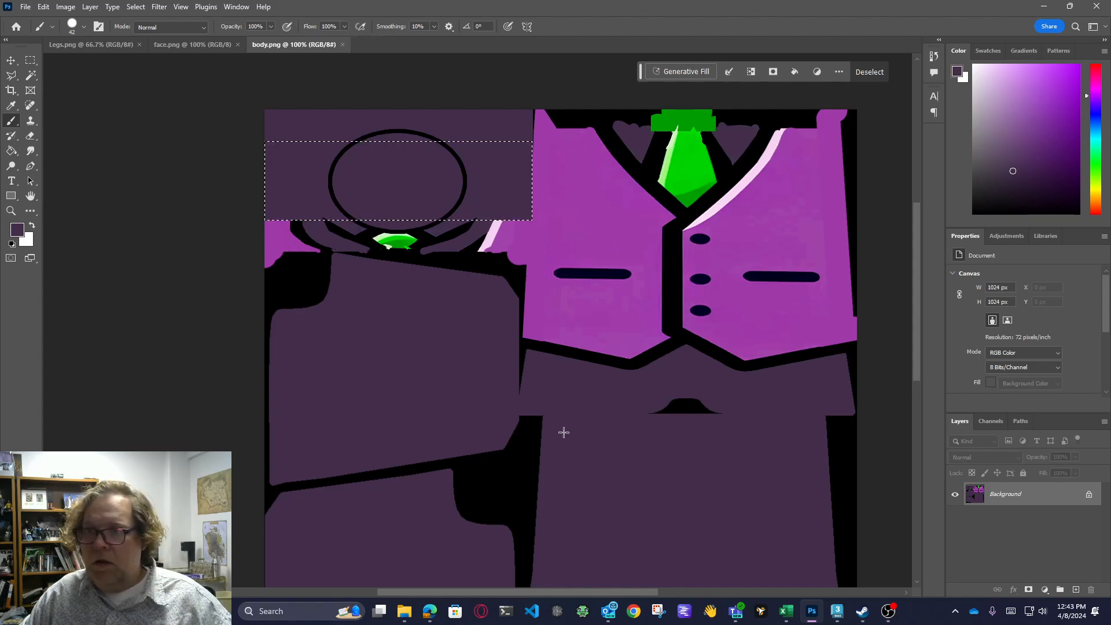
click(823, 617)
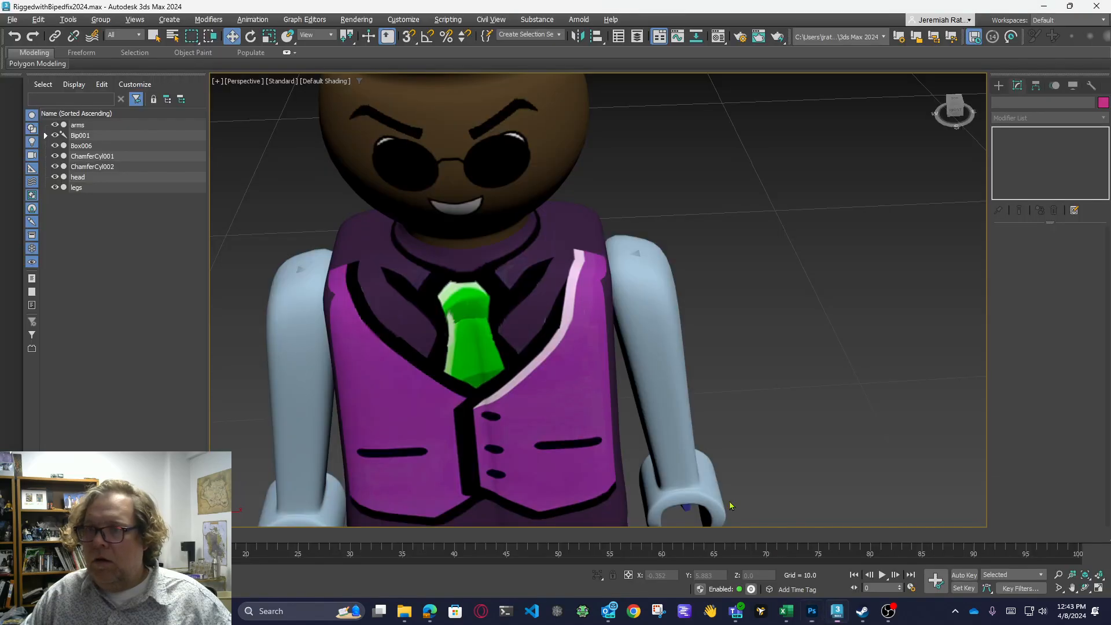
In Photoshop, move the rectangular selection slightly lower, paint the newly enclosed vest strips beside the collar dark purple, and save body.png
scroll(788, 235, up, 1)
mouse_move(955, 112)
mouse_down()
mouse_move(933, 109)
mouse_move(954, 98)
mouse_move(956, 114)
mouse_up()
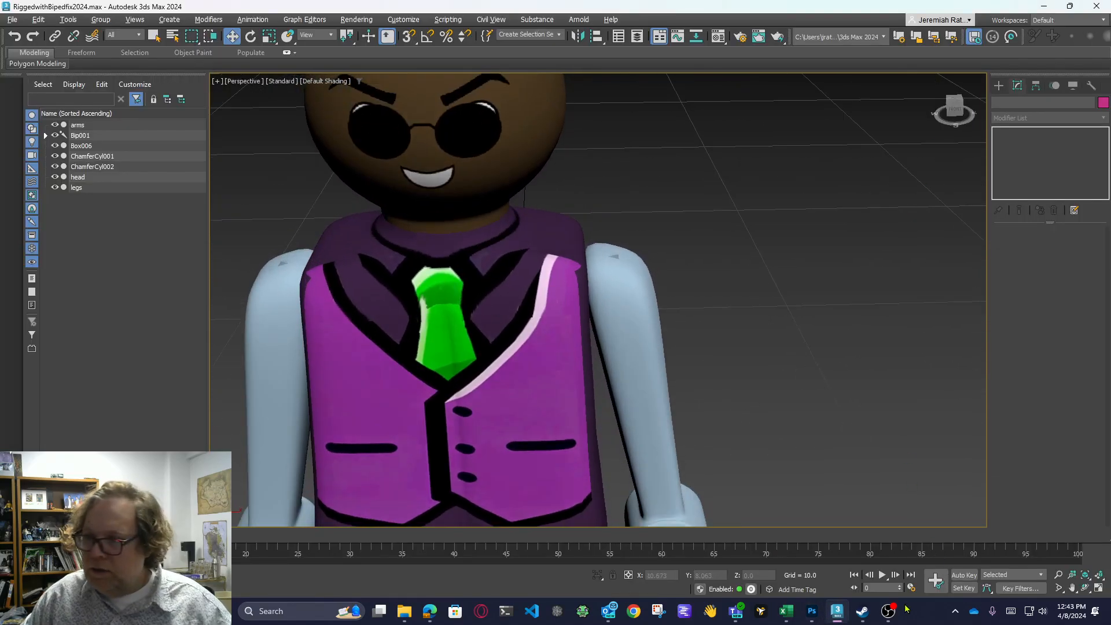
click(812, 613)
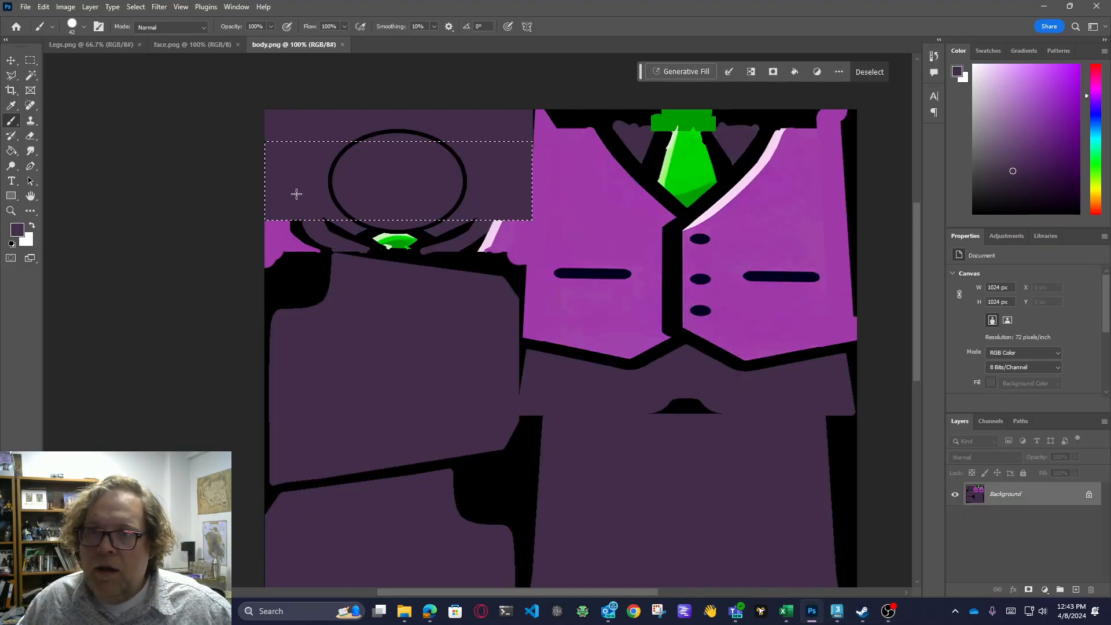
click(31, 60)
drag(321, 186, 322, 192)
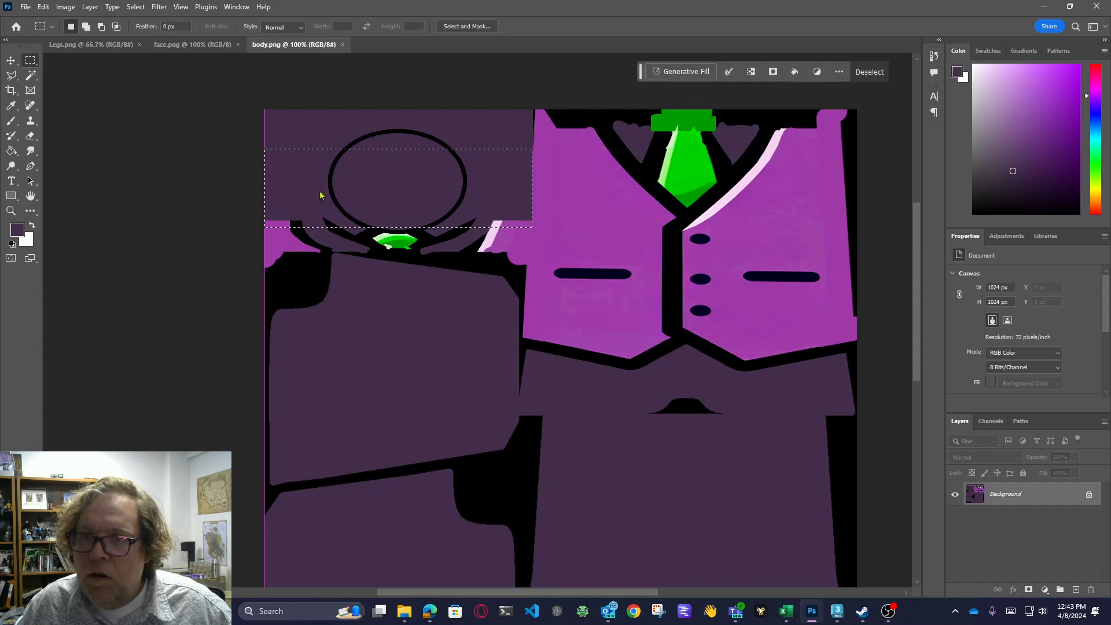
click(11, 121)
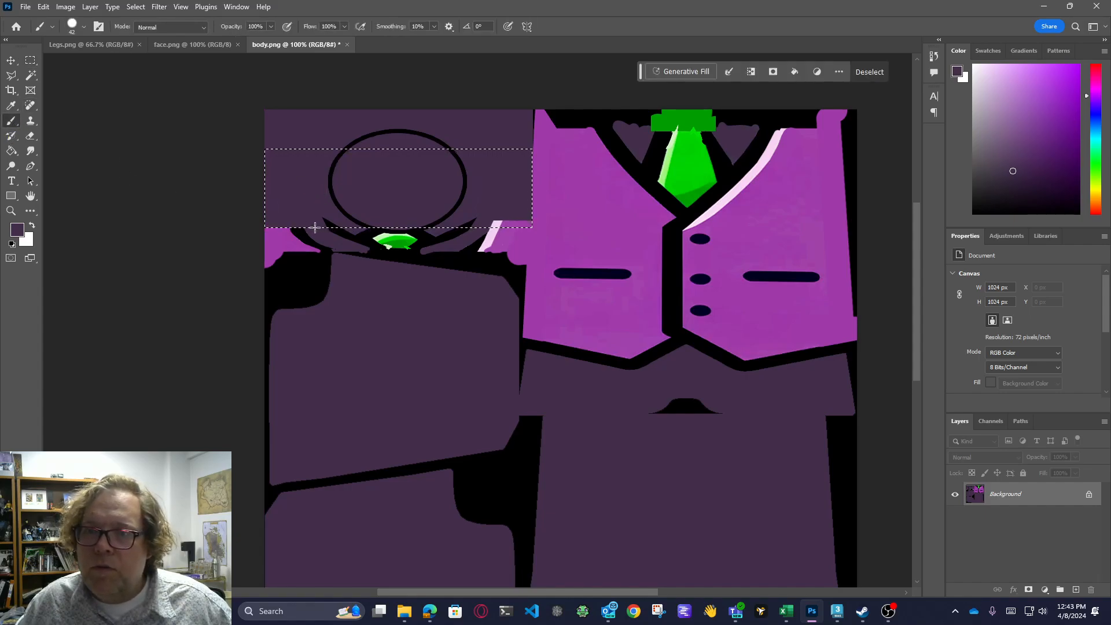
drag(490, 220, 548, 223)
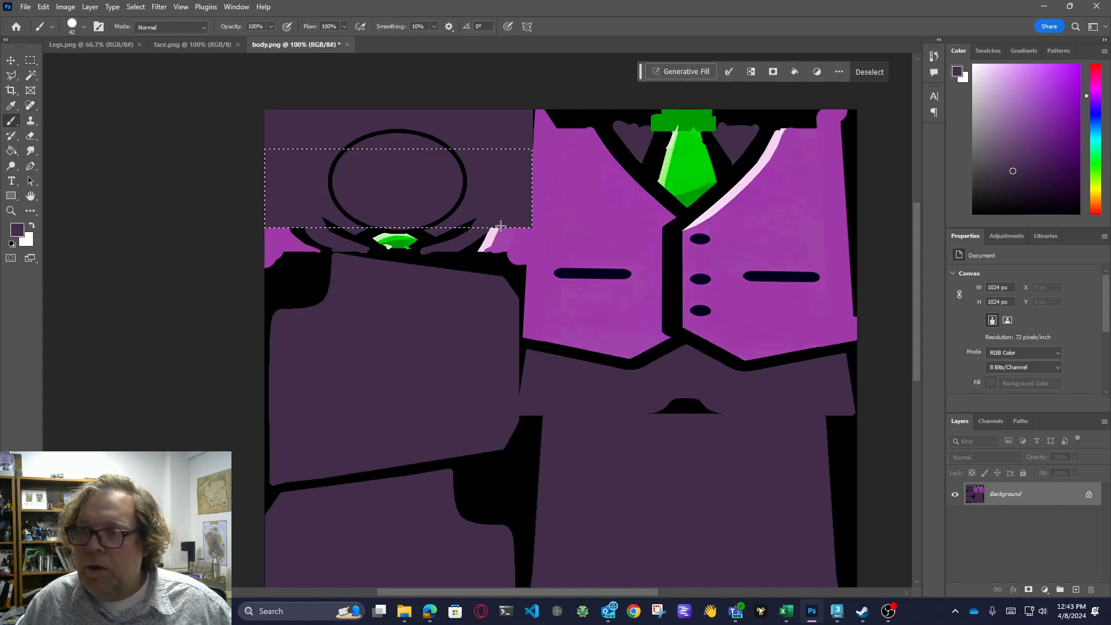
key(ctrl+s)
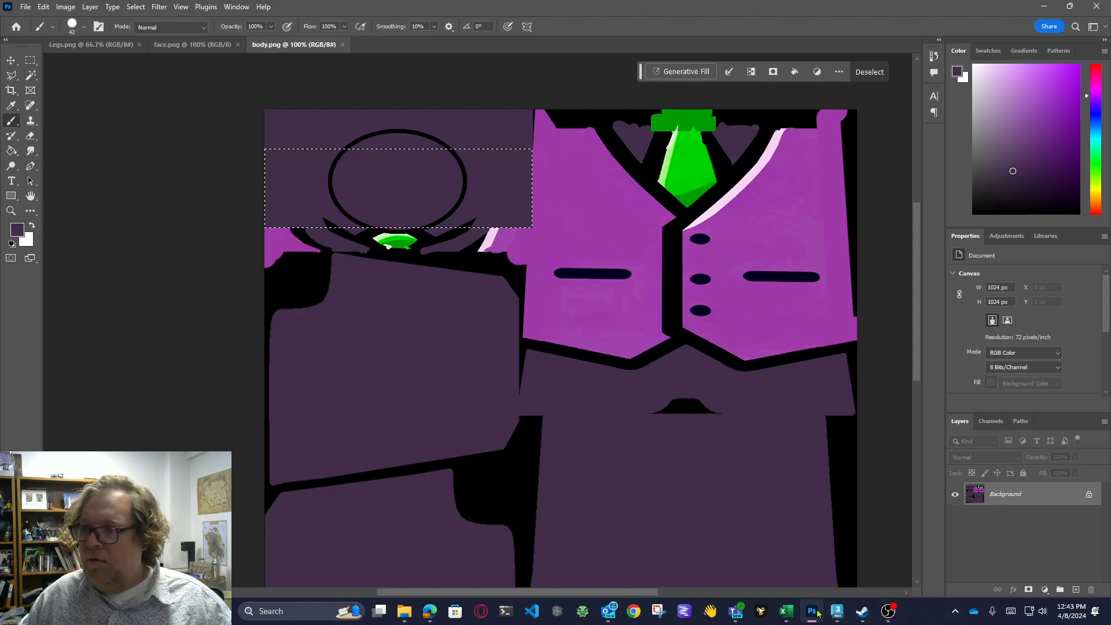
Check the vest's shoulders in 3ds Max, and in Photoshop lower the selection again and paint the enclosed strip areas dark purple
click(839, 612)
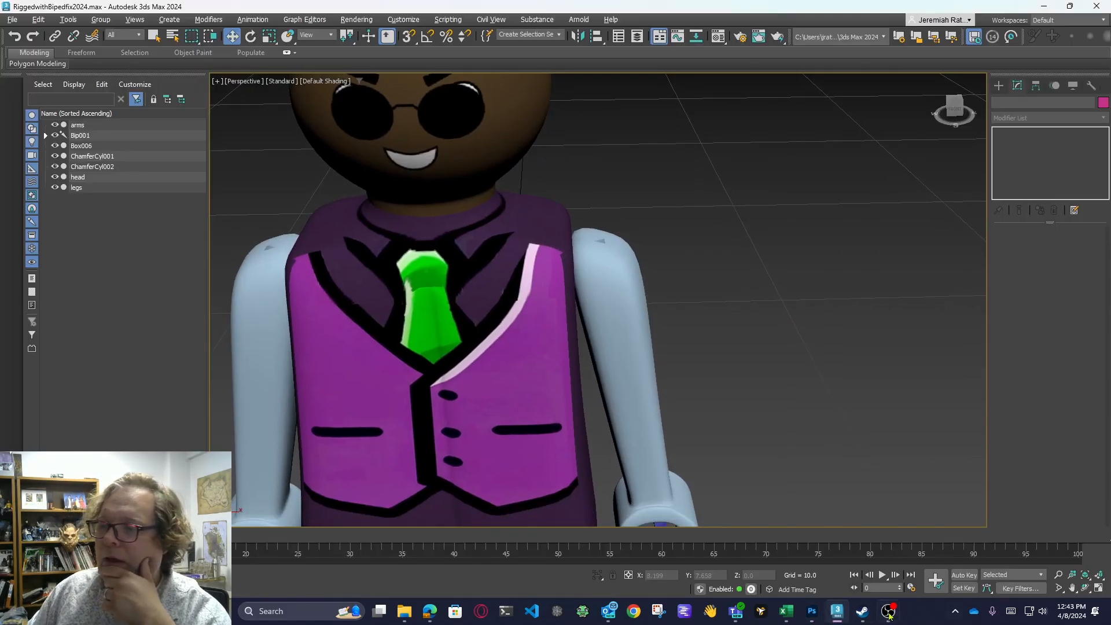
click(812, 612)
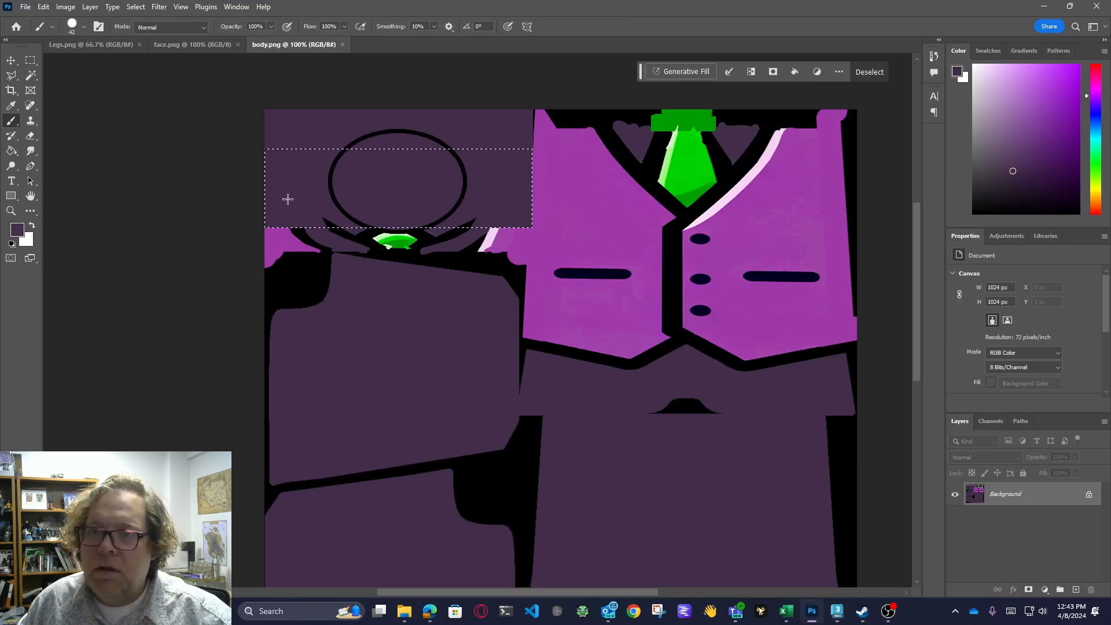
click(32, 62)
drag(311, 198, 310, 206)
click(11, 120)
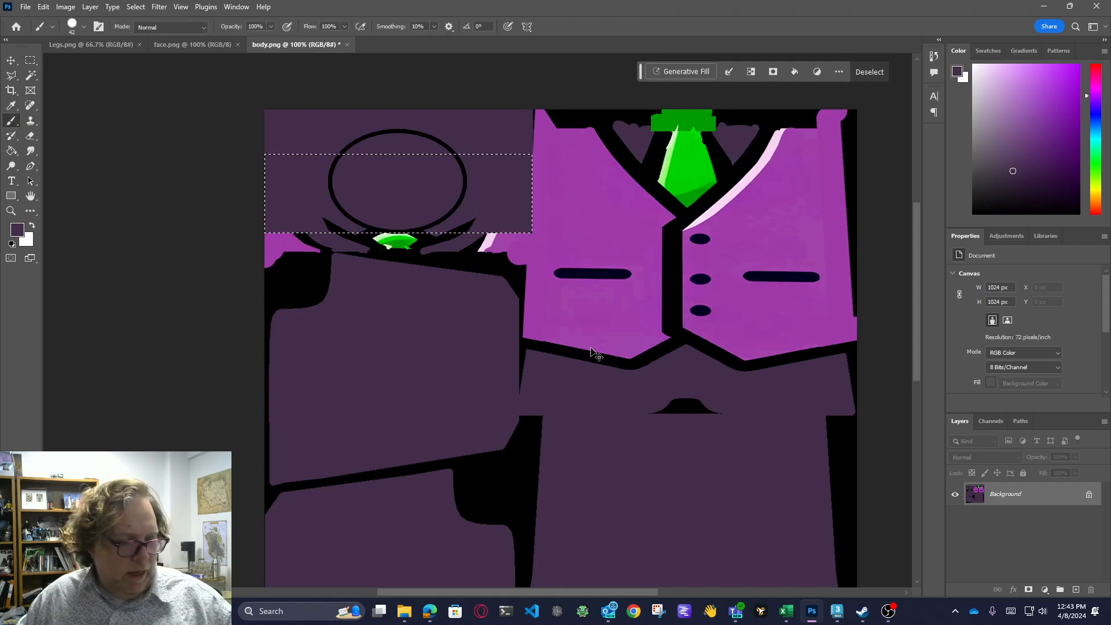
Switch to 3ds Max and examine the character's front, from the whole figure to the vest's shoulder edges and collar
click(838, 611)
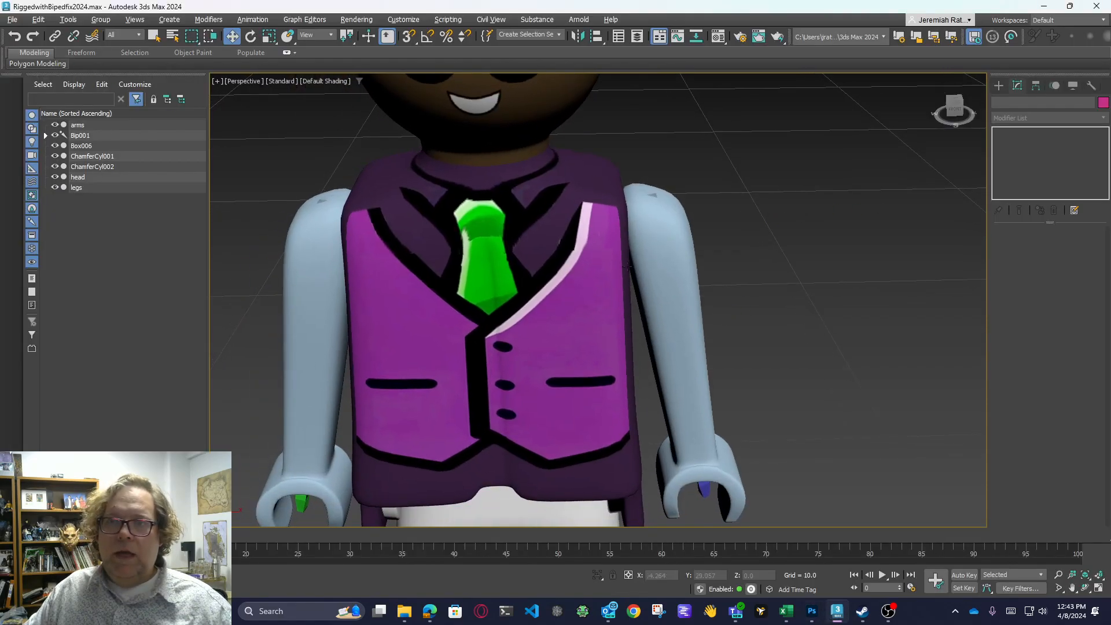
click(957, 108)
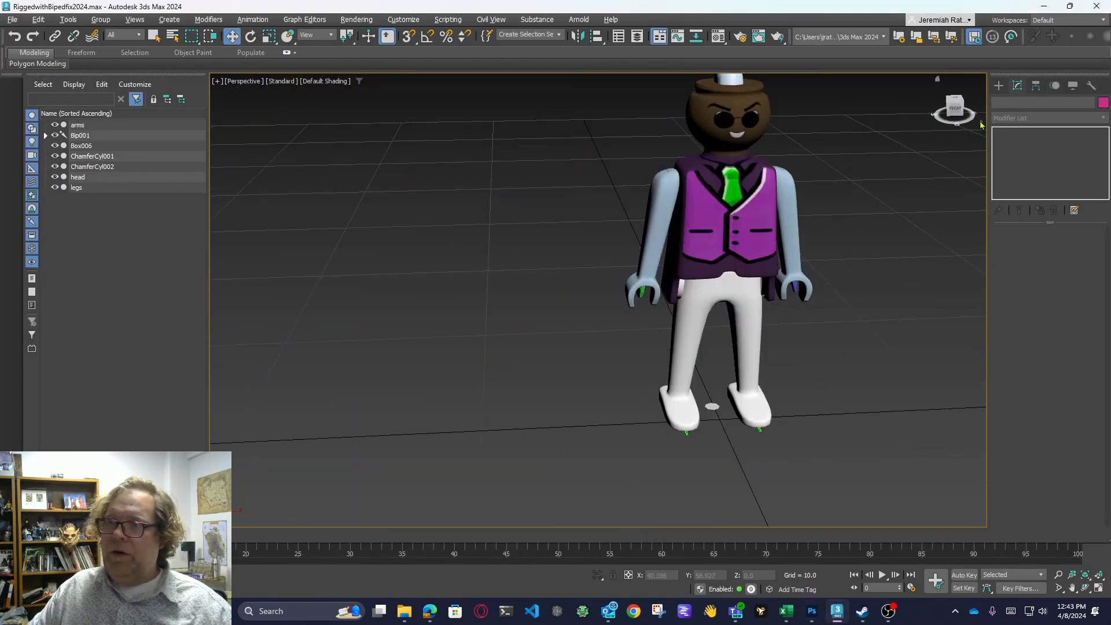
mouse_move(958, 107)
mouse_down()
mouse_move(924, 100)
mouse_move(954, 110)
mouse_up()
drag(839, 188, 801, 231)
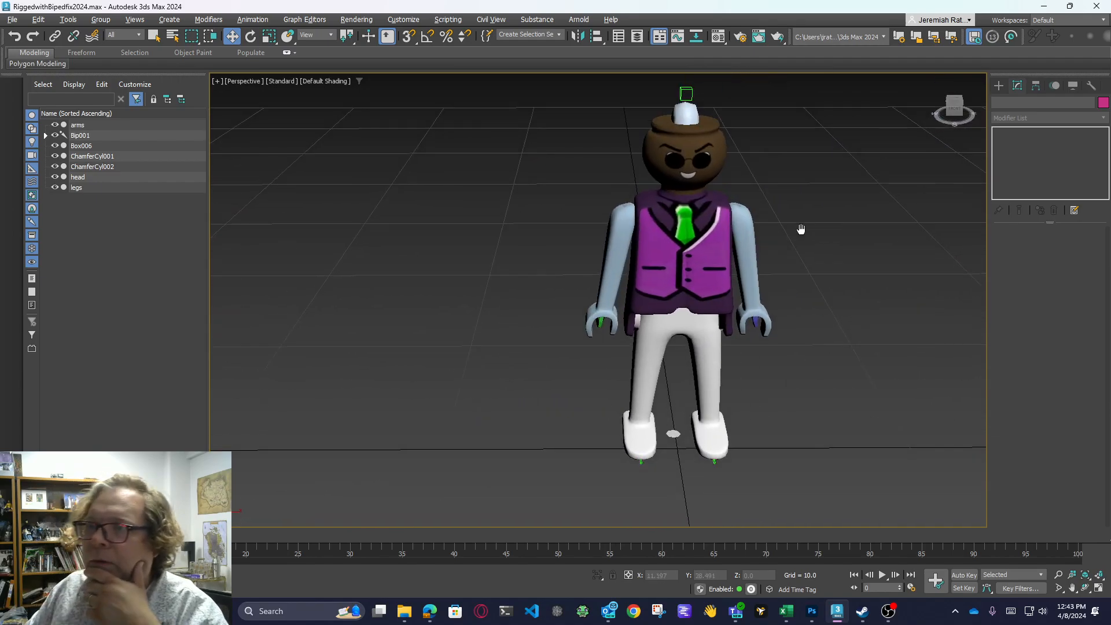
scroll(825, 211, up, 3)
mouse_move(670, 239)
mouse_down()
mouse_move(654, 229)
mouse_move(677, 223)
mouse_up()
click(678, 222)
scroll(675, 186, up, 4)
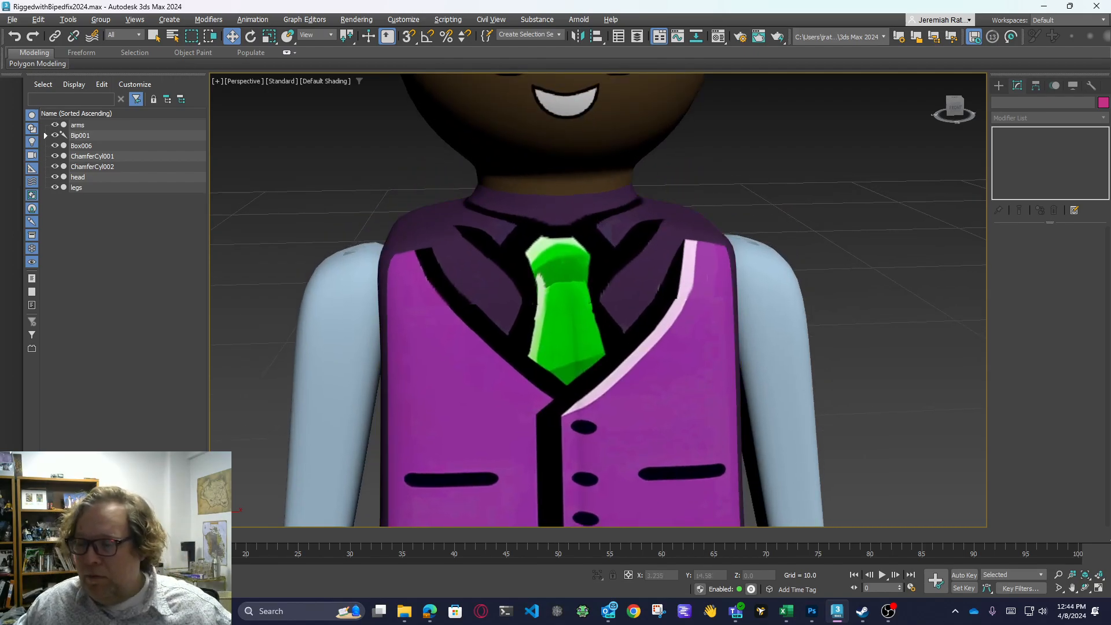
Compare the collar piece of body.png in Photoshop with the collar and lapels on the 3ds Max model
key(alt+Tab)
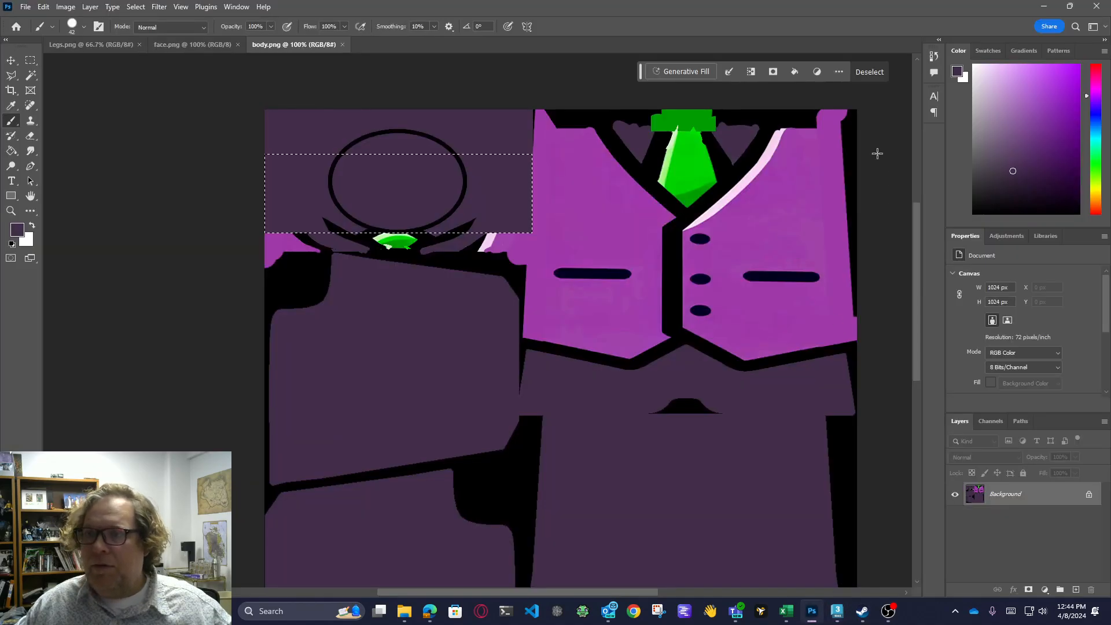
drag(918, 262, 919, 221)
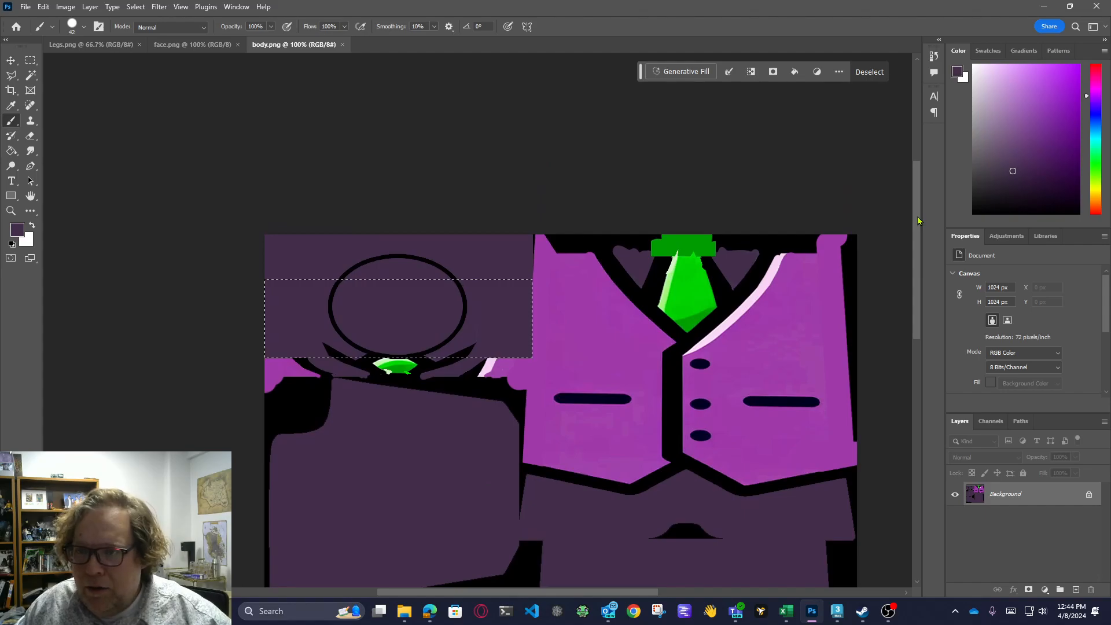
click(837, 611)
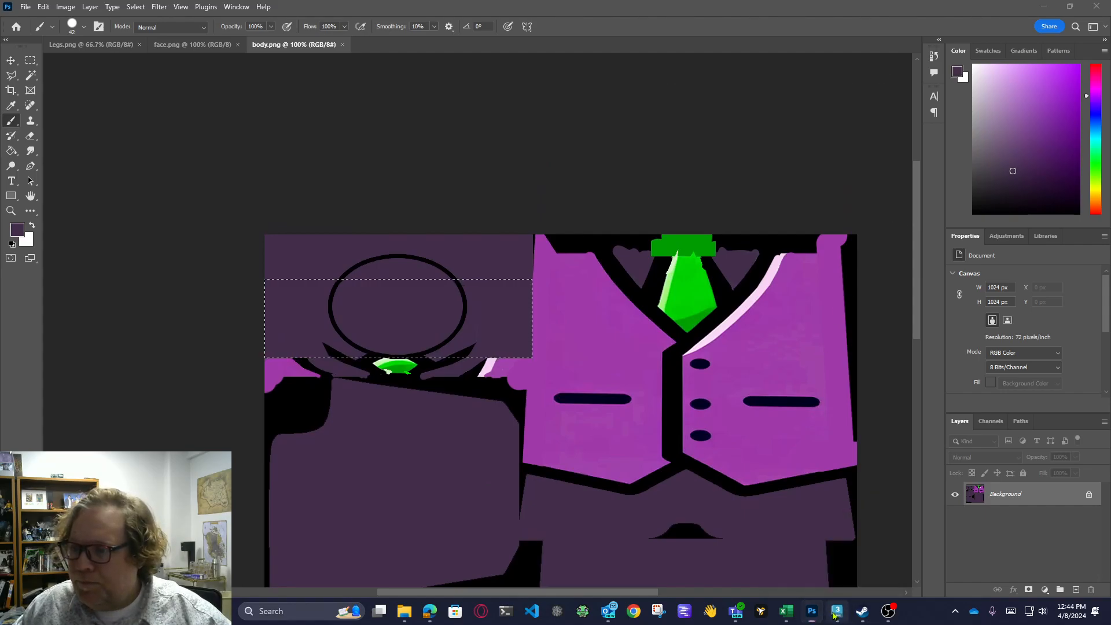
drag(860, 328, 804, 326)
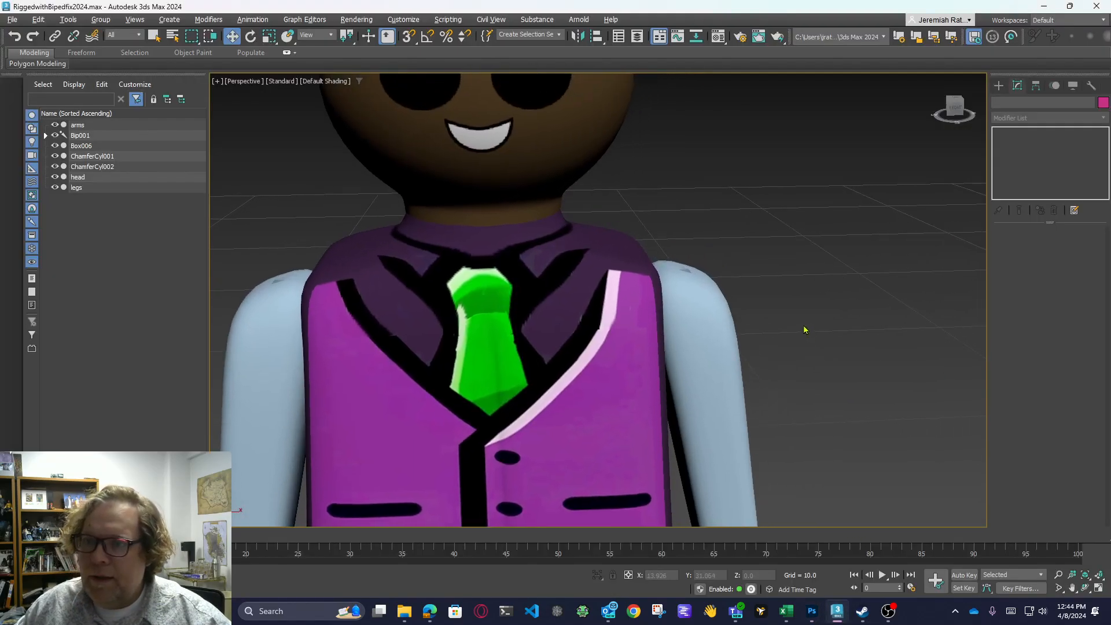
Switch to Photoshop and clear the rectangular selection across the collar piece of body.png
click(818, 618)
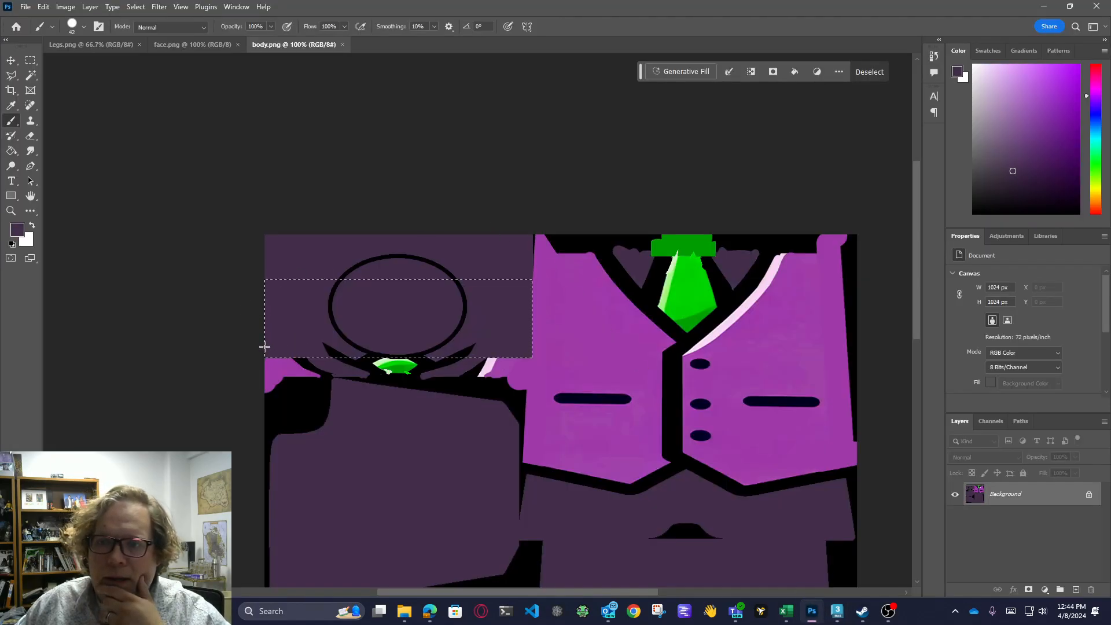
click(11, 211)
click(404, 373)
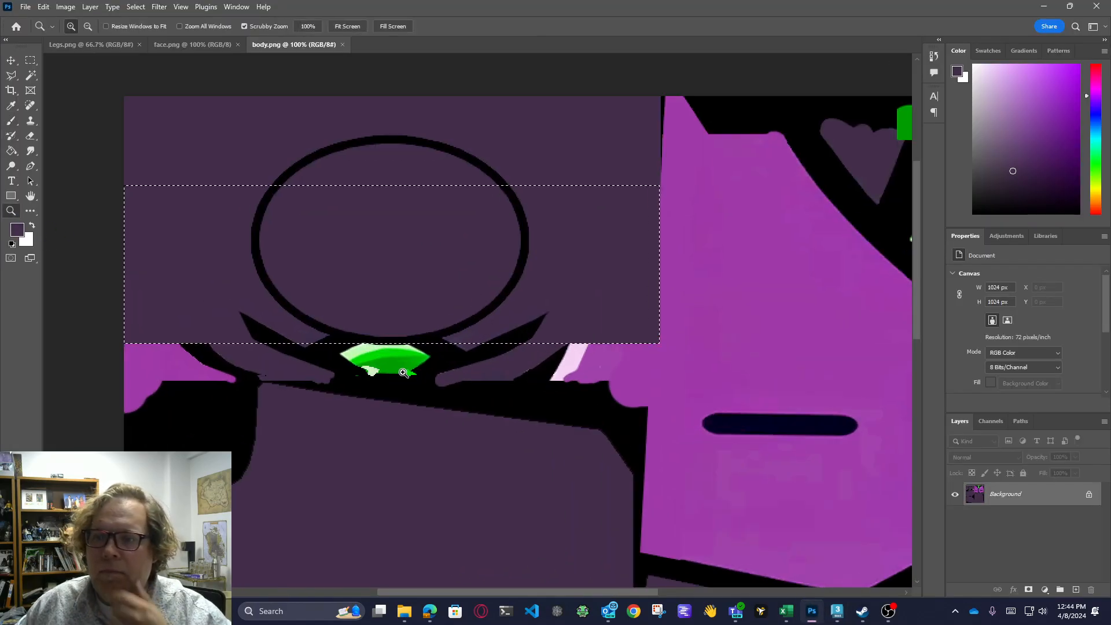
click(405, 373)
key(ctrl+d)
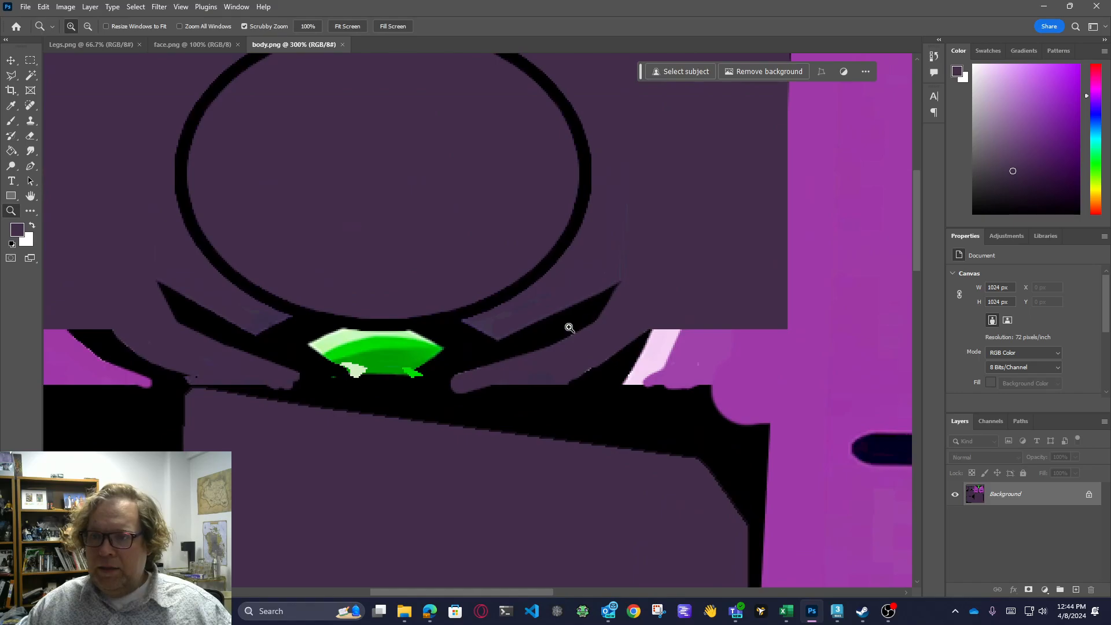
Outline the off-colour collar patch and black lapel tip to the right of the tie with the Polygonal Lasso
click(11, 75)
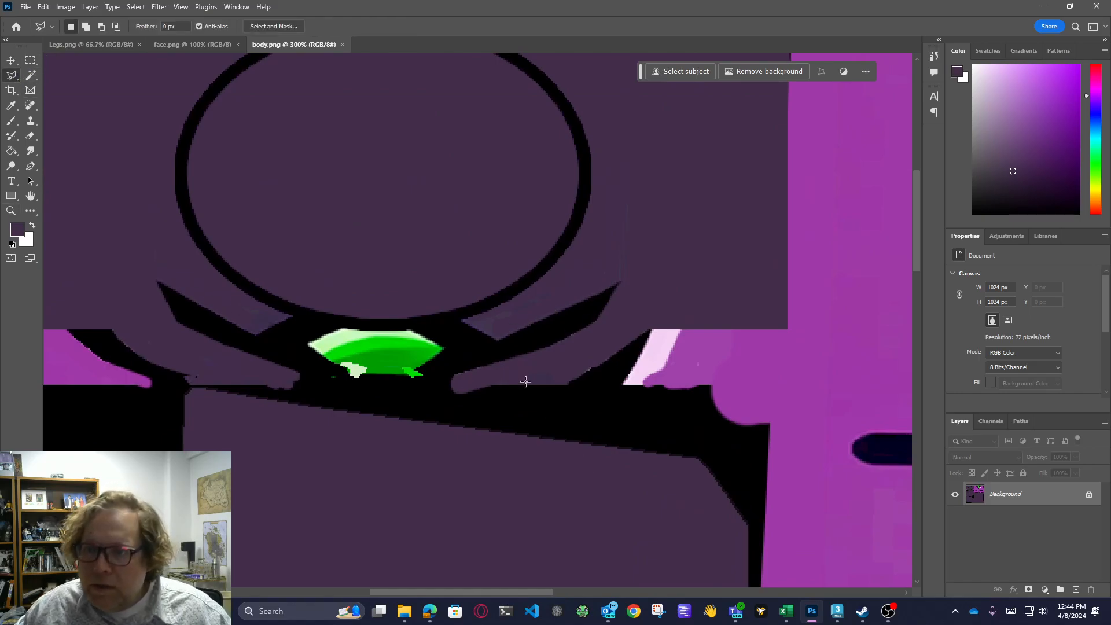
click(463, 322)
click(502, 342)
click(648, 298)
click(654, 146)
click(618, 212)
click(520, 297)
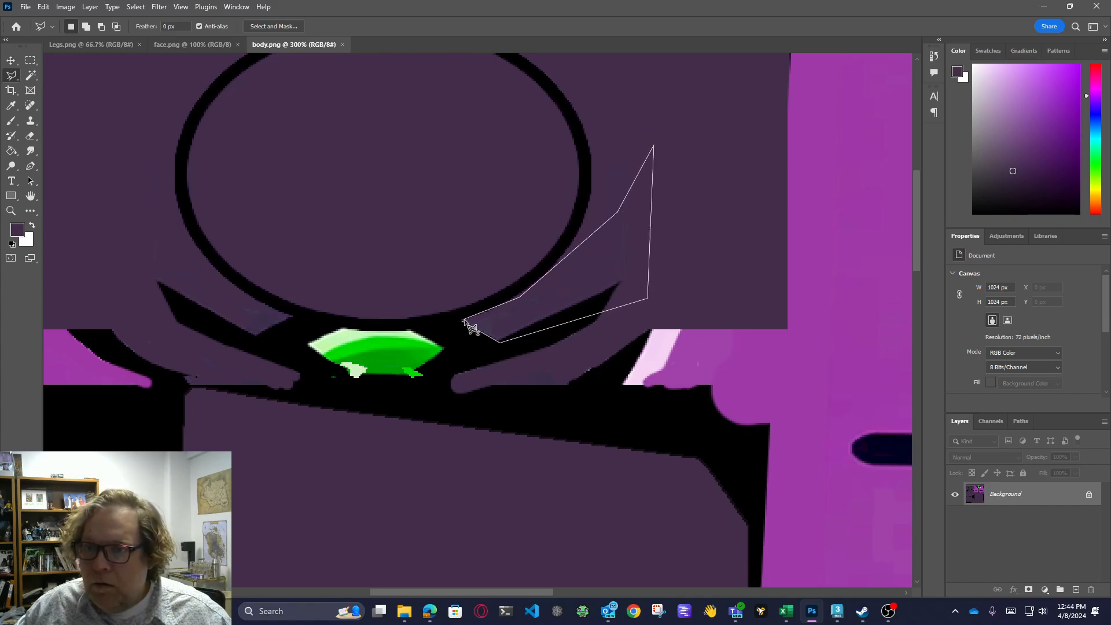
click(465, 320)
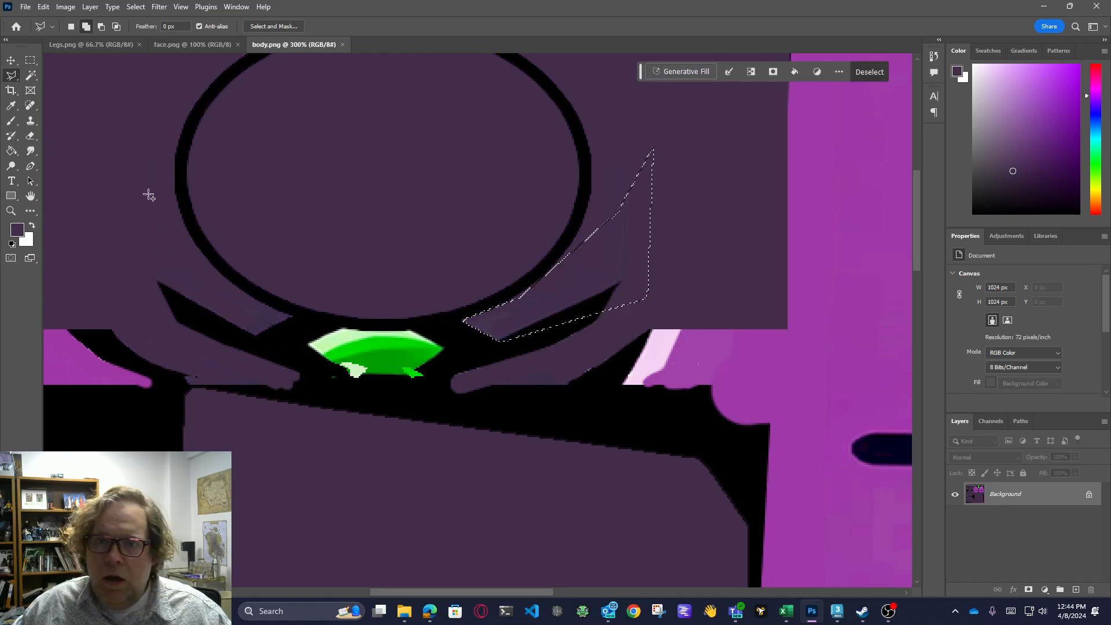
Add the matching collar patch and black lapel tip to the left of the tie to the lasso selection
click(169, 175)
click(185, 237)
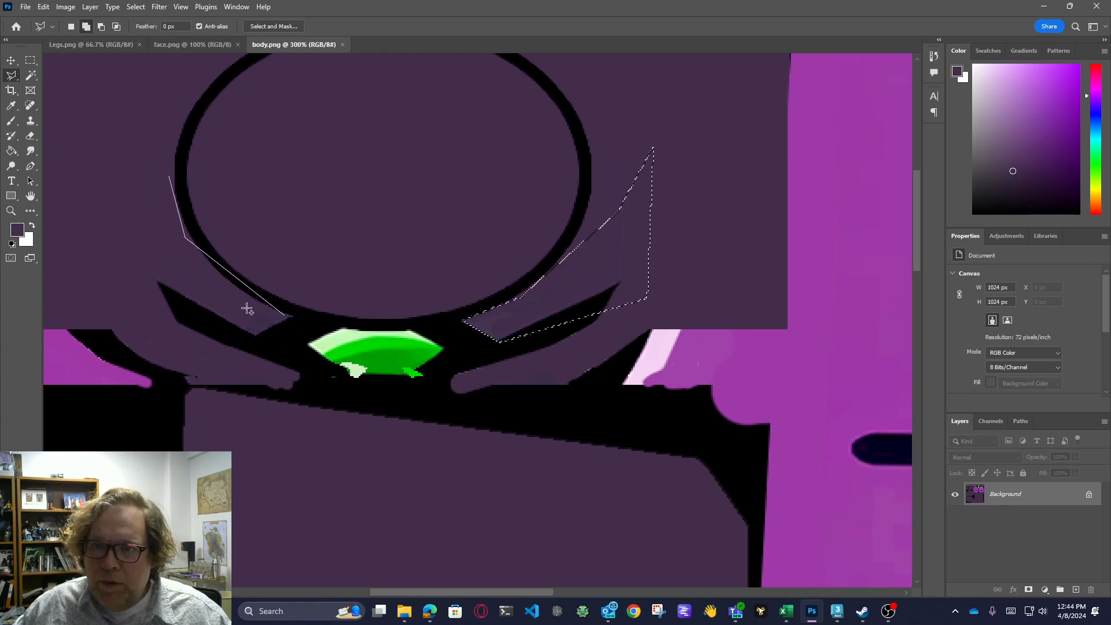
click(231, 288)
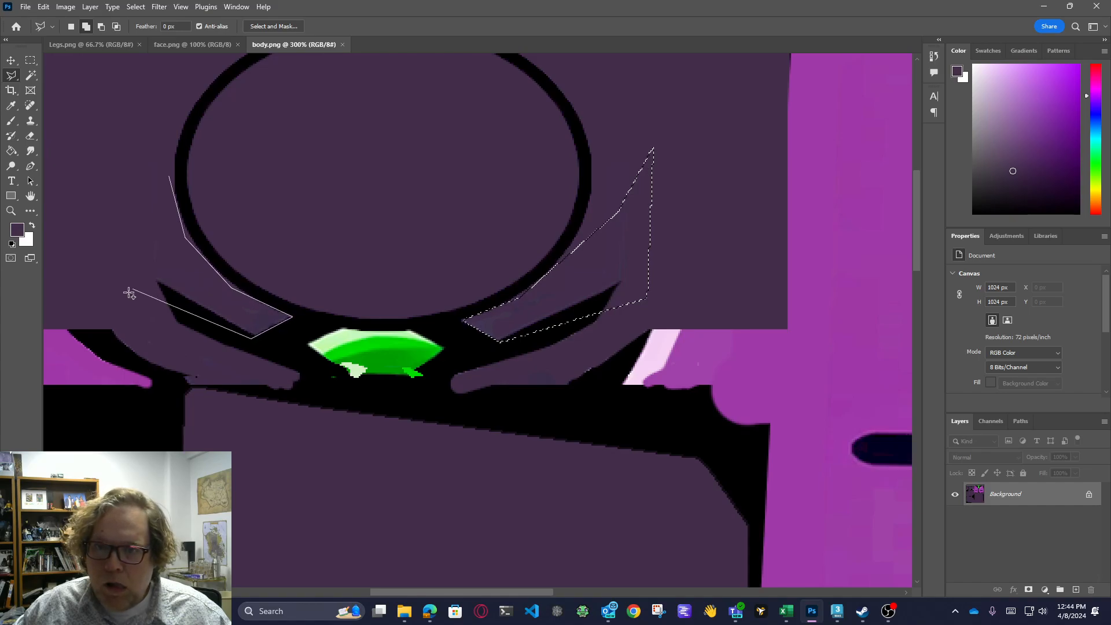
key(Escape)
Brush both selected collar patches dark purple, clear the selection, and save body.png
key(b)
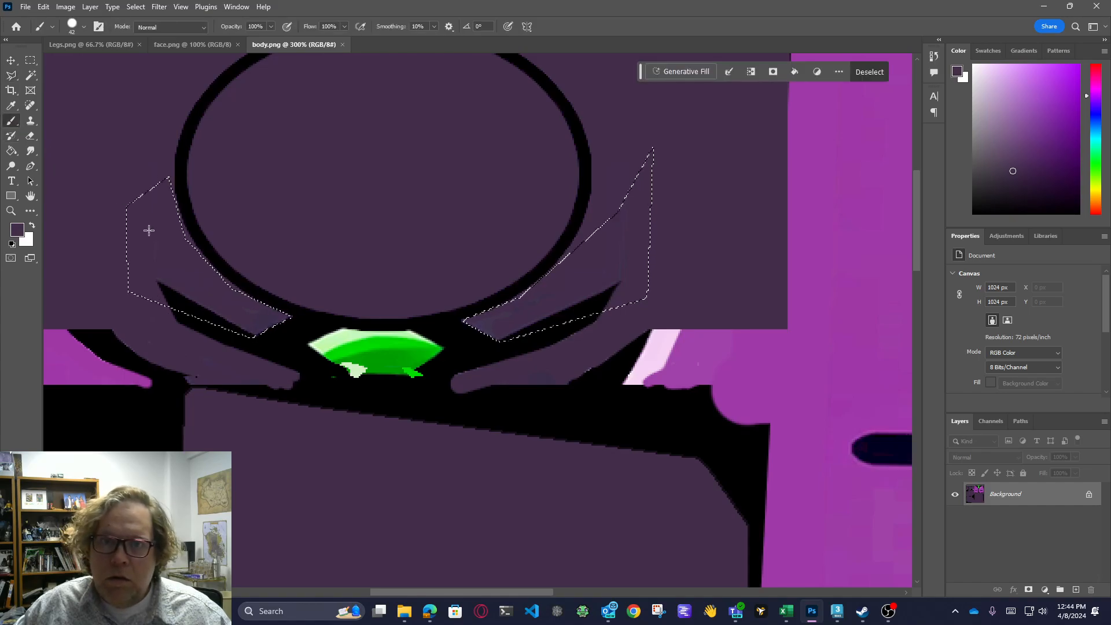
drag(701, 306, 510, 322)
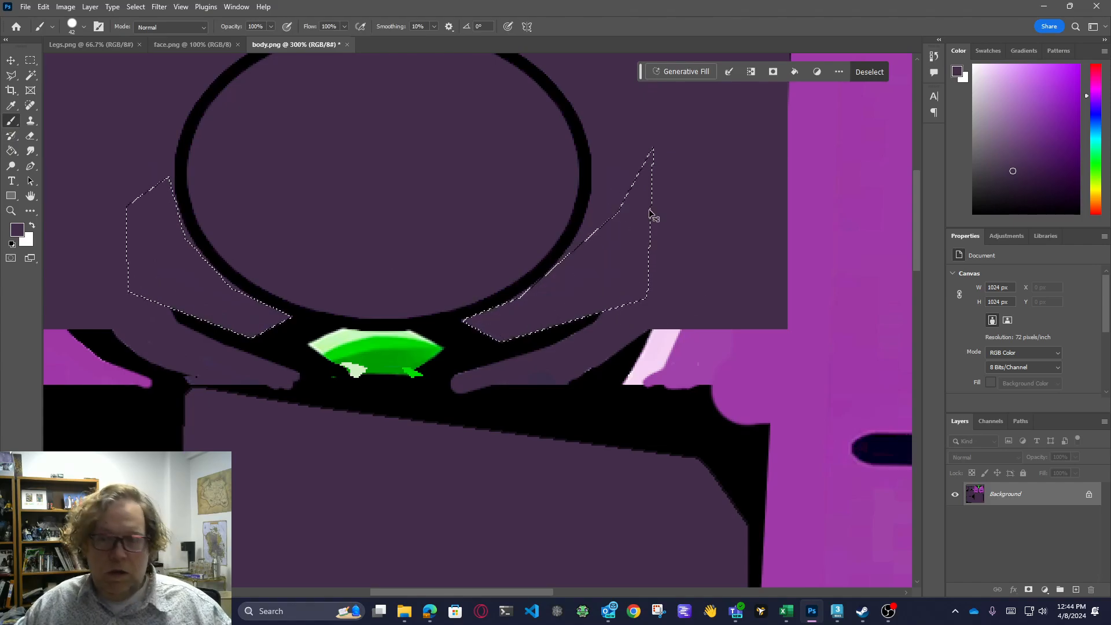
key(ctrl+d)
key(ctrl+s)
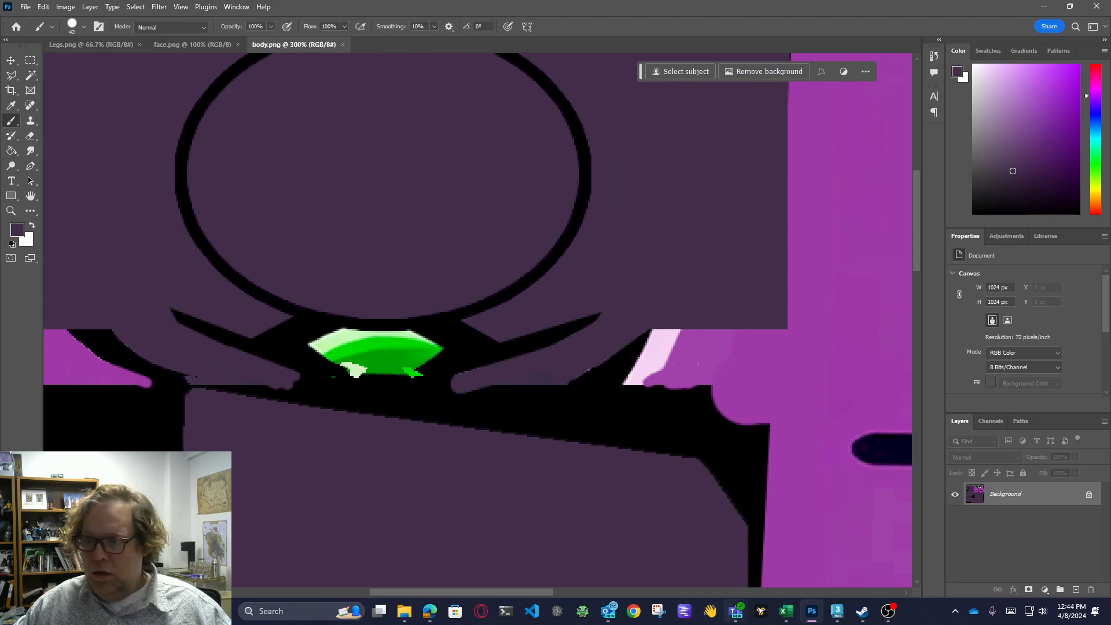
Switch to 3ds Max and examine the updated torso texture on the character from the front, side and back
click(837, 611)
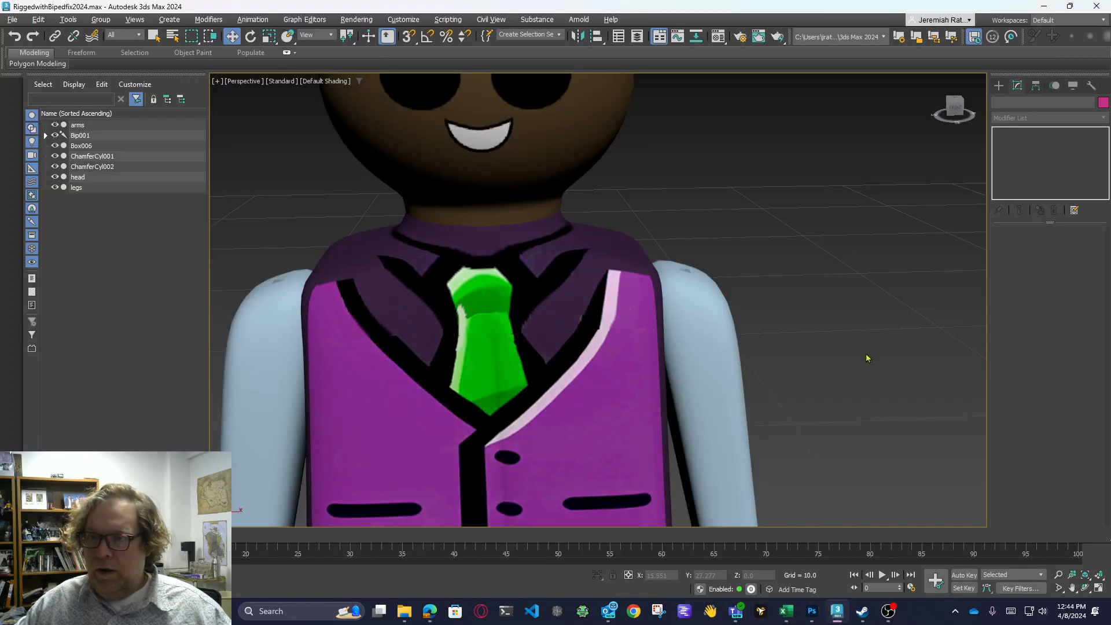
scroll(832, 356, down, 5)
drag(828, 340, 745, 260)
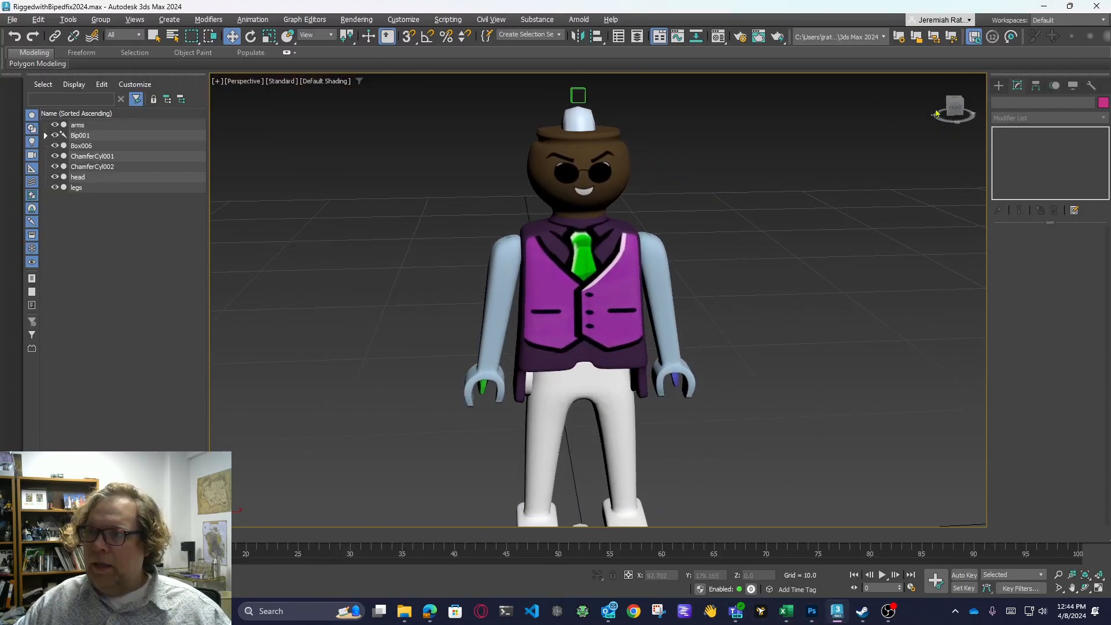
mouse_move(955, 108)
mouse_down()
mouse_move(568, 139)
mouse_move(405, 99)
mouse_move(625, 258)
mouse_move(585, 284)
mouse_move(521, 202)
mouse_move(567, 232)
mouse_move(698, 189)
mouse_up()
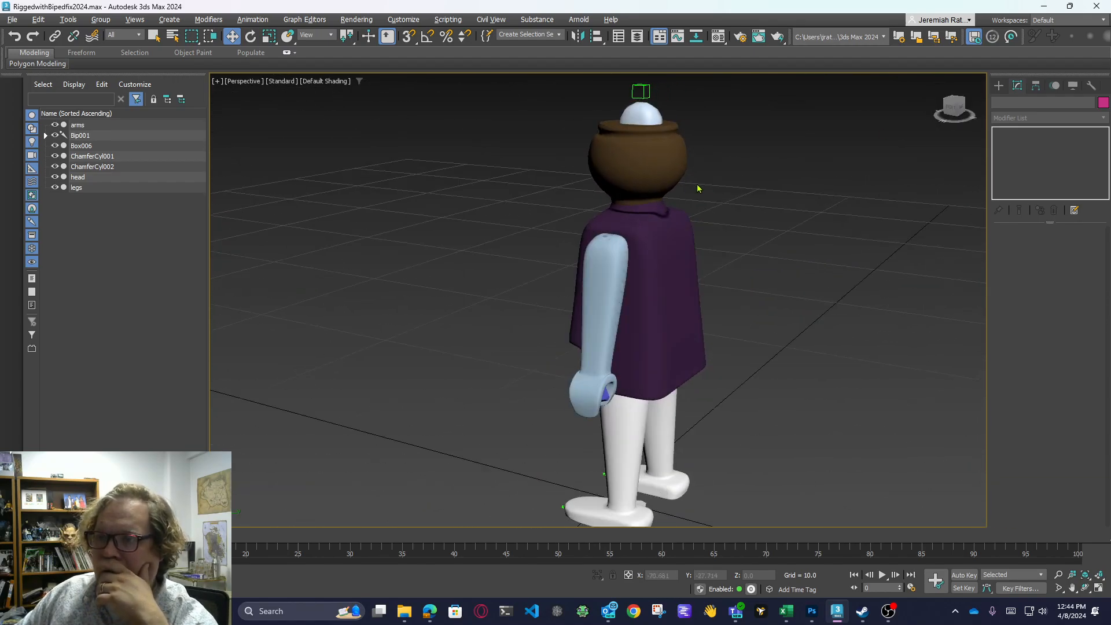
mouse_move(955, 107)
mouse_down()
mouse_move(1004, 109)
mouse_move(1051, 87)
mouse_move(1036, 99)
mouse_up()
drag(793, 292, 722, 230)
scroll(736, 234, down, 5)
scroll(695, 240, up, 8)
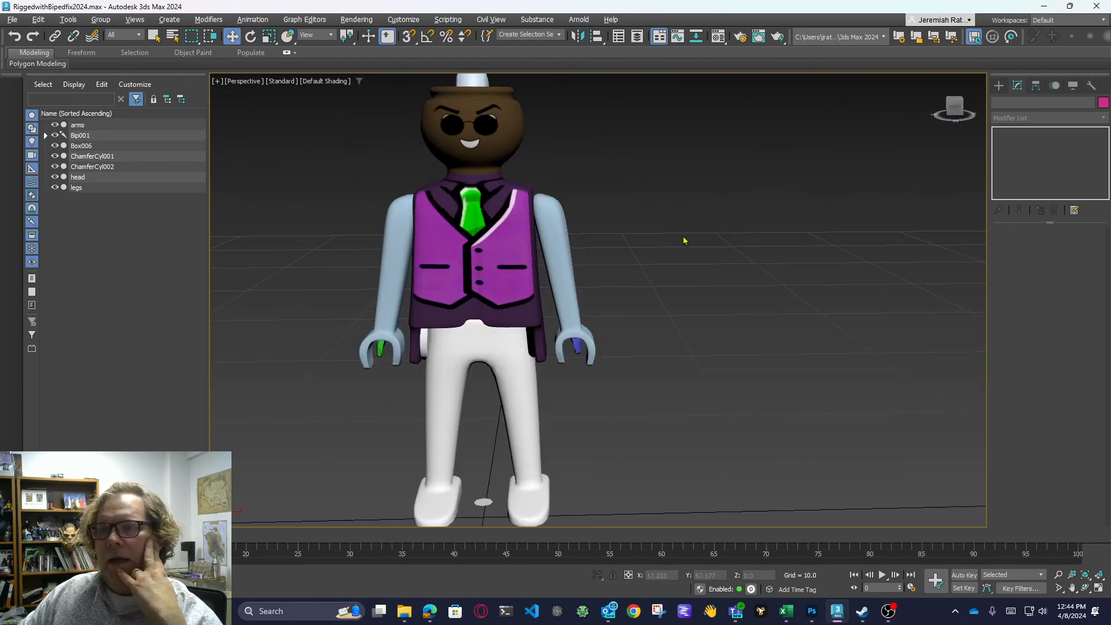
Return to Photoshop, look over the whole body.png texture, and close the file
click(812, 613)
scroll(662, 255, down, 1)
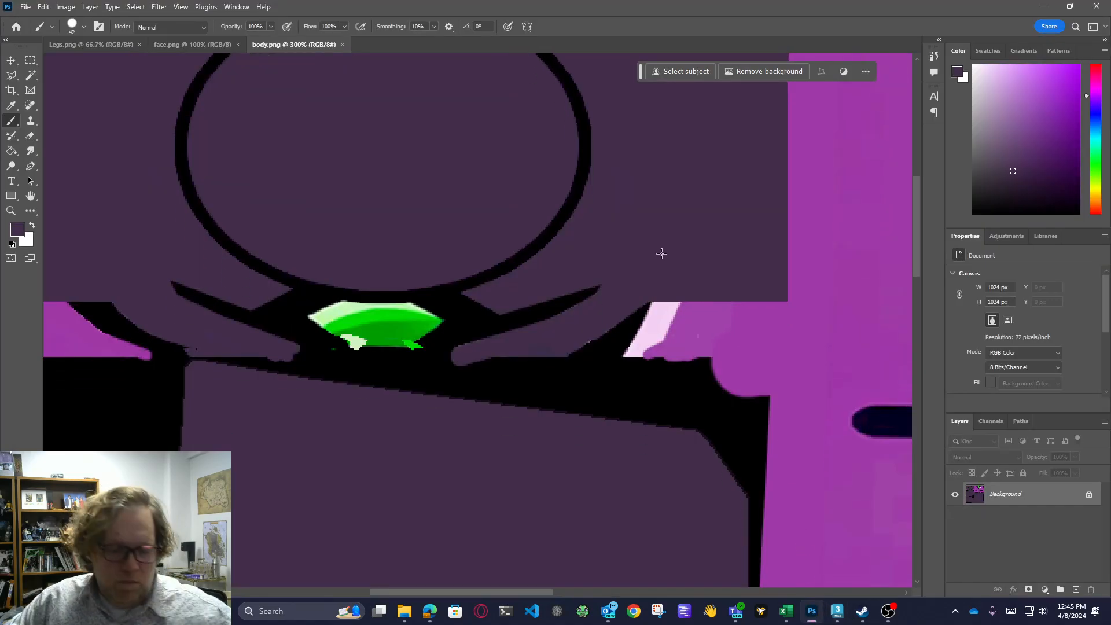
scroll(661, 253, down, 5)
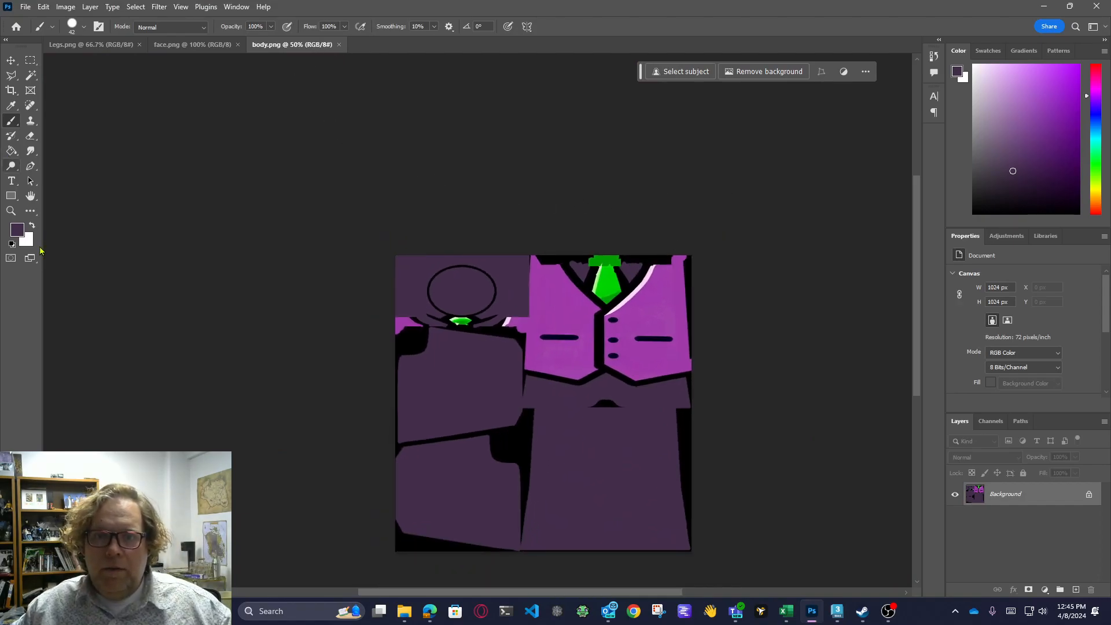
click(339, 44)
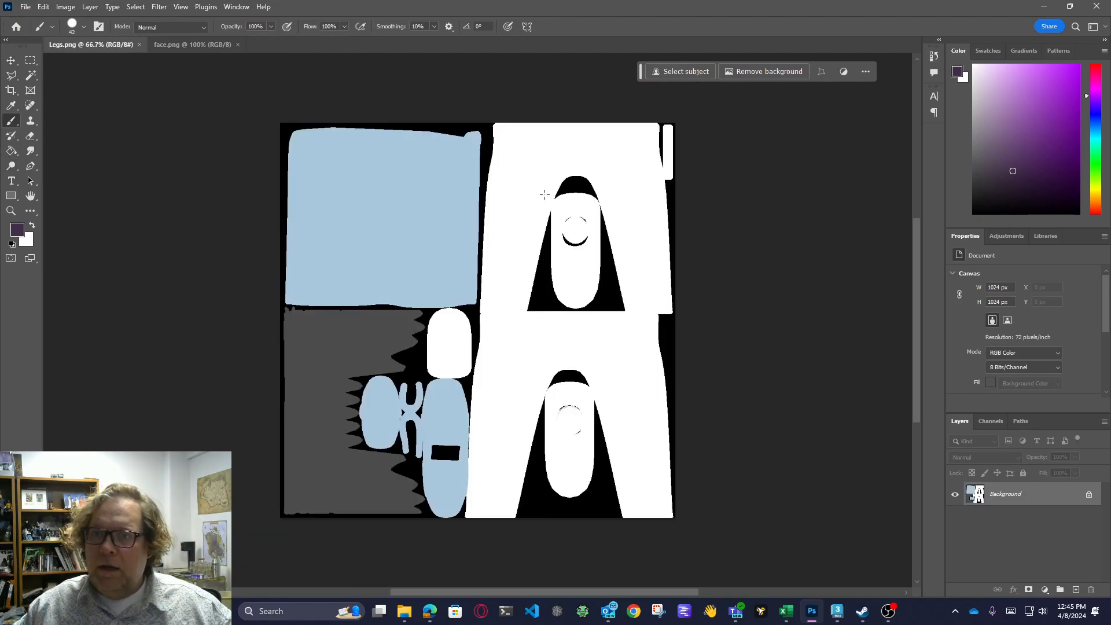
Check the character's legs and feet in 3ds Max and return to Legs.png in Photoshop
click(837, 612)
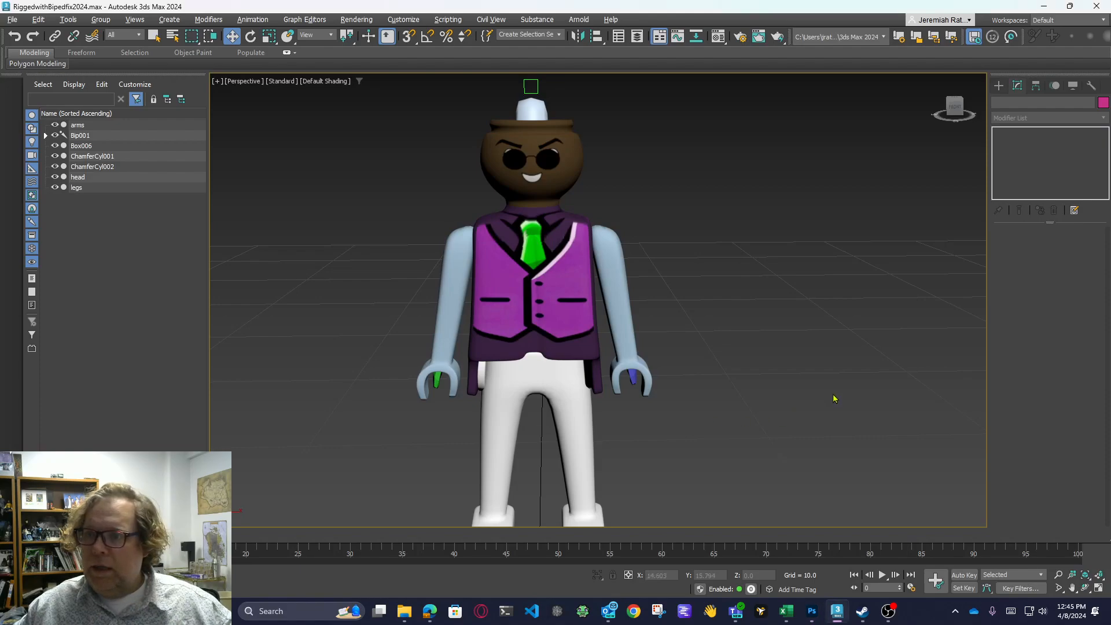
click(550, 168)
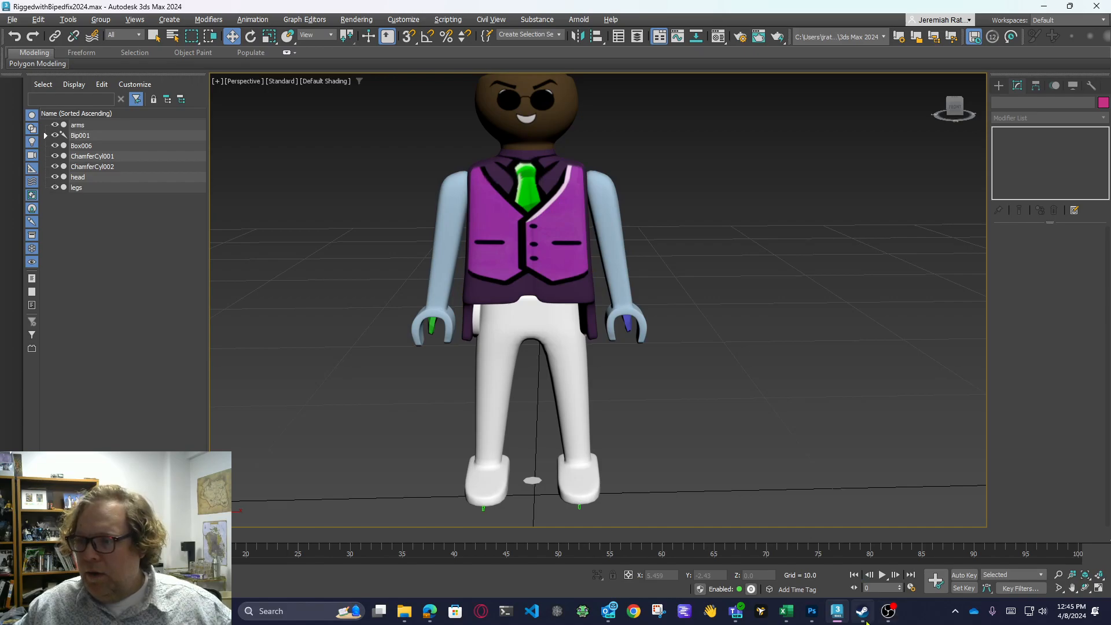
click(812, 611)
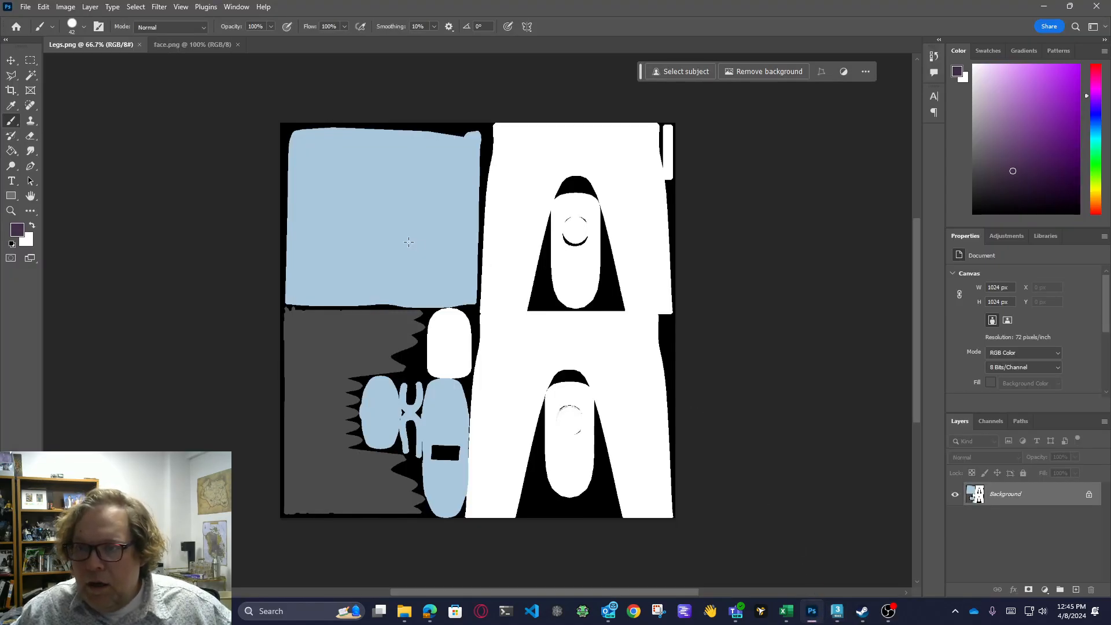
Select the white leg shapes in Legs.png with the Magic Wand and add a new layer for a Paint Bucket fill
click(31, 75)
click(666, 266)
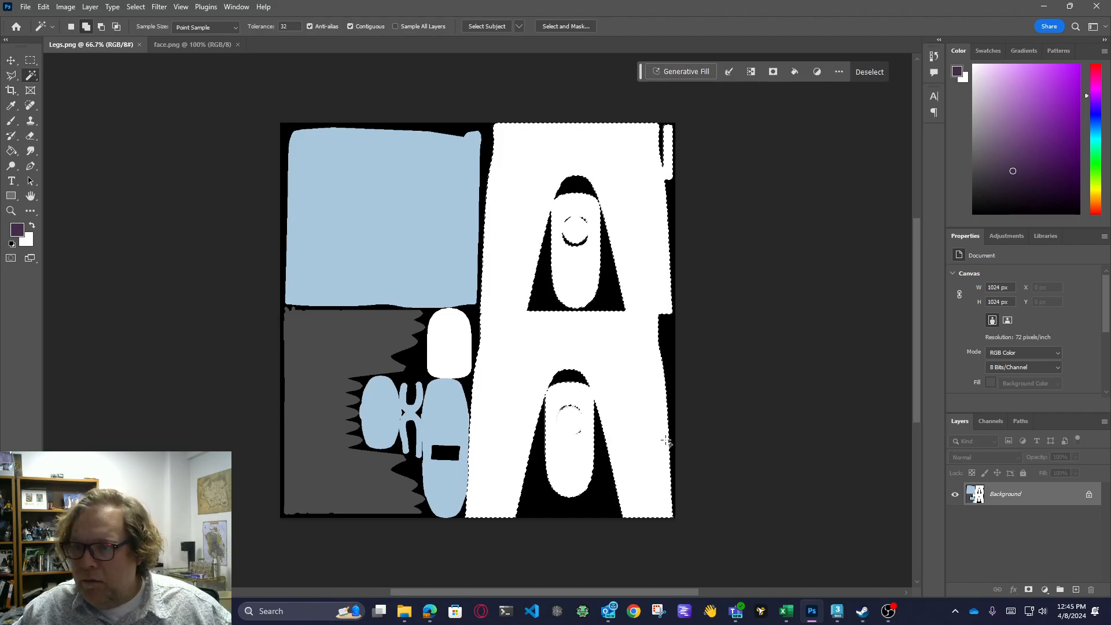
click(1076, 590)
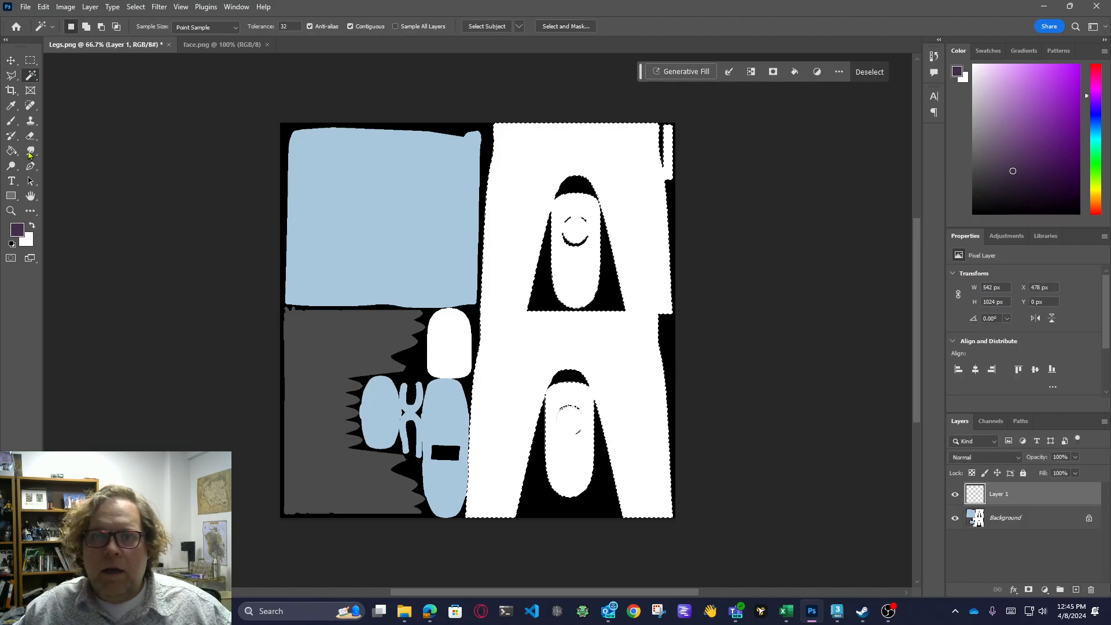
click(12, 153)
Try a dark purple fill, undo it, expand the leg selection by 1 pixel, refill it dark purple and clear the selection
click(650, 229)
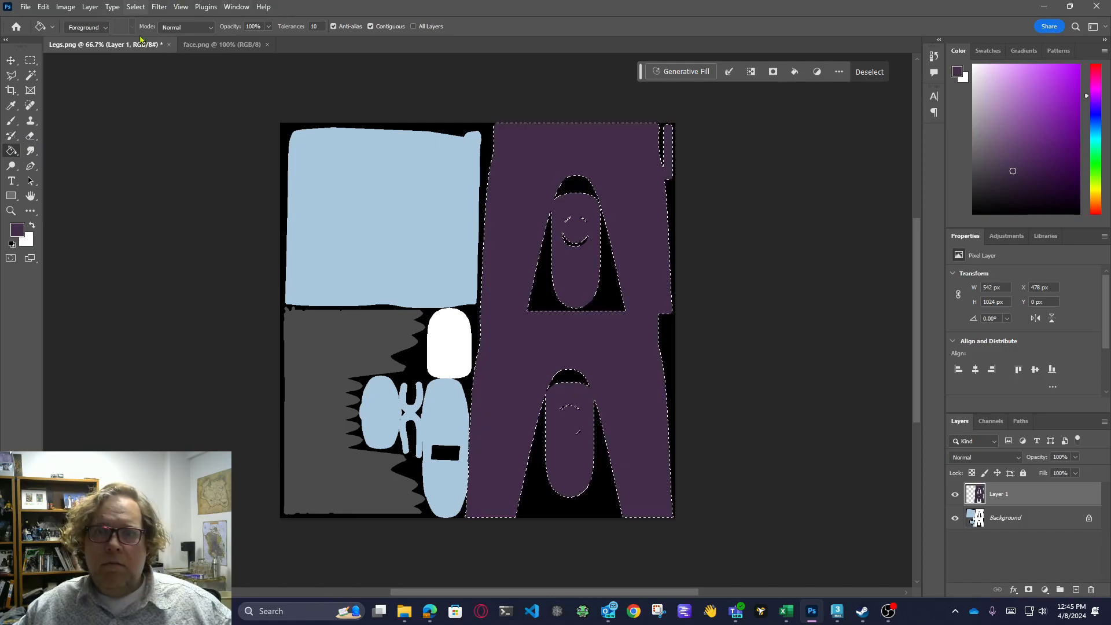
key(ctrl+z)
click(136, 7)
mouse_move(225, 183)
click(288, 205)
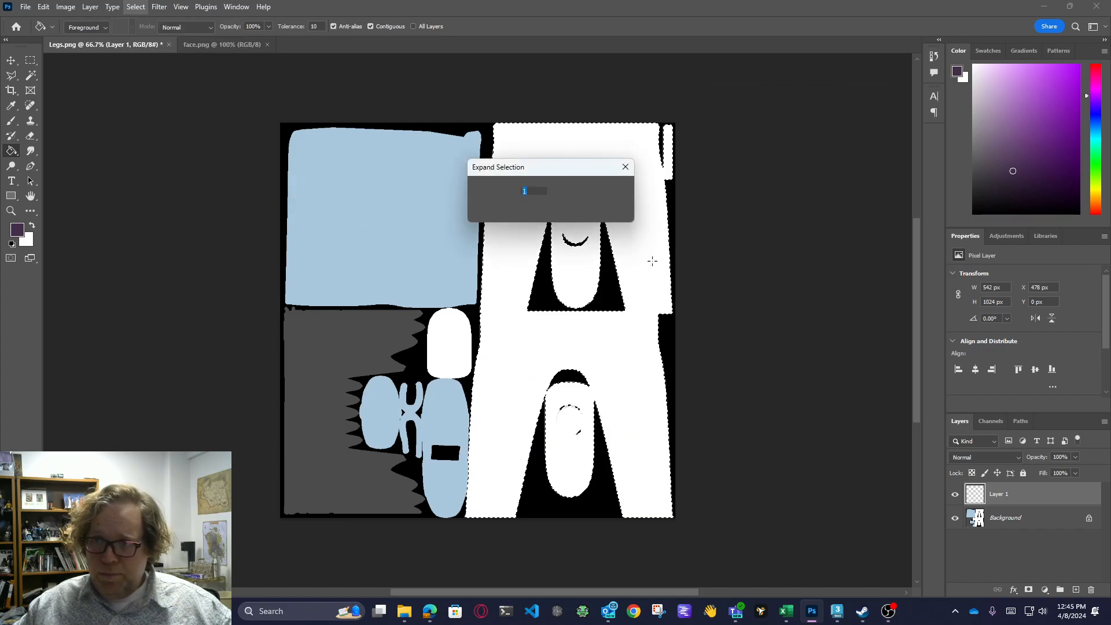
click(610, 190)
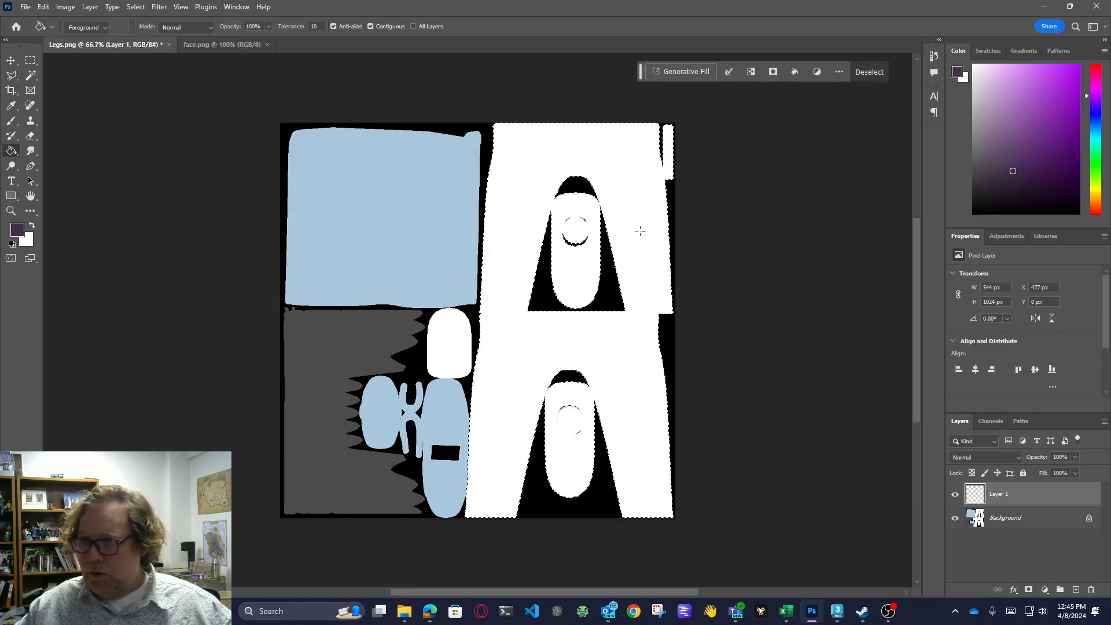
click(640, 232)
key(ctrl+d)
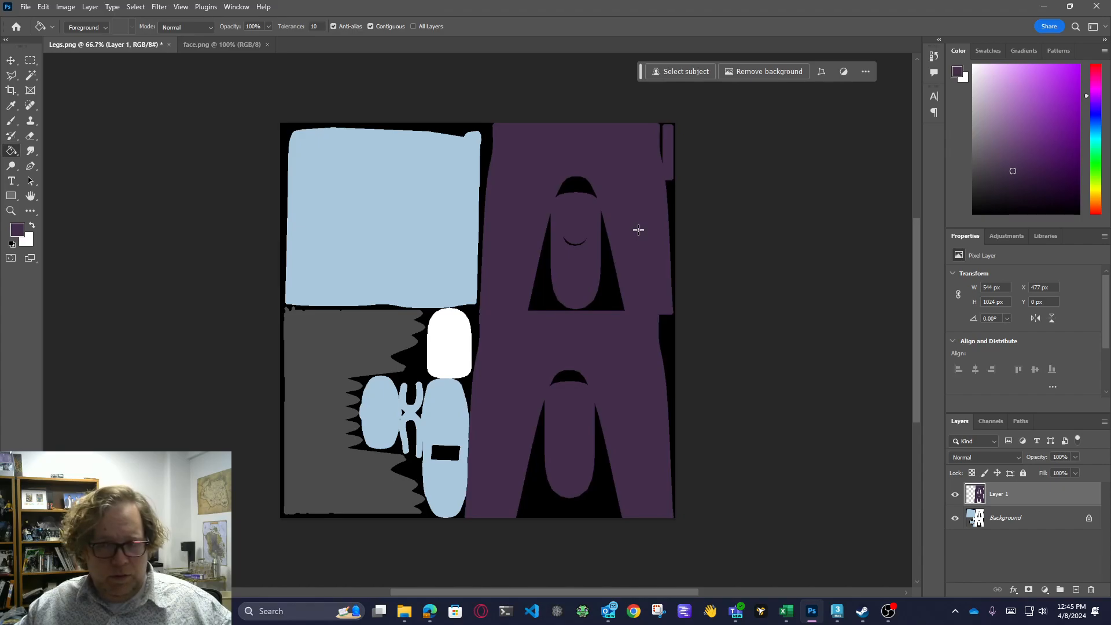
Merge the visible layers and save Legs.png
right_click(1033, 521)
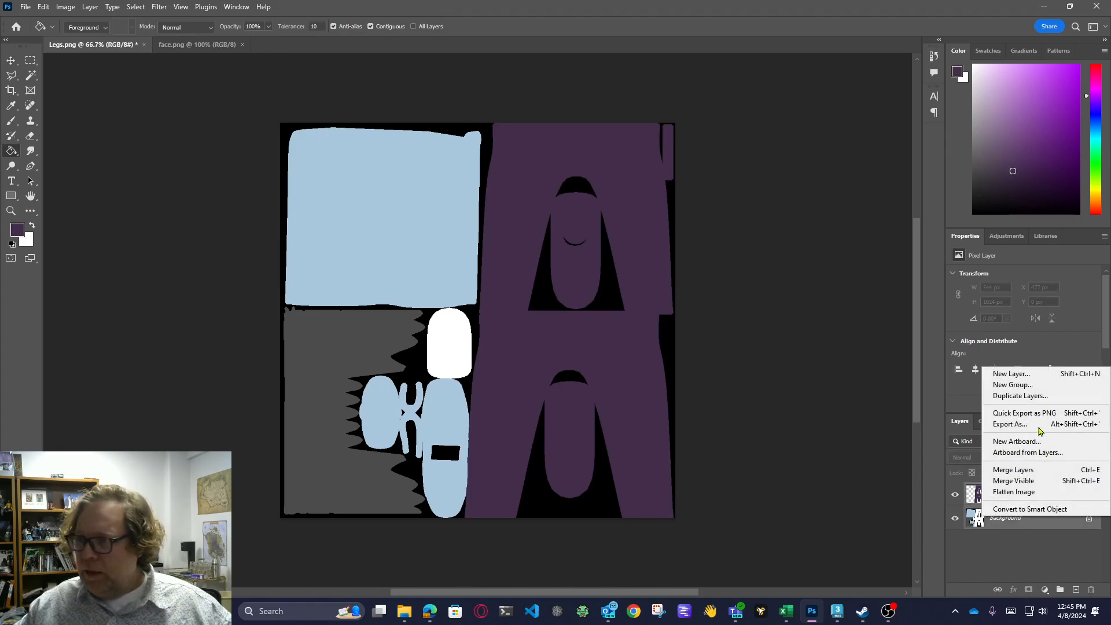
click(1028, 481)
key(ctrl+s)
Switch to 3ds Max and examine the recoloured legs on the character from the front
key(alt+Tab)
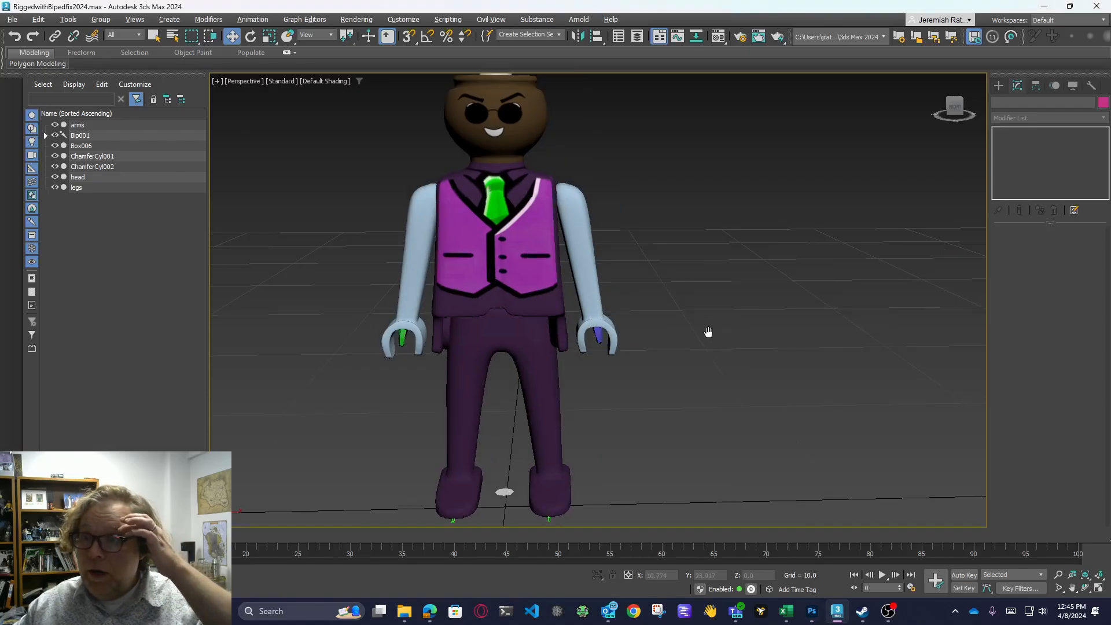
mouse_move(957, 102)
mouse_down()
mouse_move(943, 103)
mouse_move(955, 107)
mouse_up()
mouse_move(546, 209)
mouse_down()
mouse_move(541, 262)
mouse_move(625, 250)
mouse_move(545, 209)
mouse_up()
drag(934, 104, 954, 109)
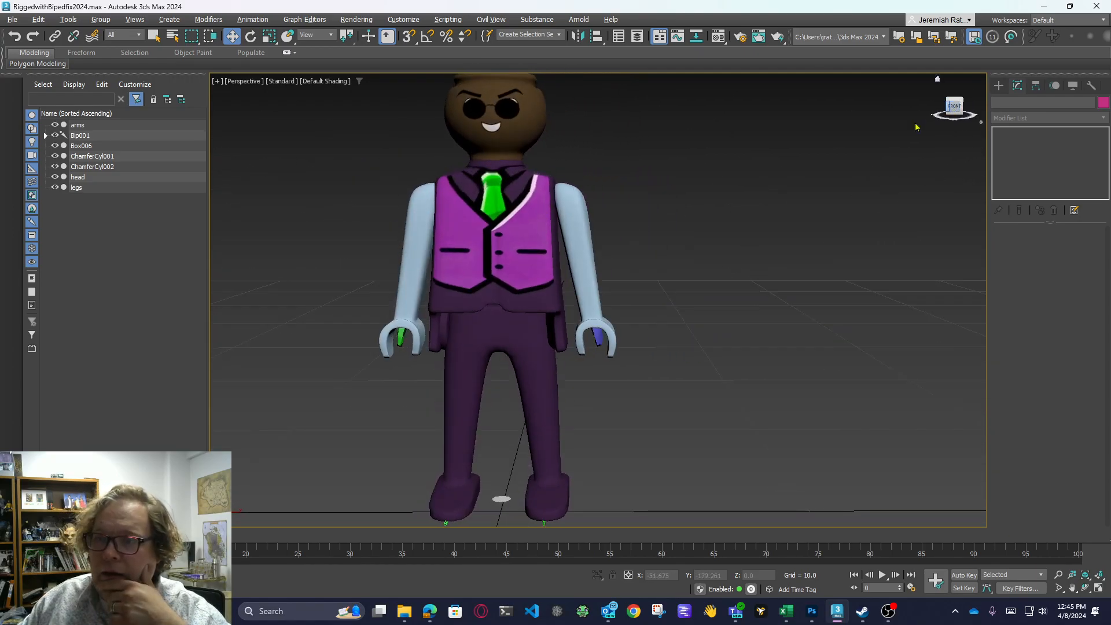
In Photoshop, copy a plain brown rectangle, about 366 by 185 px, from above the eyebrows in face.png and paste it into Legs.png
click(812, 612)
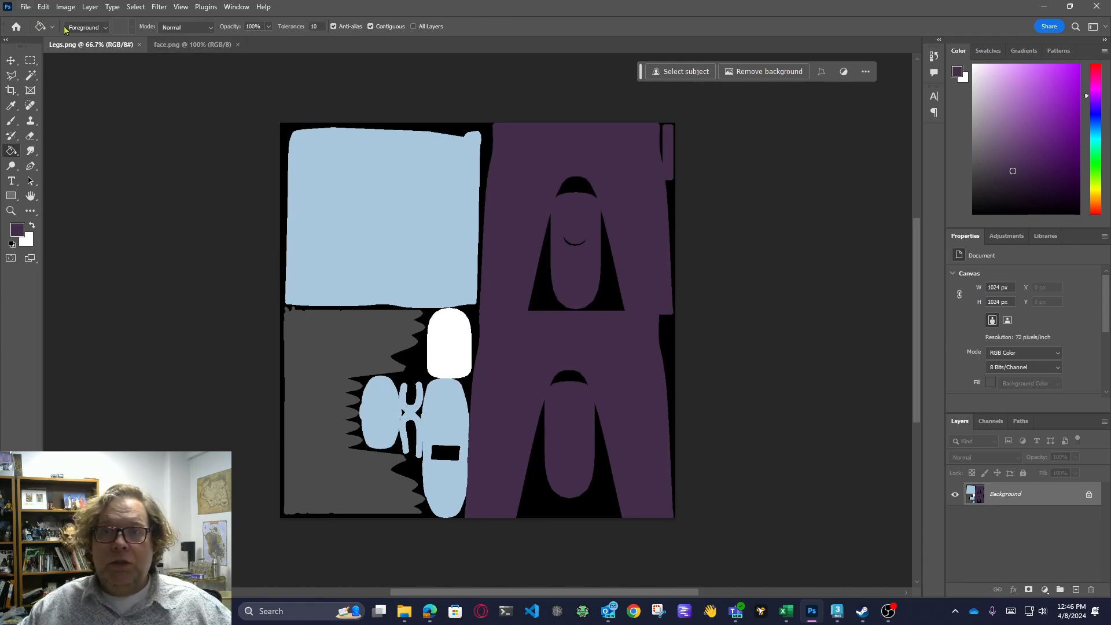
click(193, 45)
click(30, 61)
drag(294, 84, 505, 190)
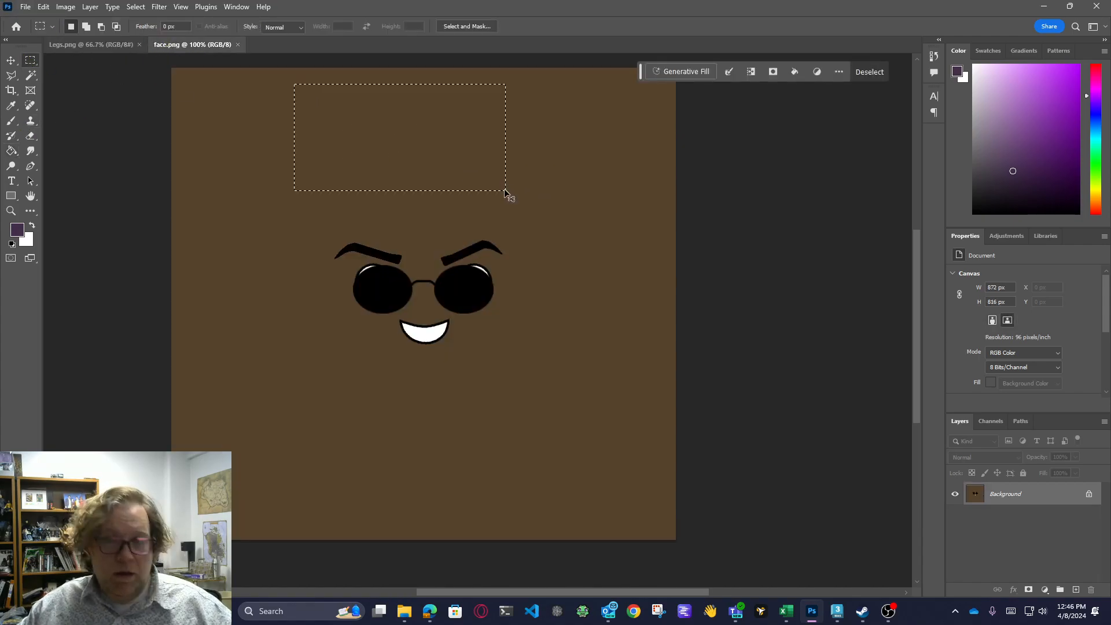
click(91, 44)
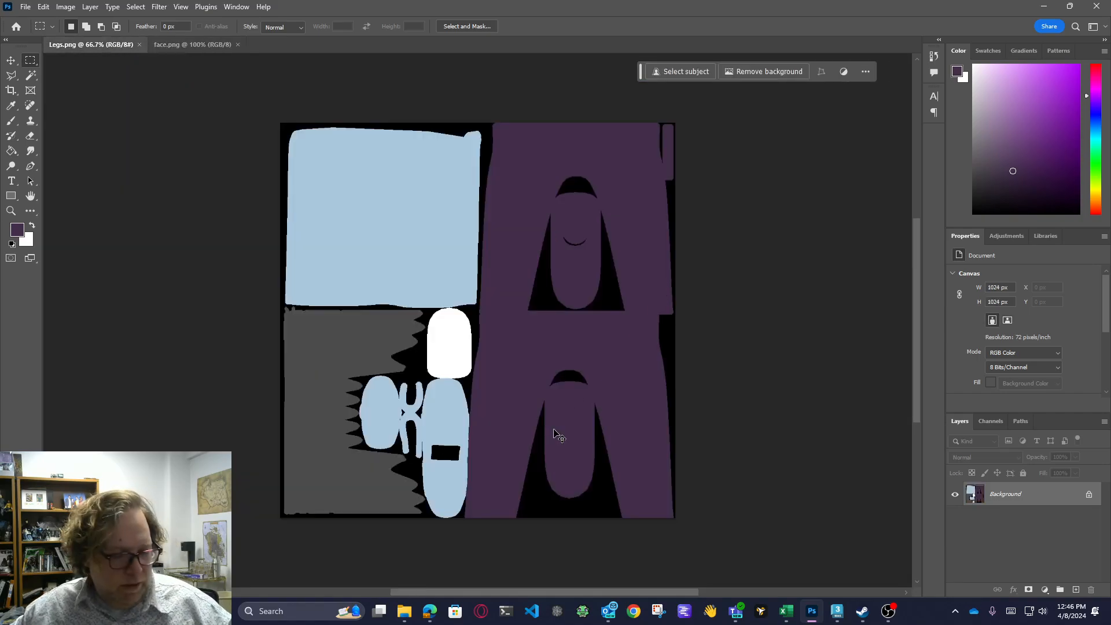
key(ctrl+v)
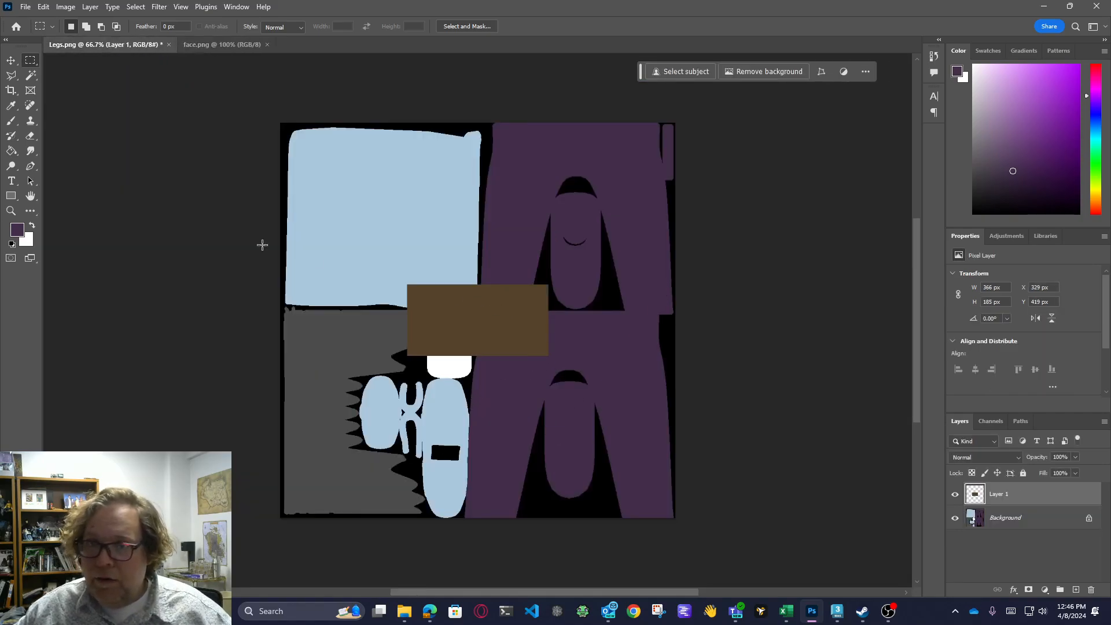
Move the pasted brown patch over the light blue hand shapes and hide its layer
click(11, 60)
drag(457, 335, 412, 437)
click(956, 494)
Select the light blue hand shapes on the Background layer with the Quick Selection tool
click(1019, 519)
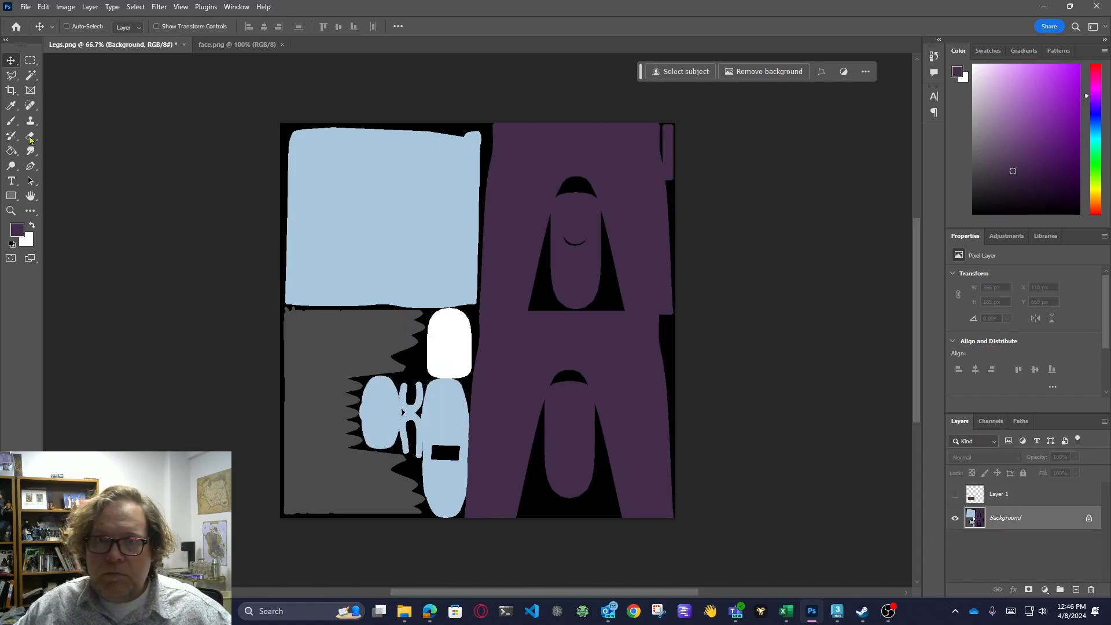
click(33, 76)
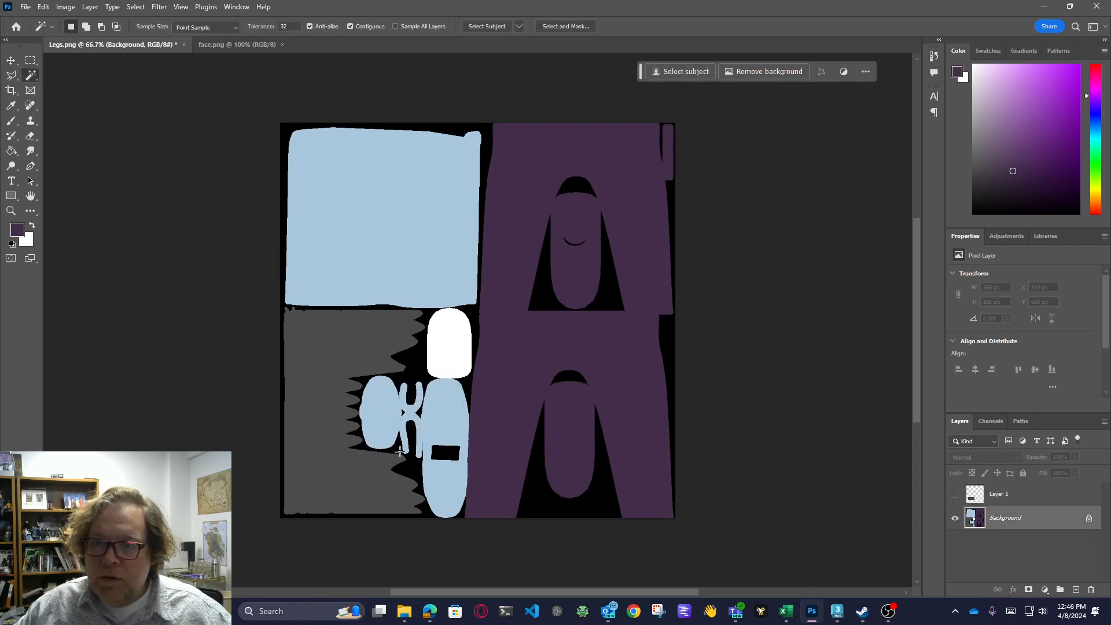
right_click(31, 75)
click(87, 87)
mouse_move(376, 415)
mouse_down()
mouse_move(446, 431)
mouse_move(448, 420)
mouse_move(446, 462)
mouse_up()
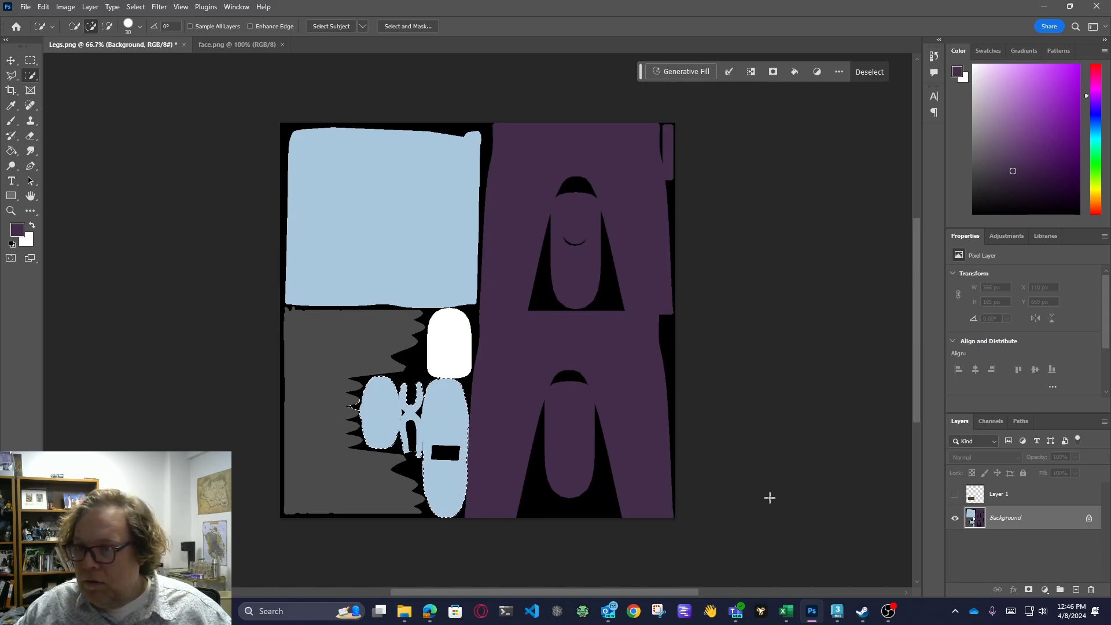
Show the brown patch layer again and sample its brown as the Paint Bucket's foreground colour
click(1013, 494)
click(955, 495)
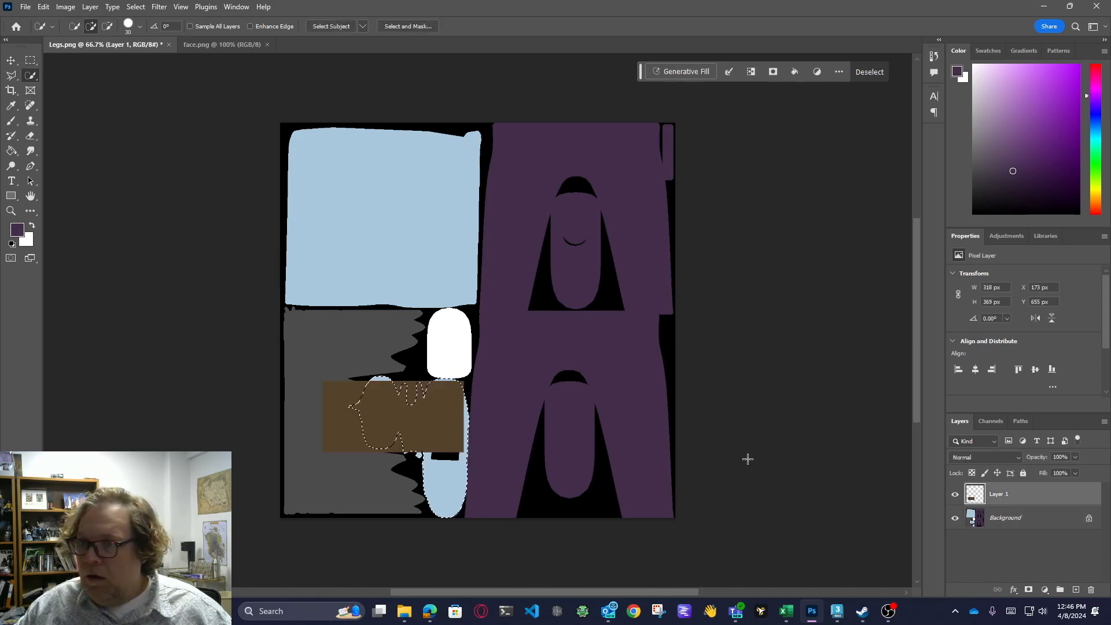
key(g)
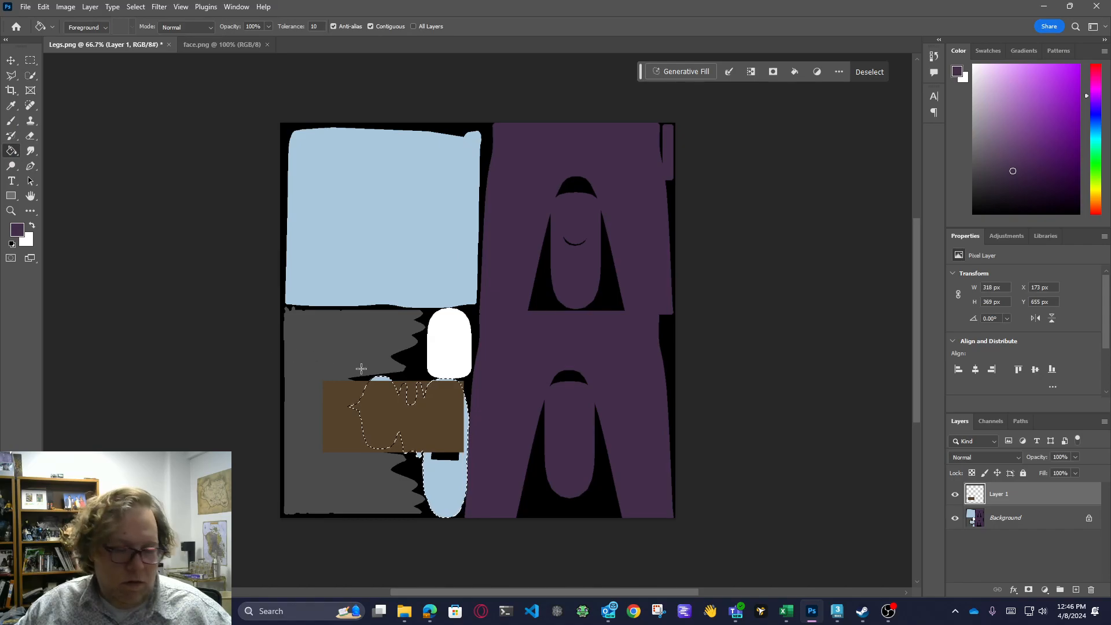
alt+click(422, 396)
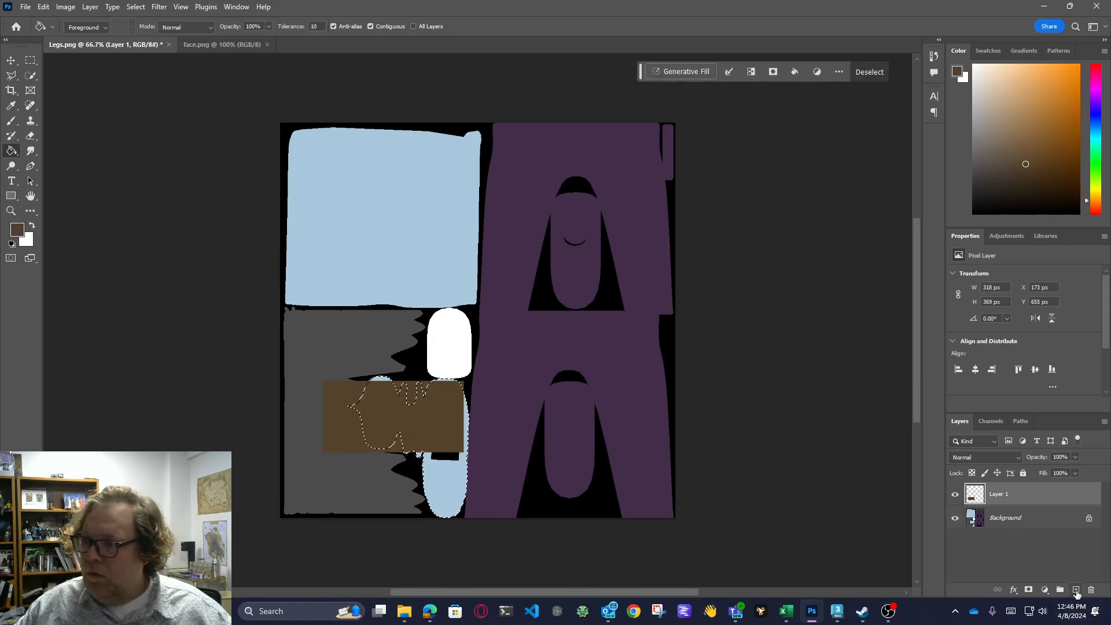
Fill the selected hand shapes brown on a new layer, clear the selection, and hide the pasted patch layer
click(1076, 589)
click(453, 443)
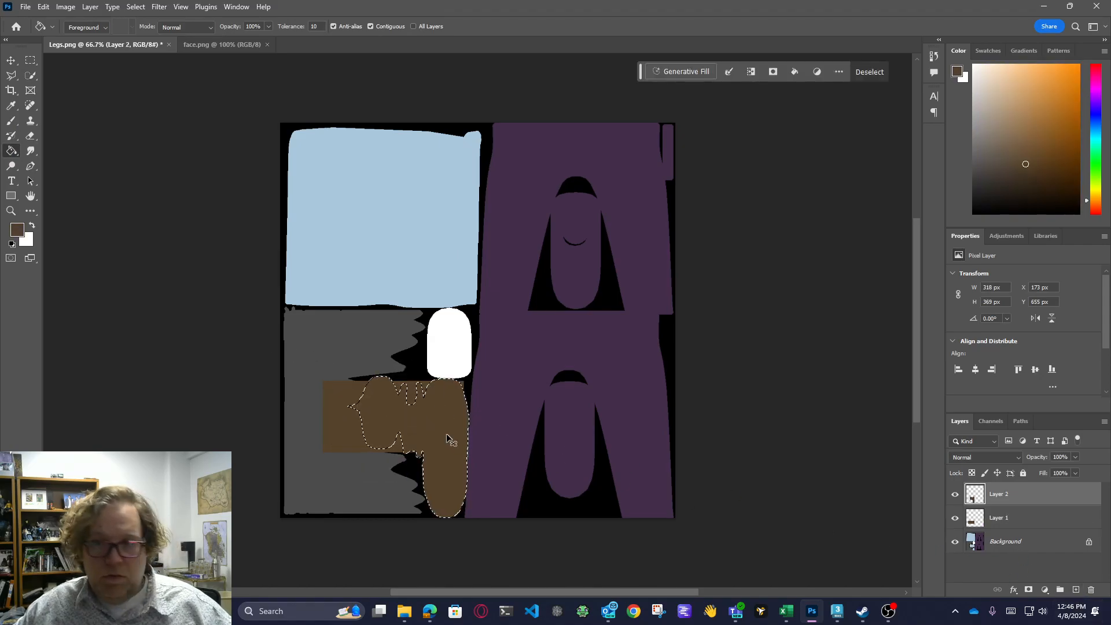
key(ctrl+d)
click(955, 495)
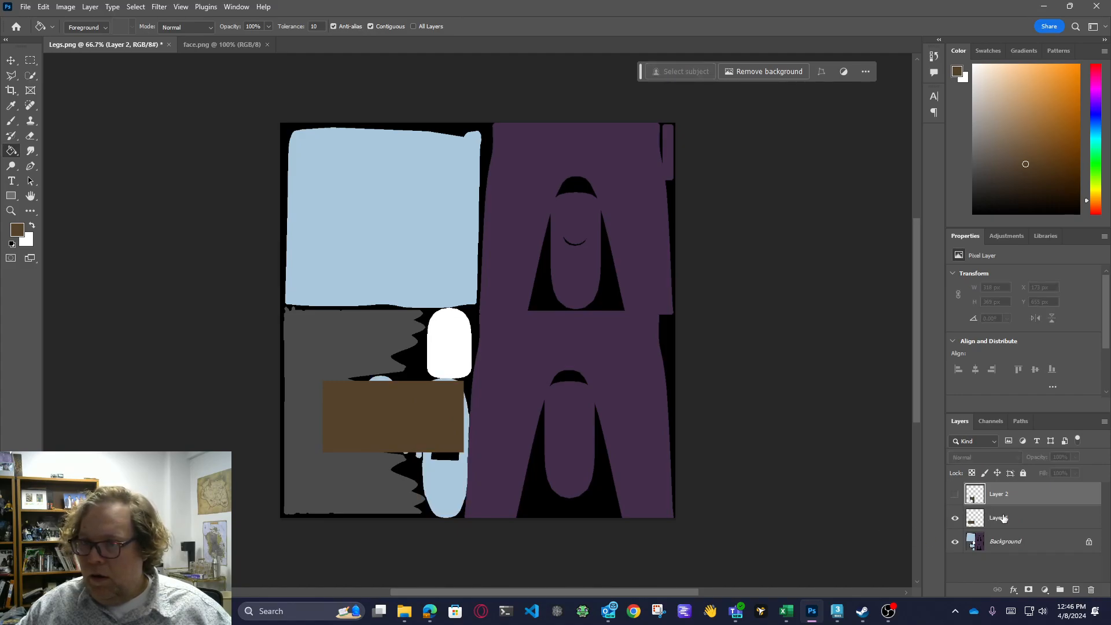
click(955, 495)
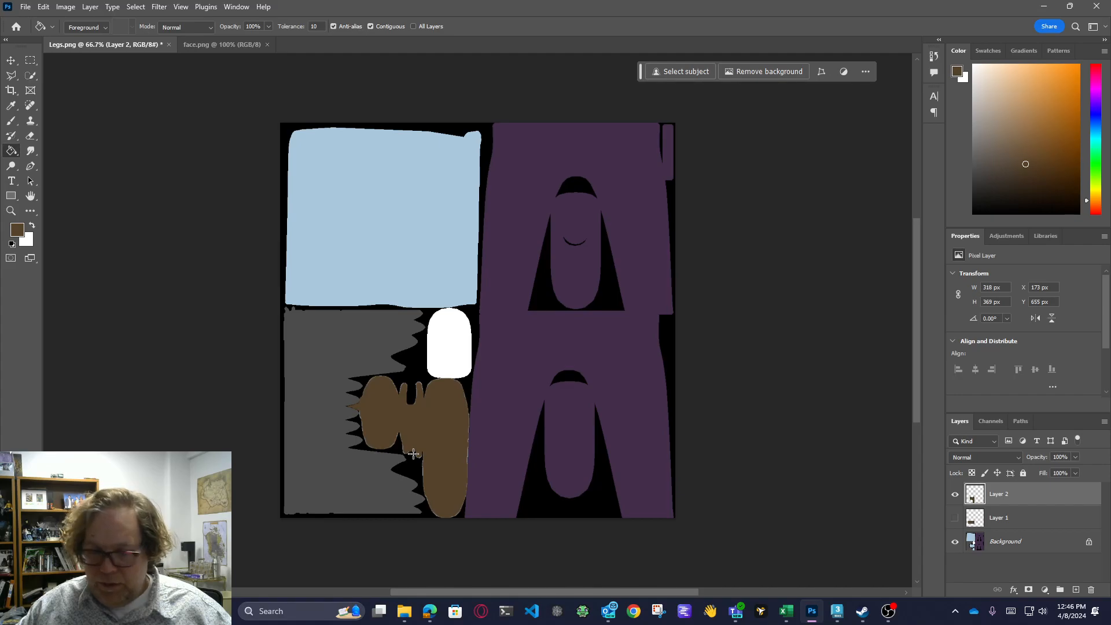
Load the brown hand fill on Layer 2 as a selection and expand it by 1 pixel
ctrl+click(977, 503)
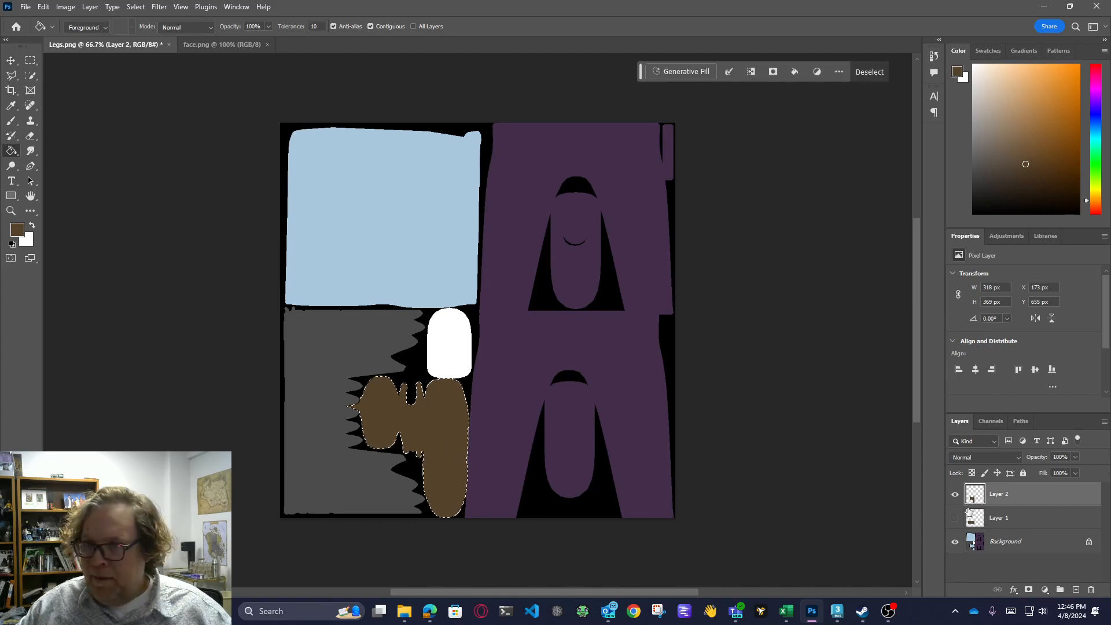
click(137, 7)
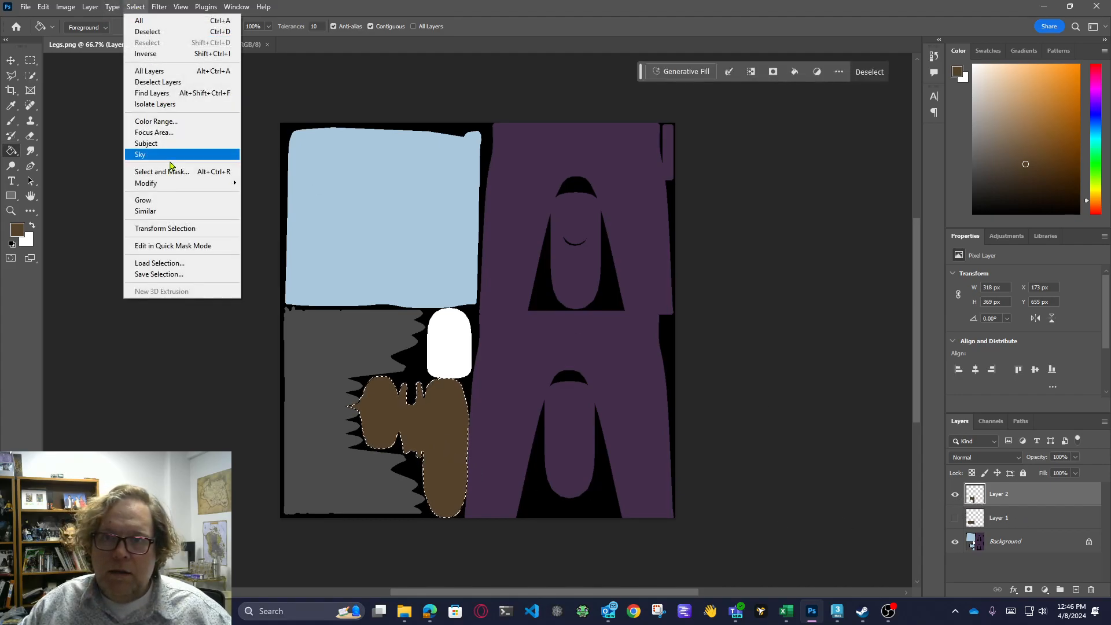
mouse_move(191, 183)
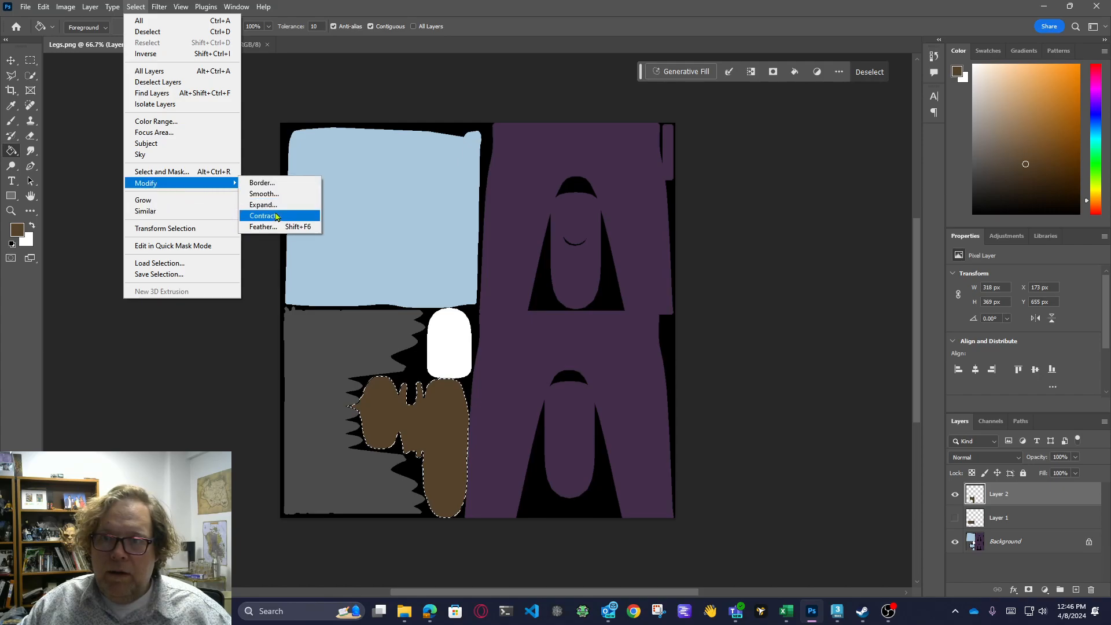
click(263, 205)
click(617, 194)
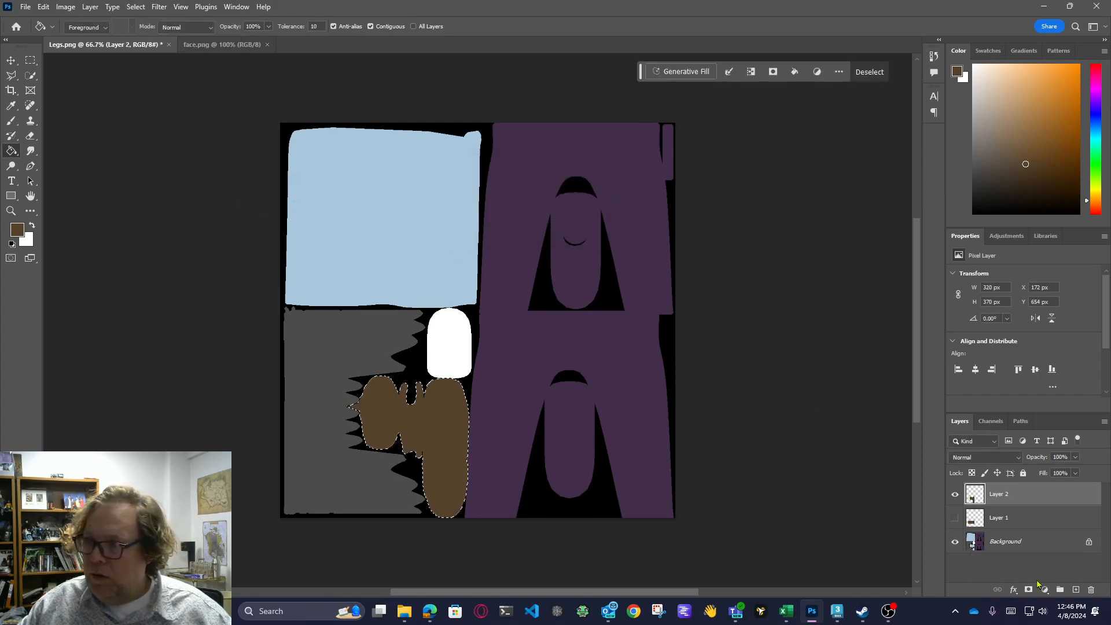
Fill the expanded hand selection brown on another new layer and clear the selection
click(1076, 589)
click(389, 419)
key(ctrl+d)
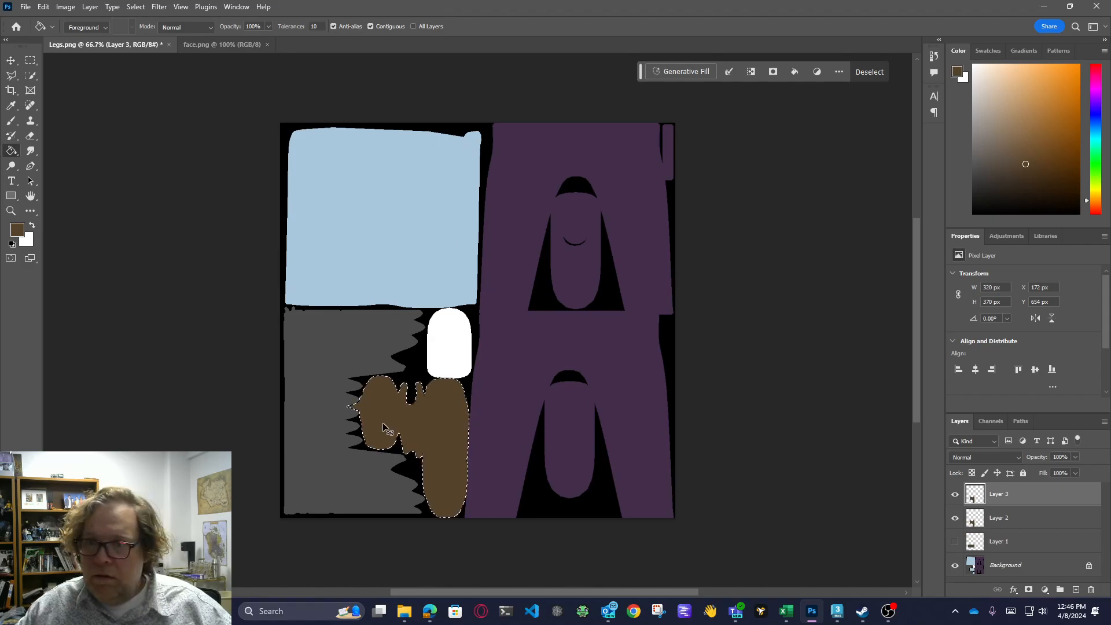
Delete Layer 2 and Layer 1, and flatten Legs.png with the remaining brown hand layer
click(1045, 524)
click(1091, 590)
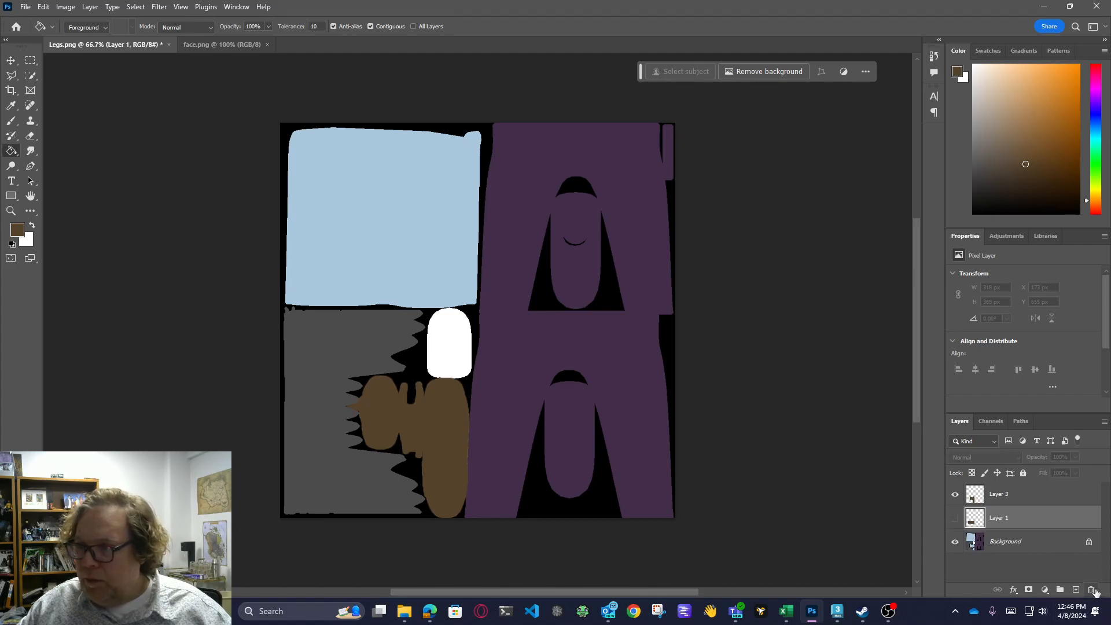
click(1091, 590)
click(1020, 500)
right_click(1020, 501)
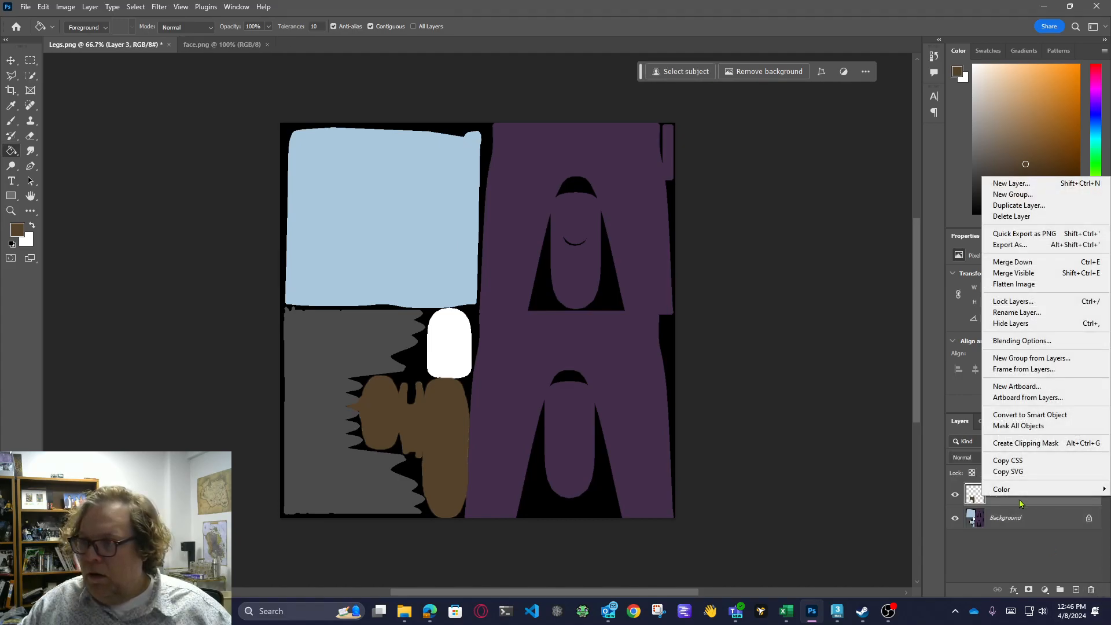
click(1011, 285)
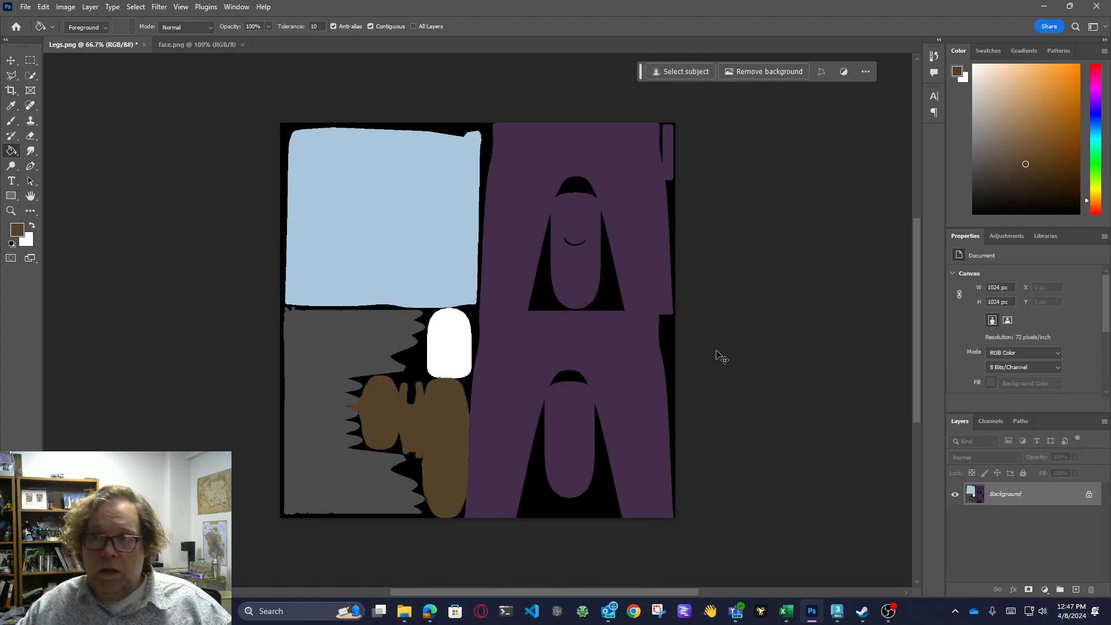
Switch to 3ds Max and examine the recoloured hands on the character
click(837, 610)
drag(774, 372, 749, 394)
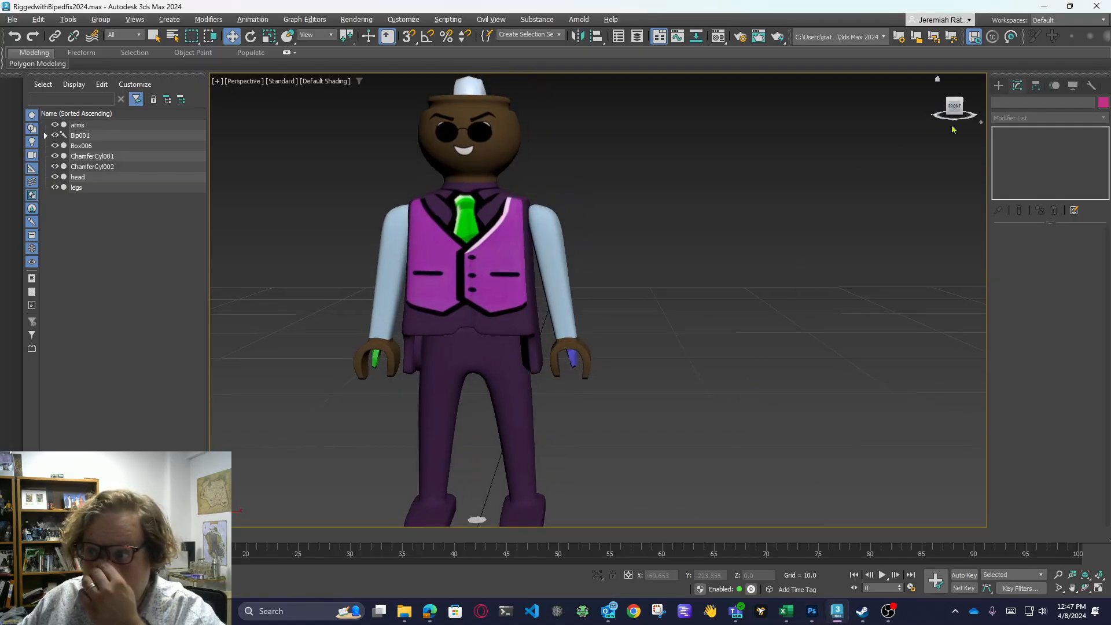
drag(953, 110, 841, 480)
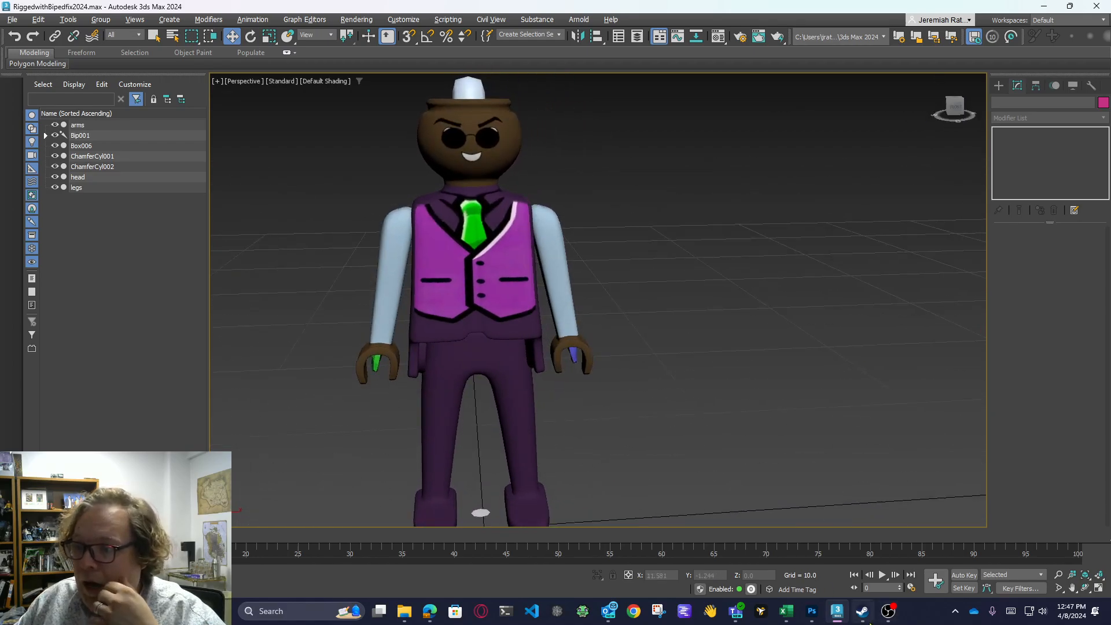
Switch to Photoshop, select the light blue arm area in Legs.png with Quick Selection and expand the selection by 1 pixel
click(812, 618)
click(30, 75)
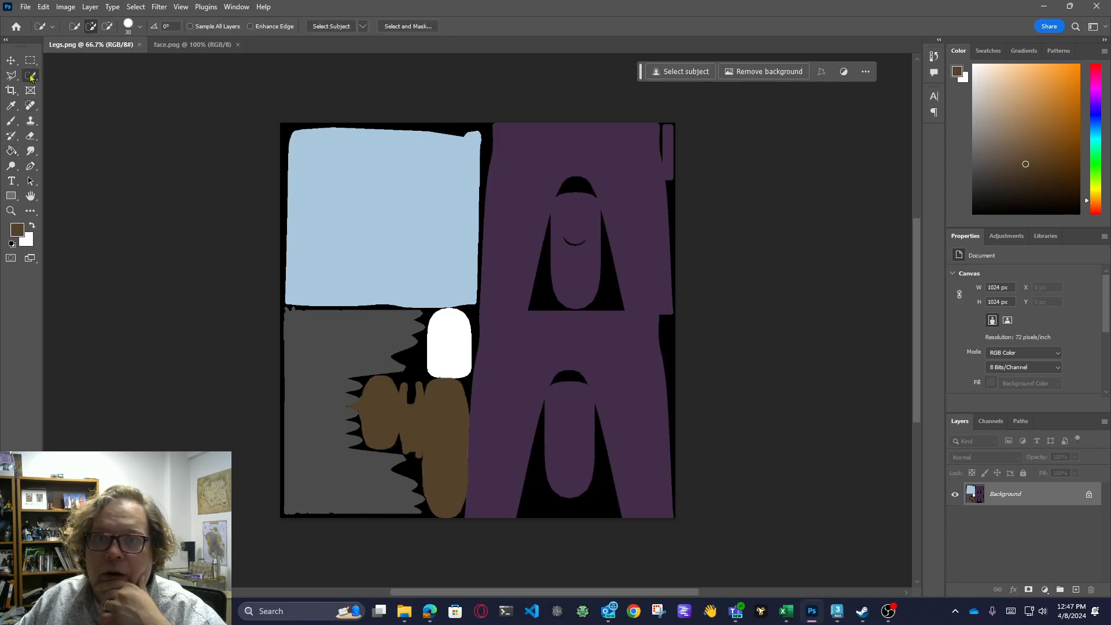
click(85, 88)
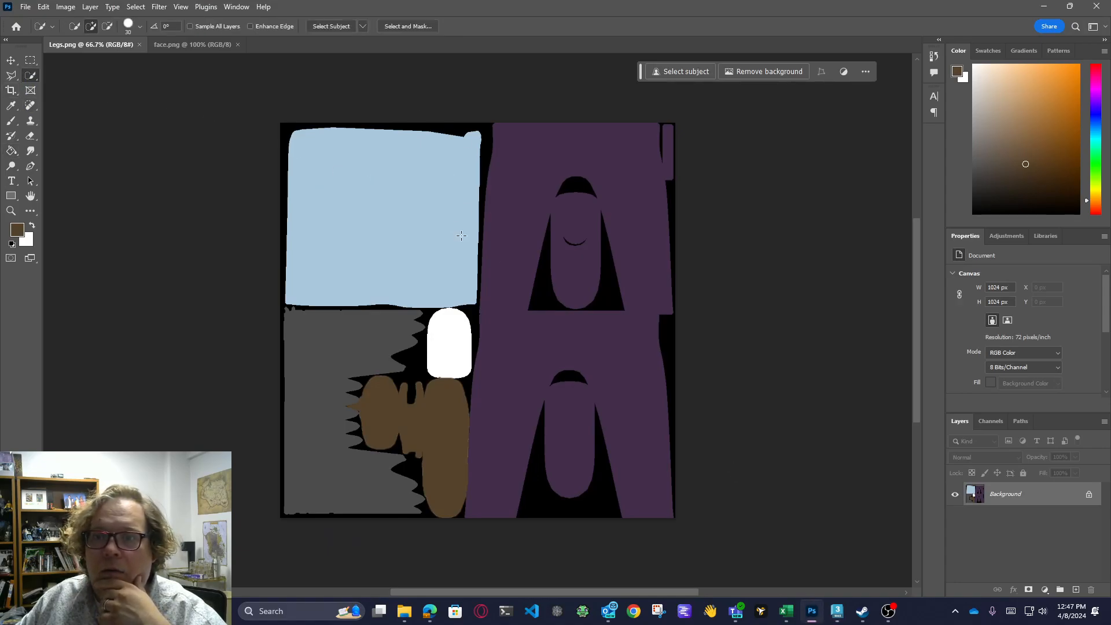
click(459, 234)
click(382, 217)
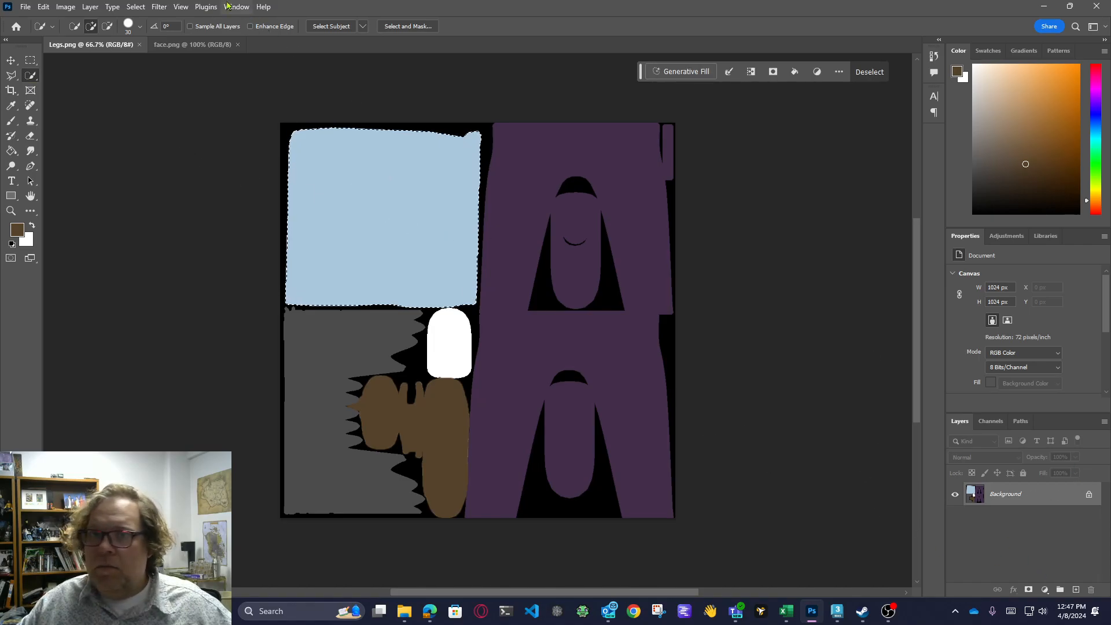
click(136, 7)
mouse_move(165, 183)
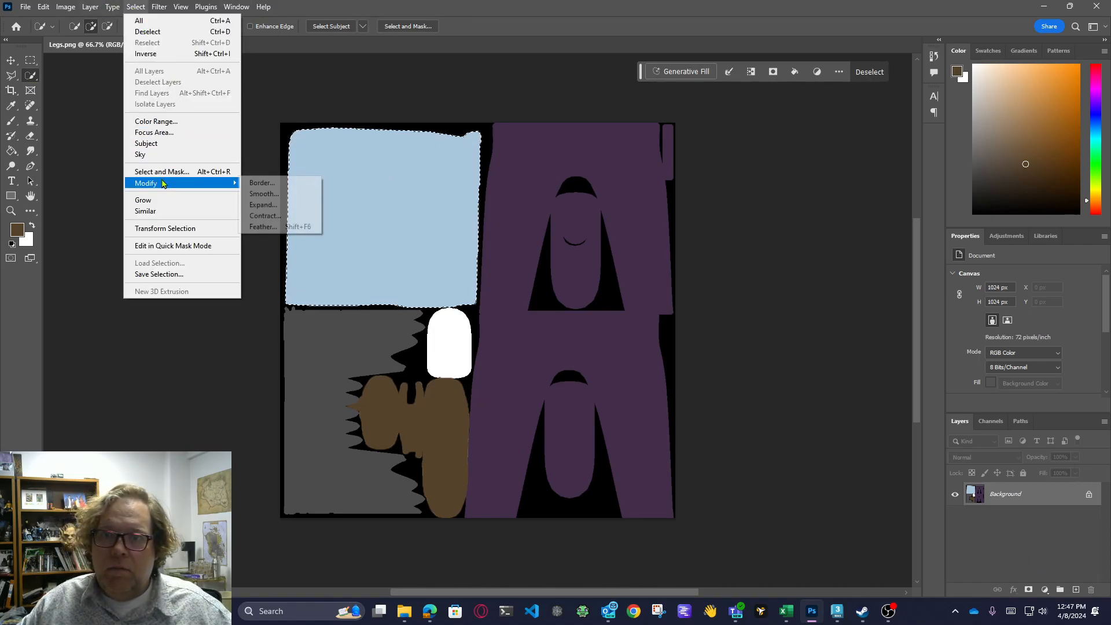
click(266, 207)
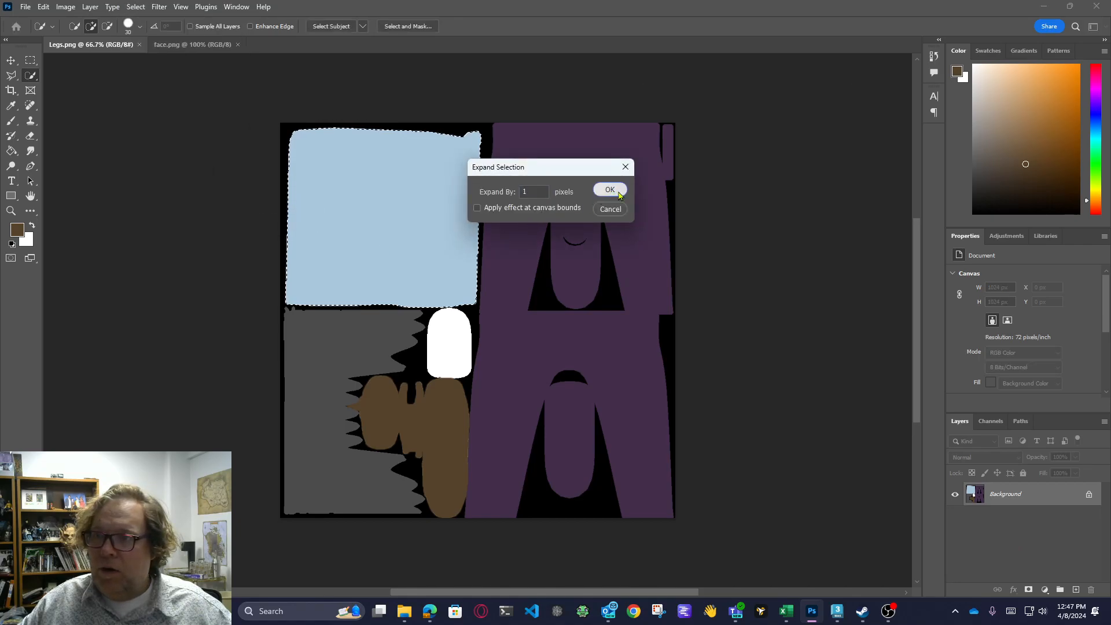
click(611, 191)
Add a new layer above the background and set the foreground colour to very dark purple, #1d1320
click(1077, 590)
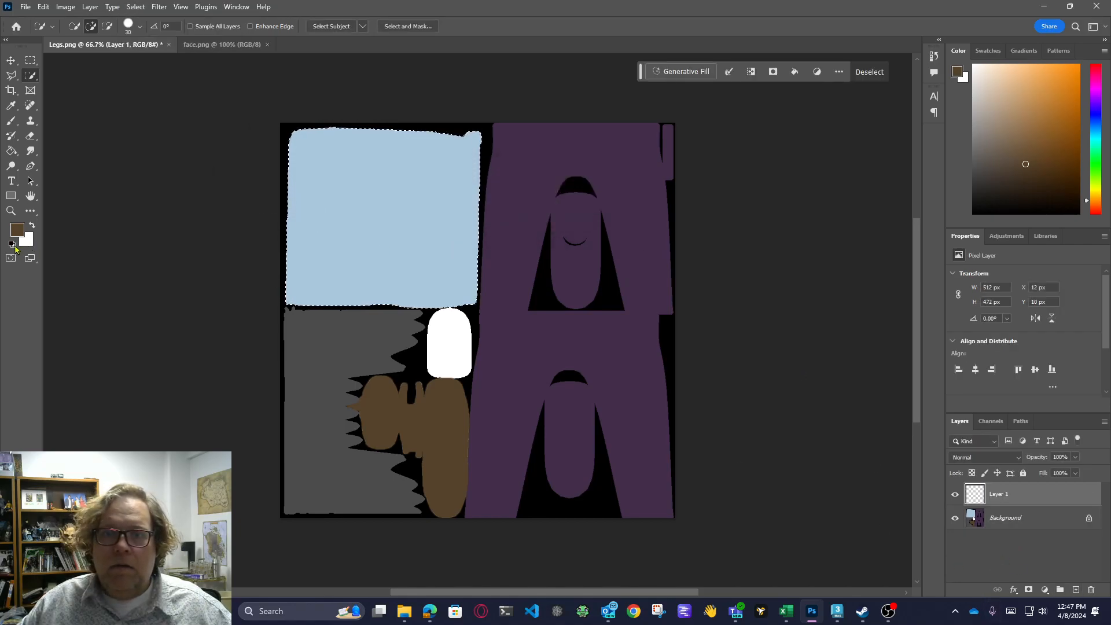
click(13, 244)
click(217, 45)
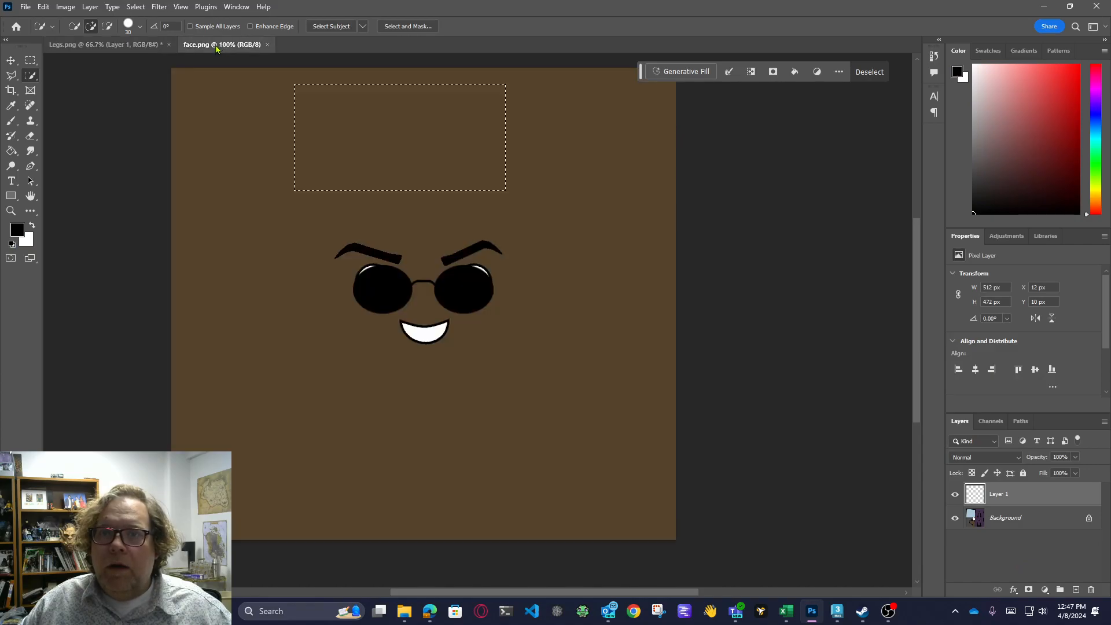
click(104, 44)
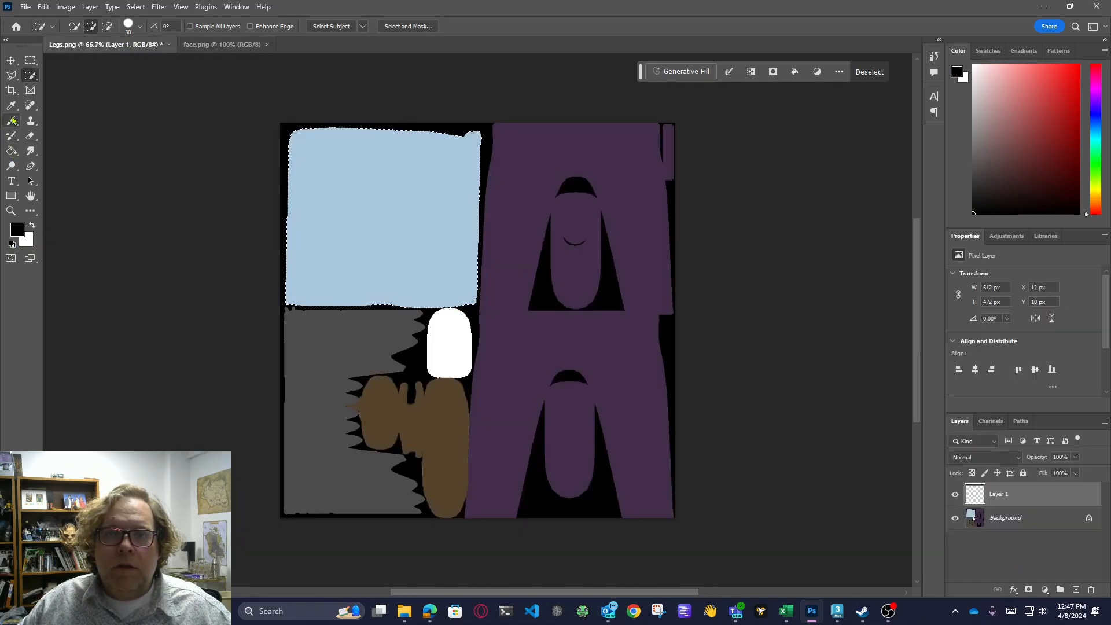
click(11, 152)
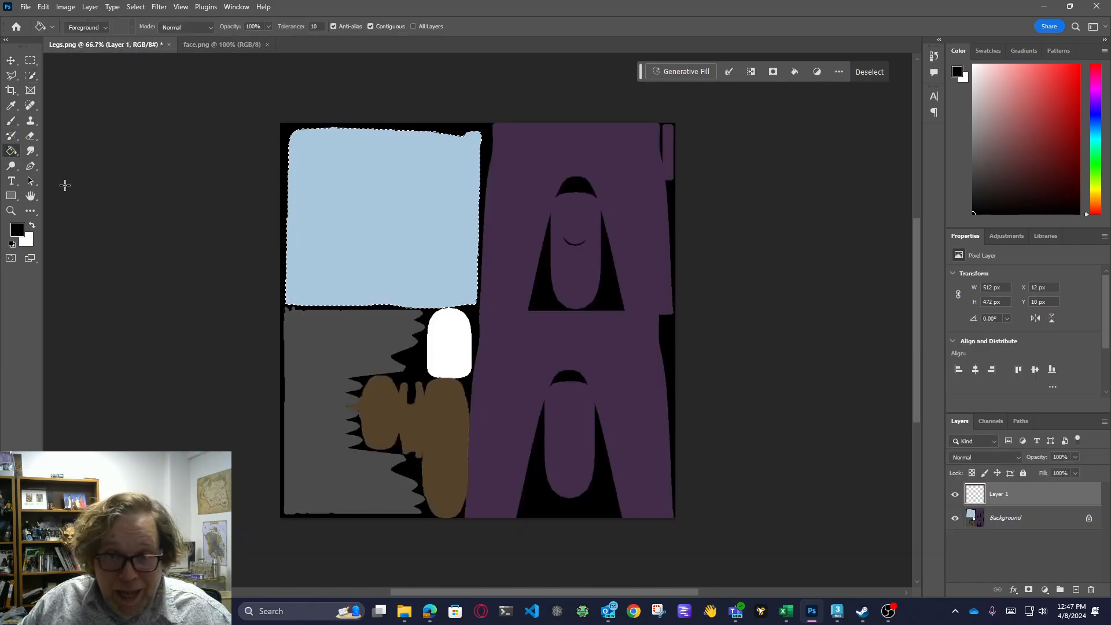
click(17, 230)
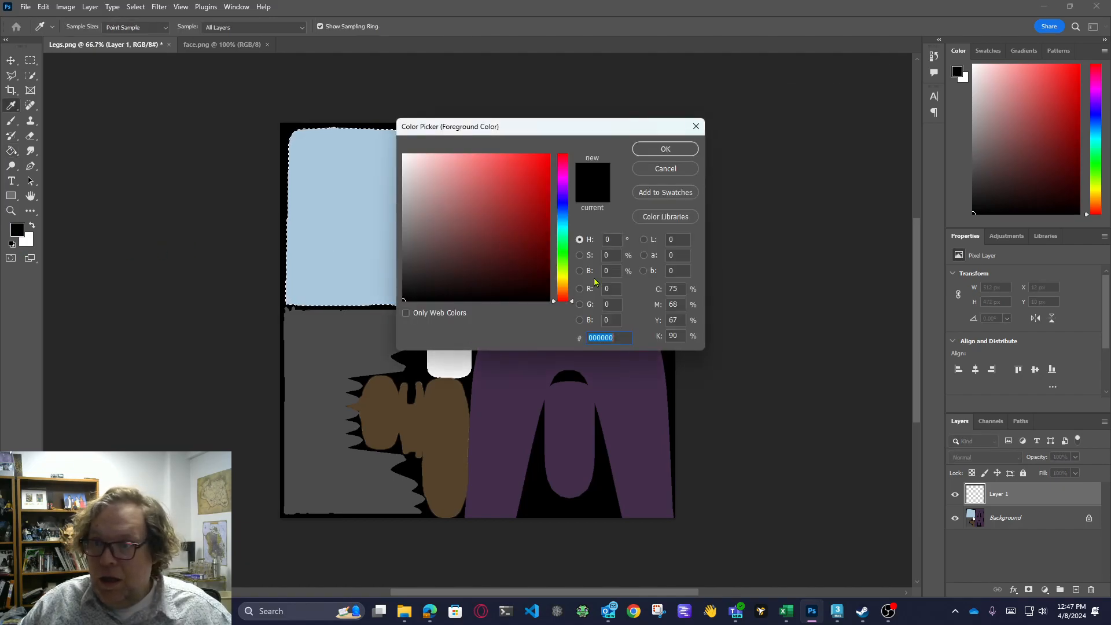
click(464, 282)
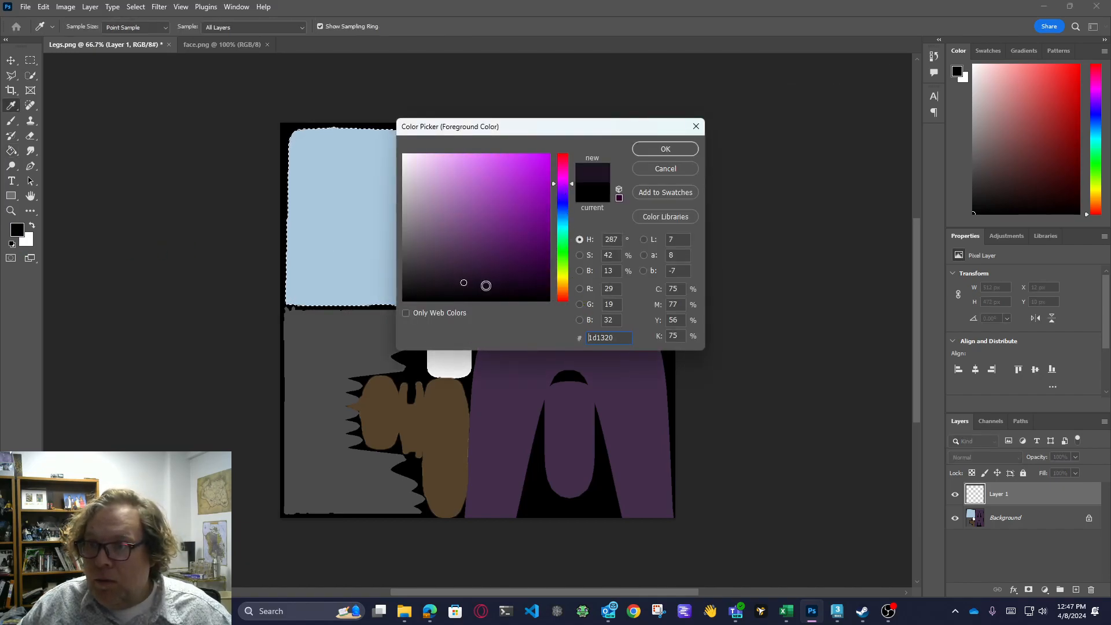
click(642, 149)
Fill the selected arm area with the very dark purple using Paint Bucket and clear the selection
click(5, 151)
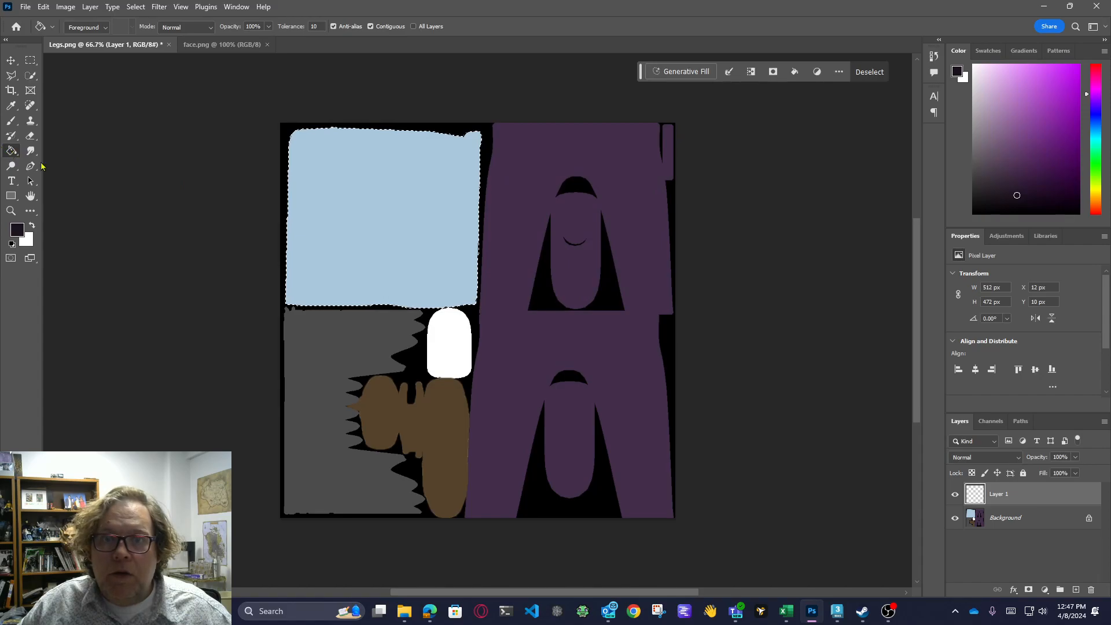
click(386, 201)
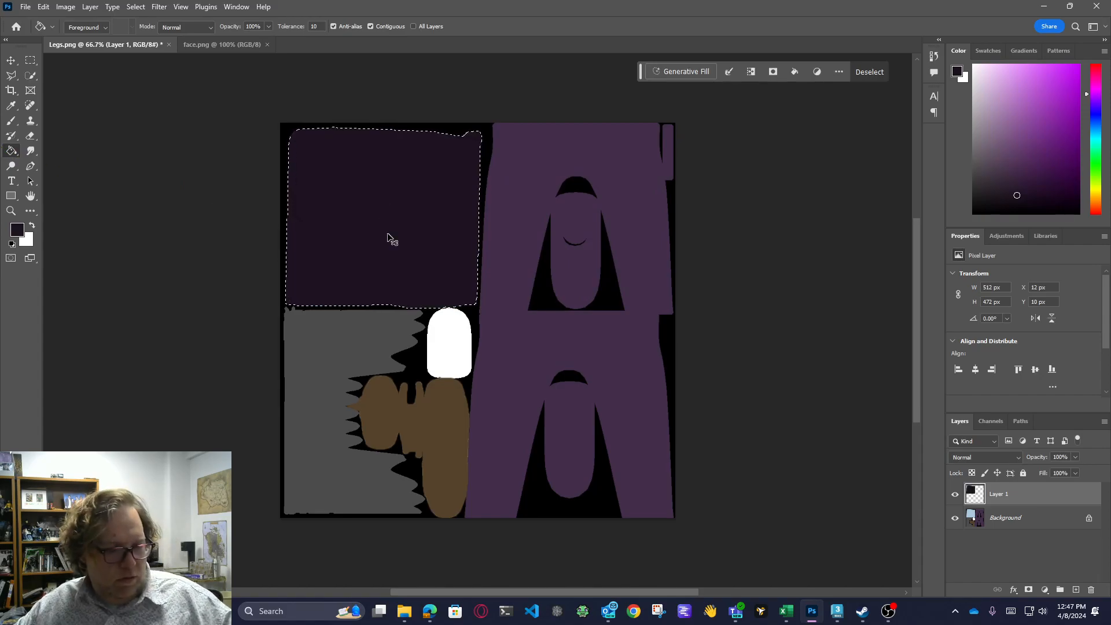
key(ctrl+d)
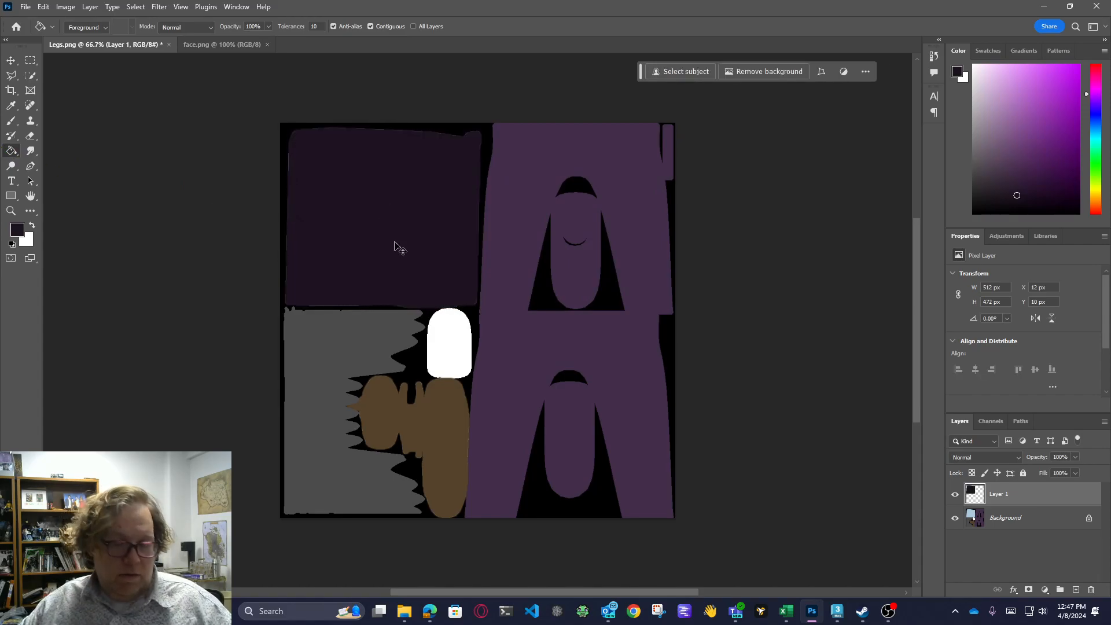
Load the dark purple arm fill on Layer 1 as a selection and expand it by 1 pixel
ctrl+click(976, 495)
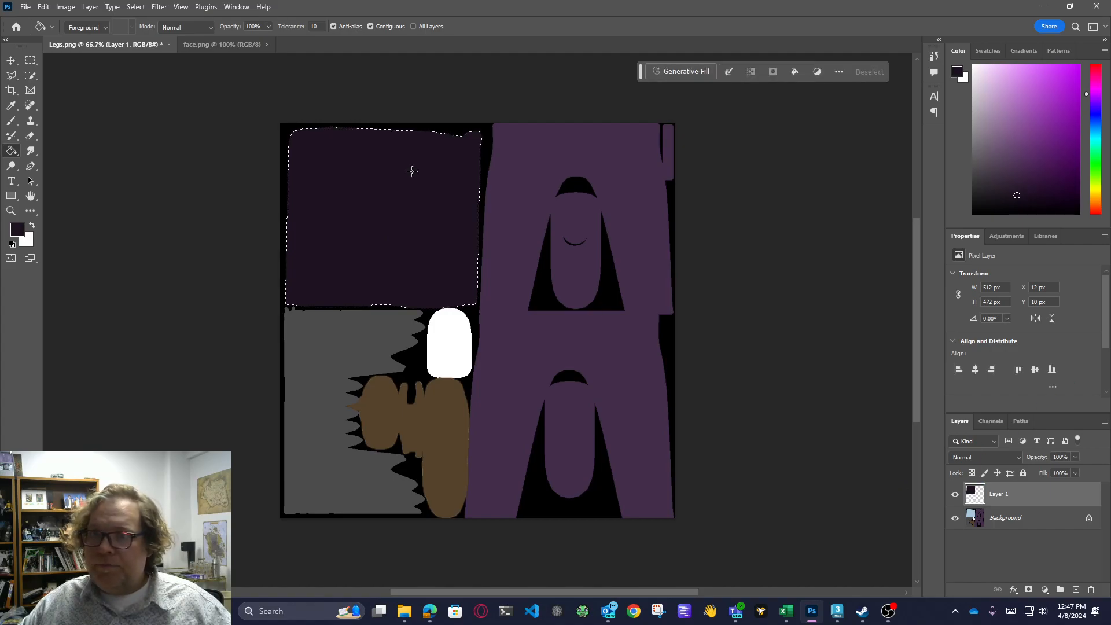
click(136, 7)
mouse_move(113, 7)
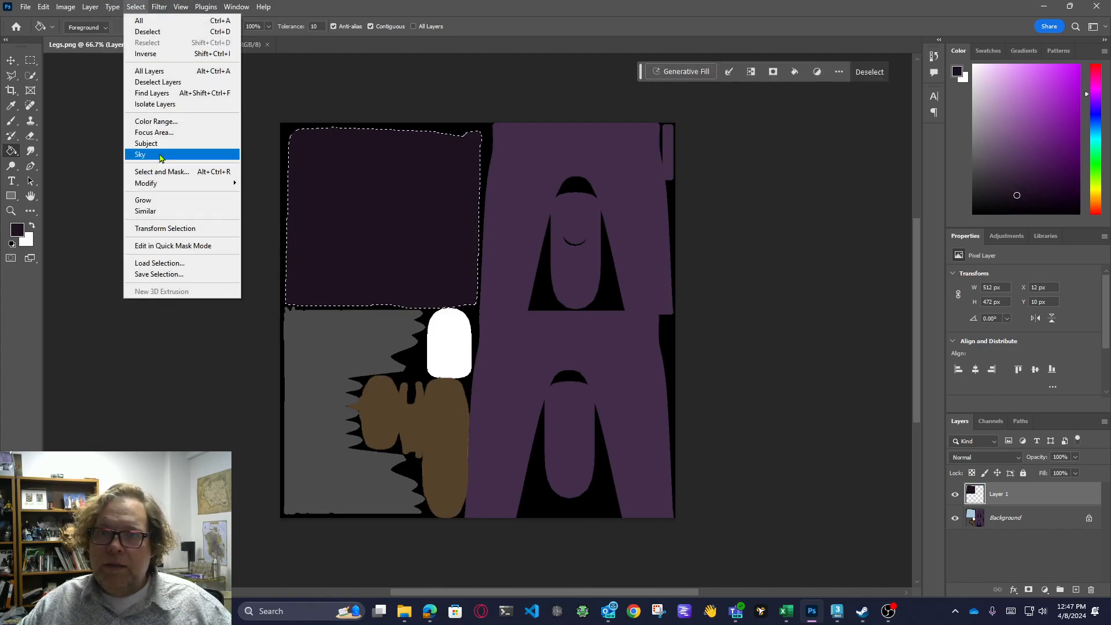
mouse_move(174, 183)
click(288, 212)
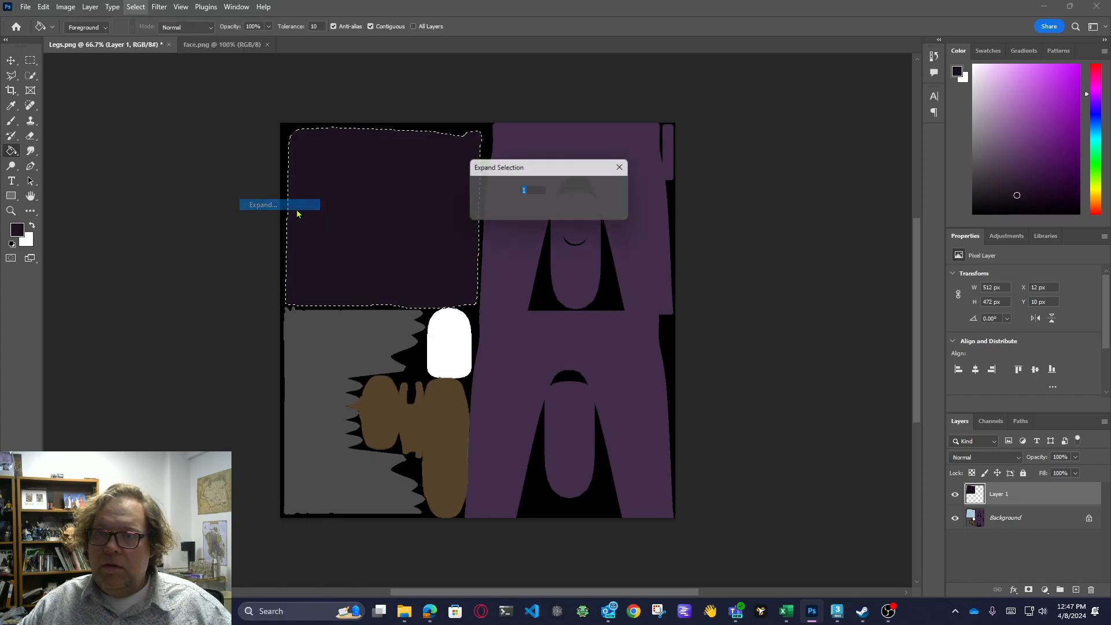
click(610, 189)
Fill the expanded arm selection with the same dark purple on another new layer and clear the selection
click(1076, 589)
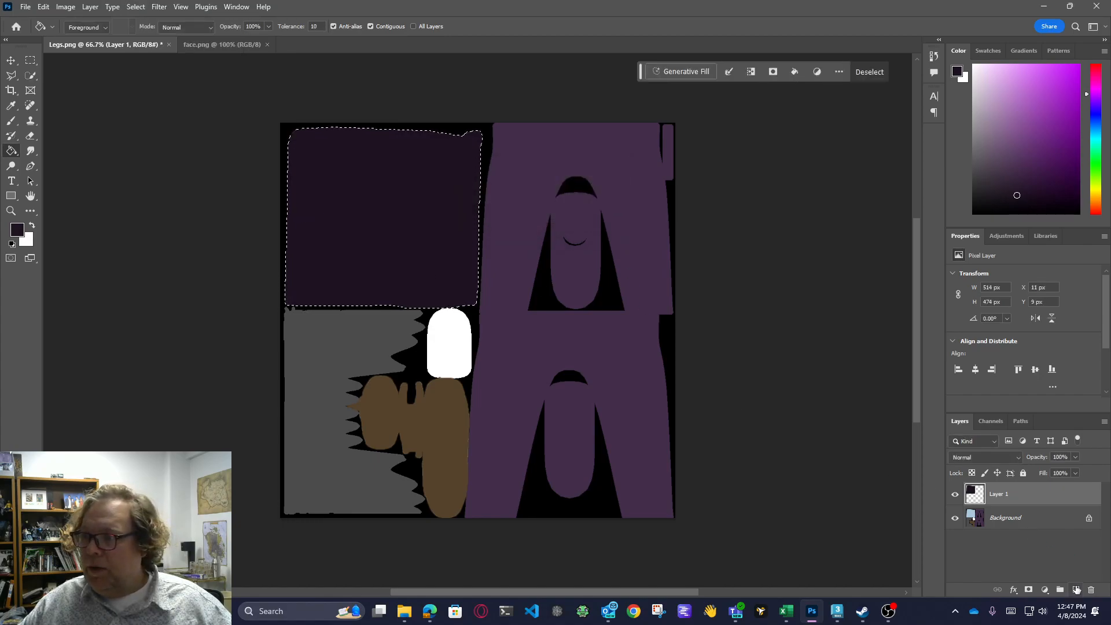
click(382, 218)
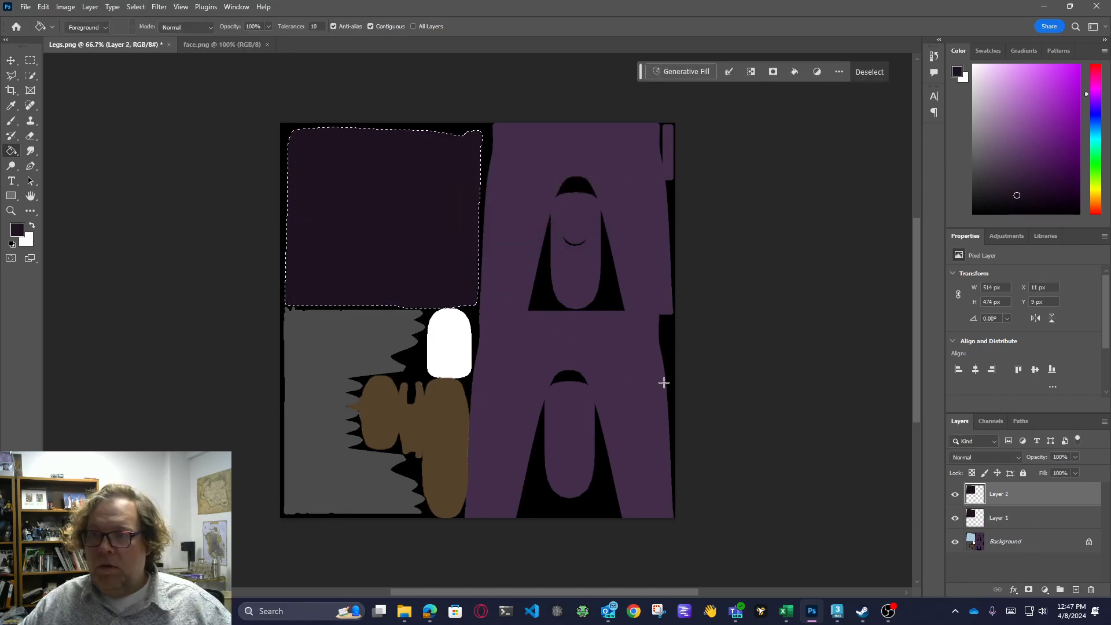
key(ctrl+d)
Delete Layer 1 and flatten Legs.png with the remaining dark purple arm layer
click(1030, 524)
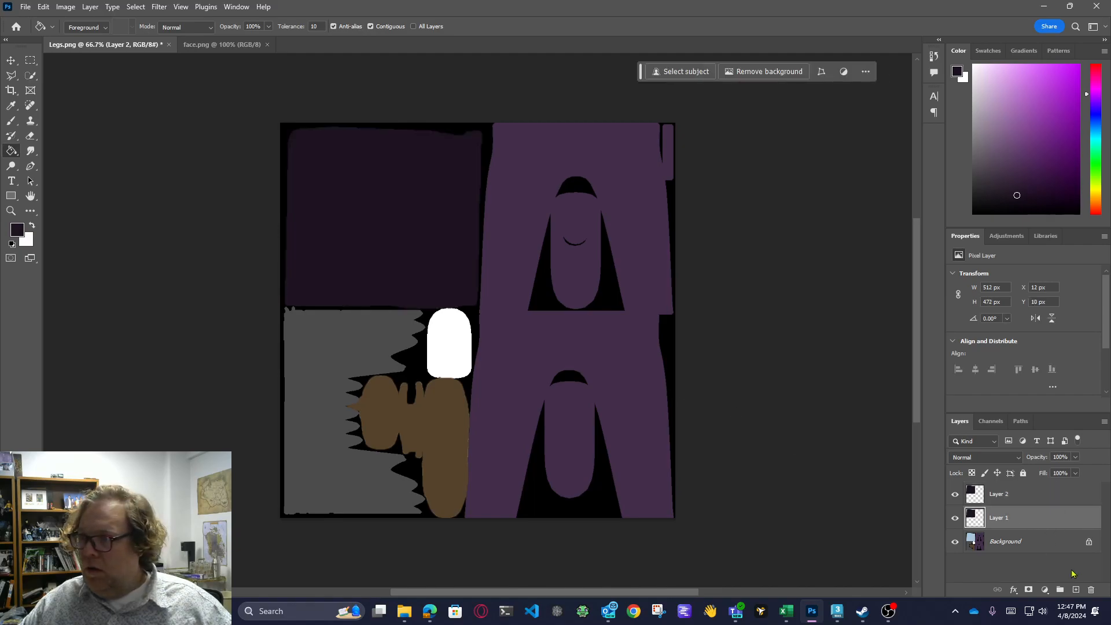
click(1091, 590)
click(1010, 502)
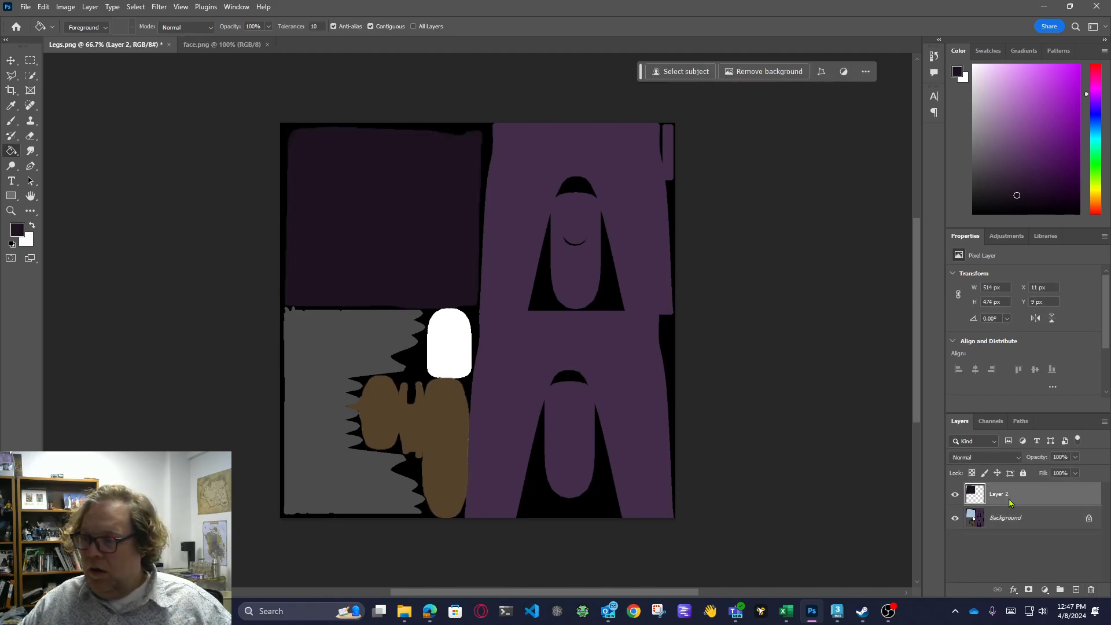
right_click(1010, 501)
click(1022, 286)
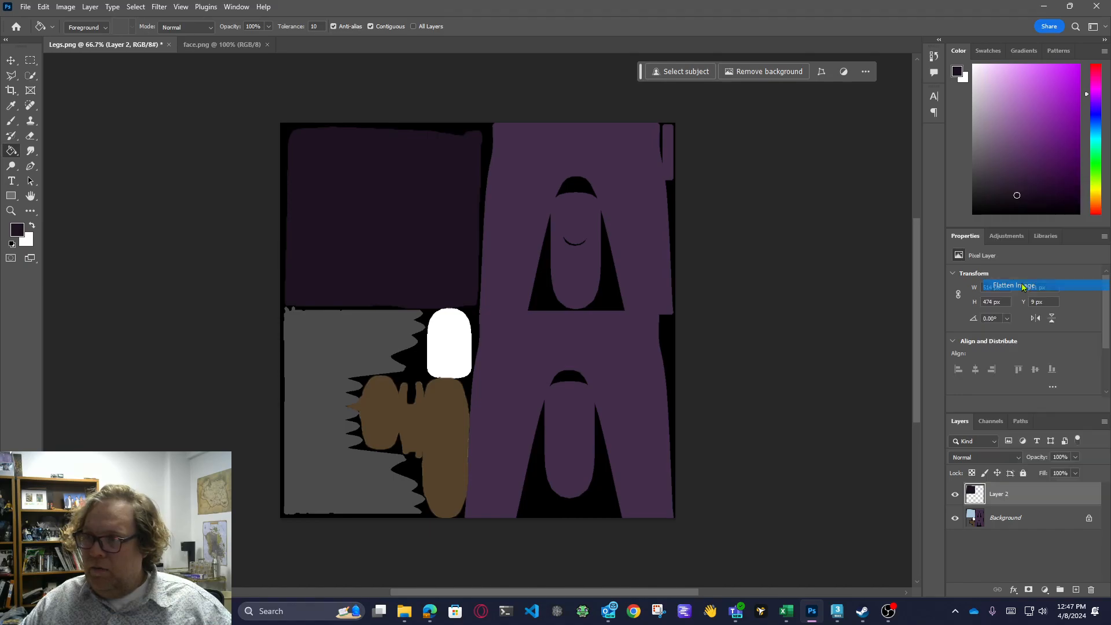
Switch to 3ds Max and examine the character's recoloured arms from the front, back and side angles
click(837, 611)
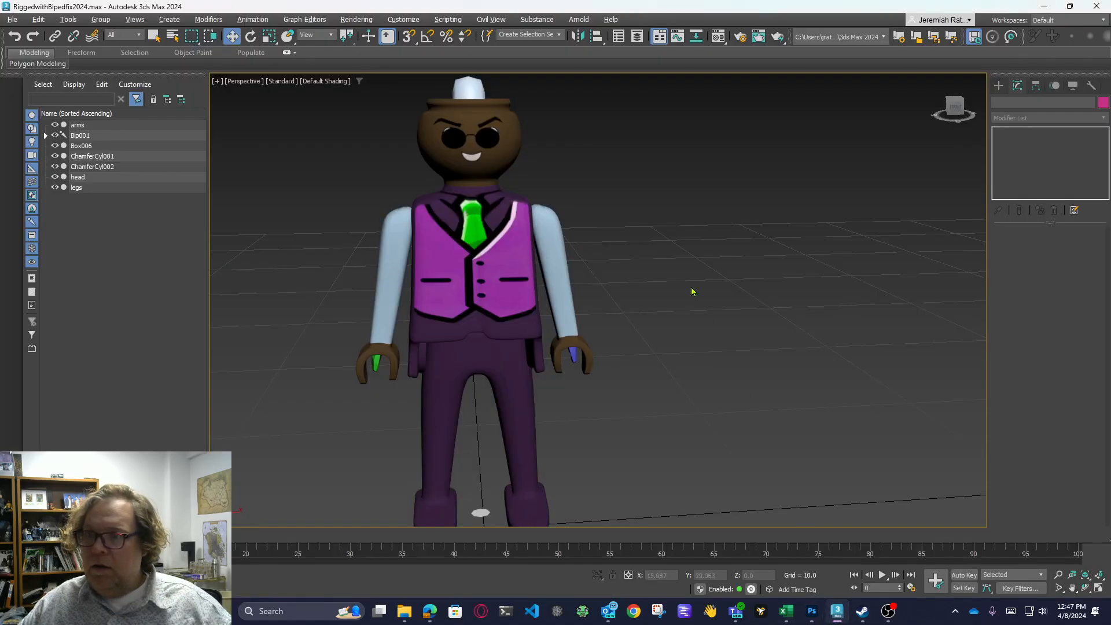
drag(956, 110, 903, 107)
drag(540, 203, 547, 330)
click(547, 330)
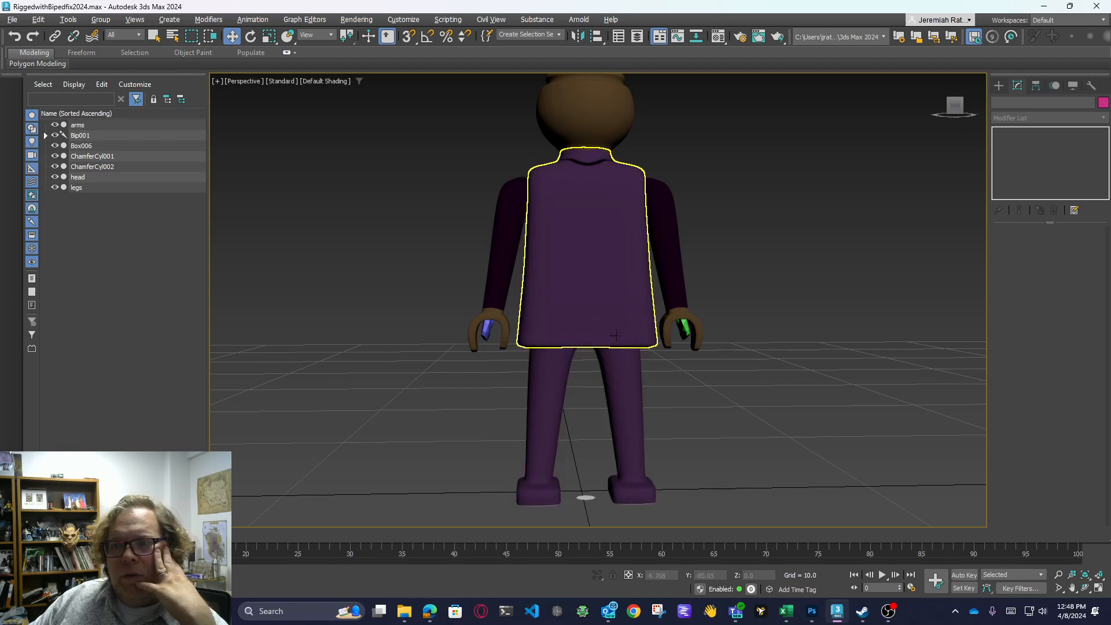
drag(955, 106, 968, 111)
drag(540, 202, 541, 203)
mouse_move(960, 106)
mouse_down()
mouse_move(976, 103)
mouse_move(967, 106)
mouse_up()
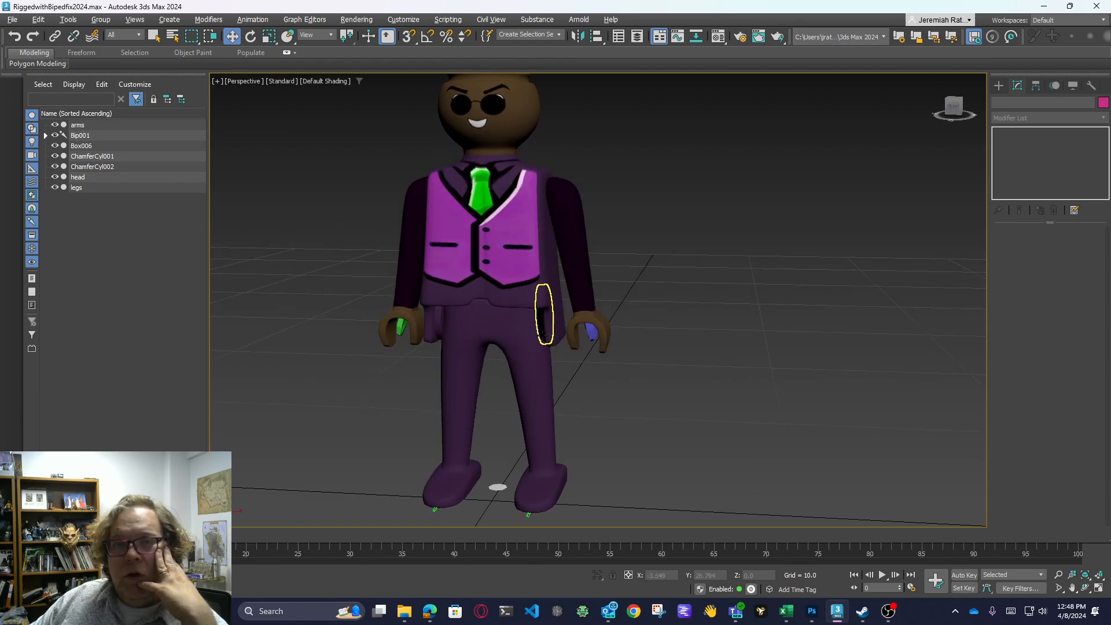
scroll(733, 315, down, 2)
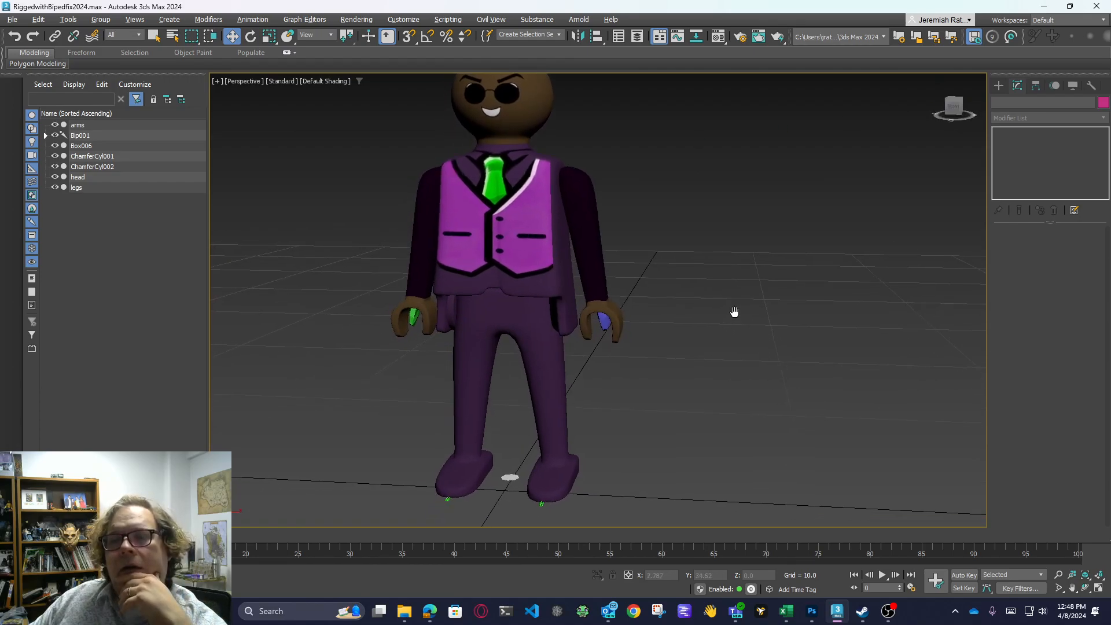
scroll(711, 290, down, 2)
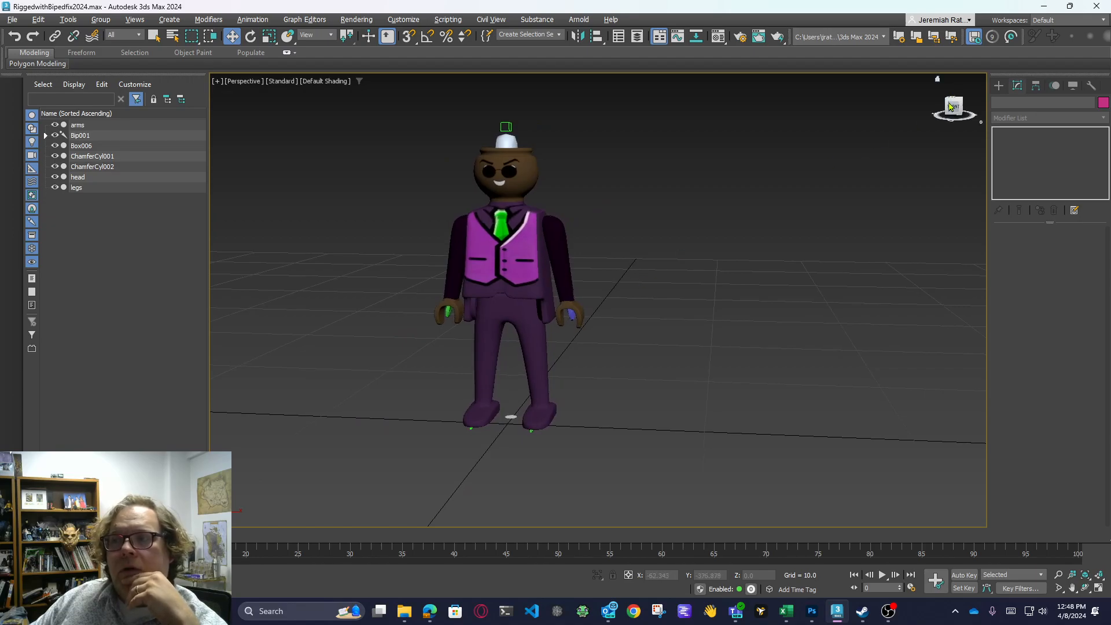
click(952, 108)
mouse_move(539, 231)
mouse_down()
mouse_move(405, 233)
mouse_move(324, 272)
mouse_move(539, 231)
mouse_up()
scroll(689, 255, up, 3)
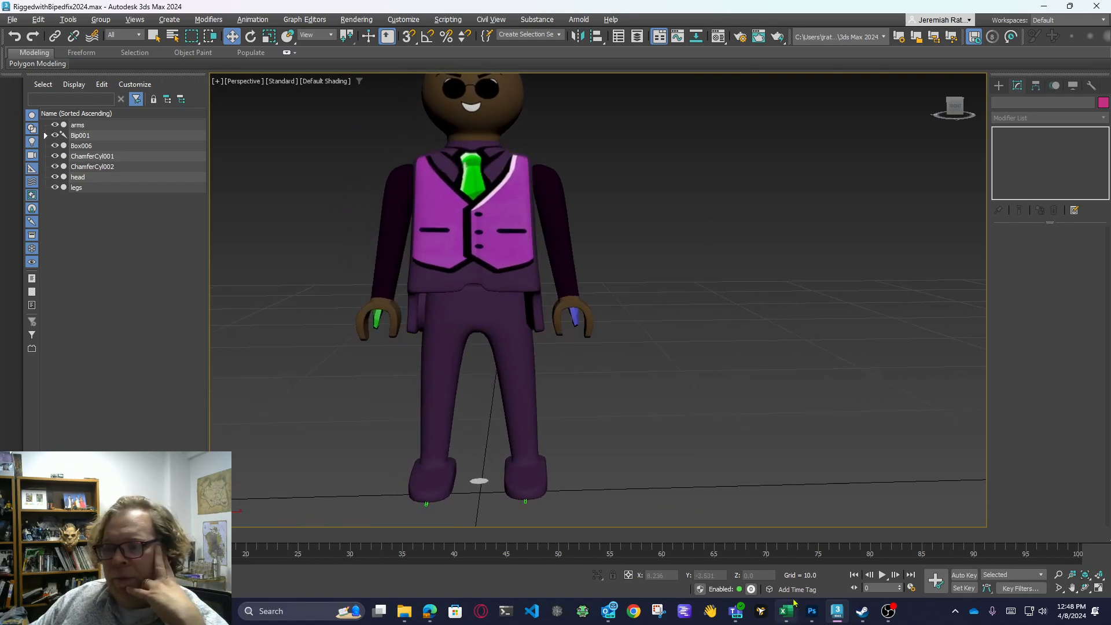
Switch to Photoshop and compare the face.png and Legs.png textures
click(812, 613)
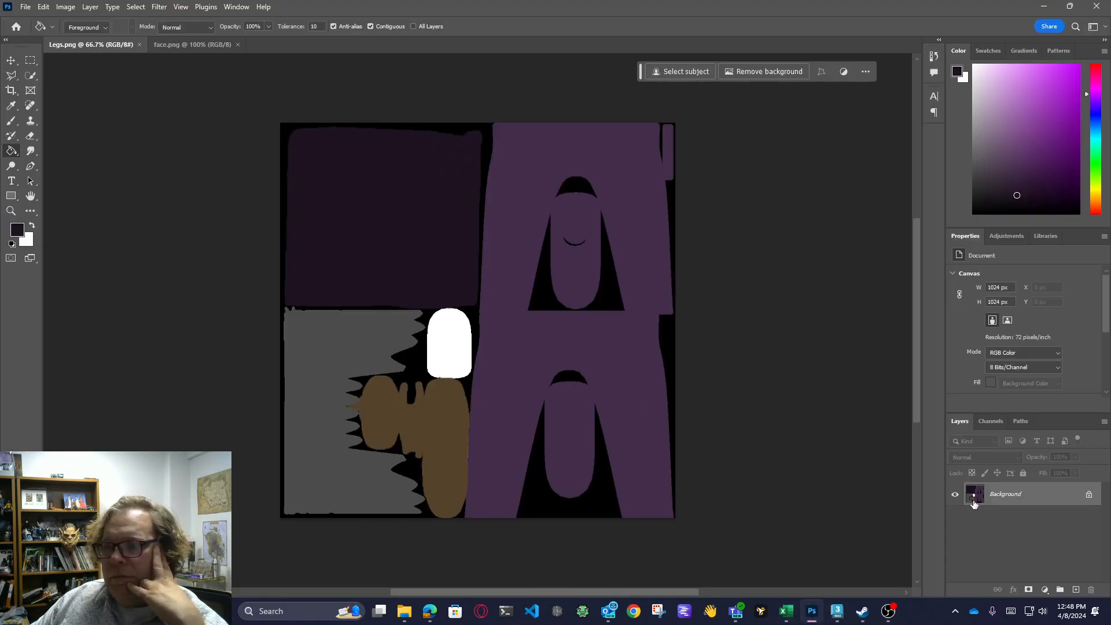
click(192, 45)
click(91, 45)
click(811, 609)
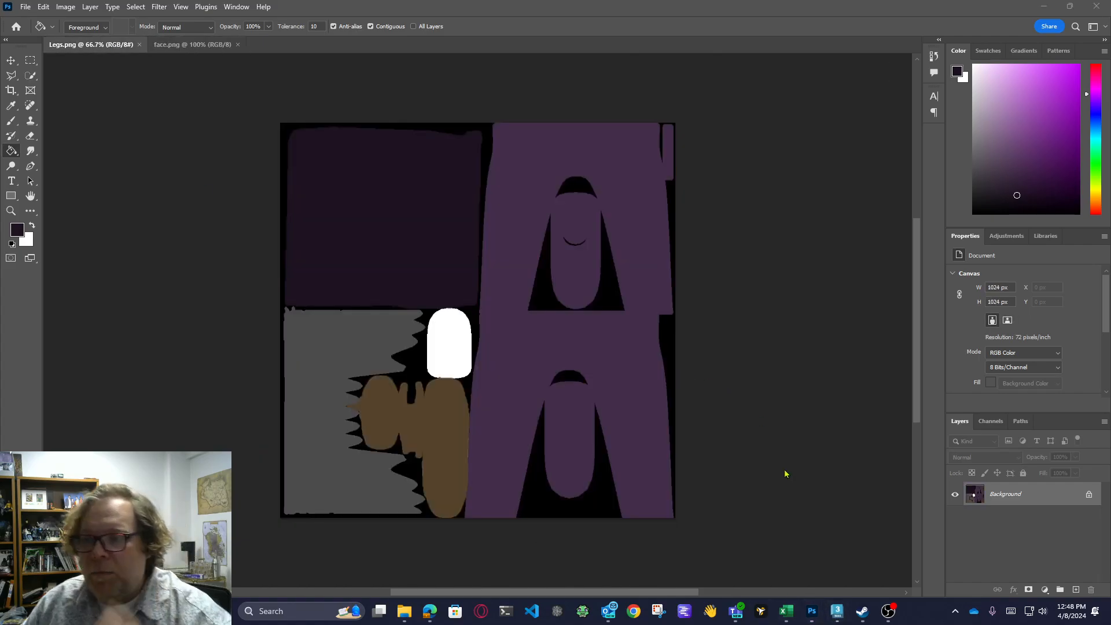
Examine the whole character from above and from the front in 3ds Max, and return to Legs.png in Photoshop
click(836, 611)
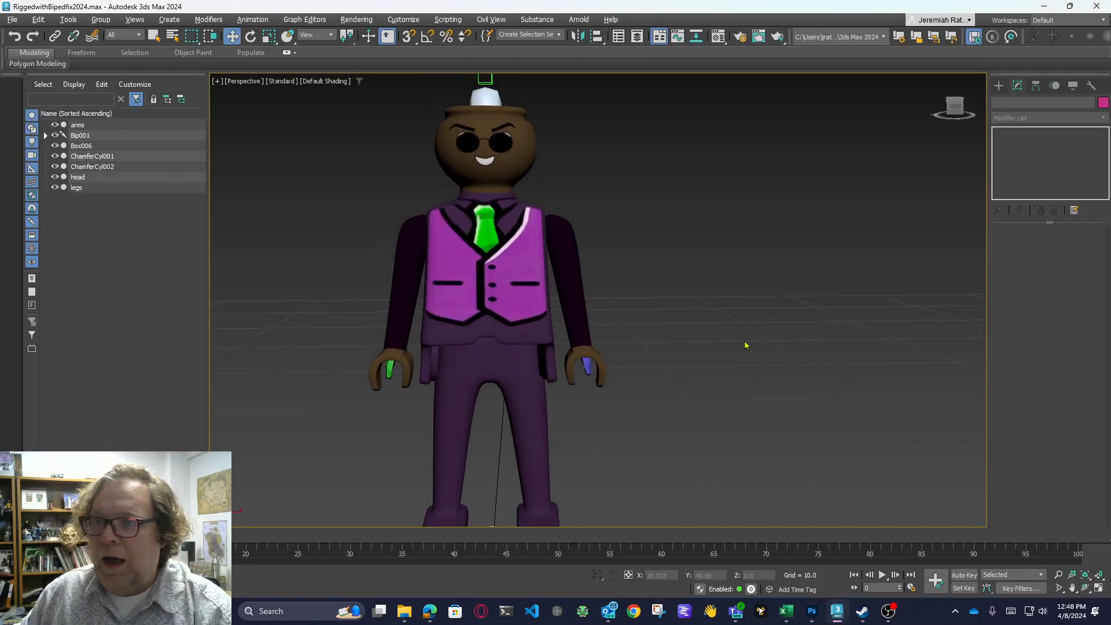
scroll(670, 288, up, 3)
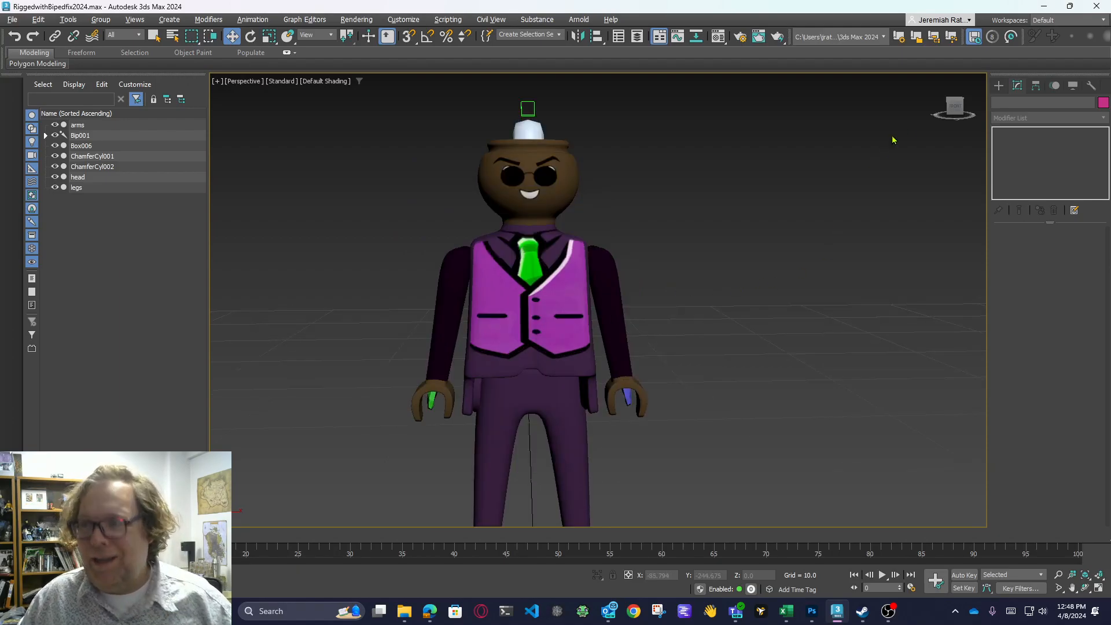
drag(950, 112, 804, 243)
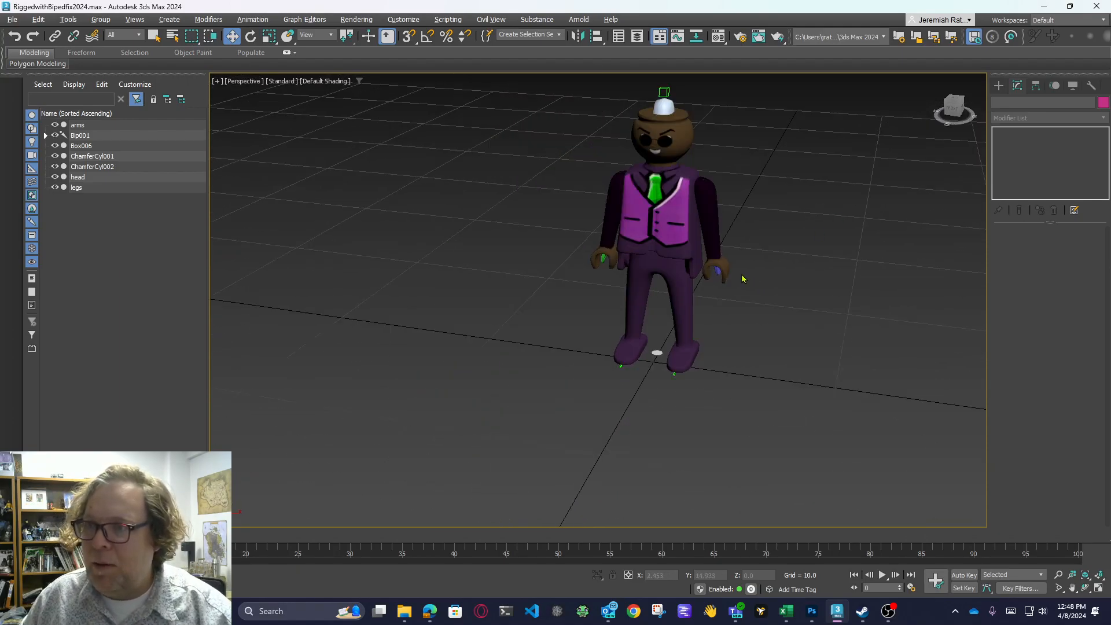
scroll(888, 146, up, 3)
drag(952, 113, 985, 69)
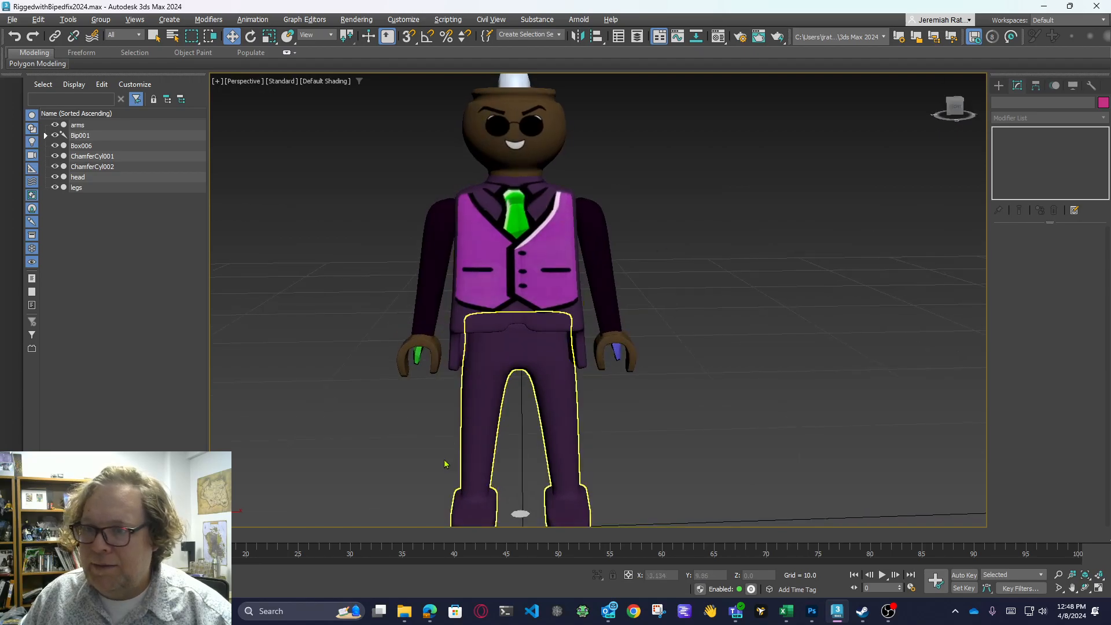
click(809, 617)
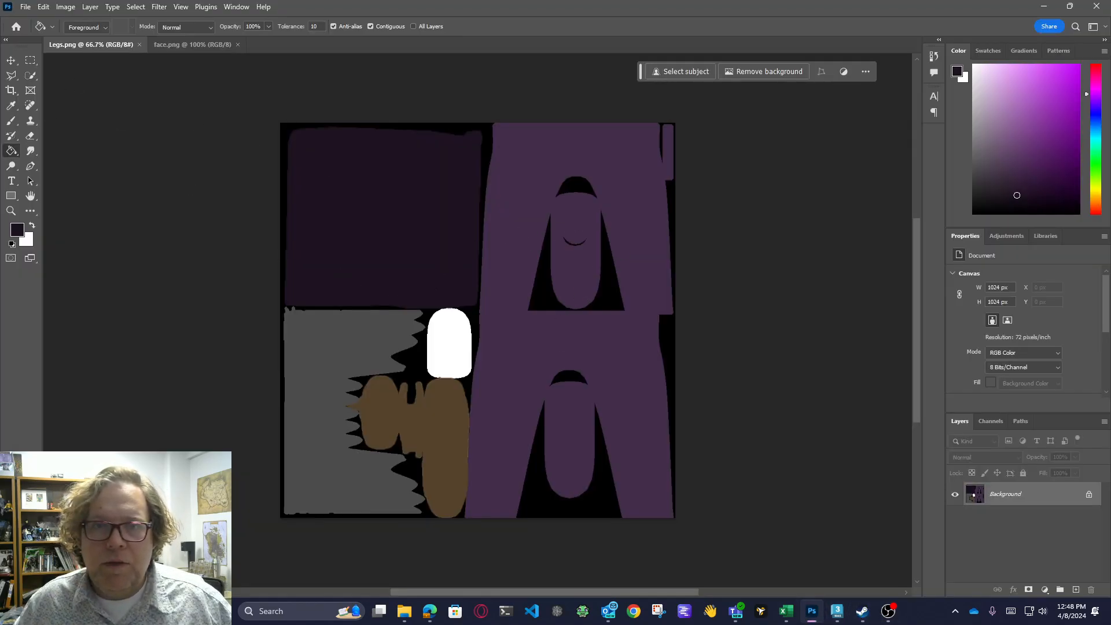
Select the purple leg area of Legs.png with the Quick Selection tool, leaving out the two rounded foot shapes
click(31, 77)
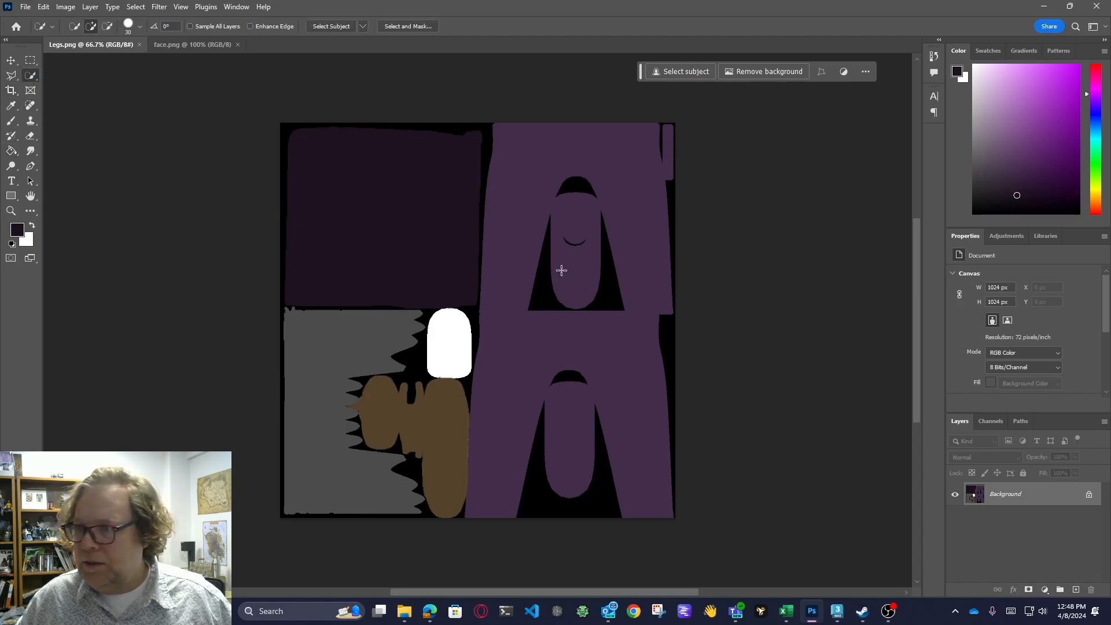
mouse_move(525, 255)
mouse_down()
mouse_move(526, 186)
mouse_move(555, 136)
mouse_move(648, 250)
mouse_move(629, 178)
mouse_up()
mouse_move(567, 320)
mouse_down()
mouse_move(526, 348)
mouse_move(503, 433)
mouse_up()
key(alt)
drag(576, 207, 573, 241)
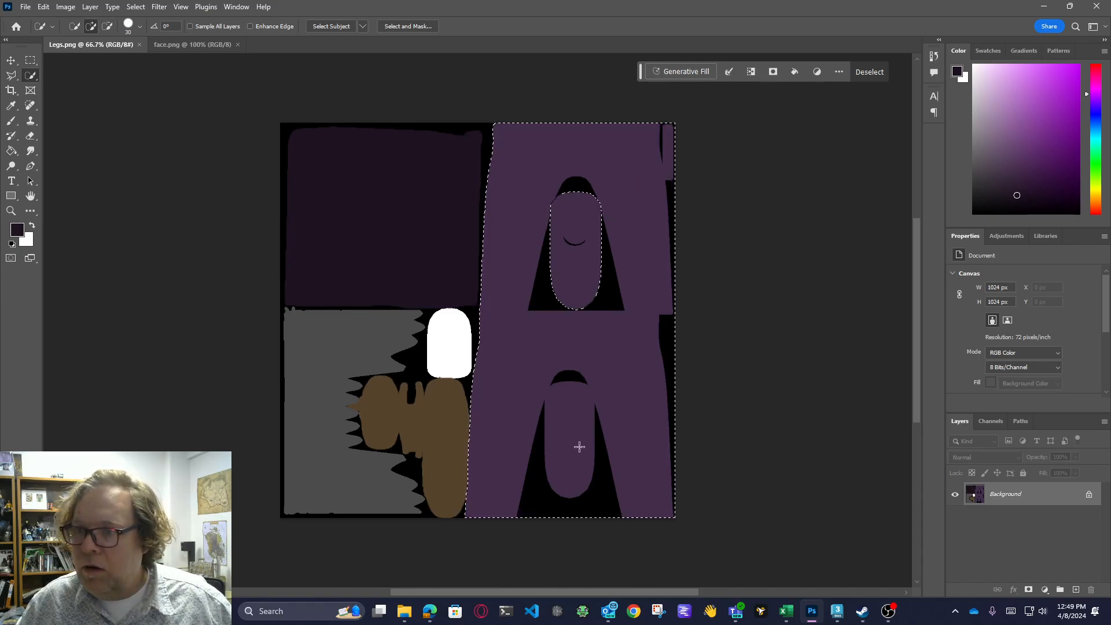
mouse_move(575, 434)
mouse_down()
mouse_move(563, 406)
mouse_move(574, 422)
mouse_up()
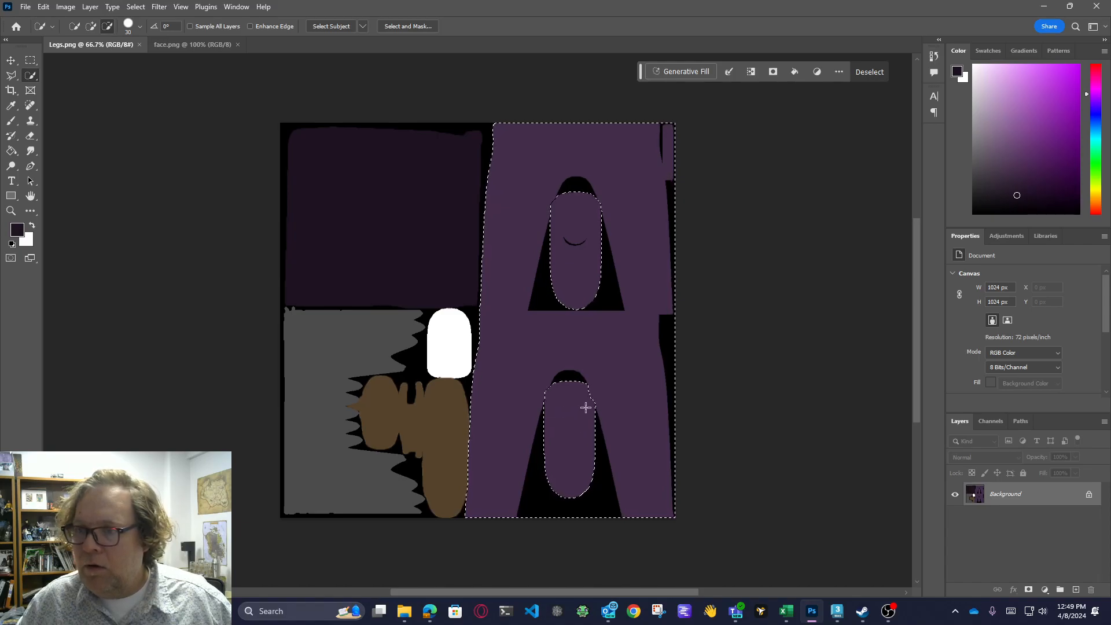
Subtract the uneven sliver beside the lower foot shape's curved top from the selection with the Polygonal Lasso
click(10, 210)
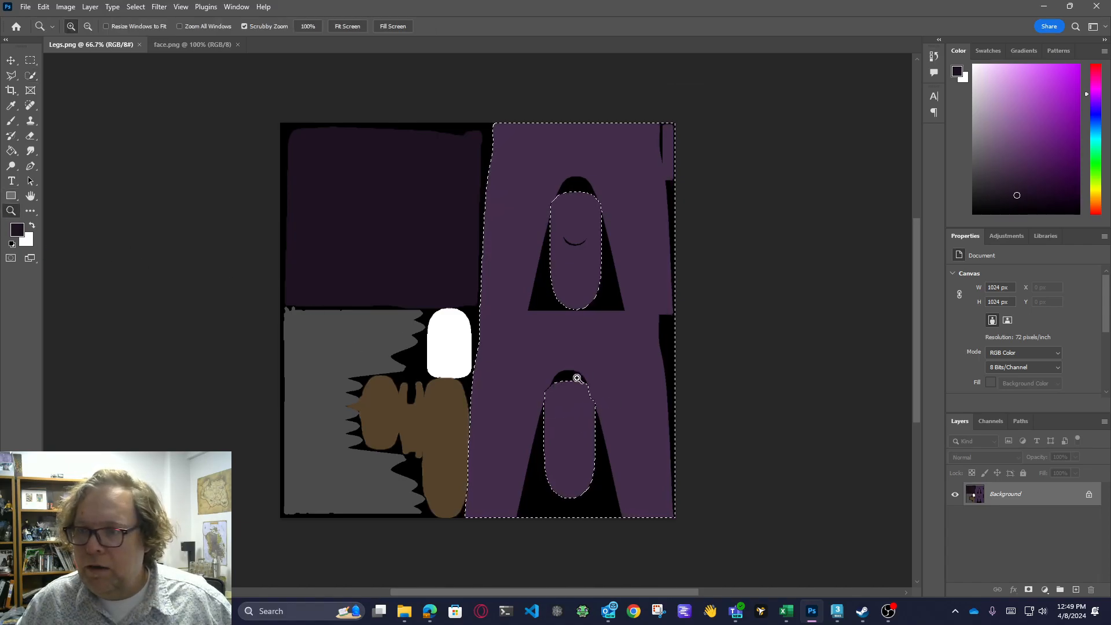
double_click(579, 398)
click(11, 75)
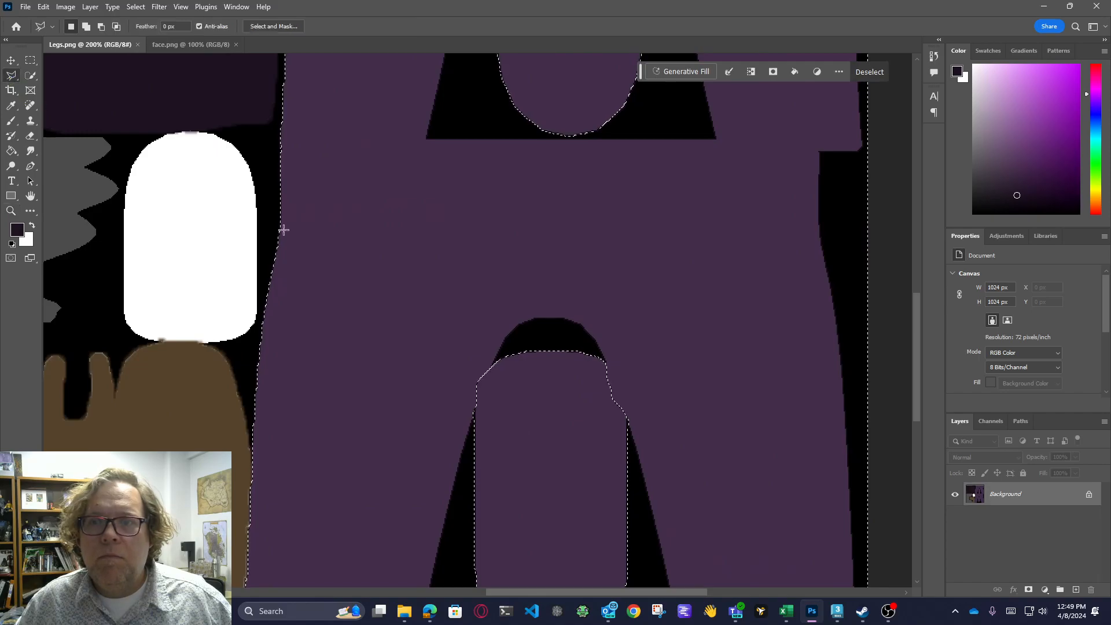
click(606, 365)
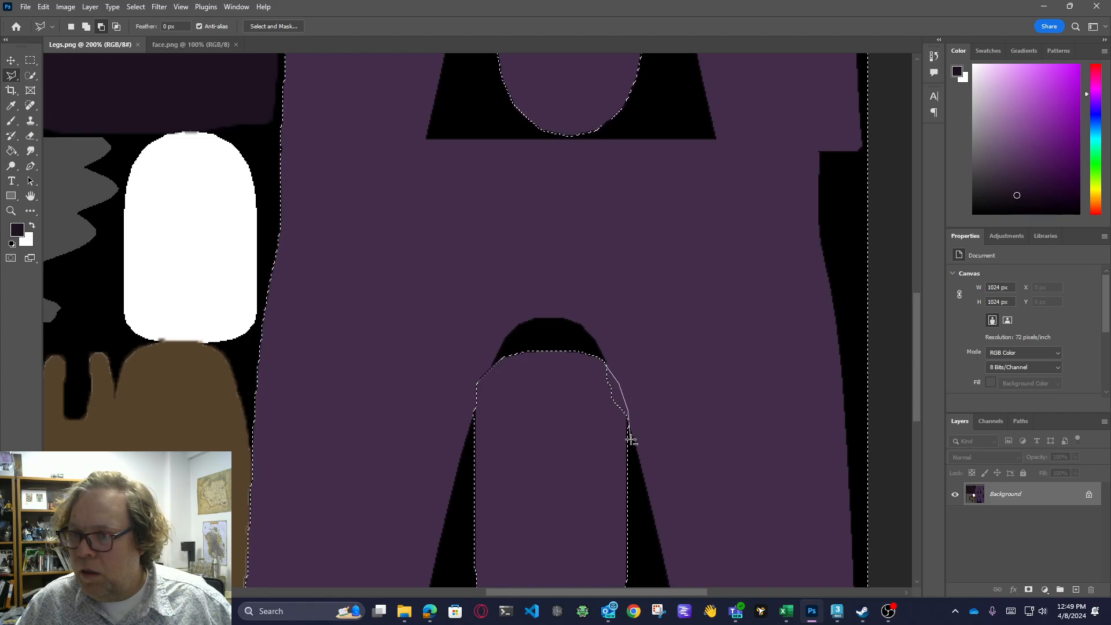
double_click(579, 424)
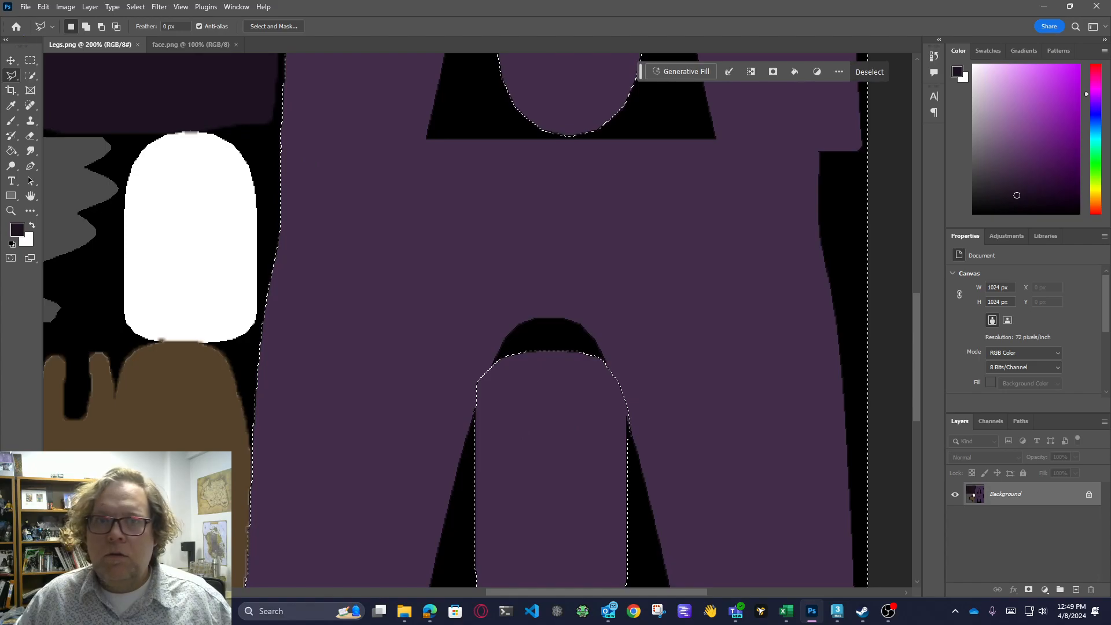
Fill the selected leg area with the very dark purple foreground colour, deselect it and save Legs.png
click(11, 151)
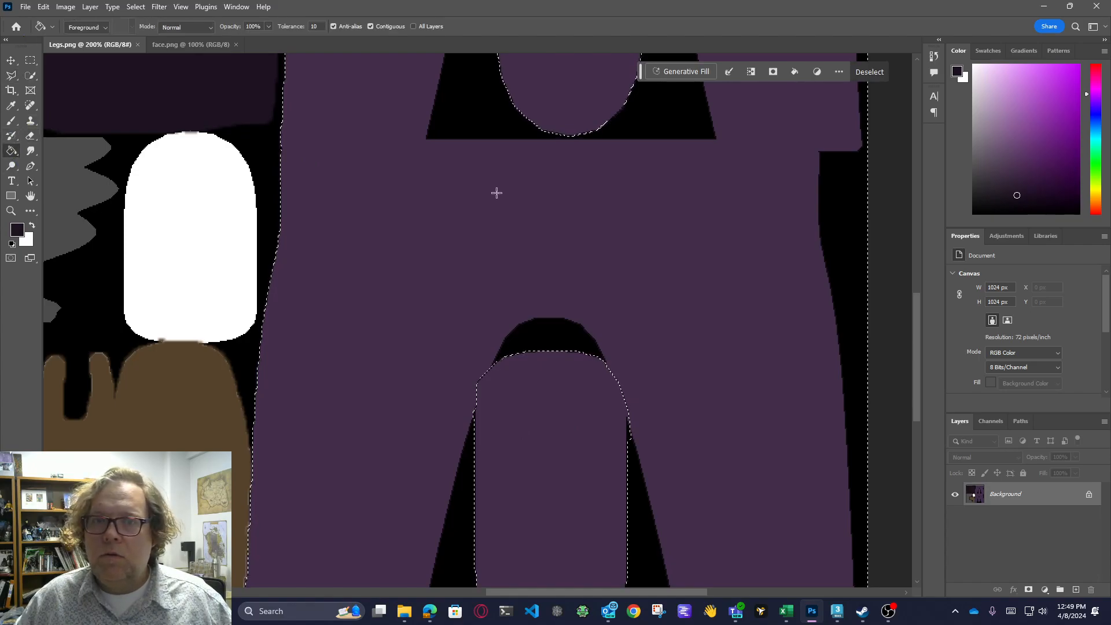
click(477, 227)
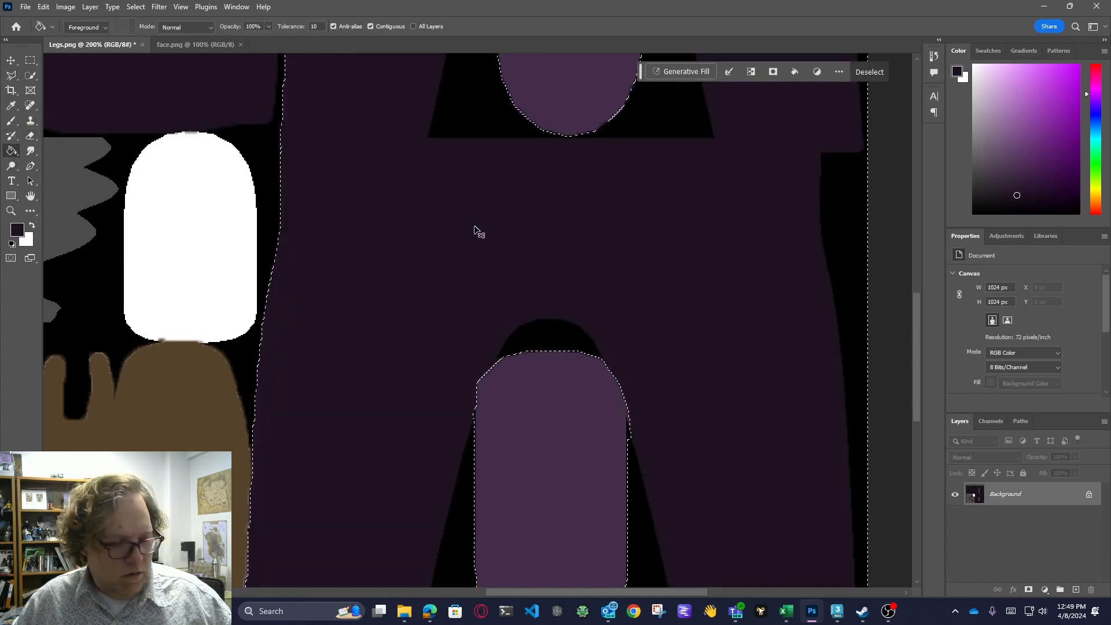
key(ctrl+d)
key(ctrl+s)
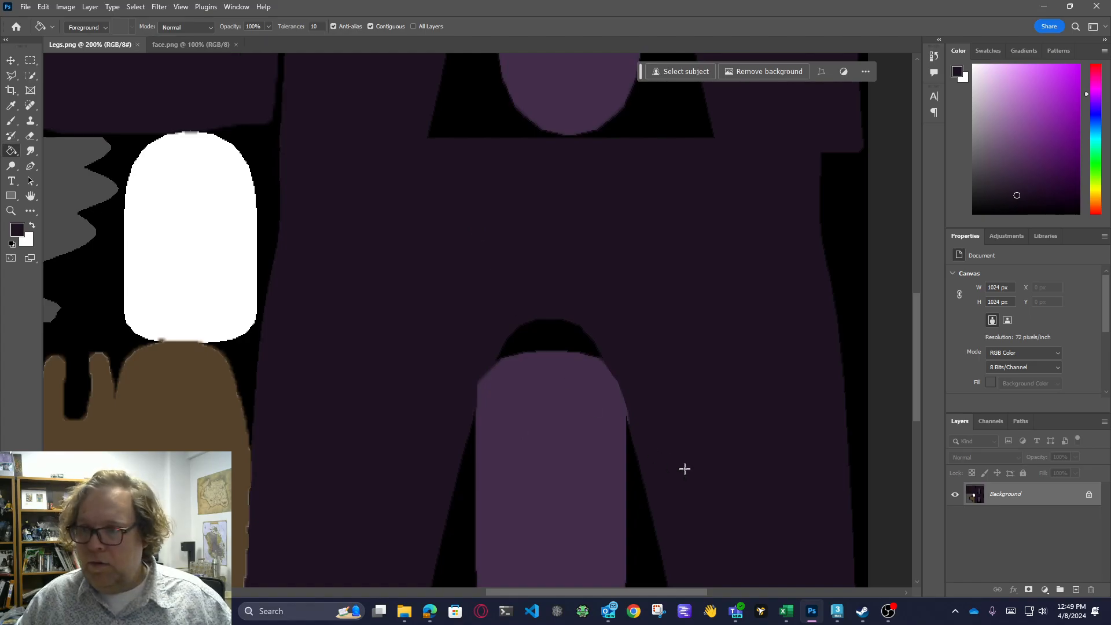
Switch to 3ds Max and examine the character's dark purple legs against the arms, vest and shoes from several front angles
click(838, 614)
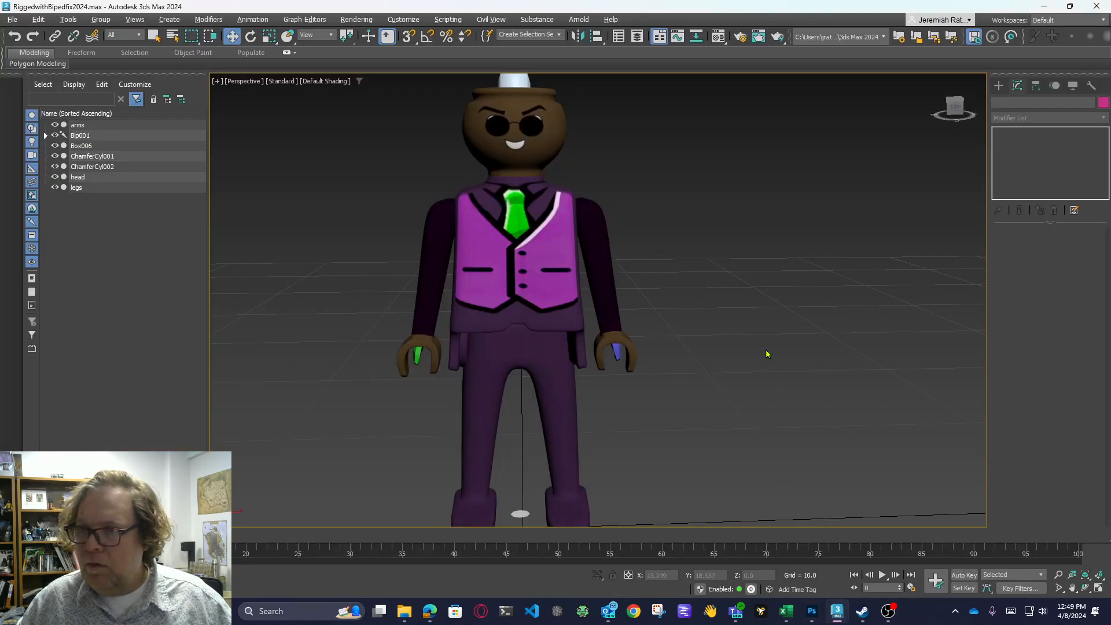
drag(958, 109, 672, 119)
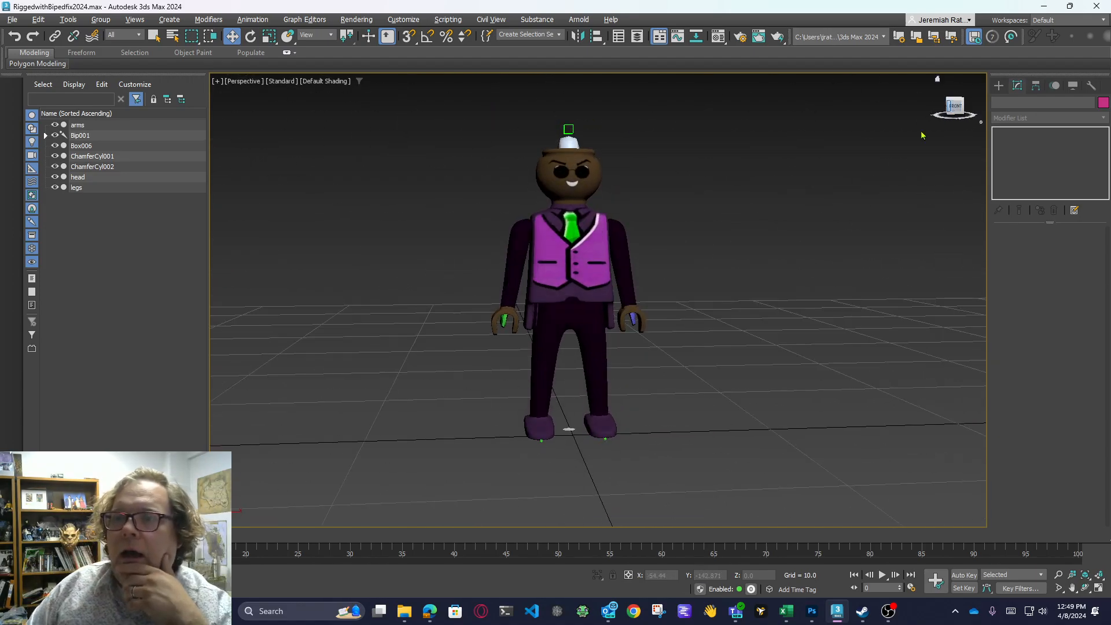
scroll(717, 231, up, 5)
scroll(741, 200, down, 3)
drag(781, 203, 752, 204)
drag(955, 108, 924, 119)
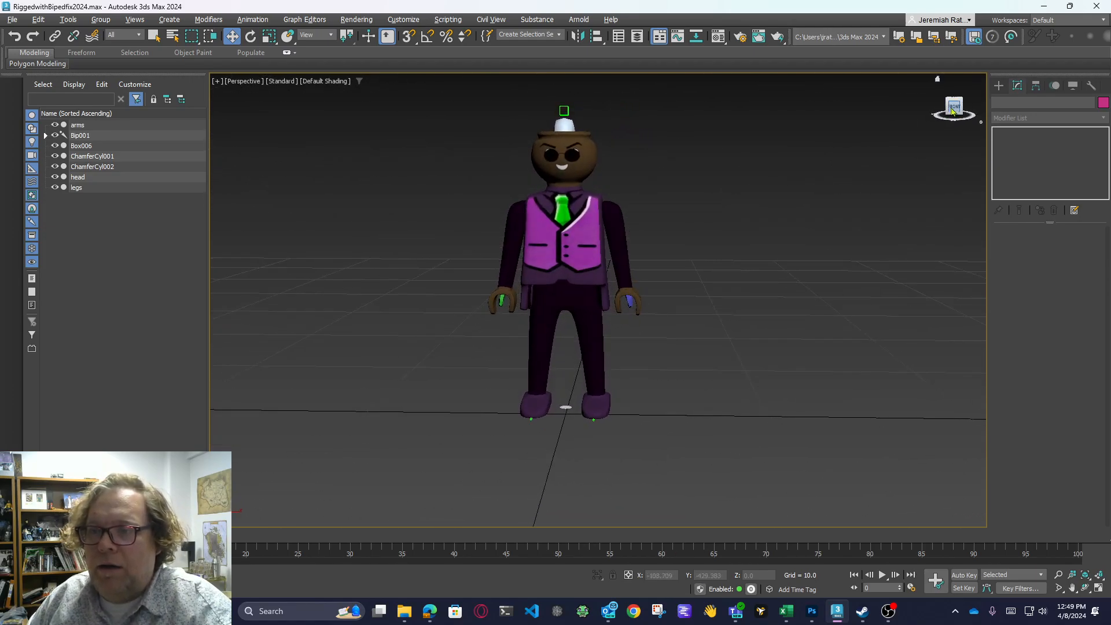
scroll(740, 342, up, 3)
drag(740, 333, 777, 398)
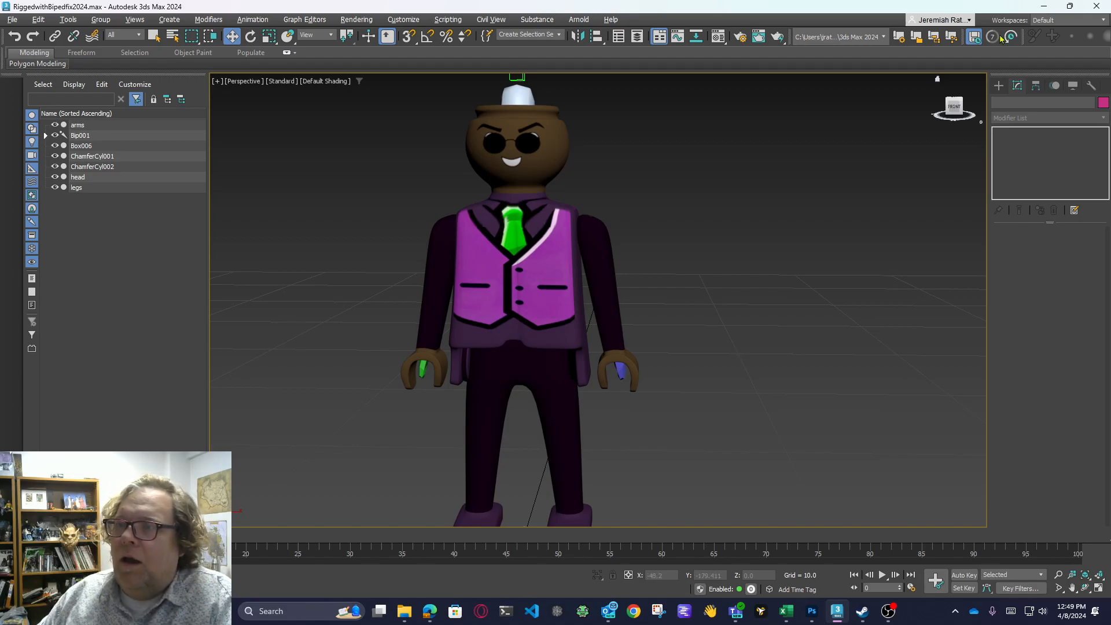
drag(536, 258, 567, 241)
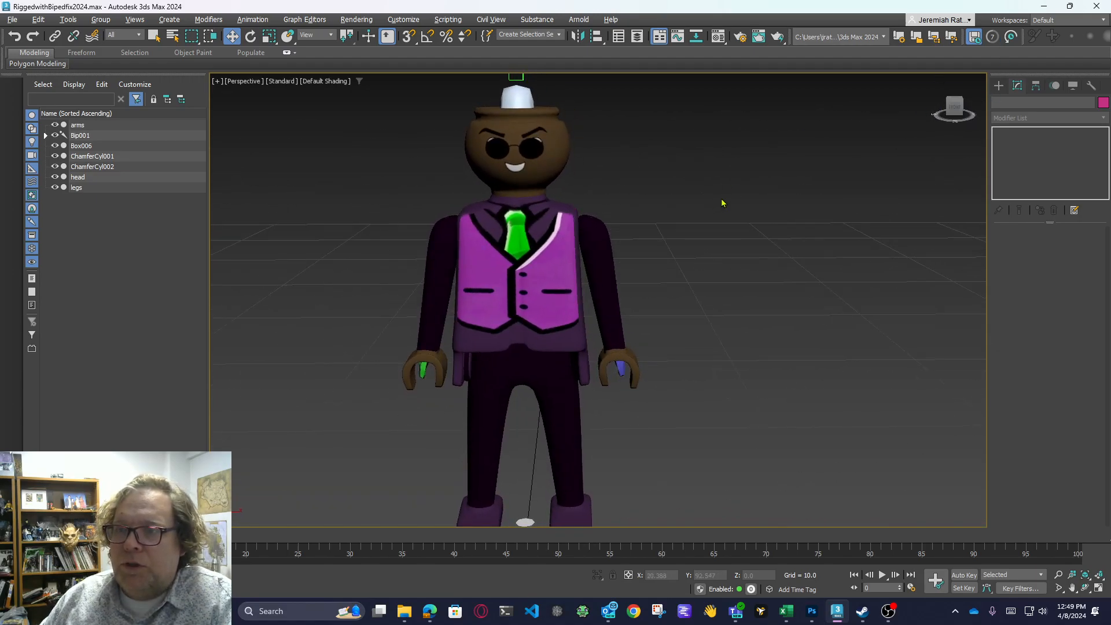
Review Legs.png in Photoshop, and examine the full character in 3ds Max from a distance and close up
click(818, 617)
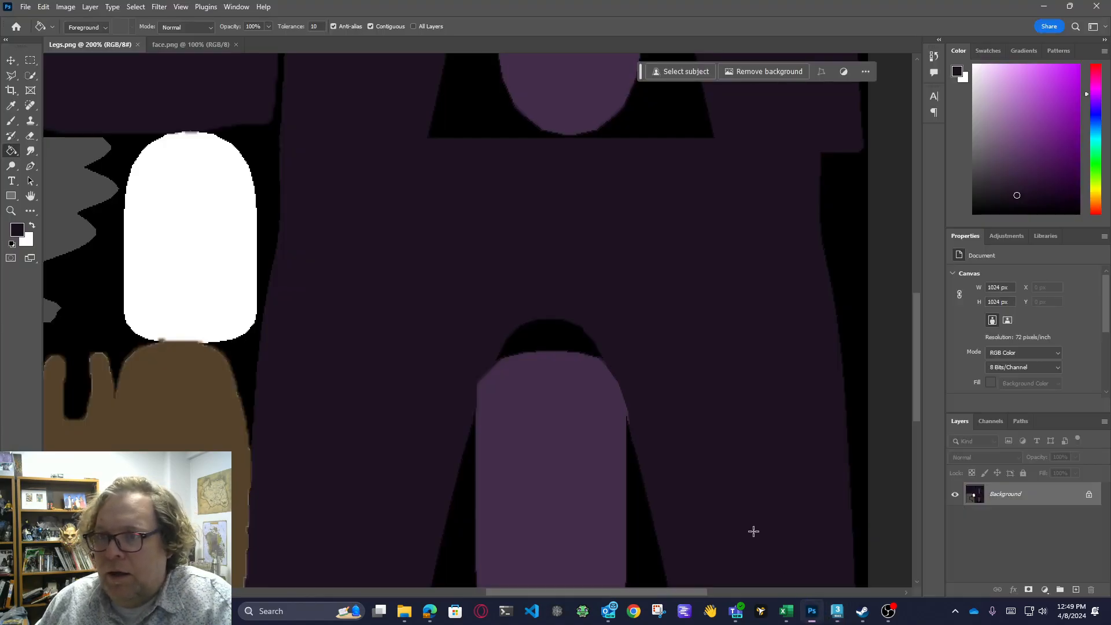
scroll(636, 290, up, 1)
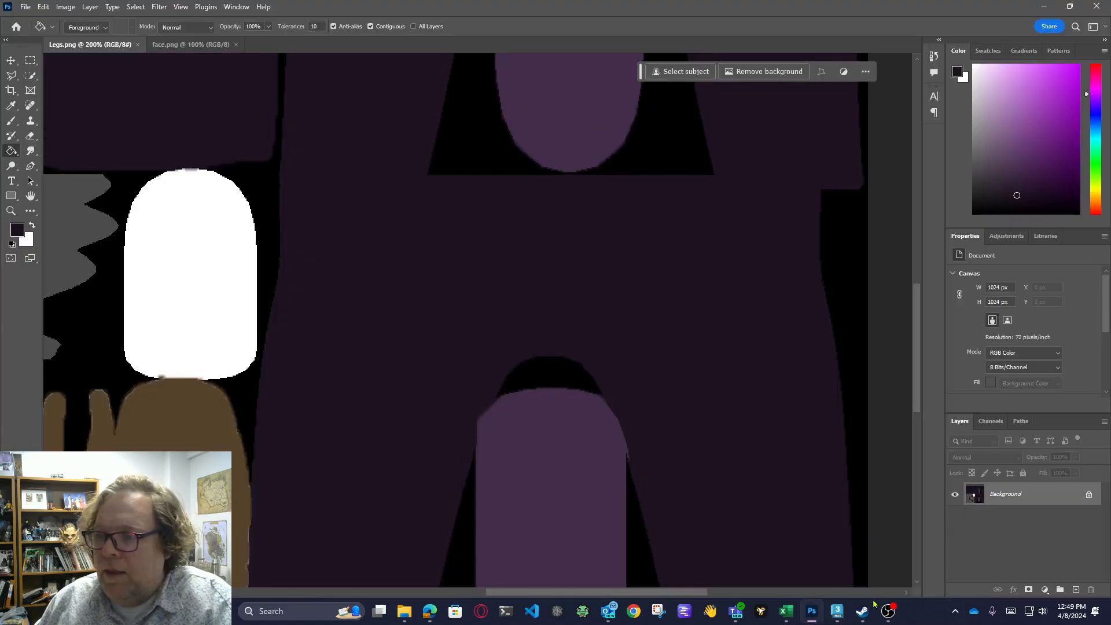
key(alt+Tab)
scroll(769, 307, down, 4)
drag(739, 288, 699, 241)
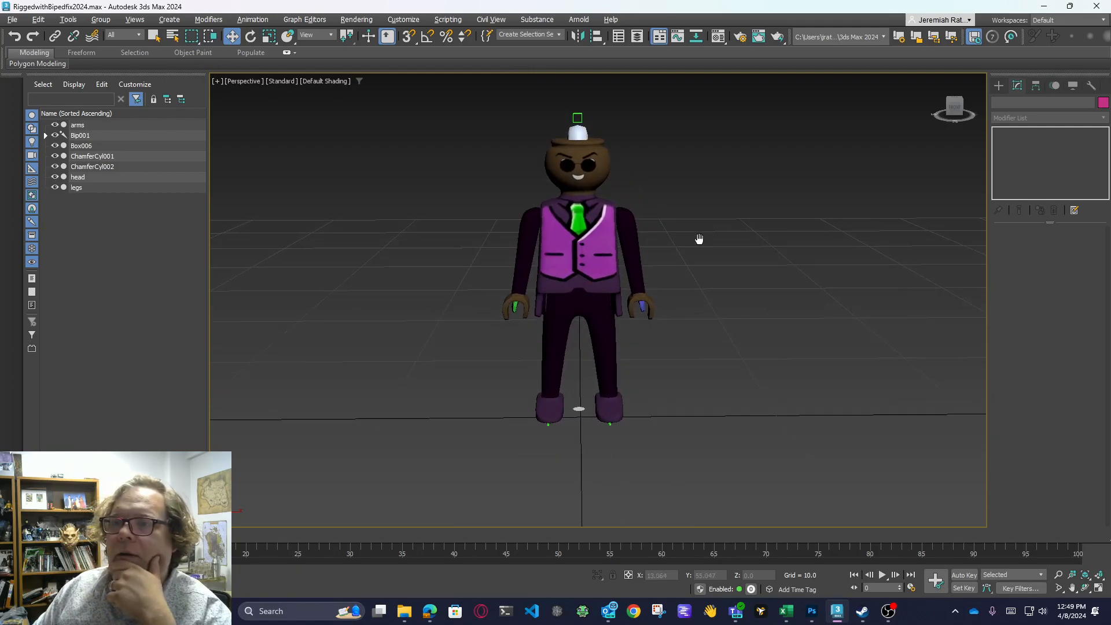
drag(954, 107, 940, 110)
drag(558, 229, 604, 224)
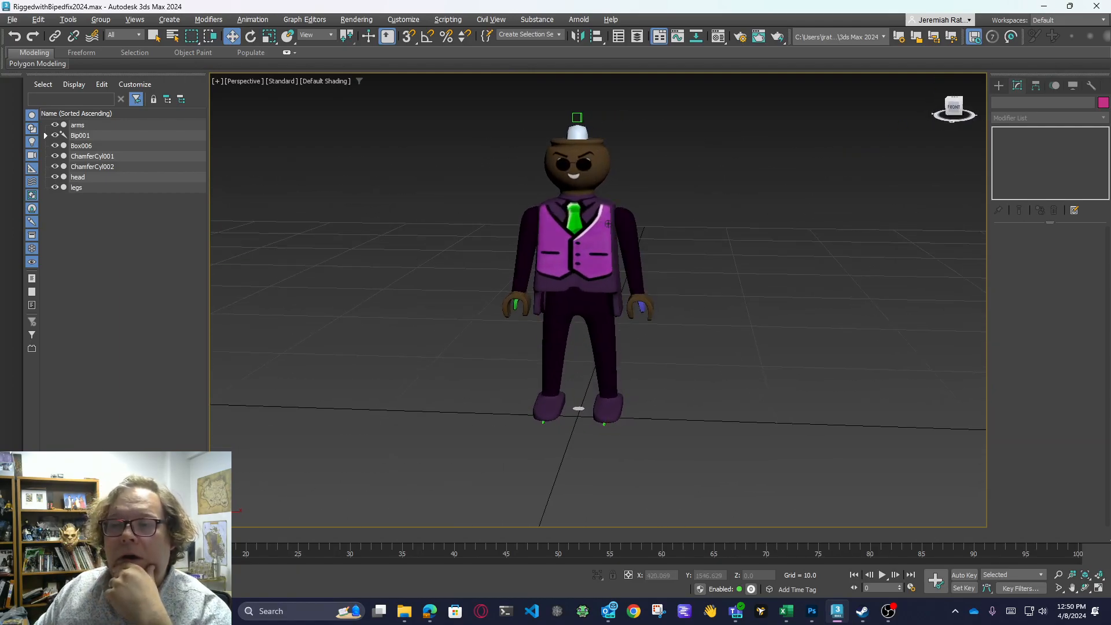
scroll(714, 206, up, 3)
drag(714, 206, 716, 206)
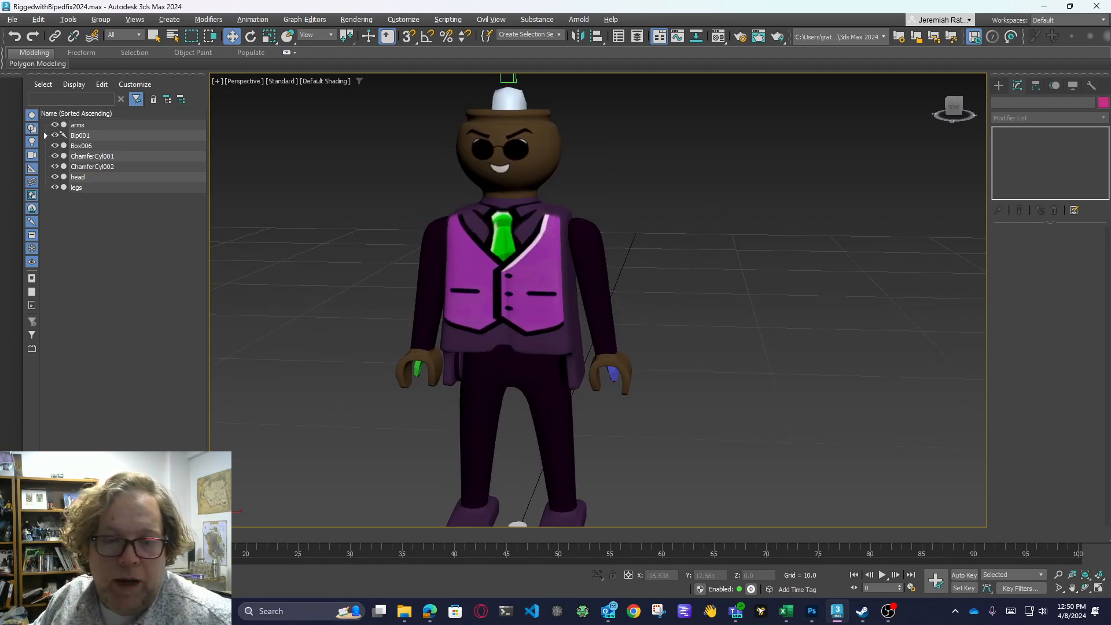
key(alt+Tab)
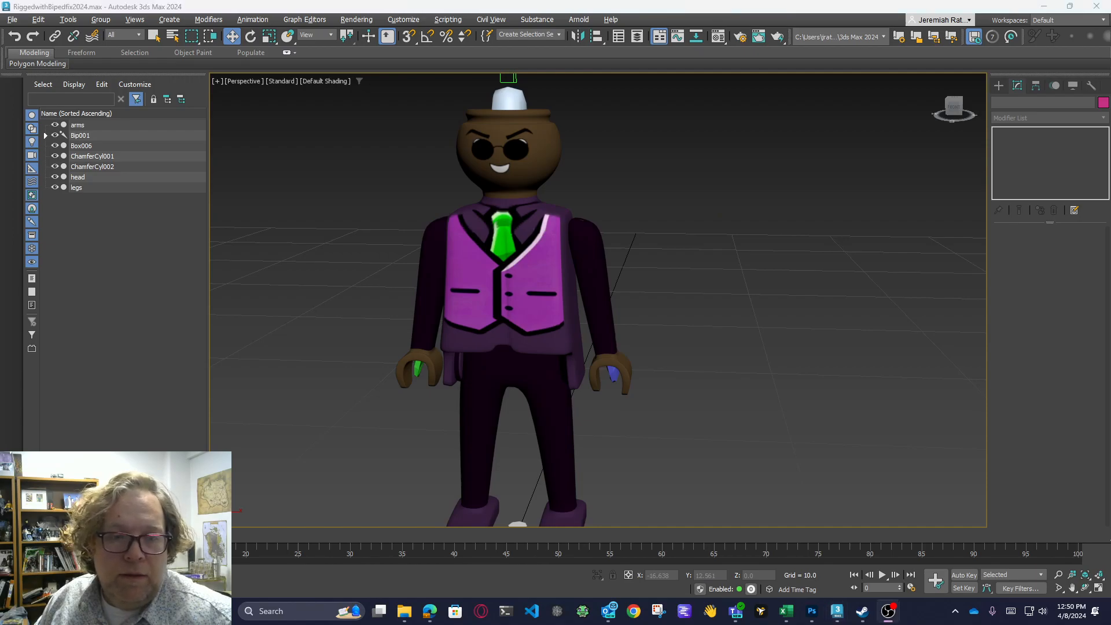